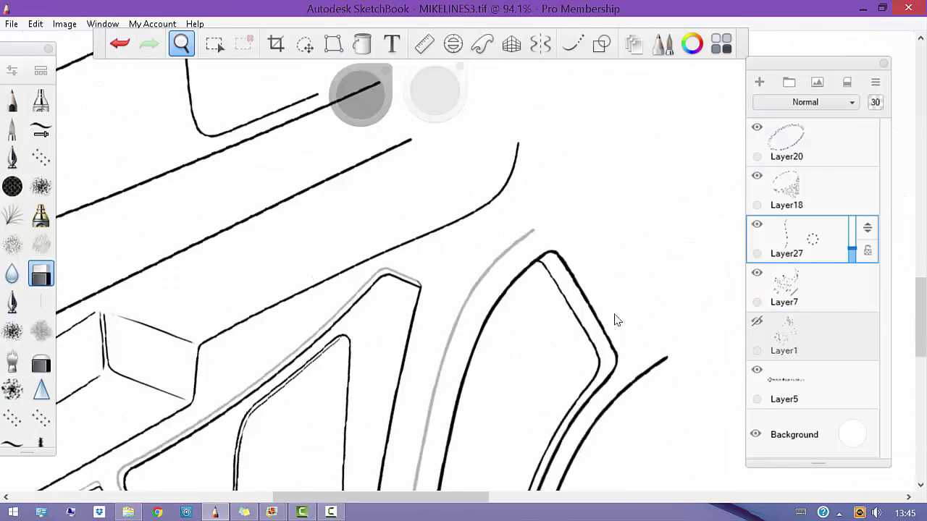
Separate the inner crease line along the side panel's upper edge from Layer7 onto its own fainter layer and touch up the adjoining outline
key("v")
key("ctrl+v")
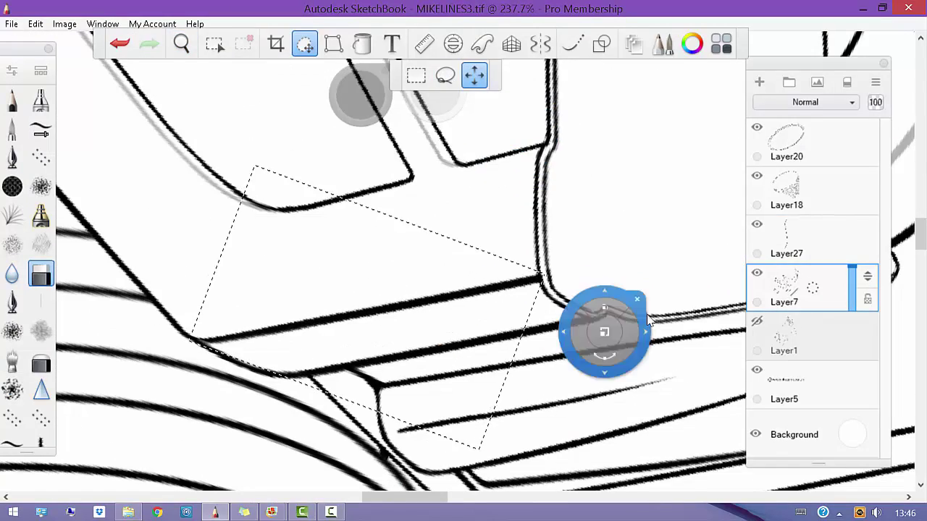
left_click_drag(607, 331, 408, 178)
key("Return")
key("b")
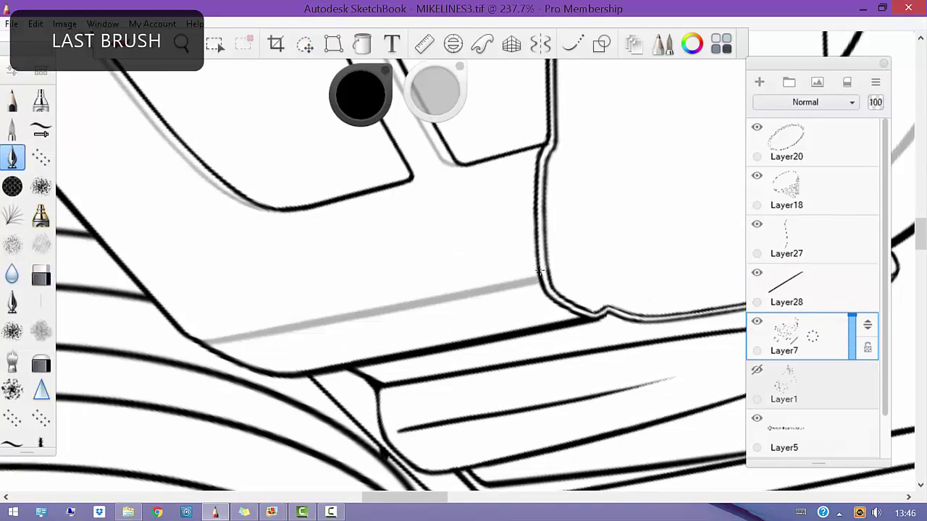
key("b")
left_click_drag(533, 352, 563, 321)
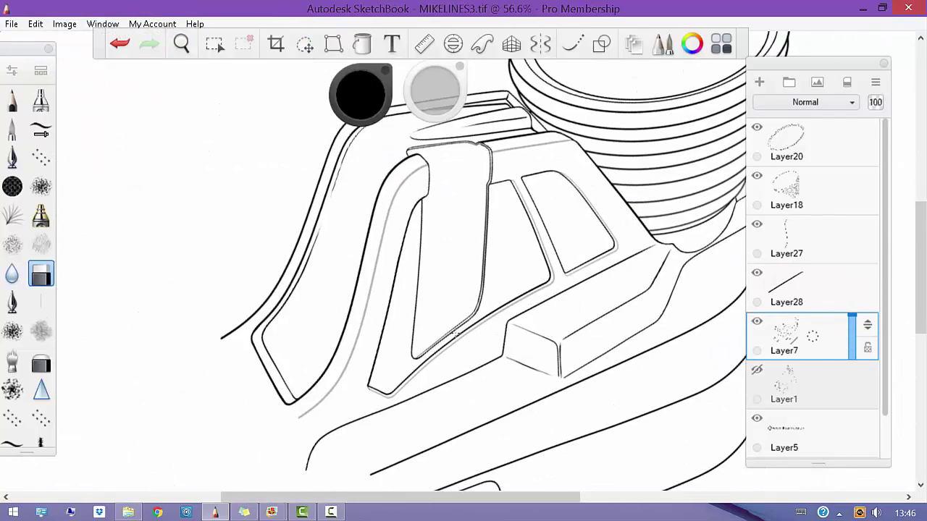
key("m")
mouse_move(507, 221)
left_mouse_down()
mouse_move(463, 269)
mouse_move(396, 196)
left_mouse_up()
left_click_drag(235, 266, 245, 415)
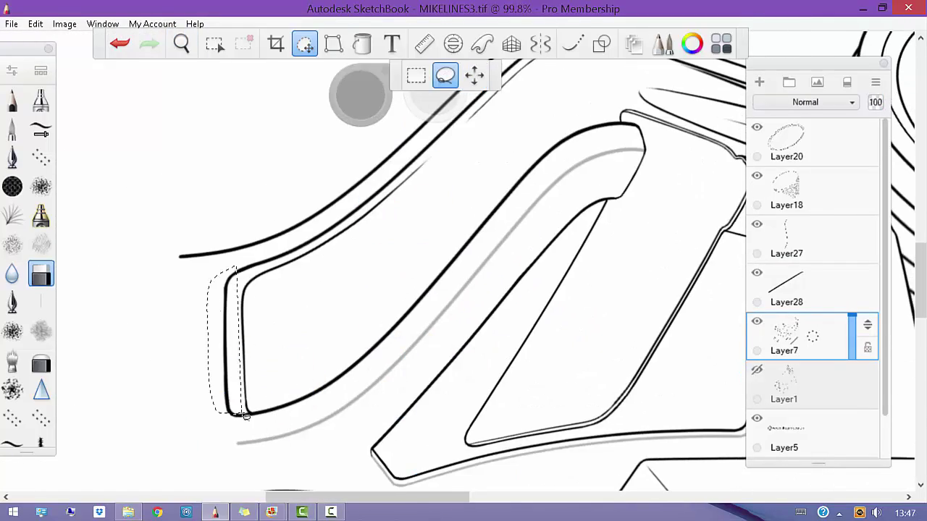
key("ctrl+z")
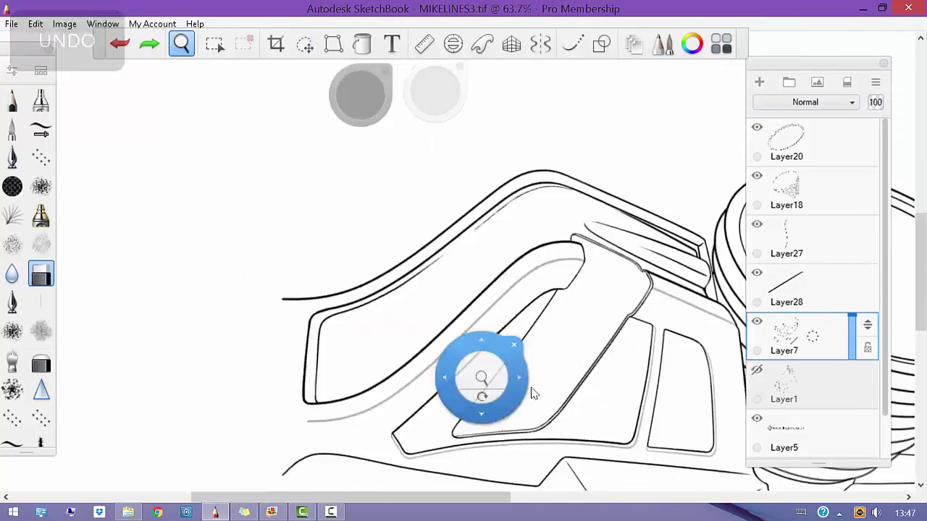
Lasso the body's lower crease lines on Layer7 and move them onto a separate, fainter layer
mouse_move(534, 389)
left_mouse_down()
mouse_move(619, 418)
mouse_move(601, 369)
left_mouse_up()
key("m")
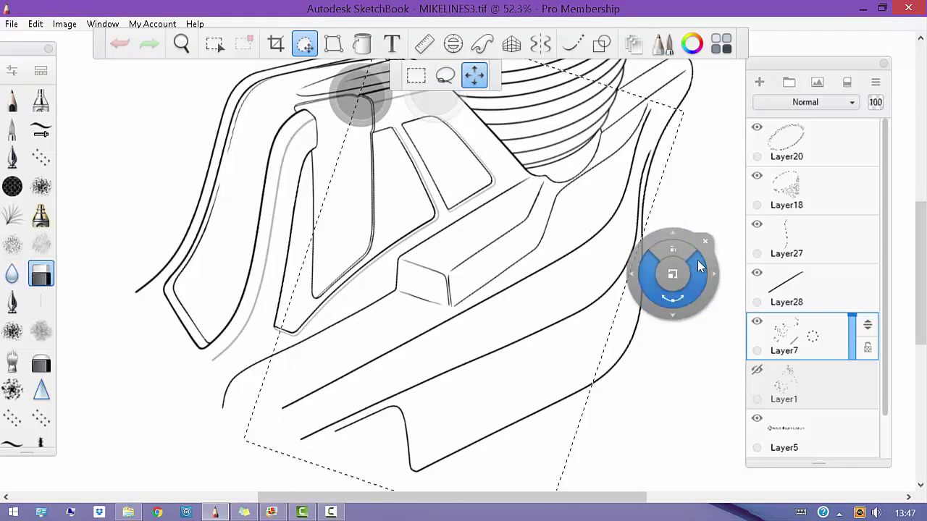
left_click_drag(672, 271, 651, 377)
Merge the faint crease-line layers 27, 28 and 29 down into Layer7, and merge Layer20 into Layer18
left_click(789, 138)
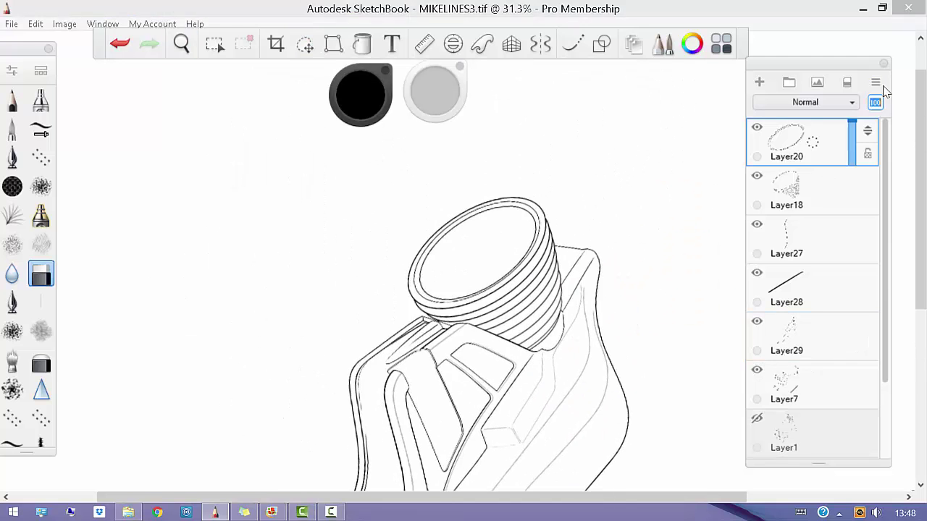
left_click_drag(688, 348, 632, 319)
left_click(832, 243)
key("Delete")
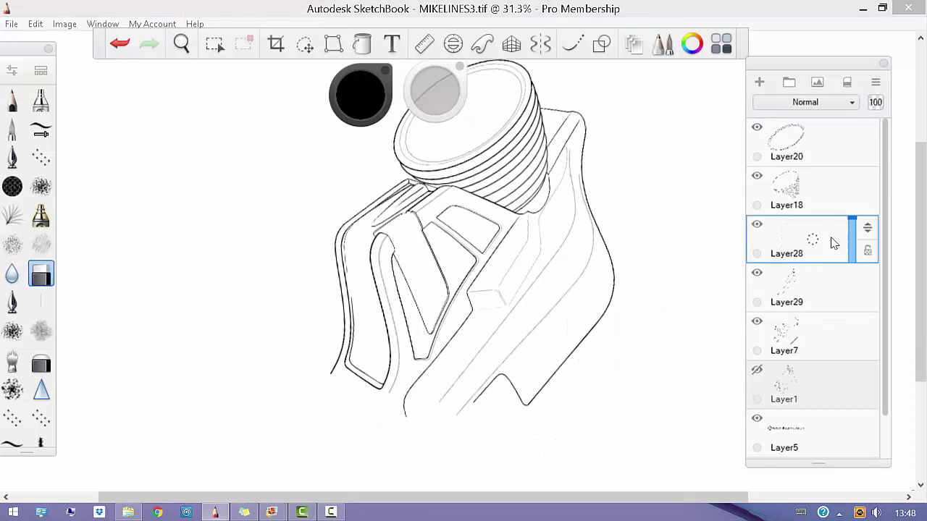
key("ctrl+z")
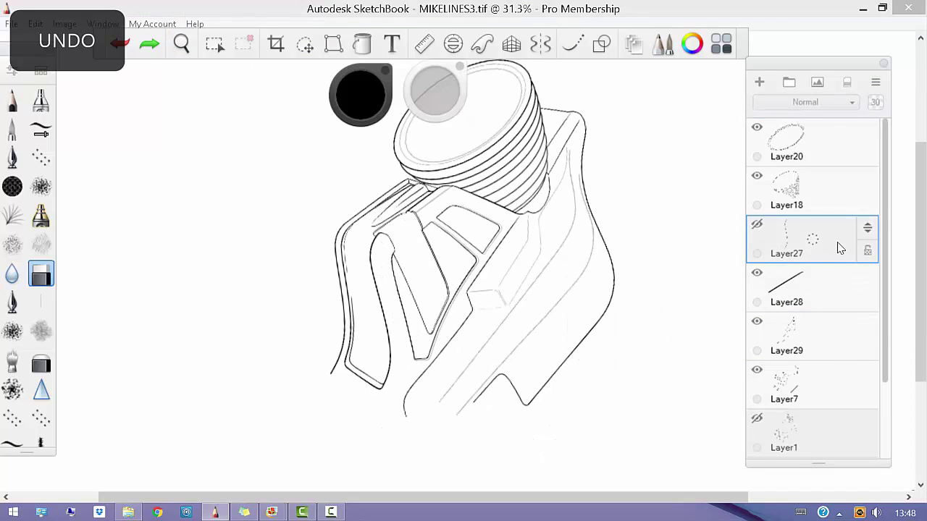
key("Delete")
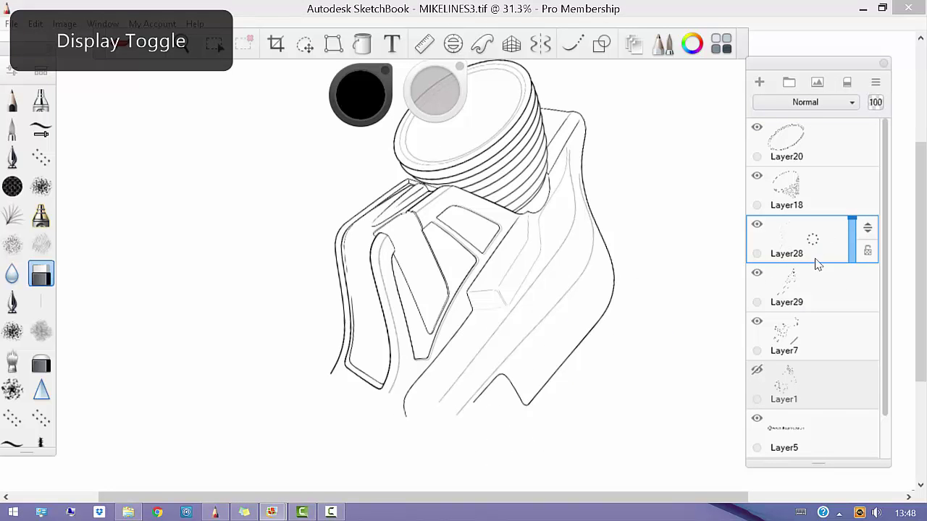
key("Delete")
key("Delete")
left_click(824, 157)
key("Delete")
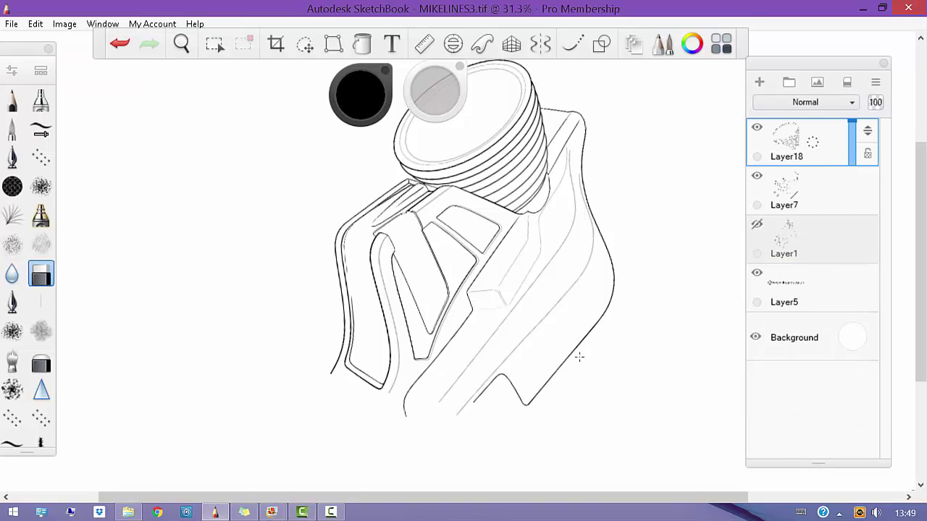
Save the line drawing as a new version named MIKELINES4.tif
key("space")
left_click_drag(581, 355, 604, 399)
left_click(11, 24)
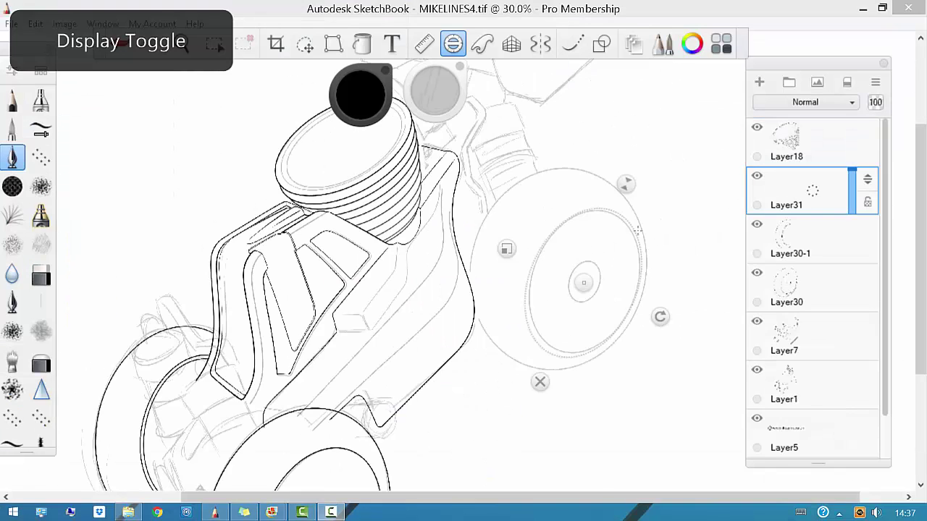
Fit the ellipse guide to the sketched rear wheel and ink its rim and hub ellipses on Layer31
left_click_drag(504, 251, 560, 274)
left_click_drag(623, 203, 630, 217)
left_click(509, 393)
key("space")
mouse_move(558, 379)
left_mouse_down()
mouse_move(587, 422)
mouse_move(572, 338)
left_mouse_up()
Lasso the front wheel's rim and hub ellipses on Layer30, split them onto their own layer and reposition them within the tyre
left_click(305, 43)
left_click(787, 290)
key("space")
left_click_drag(517, 269, 550, 269)
left_click_drag(419, 467, 457, 227)
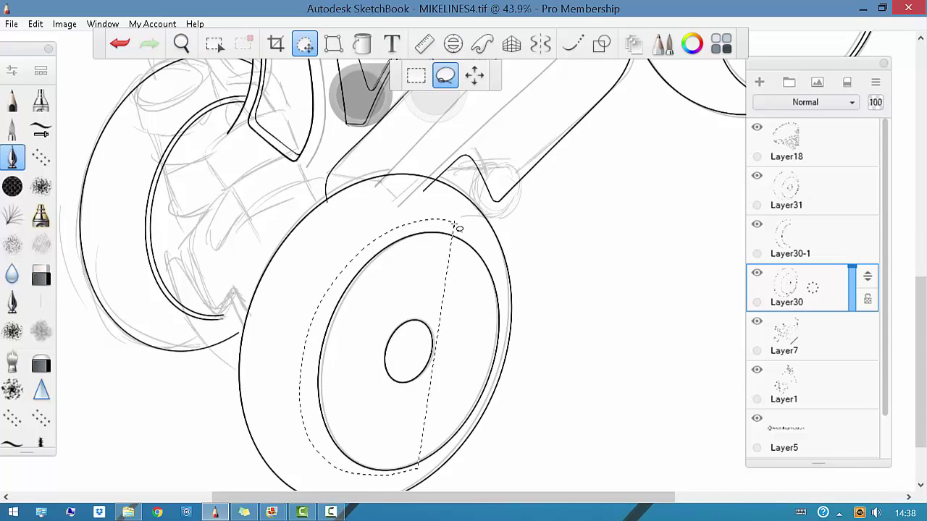
key("space")
left_click_drag(551, 217, 510, 232)
left_click(474, 74)
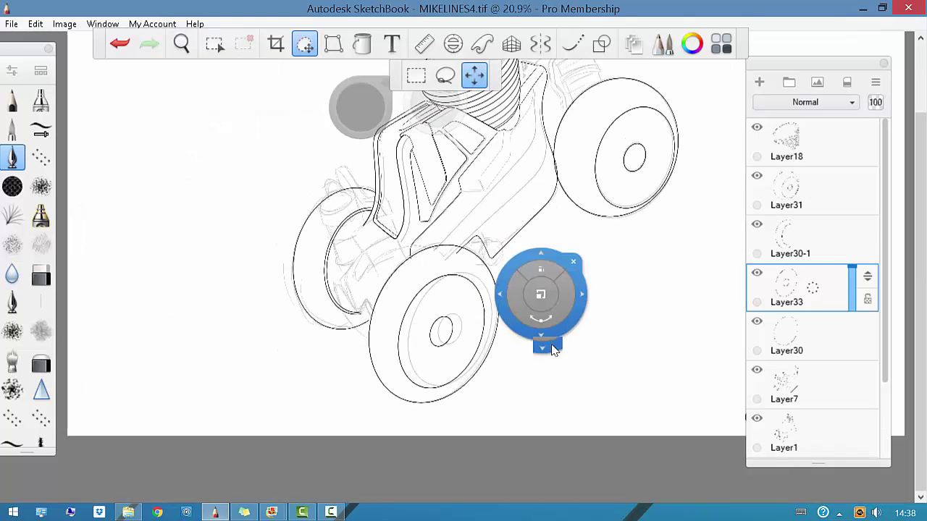
key("space")
left_click_drag(517, 348, 521, 352)
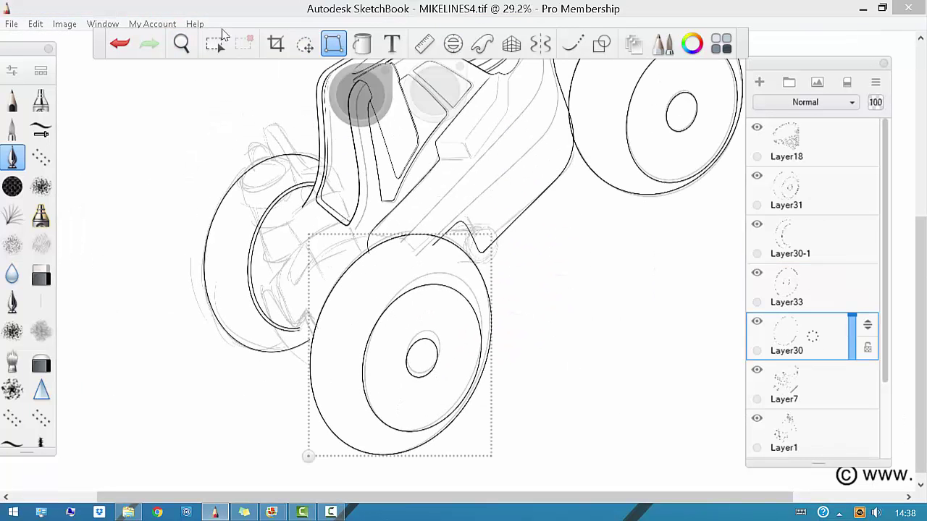
Distort the front wheel's outer tyre outline to fit the rim and merge the rim layer back into Layer30
left_click_drag(481, 230, 477, 239)
left_click(491, 75)
key("space")
left_click_drag(361, 107, 341, 116)
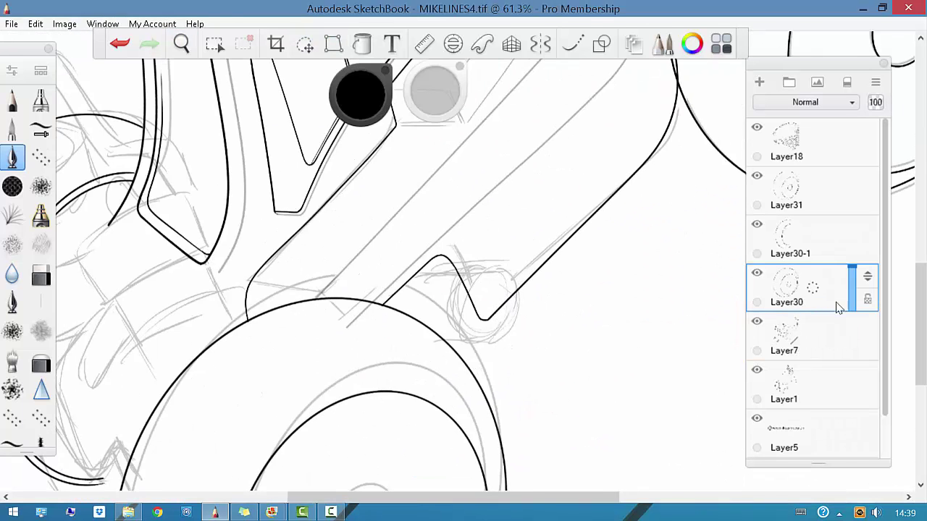
Ink the small curve where the body's lower edge meets the front tyre on Layer7 and erase the excess
left_click(811, 337)
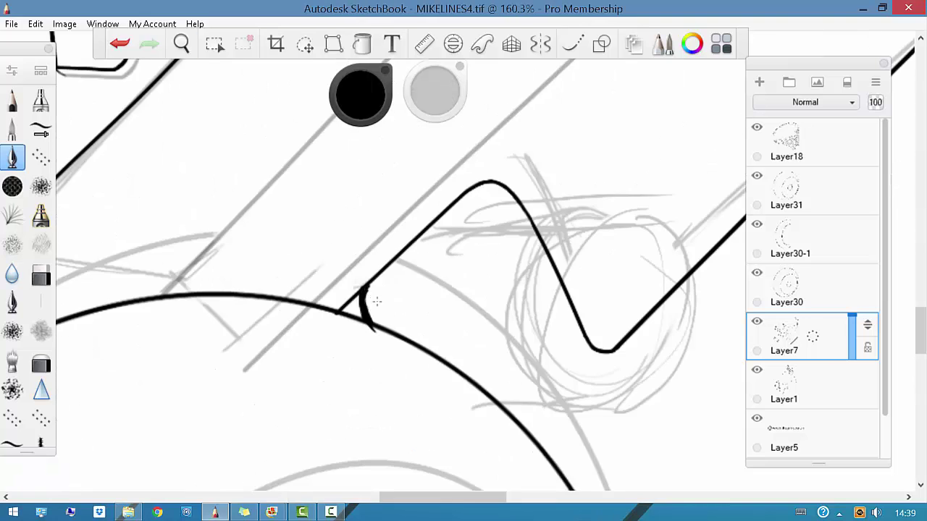
key("e")
key("space")
left_click_drag(542, 386, 575, 371)
scroll(584, 377, "down", 5)
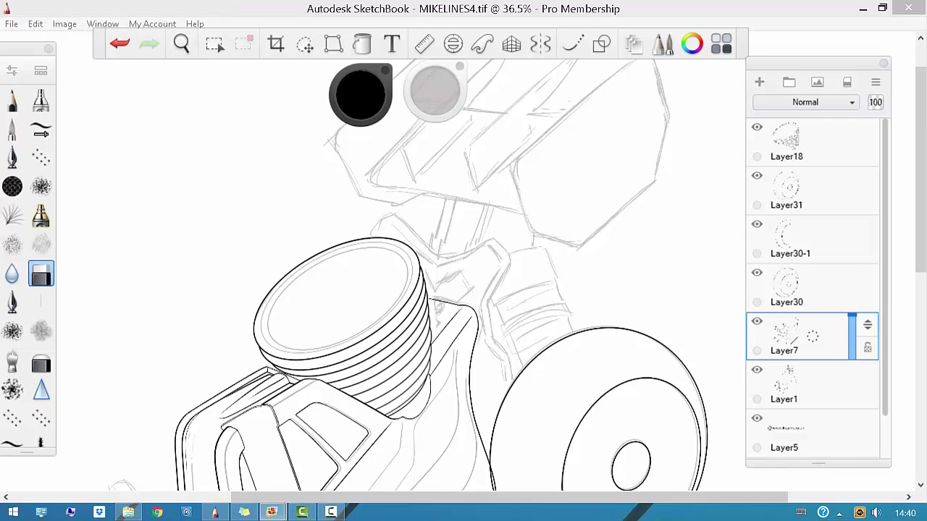
On a new layer, ink the rear bracket's right arm with steady strokes from its central dip around the tip down to the body
key("space")
left_click_drag(585, 262, 585, 257)
key("ctrl+shift+n")
scroll(503, 180, "up", 4)
left_click_drag(433, 261, 355, 283)
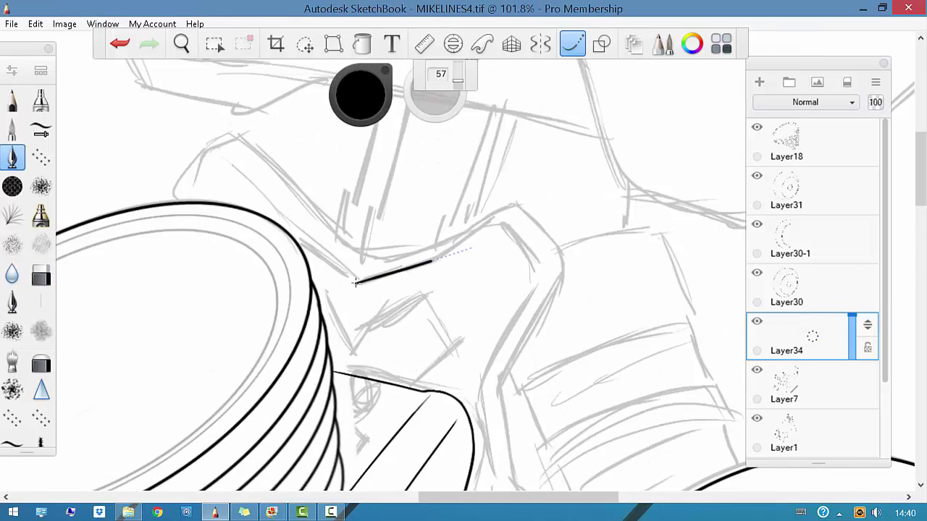
scroll(472, 453, "down", 1)
left_click_drag(471, 453, 437, 275)
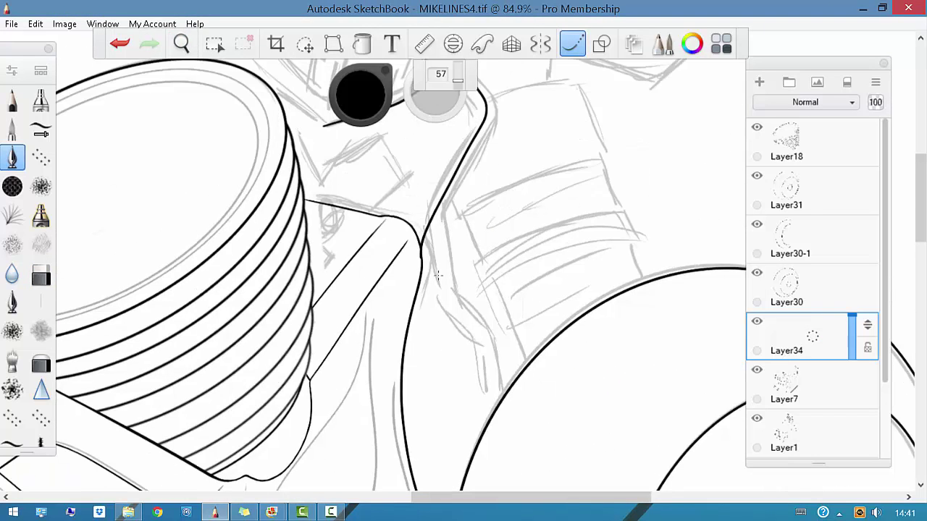
scroll(586, 389, "down", 3)
scroll(279, 240, "up", 3)
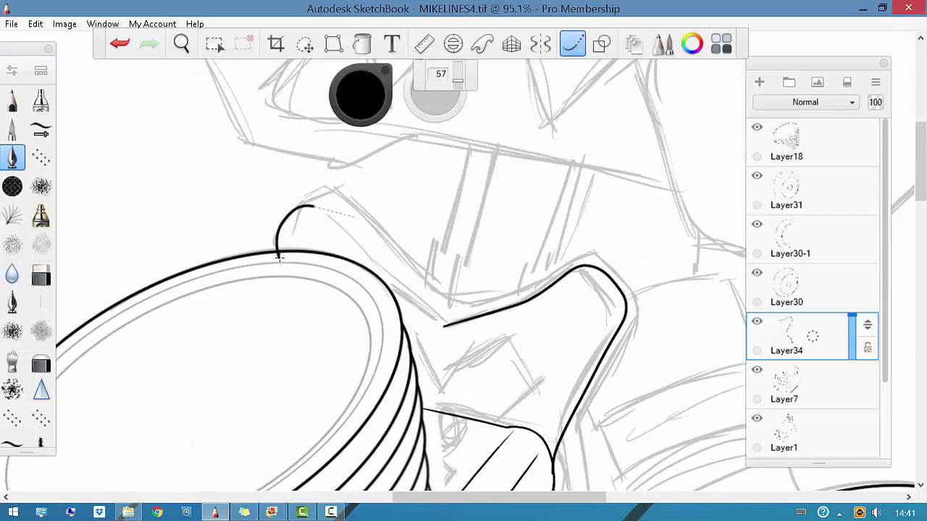
Undo the stroke for the bracket's left arm tip and ink the left arm again down to the coil's top ring
scroll(527, 362, "down", 3)
key("ctrl+z")
scroll(440, 310, "up", 4)
scroll(440, 310, "up", 1)
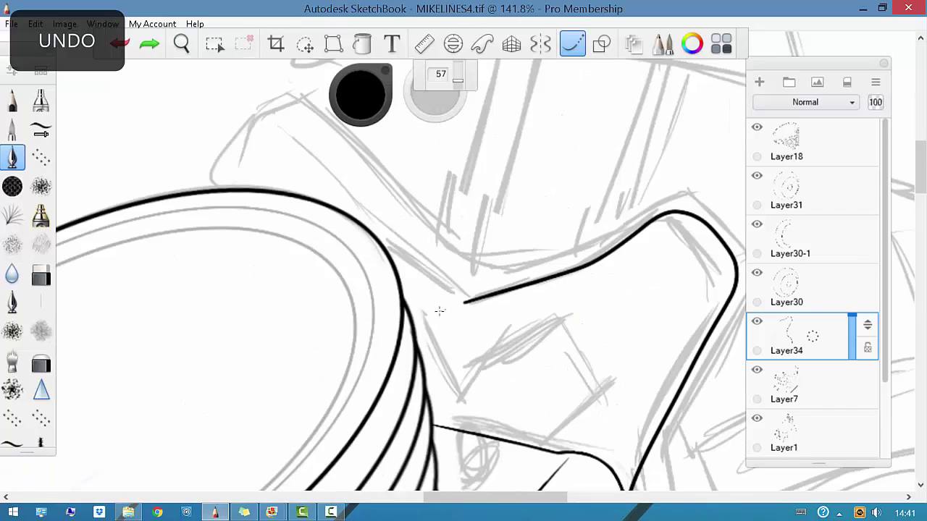
key("space")
left_click_drag(545, 339, 589, 386)
left_click_drag(303, 161, 270, 248)
scroll(575, 288, "up", 2)
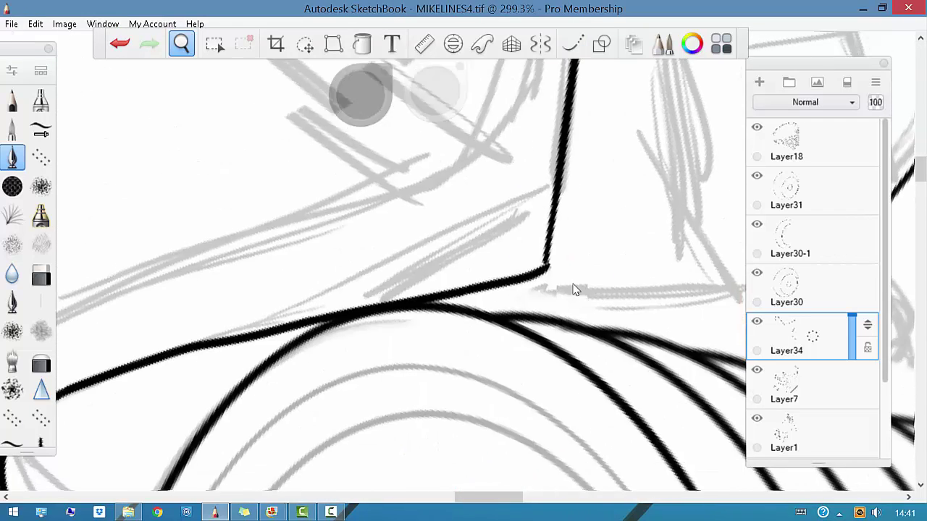
Clean up the bracket outline's ends, duplicate Layer34 and offset the copy to give the bracket thickness
key("b")
scroll(385, 414, "down", 5)
key("space")
key("ctrl+d")
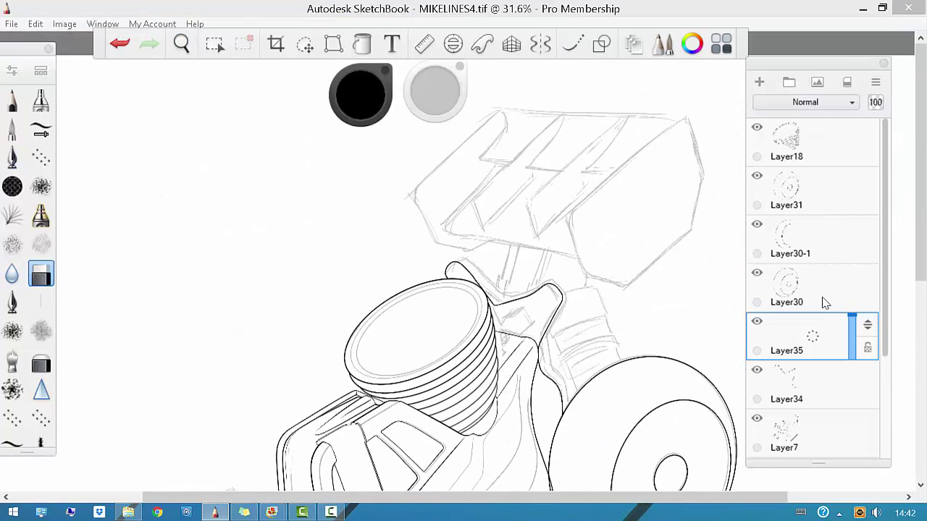
key("ctrl+t")
key("Escape")
Ink the stroke connecting the two bracket outlines at the left arm's rounded tip, undoing the faulty attempt
scroll(549, 206, "up", 10)
key("b")
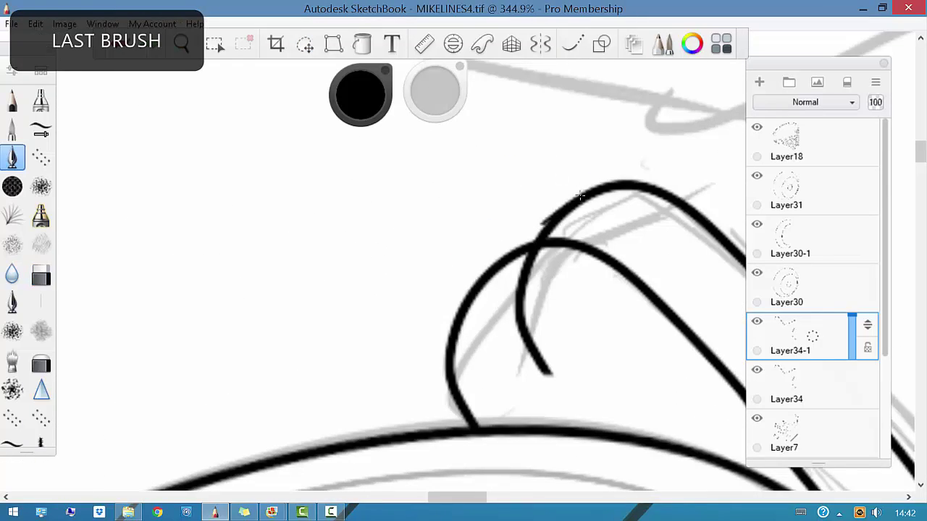
key("ctrl+z")
scroll(517, 372, "down", 8)
scroll(424, 173, "up", 6)
Refine the bracket's lower leg outlines beside the body and trim the line ends that cross the rear tyre
key("b")
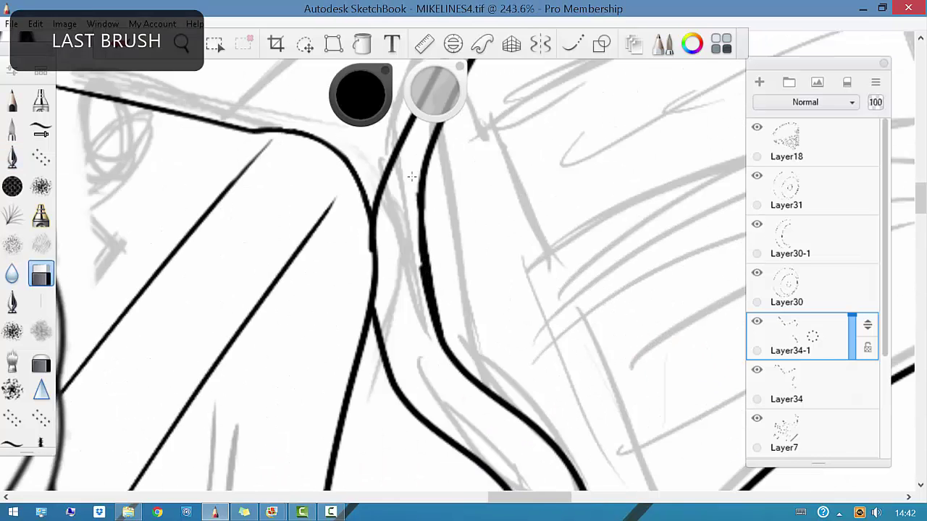
key("b")
key("b")
left_click_drag(375, 231, 395, 387)
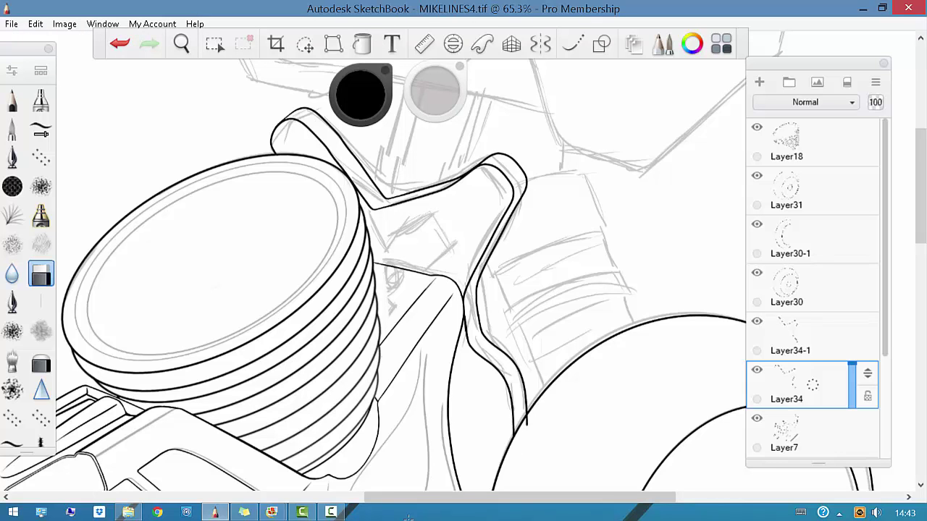
key("b")
scroll(688, 290, "down", 2)
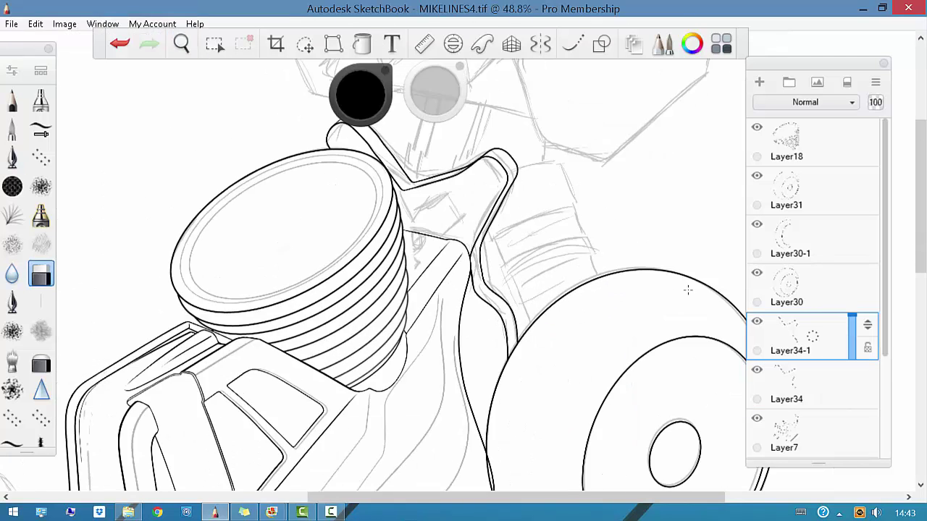
Thin and smooth the bracket's outline on Layer34 at the left arm's tip and along the lower leg
left_click(761, 375)
scroll(451, 233, "up", 5)
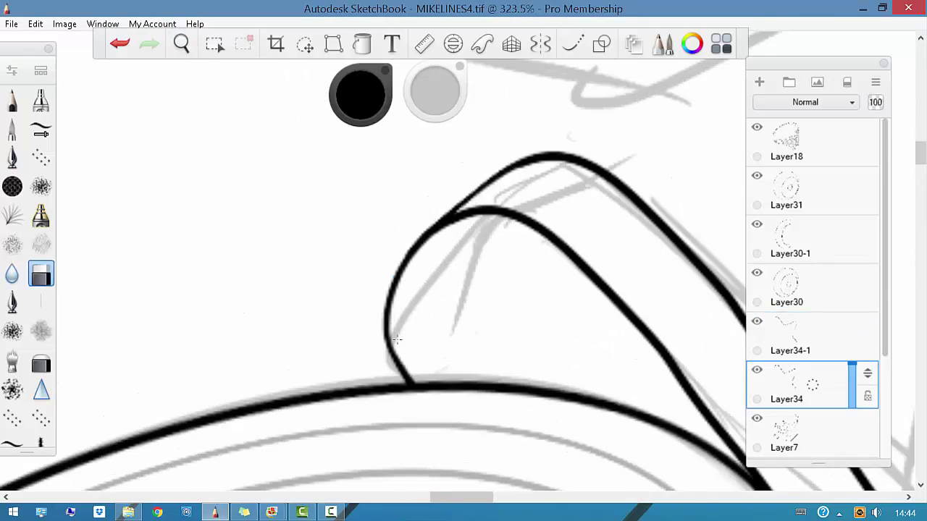
scroll(579, 290, "down", 3)
scroll(480, 257, "up", 3)
left_click_drag(480, 256, 452, 208)
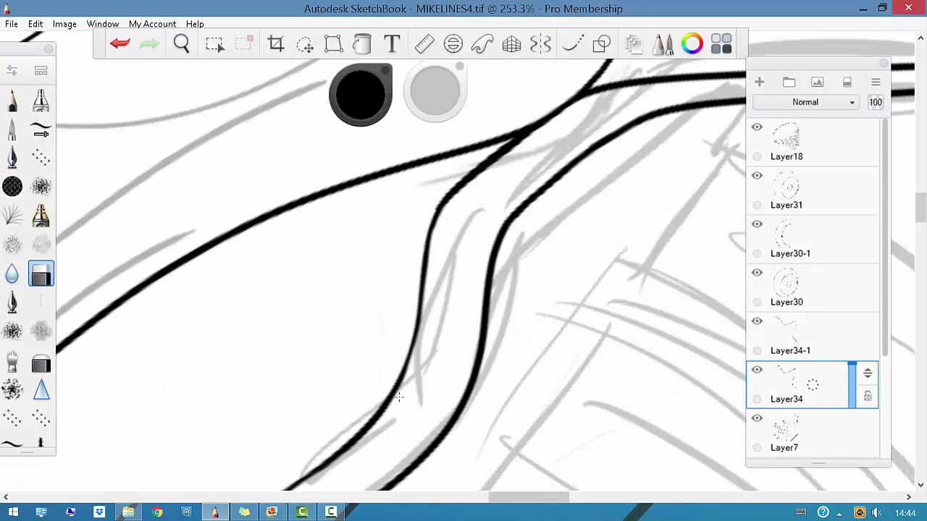
left_click_drag(398, 397, 466, 333)
key("b")
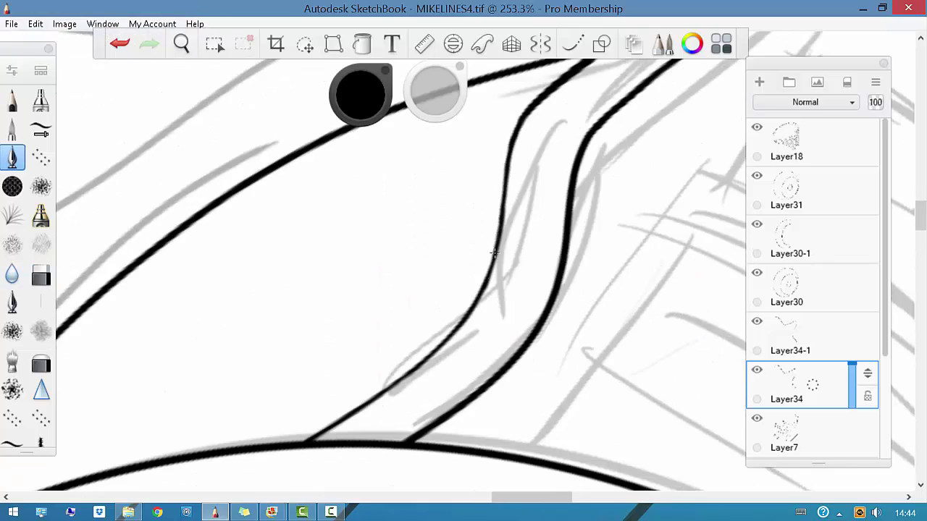
scroll(536, 319, "down", 4)
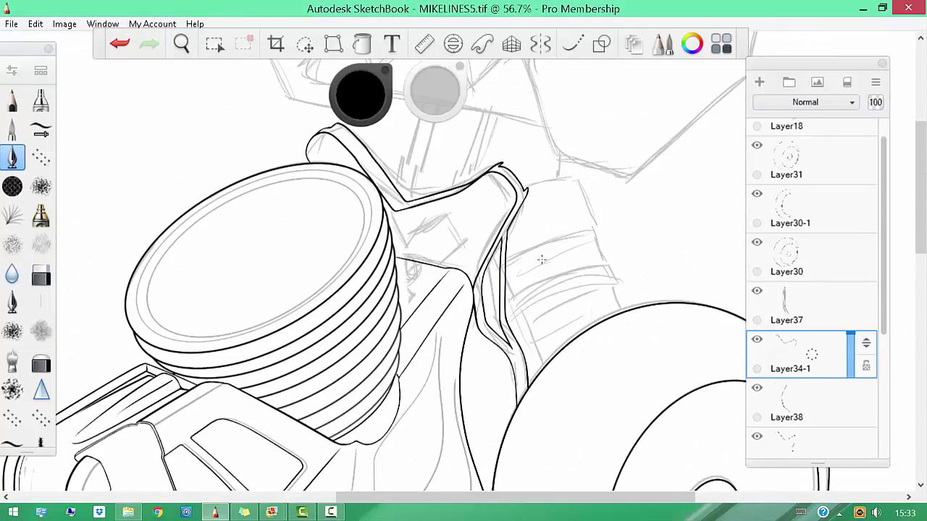
On Layer7, round the corner of the body panel beside the coiled tube and ink a thin parallel line along its upper edge
scroll(444, 278, "up", 5)
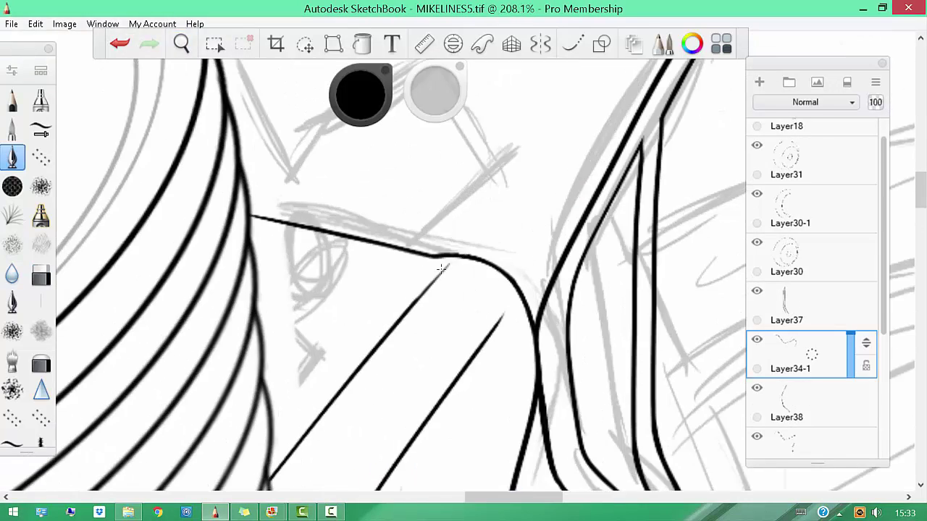
key("b")
key("b")
key("b")
key("b")
key("space")
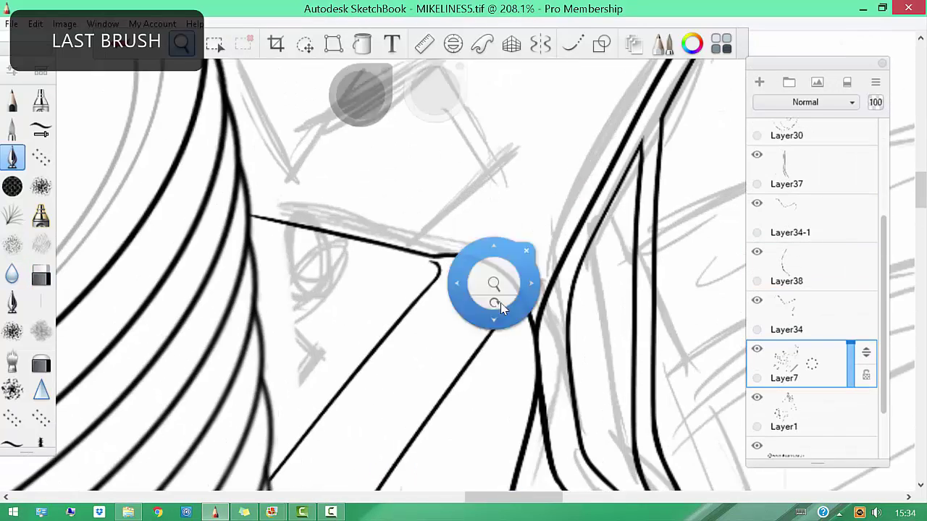
left_click_drag(498, 294, 484, 249)
key("ctrl+z")
key("ctrl+z")
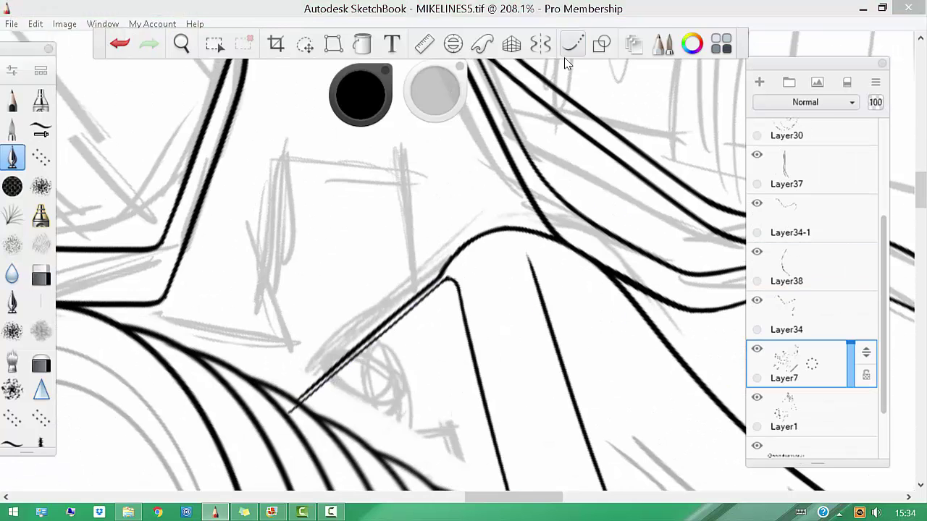
key("e")
key("e")
scroll(481, 228, "down", 5)
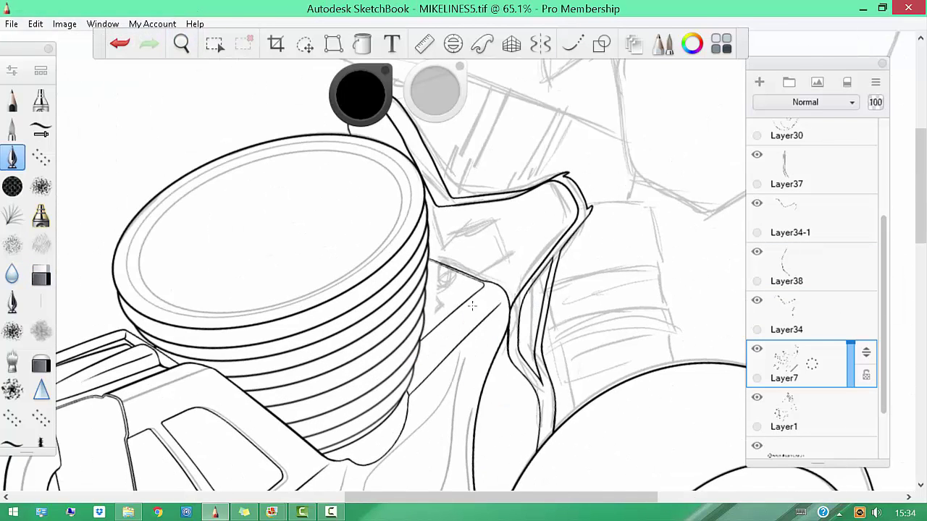
On a new layer above Layer7, ink a parallel line along the panel's lower diagonal edge and trim the end crossing the coil
key("Tab")
scroll(478, 309, "up", 5)
key("ctrl+z")
key("ctrl+z")
key("ctrl+z")
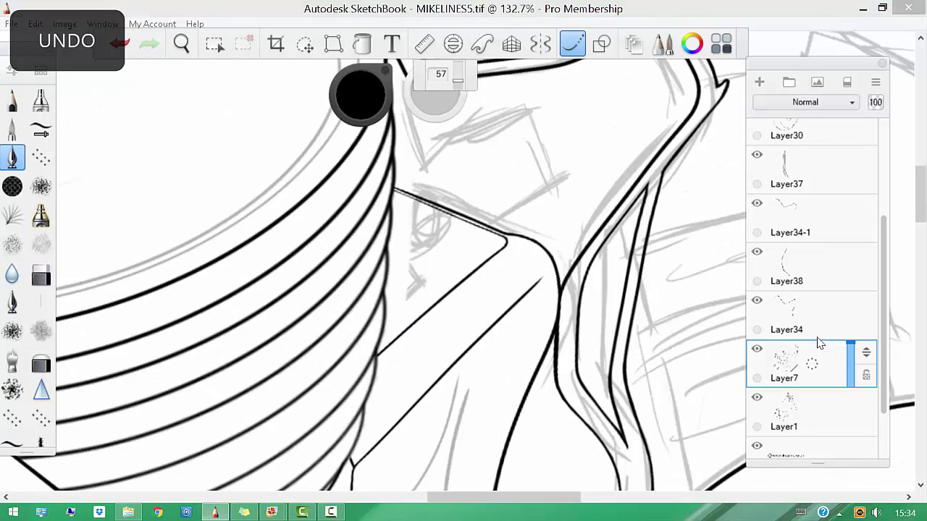
key("e")
left_click_drag(560, 199, 519, 227)
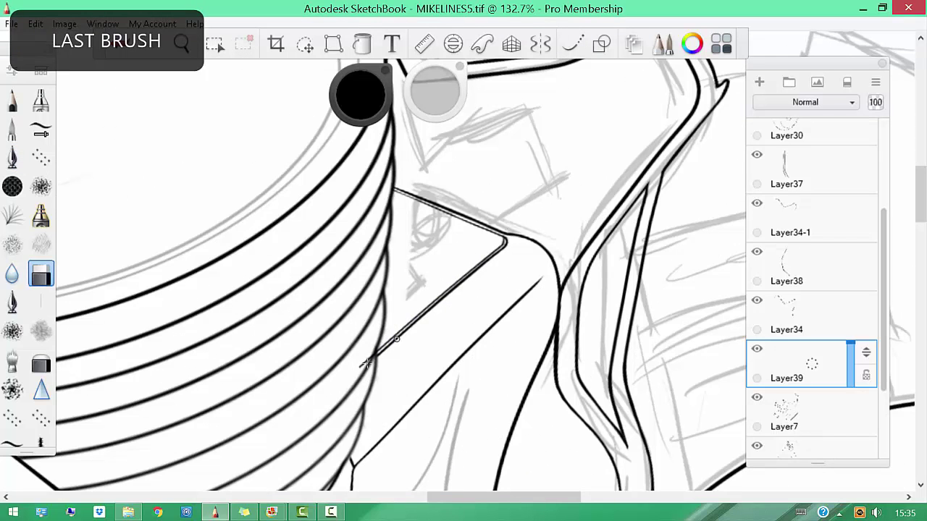
key("e")
key("Tab")
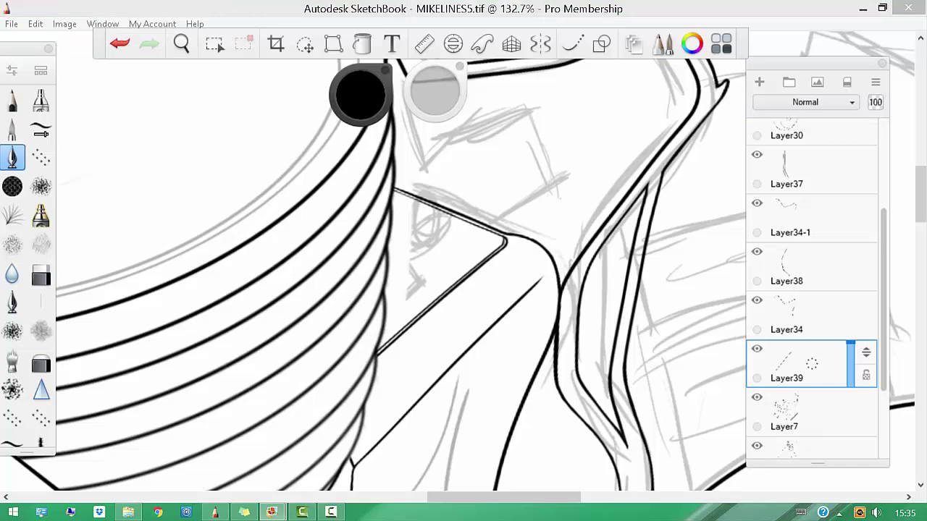
Ink a small angular bracket and a rounded knob against the coil's edge on Layer39
mouse_move(385, 244)
left_mouse_down()
mouse_move(449, 262)
mouse_move(374, 232)
left_mouse_up()
key("space")
key("e")
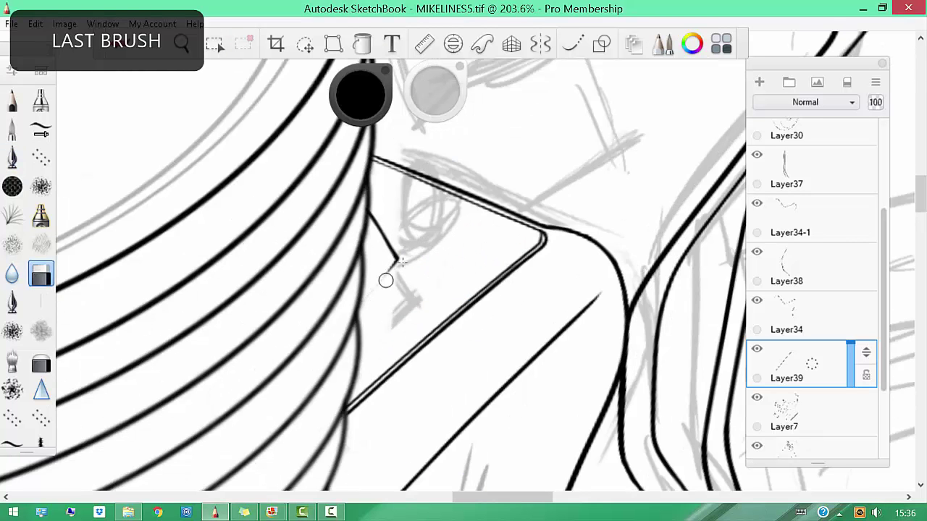
key("e")
scroll(385, 281, "down", 5)
scroll(395, 220, "up", 3)
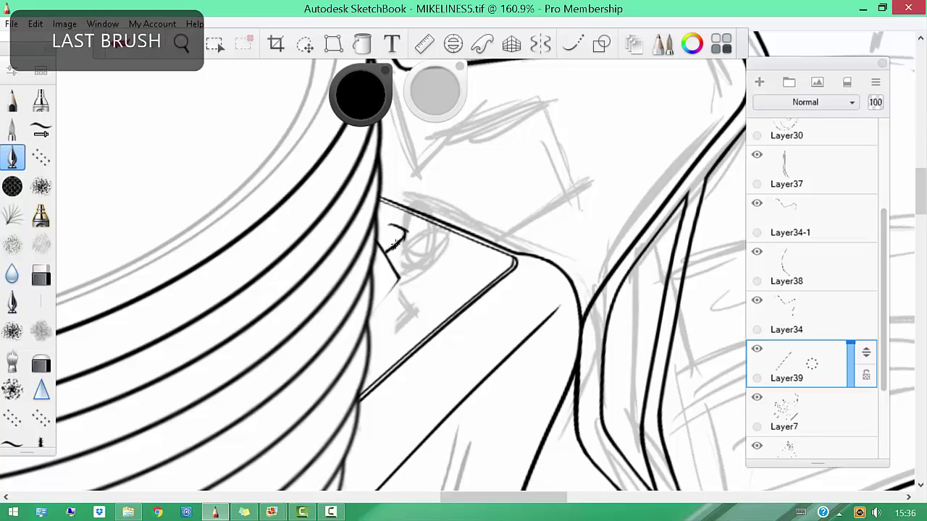
scroll(402, 229, "up", 2)
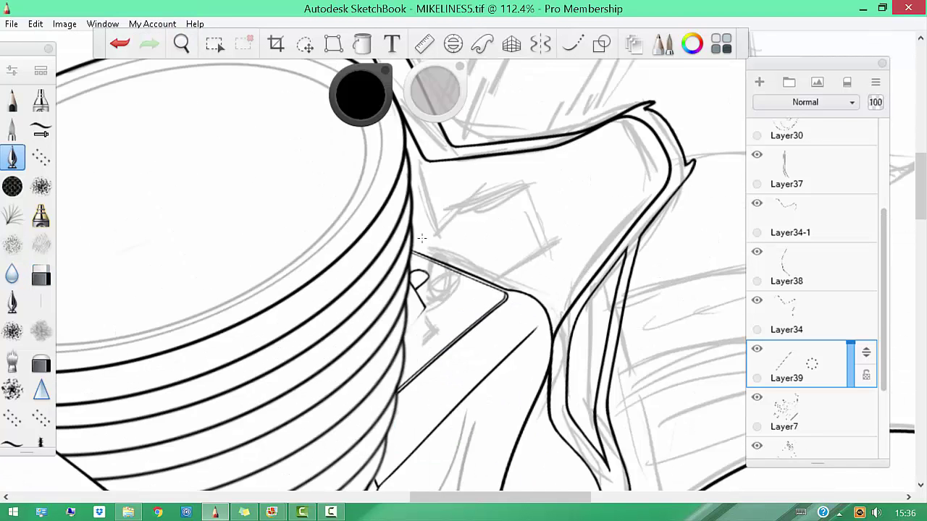
left_click_drag(421, 257, 403, 262)
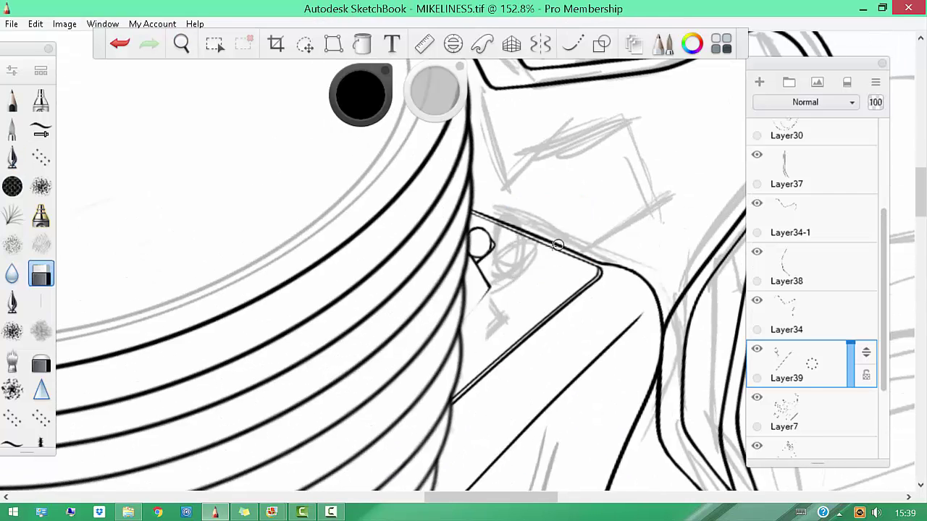
Refine the knob into a short cylindrical peg with a curved collar behind it and clean up the overlapping ends
scroll(497, 260, "up", 4)
key("e")
key("e")
scroll(507, 250, "up", 2)
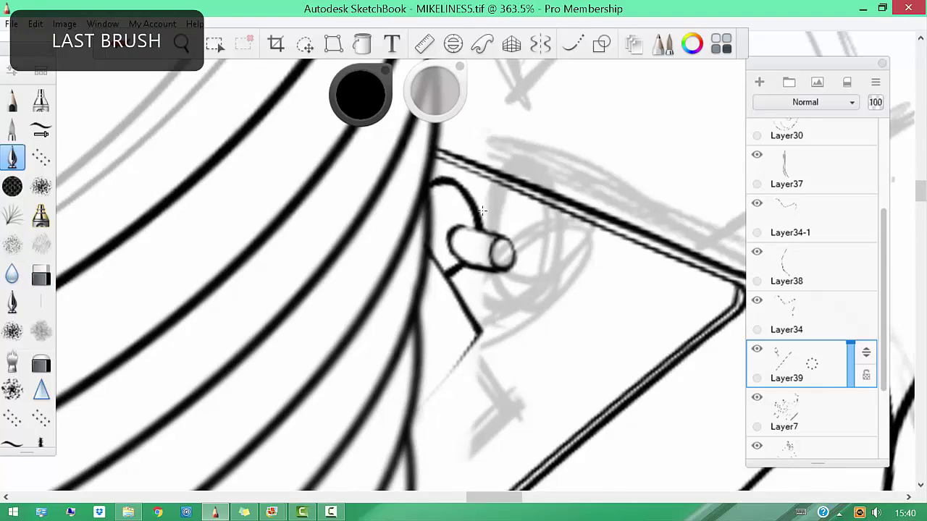
key("e")
scroll(463, 247, "up", 1)
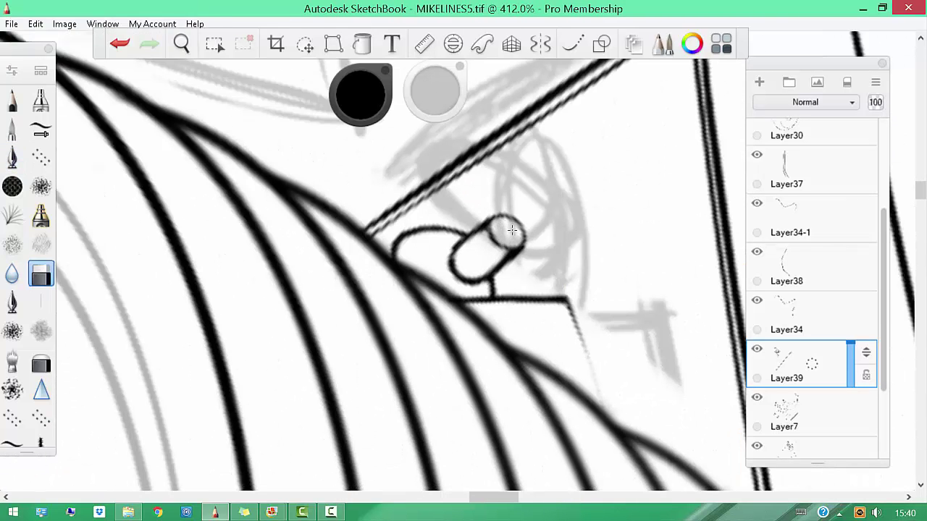
scroll(536, 206, "down", 8)
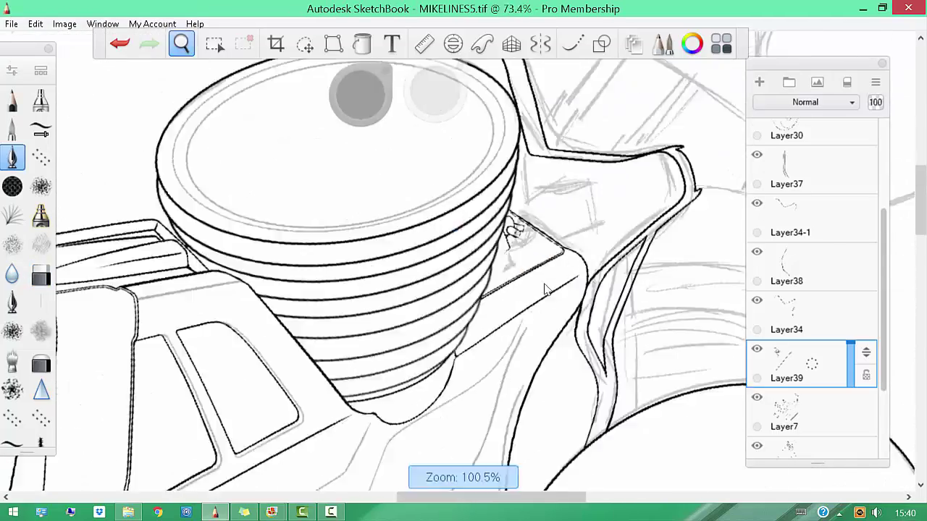
Ink a second short peg above the first and an elliptical bolt head with a faceted recess on the panel
scroll(611, 241, "up", 2)
scroll(610, 241, "up", 2)
key("e")
left_click_drag(500, 282, 517, 307)
scroll(510, 290, "up", 4)
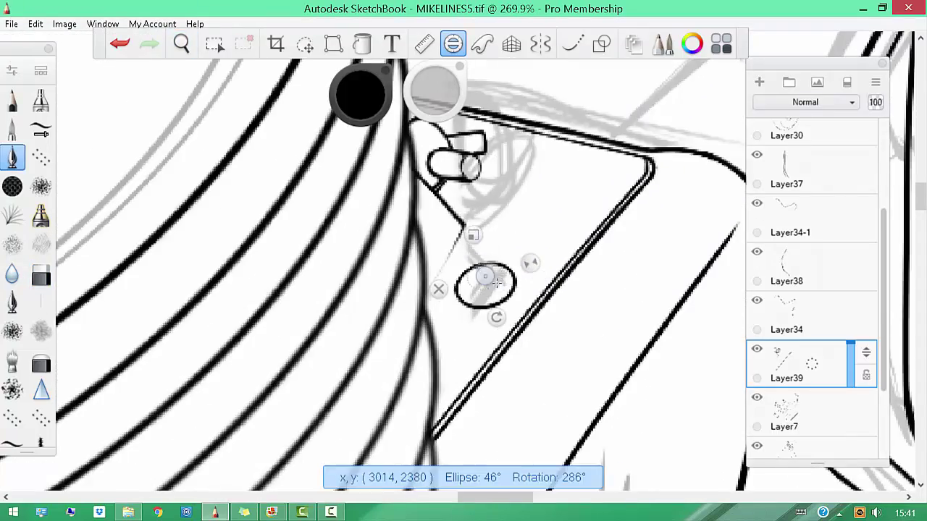
key("ctrl+z")
scroll(504, 263, "up", 3)
left_click_drag(469, 272, 507, 261)
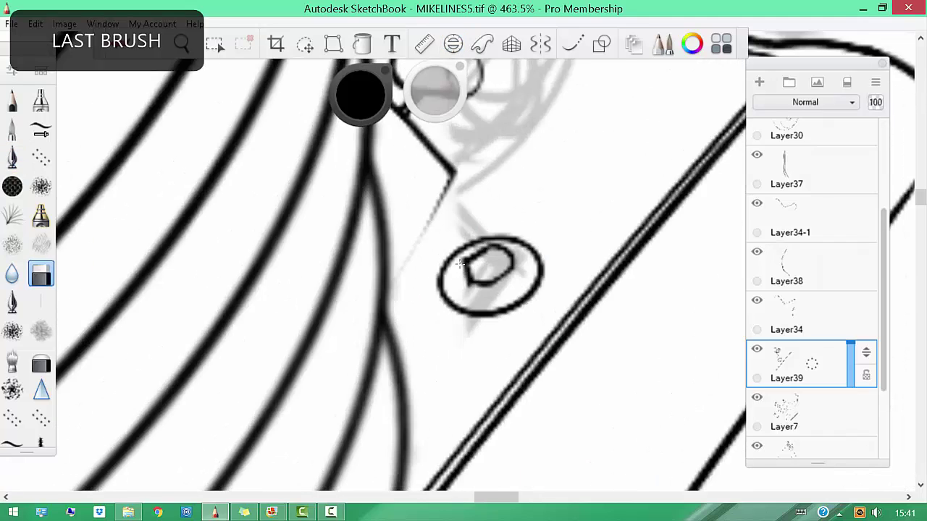
scroll(507, 267, "down", 9)
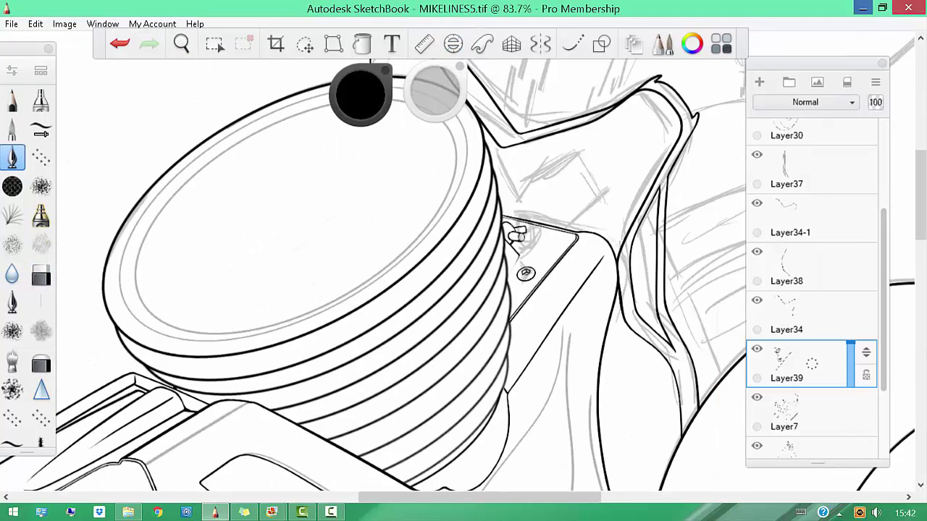
Add a new layer above Layer34-1 for the angular housing sketched beneath the bracket
scroll(401, 437, "down", 3)
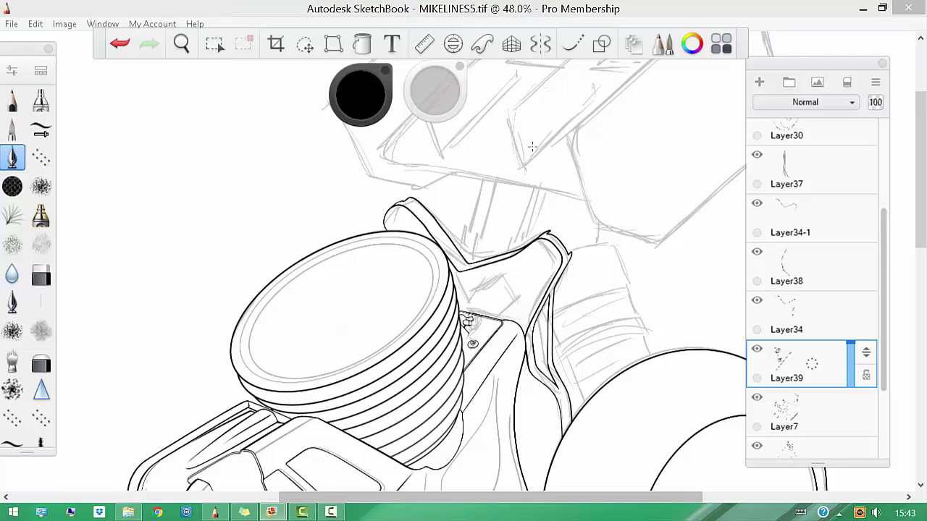
scroll(532, 147, "up", 2)
key("ctrl+shift+n")
scroll(488, 269, "up", 5)
key("ctrl+z")
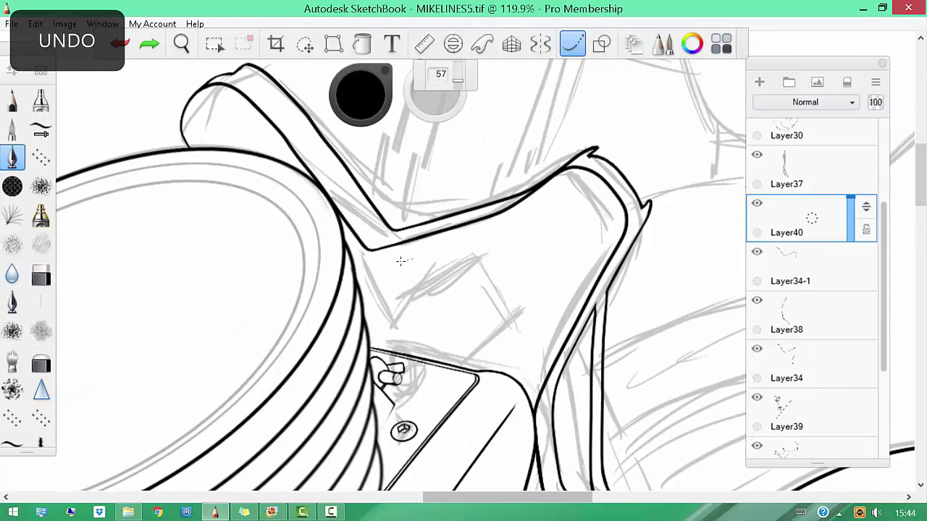
left_click_drag(400, 260, 509, 300)
key("ctrl+z")
mouse_move(413, 255)
left_mouse_down()
mouse_move(462, 210)
mouse_move(360, 313)
left_mouse_up()
key("ctrl+z")
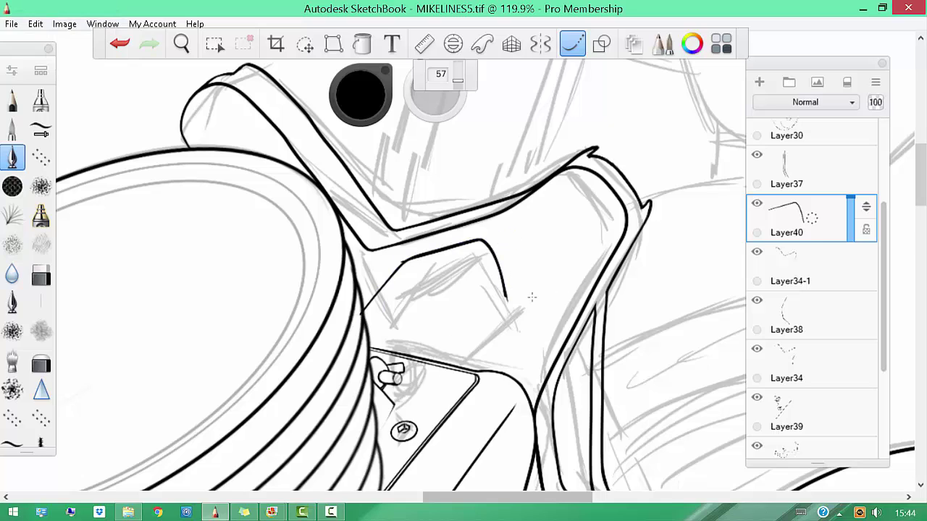
scroll(532, 297, "down", 1)
key("b")
scroll(371, 176, "up", 4)
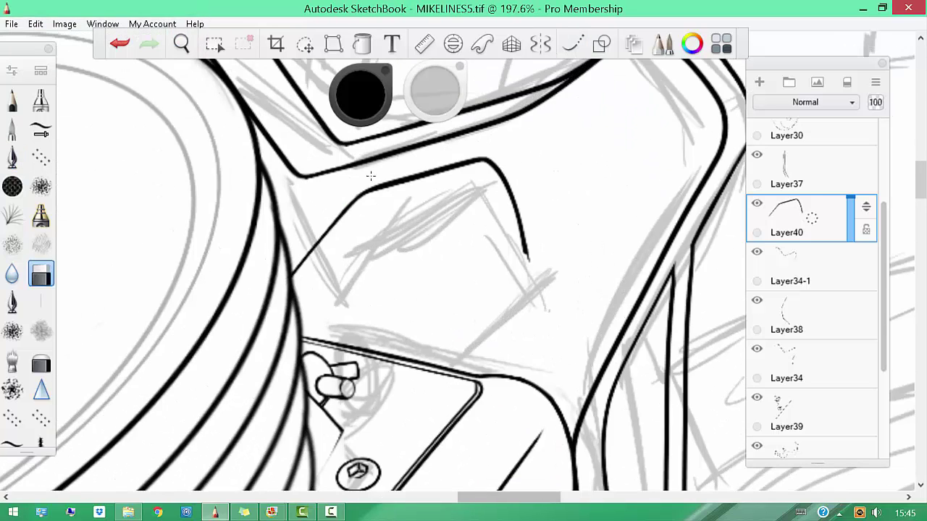
scroll(577, 262, "down", 3)
key("b")
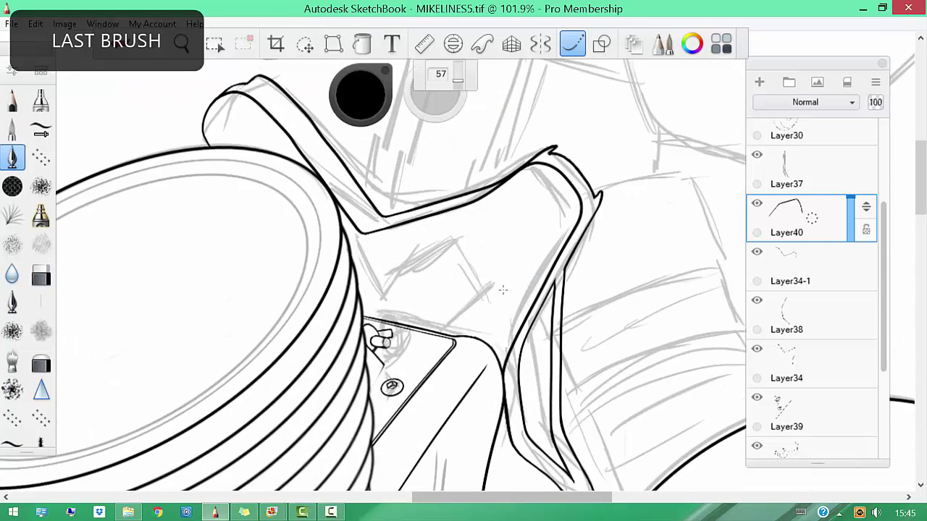
Ink the angular housing outline between the coil and the bracket on Layer40, rounding its corners and trimming the stroke ends
scroll(470, 265, "up", 5)
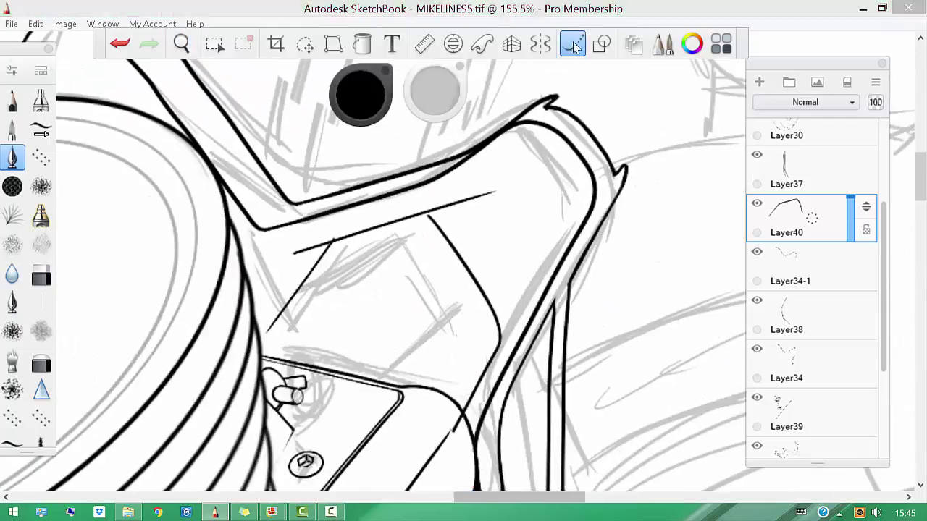
key("b")
key("b")
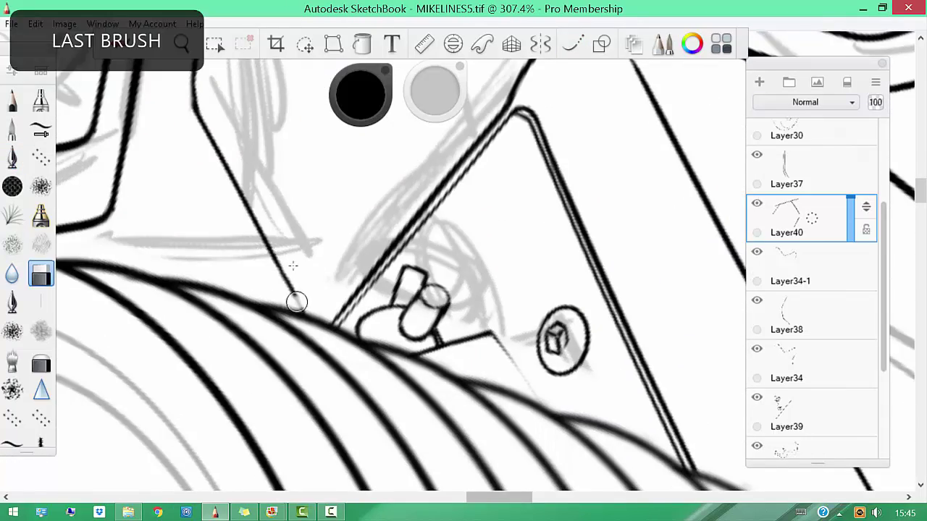
key("Tab")
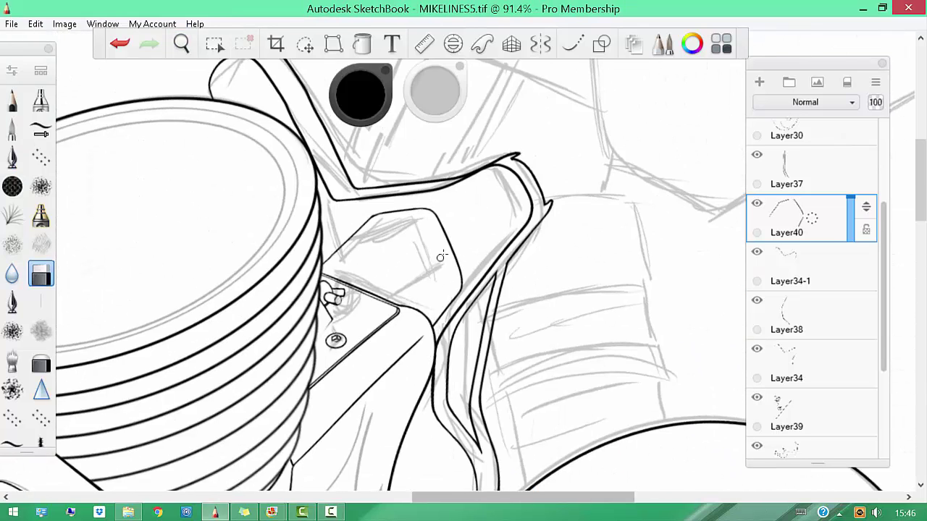
Add a new layer above Layer40, ink a diagonal line across the housing down to the body panel and trim its ends
key("b")
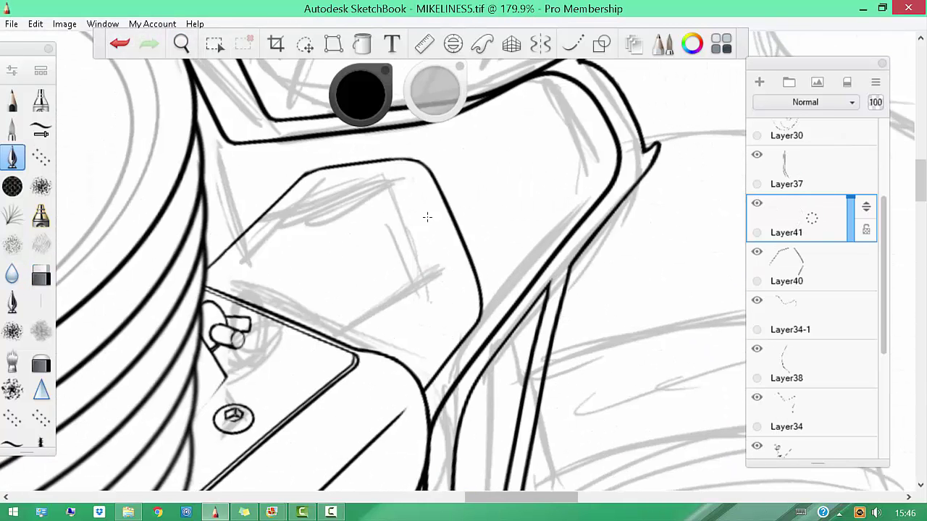
left_click_drag(445, 201, 307, 336)
scroll(447, 238, "up", 2)
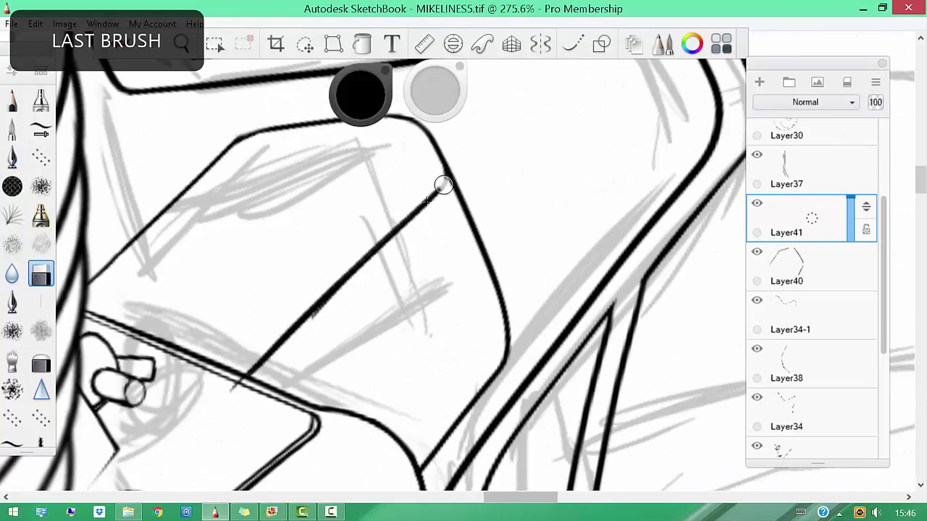
key("b")
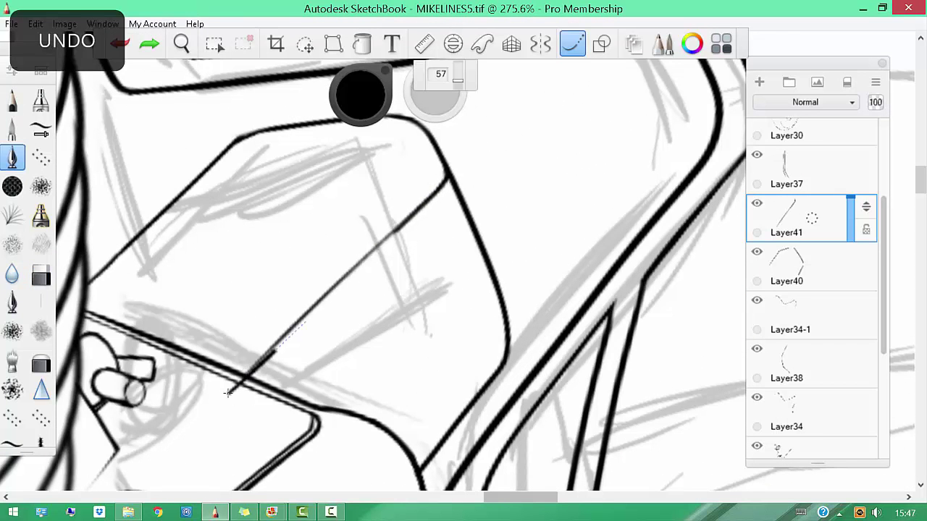
key("b")
scroll(449, 183, "down", 3)
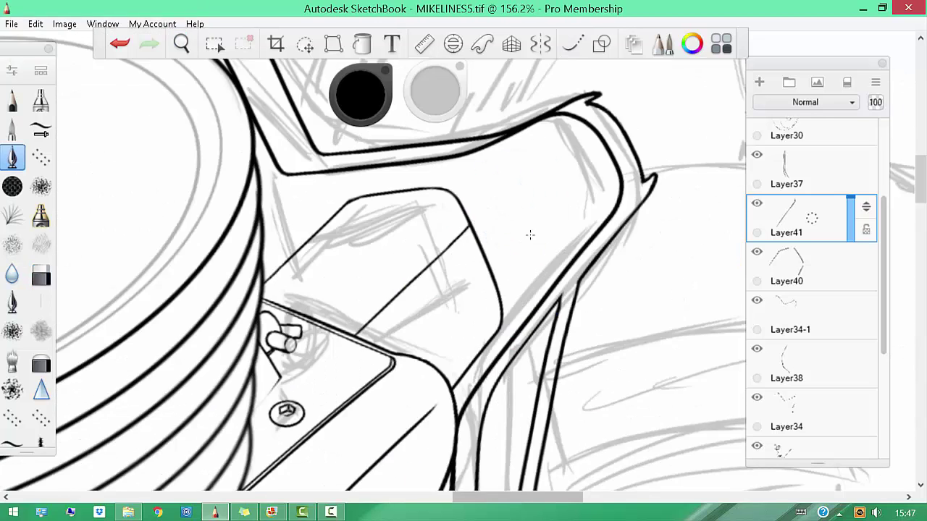
Re-ink the housing's diagonal from its upper corner, add a crossing line from the opposite edge and trim both into a rounded V
left_click(568, 50)
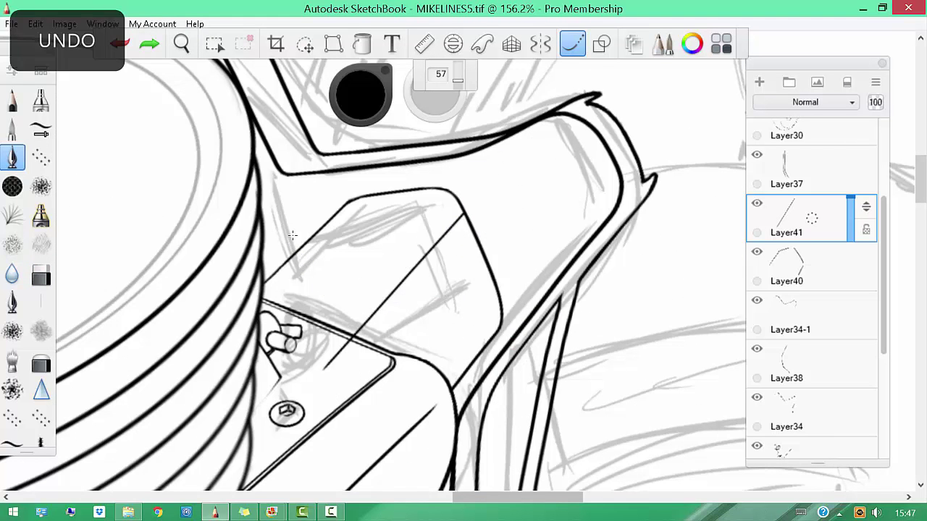
scroll(337, 289, "up", 2)
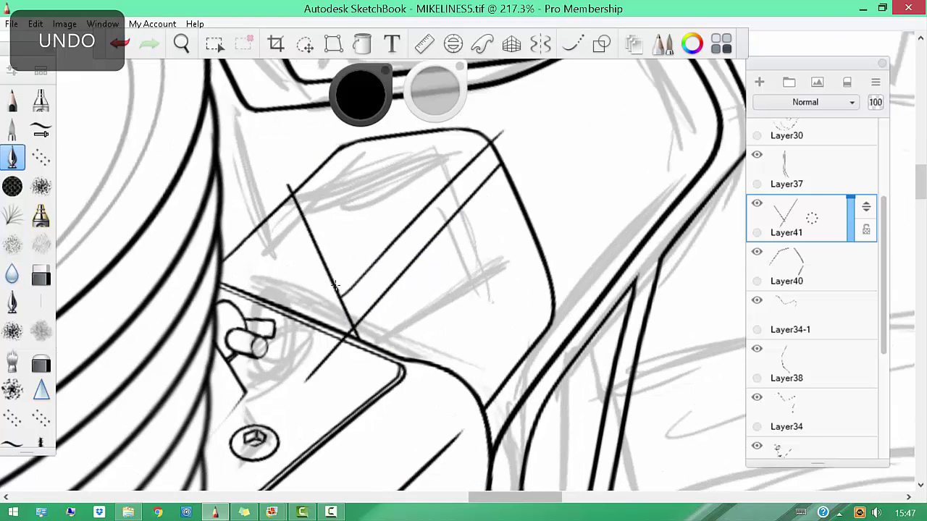
scroll(504, 126, "down", 5)
scroll(341, 268, "up", 2)
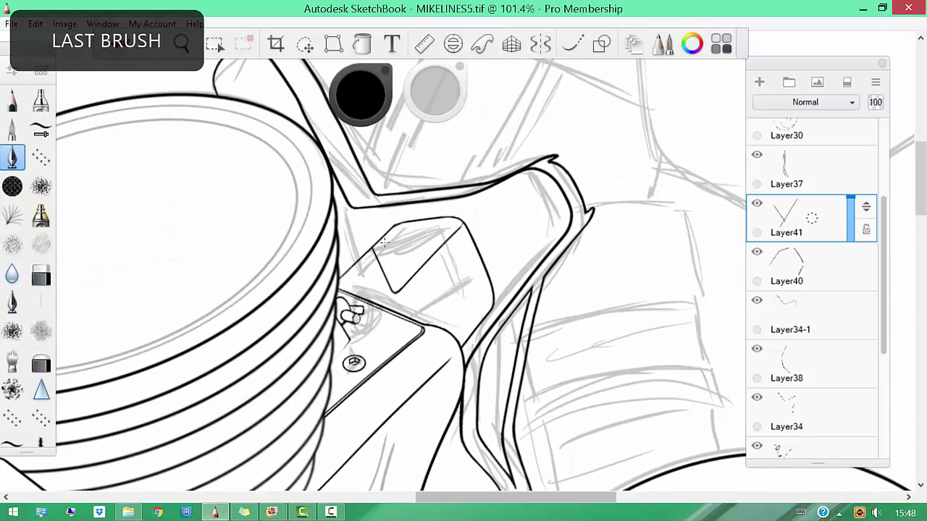
Ink a stepped notch and a parallel edge beside the V-shaped recess on Layer41, erasing the overlapping ends
scroll(376, 246, "up", 3)
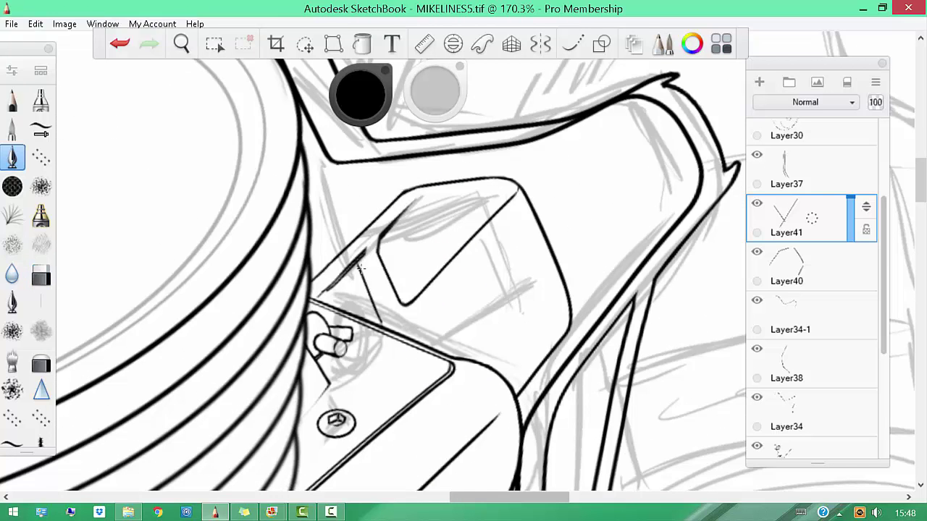
scroll(408, 212, "down", 1)
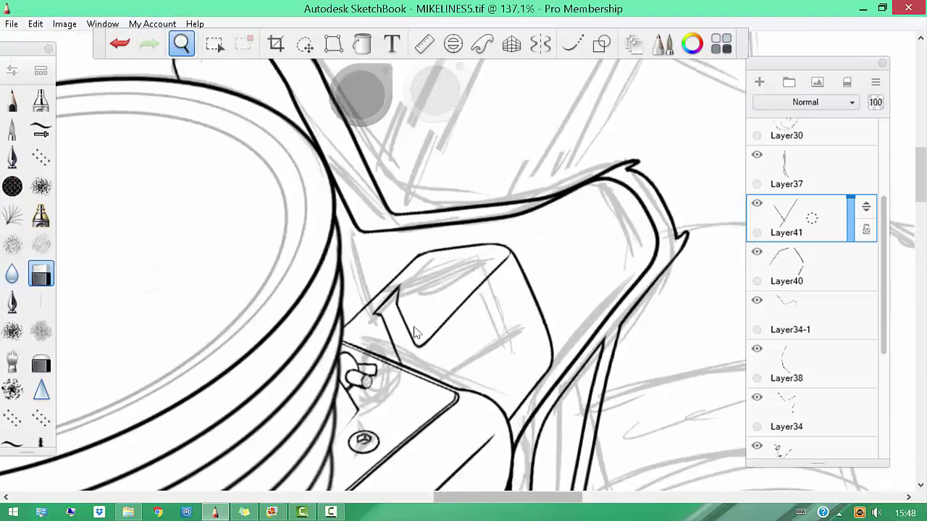
key("b")
scroll(408, 212, "up", 1)
key("ctrl+z")
scroll(408, 212, "up", 2)
scroll(505, 324, "down", 5)
scroll(504, 324, "down", 2)
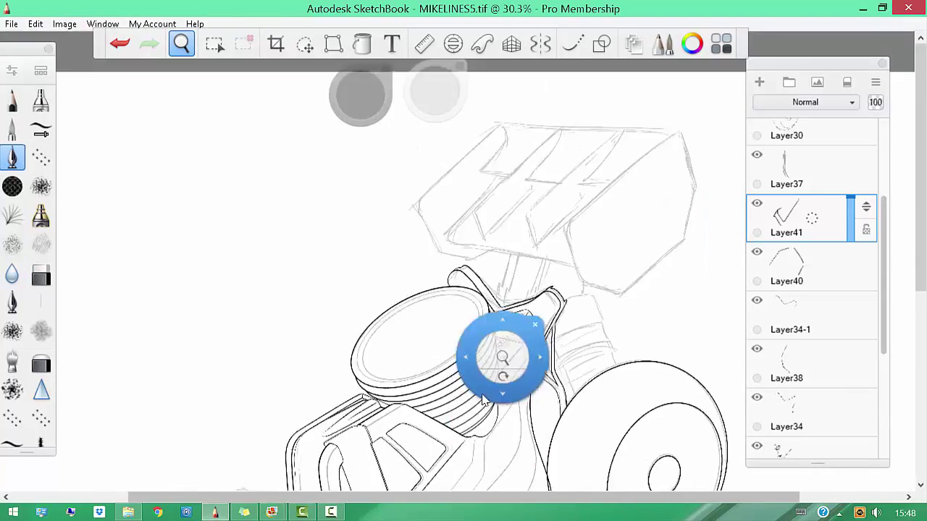
Extend the recess's parallel edge up to the housing outline and ink short upright edges between the notch and the body panel on Layer41
key("b")
scroll(349, 350, "up", 5)
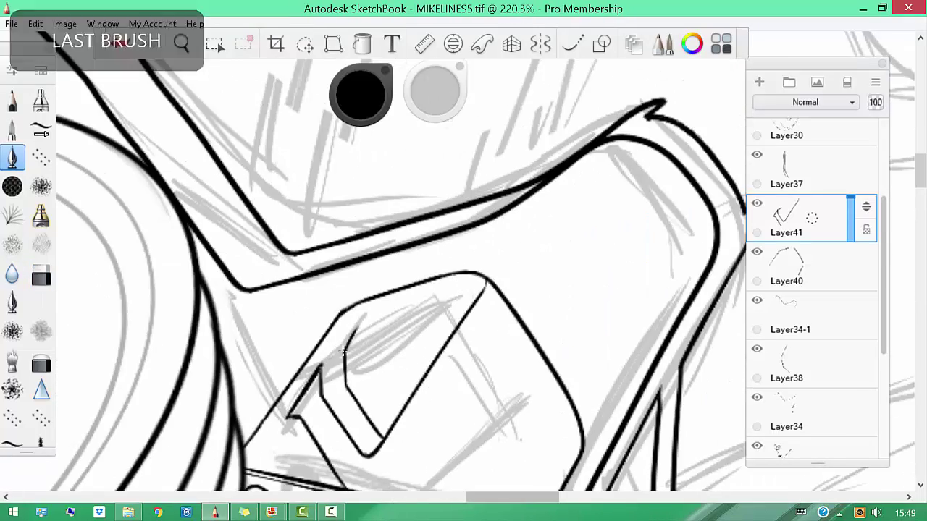
scroll(368, 298, "down", 4)
scroll(438, 219, "up", 4)
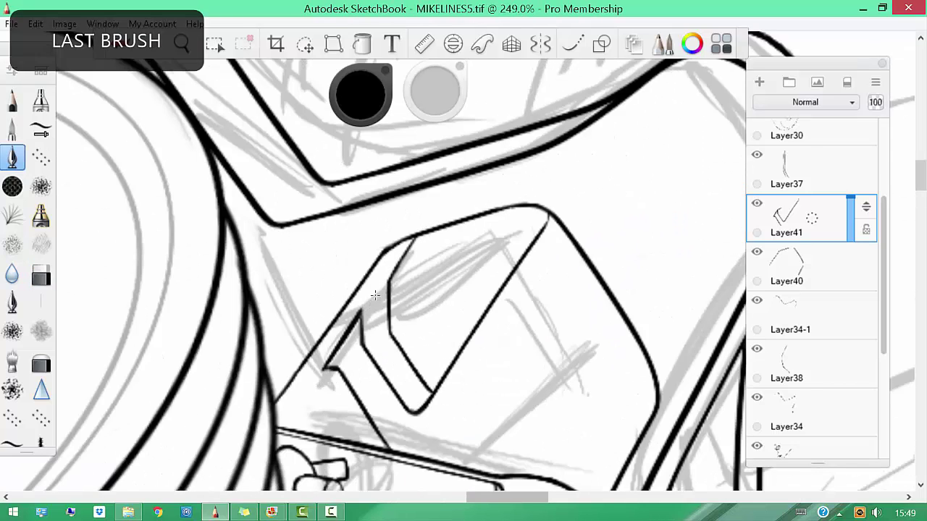
scroll(381, 293, "down", 1)
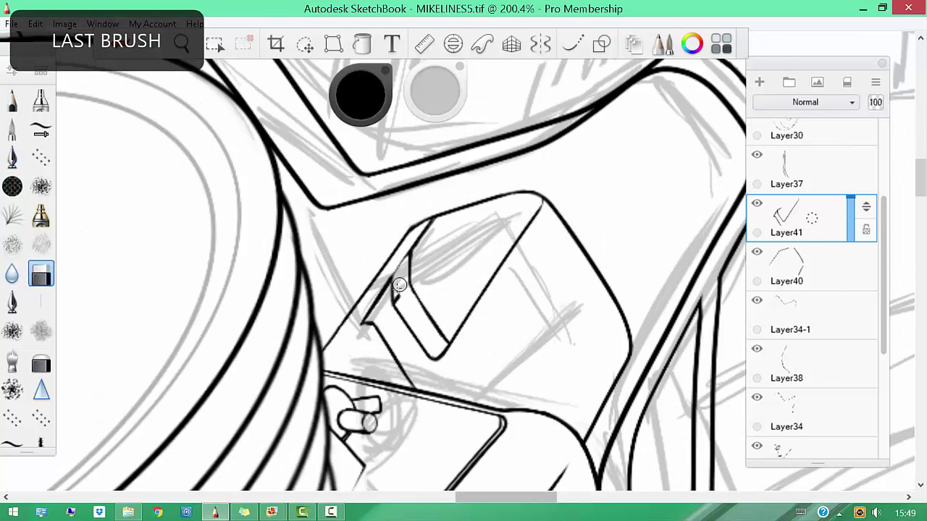
scroll(399, 285, "up", 1)
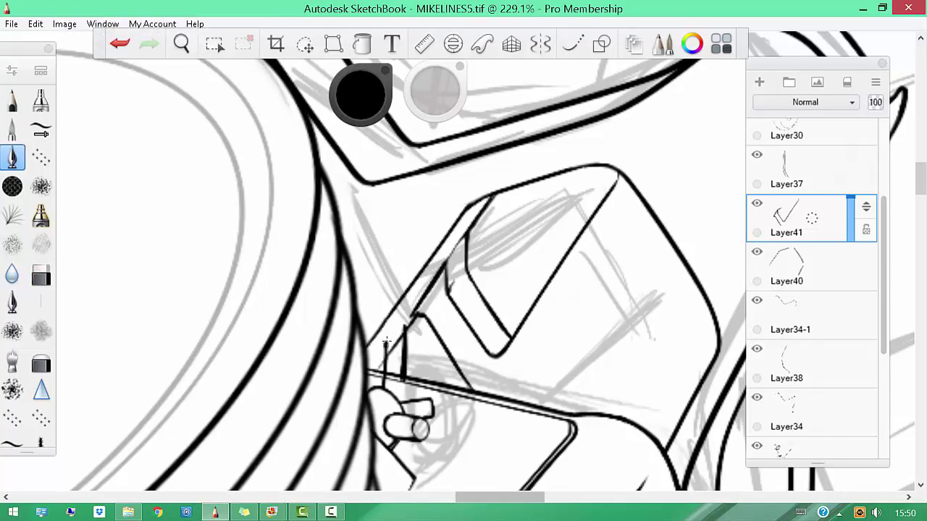
scroll(390, 352, "down", 5)
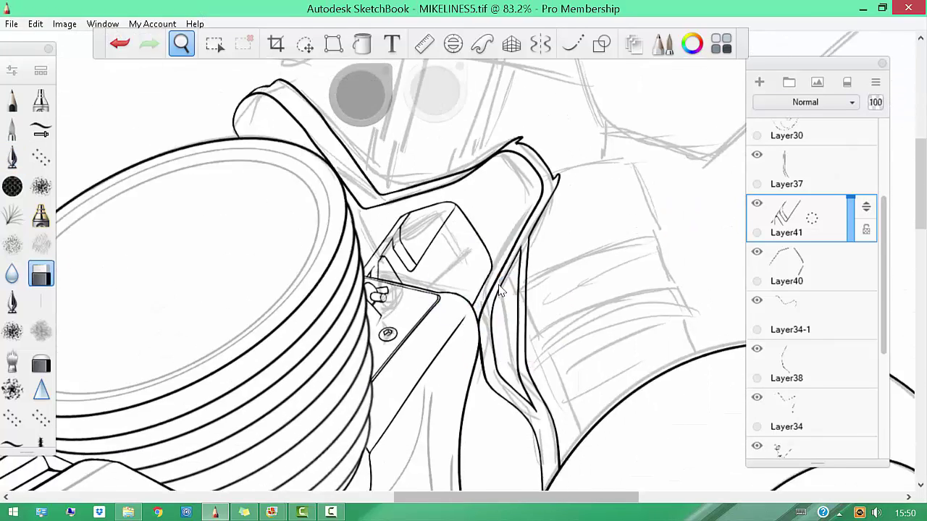
Clean up the housing outline on Layer40 and restore its edge on the coil side
scroll(384, 296, "up", 2)
left_click(787, 268)
scroll(474, 216, "up", 3)
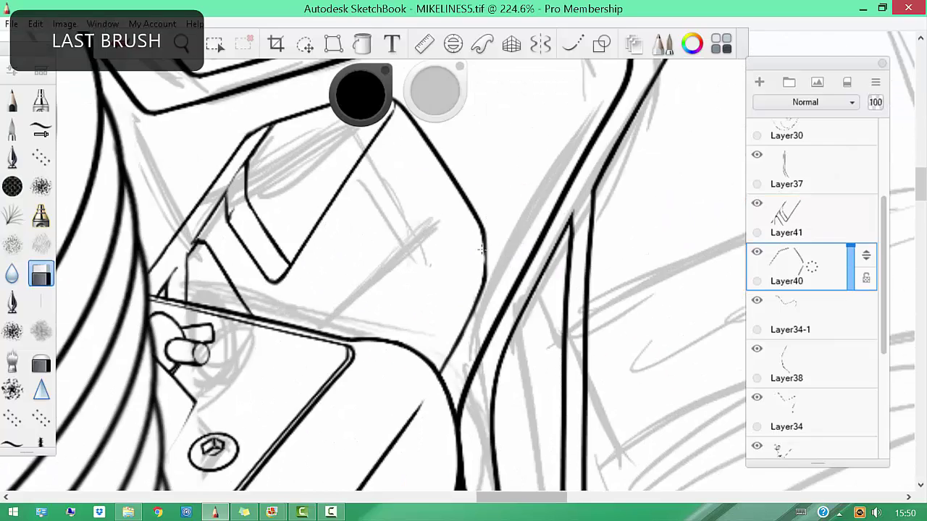
scroll(522, 264, "down", 10)
scroll(532, 344, "up", 4)
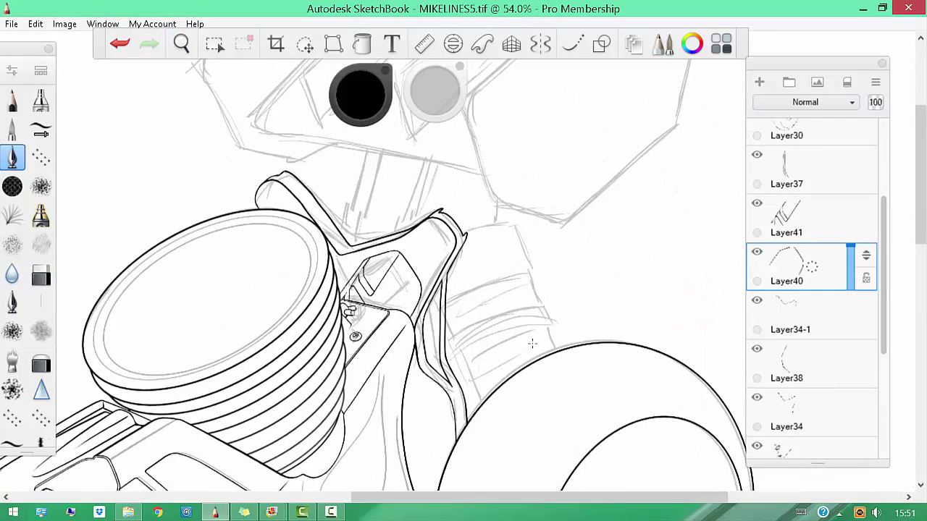
scroll(344, 282, "up", 10)
key("l")
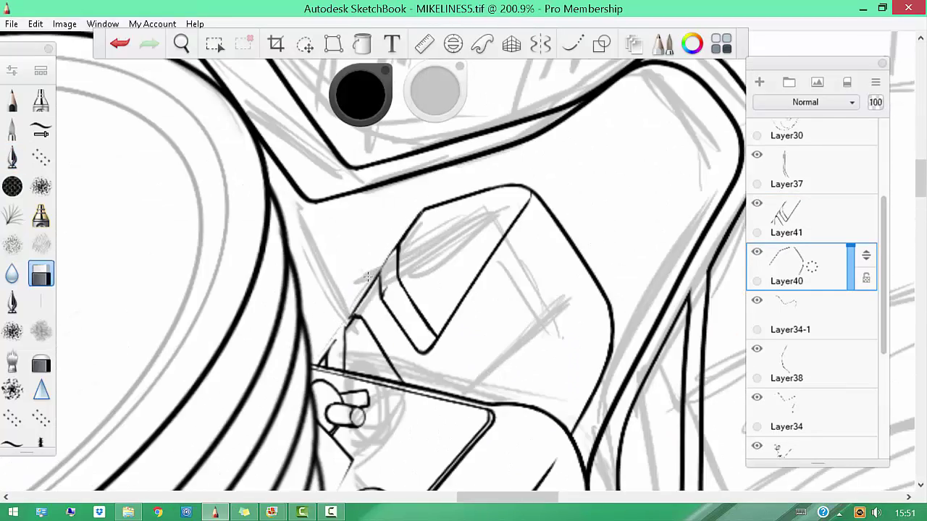
key("ctrl+z")
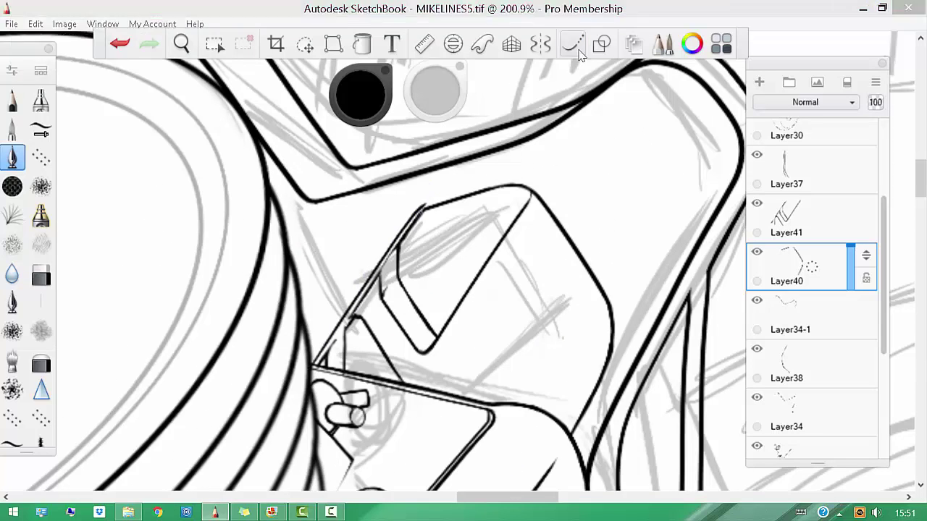
Trim the diagonal's upper end on Layer41 where it meets the housing's rounded corner
key("e")
left_click(789, 217)
scroll(541, 357, "down", 5)
key("e")
scroll(541, 356, "up", 8)
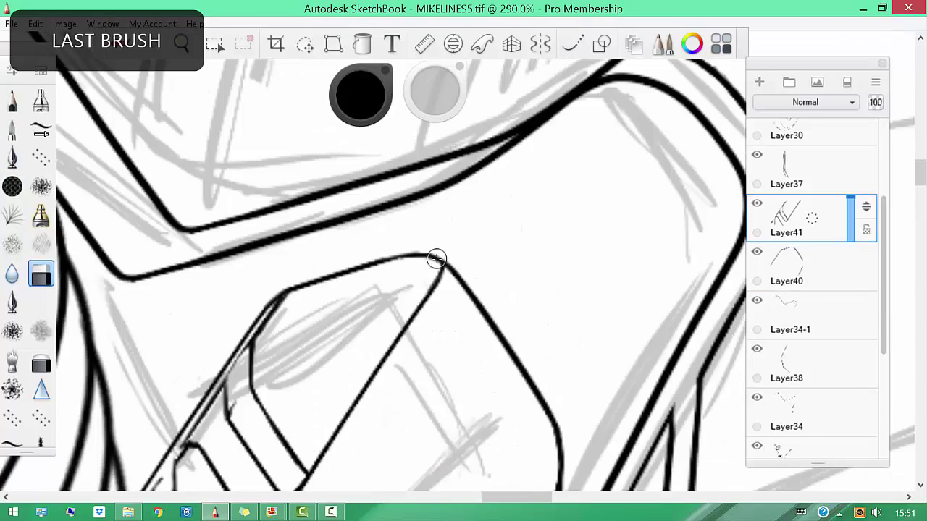
Ink a chain of overlapping ellipses on the bracket's rear end and erase the inner arcs to form a lobed slot
scroll(435, 259, "down", 7)
key("ctrl+e")
scroll(444, 220, "up", 3)
mouse_move(512, 270)
left_mouse_down()
mouse_move(478, 315)
mouse_move(489, 323)
mouse_move(479, 320)
left_mouse_up()
key("e")
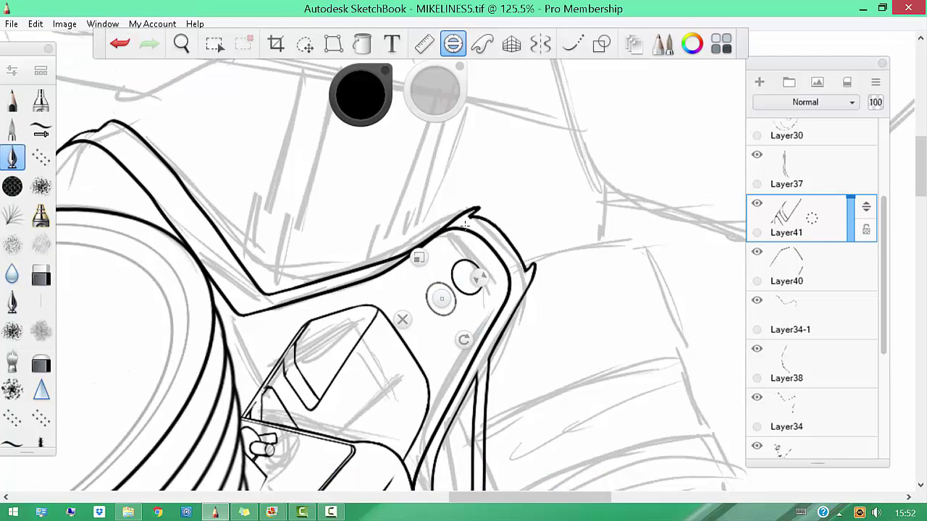
mouse_move(464, 263)
left_mouse_down()
mouse_move(430, 308)
mouse_move(450, 305)
left_mouse_up()
key("e")
scroll(434, 290, "up", 3)
Duplicate the lobed slot onto Layer42 with an offset and erase the overlapping edges to give it depth
key("e")
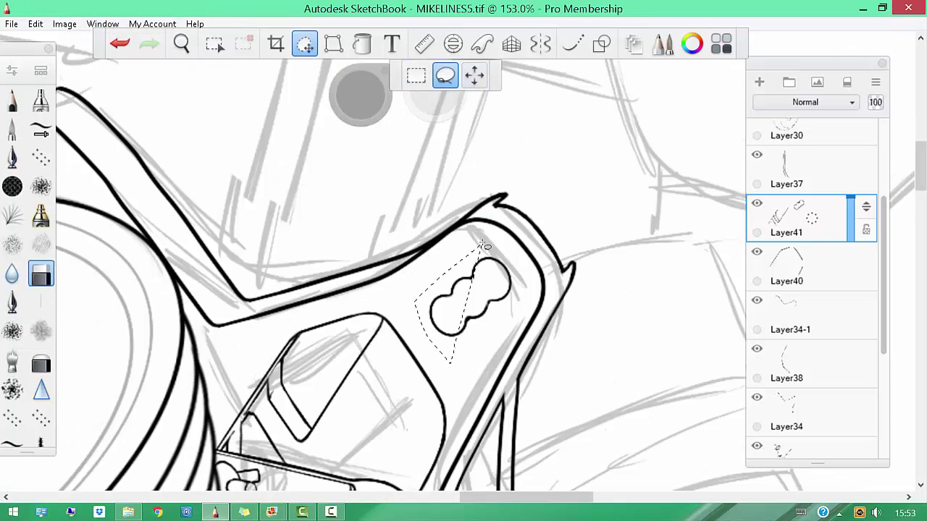
left_click(474, 76)
left_click_drag(569, 325, 598, 264)
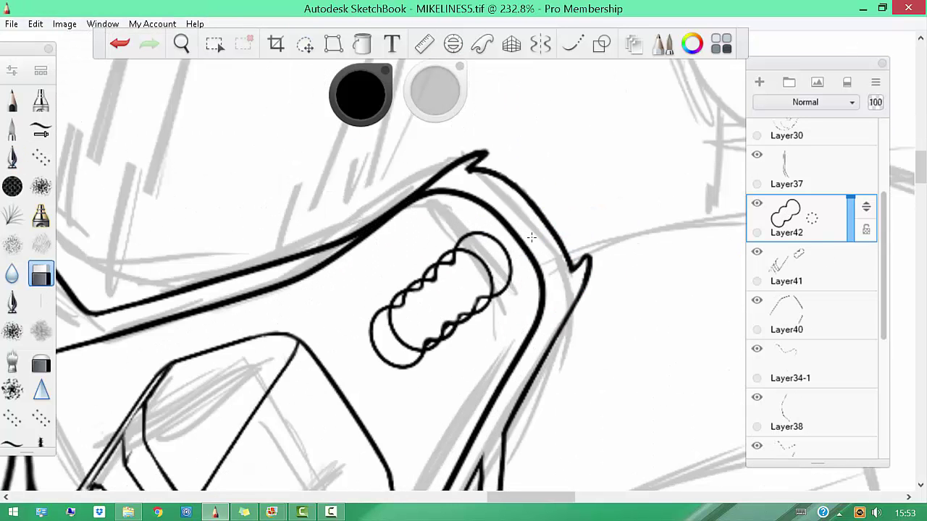
key("e")
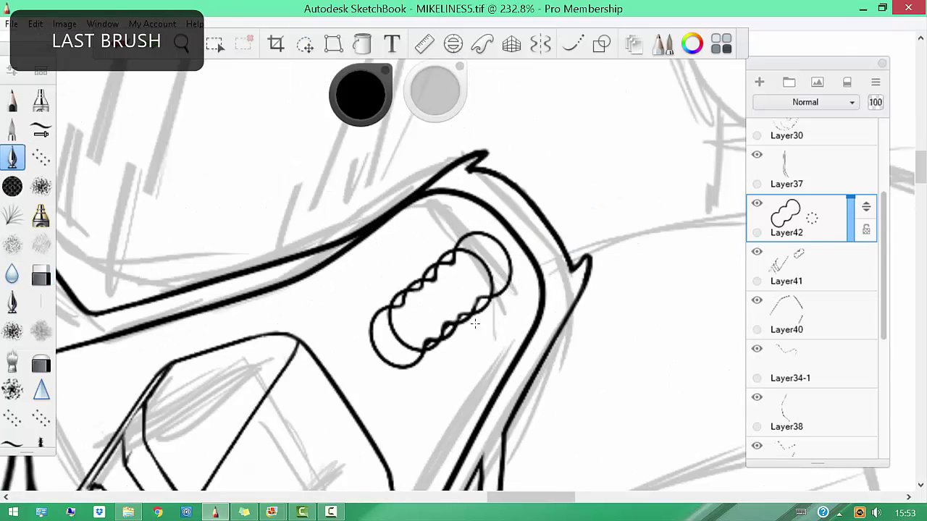
left_click_drag(512, 273, 404, 279)
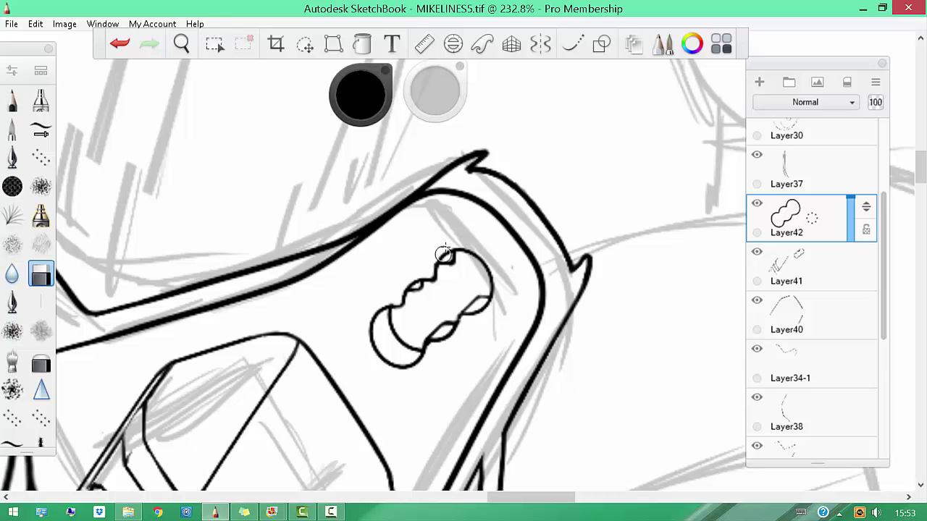
key("e")
Ink overlapping ellipses on the bracket's end above the coil and erase the inner arcs and the parts behind the rim
left_click_drag(545, 360, 393, 265)
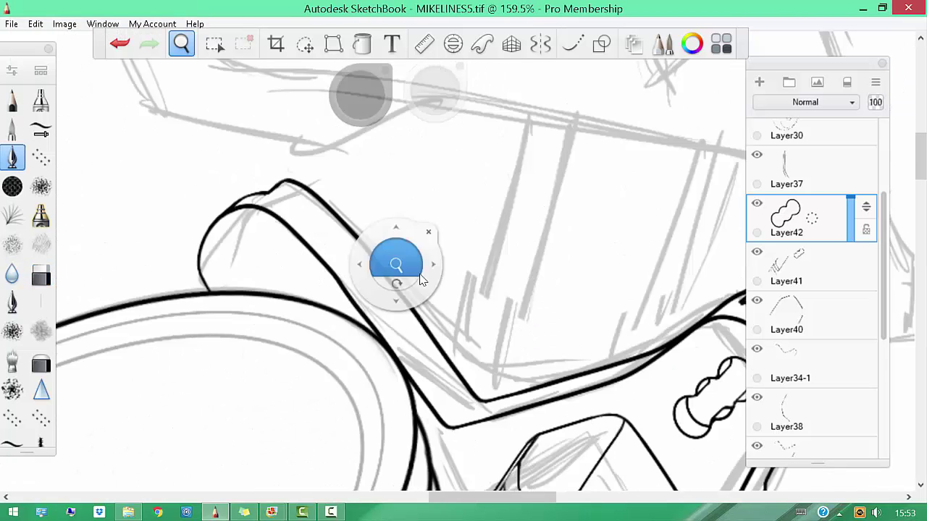
key("e")
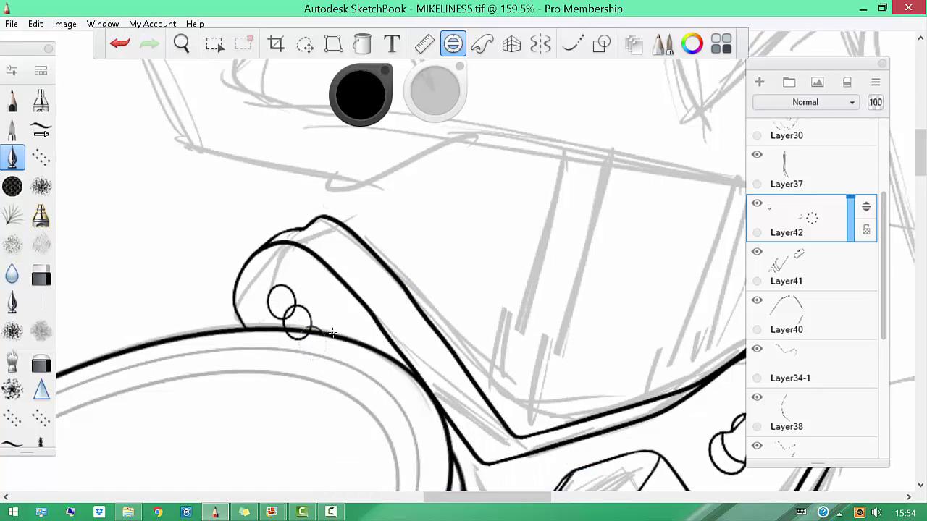
key("e")
left_click_drag(286, 308, 296, 322)
scroll(338, 321, "up", 4)
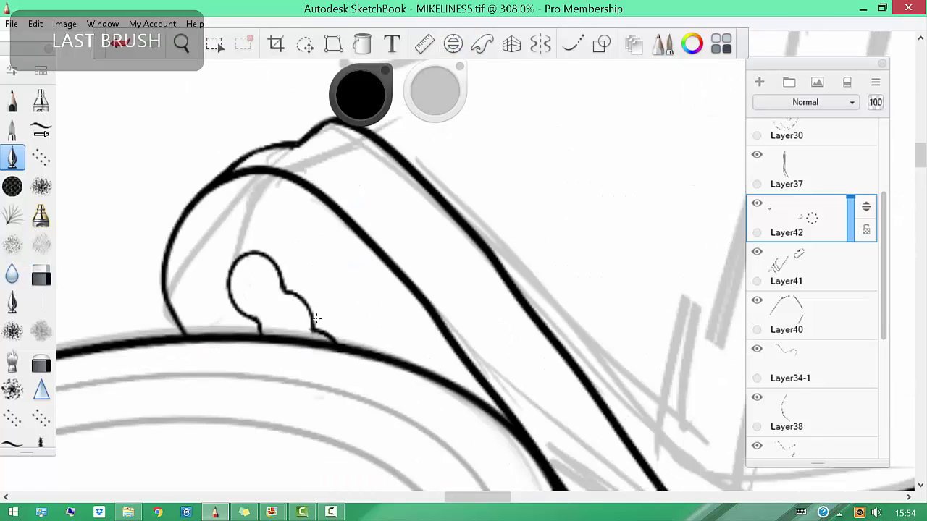
Add an offset inner edge to the lobed opening above the coil on Layer43
scroll(354, 140, "down", 5)
scroll(318, 348, "up", 3)
key("m")
left_click_drag(358, 319, 397, 377)
key("e")
key("space")
Add Layer44, ink an ellipse over the opening above the coil, build a hexagon inside it and erase the guide lines
key("ctrl+l")
key("e")
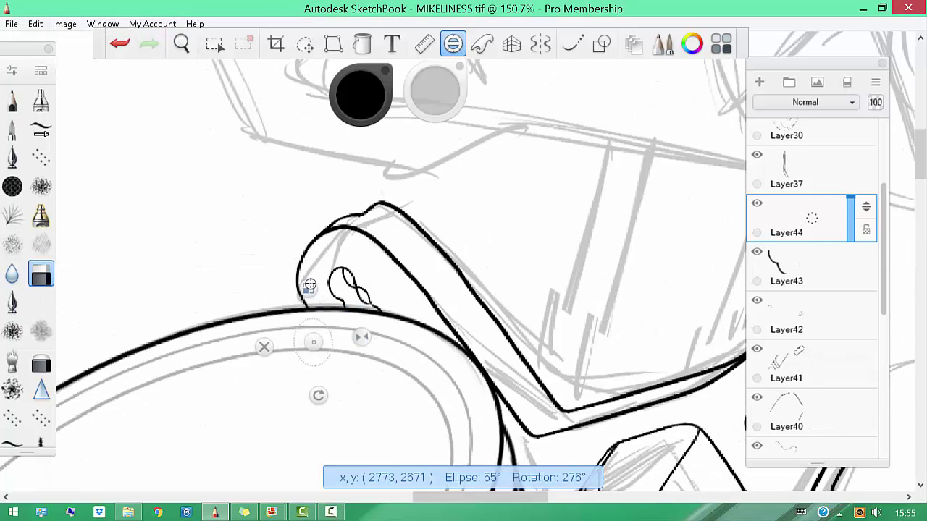
key("e")
left_click_drag(353, 285, 366, 288)
left_click(453, 44)
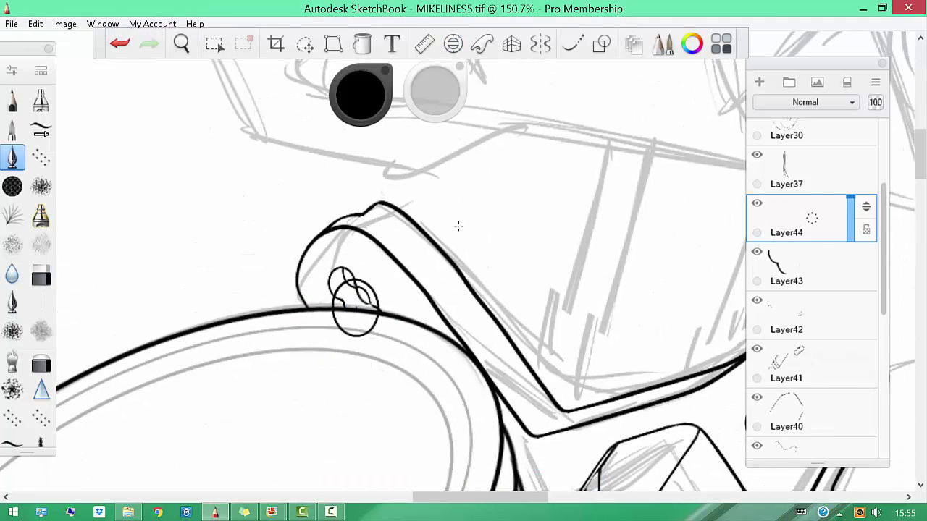
scroll(332, 301, "up", 4)
key("e")
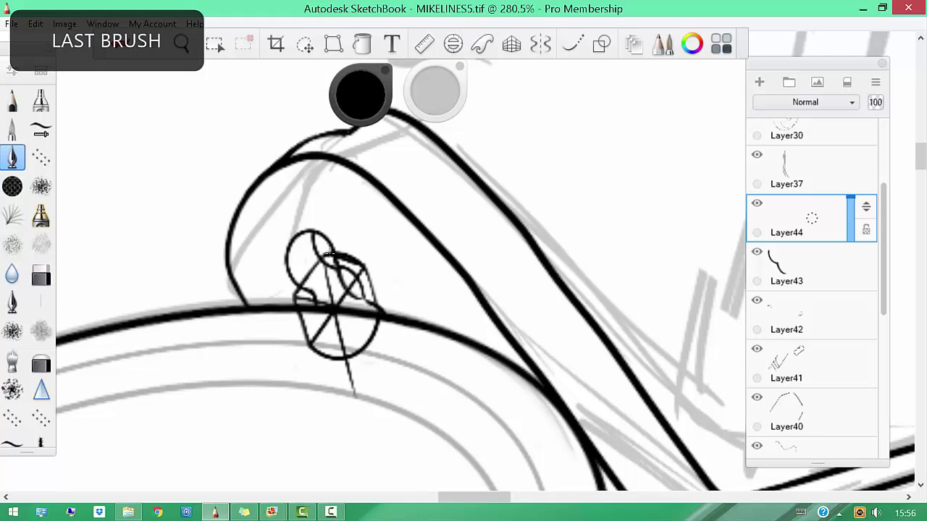
left_click_drag(346, 356, 345, 288)
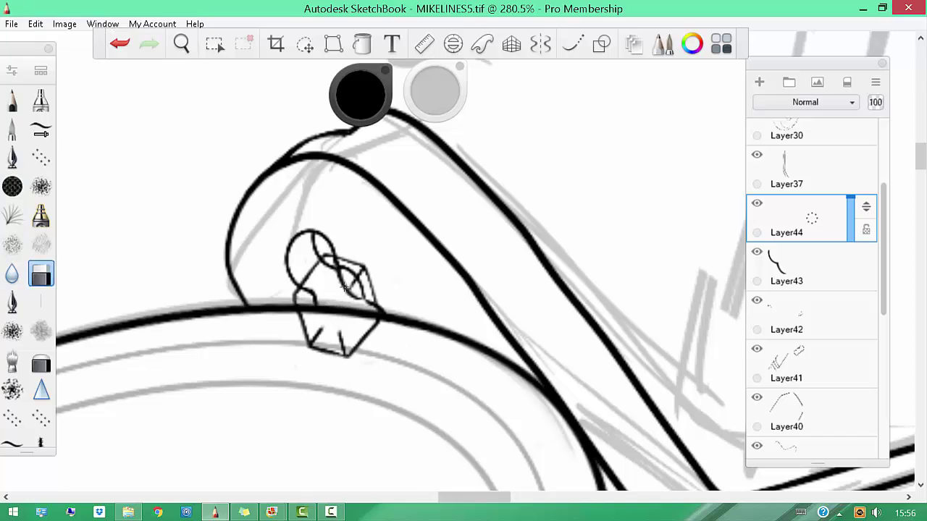
key("e")
Duplicate the hexagon, offset the copy sideways and merge it down into Layer44
left_click(797, 210)
key("ctrl+t")
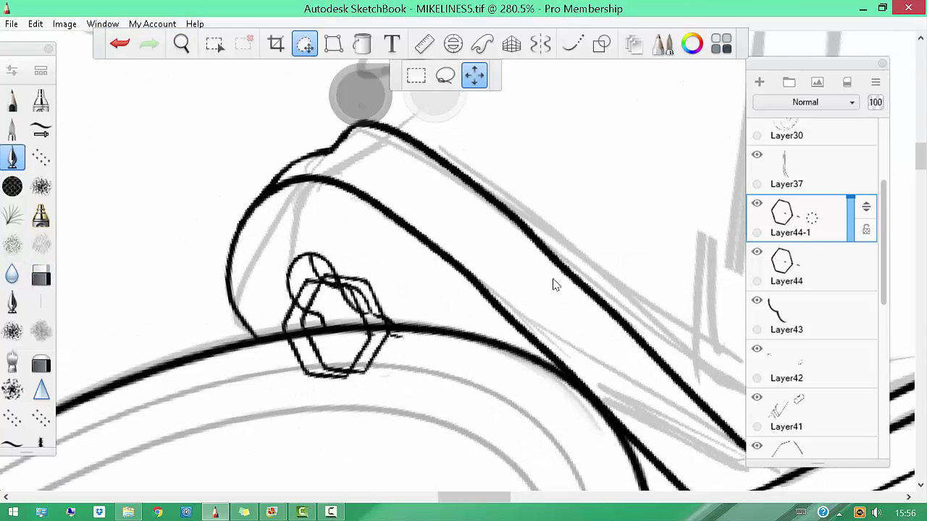
scroll(554, 285, "down", 5)
scroll(377, 255, "up", 6)
key("e")
key("ctrl+e")
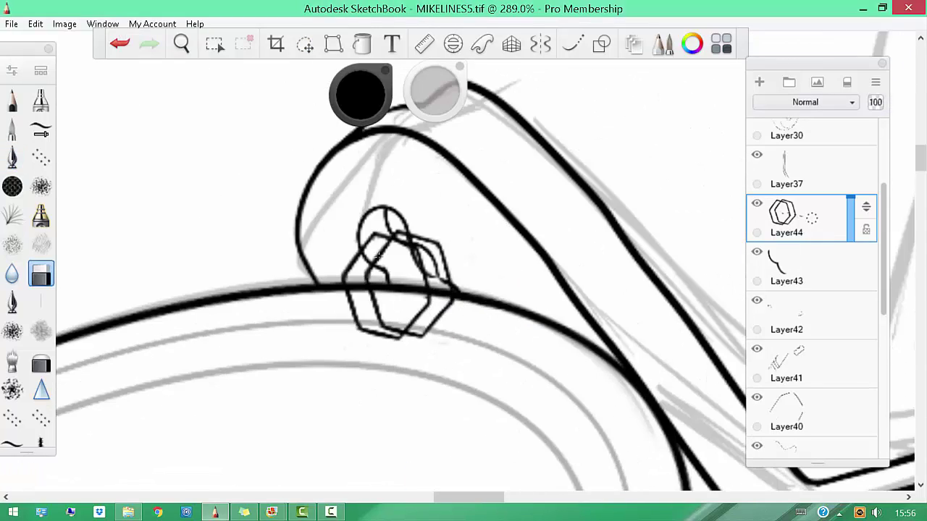
Shape the two hexagons into a solid bolt head and ink concentric ellipses on its face
mouse_move(378, 255)
left_mouse_down()
mouse_move(412, 288)
mouse_move(420, 327)
left_mouse_up()
key("e")
key("ctrl+t")
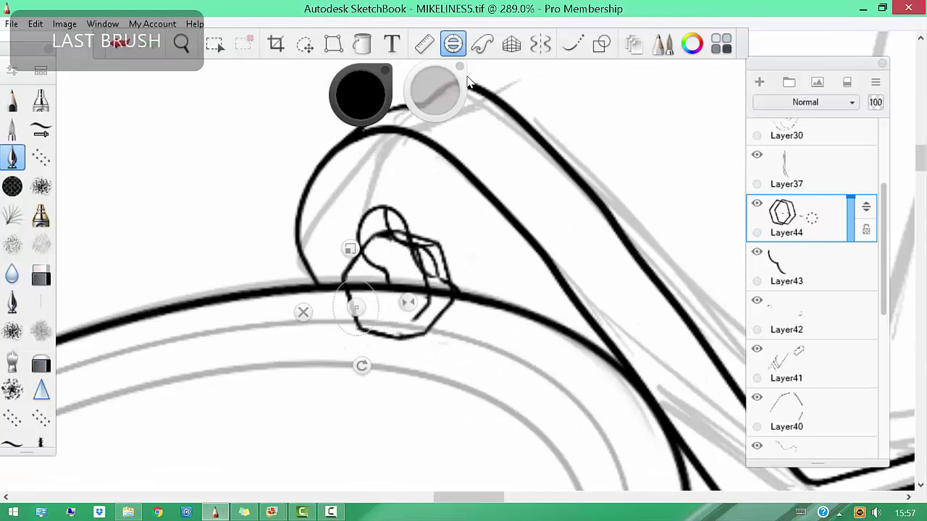
mouse_move(348, 237)
left_mouse_down()
mouse_move(377, 214)
mouse_move(372, 222)
left_mouse_up()
scroll(421, 335, "down", 4)
scroll(503, 352, "up", 4)
key("e")
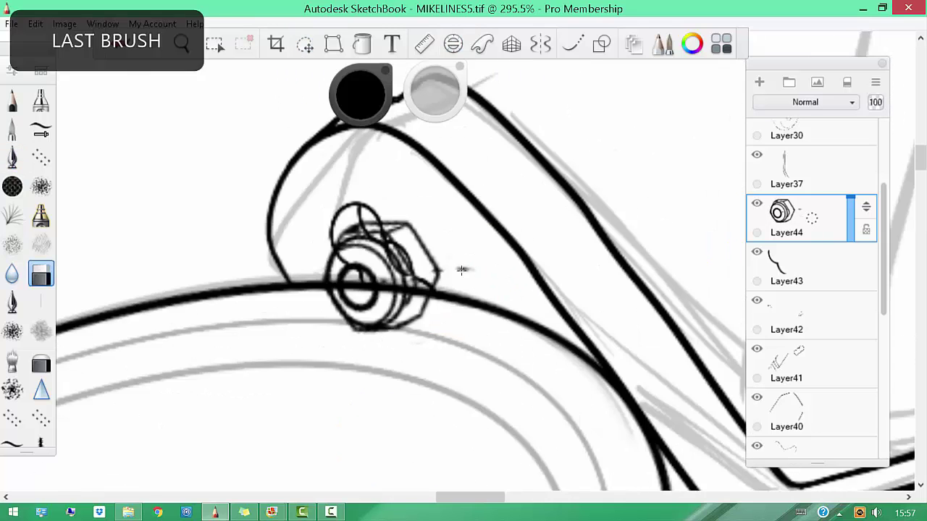
Remove Layer43 and erase the bolt and opening lines hidden behind the coil rim and bolt head
key("Delete")
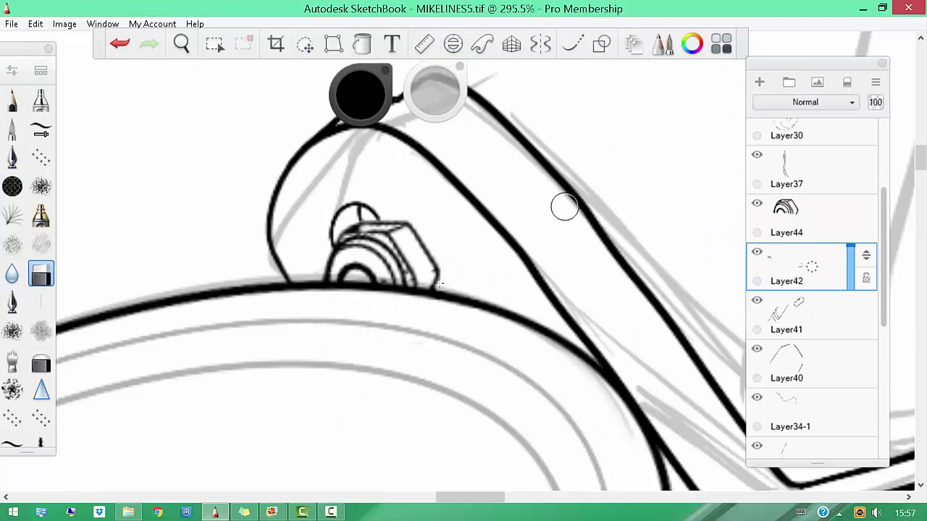
key("e")
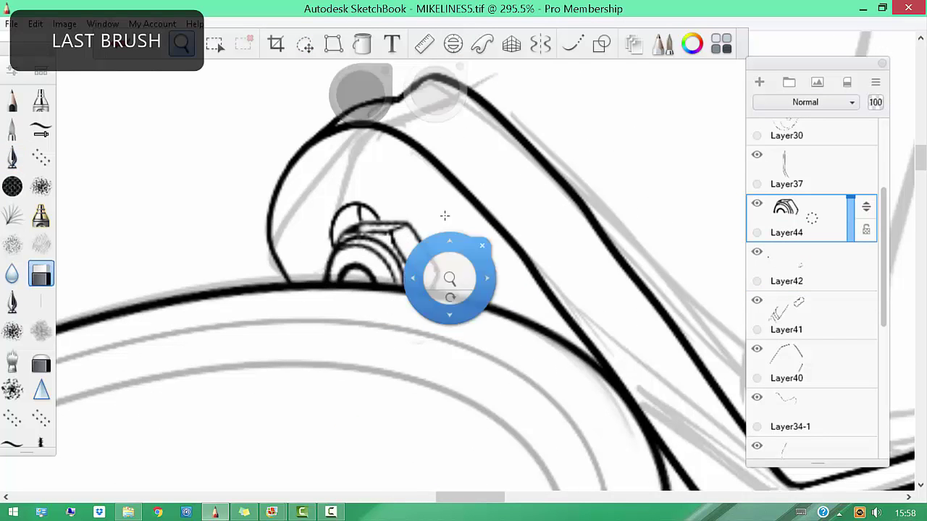
mouse_move(456, 268)
left_mouse_down()
mouse_move(455, 314)
mouse_move(464, 304)
left_mouse_up()
Ink an ellipse over the bracket's rear slot on new Layer45 and hide Layer41 with the slot drawing
key("ctrl+shift+n")
key("o")
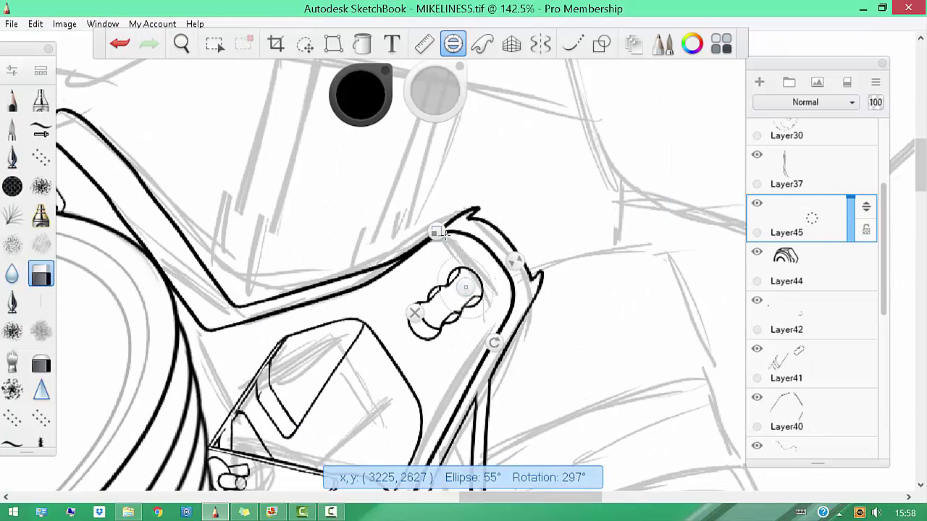
left_click_drag(446, 364, 463, 340)
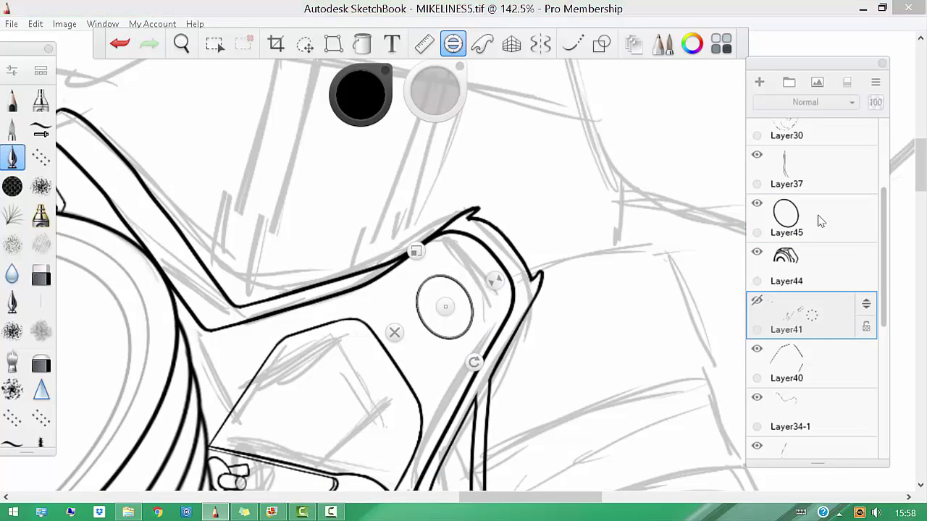
left_click(820, 221)
Divide the ellipse with three crossing lines, ink a hexagon through their ends and erase the construction lines
scroll(431, 300, "up", 3)
key("b")
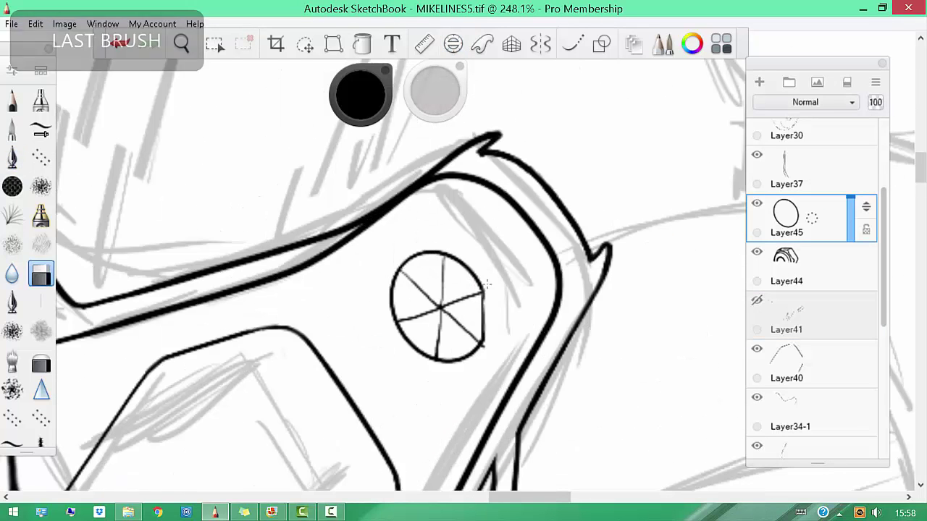
left_click_drag(396, 257, 444, 295)
left_click_drag(550, 267, 449, 302)
mouse_move(531, 241)
left_mouse_down()
mouse_move(478, 275)
mouse_move(534, 259)
mouse_move(559, 263)
left_mouse_up()
Duplicate the rear hexagon with an offset, erase the hidden edges and merge both into Layer45 as a solid bolt head
key("ctrl+d")
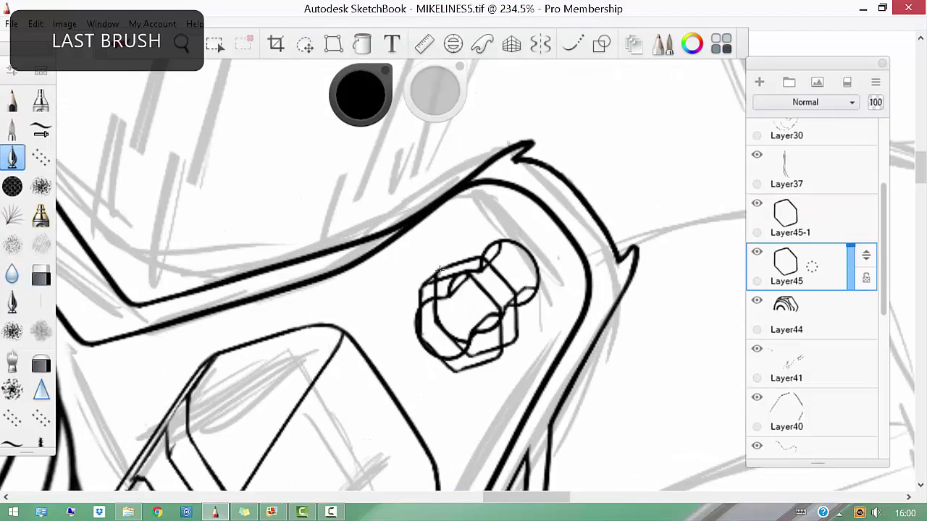
key("e")
key("e")
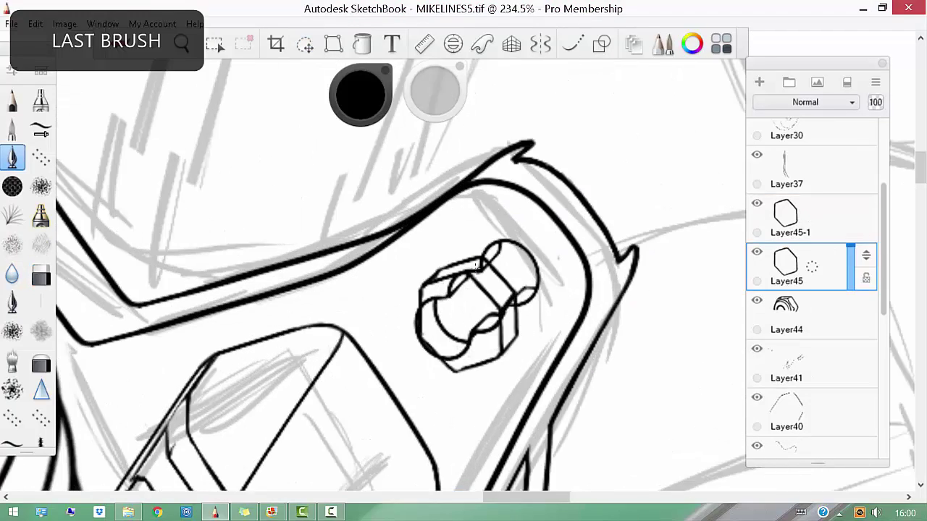
key("e")
key("e")
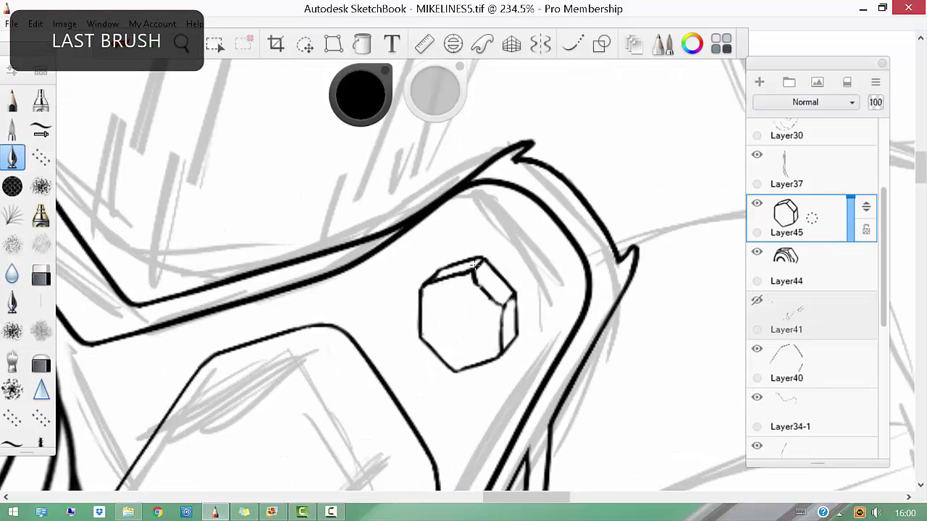
key("e")
key("e")
key("ctrl+e")
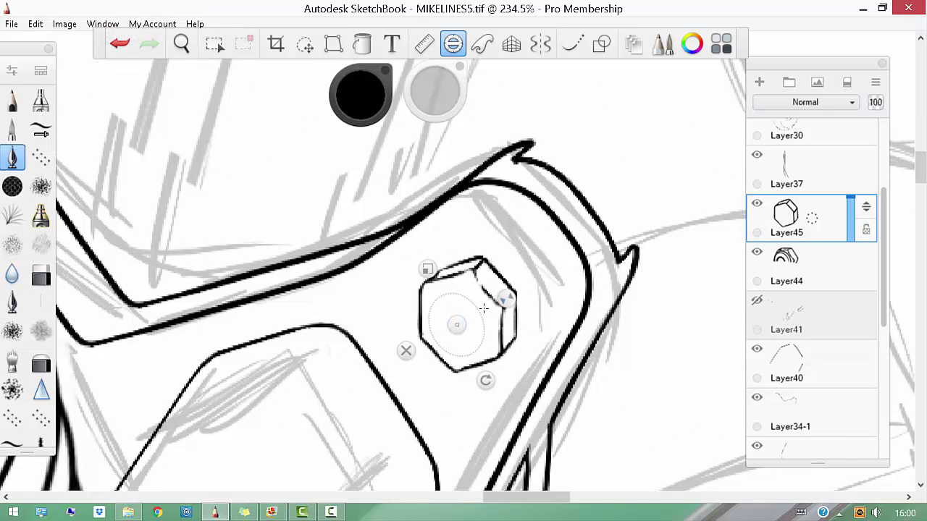
Ink an ellipse around the rear bolt head's face and concentric ellipses inside it on new Layer46
left_click_drag(495, 322, 464, 318)
key("ctrl+z")
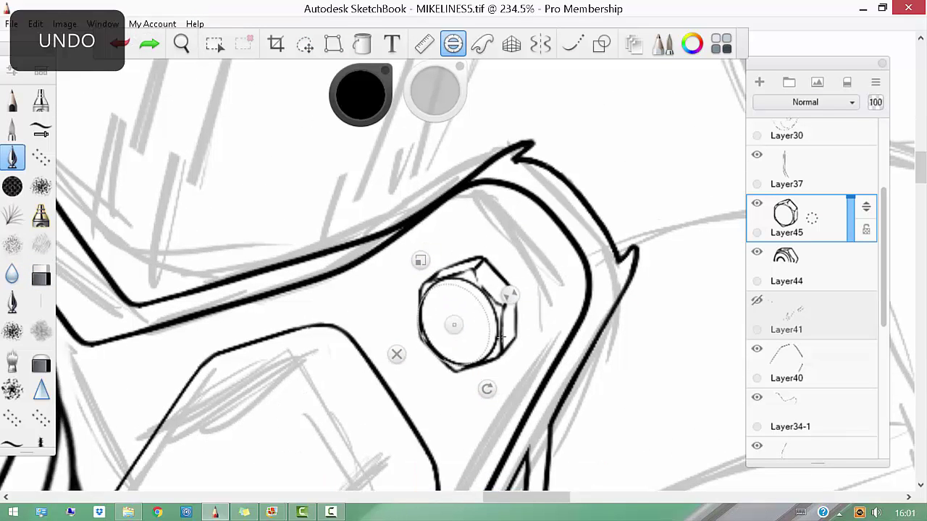
key("e")
key("e")
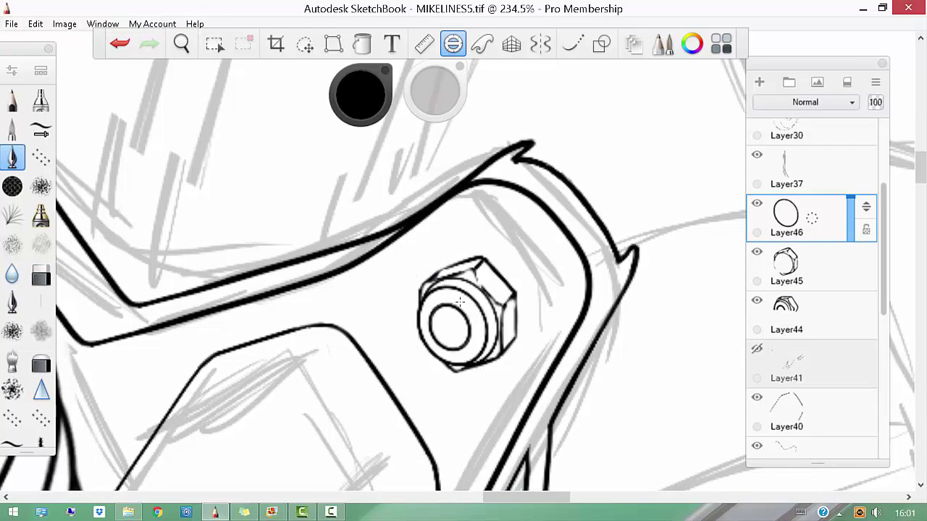
Show Layer41 again and erase the slot lines hidden behind the rear bolt head
scroll(507, 239, "down", 3)
scroll(507, 239, "up", 3)
key("e")
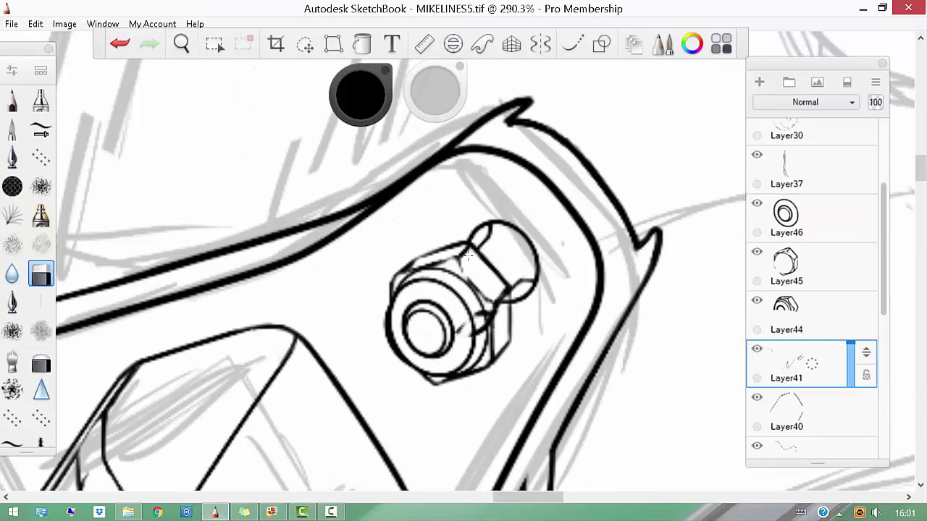
scroll(560, 252, "down", 5)
key("Tab")
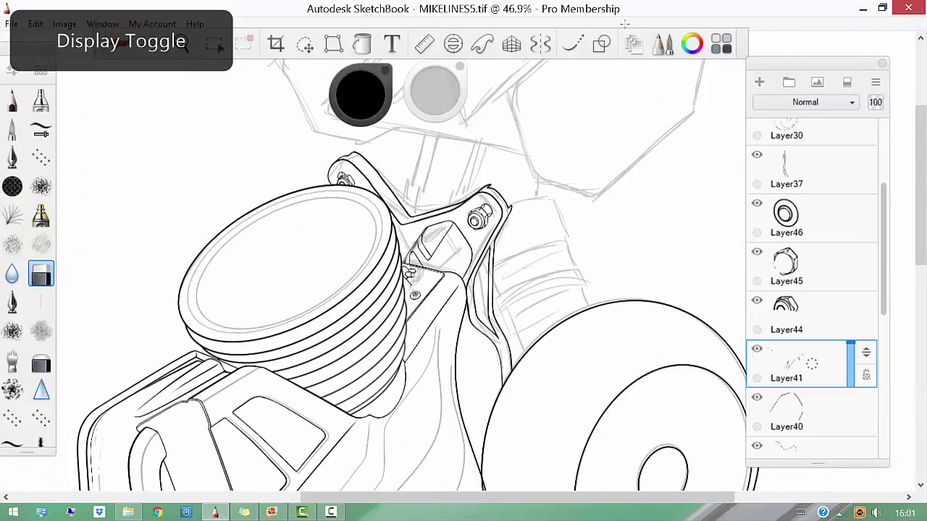
Refine the hex-socket screw on the housing's top plate on Layer39 and erase the stray line end beside it
scroll(470, 240, "up", 3)
scroll(385, 341, "up", 3)
key("ctrl+4")
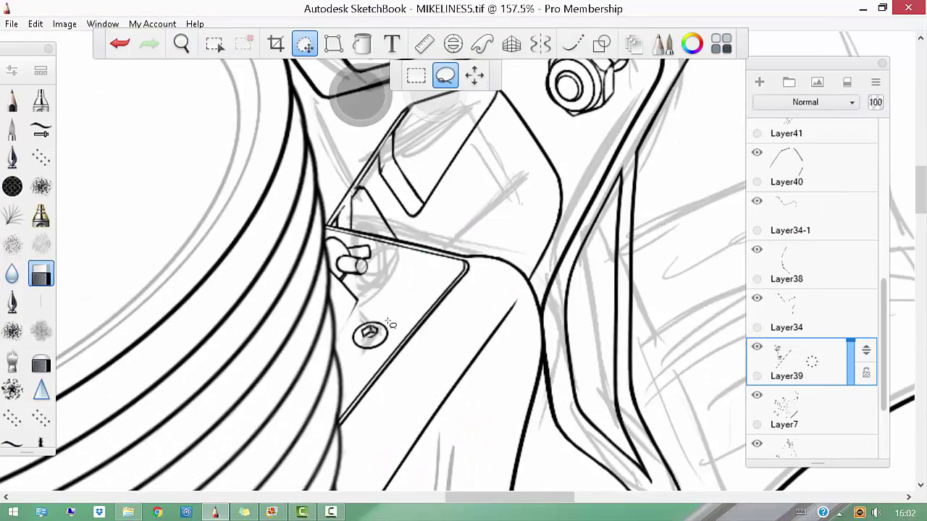
scroll(382, 322, "up", 3)
key("e")
key("e")
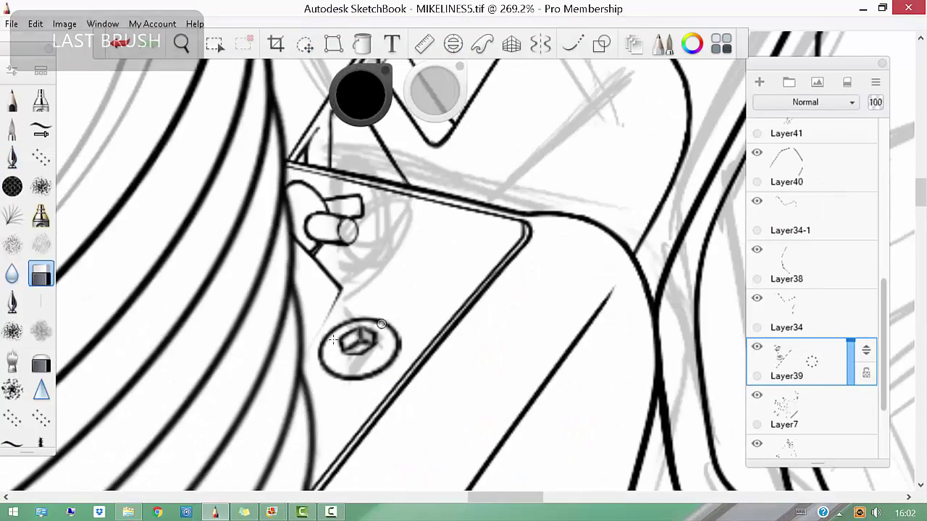
Ink a second round screw with a hexagonal socket on the housing face below the slotted opening, on Layer39
scroll(472, 273, "down", 3)
key("ctrl+z")
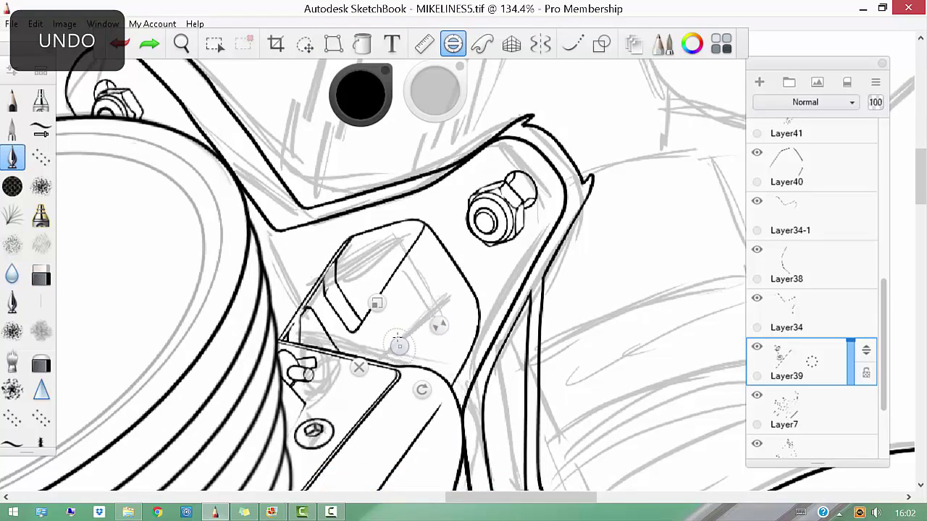
scroll(396, 347, "up", 3)
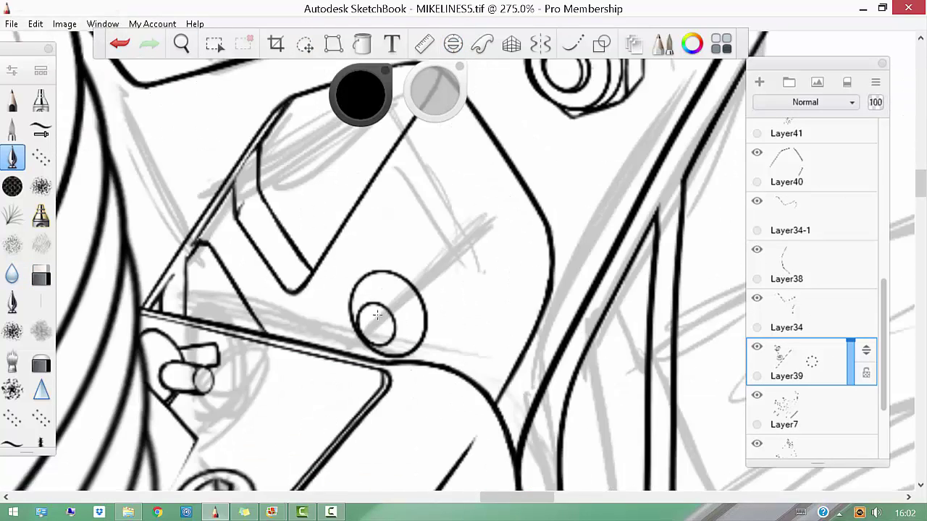
key("b")
scroll(371, 326, "down", 5)
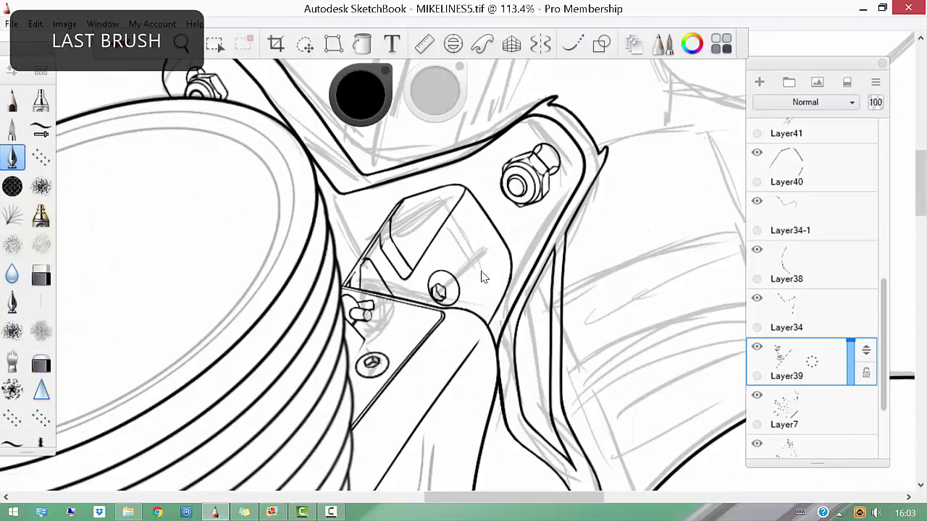
Merge the bolt and bracket layers into Layer34 and clean up the bracket's overlapping edge lines with the eraser
left_click(823, 325)
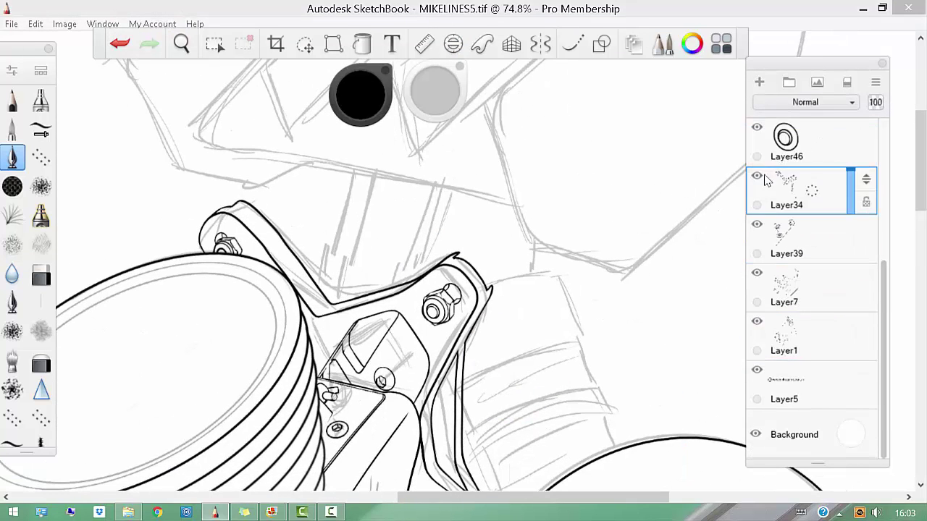
scroll(497, 244, "up", 5)
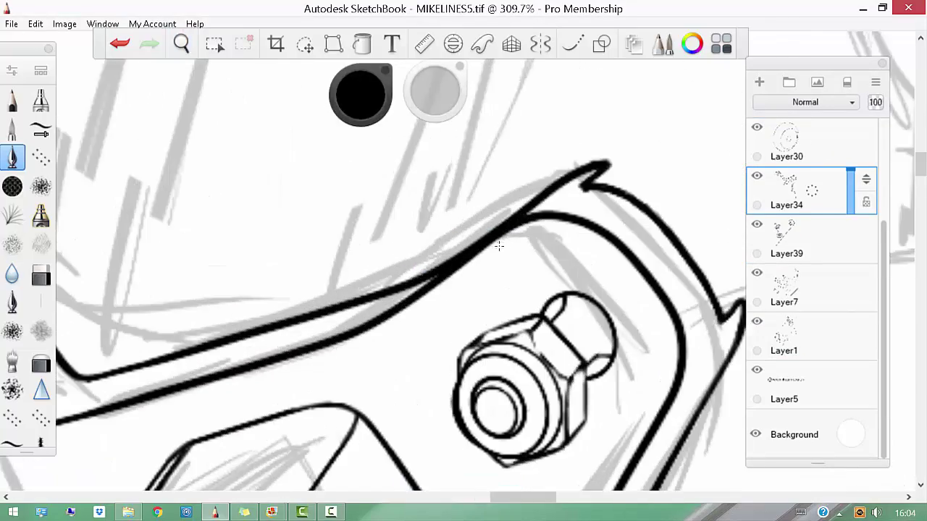
key("e")
scroll(476, 185, "down", 3)
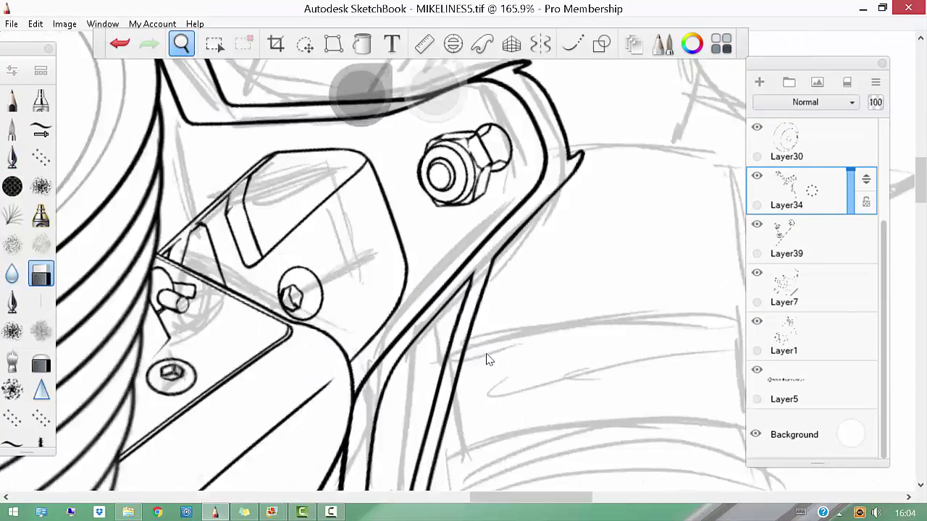
scroll(431, 402, "up", 3)
left_click_drag(297, 386, 474, 215)
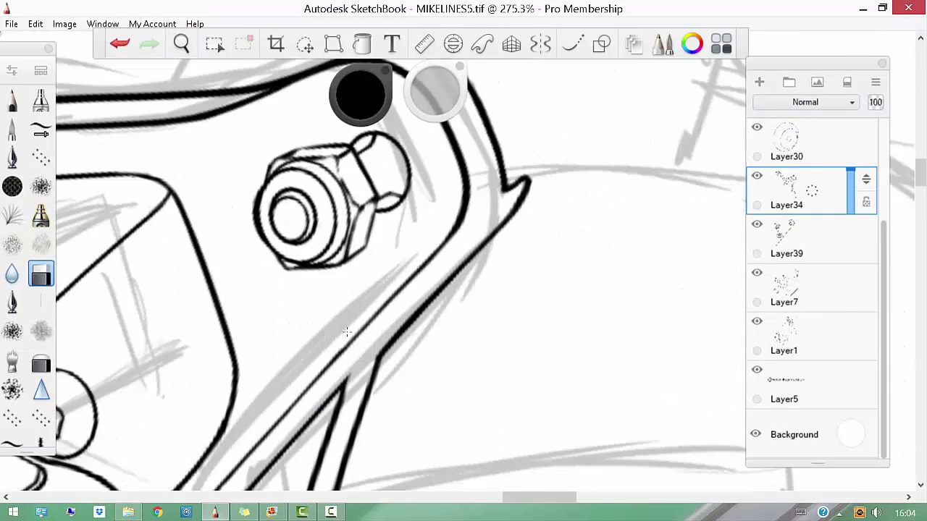
key("b")
key("e")
scroll(502, 364, "down", 5)
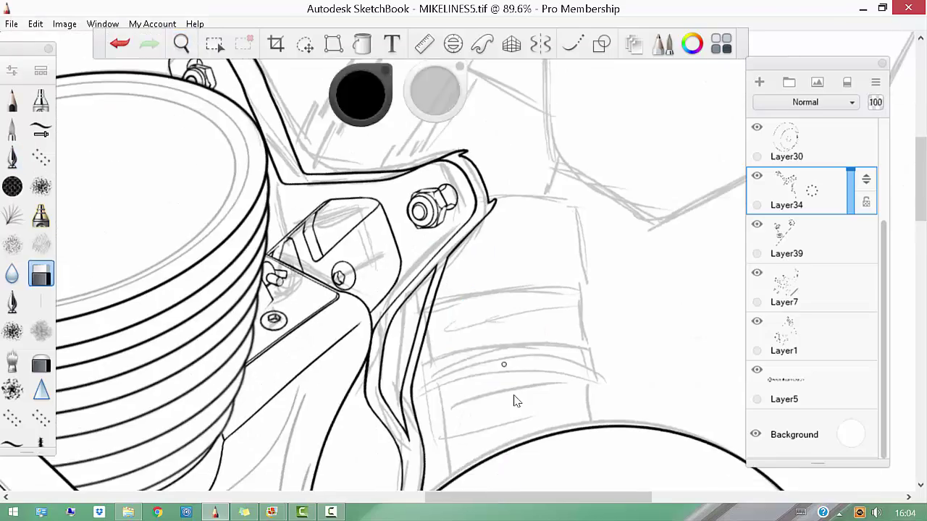
scroll(543, 253, "up", 5)
scroll(503, 374, "down", 7)
scroll(503, 375, "down", 3)
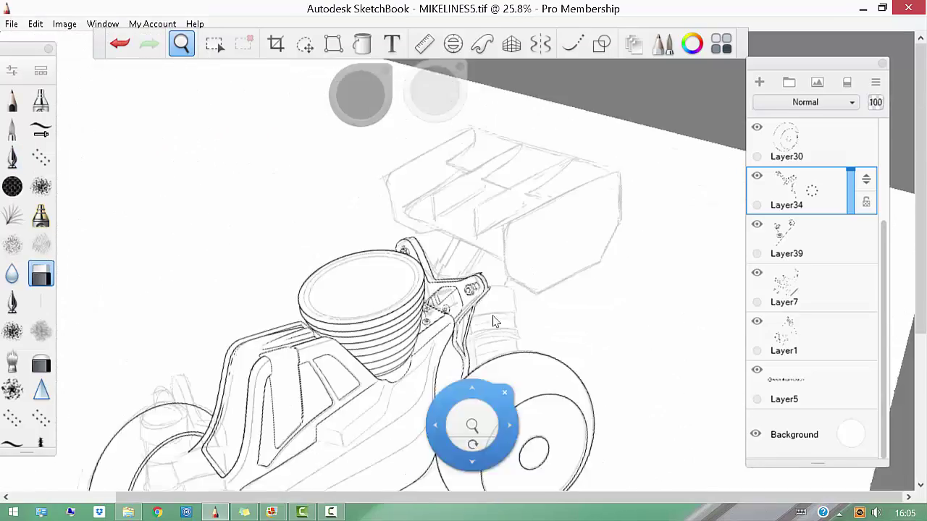
scroll(534, 319, "up", 3)
scroll(511, 366, "down", 3)
scroll(424, 395, "up", 1)
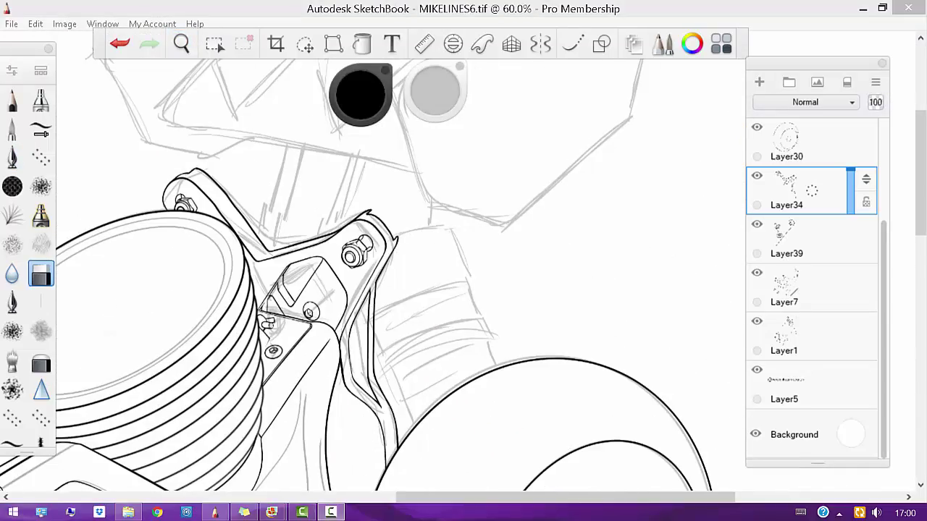
Add Layer47 and ink guided ellipses for the top and lower rim of the cylinder beside the front wheel
left_click_drag(502, 169, 555, 158)
key("ctrl+v")
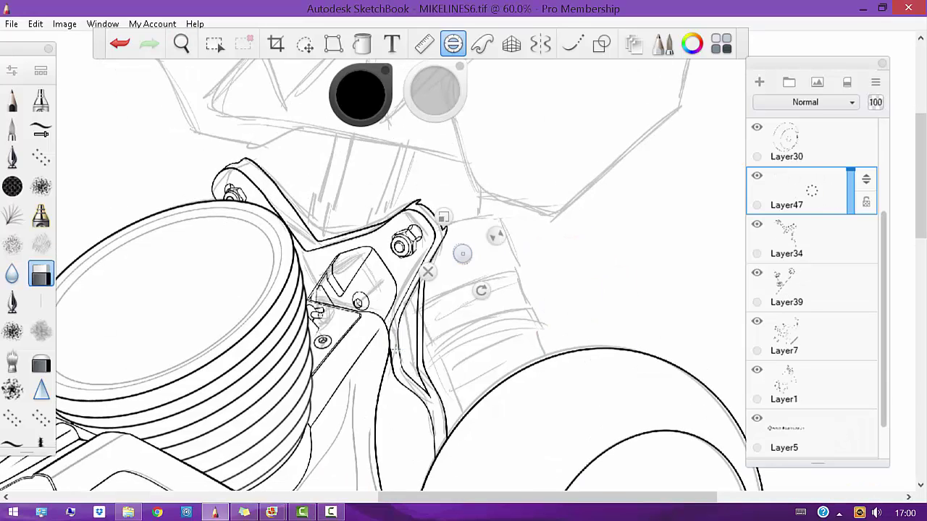
key("space")
left_click_drag(497, 258, 451, 234)
key("b")
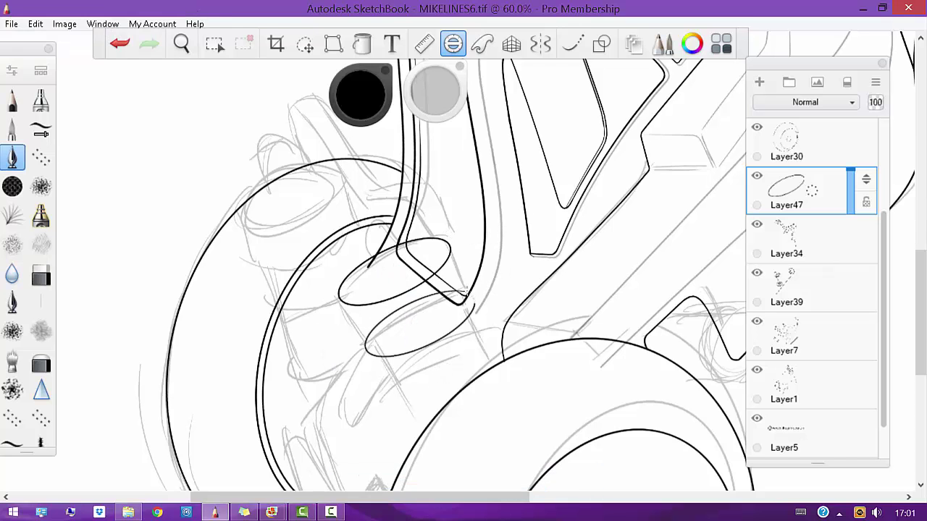
left_click_drag(465, 292, 478, 279)
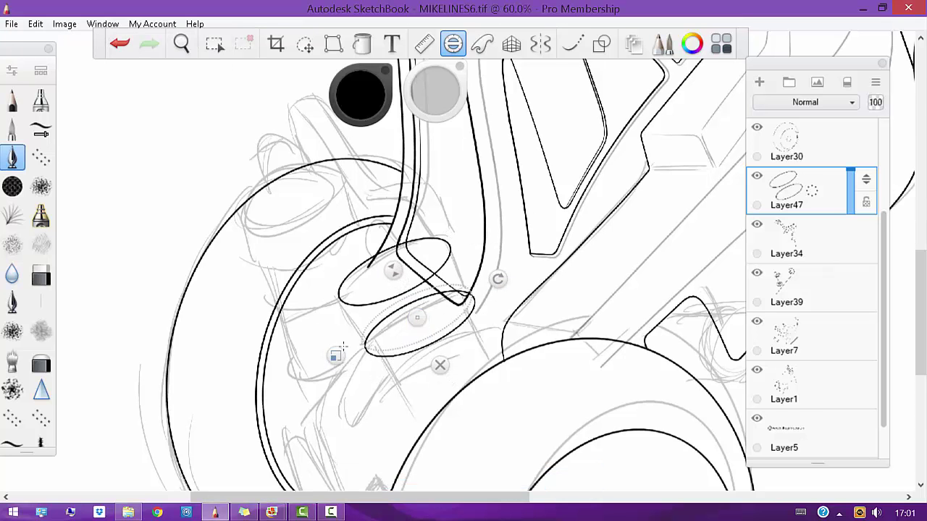
Ink side lines joining the cylinder's top ellipse to its lower rim on new Layer48
key("ctrl+shift+n")
scroll(421, 325, "up", 5)
key("b")
left_click_drag(325, 351, 241, 427)
key("b")
left_click_drag(443, 184, 438, 239)
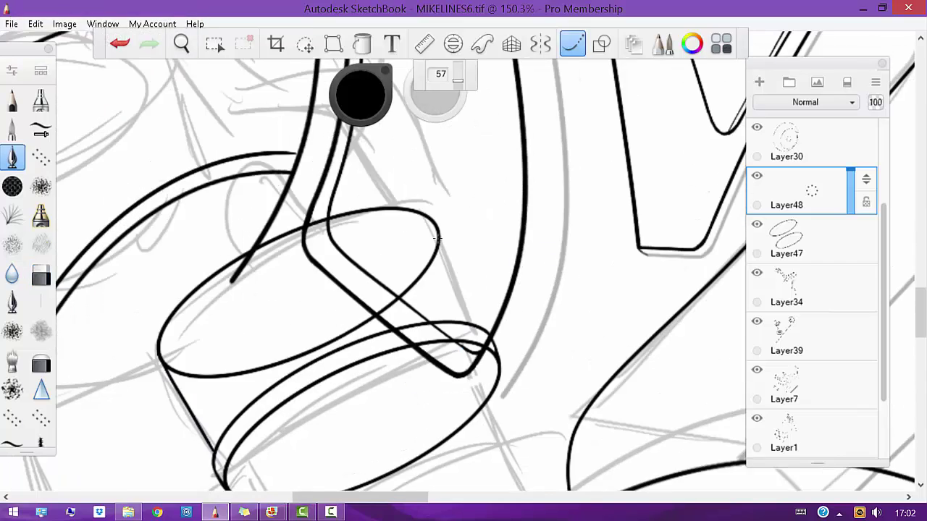
key("b")
Erase the hidden near arc of the cylinder's top ellipse on Layer47
scroll(441, 219, "down", 5)
key("e")
scroll(386, 289, "up", 3)
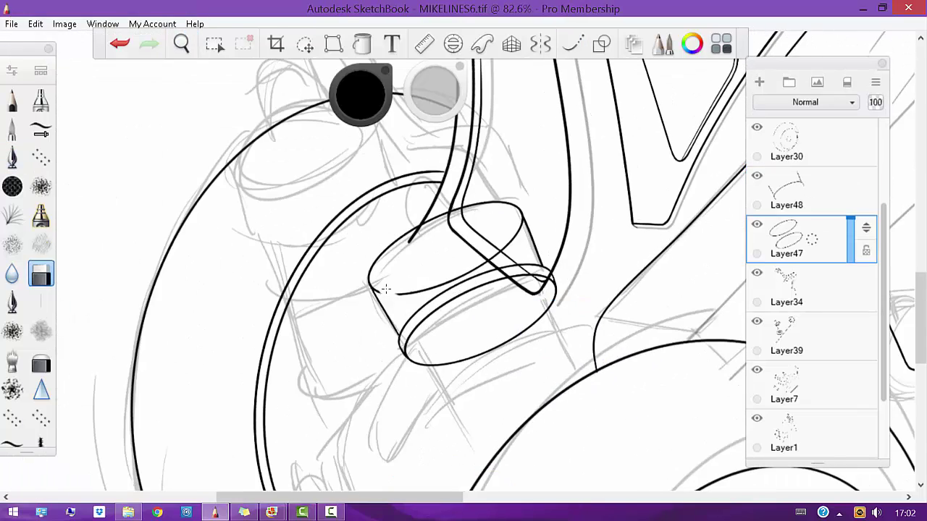
scroll(386, 294, "up", 3)
scroll(497, 314, "down", 2)
On new Layer49, ink an inner rim ellipse and two side lines extending the cylinder down to the front wheel
key("v")
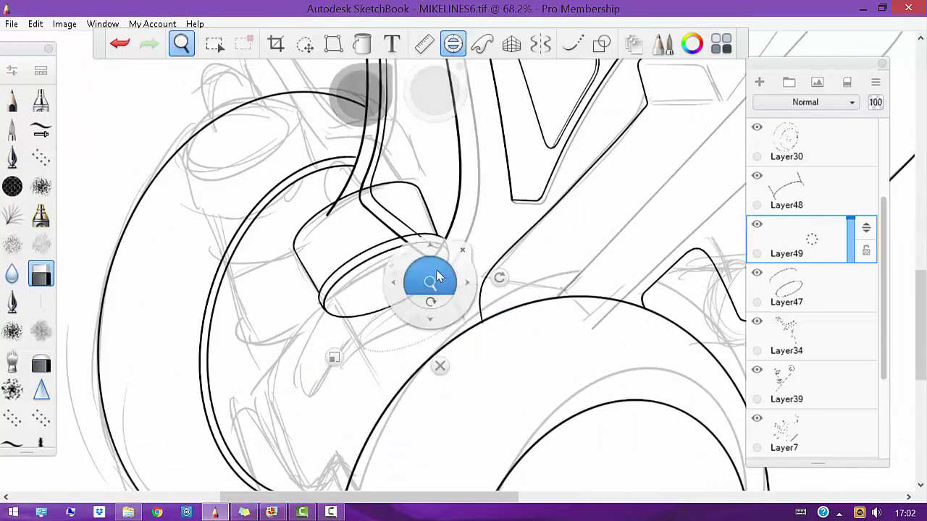
key("b")
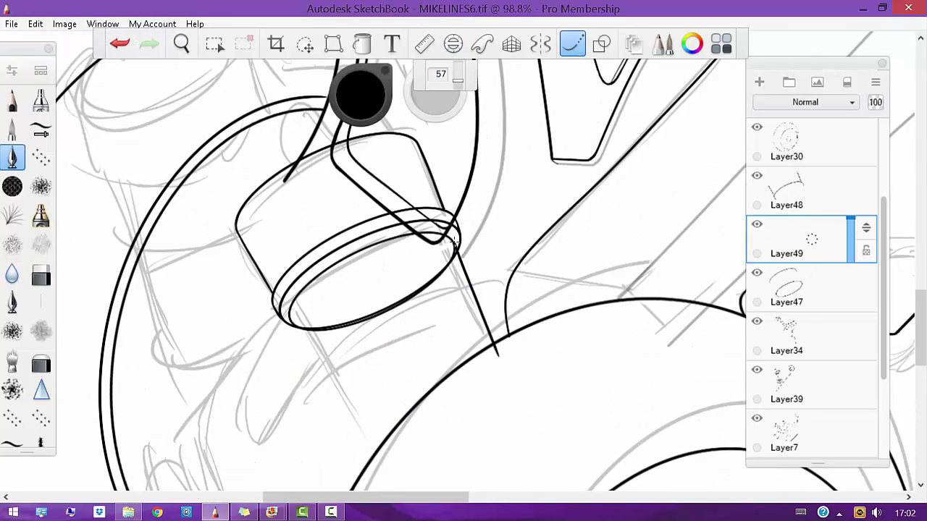
key("space")
left_click_drag(528, 190, 472, 183)
key("b")
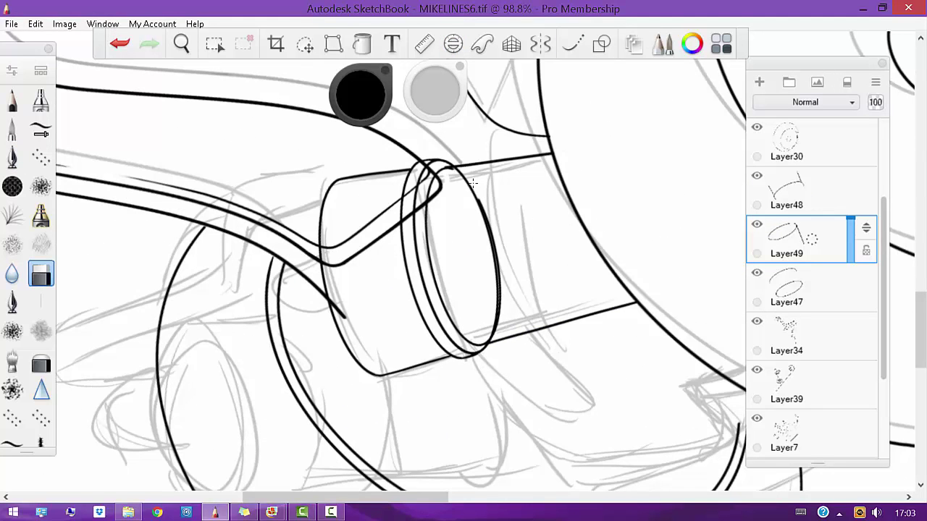
Erase the hidden lower arcs of the rim ellipses between the cylinder's extended side lines on Layer49 and Layer47
key("space")
left_click_drag(476, 381, 509, 199)
key("b")
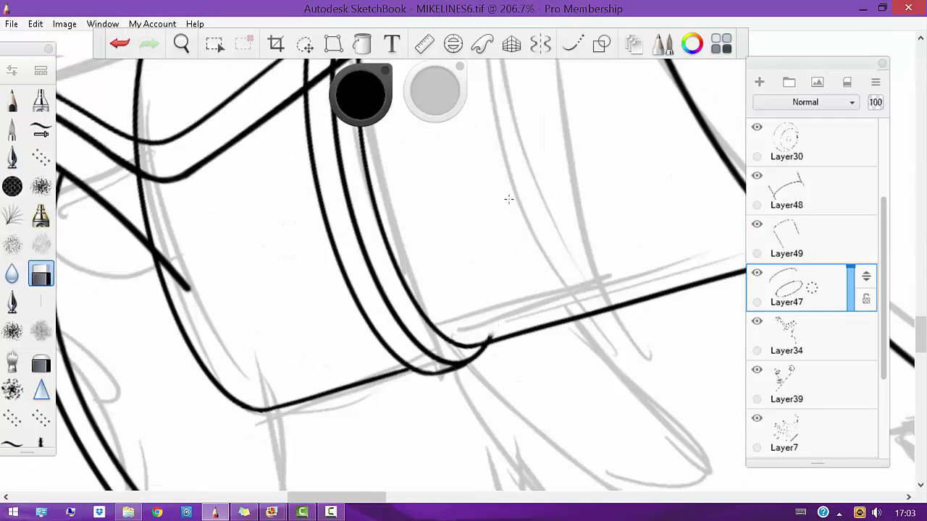
Merge the cylinder layers into Layer47 and try to distort the drawing to fit the rough sketch
scroll(508, 199, "down", 5)
scroll(561, 321, "up", 1)
key("ctrl+e")
key("ctrl+e")
key("m")
left_click_drag(331, 176, 465, 343)
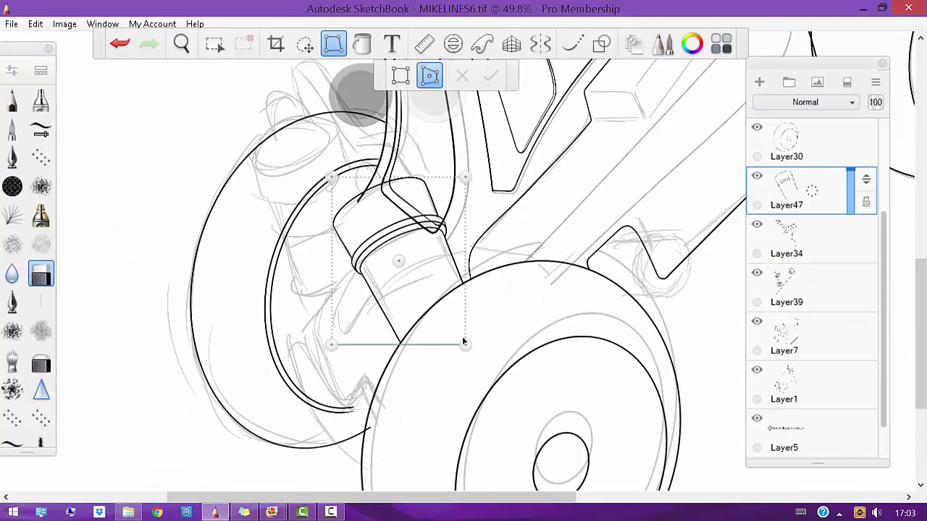
Hide Layer47 and ink two straight cylinder sides along the ruler over the sketch on new Layer50
key("b")
scroll(514, 304, "up", 1)
key("ctrl+shift+n")
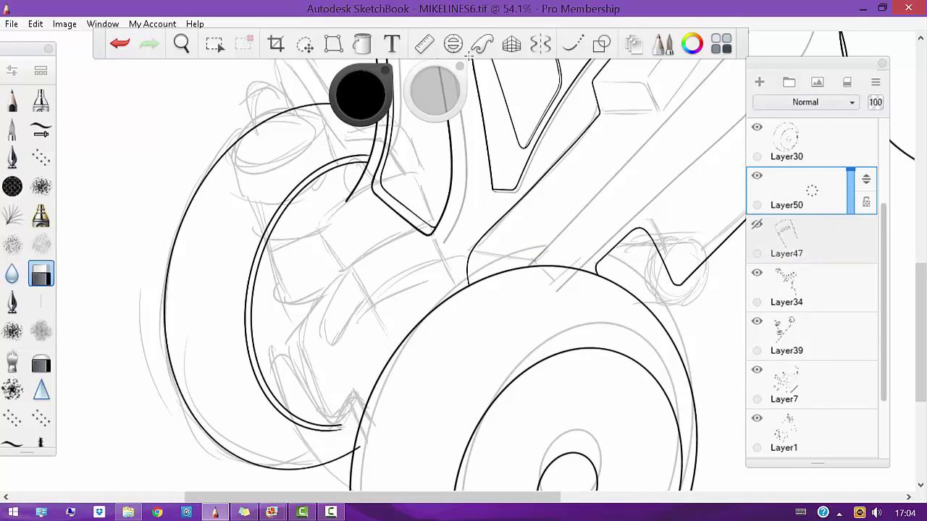
key("b")
left_click_drag(402, 255, 381, 370)
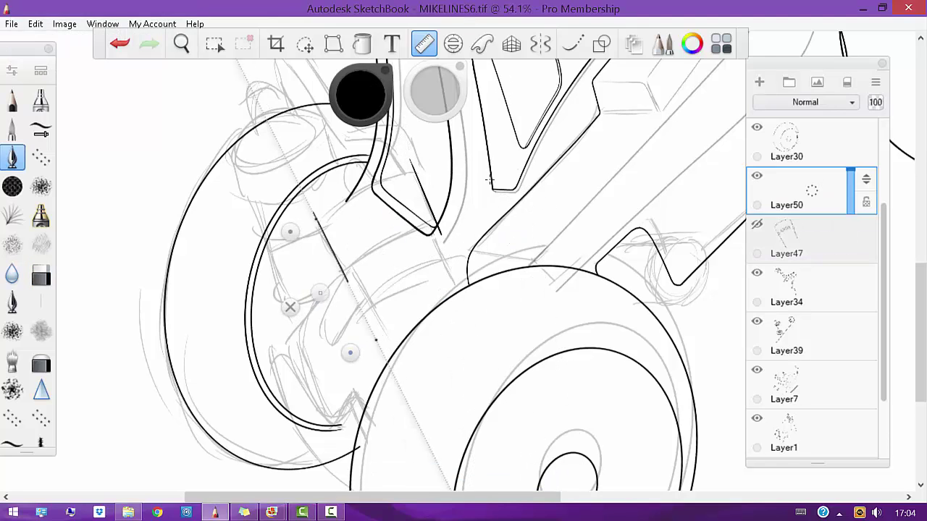
Ink the cylinder's curved top edge on Layer51 and trim the side lines on Layer50 into rounded corners
scroll(384, 152, "up", 7)
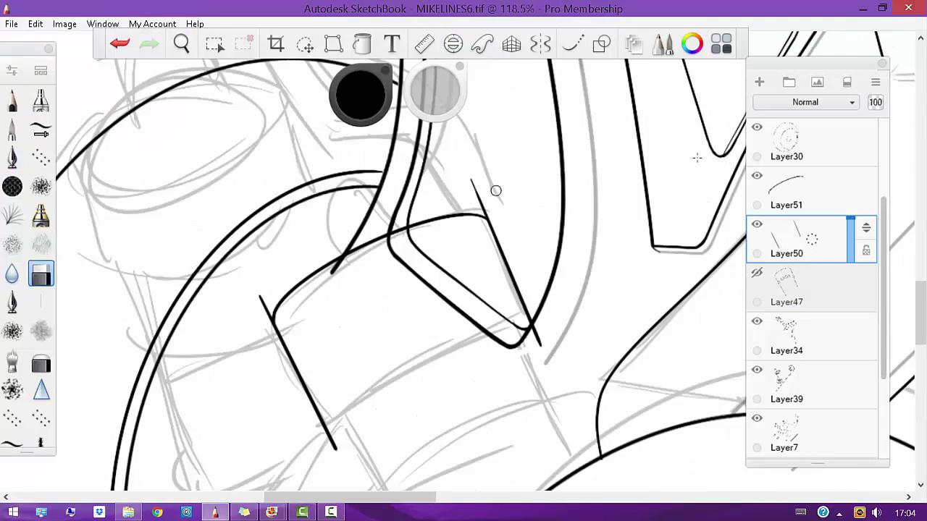
scroll(290, 249, "up", 10)
key("b")
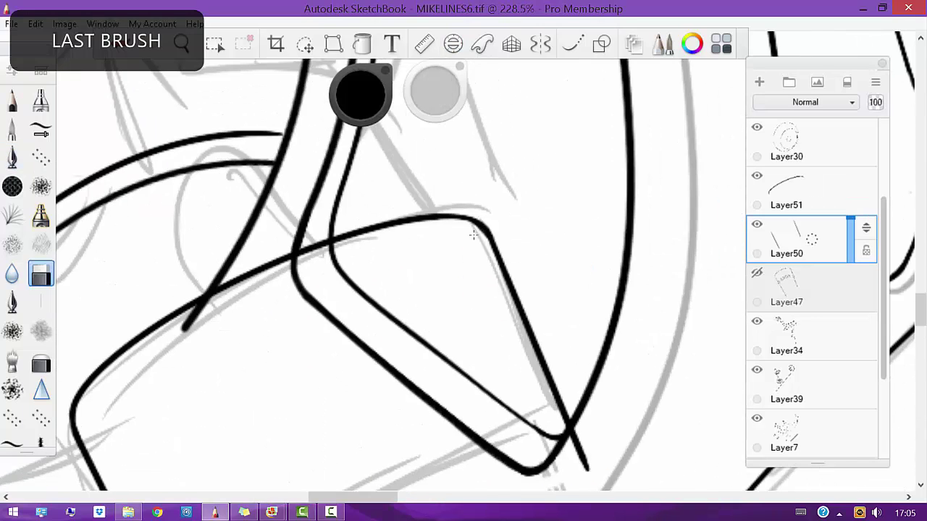
key("space")
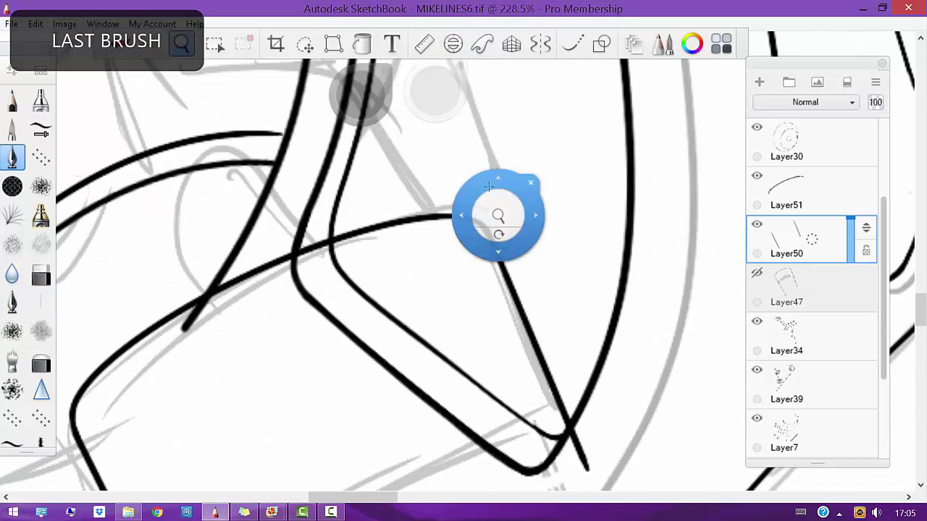
left_click_drag(496, 217, 471, 294)
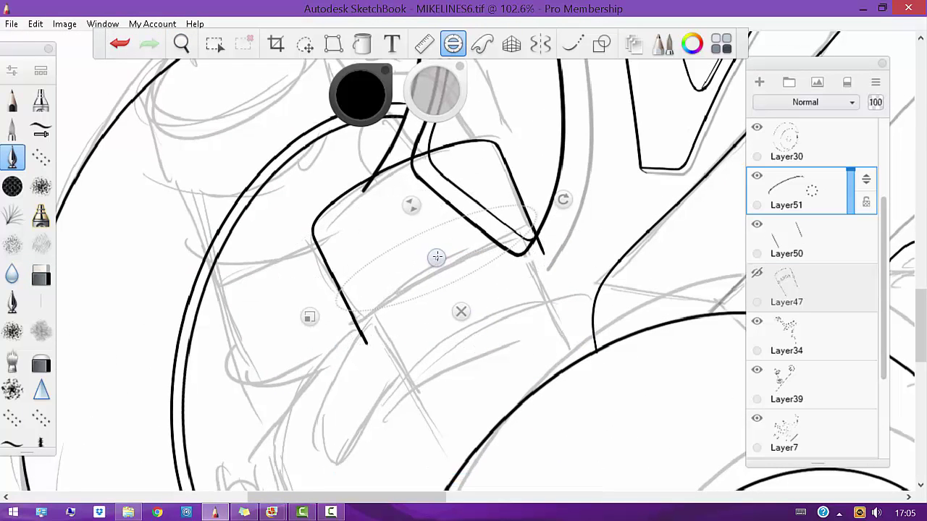
Ink two offset ellipses for the cylinder's lower rim on Layer51 and Layer52 and erase the hidden arcs
key("ctrl+z")
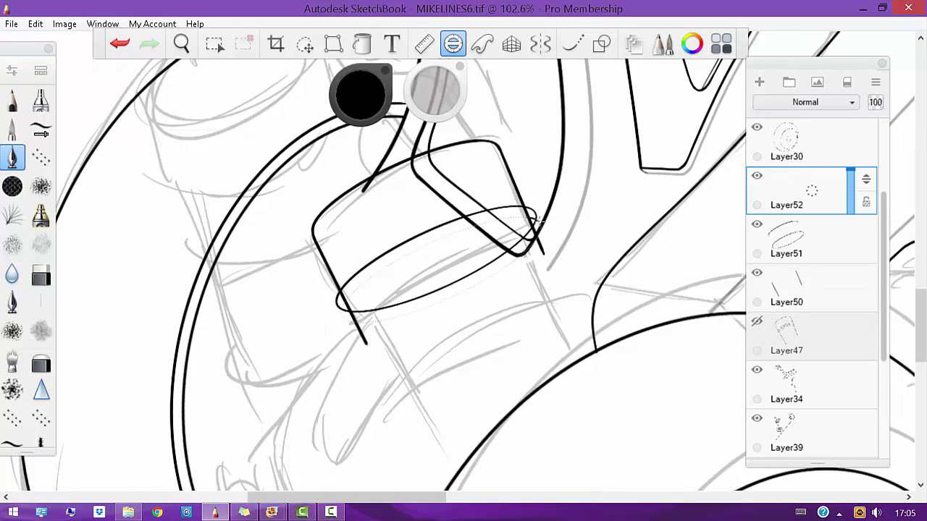
scroll(527, 205, "up", 5)
key("b")
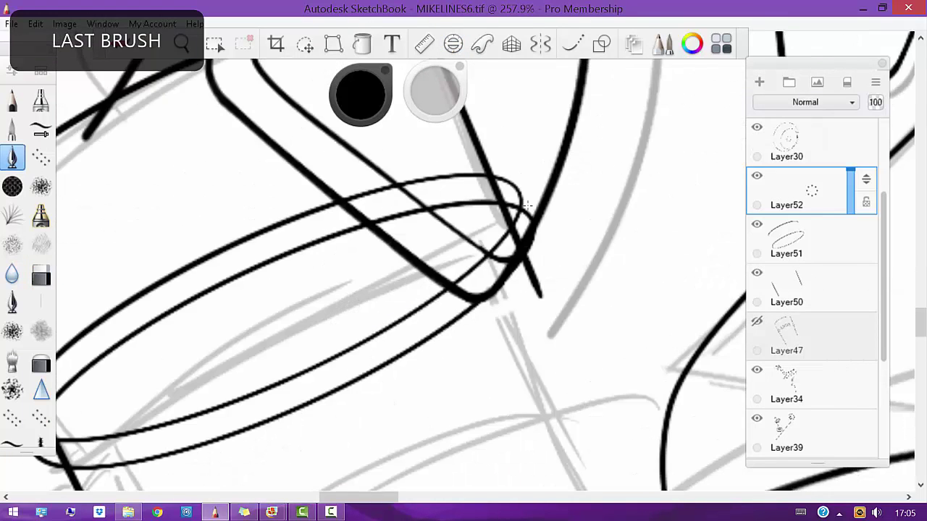
left_click(811, 240)
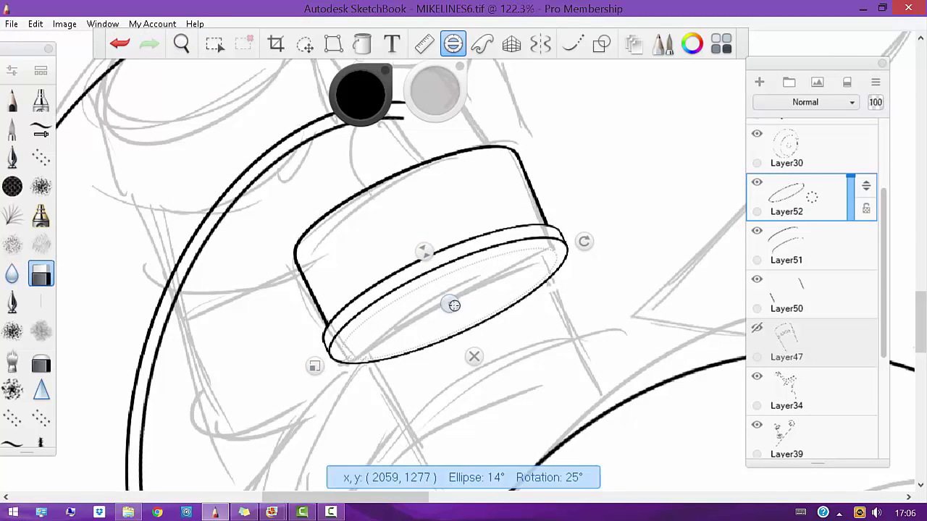
Ink a smaller inner rim ellipse and two ruled shaft sides reaching the wheel on Layer52, erasing the ellipse's hidden arcs
key("e")
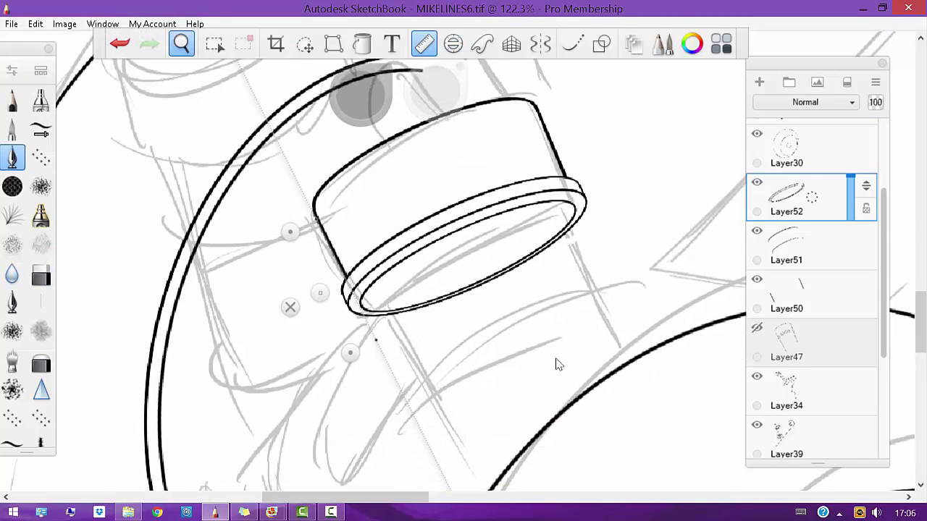
key("ctrl+z")
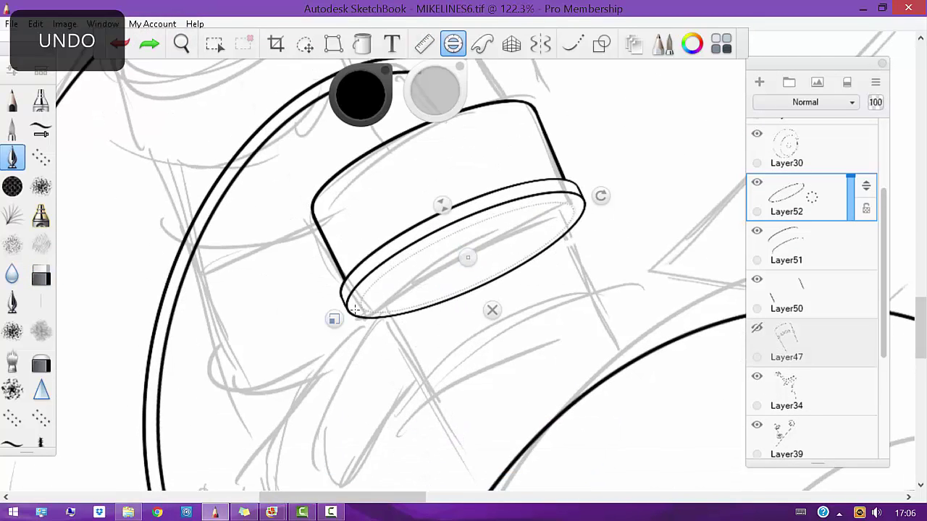
key("ctrl+z")
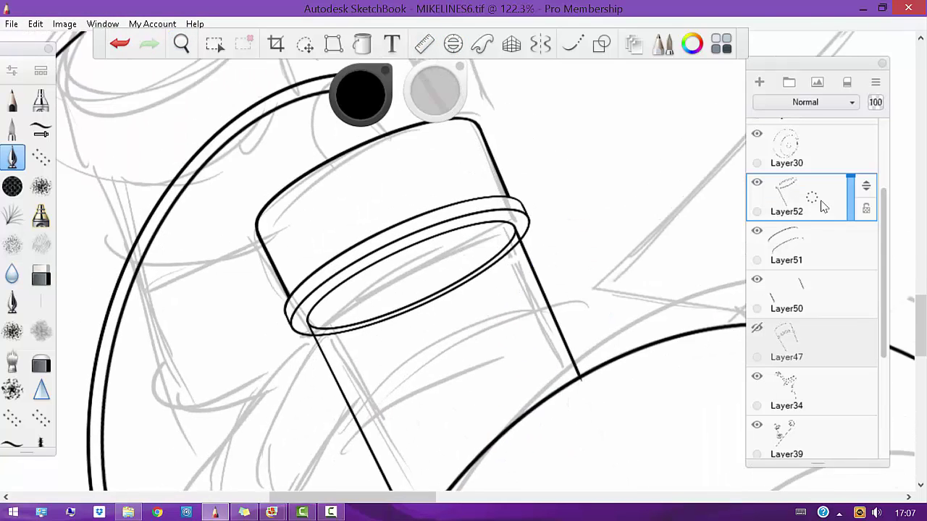
key("e")
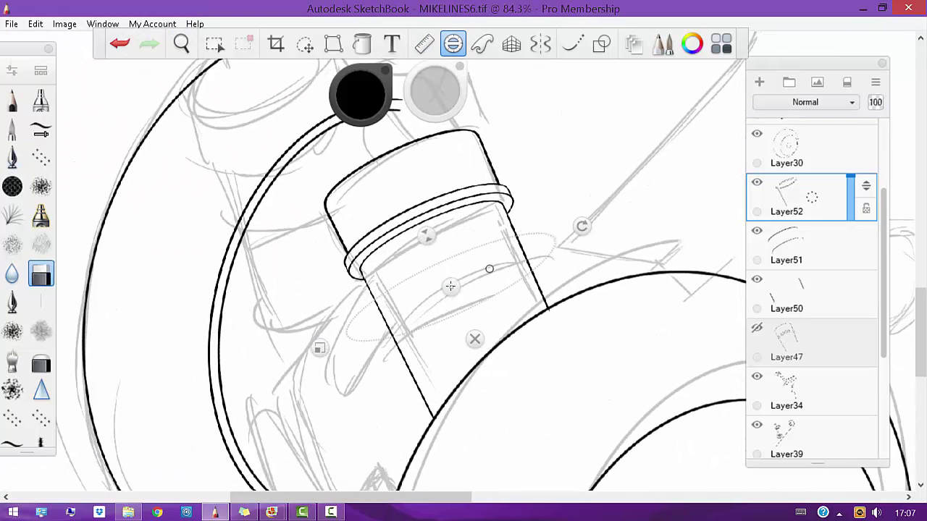
Ink two offset ellipses joined by short sides for a lower collar on new Layer53 around the shaft
key("ctrl+shift+n")
key("e")
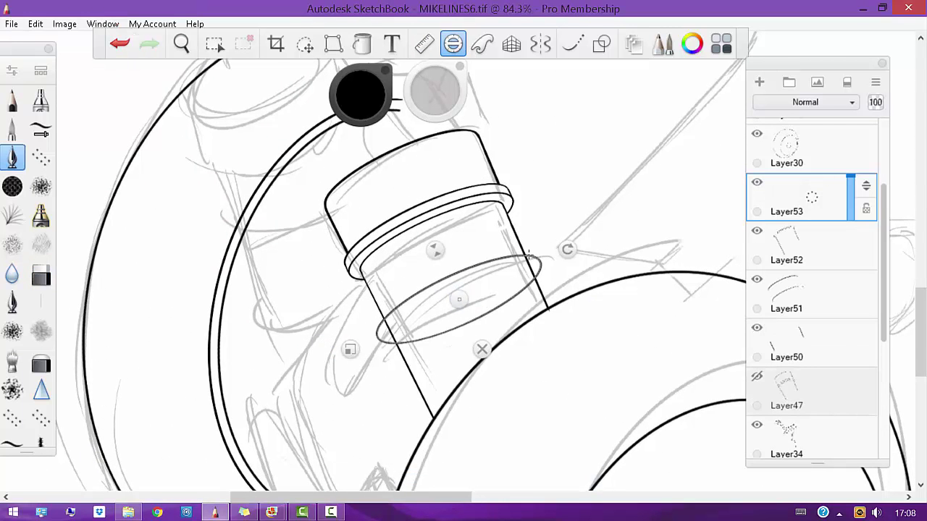
key("e")
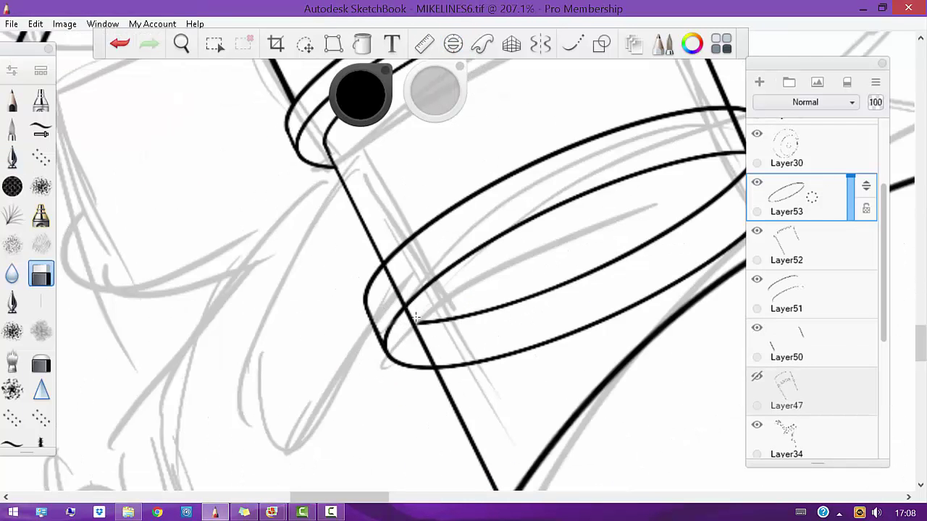
key("e")
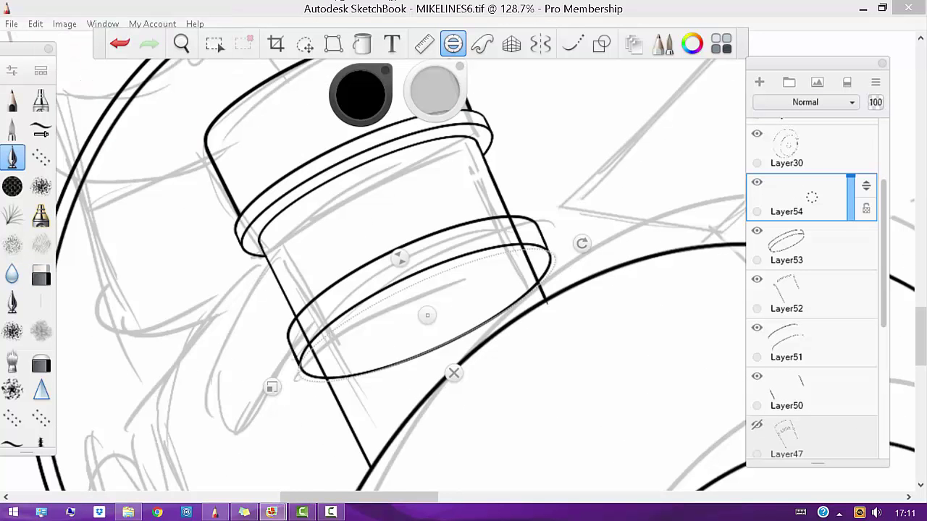
Hide Layer53 and ink two concentric ellipses for a spring coil on Layer54 near the shaft's lower end
key("Tab")
key("Tab")
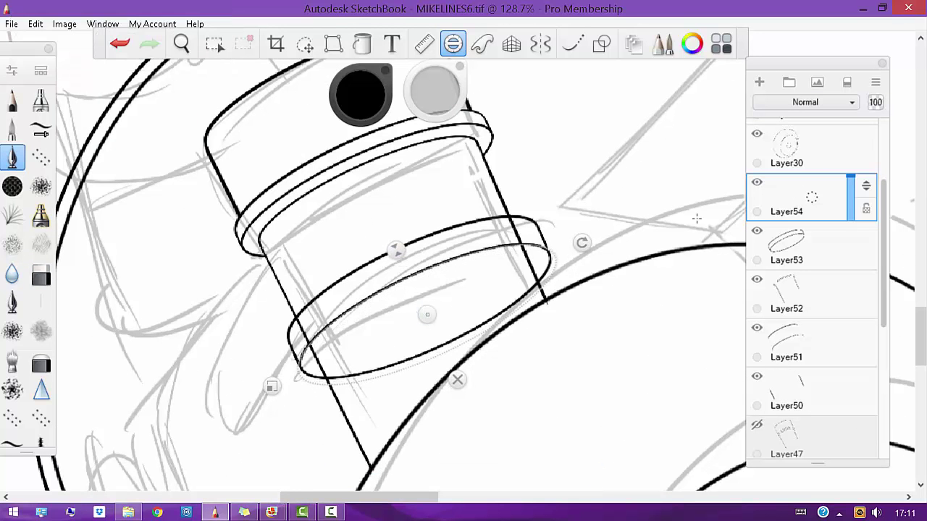
left_click(757, 231)
left_click_drag(540, 253, 535, 263)
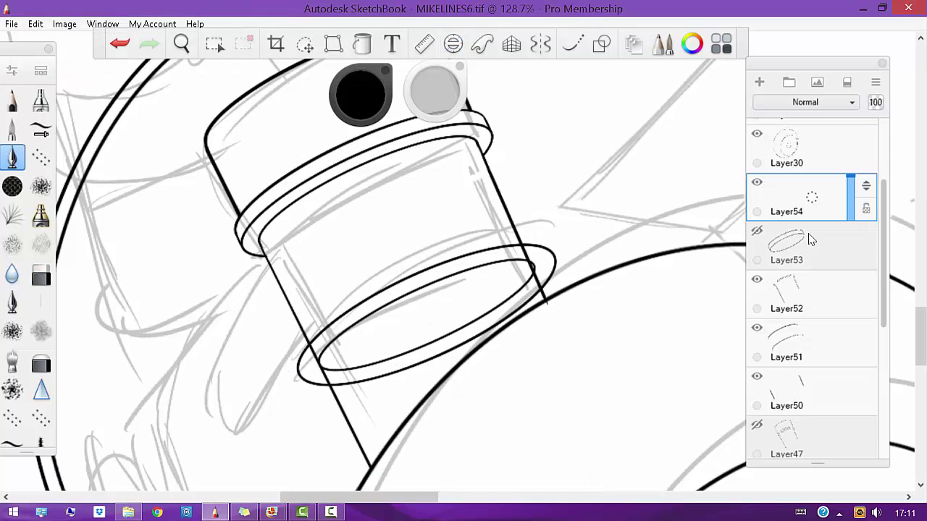
Duplicate the Layer54 coil ring four times, offsetting and tilting each copy further down toward the wheel
key("ctrl+d")
left_click_drag(555, 287, 573, 327)
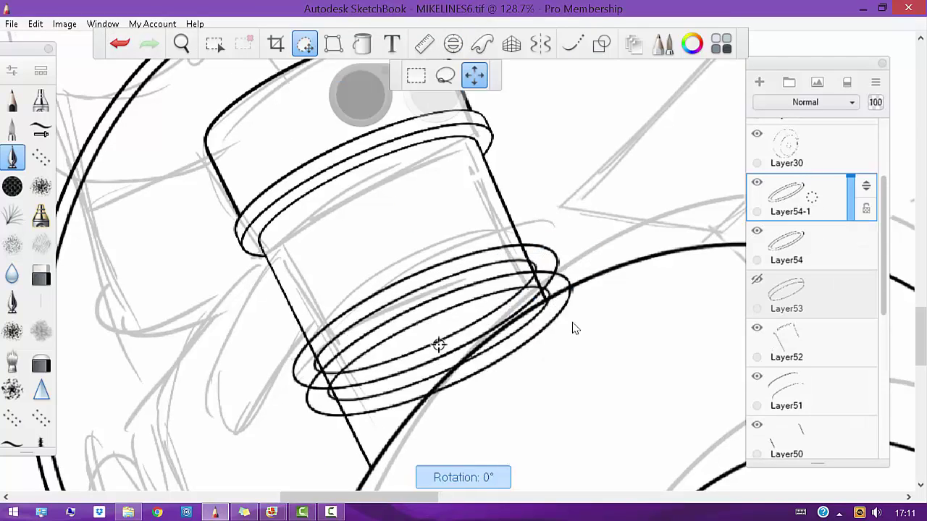
left_click(596, 274)
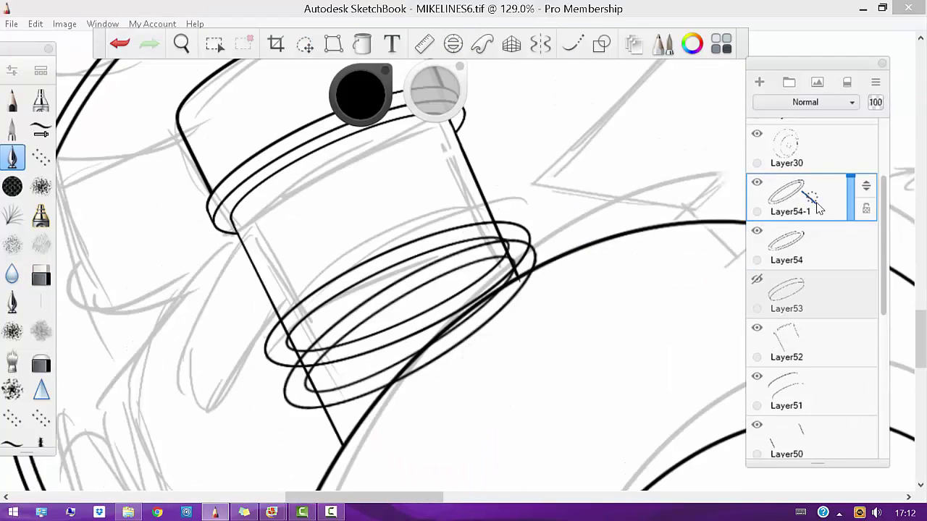
key("ctrl+d")
key("ctrl+d")
left_click_drag(517, 341, 500, 276)
key("ctrl+d")
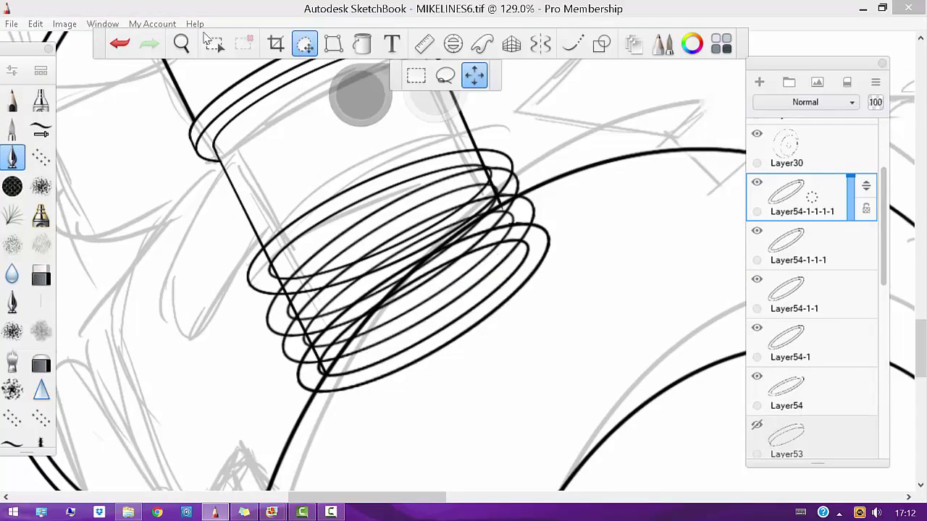
Undo the last coil copy and erase the hidden arcs of the remaining copies and the shaft lines behind them
key("ctrl+z")
key("ctrl+z")
key("ctrl+z")
key("e")
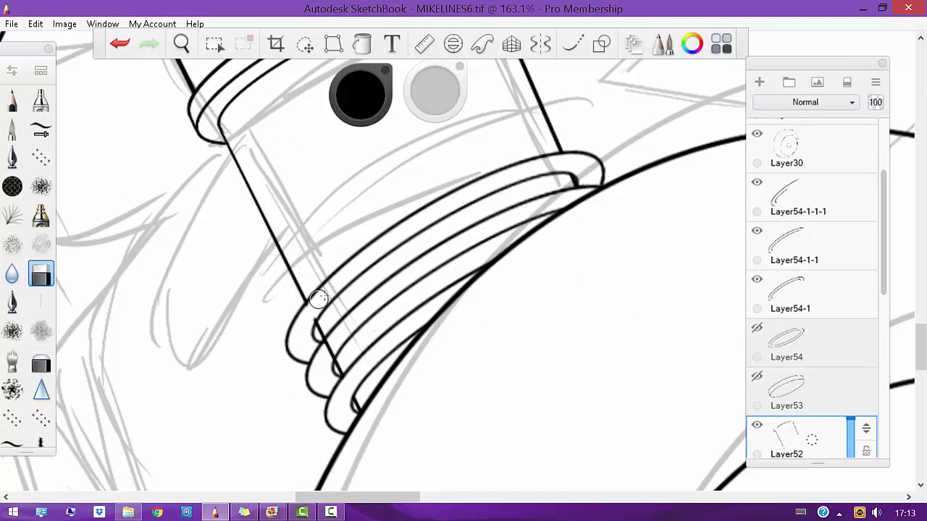
Show Layer54 and Layer53 and erase the hidden arcs of the first coil and collar, plus the covered shaft lines on Layer52
left_click(797, 342)
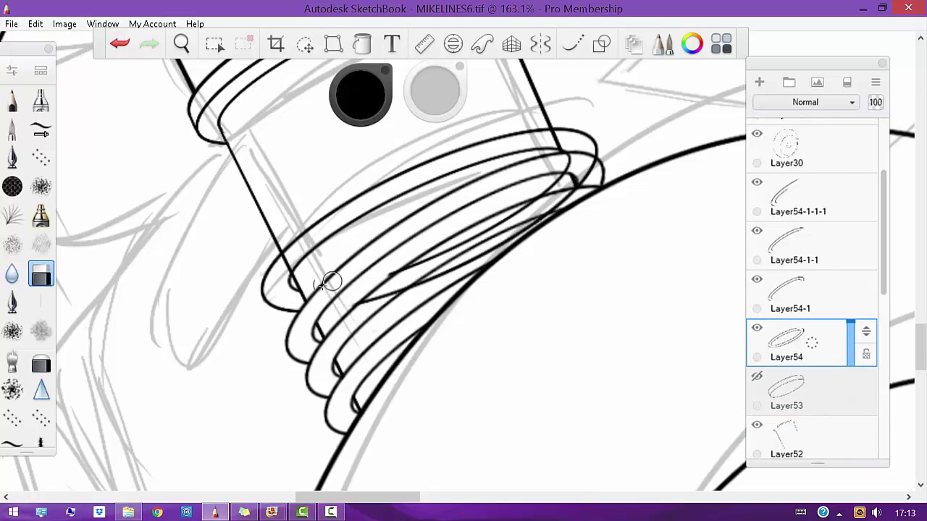
key("ctrl+z")
key("ctrl+z")
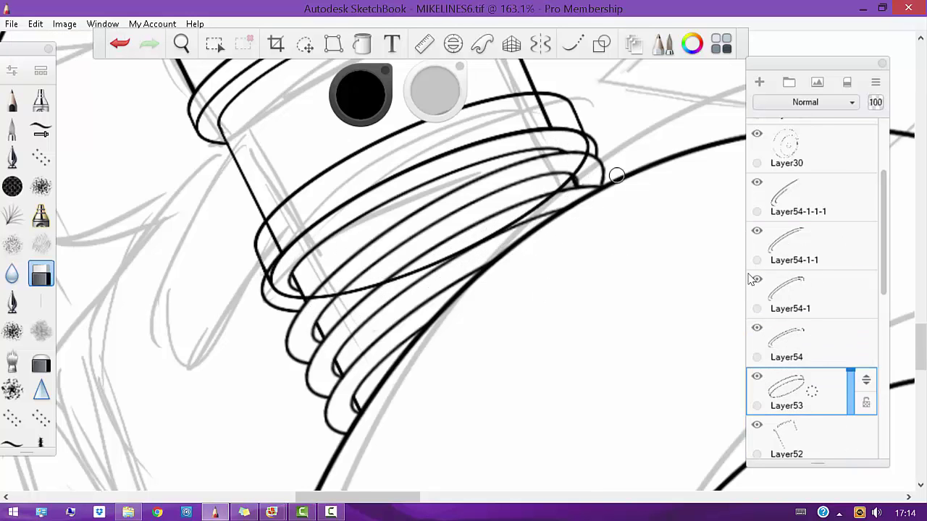
key("ctrl+z")
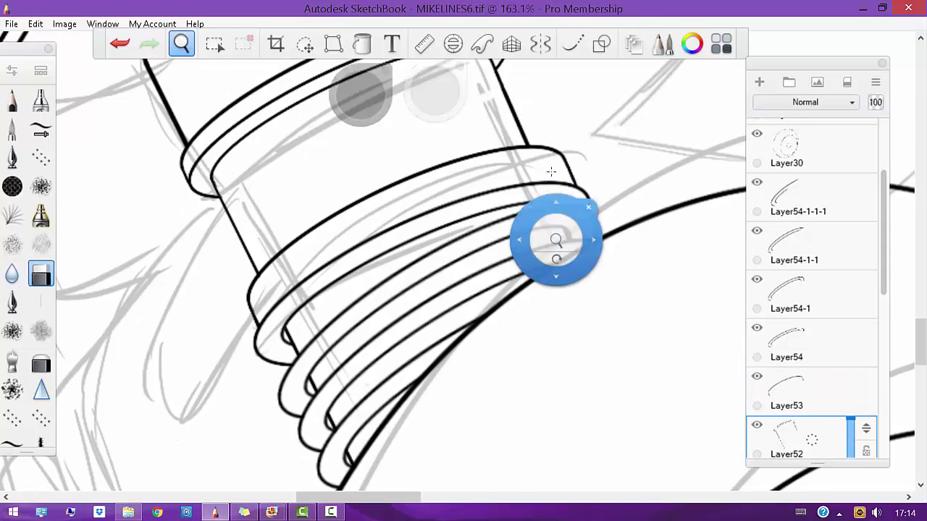
left_click_drag(555, 242, 534, 348)
key("ctrl+z")
Touch up the collar's rounded corner on Layer53 and save the drawing as MIKELINES7.tif
scroll(567, 261, "up", 4)
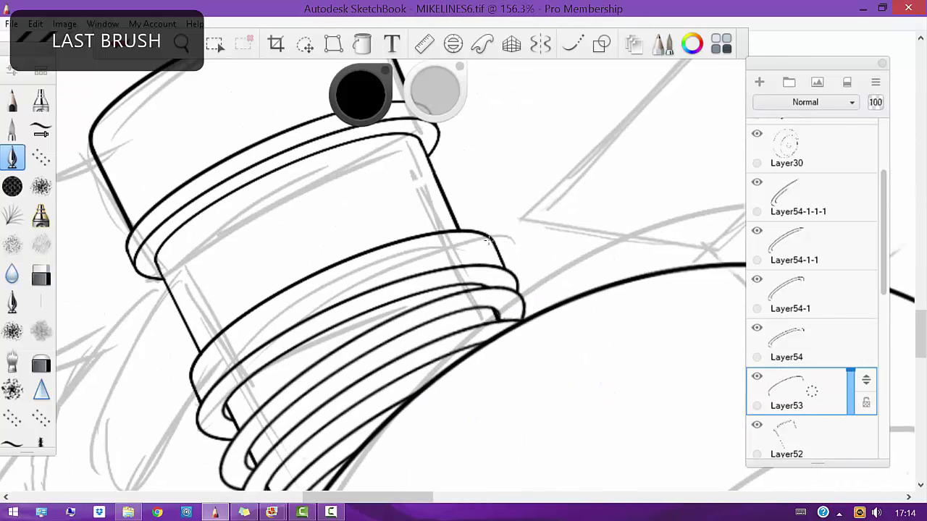
scroll(575, 338, "down", 5)
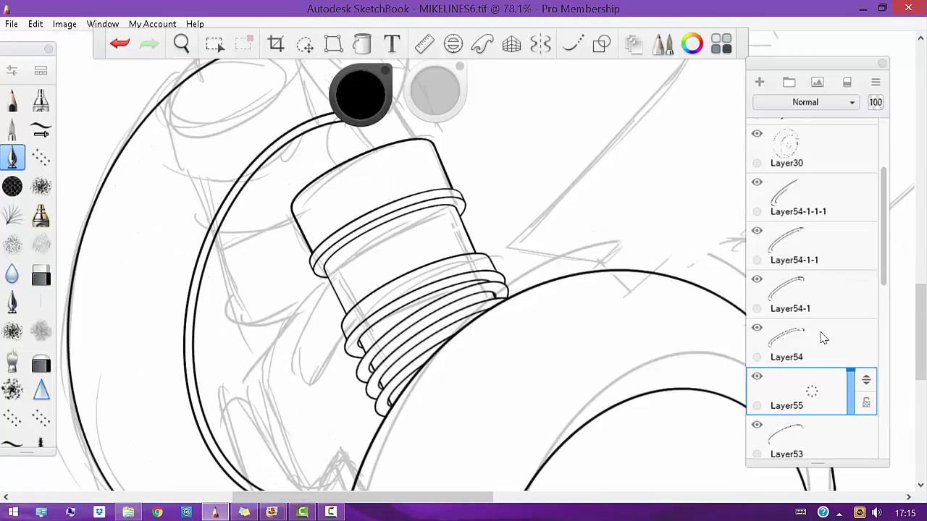
key("ctrl+shift+s")
left_click(818, 480)
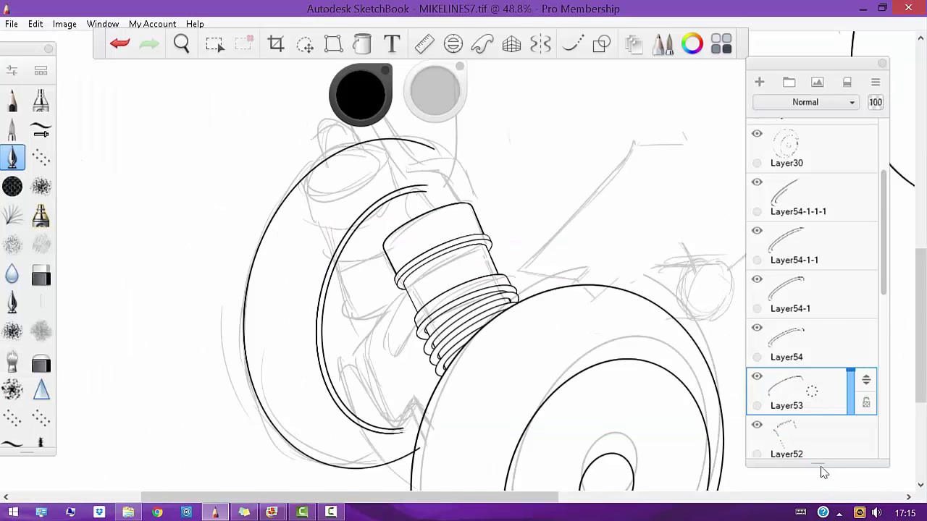
Ink an elliptical arc above the cylinder's top edge on new Layer56 to form a domed cap
left_click(813, 196)
key("ctrl+shift+n")
key("e")
scroll(476, 321, "up", 4)
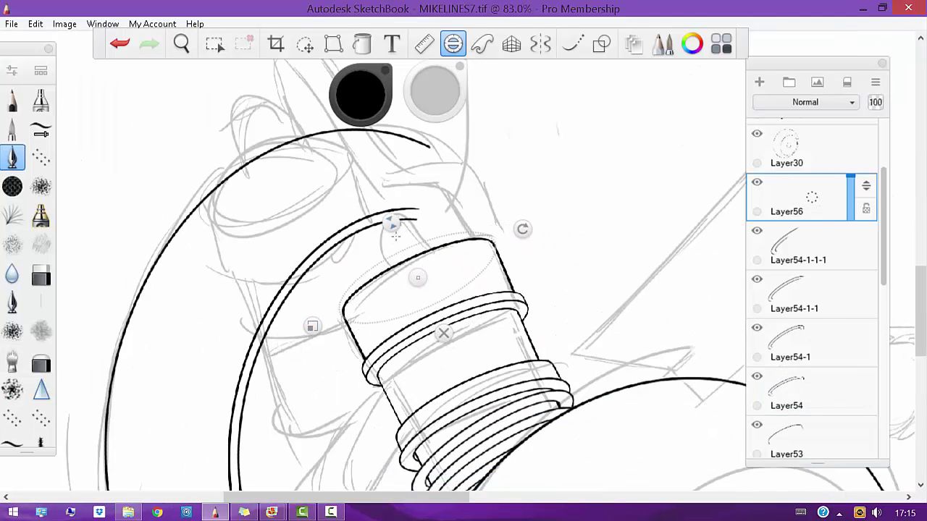
key("ctrl+z")
left_click_drag(353, 291, 474, 237)
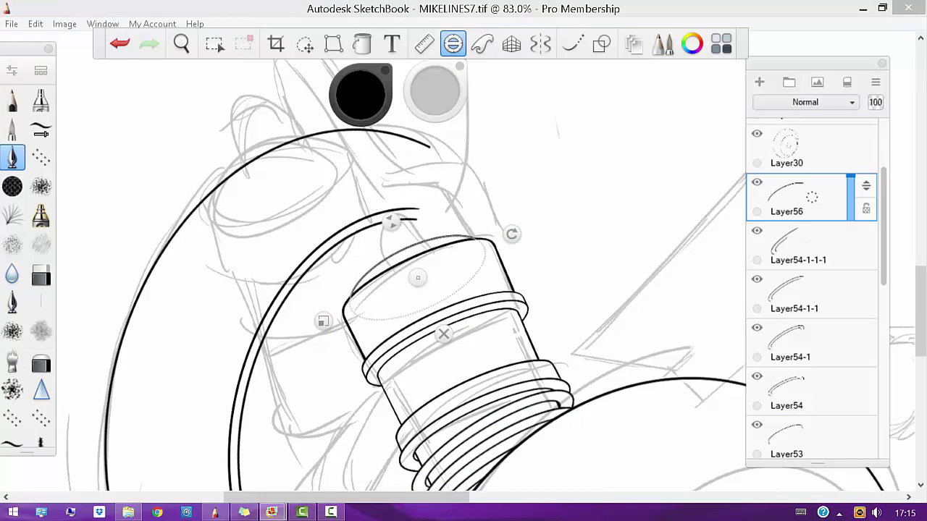
left_click(443, 334)
Blend the cap arc's ends into the cylinder's shoulders by hand and distort Layer56 to fit the top
scroll(475, 196, "up", 4)
key("b")
key("b")
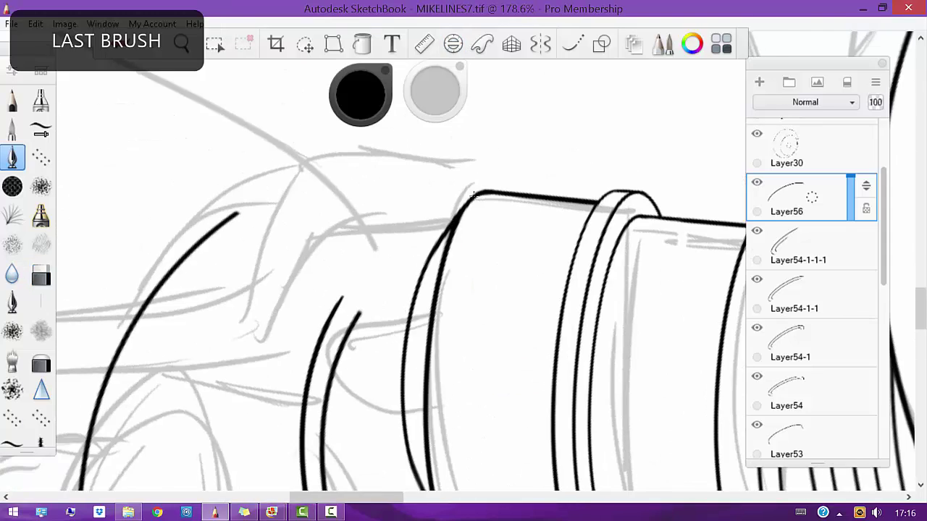
scroll(474, 195, "down", 6)
key("v")
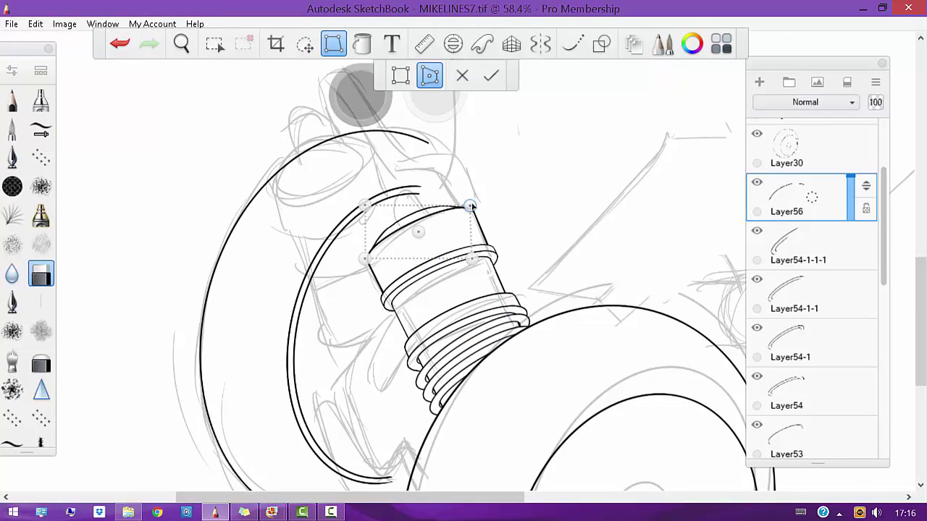
scroll(475, 218, "up", 3)
key("m")
Ink over the gaps in the cap arc on Layer56 and erase the excess at its ends
key("b")
scroll(329, 297, "up", 4)
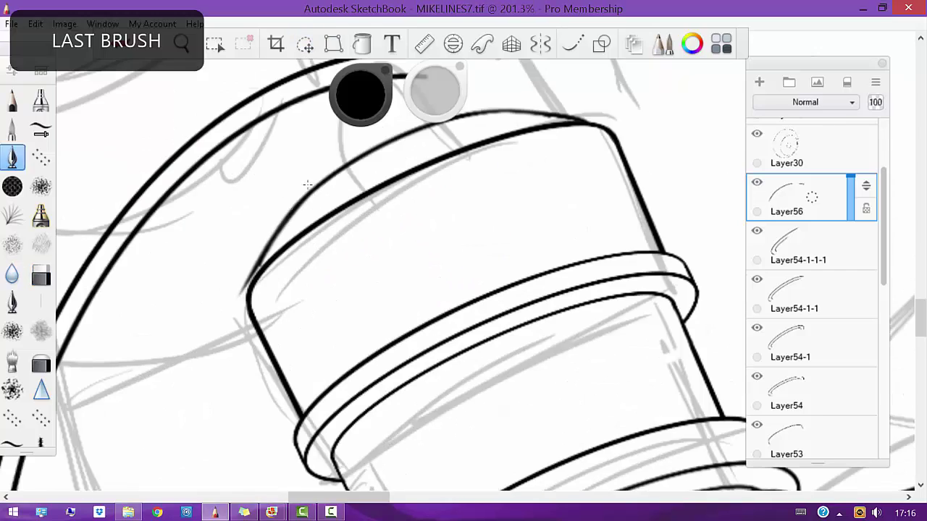
key("space")
left_click_drag(472, 323, 488, 210)
key("e")
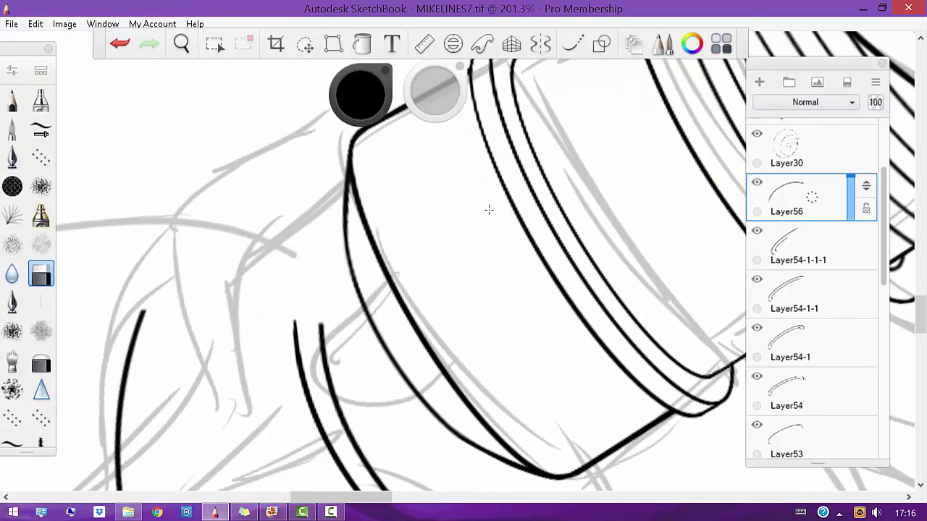
key("space")
left_click_drag(551, 319, 586, 401)
Merge the cap, coil, collar and cylinder layers down into Layer50
key("ctrl+e")
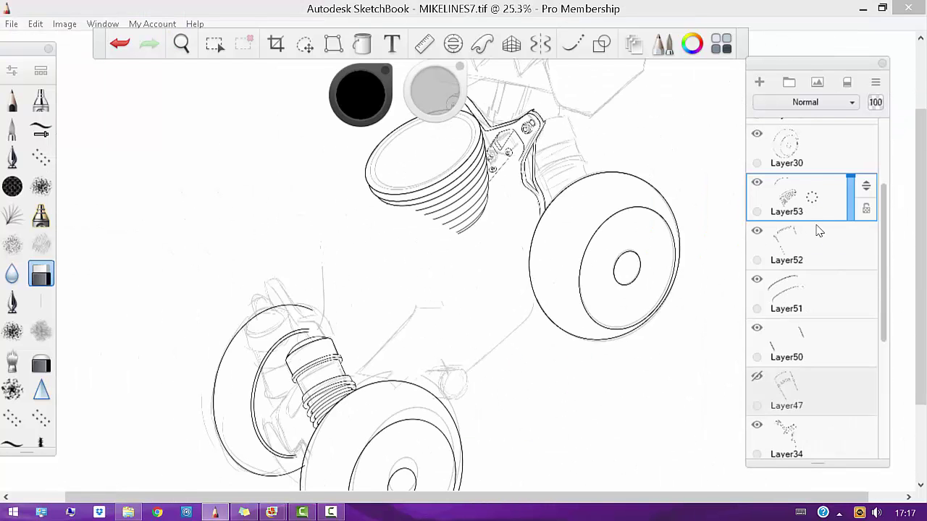
key("ctrl+e")
key("ctrl+e")
Thin the cylinder's inner top edge below the domed cap by erasing along it on Layer50
key("space")
left_click_drag(482, 307, 440, 243)
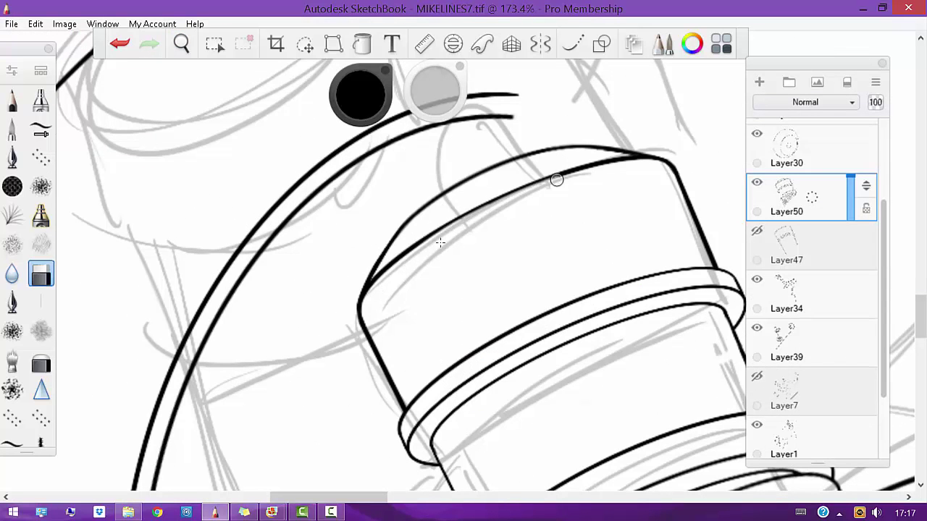
key("space")
left_click_drag(632, 245, 590, 310)
key("e")
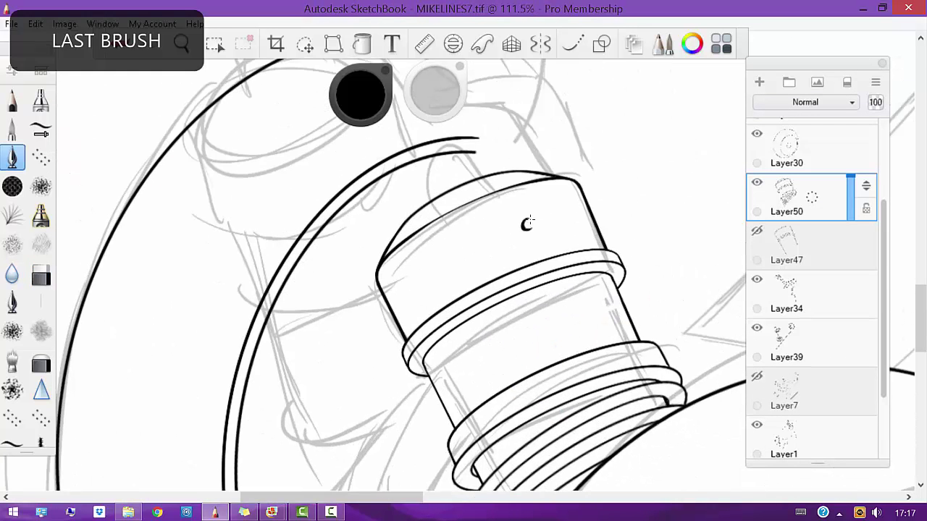
Try to ink a small round detail on the cylinder's upper face, freehand and with the ellipse guide
mouse_move(522, 214)
left_mouse_down()
mouse_move(533, 232)
mouse_move(564, 237)
left_mouse_up()
key("ctrl+z")
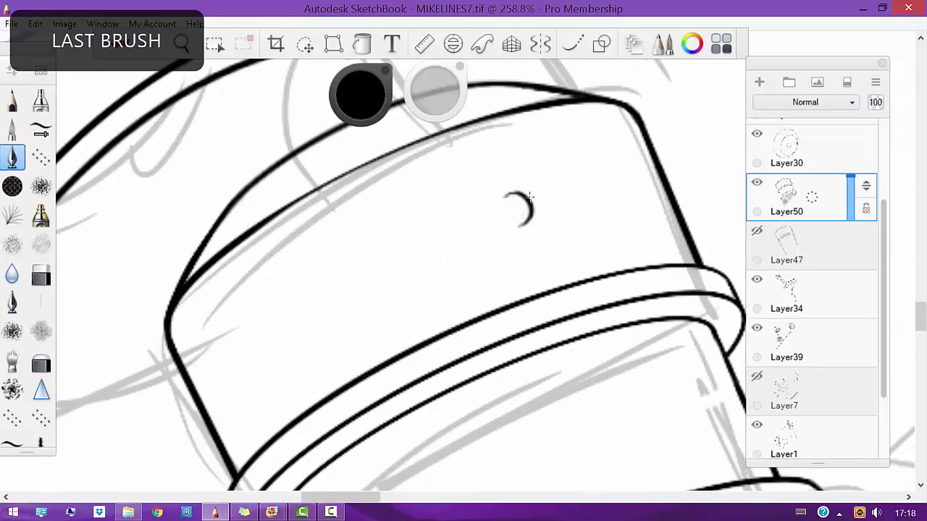
key("ctrl+z")
left_click(453, 43)
mouse_move(446, 275)
left_mouse_down()
mouse_move(509, 169)
mouse_move(543, 250)
mouse_move(611, 263)
mouse_move(587, 333)
left_mouse_up()
Rule closely spaced parallel ridge lines across the lower collar's left end on new Layer57
key("space")
scroll(365, 319, "up", 3)
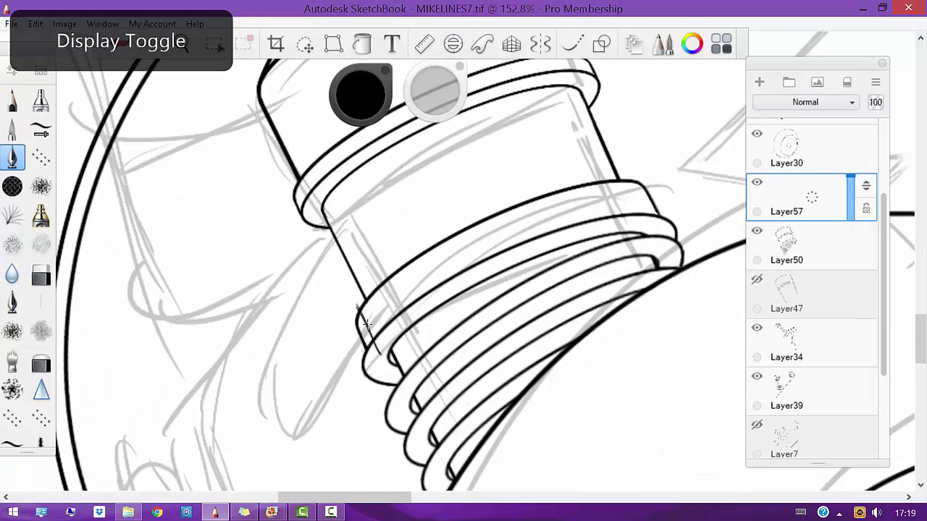
key("ctrl+r")
key("e")
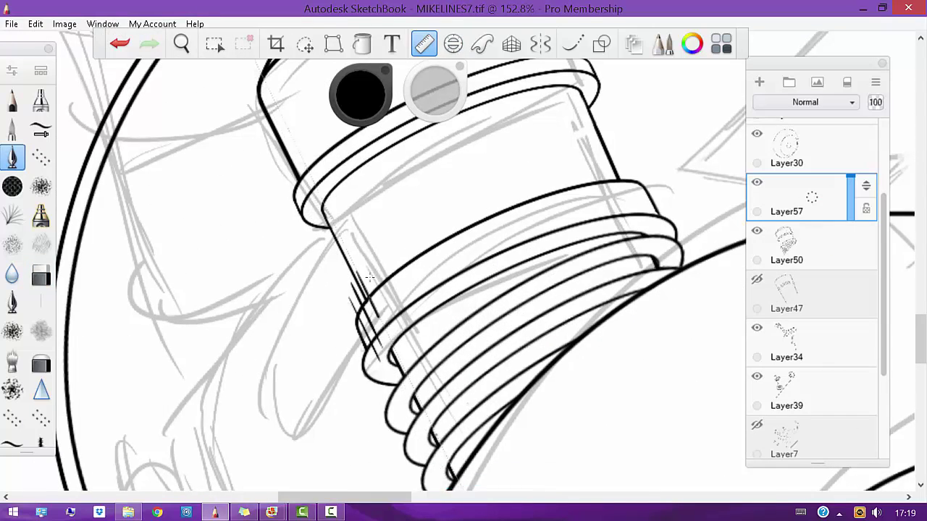
left_click_drag(369, 277, 404, 312)
Rule further parallel ridge lines across the lower collar's right end and middle on Layer57
left_click_drag(406, 354, 628, 269)
left_click_drag(623, 156, 652, 239)
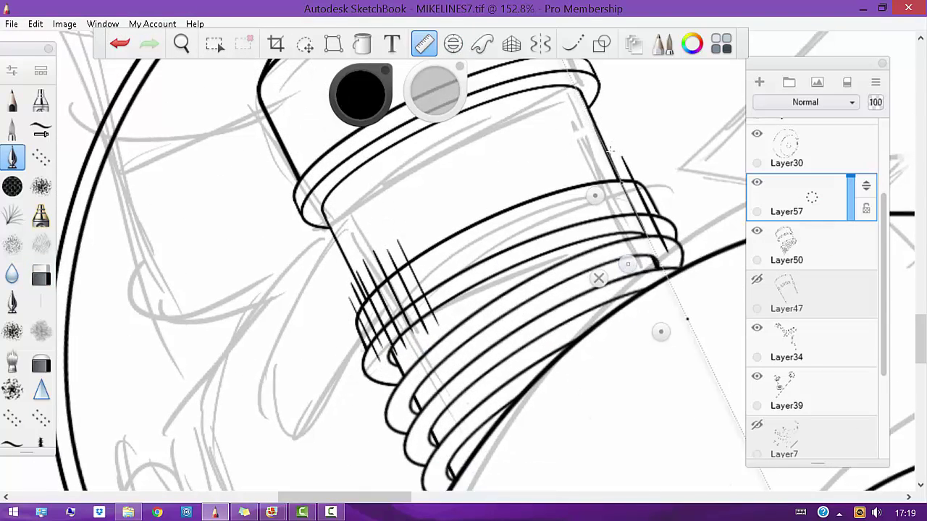
left_click_drag(601, 272, 615, 262)
left_click_drag(572, 173, 594, 239)
left_click_drag(536, 170, 558, 239)
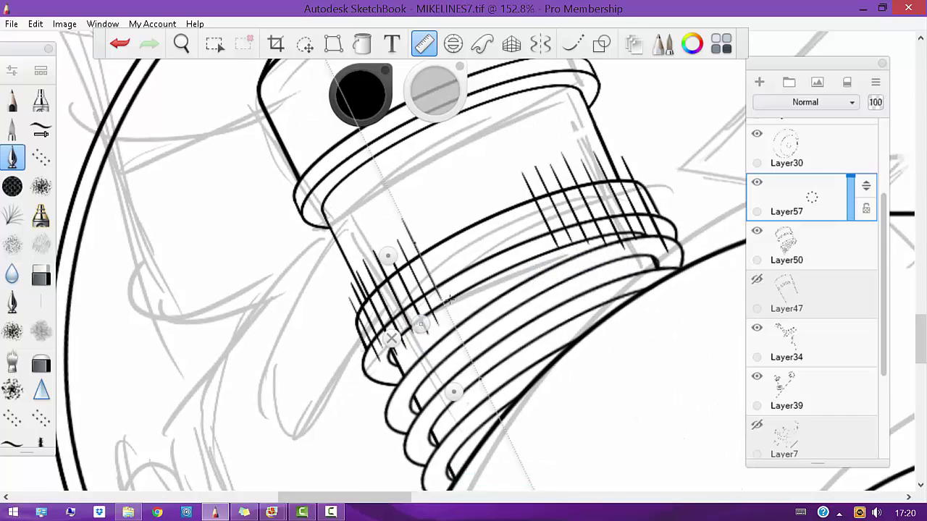
left_click_drag(420, 213, 442, 286)
mouse_move(456, 210)
left_mouse_down()
mouse_move(471, 230)
mouse_move(502, 197)
left_mouse_up()
Erase the ridge lines' overshoot beyond the collar band and notch the band's upper edge between the ridges on Layer50
key("e")
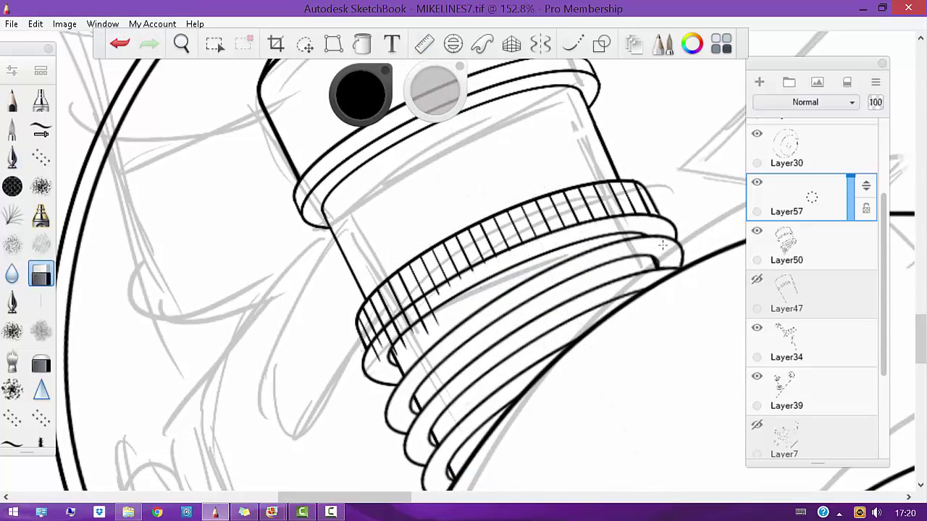
scroll(522, 277, "up", 2)
left_click_drag(368, 352, 339, 281)
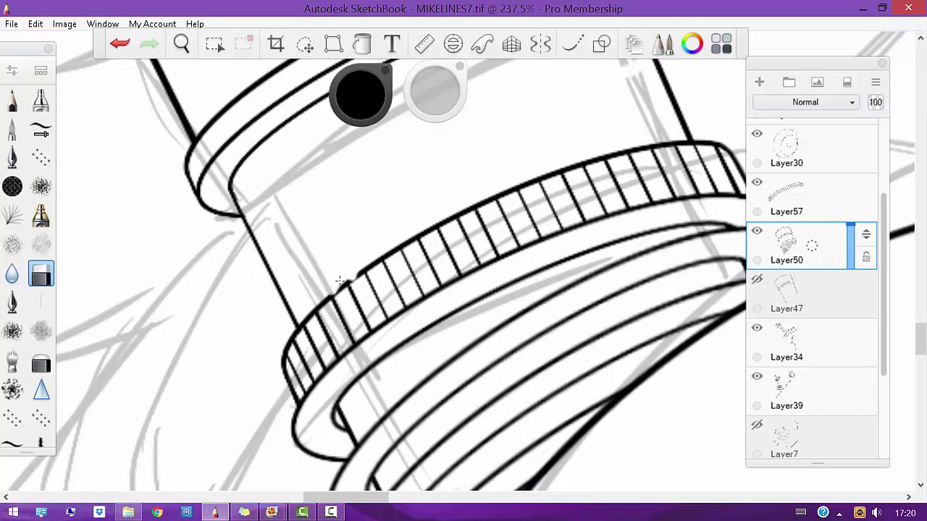
left_click_drag(406, 239, 405, 265)
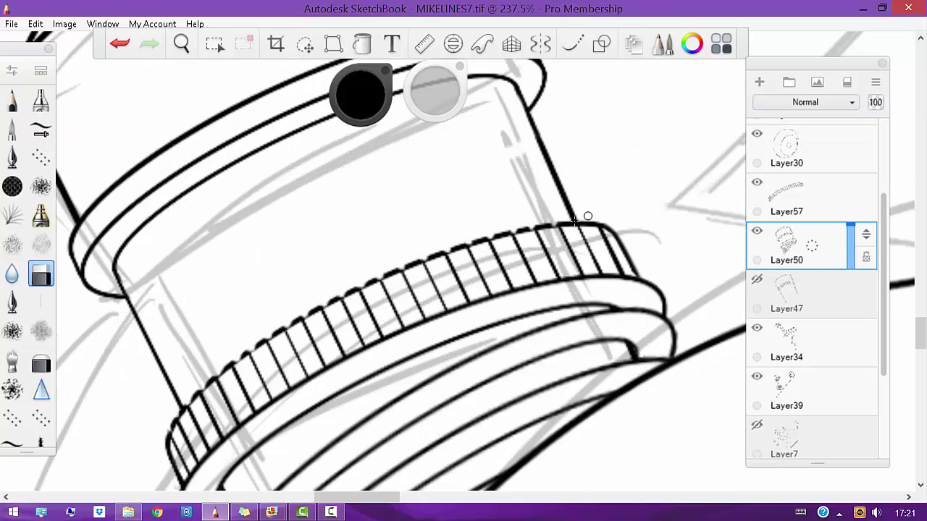
Rough in a small rounded lug with an inner arc above the domed cap on new Layer58
key("b")
scroll(414, 283, "down", 7)
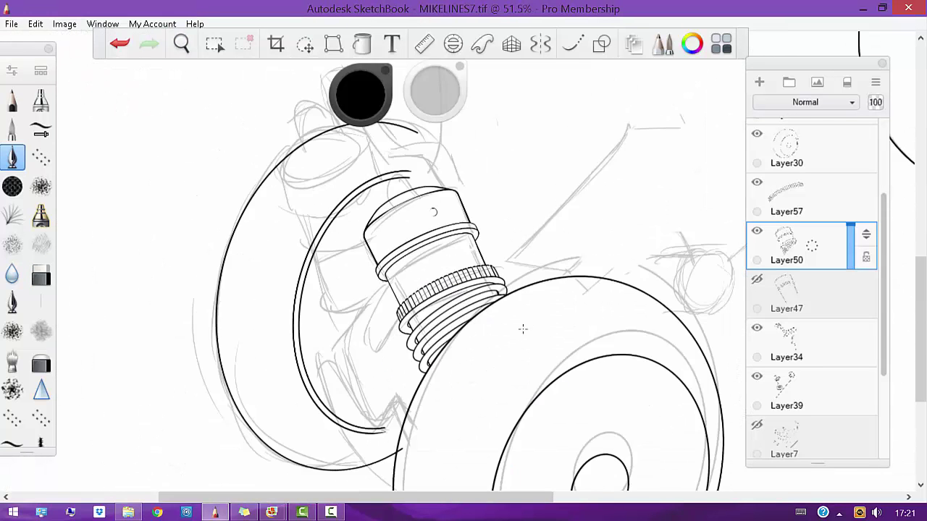
scroll(523, 330, "up", 1)
key("ctrl+l")
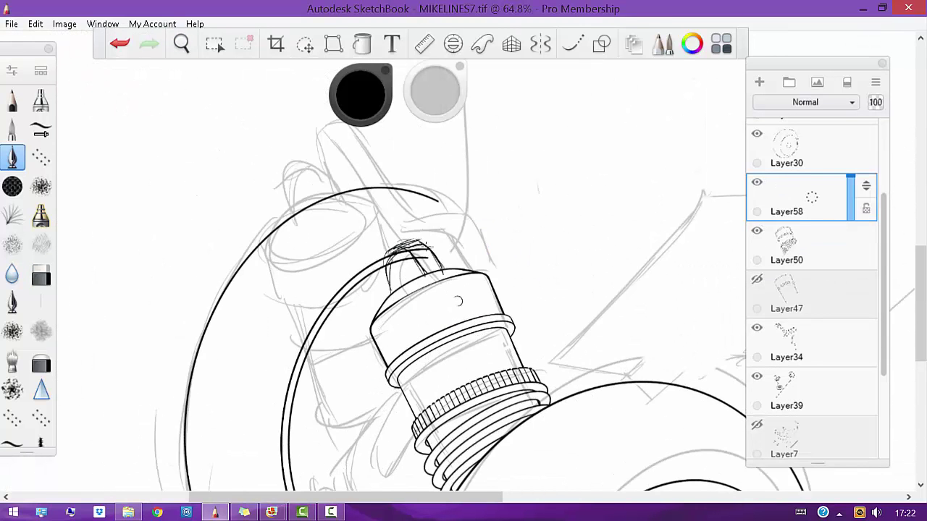
key("b")
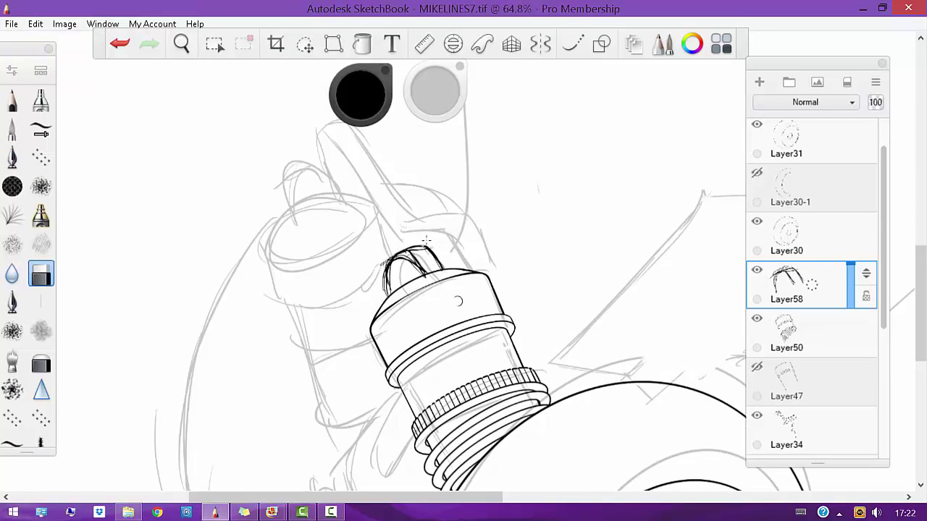
left_click_drag(458, 301, 416, 259)
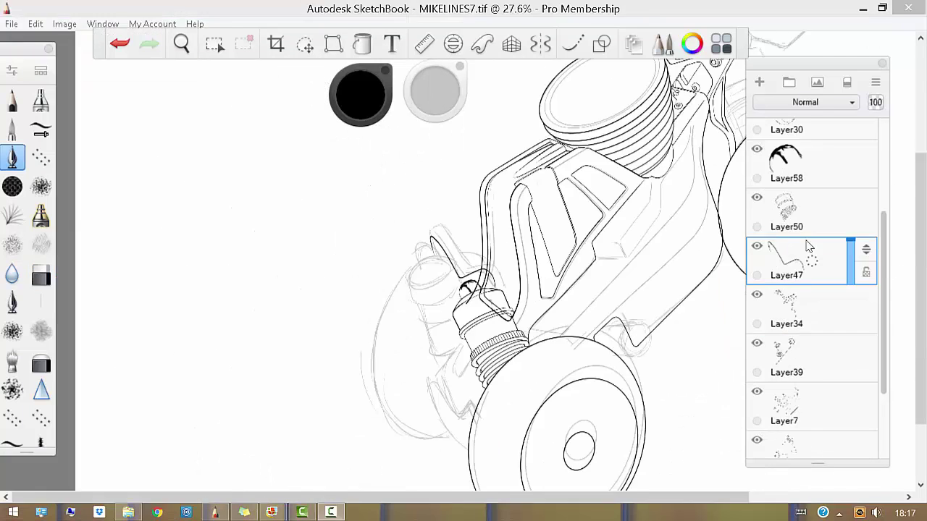
Distort the bent bracket line on Layer47 to fit the sketch, then duplicate it and offset the copy as the second edge
scroll(454, 335, "up", 4)
left_click(333, 43)
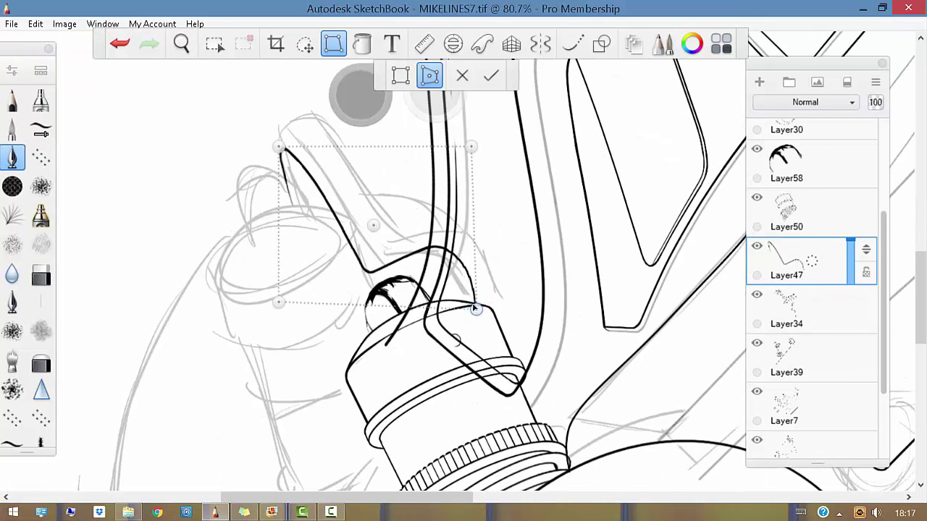
left_click_drag(507, 414, 507, 435)
key("ctrl+d")
left_click(182, 44)
scroll(482, 346, "up", 6)
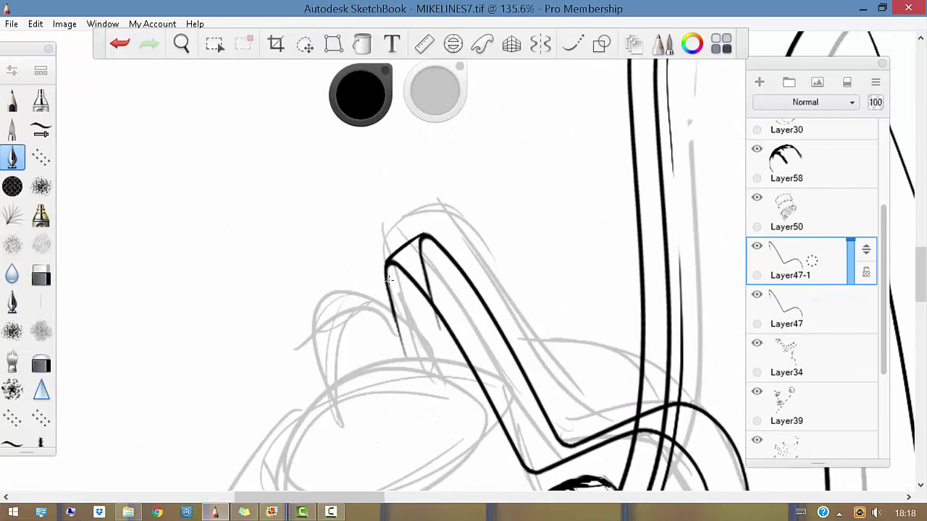
Ink the edge joining the two bracket lines at the upper end and tidy their lower ends where they meet the cap
key("b")
key("b")
scroll(416, 226, "down", 5)
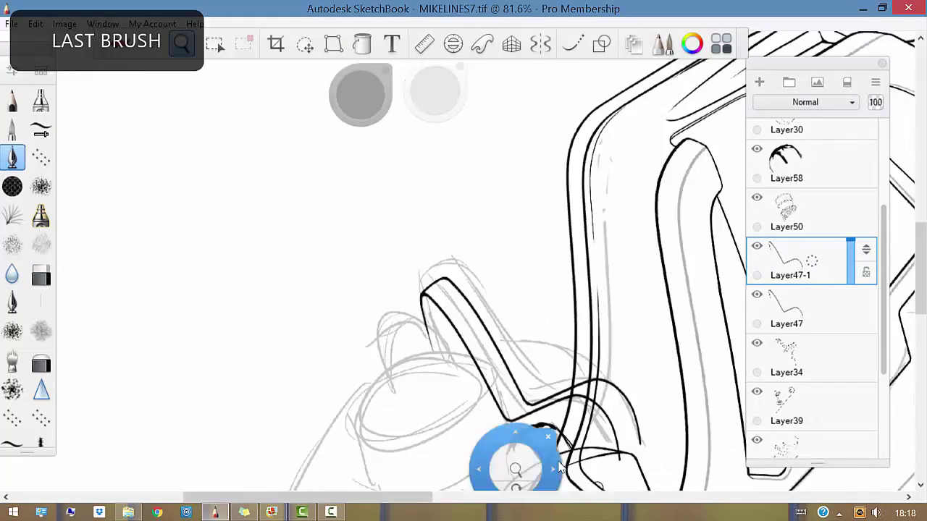
scroll(547, 215, "up", 5)
key("b")
scroll(528, 268, "down", 8)
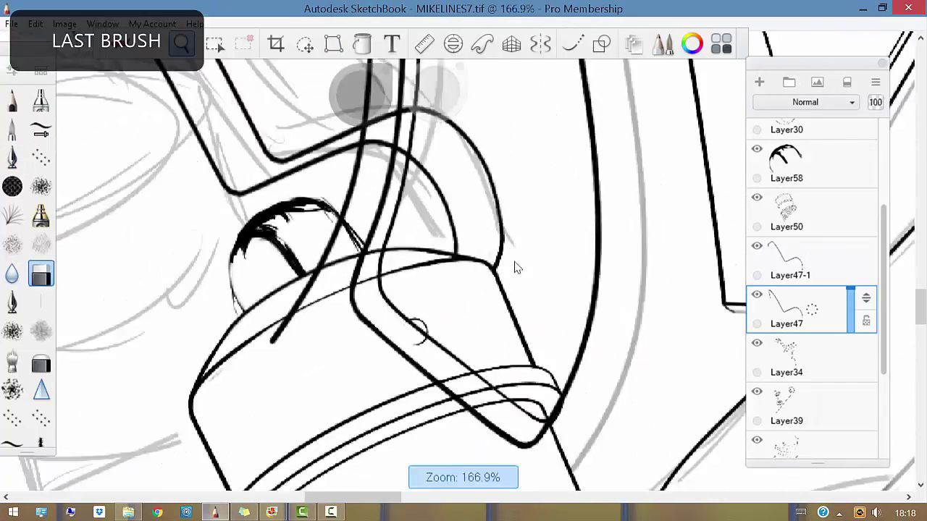
Merge the duplicated bracket line down into Layer47 and refine the short side edge at the bracket's upper end
left_click_drag(815, 312, 819, 301)
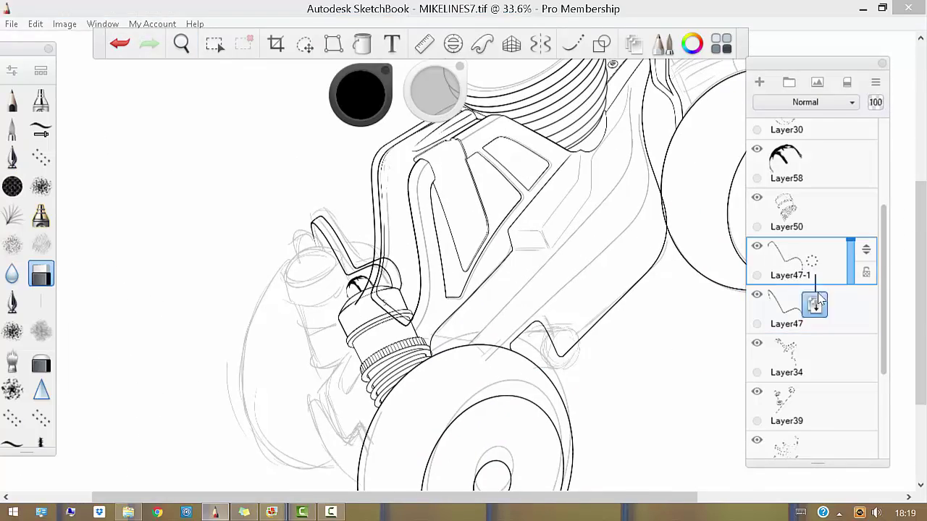
scroll(399, 265, "up", 8)
key("b")
key("b")
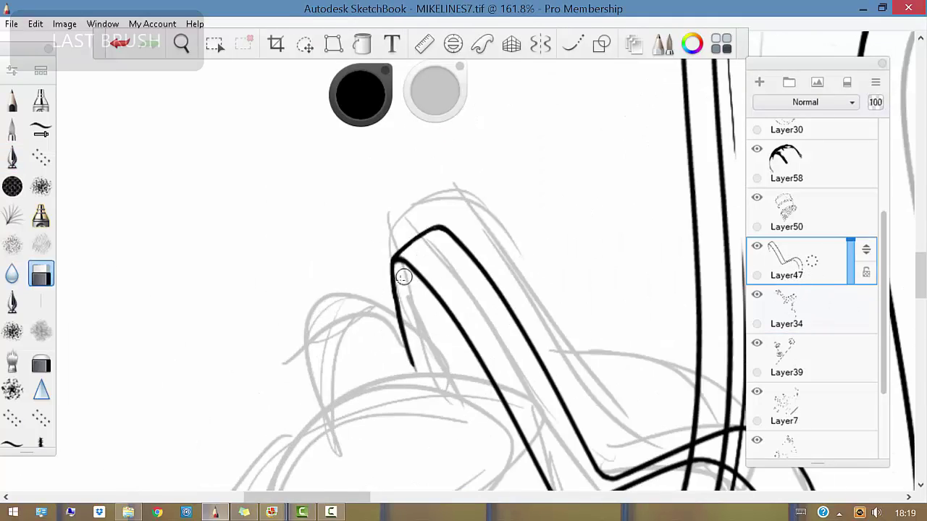
key("b")
key("b")
scroll(403, 261, "down", 5)
scroll(470, 289, "up", 5)
Re-ink the rounded lug's outer left edge on Layer58 as a solid line down to the cap
left_click(785, 163)
scroll(471, 289, "up", 2)
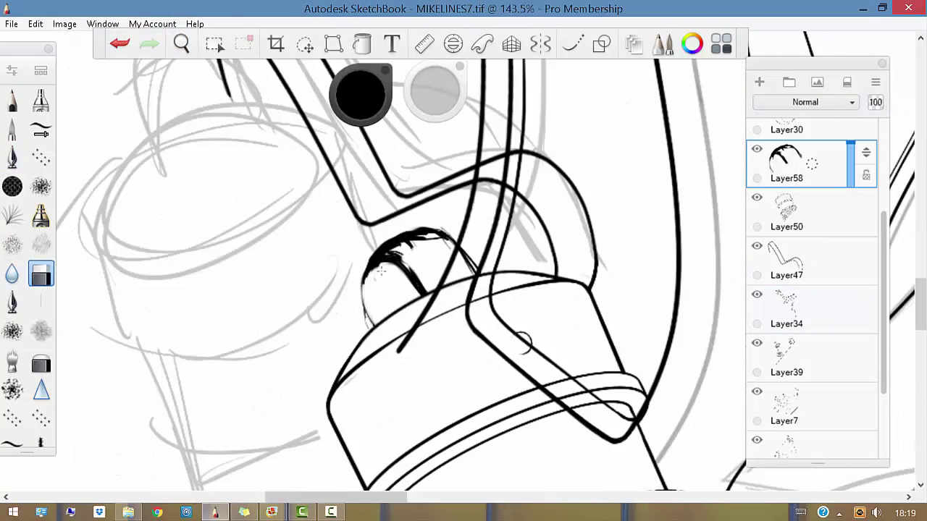
key("Tab")
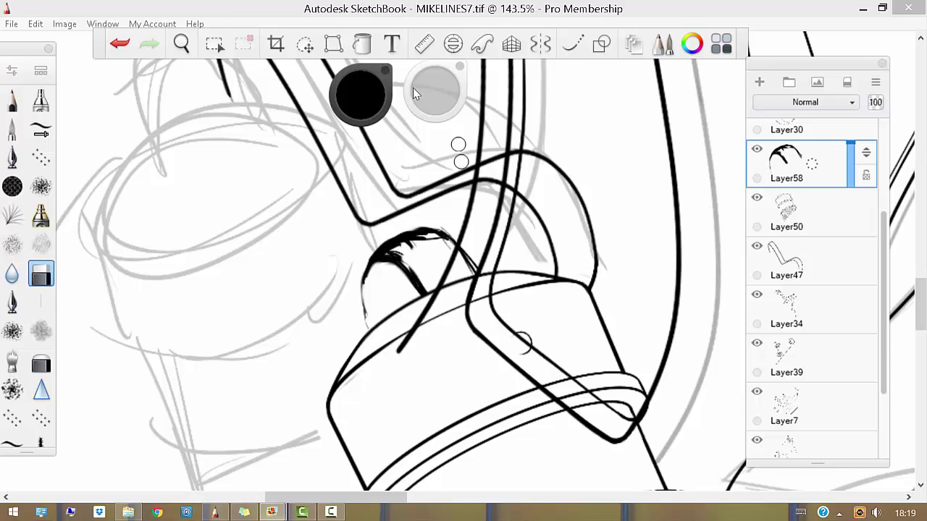
key("b")
key("b")
left_click_drag(368, 267, 365, 337)
key("b")
key("b")
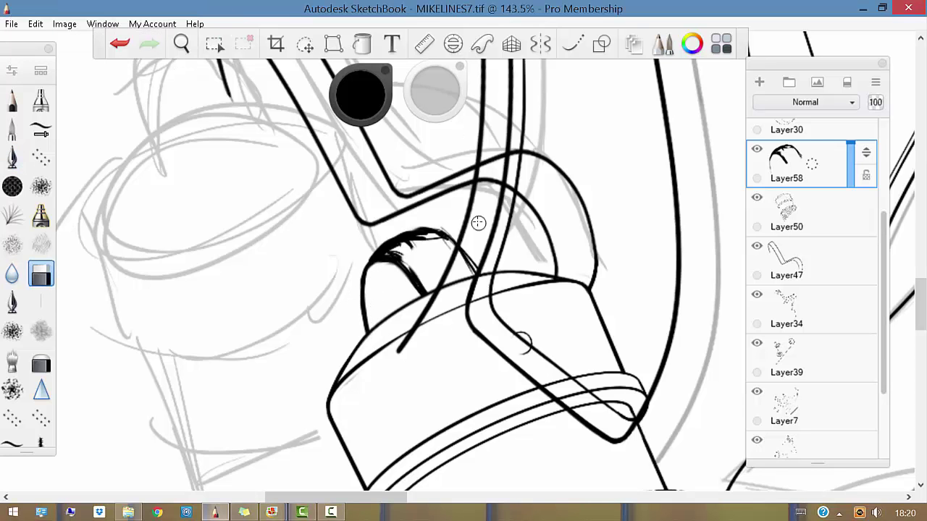
Erase the rough heavy strokes inside the rounded lug so its outer and inner arcs are single clean lines
key("b")
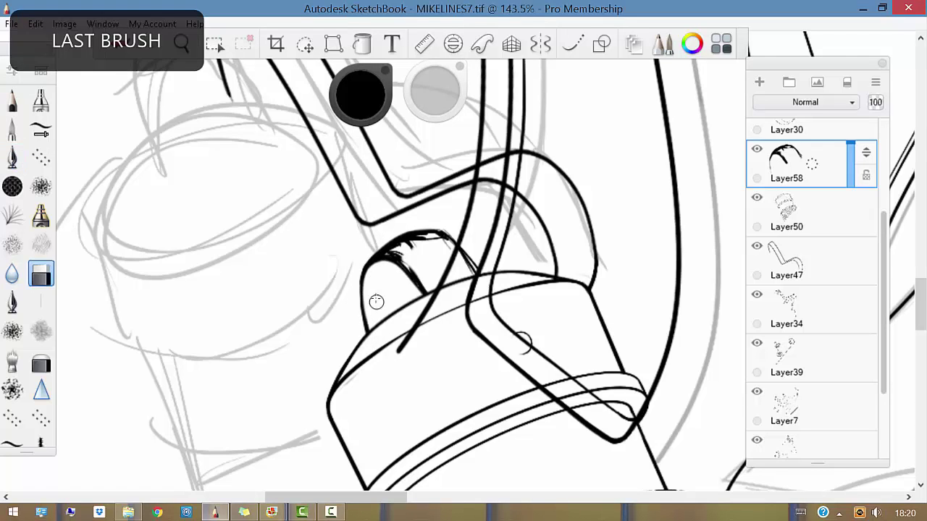
key("b")
left_click_drag(376, 301, 460, 312)
key("b")
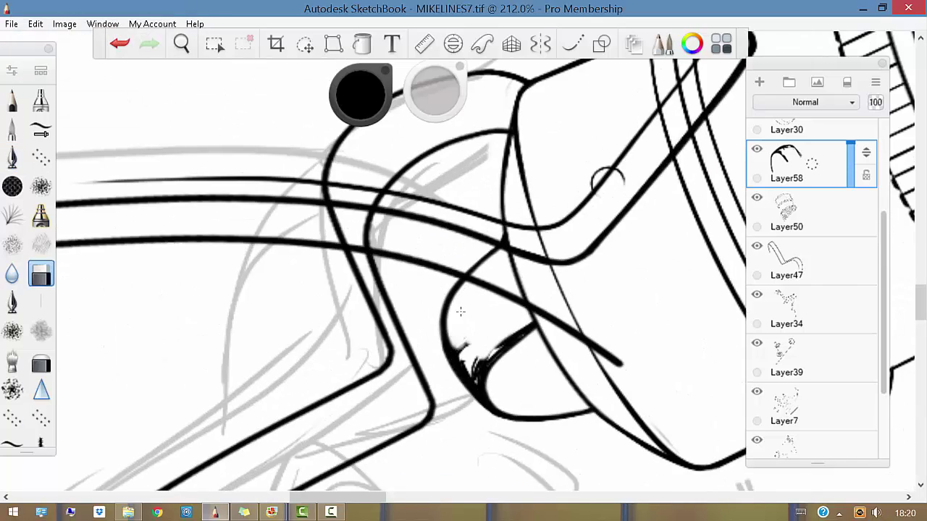
left_click_drag(477, 383, 411, 282)
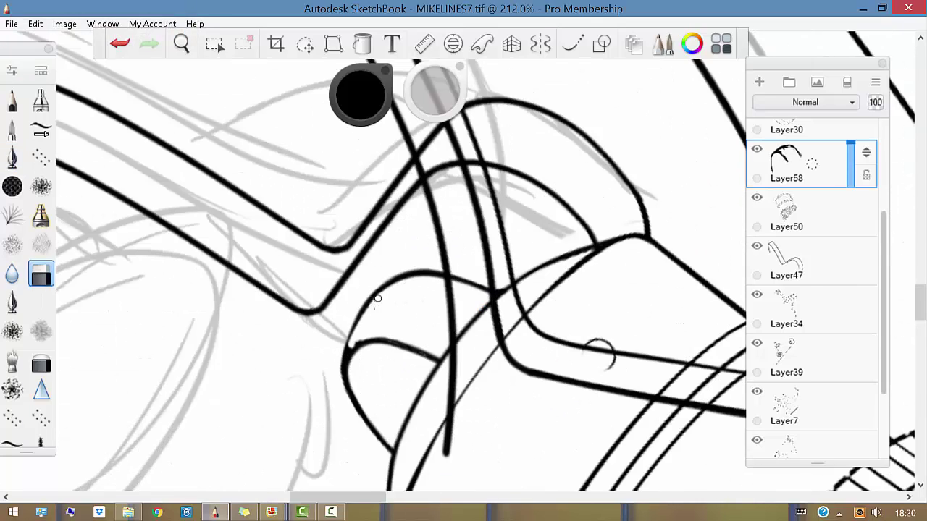
key("b")
Adjust the rounded lug's placement on the cap and merge Layer58 down into Layer50
scroll(457, 265, "down", 6)
scroll(457, 265, "up", 3)
key("v")
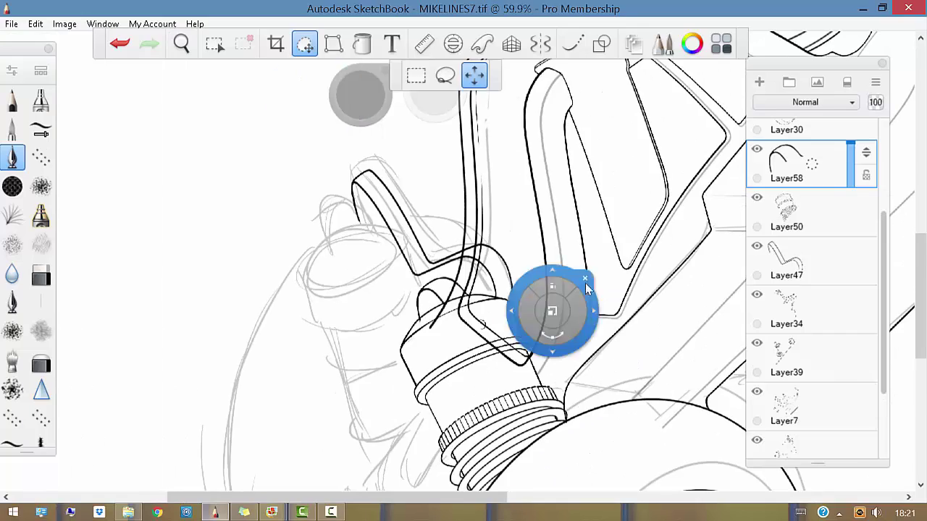
key("b")
scroll(587, 288, "up", 4)
scroll(587, 288, "down", 6)
key("ctrl+e")
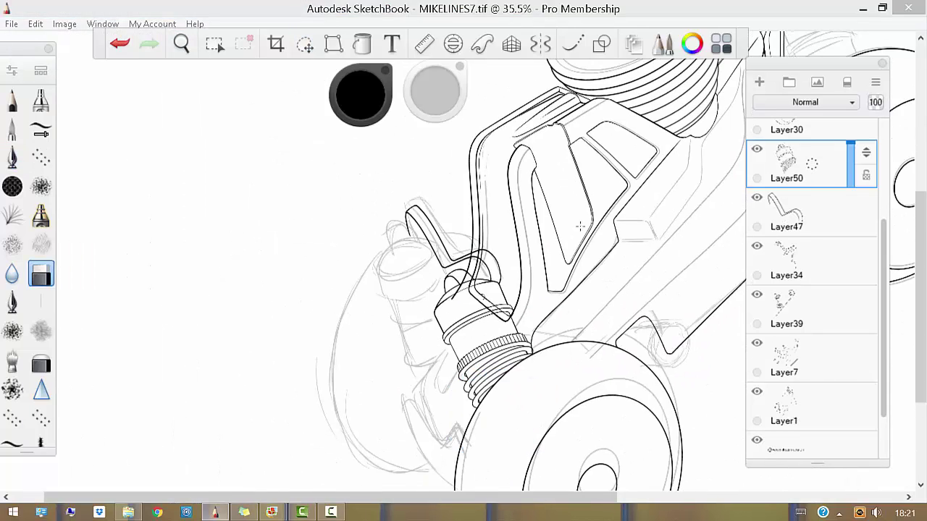
Draw a small tilted ellipse with the ellipse guide on new Layer59 and divide it with lines crossing at its centre
scroll(580, 227, "up", 3)
key("e")
key("ctrl+shift+n")
key("b")
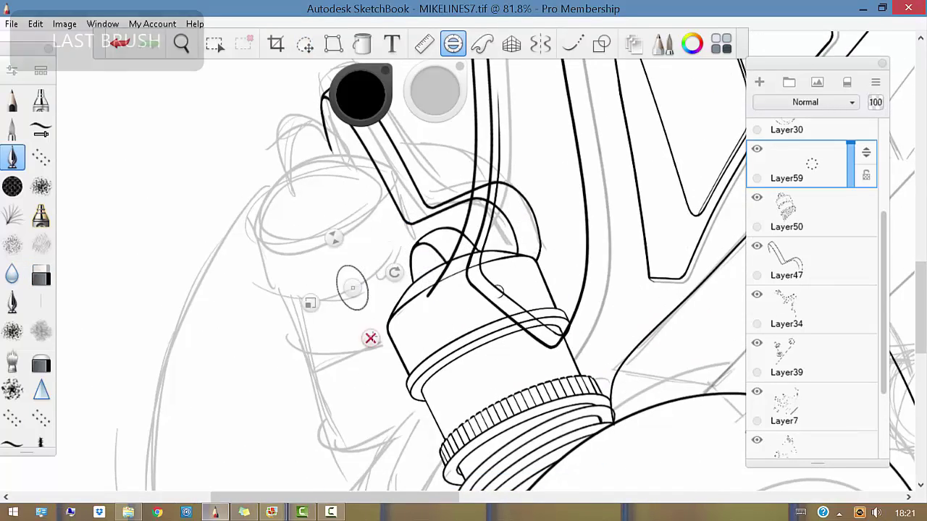
scroll(358, 297, "up", 3)
left_click_drag(340, 297, 355, 229)
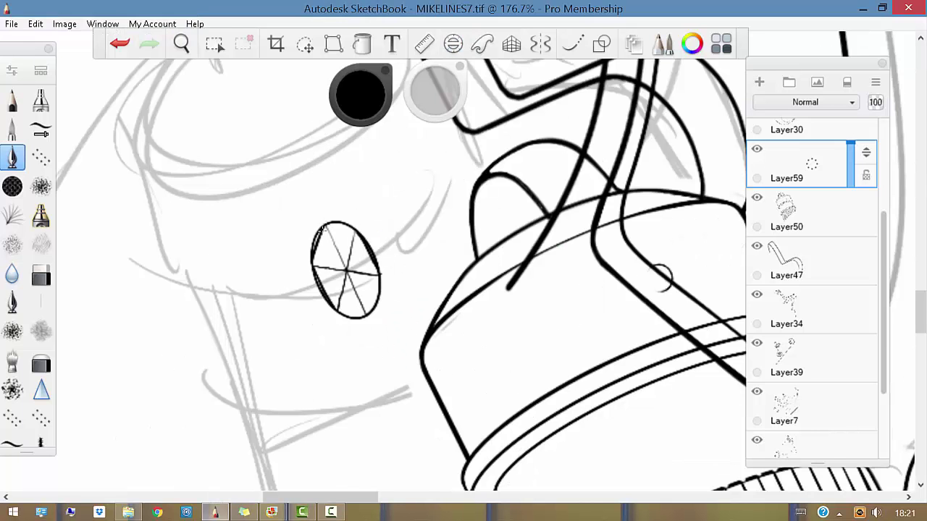
Ink straight edges between the ellipse's division points to form a hexagon, and erase the ellipse arcs and inner lines
key("b")
scroll(507, 268, "up", 2)
key("b")
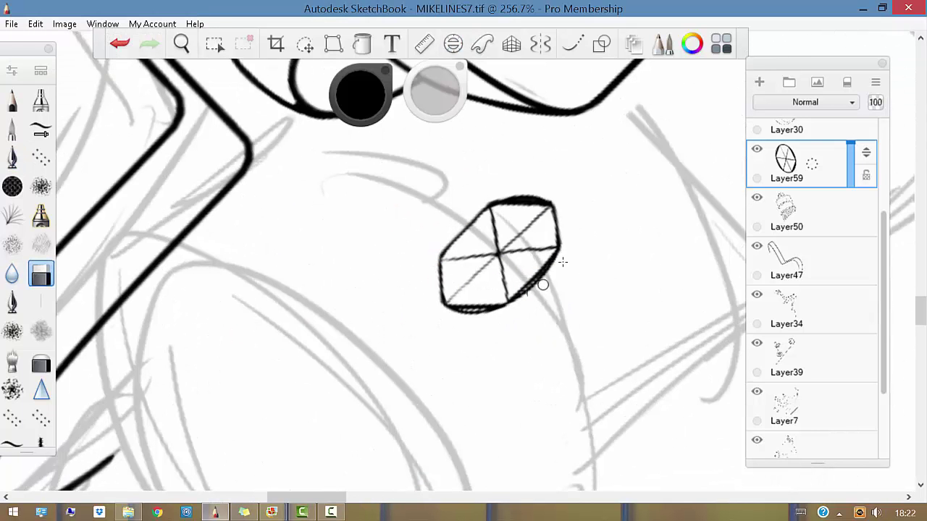
left_click_drag(563, 261, 473, 143)
key("ctrl+z")
scroll(474, 212, "up", 2)
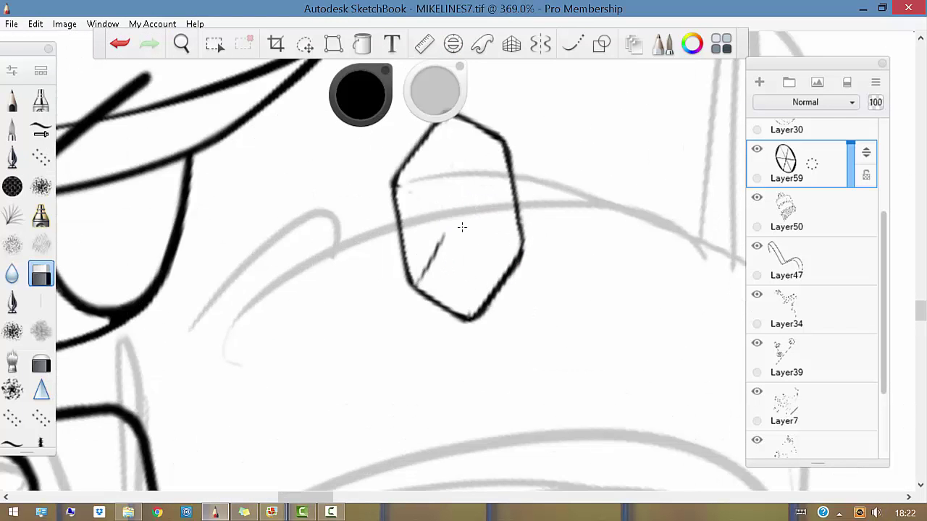
key("ctrl+z")
mouse_move(463, 227)
left_mouse_down()
mouse_move(488, 306)
mouse_move(544, 306)
mouse_move(486, 314)
left_mouse_up()
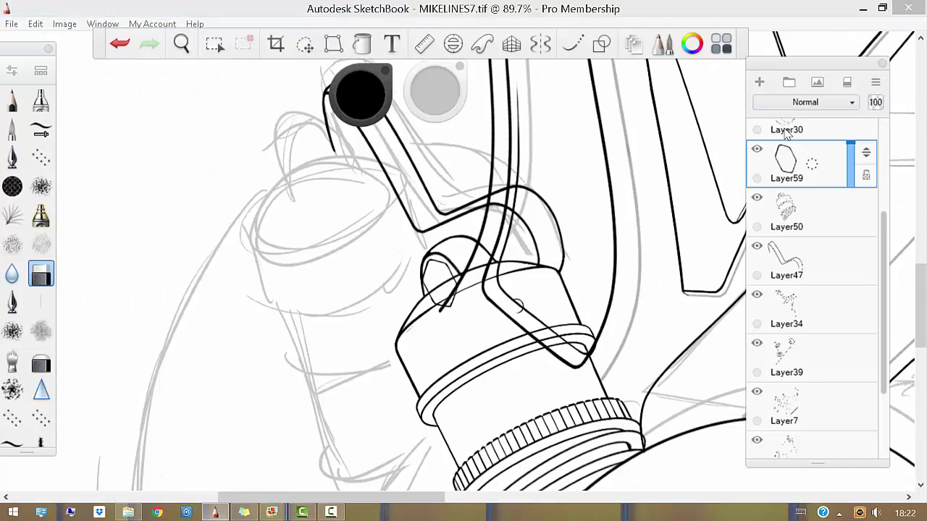
Duplicate and offset the hexagon, and draw an ellipse inside the copy with the guide while Layer50 is hidden
key("ctrl+d")
left_click(453, 43)
scroll(435, 290, "up", 2)
left_click(757, 246)
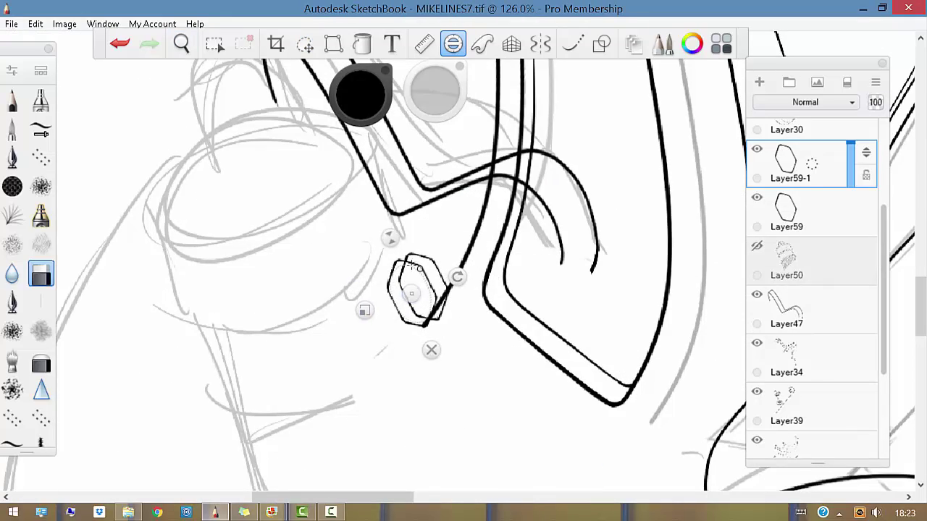
key("e")
Draw nested ellipses for the bolt's round end in front of the hexagons with the ellipse guide on new Layer60
key("ctrl+shift+n")
key("ctrl+z")
mouse_move(409, 257)
left_mouse_down()
mouse_move(434, 322)
mouse_move(422, 327)
left_mouse_up()
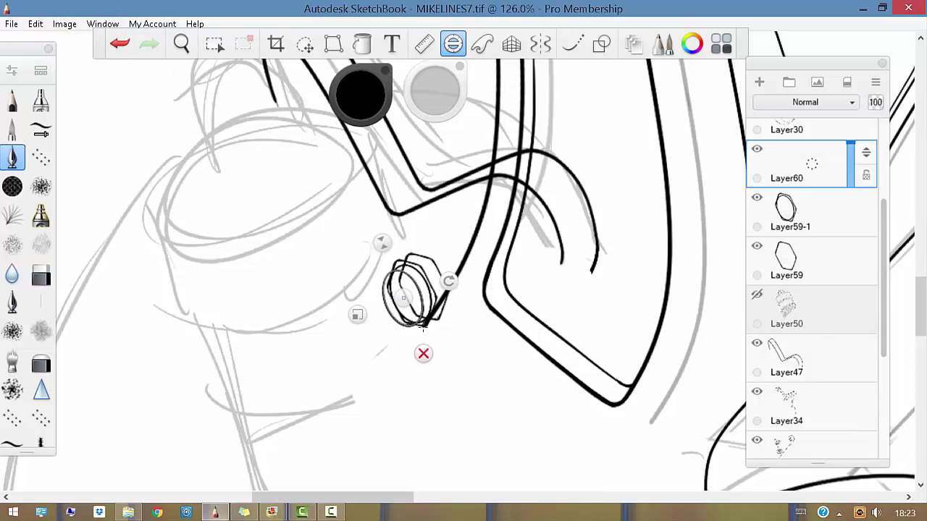
left_click_drag(364, 313, 362, 311)
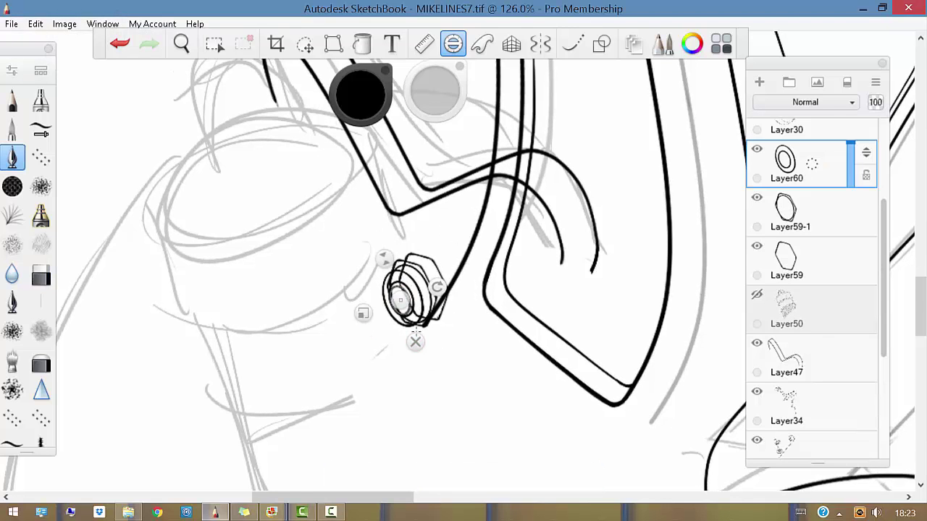
key("Escape")
Erase the parts of both hexagon outlines that lie hidden behind the bolt's round front rings
scroll(421, 316, "up", 4)
key("e")
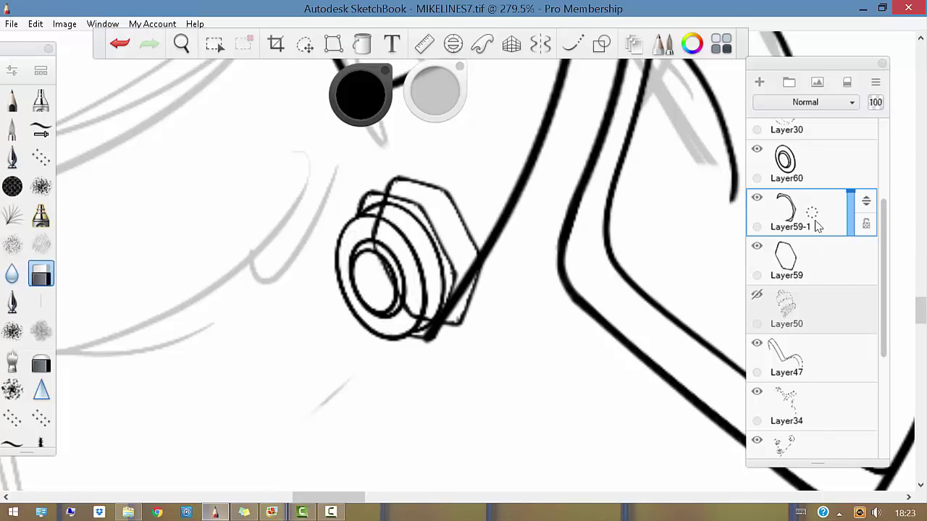
key("ctrl+z")
key("ctrl+z")
key("ctrl+z")
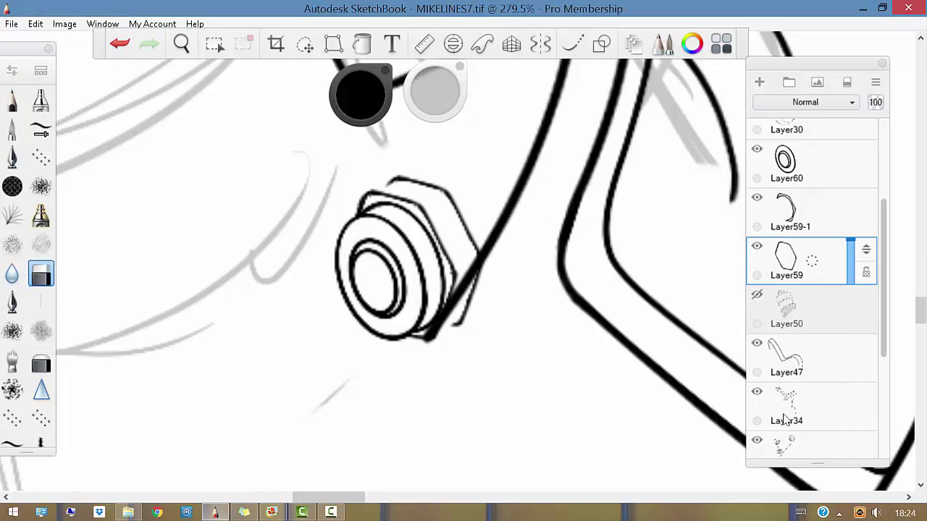
Ink the corner edges joining the two hexagons, and thin the inner lines of the nut merged on Layer59
scroll(786, 418, "down", 1)
key("e")
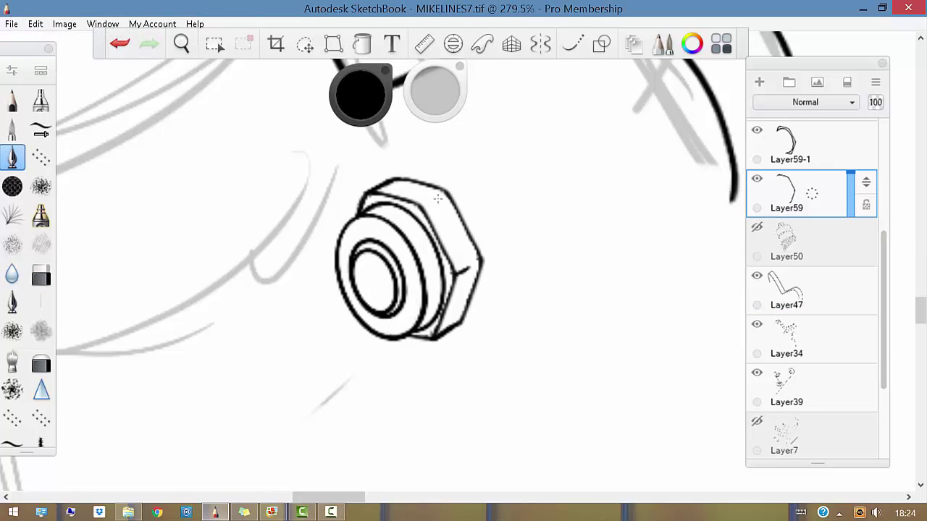
key("e")
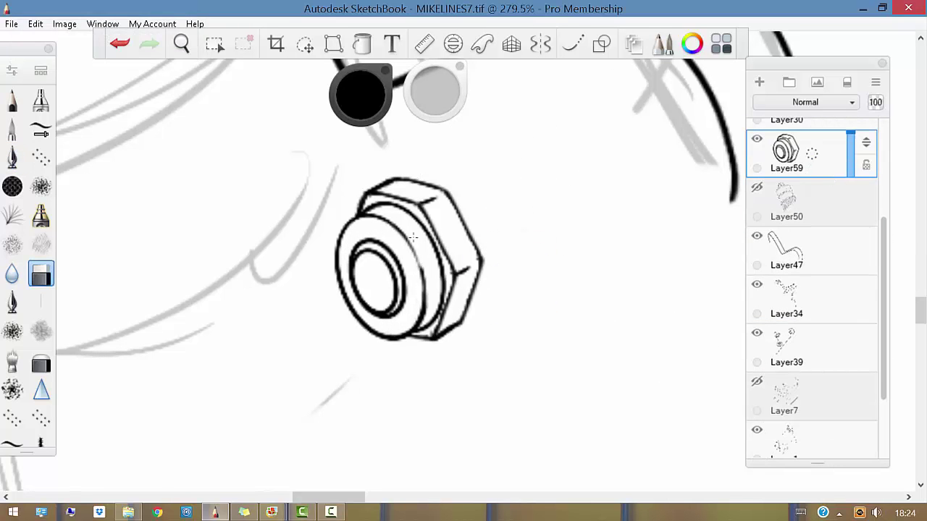
key("e")
key("e")
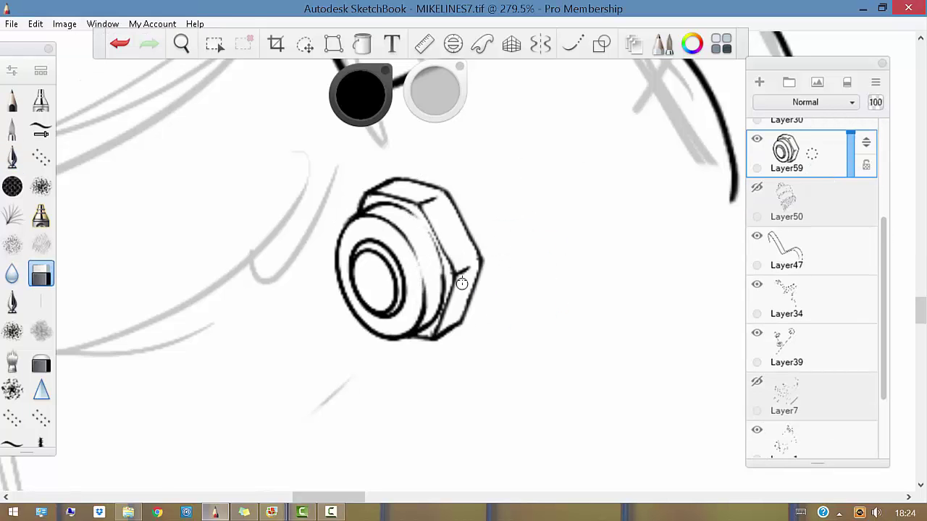
Keep a hidden duplicate of the nut layer, and erase overlapping lines between nut, lug and cylinder cap on Layer59 and Layer50
scroll(461, 283, "down", 5)
key("ctrl+v")
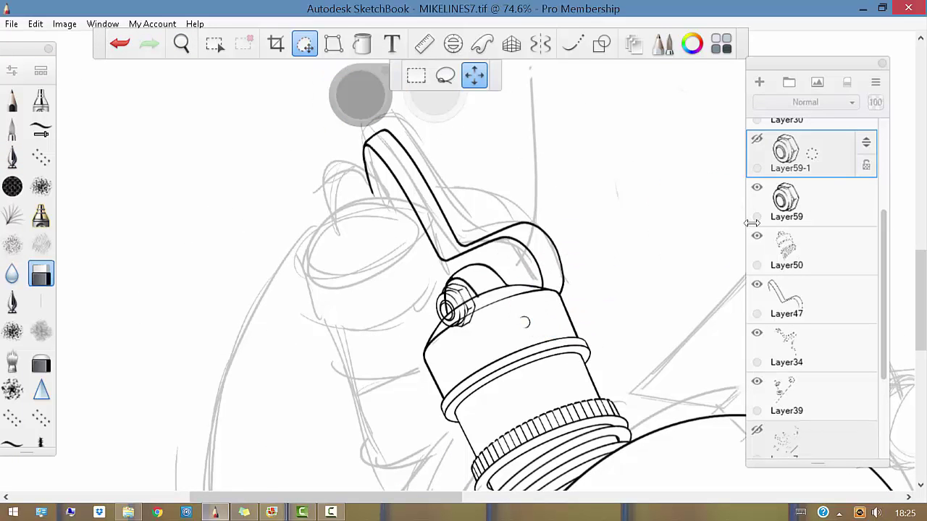
left_click(768, 207)
scroll(478, 319, "up", 4)
left_click(786, 250)
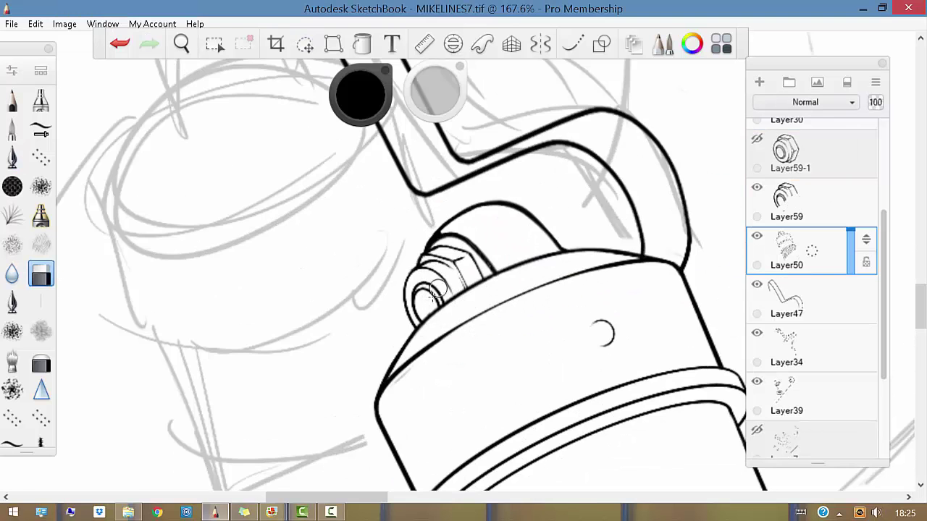
Redraw the bracket's inner bend on Layer47 closer to its outer edge and erase the old inner curve
scroll(434, 289, "down", 3)
left_click(785, 299)
key("e")
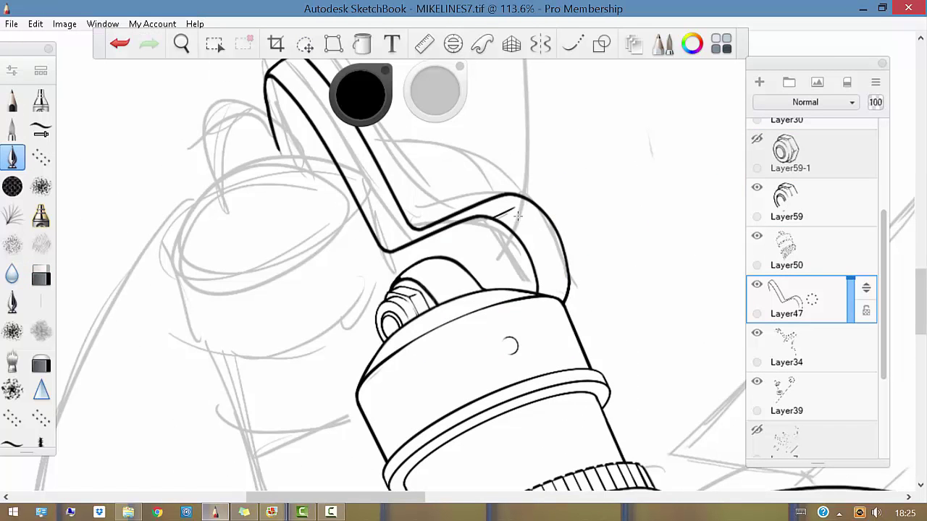
scroll(511, 346, "up", 3)
key("e")
key("e")
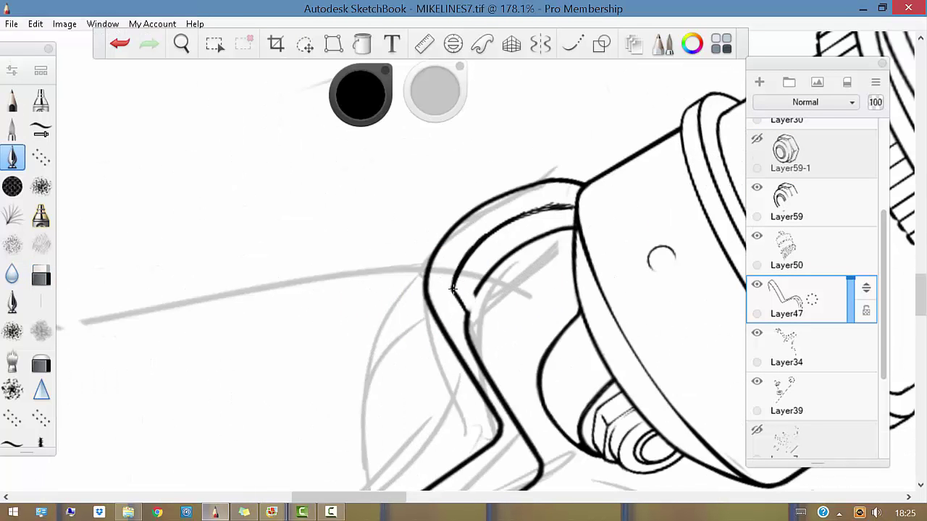
key("e")
scroll(526, 341, "down", 5)
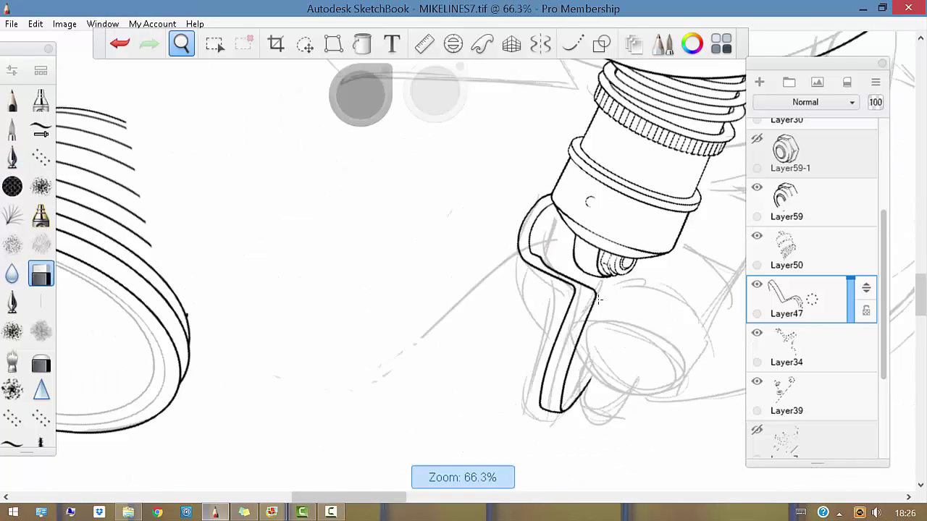
Ink a straight inner edge from the bracket bend's corner to the lug and close off the flange above the cylinder cap
scroll(527, 340, "up", 5)
key("e")
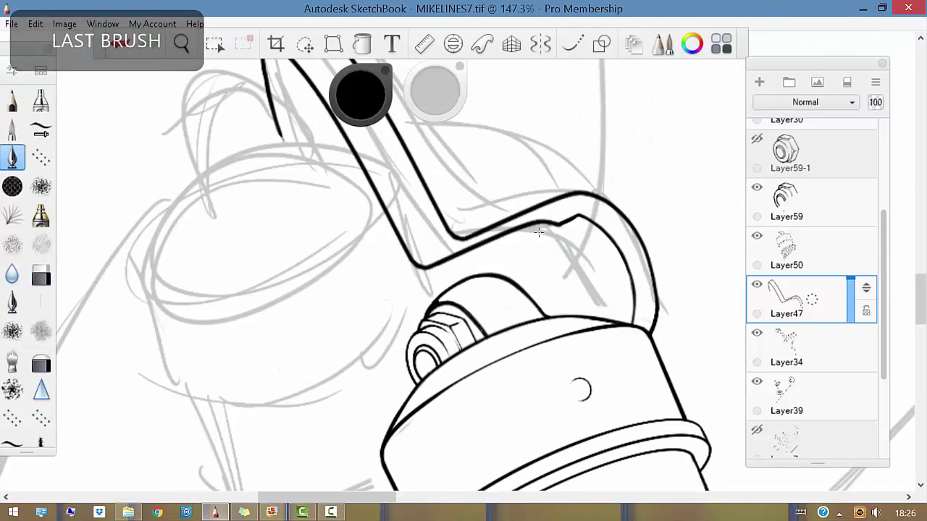
key("e")
key("e")
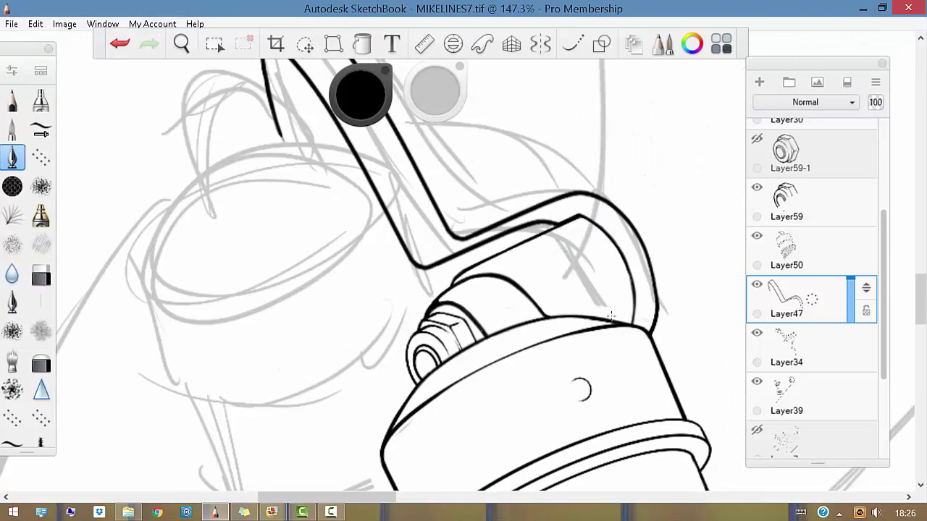
key("e")
key("e")
key("e")
Place a copy of the complete nut inside the bracket bend on Layer59-1, keeping another hidden duplicate above it
scroll(584, 311, "down", 3)
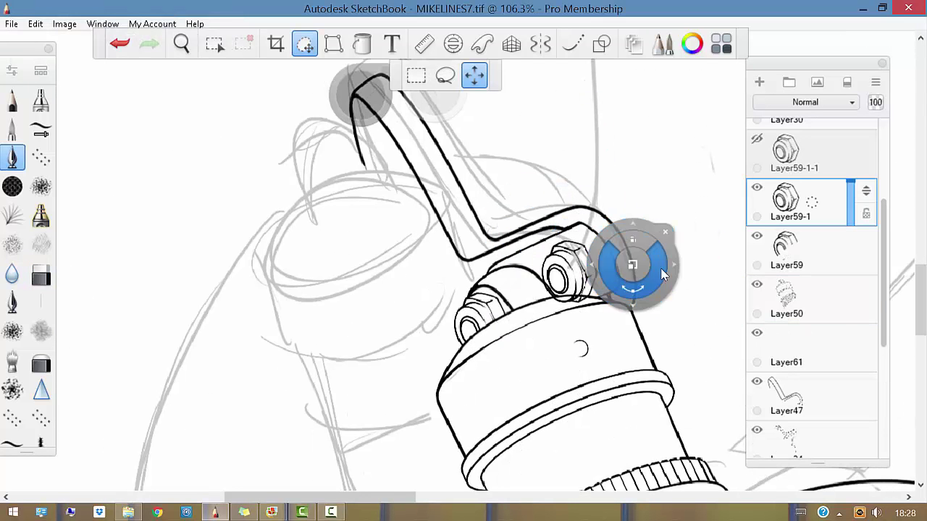
key("Escape")
scroll(558, 279, "up", 2)
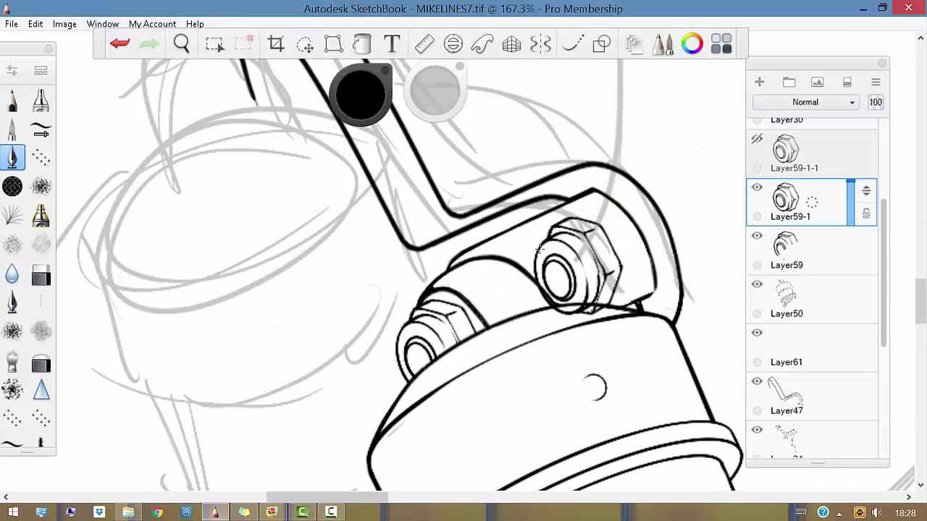
scroll(560, 301, "down", 2)
scroll(558, 265, "up", 3)
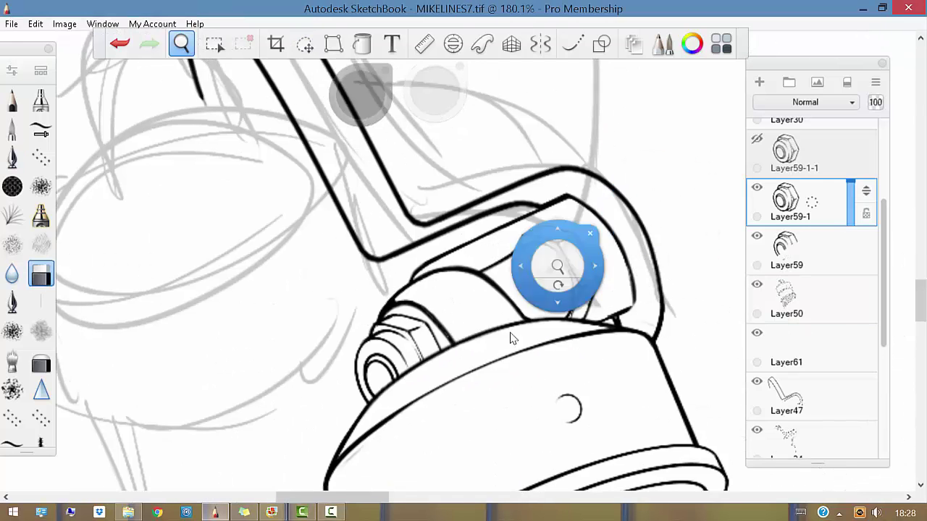
Erase the second nut's round front rings and ink a curved neck joining its hexagon to the lug
key("e")
key("e")
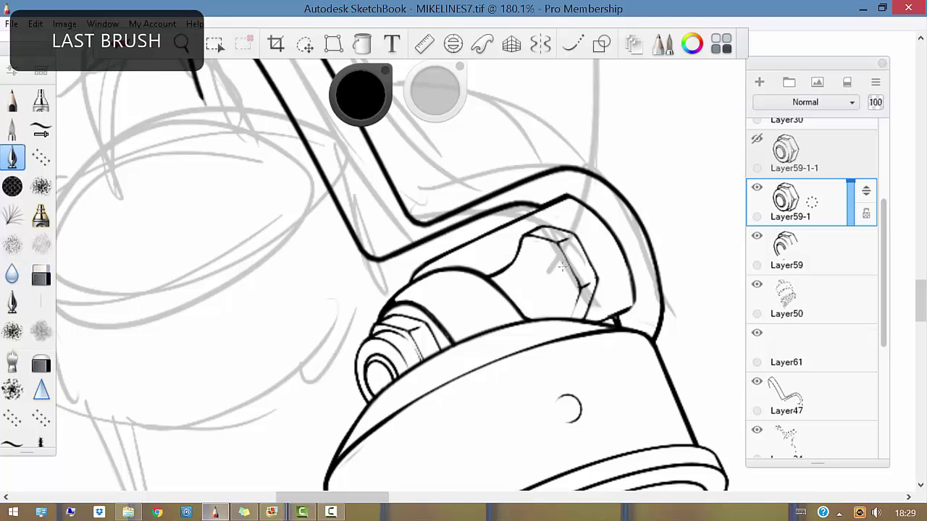
key("e")
key("e")
key("e")
scroll(571, 293, "up", 3)
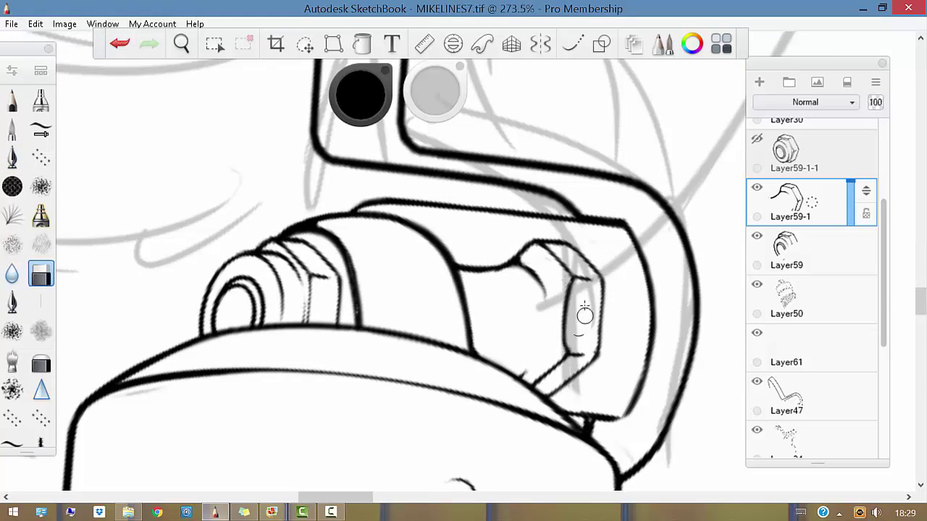
mouse_move(582, 310)
left_mouse_down()
mouse_move(457, 263)
mouse_move(449, 345)
mouse_move(542, 387)
mouse_move(559, 331)
mouse_move(548, 369)
mouse_move(478, 353)
left_mouse_up()
key("ctrl+z")
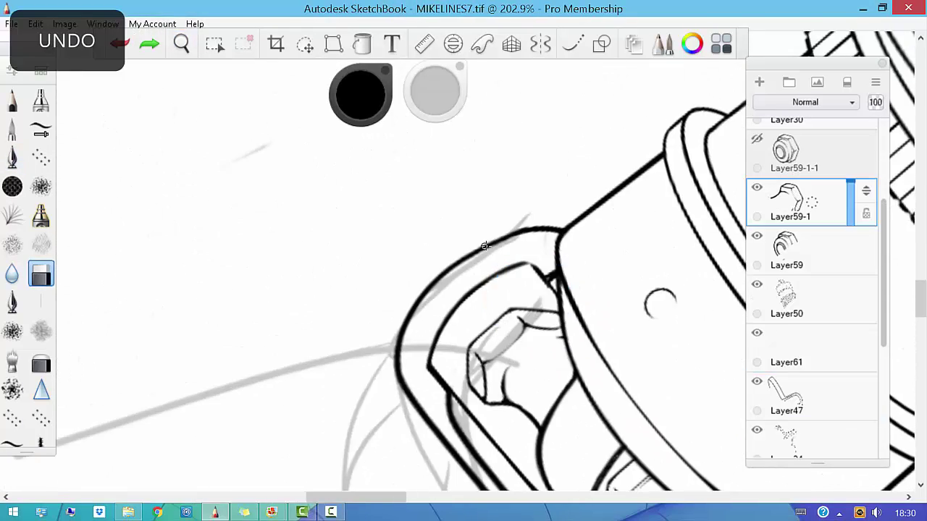
Re-ink the bracket's inner curved edge on Layer47 as one clean line up to the flange corner
key("b")
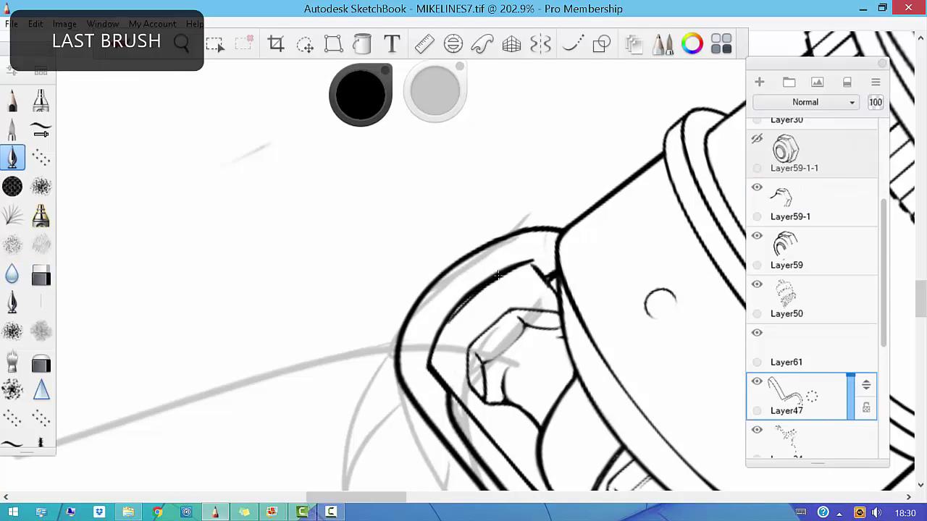
key("b")
key("b")
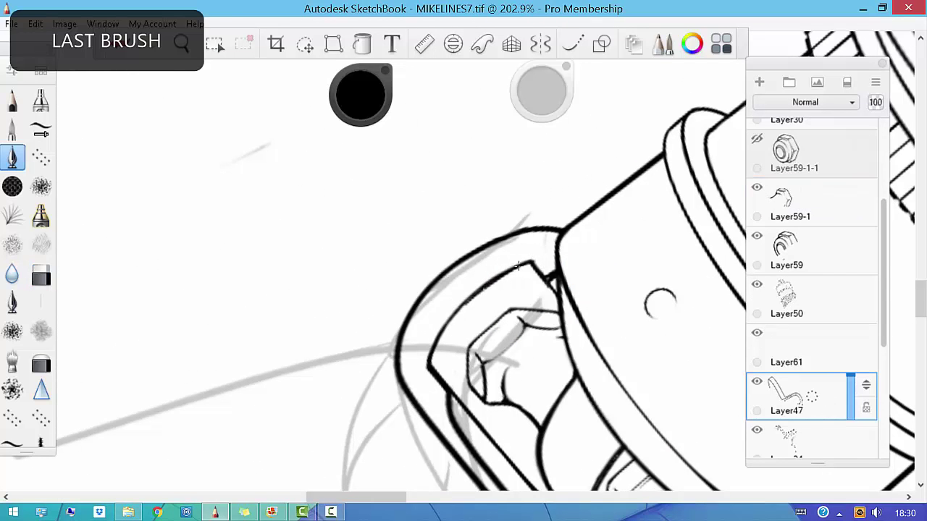
key("b")
On new Layer63, draw a smaller tilted ellipse on top of the neighbouring cylinder's cap with the ellipse guide
scroll(518, 267, "down", 4)
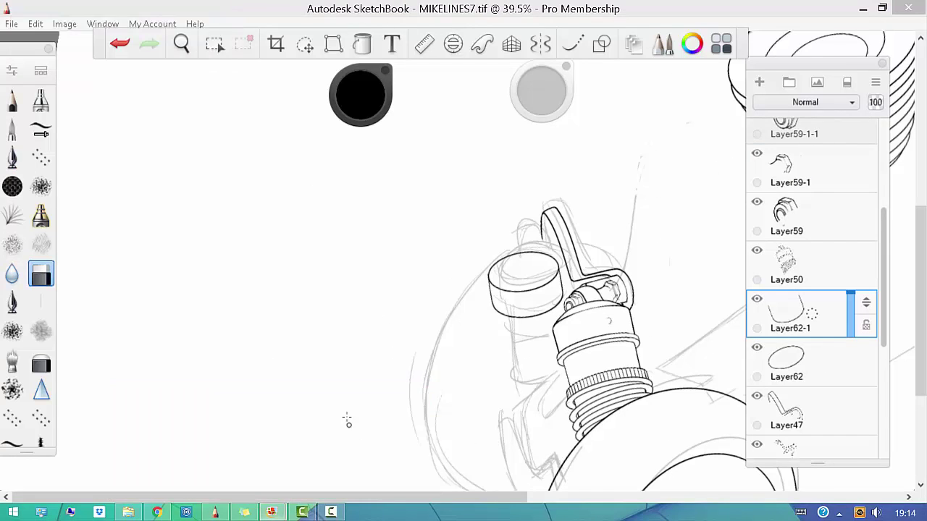
key("ctrl+shift+n")
scroll(550, 239, "up", 3)
left_click(453, 44)
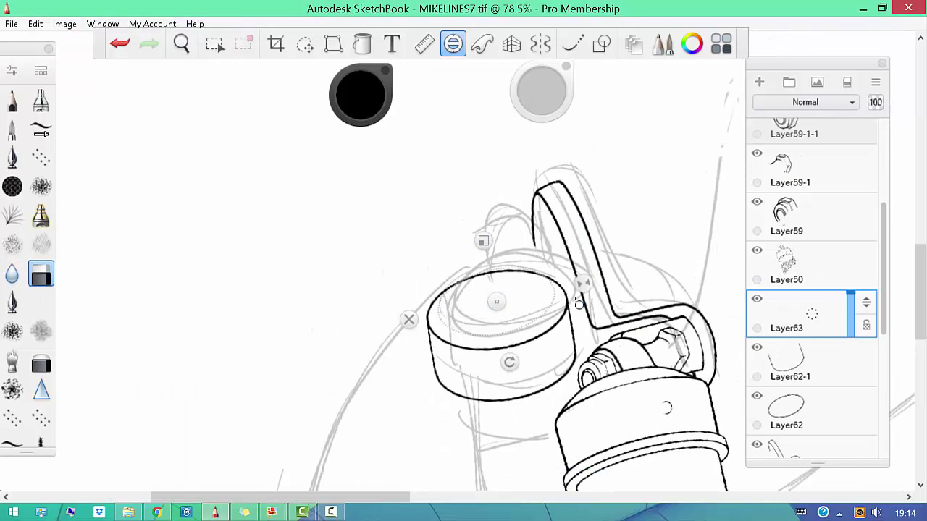
scroll(555, 395, "down", 1)
scroll(495, 302, "up", 2)
key("b")
left_click_drag(520, 351, 475, 278)
left_click_drag(512, 375, 487, 312)
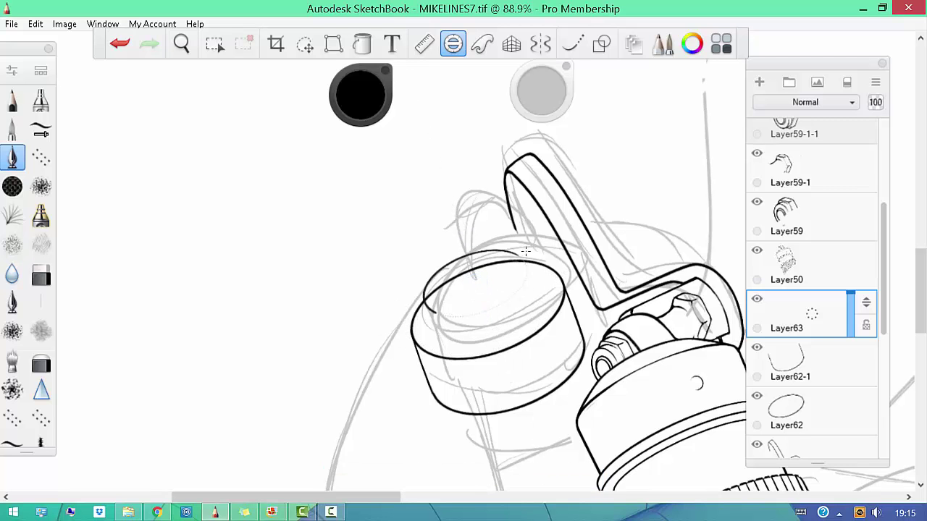
key("ctrl+z")
left_click_drag(434, 289, 536, 276)
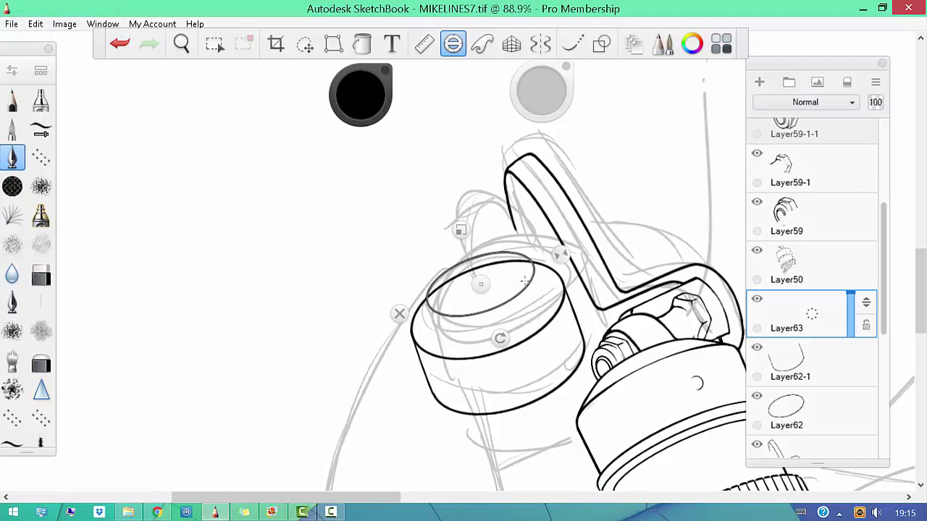
key("ctrl+z")
left_click_drag(435, 289, 536, 276)
Ink the sloping edges between the cap's two ellipses and erase the hidden back part of the larger ellipse on Layer62
key("space")
left_click_drag(411, 364, 500, 199)
key("b")
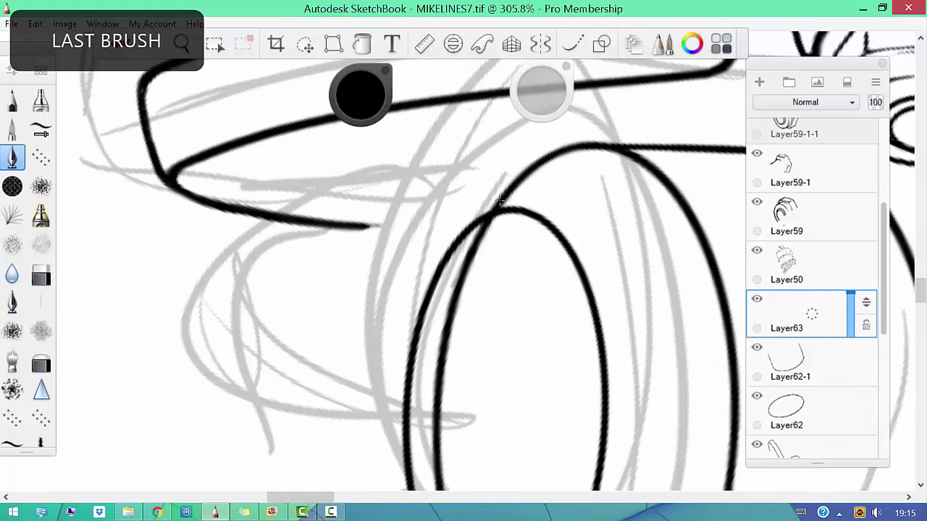
key("e")
left_click(786, 409)
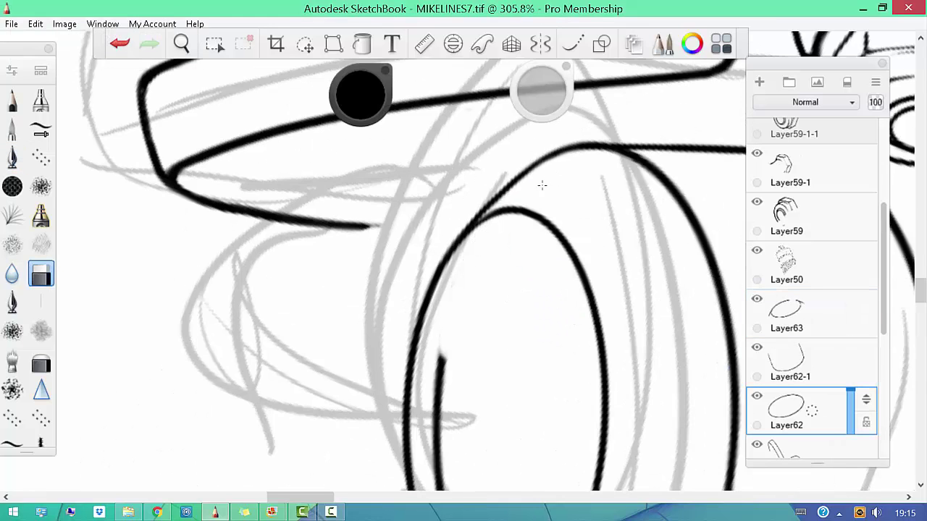
mouse_move(543, 182)
left_mouse_down()
mouse_move(348, 257)
mouse_move(614, 323)
mouse_move(484, 288)
left_mouse_up()
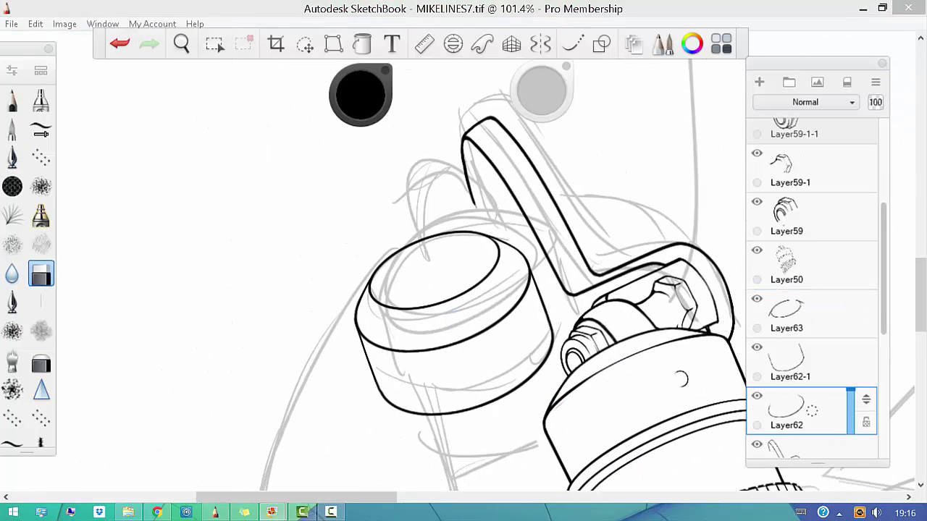
Add Layer64 and try roughing out a narrow ridge freehand across the cap's top ellipse
key("ctrl+shift+n")
key("e")
left_click(351, 299)
key("b")
mouse_move(491, 235)
left_mouse_down()
mouse_move(386, 290)
mouse_move(498, 241)
left_mouse_up()
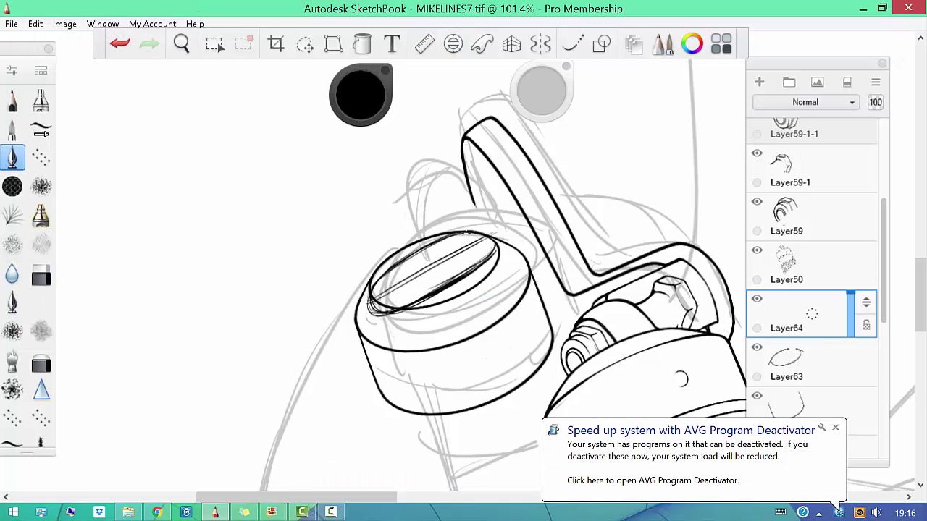
key("b")
left_click_drag(377, 304, 478, 243)
key("b")
key("b")
key("b")
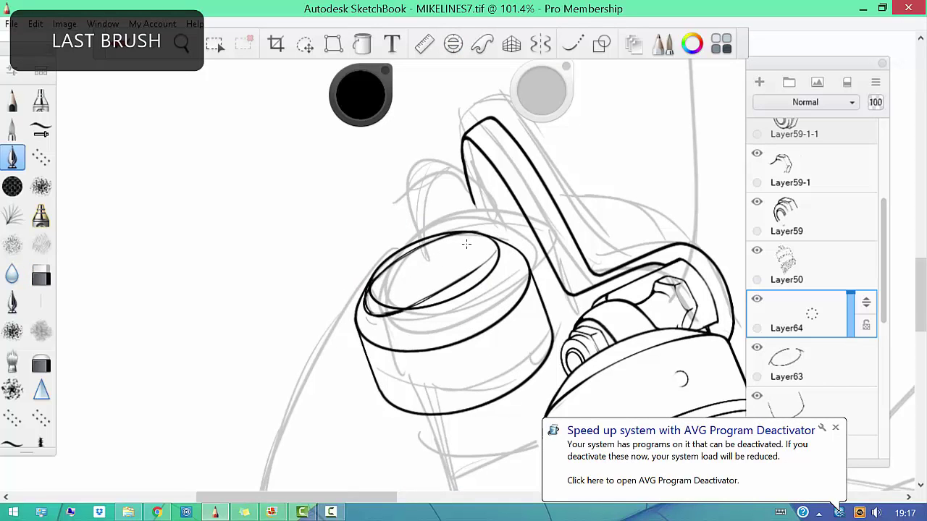
Draw a narrow ellipse across the cap's top face on Layer64 with the ellipse guide and trim its overlapping ends
key("e")
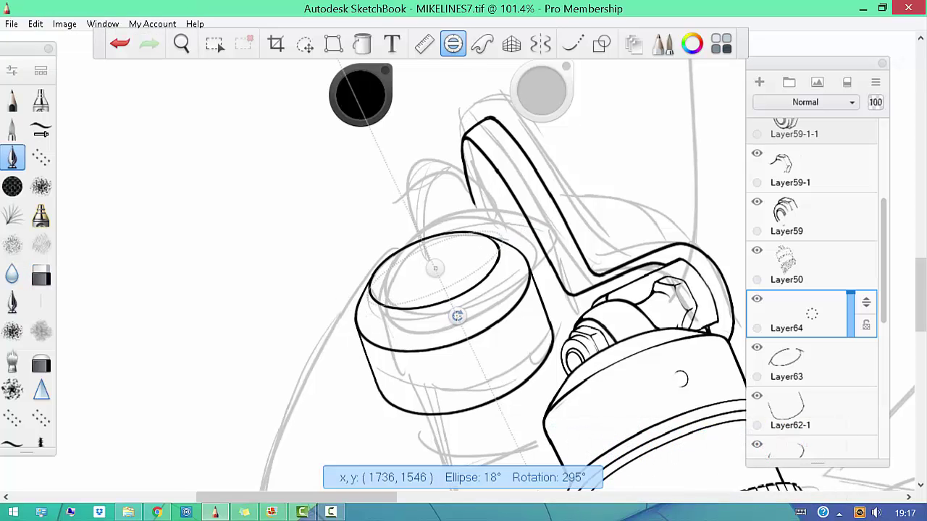
left_click_drag(371, 290, 499, 250)
key("b")
scroll(522, 228, "up", 3)
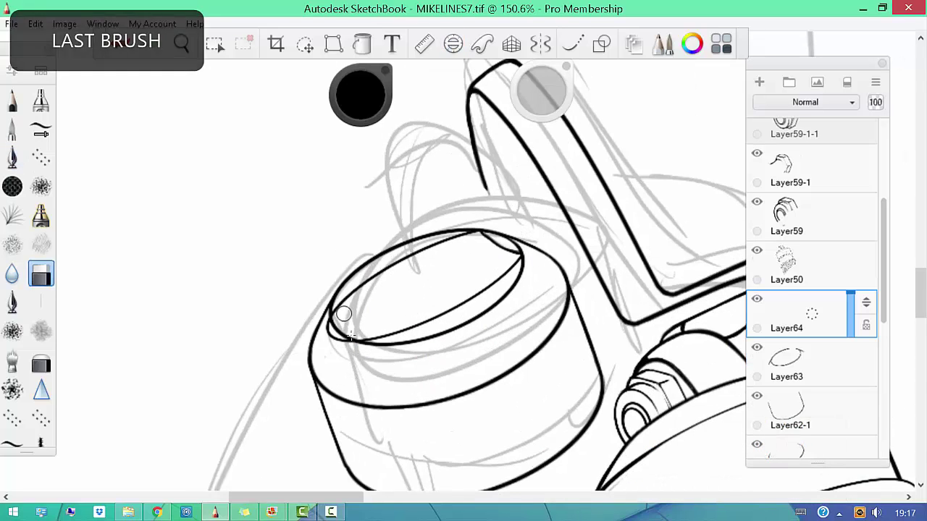
scroll(445, 356, "down", 2)
left_click(797, 362)
scroll(525, 235, "up", 4)
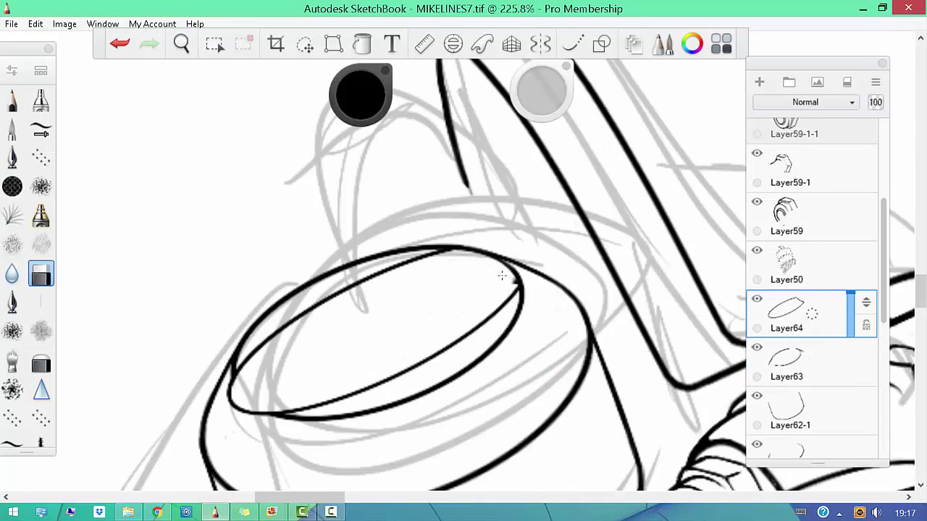
Rough in paired arches for a raised knob on the cap's top on Layer65, adjusting their position with the transform tool
scroll(518, 279, "down", 5)
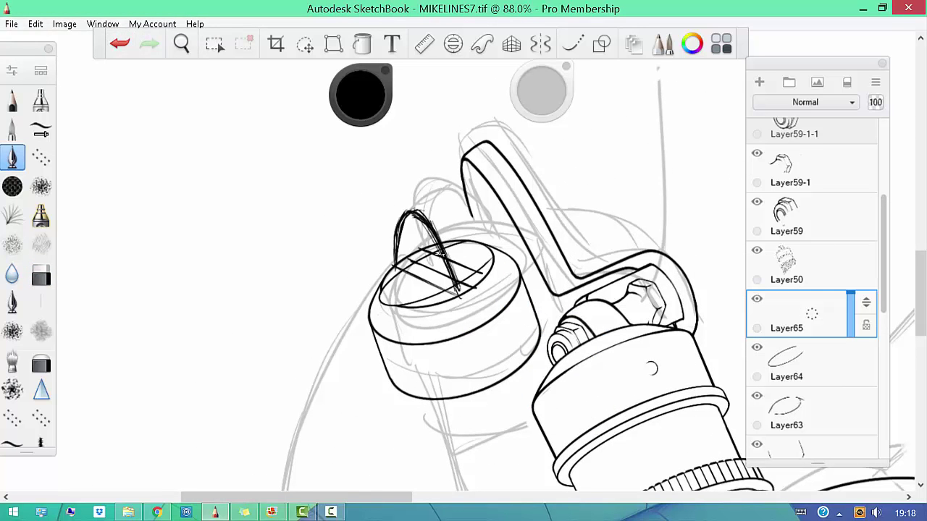
key("v")
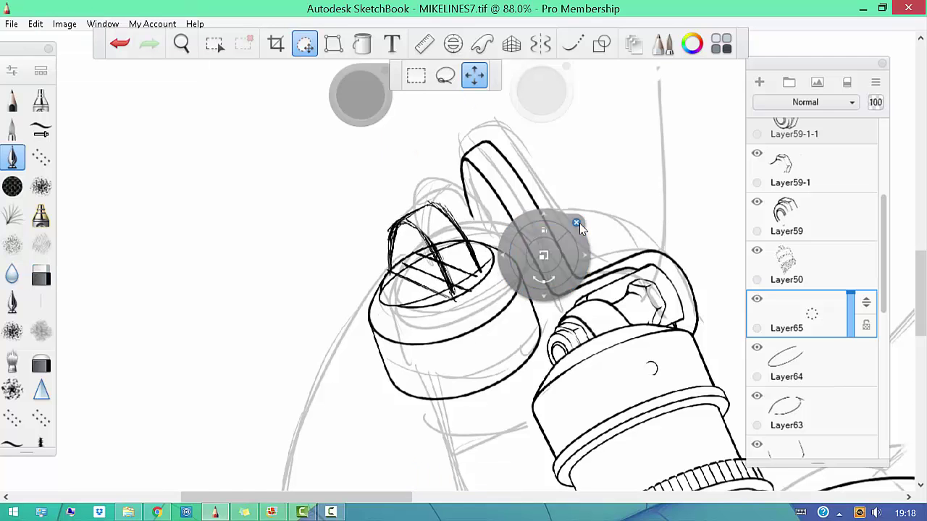
left_click(576, 223)
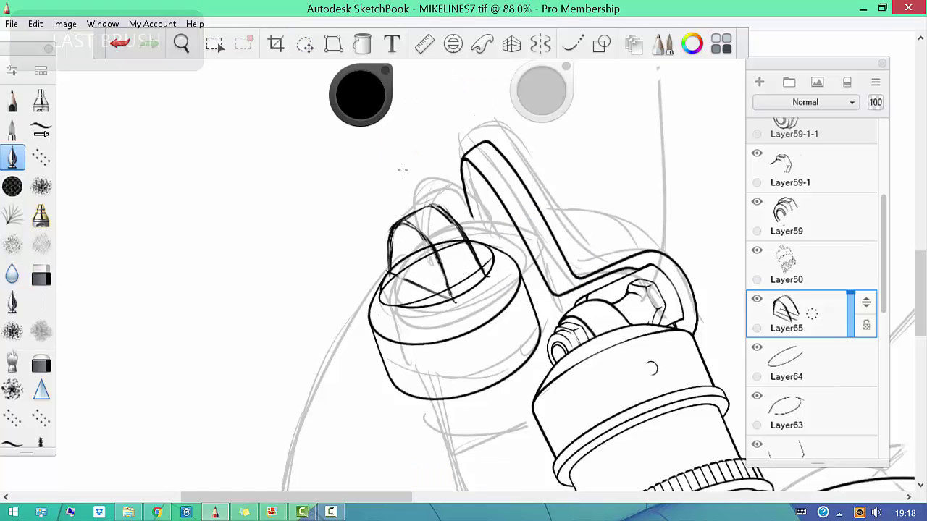
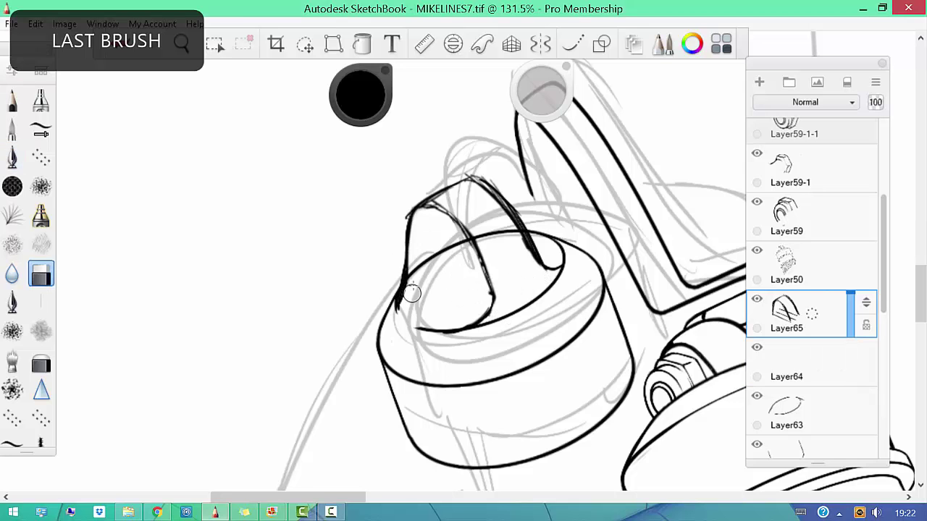
Ink over the knob's rough arches on Layer65, giving them curved feet that meet the cap's top ellipse
mouse_move(422, 219)
left_mouse_down()
mouse_move(392, 269)
mouse_move(435, 229)
mouse_move(499, 307)
left_mouse_up()
key("b")
key("b")
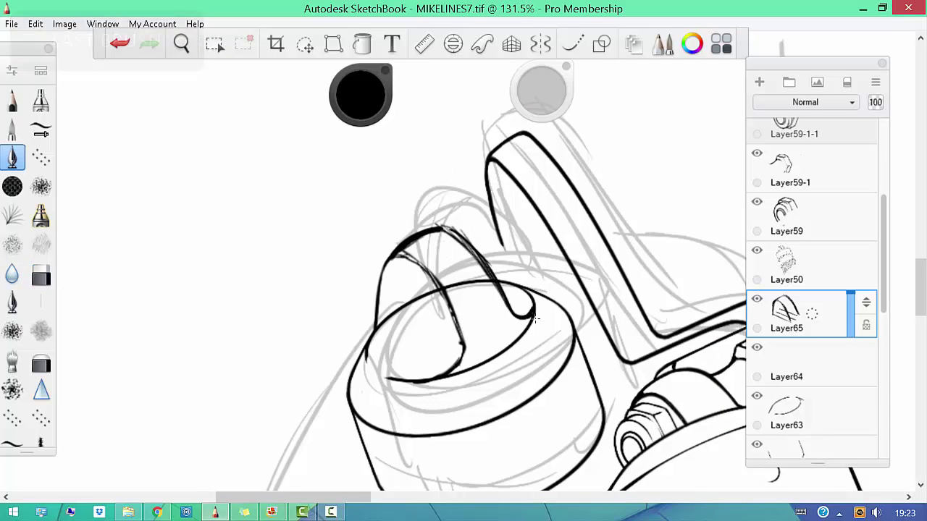
left_click_drag(429, 273, 457, 347)
key("b")
key("space")
mouse_move(455, 414)
left_mouse_down()
mouse_move(531, 341)
mouse_move(490, 280)
left_mouse_up()
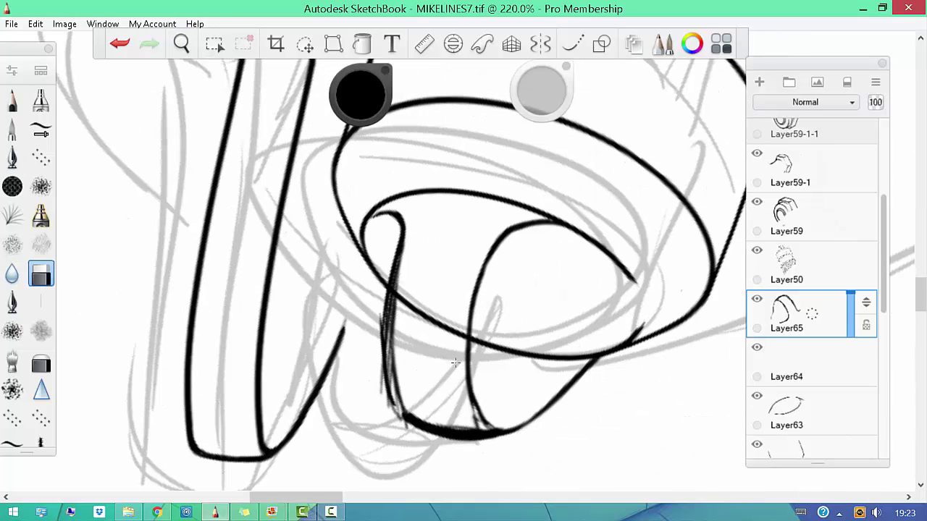
Clean the knob's side and crown outlines on Layer65 into smooth single lines, erasing the stray rough strokes
key("space")
mouse_move(395, 261)
left_mouse_down()
mouse_move(497, 365)
mouse_move(294, 313)
left_mouse_up()
key("b")
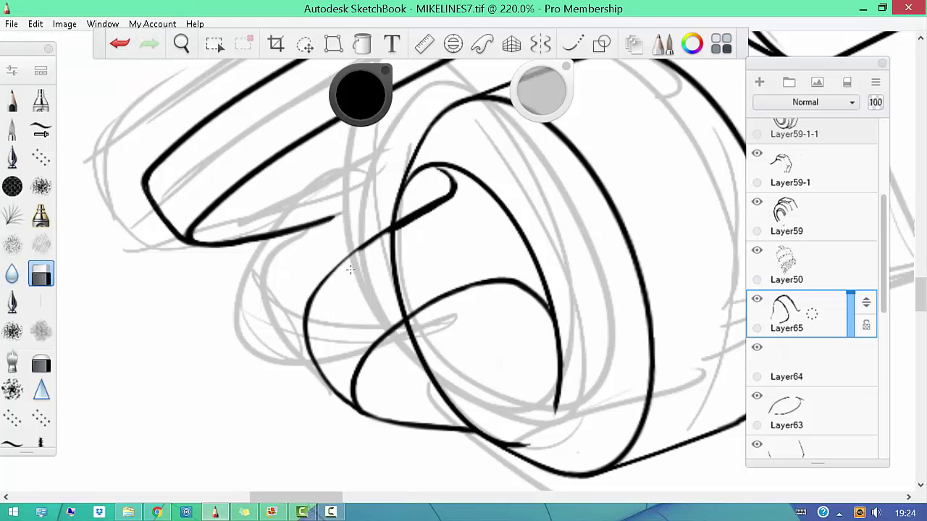
key("space")
key("b")
mouse_move(522, 244)
left_mouse_down()
mouse_move(464, 341)
mouse_move(551, 252)
mouse_move(571, 321)
mouse_move(403, 265)
left_mouse_up()
Erase the parts of the cap's top ellipse on Layer63 that the knob covers, and tidy the lines where they meet
left_click(797, 409)
key("space")
key("b")
key("b")
key("space")
key("b")
key("space")
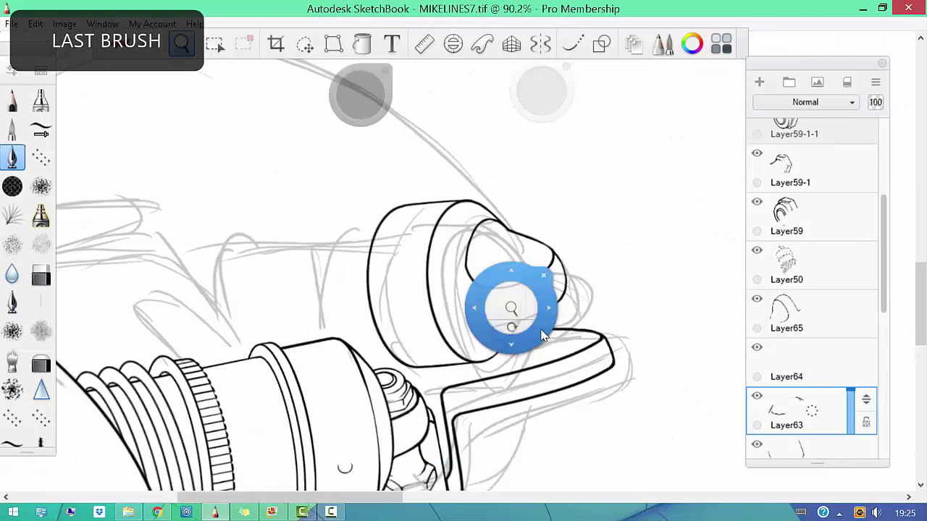
Place the hex nut from Layer59-1-1 on the front face of the cap's raised knob with the transform tool
mouse_move(503, 311)
left_mouse_down()
mouse_move(521, 272)
mouse_move(500, 137)
left_mouse_up()
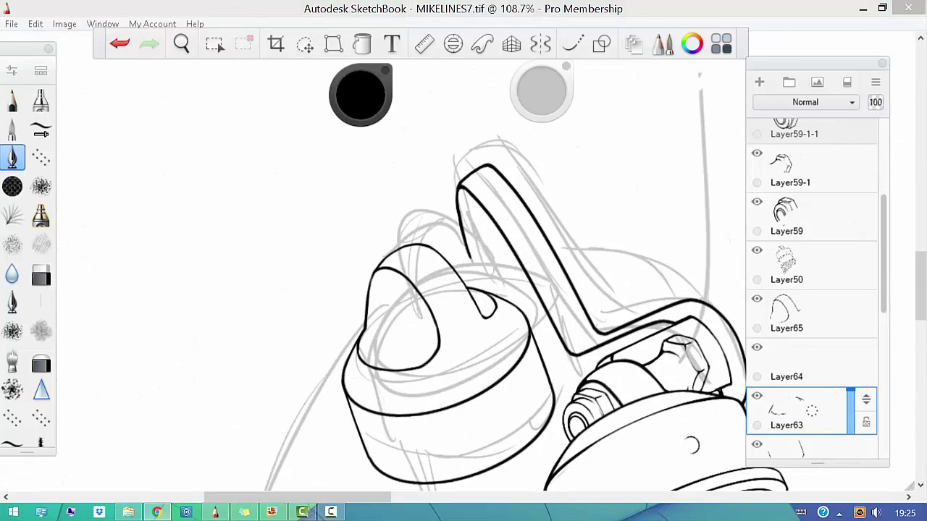
scroll(463, 290, "down", 5)
left_click(794, 134)
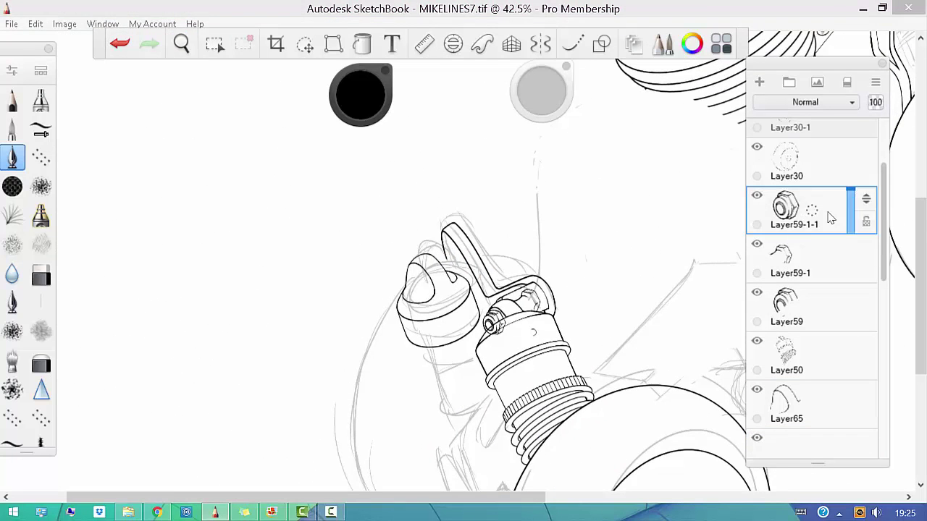
key("v")
scroll(614, 308, "up", 3)
left_click(614, 310)
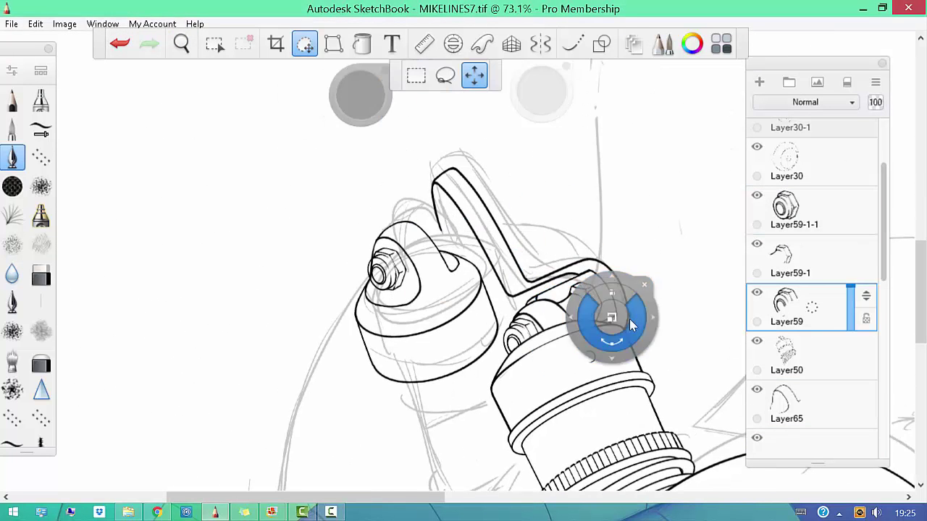
left_click(654, 281)
key("v")
scroll(554, 286, "up", 3)
Erase the knob's outline where the nut covers it on Layer65, and fine-tune the nut's position on Layer59-1-1
key("b")
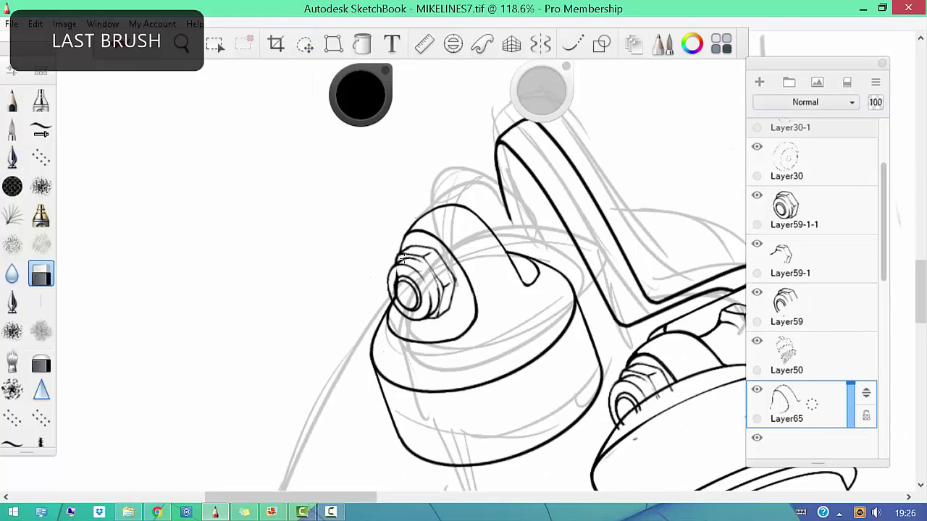
scroll(811, 290, "down", 2)
left_click(797, 382)
left_click(797, 196)
left_click(795, 189)
key("v")
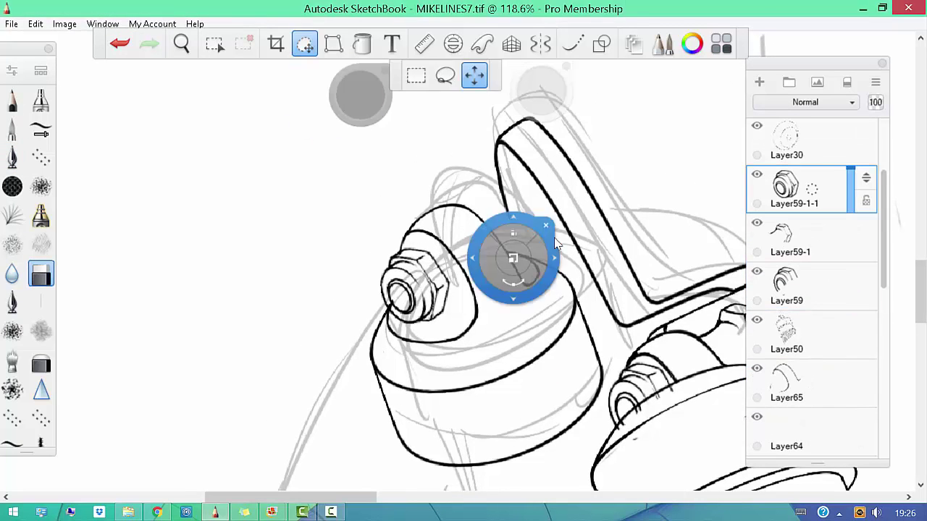
key("b")
left_click(797, 384)
scroll(811, 290, "down", 2)
left_click(797, 380)
scroll(507, 290, "down", 2)
left_click(796, 333)
Ink concentric washer arcs behind the front suspension cylinder's nut on Layer59, using the ellipse guide
left_click(797, 189)
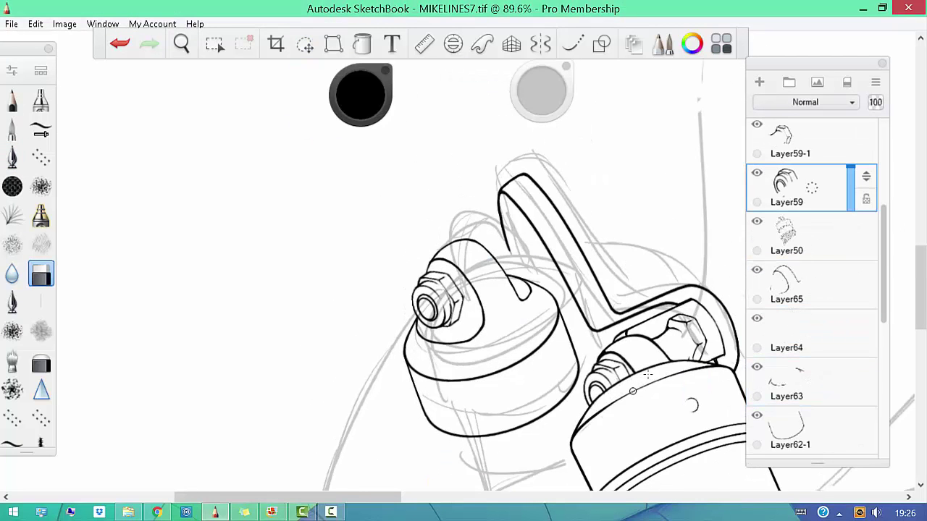
key("v")
scroll(632, 391, "up", 4)
key("b")
key("e")
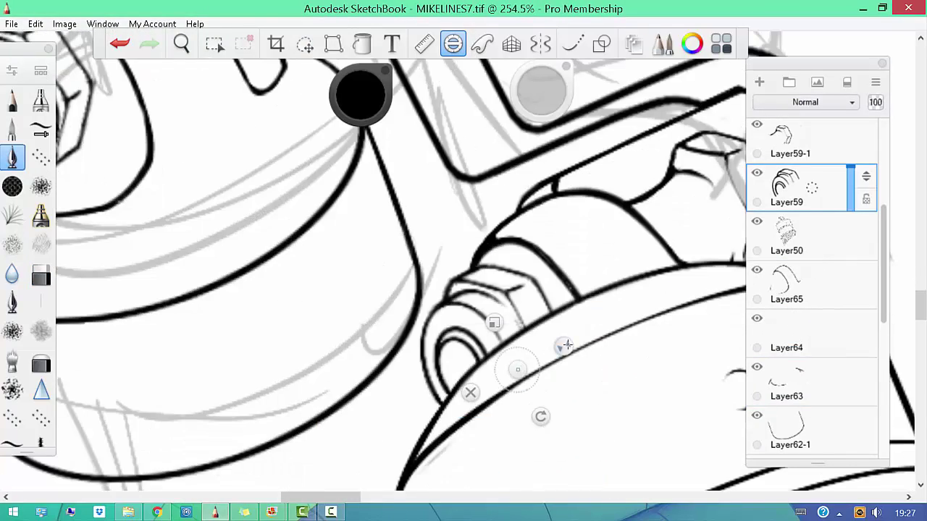
left_click_drag(567, 346, 525, 331)
mouse_move(478, 257)
left_mouse_down()
mouse_move(572, 304)
mouse_move(475, 265)
left_mouse_up()
key("ctrl+z")
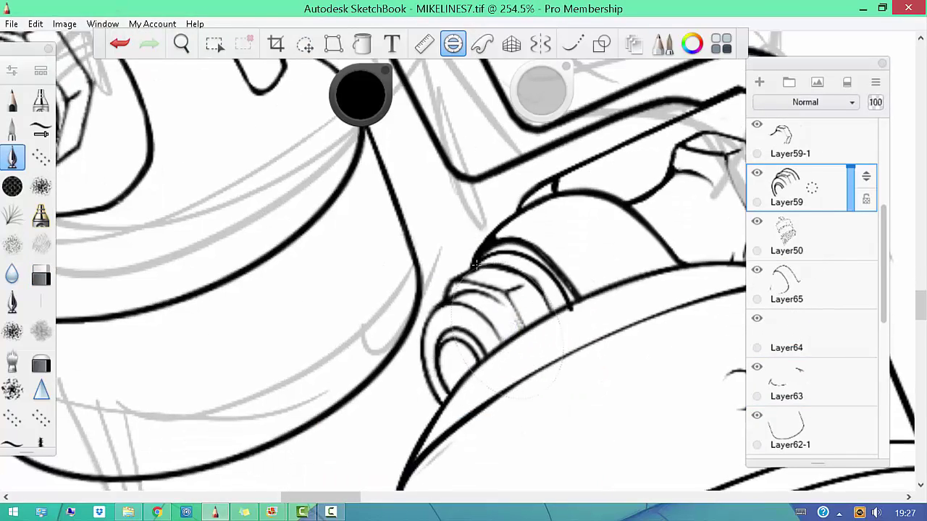
key("ctrl+z")
key("b")
scroll(475, 265, "down", 2)
Ink a matching elliptical washer arc around the back of the knob's nut on Layer59
left_click_drag(511, 327, 456, 315)
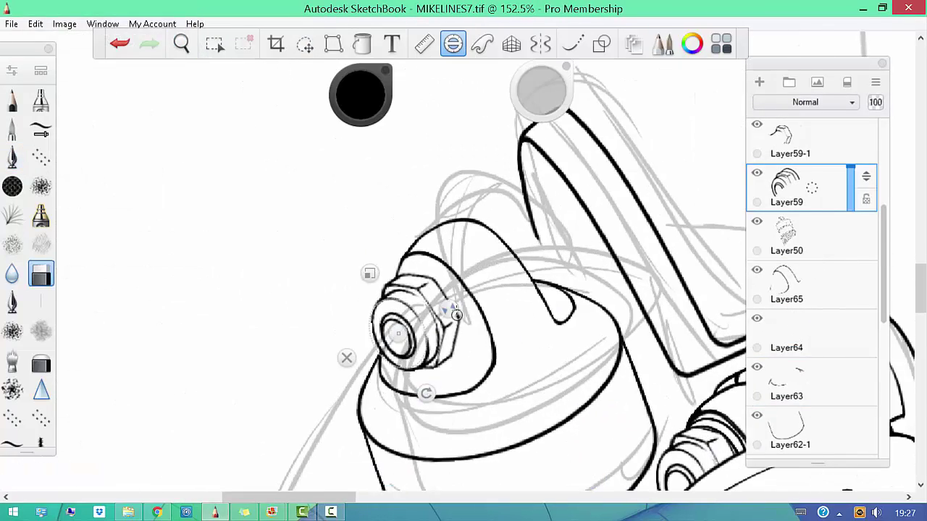
key("b")
key("ctrl+z")
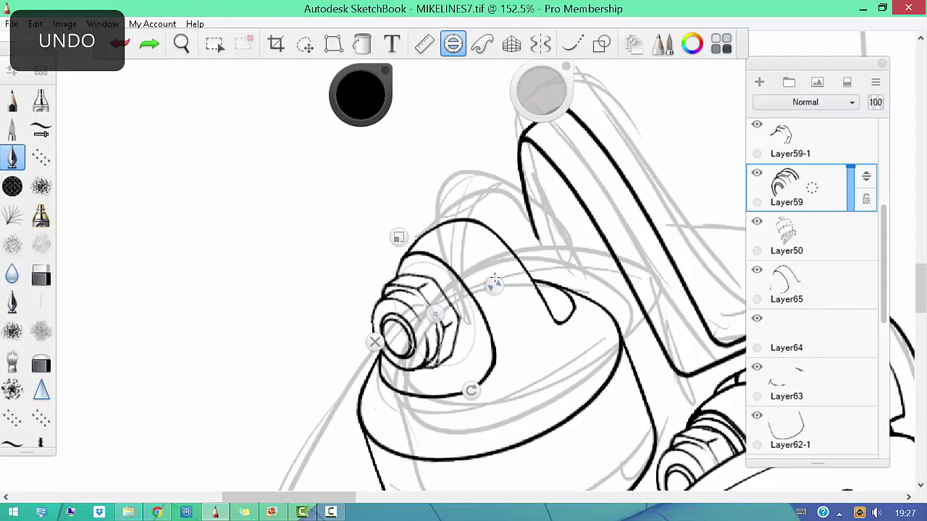
key("b")
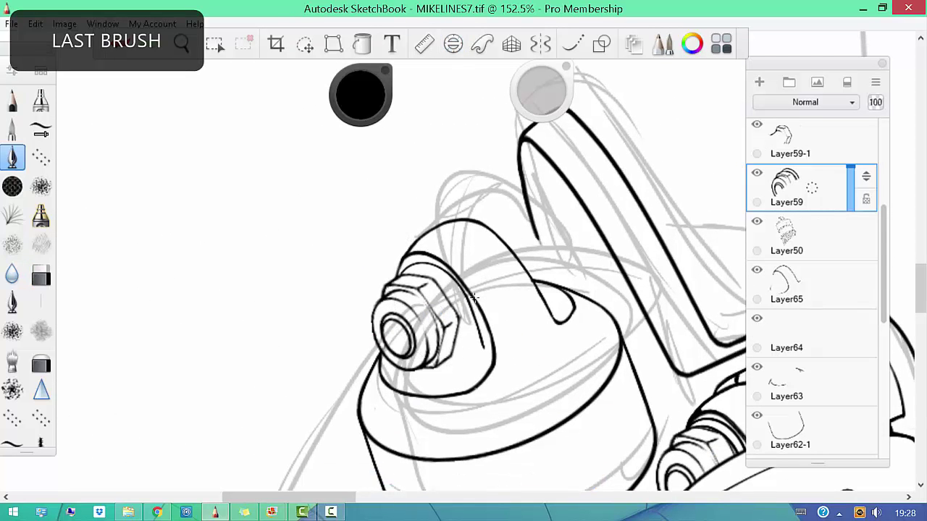
Select the washer arc around the knob's nut, copy it and paste it onto a new layer
key("m")
left_click_drag(405, 264, 430, 256)
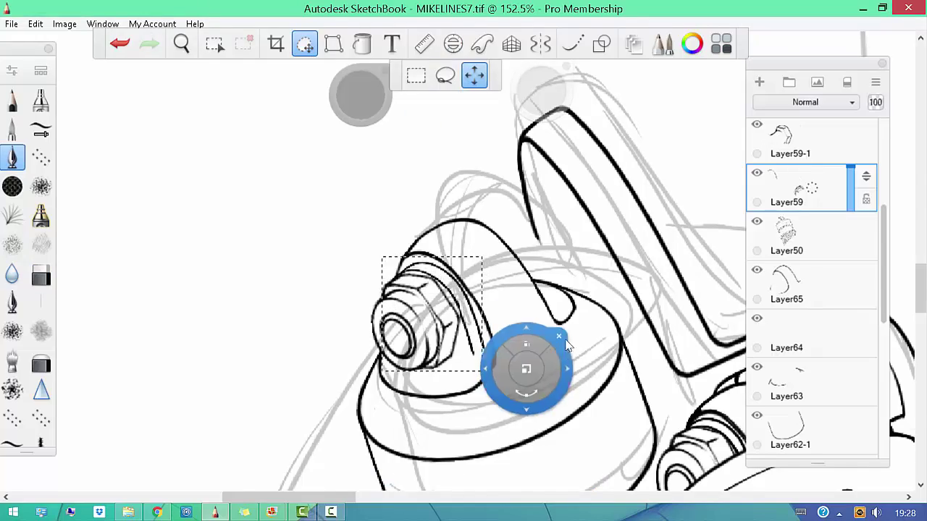
key("ctrl+c")
key("ctrl+v")
Ink the flat cut end that closes the washer beside the knob's nut on Layer66
key("b")
scroll(568, 346, "up", 5)
scroll(568, 263, "down", 3)
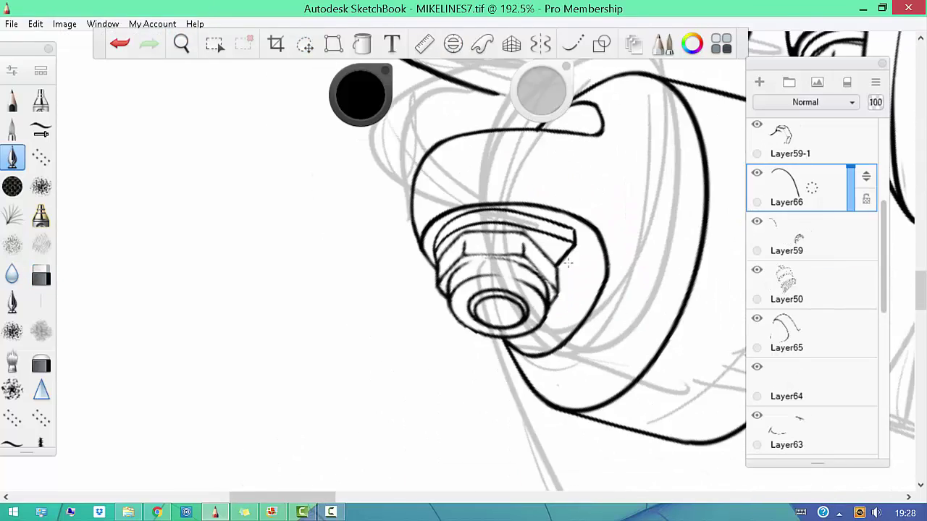
key("b")
left_click_drag(567, 263, 432, 313)
Ink a small elliptical arc beside the nut on the front suspension cylinder's top, with the guide at 42° and 295° rotation
key("e")
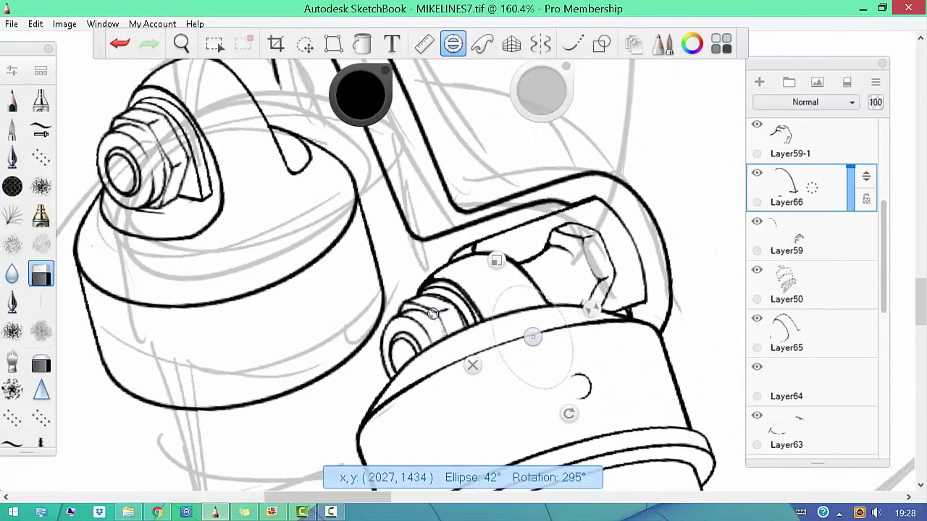
key("space")
left_click_drag(560, 344, 584, 395)
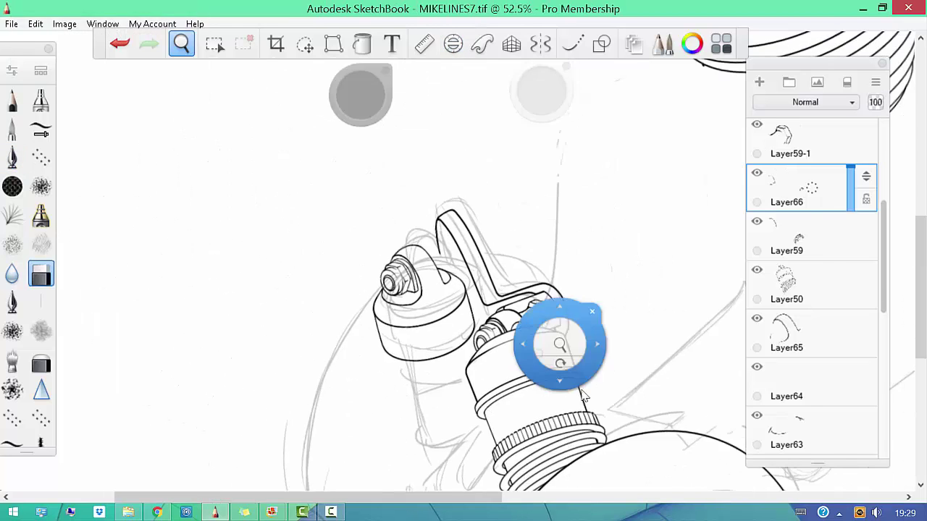
Duplicate the bolt head from Layer59-1 and position the copy between the knob and the bracket's upright arm
key("ctrl+v")
left_click(538, 215)
scroll(480, 313, "up", 2)
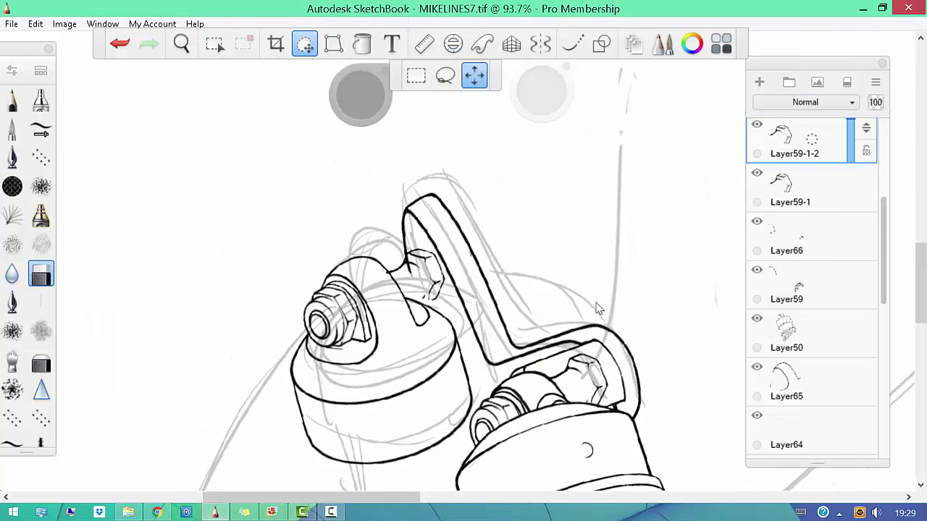
Ink a long straight inner edge down the bracket's upright arm on Layer47 and erase its old short side line
key("b")
scroll(878, 279, "down", 3)
left_click(796, 319)
scroll(390, 191, "up", 2)
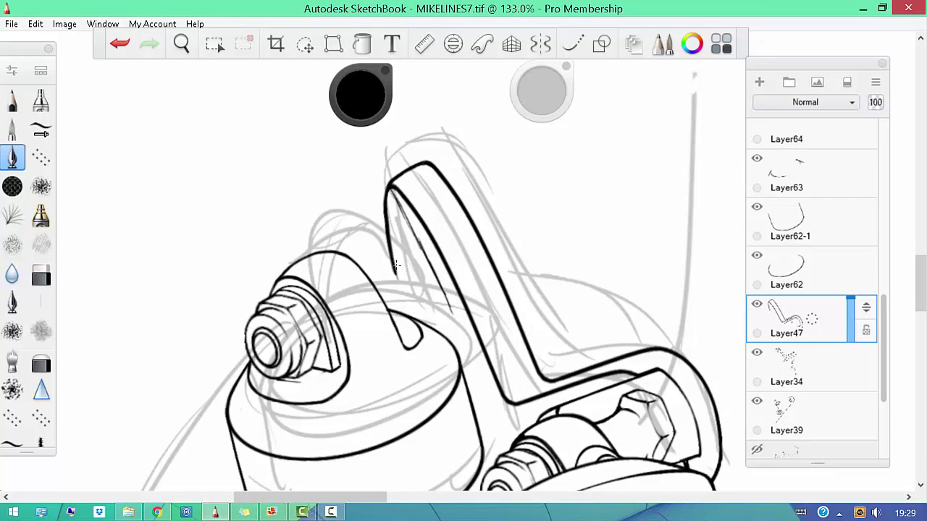
scroll(441, 231, "up", 3)
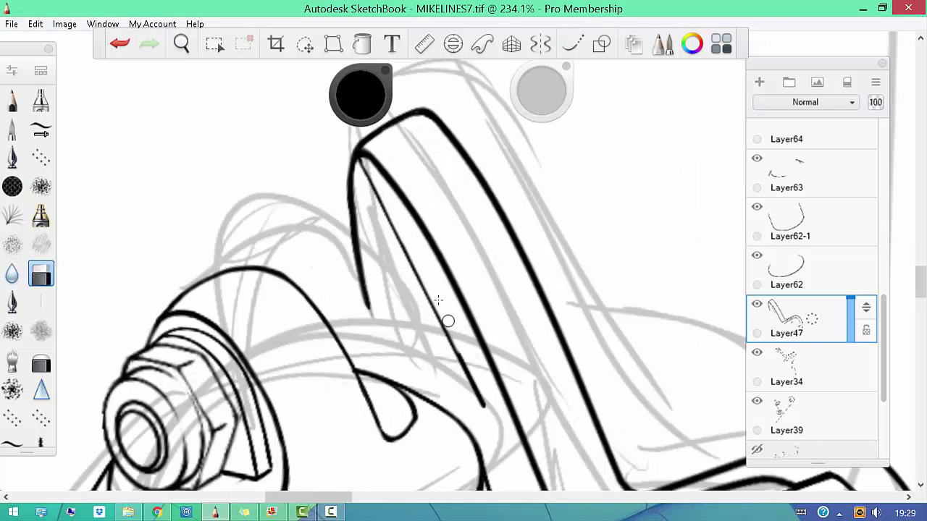
scroll(348, 165, "down", 4)
scroll(827, 246, "down", 4)
Clean up the copied bolt head on Layer59-1-2, joining its lines to the knob and trimming them at the bracket's edge
left_click(828, 247)
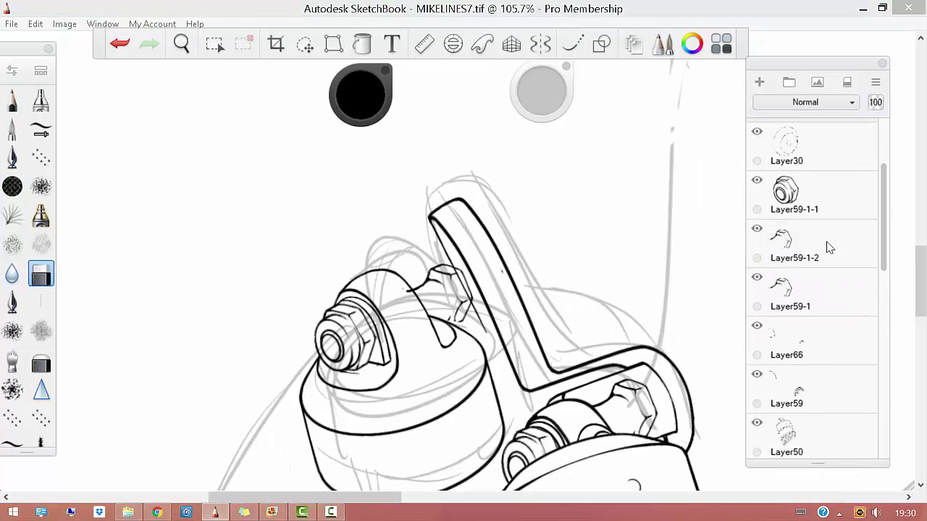
key("ctrl+z")
left_click(584, 299)
key("b")
scroll(420, 261, "up", 3)
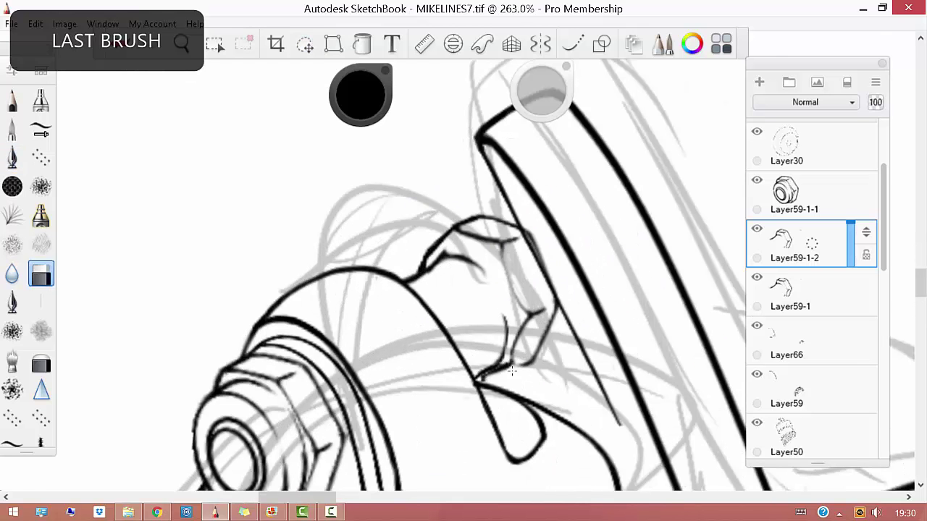
scroll(491, 387, "down", 4)
scroll(449, 151, "up", 2)
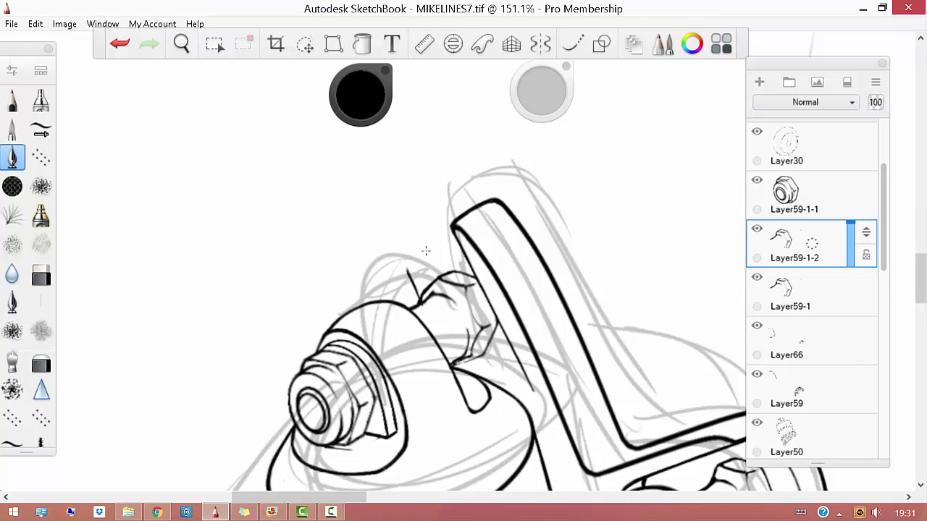
Ink the bracket's flange edge on Layer47, running from the arm's upper corner down toward the knob
scroll(844, 350, "down", 5)
left_click(797, 414)
key("b")
left_click_drag(459, 242, 422, 297)
Erase the flange's overshooting strokes on Layer47 and tidy its short end where it meets the bolt head
key("b")
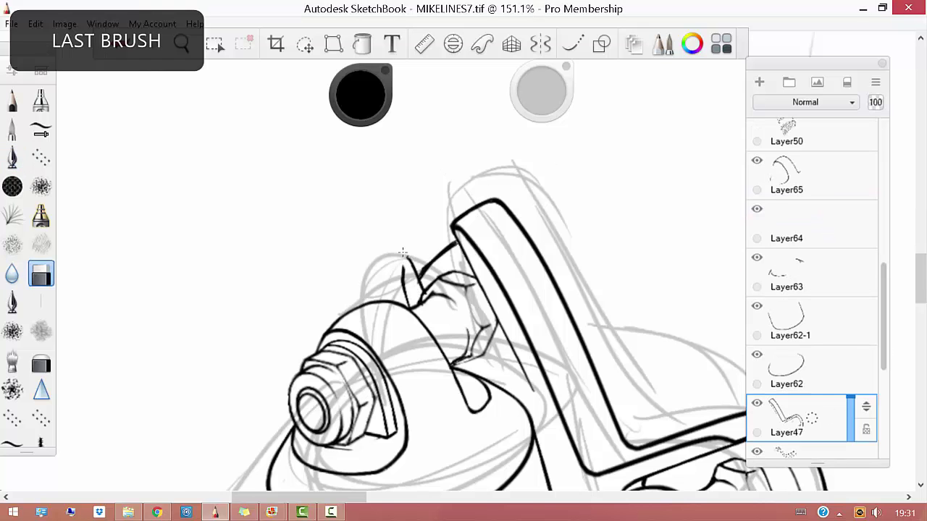
key("b")
scroll(463, 217, "up", 2)
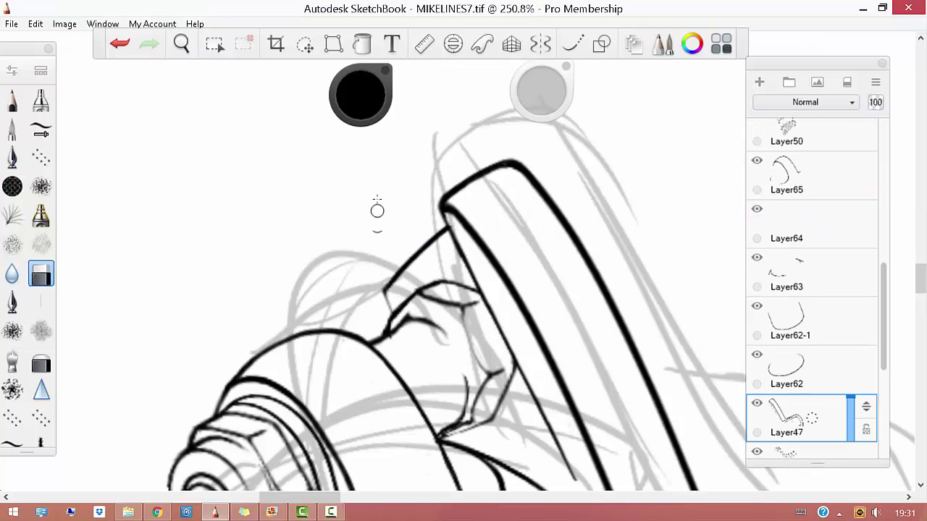
key("b")
scroll(377, 210, "down", 3)
scroll(400, 260, "up", 3)
key("b")
key("b")
scroll(415, 284, "down", 6)
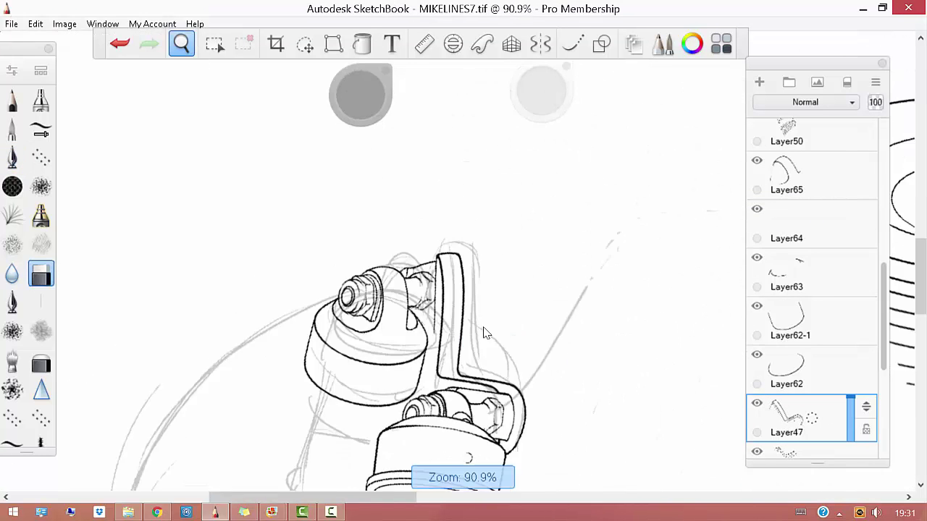
Touch up the front cylinder's bolt head outline on Layer59-1 and the bracket's lines on Layer47
scroll(565, 304, "up", 4)
left_click_drag(884, 275, 884, 185)
key("b")
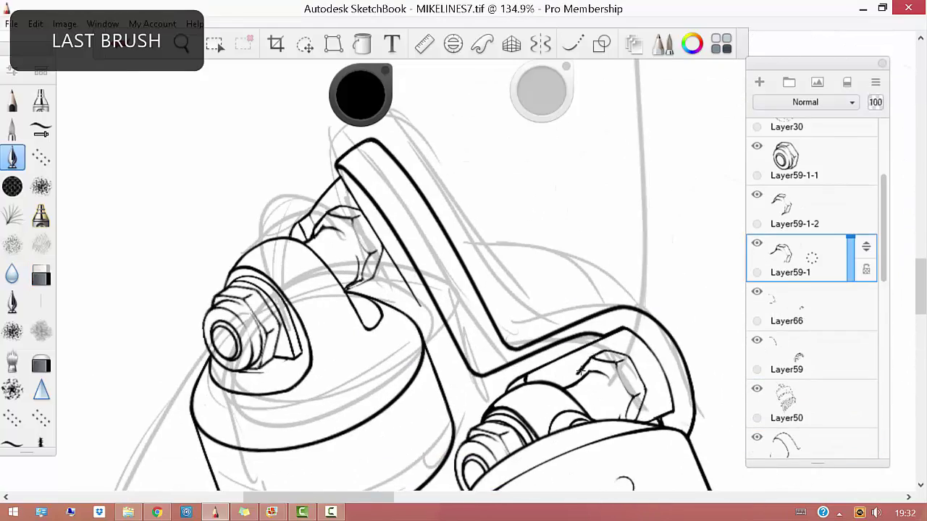
scroll(577, 339, "up", 1)
scroll(577, 339, "down", 4)
scroll(540, 326, "up", 3)
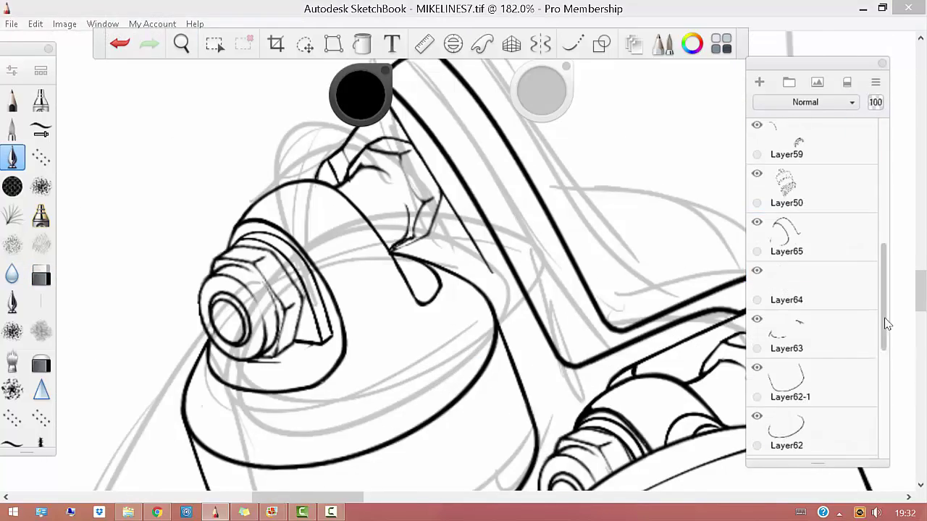
key("b")
scroll(478, 333, "down", 5)
scroll(507, 219, "down", 2)
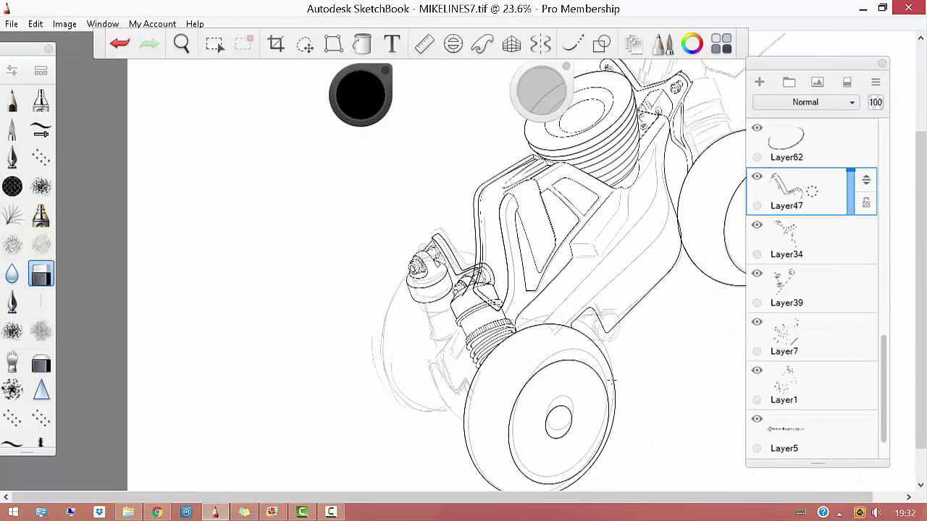
Erase the rough sketch lines around the inked bracket, knob and cap on Layer1, and save the drawing
left_click(797, 383)
scroll(421, 269, "up", 2)
scroll(421, 269, "down", 1)
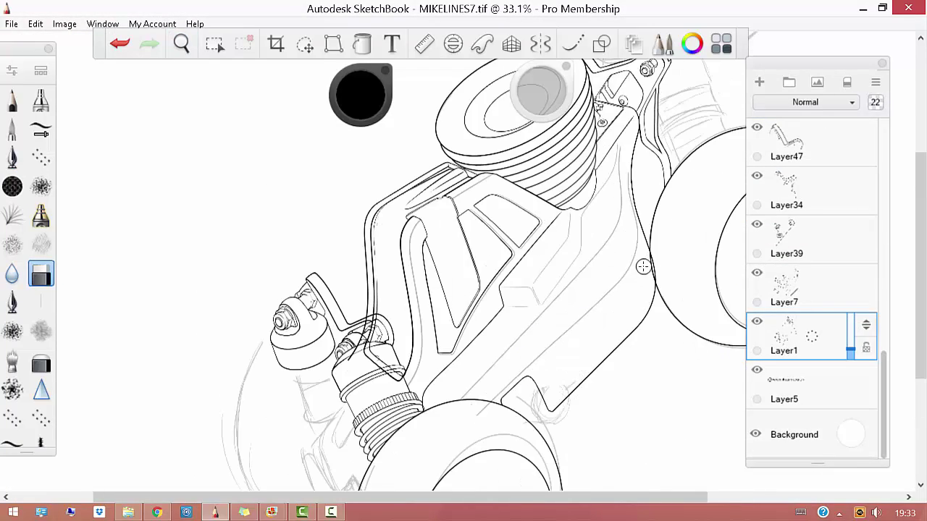
scroll(643, 267, "down", 2)
scroll(394, 227, "up", 3)
key("ctrl+s")
left_click(805, 481)
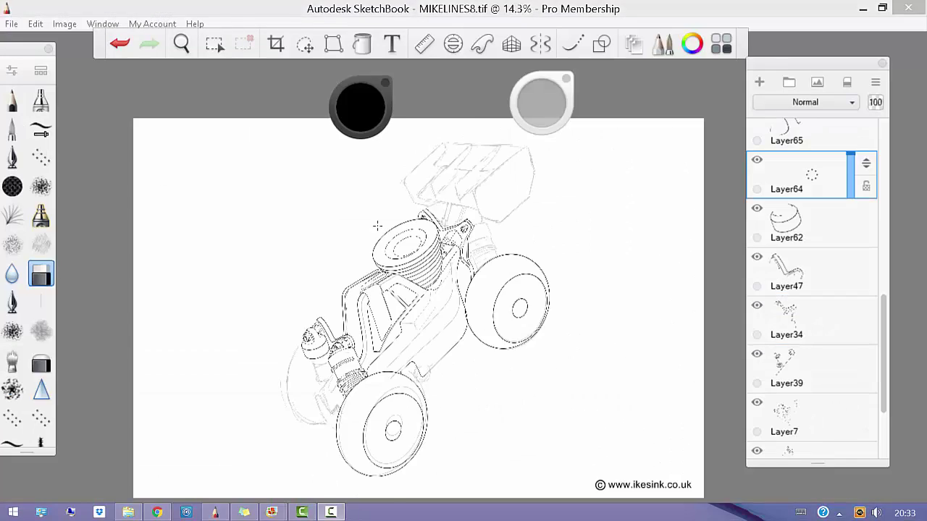
Ink evenly spaced thread rings between the front cylinder's collar and knurled ring on Layer64, with the ellipse guide at 25° rotation
scroll(379, 224, "up", 5)
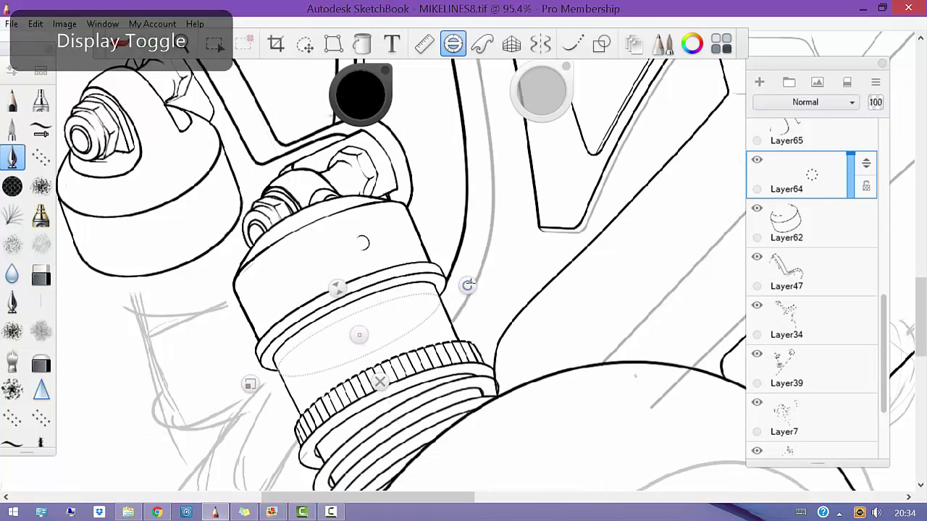
left_click_drag(249, 380, 263, 408)
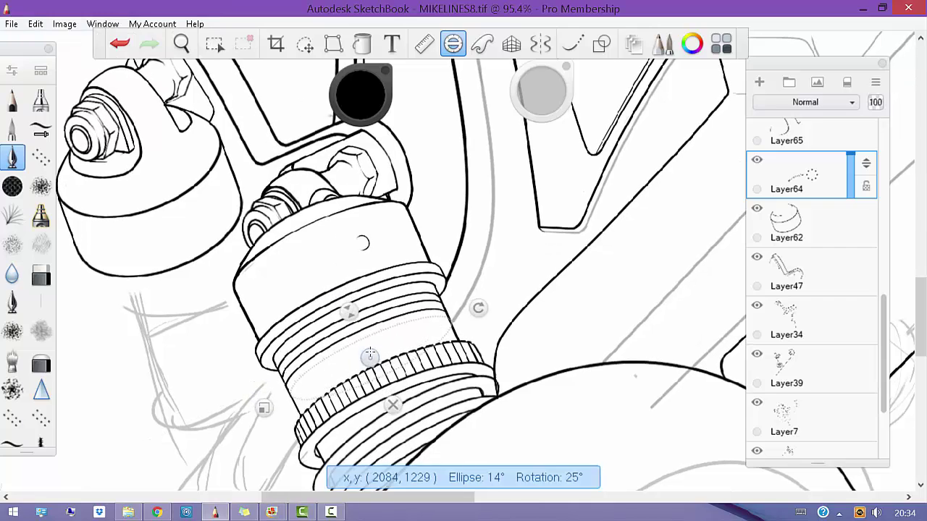
key("e")
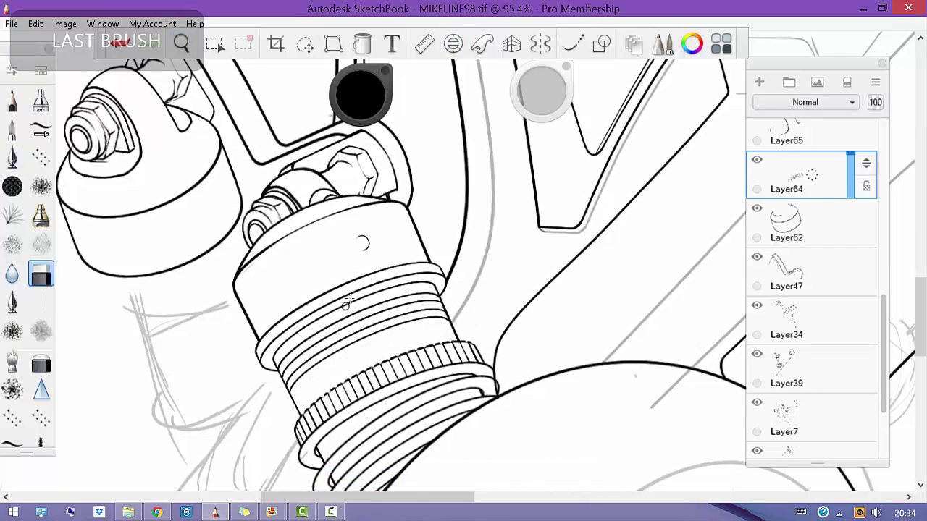
scroll(274, 478, "up", 3)
left_click(453, 44)
key("e")
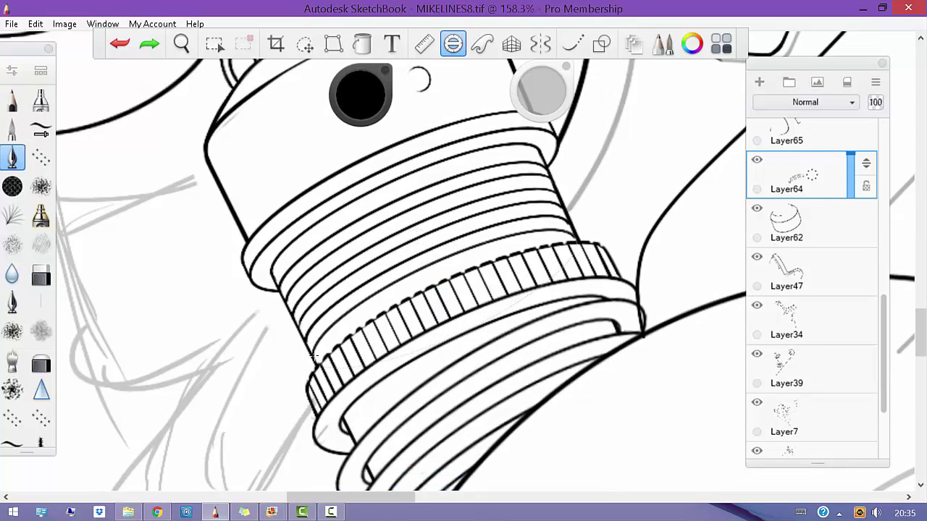
Ink the front cylinder's spring coils below the knurled ring on Layer64 with the ellipse guide, and clean up the lines around them
left_click_drag(443, 297, 504, 399)
key("ctrl+z")
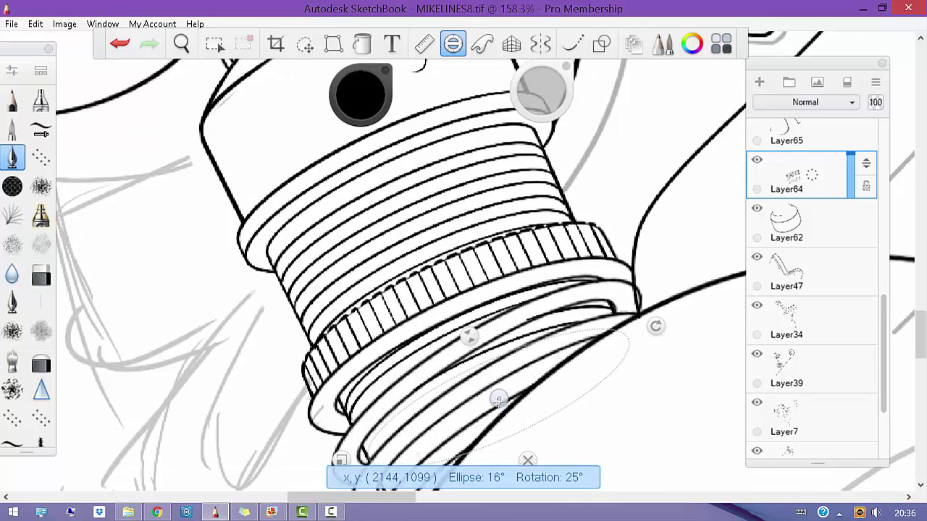
key("ctrl+z")
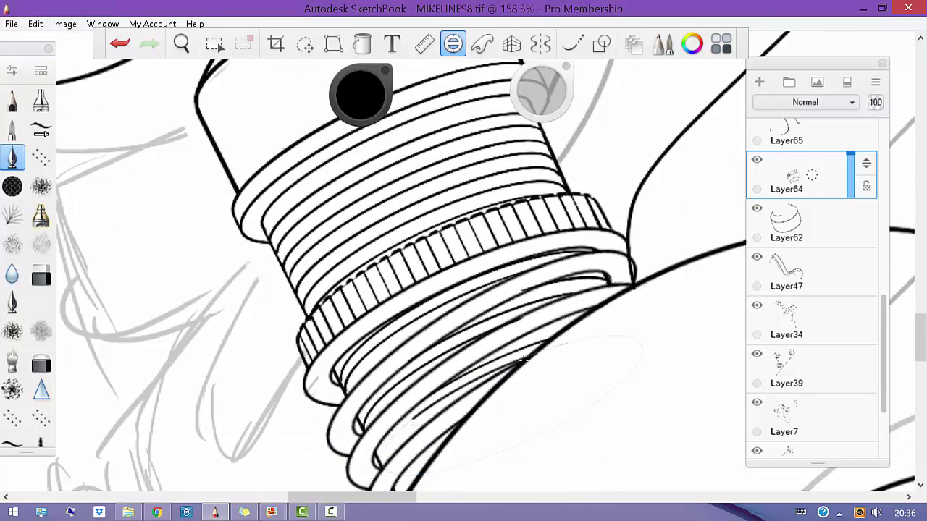
key("b")
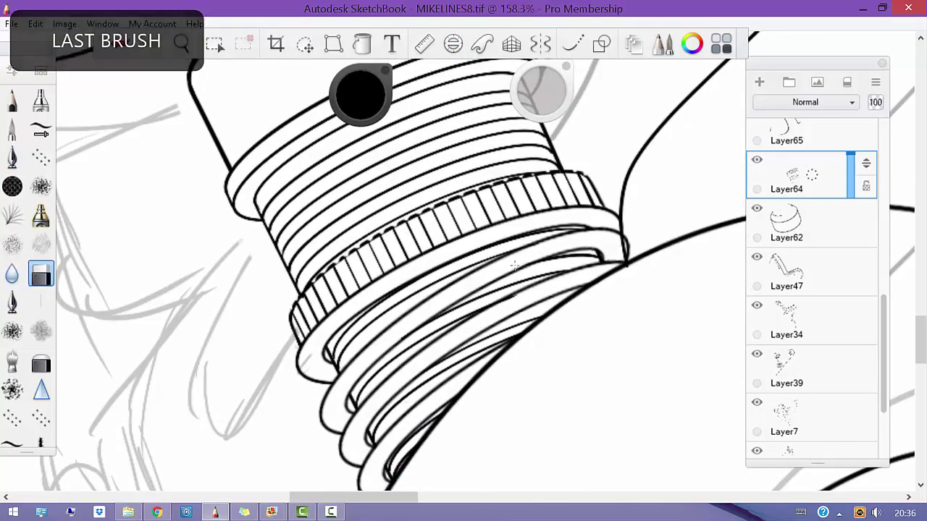
scroll(525, 340, "down", 5)
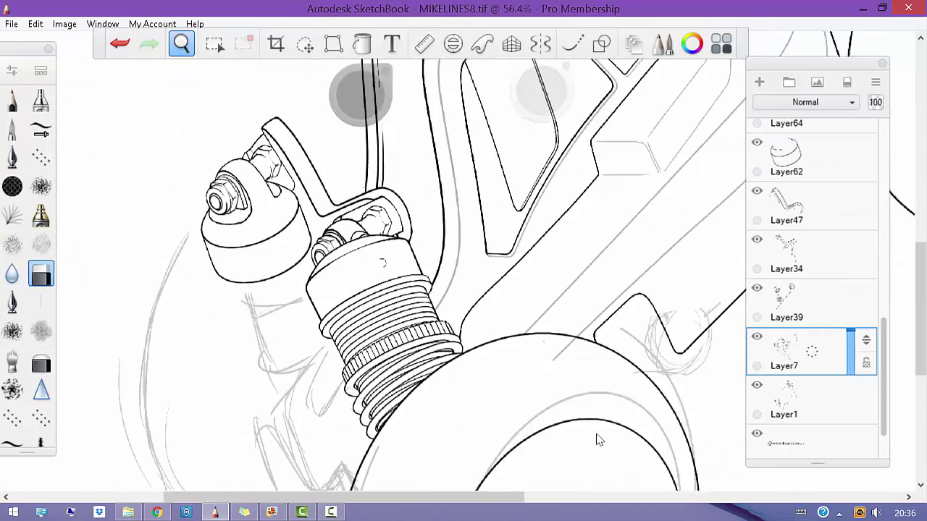
scroll(840, 226, "up", 3)
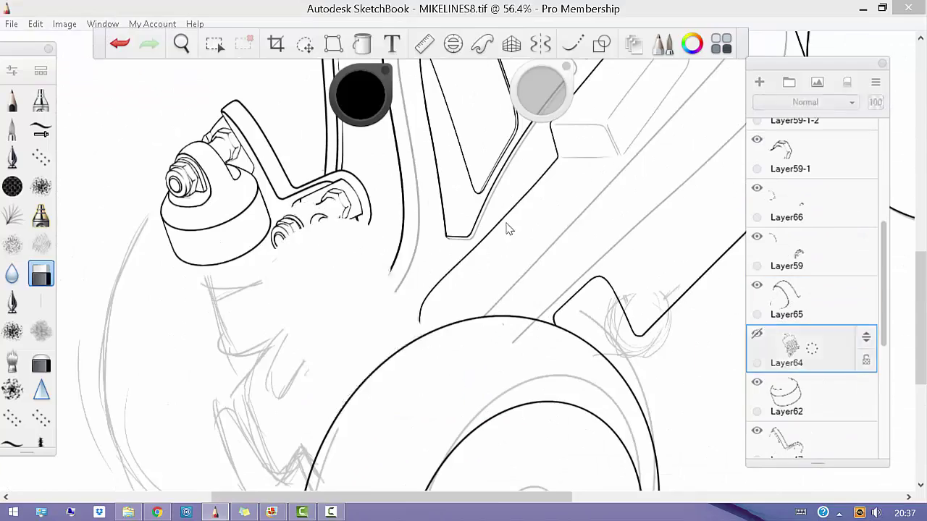
Duplicate Layer64 and place the copy over the rear suspension cylinder sketch, rotated about 3°
scroll(509, 228, "down", 3)
key("ctrl+d")
key("ctrl+t")
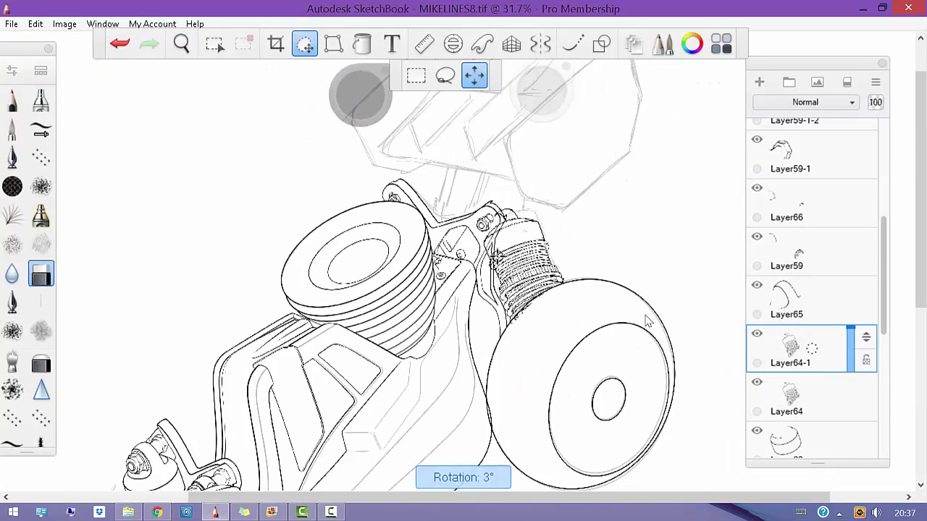
Erase the copied cylinder's lines that overlap the rear bracket and bolt on Layer64-1
scroll(600, 389, "up", 5)
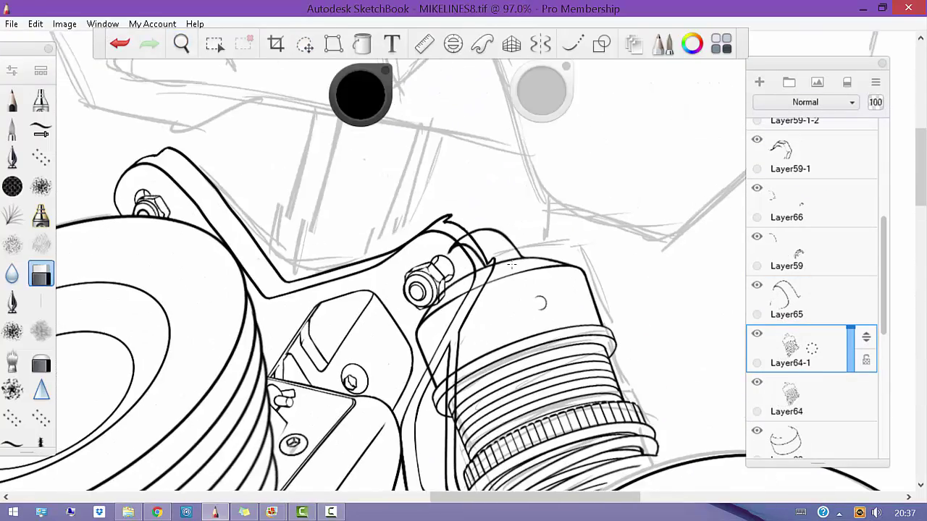
left_click(569, 90)
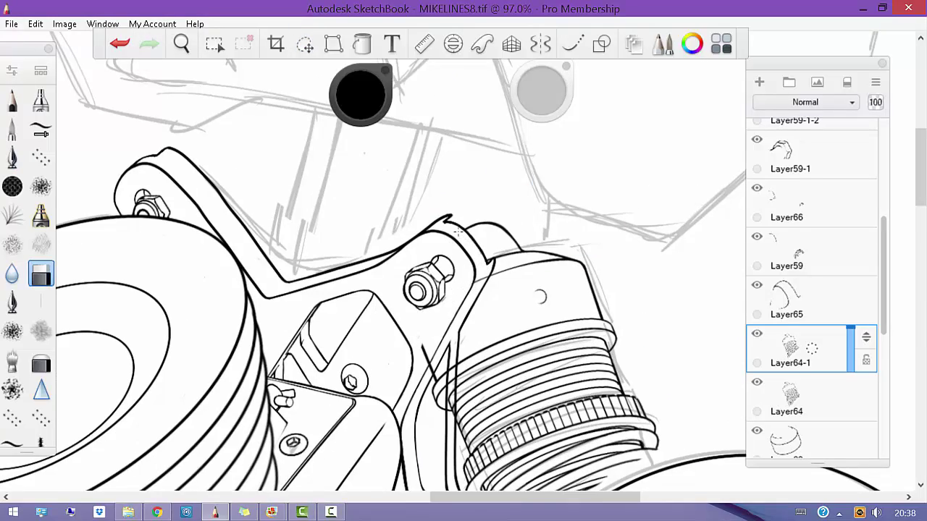
scroll(557, 350, "down", 5)
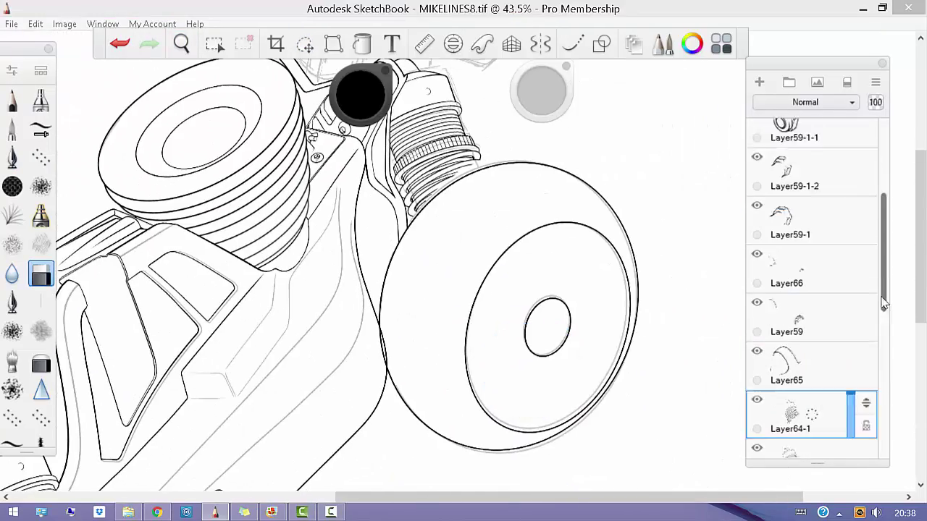
Try to shift the rear wheel on Layer31
left_click(304, 44)
scroll(640, 354, "down", 4)
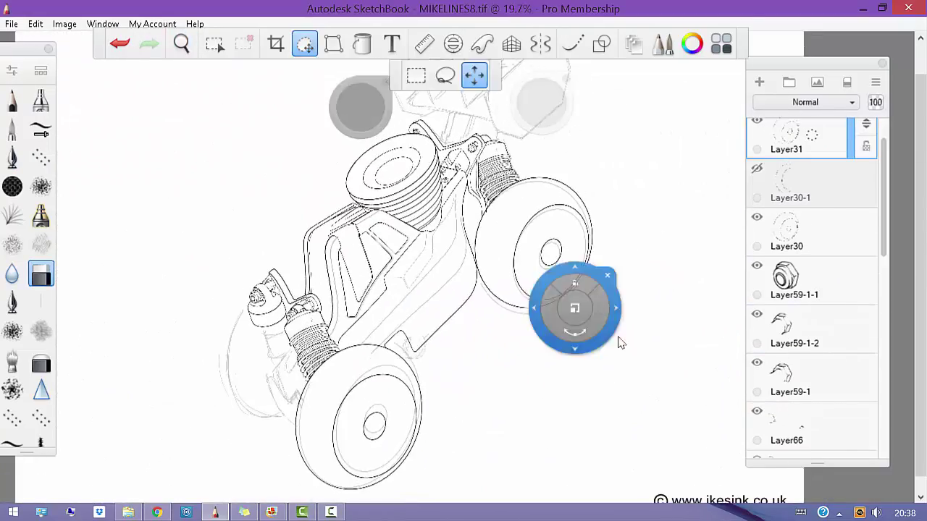
scroll(623, 346, "down", 2)
key("ctrl+z")
scroll(600, 379, "up", 2)
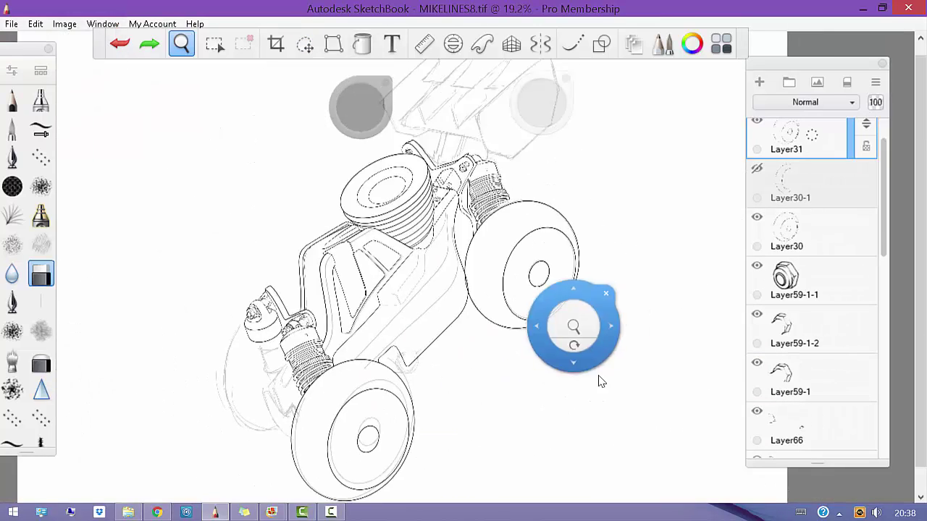
Save the drawing, and save a JPEG copy at quality 95 (Best)
key("ctrl+s")
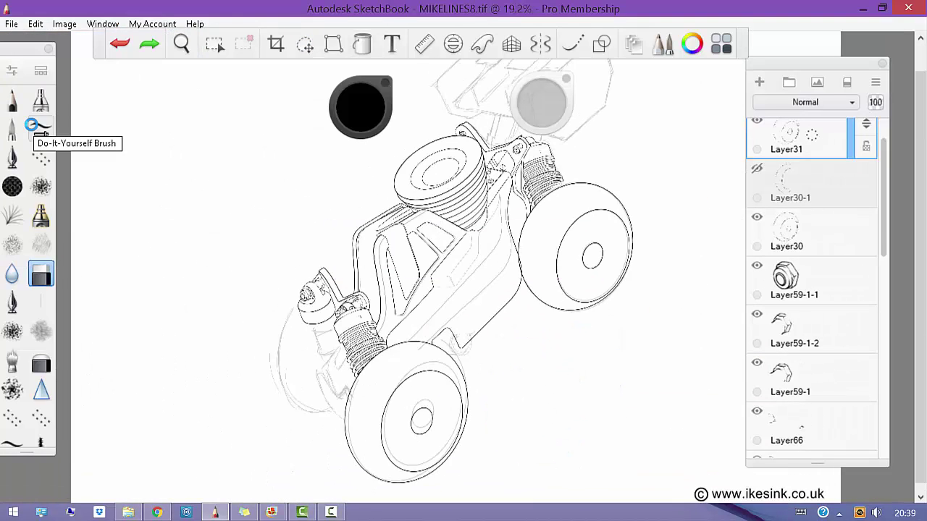
key("ctrl+shift+s")
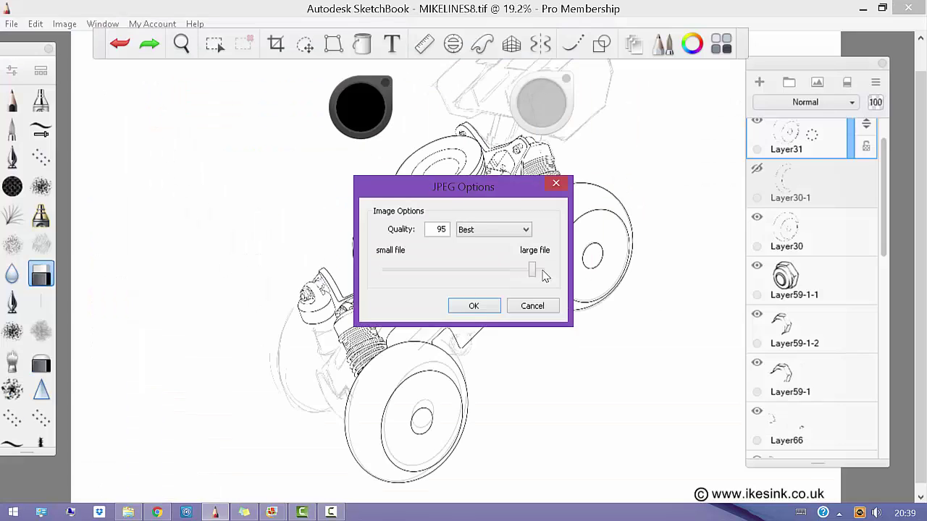
key("Return")
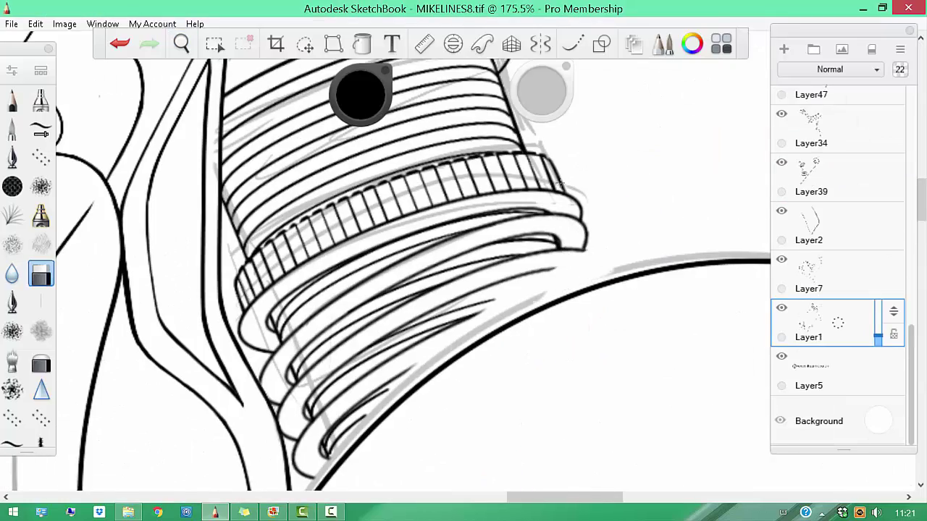
Erase rough sketch lines around the rear cylinder's coils on Layer1, and ink a coil edge down to the wheel on Layer4 with the ellipse guide
left_click_drag(534, 253, 601, 217)
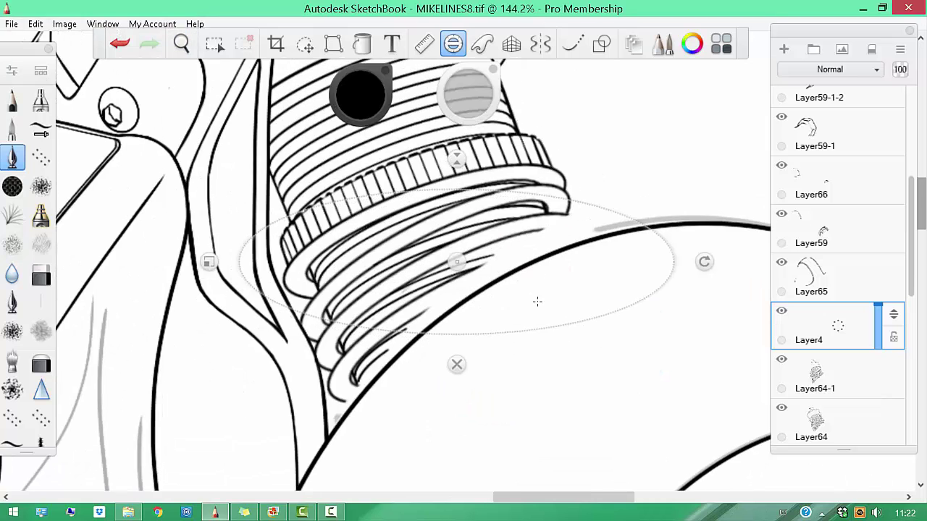
left_click_drag(209, 262, 228, 353)
left_click_drag(616, 210, 454, 292)
key("ctrl+z")
key("ctrl+z")
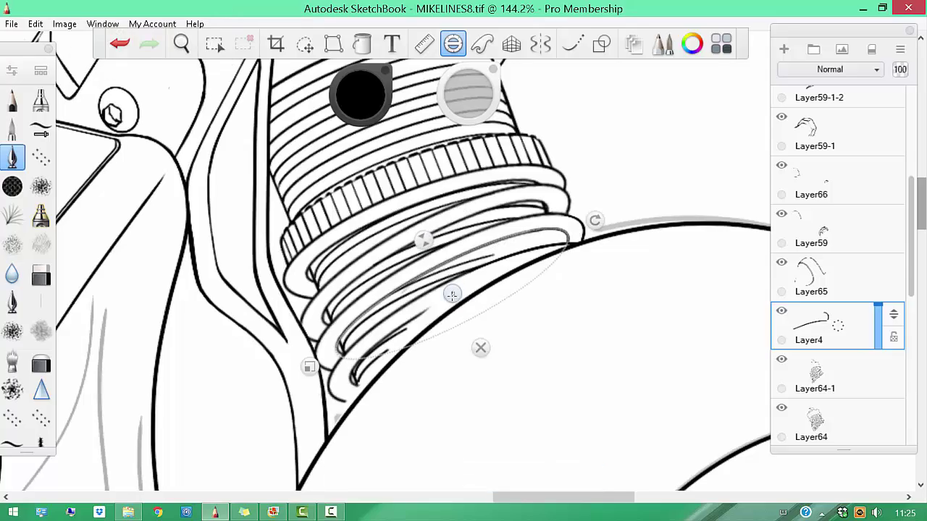
Ink the end of the rear cylinder's lowest coil where it meets the wheel on Layer4
key("space")
left_click_drag(352, 428, 342, 308)
key("b")
key("b")
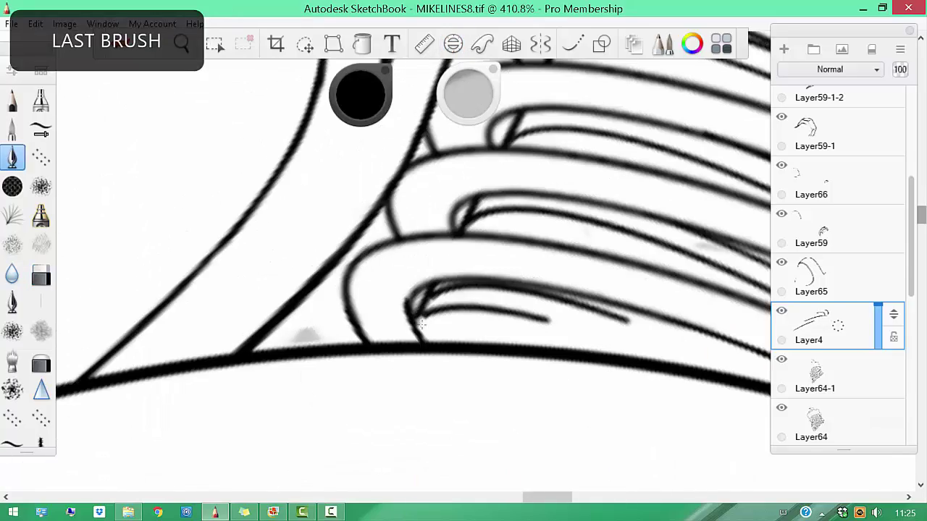
key("b")
scroll(368, 352, "down", 3)
Ink the inner curves of the rear cylinder's coils along the wheel edge on Layer4
key("b")
key("shift+space")
left_click_drag(594, 400, 502, 314)
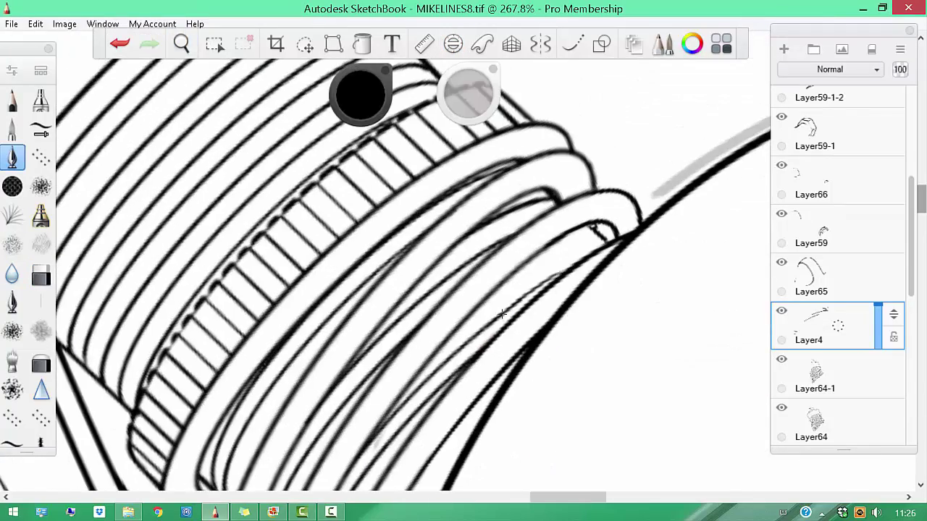
mouse_move(512, 277)
left_mouse_down()
mouse_move(391, 344)
mouse_move(366, 449)
mouse_move(572, 234)
left_mouse_up()
Merge Layer4 into Layer64-1 and clean up the rear cylinder's cap outline where it meets the bracket
key("b")
left_click(815, 374)
key("b")
mouse_move(555, 306)
left_mouse_down()
mouse_move(546, 353)
mouse_move(510, 322)
mouse_move(558, 435)
mouse_move(299, 331)
mouse_move(341, 341)
left_mouse_up()
left_click(354, 386)
key("e")
scroll(487, 417, "up", 5)
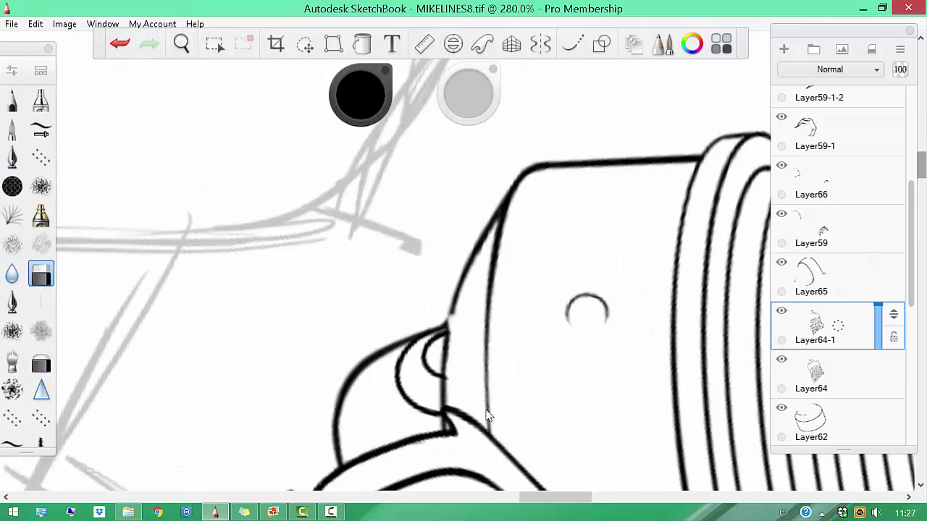
key("e")
key("e")
Merge the Layer65 linework and the nut on Layer59-1-1 into Layer62
scroll(487, 416, "down", 12)
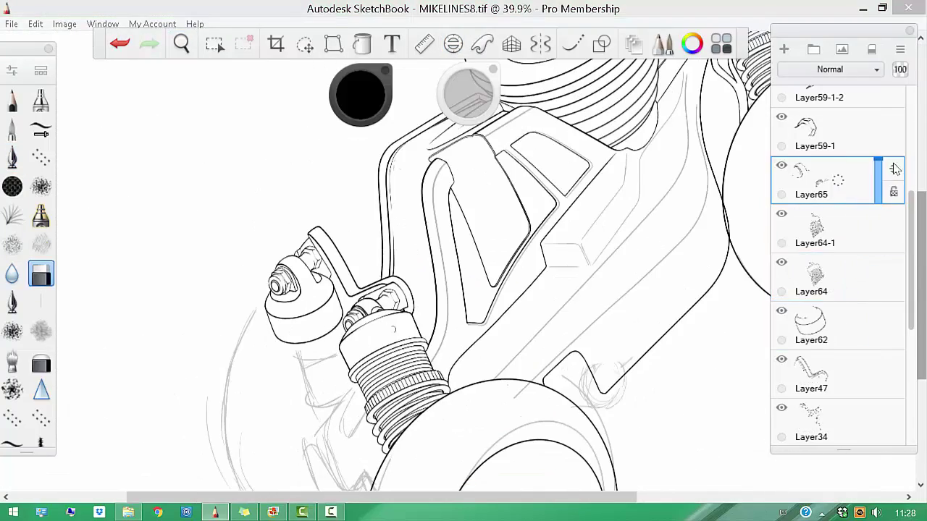
scroll(871, 317, "up", 2)
left_click(782, 102)
scroll(782, 210, "up", 2)
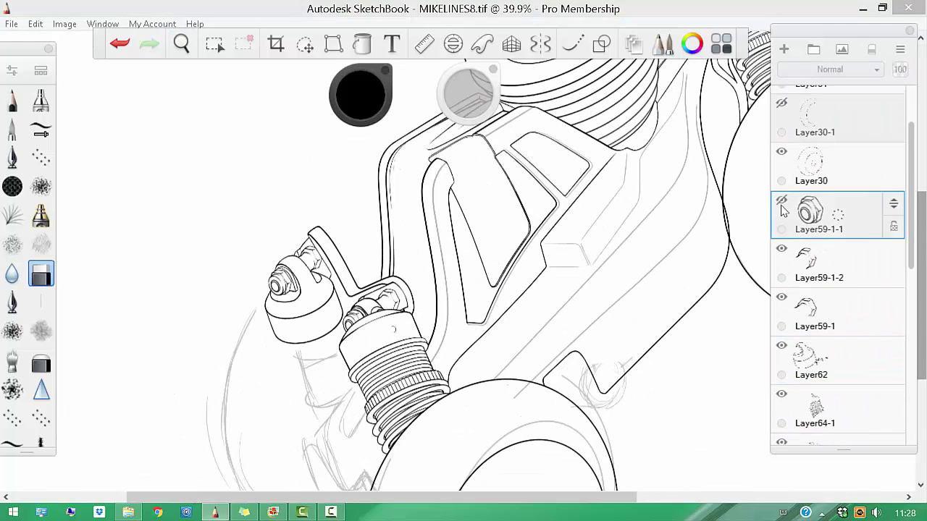
left_click_drag(871, 345, 855, 362)
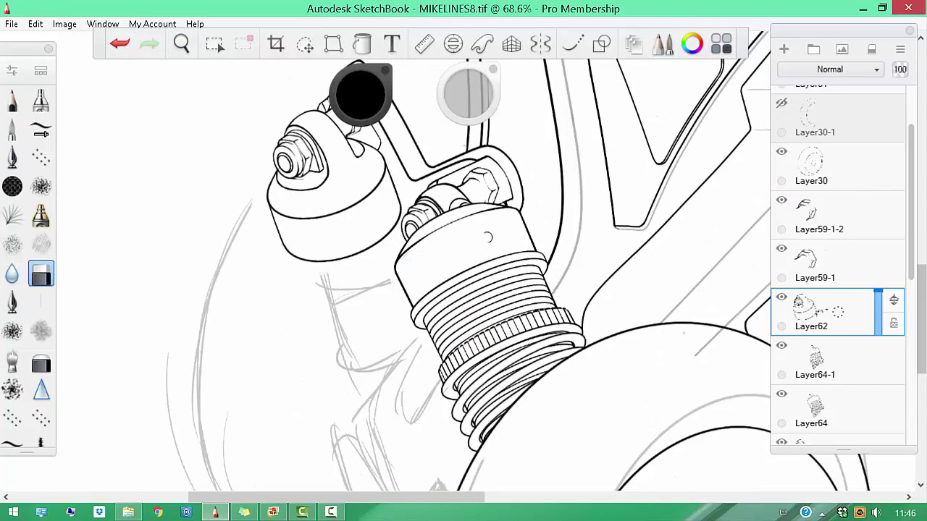
Ink an ellipse around the base of the far front cylinder's cap on Layer6 with the ellipse guide
left_click(452, 44)
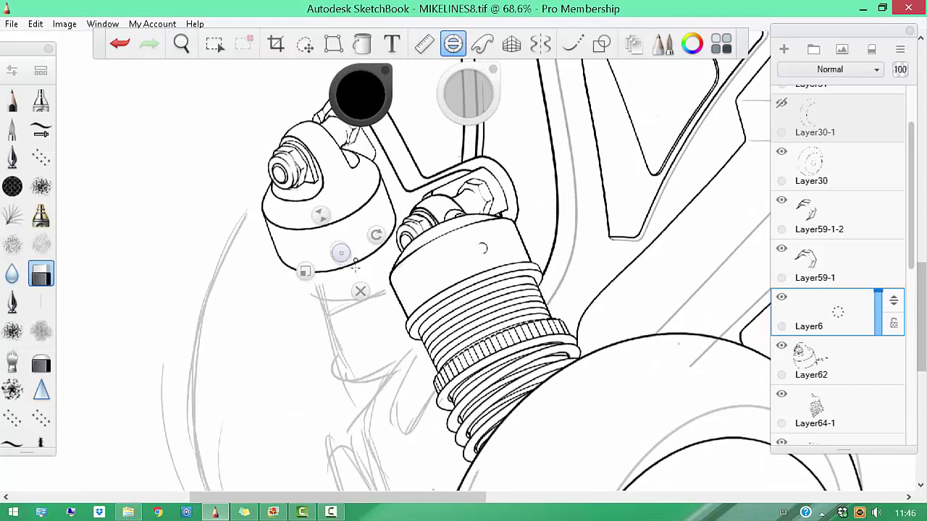
left_click_drag(333, 264, 338, 226)
key("b")
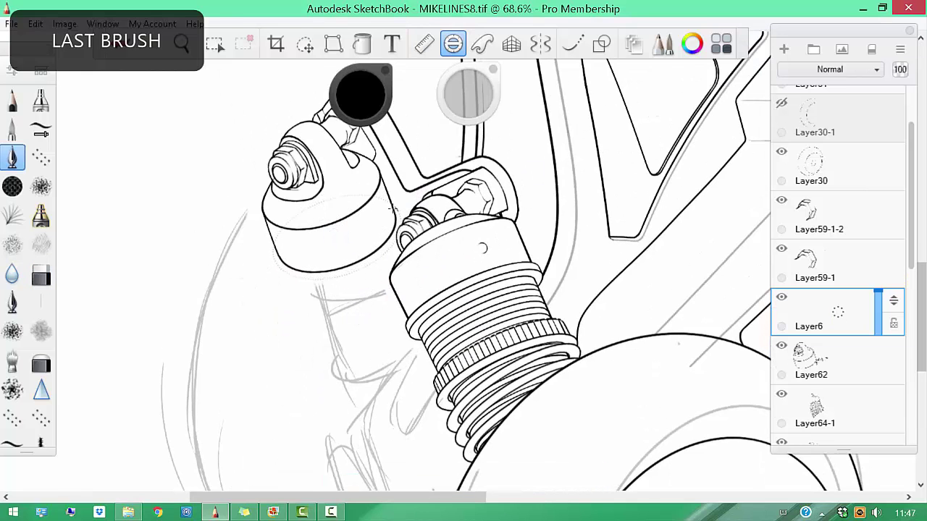
key("ctrl+z")
left_click_drag(333, 275, 341, 276)
left_click_drag(336, 235, 341, 244)
Duplicate Layer6 and offset the copied ellipse slightly to form a second rim edge below the cap
key("ctrl+d")
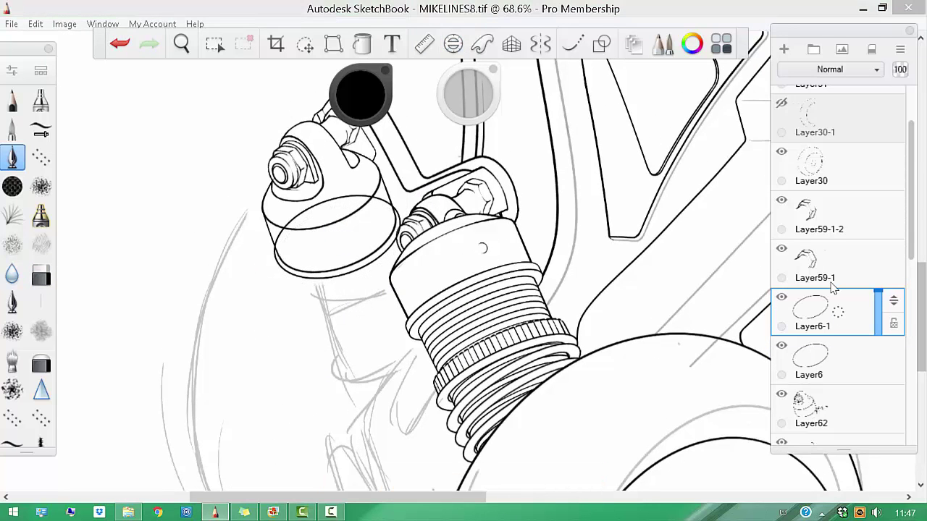
key("v")
scroll(521, 261, "up", 3)
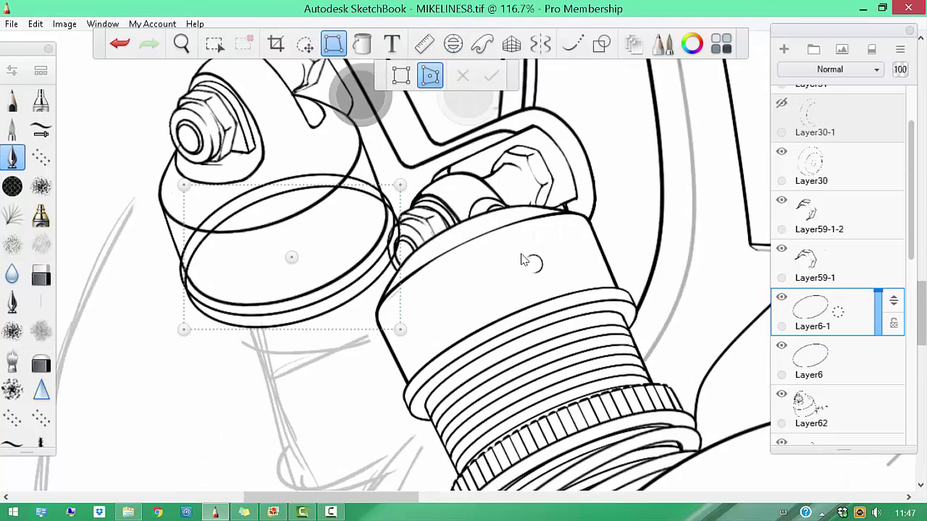
scroll(185, 302, "up", 3)
Join the ends of the two rim edges and erase the ellipses' hidden parts across the cap
key("b")
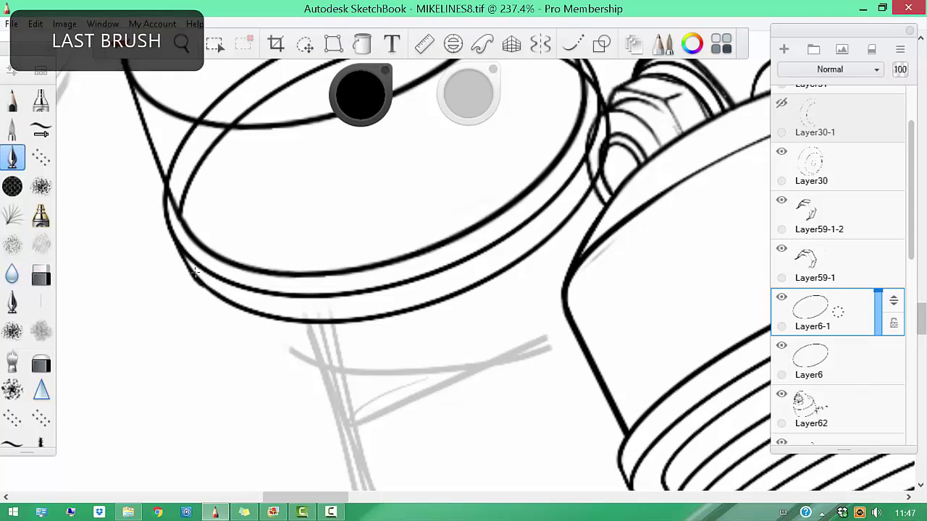
left_click_drag(186, 255, 109, 341)
key("e")
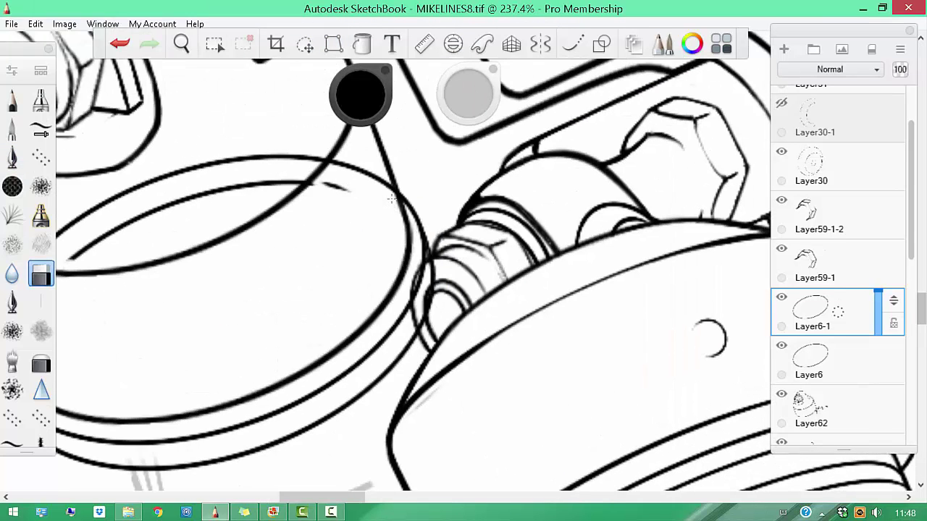
left_click_drag(362, 217, 444, 259)
Merge the rim copy on Layer6-1 down into Layer6
scroll(373, 259, "down", 5)
left_click(833, 311)
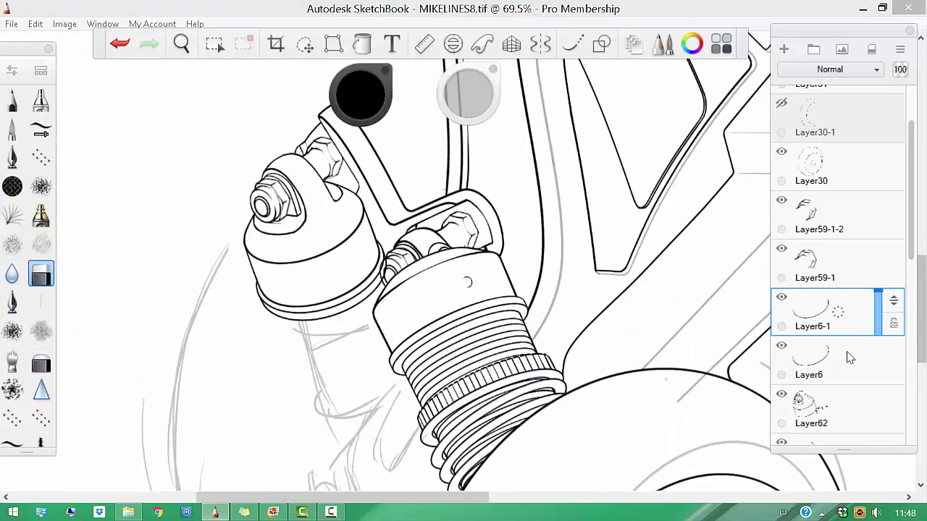
key("ctrl+e")
scroll(445, 269, "up", 4)
scroll(439, 315, "down", 5)
Ink the far front cylinder's two straight sides below the rim on Layer6 with the ruler, and hide Layer64
left_click(423, 44)
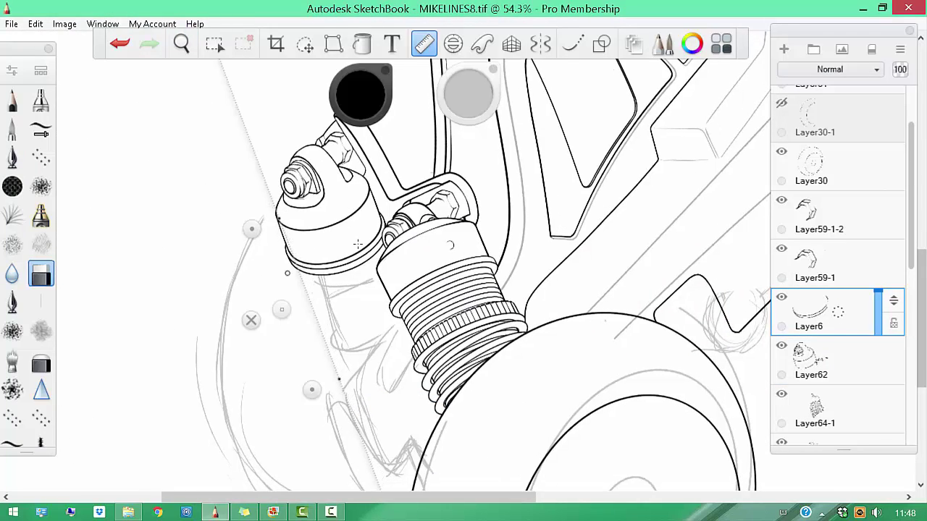
key("b")
left_click_drag(304, 355, 402, 355)
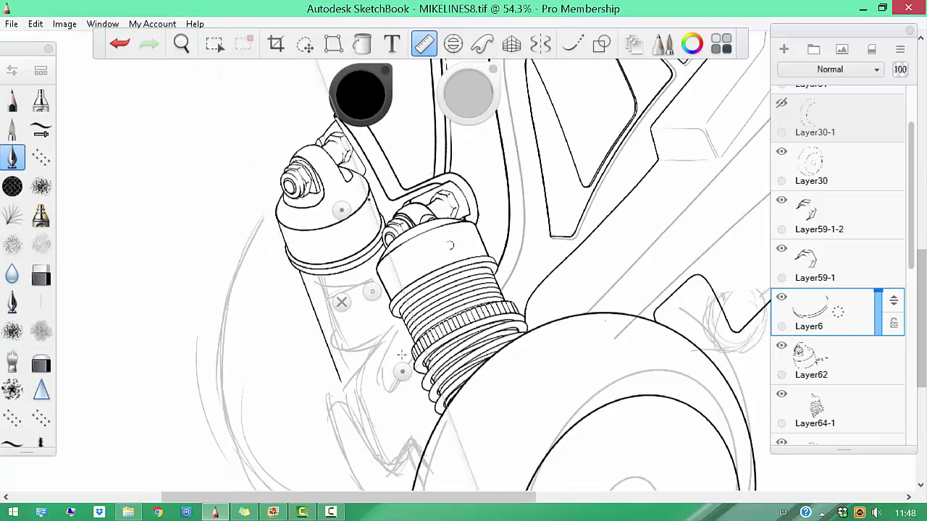
scroll(833, 289, "down", 2)
left_click(781, 362)
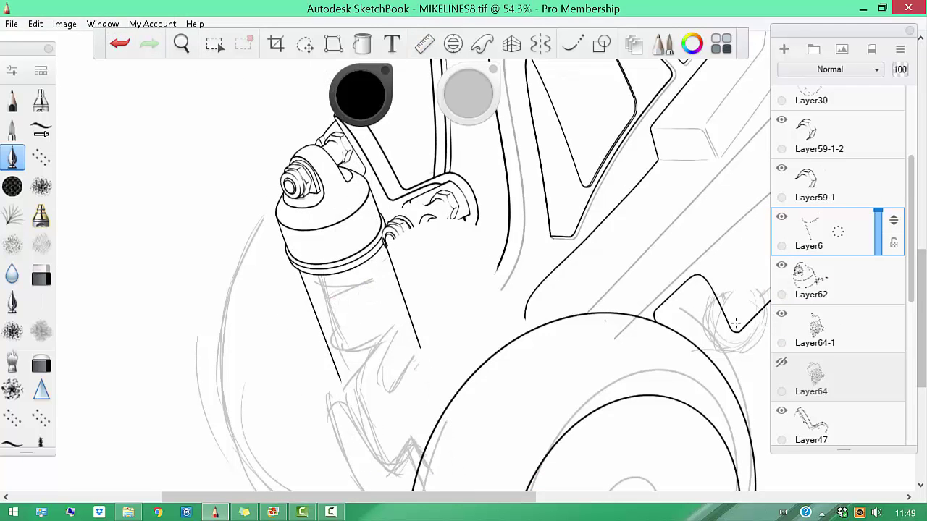
Ink the collar's elliptical edges around the far front cylinder below the rim with the ellipse guide, using new Layer8 for the wider ones
mouse_move(390, 242)
left_mouse_down()
mouse_move(354, 285)
mouse_move(311, 297)
left_mouse_up()
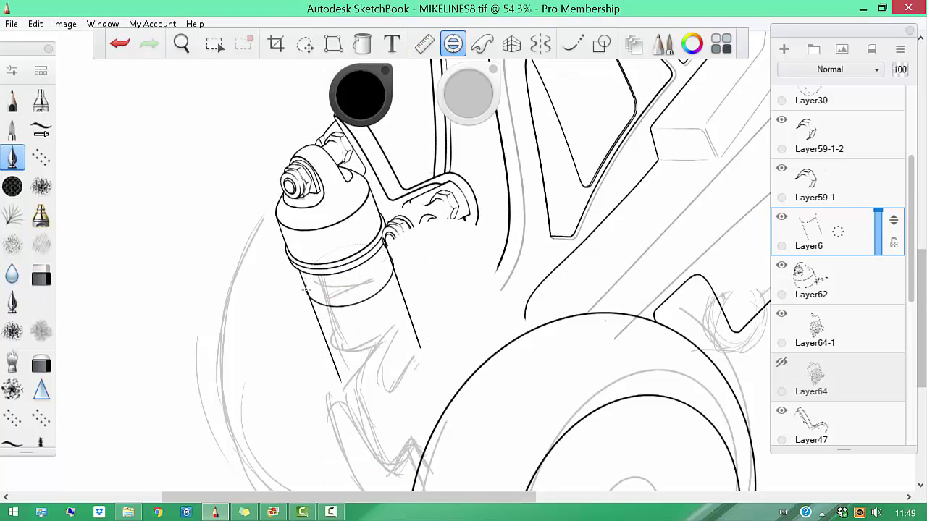
key("ctrl+z")
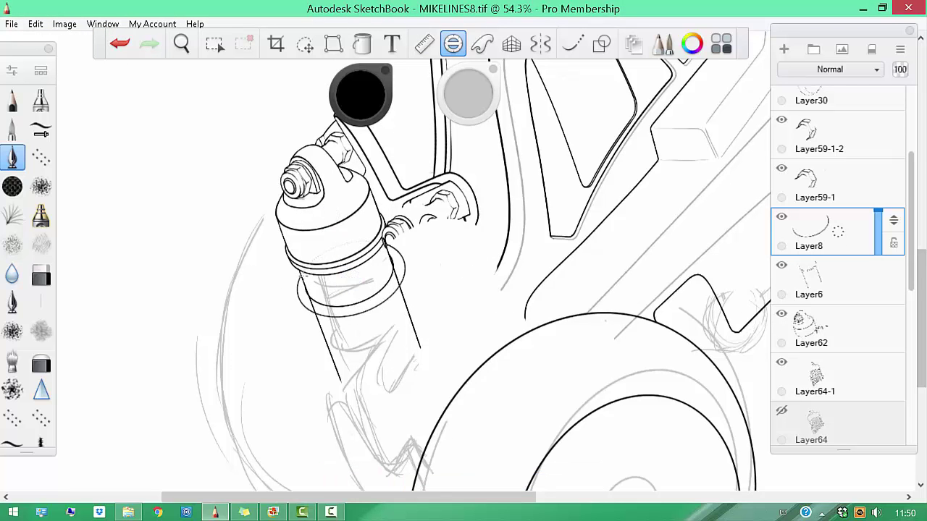
left_click_drag(352, 280, 357, 296)
left_click_drag(274, 319, 277, 331)
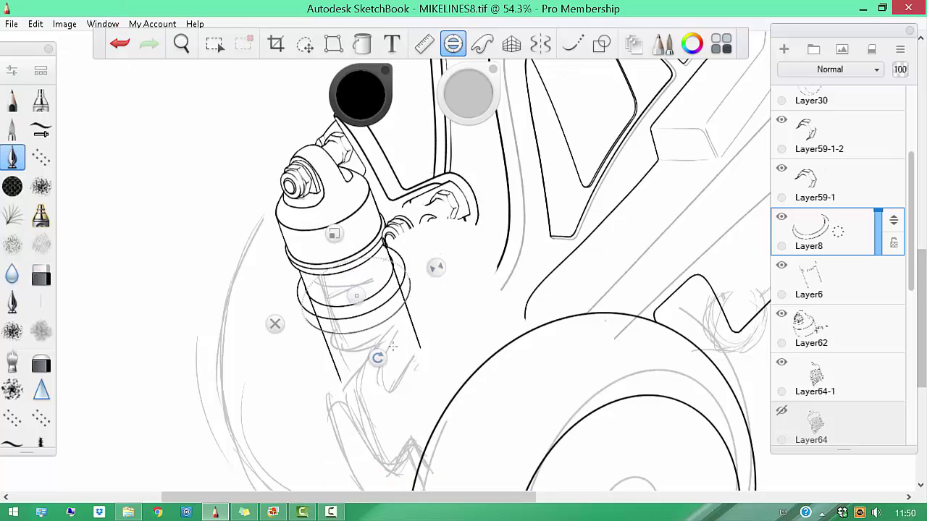
Join the ends of the collar edges on Layer8 and erase the cylinder side lines covered by the collar on Layer6
scroll(289, 334, "up", 4)
scroll(313, 248, "up", 3)
key("b")
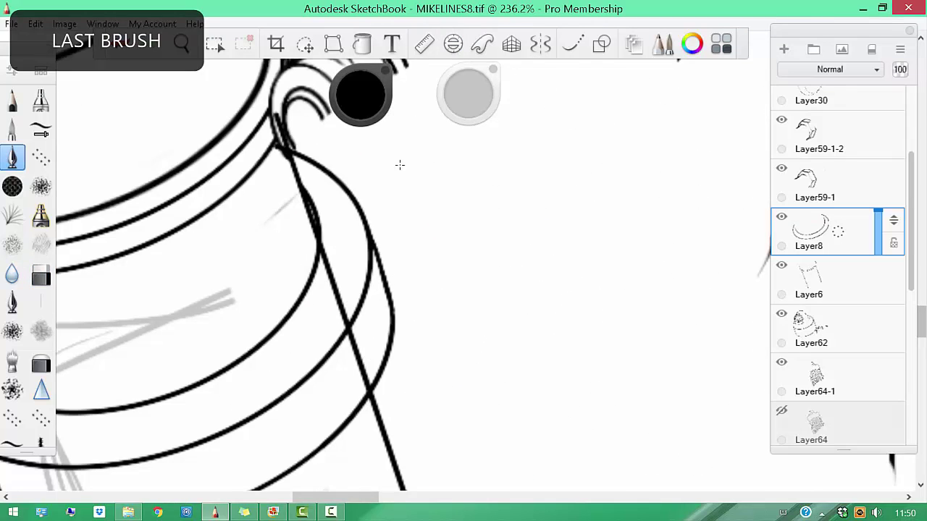
left_click_drag(581, 182, 507, 203)
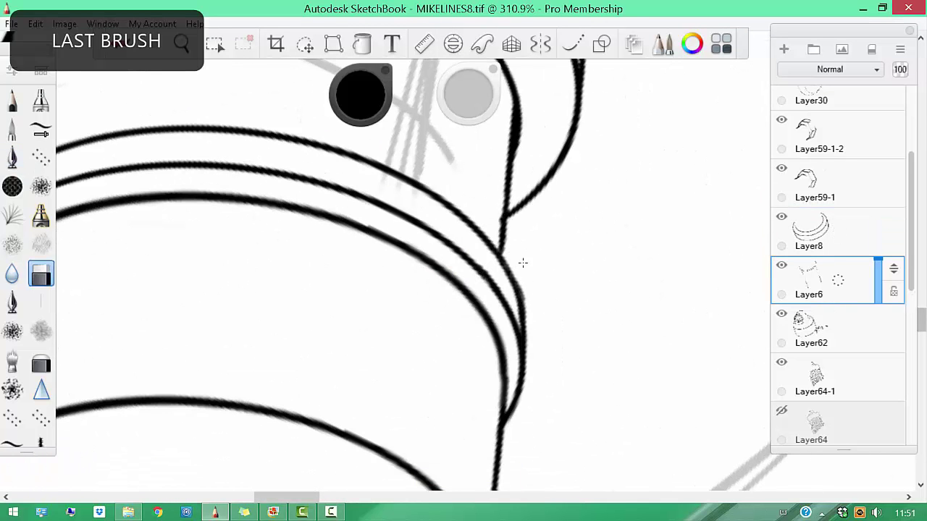
scroll(522, 262, "down", 8)
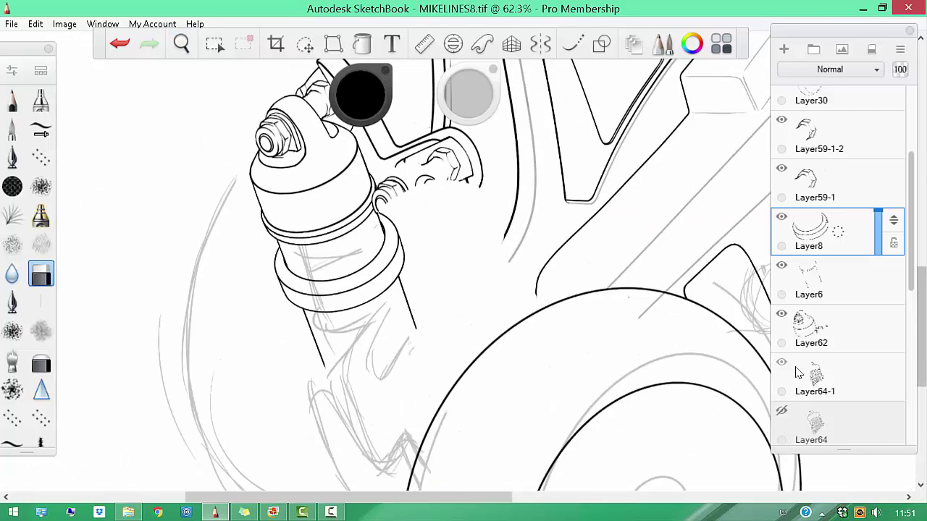
Ink a narrow band's edge directly below the collar with the ellipse guide on new Layer9
left_click_drag(507, 309, 542, 314)
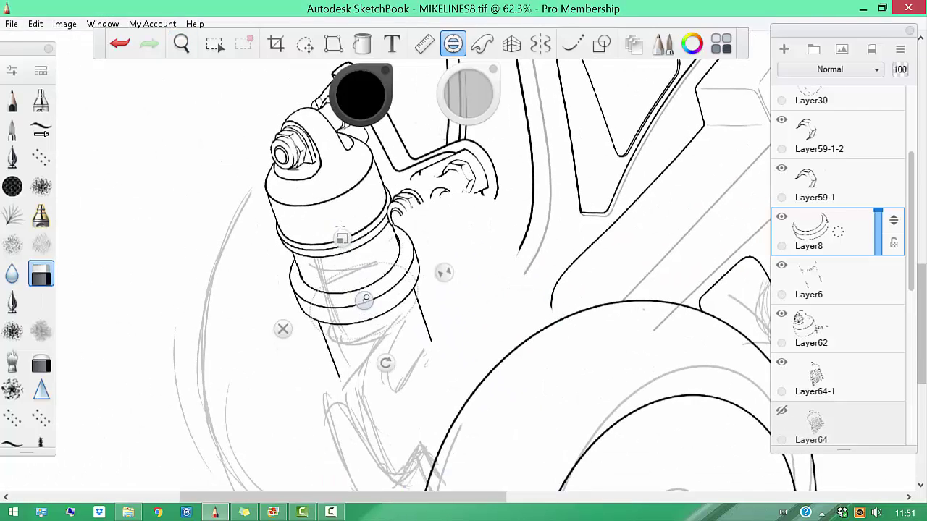
key("b")
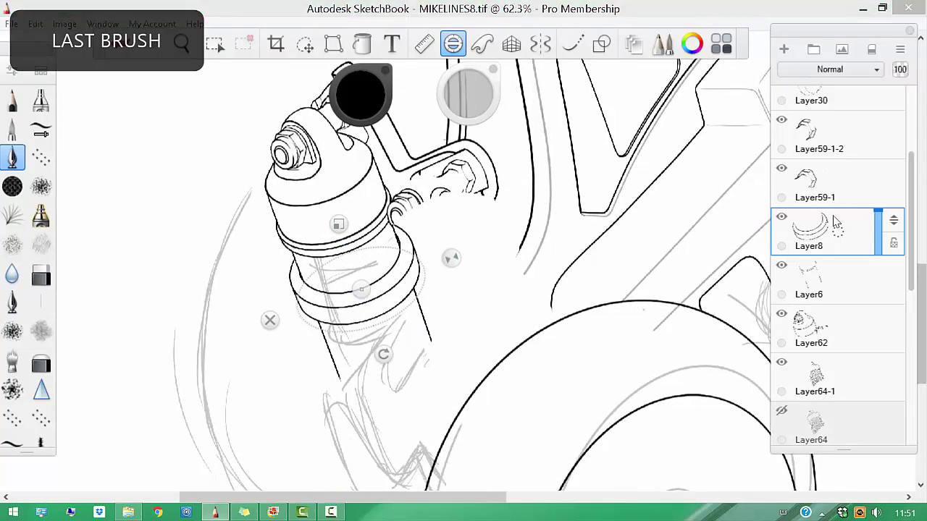
key("ctrl+shift+n")
key("ctrl+z")
left_click_drag(361, 290, 366, 303)
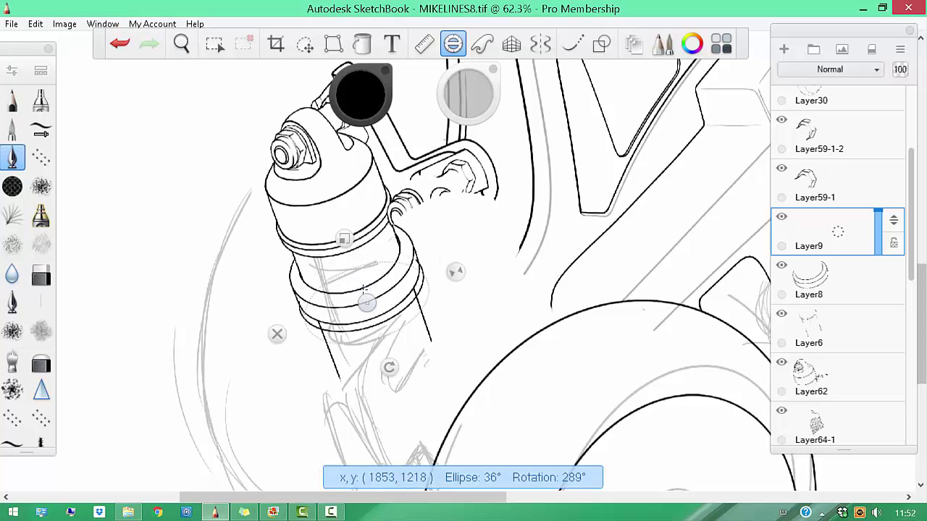
key("ctrl+z")
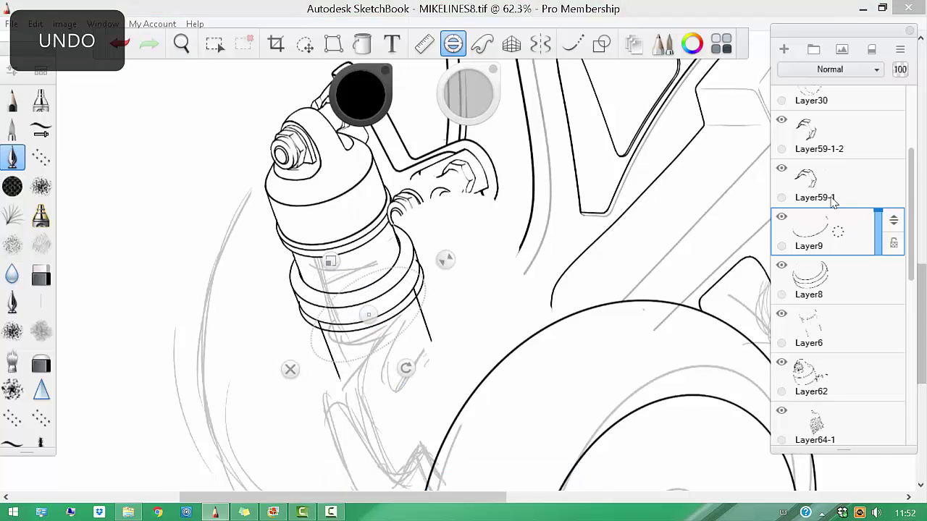
Ink a tilted ellipse for the first spring coil below the band on new Layer10 with the ellipse guide
key("ctrl+shift+n")
left_click_drag(369, 314, 376, 322)
left_click_drag(423, 304, 410, 281)
key("ctrl+z")
key("ctrl+z")
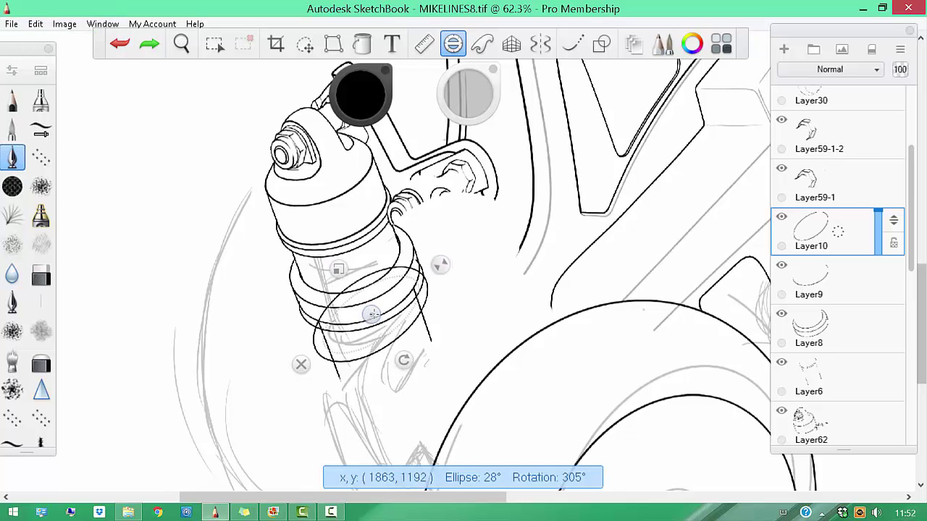
key("ctrl+z")
Paste an offset copy of the ellipse as the coil's second edge, merge it into Layer10, and duplicate the coil twice down the cylinder
key("ctrl+v")
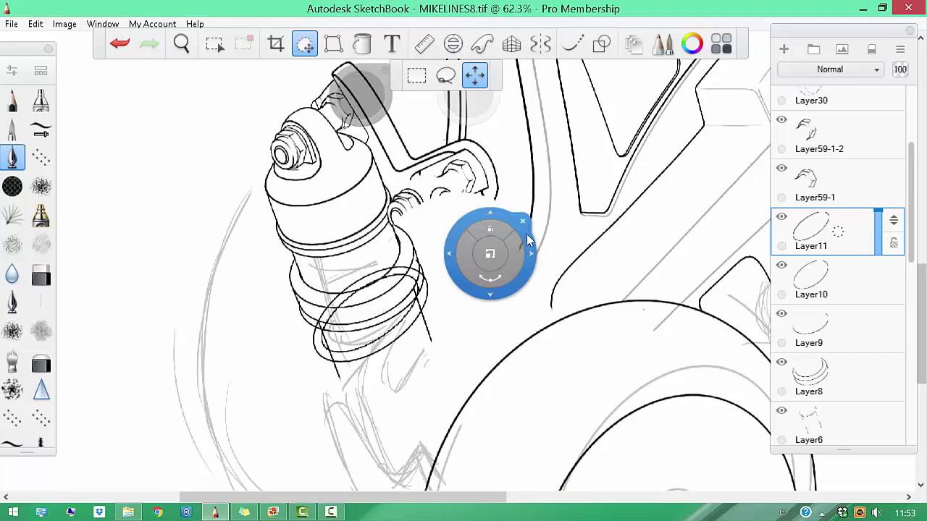
left_click(523, 221)
left_click(501, 255)
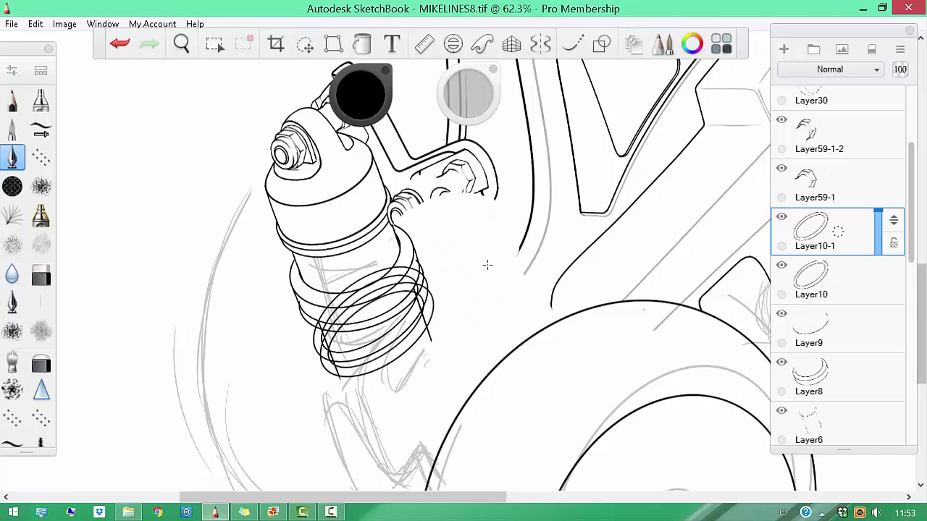
key("ctrl+v")
left_click(498, 298)
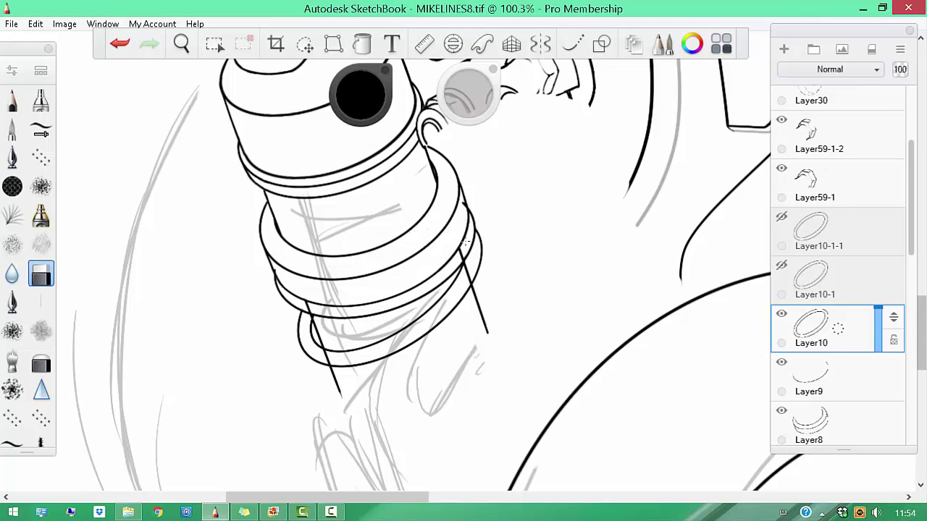
Erase the hidden back parts of the coils on Layer10 and Layer10-1, and the covered cylinder side lines on Layer6
scroll(858, 386, "down", 2)
left_click(826, 384)
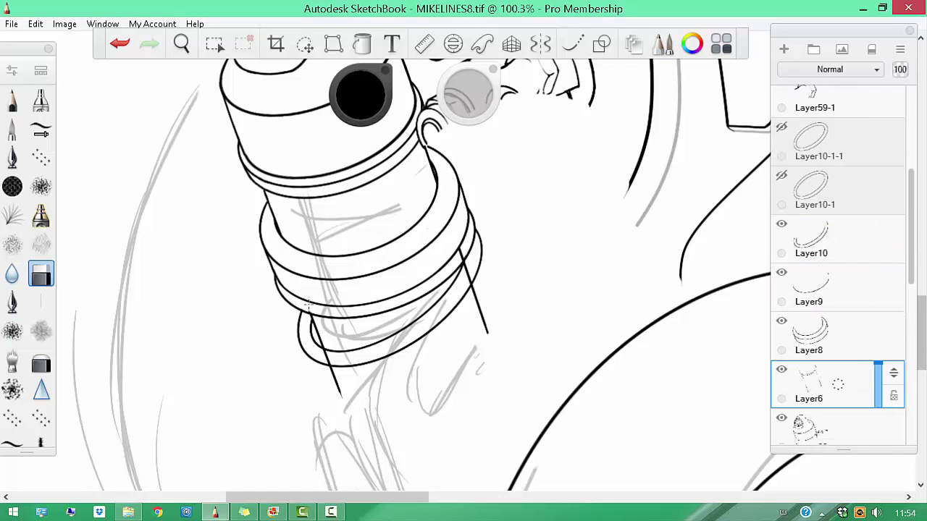
scroll(555, 231, "down", 3)
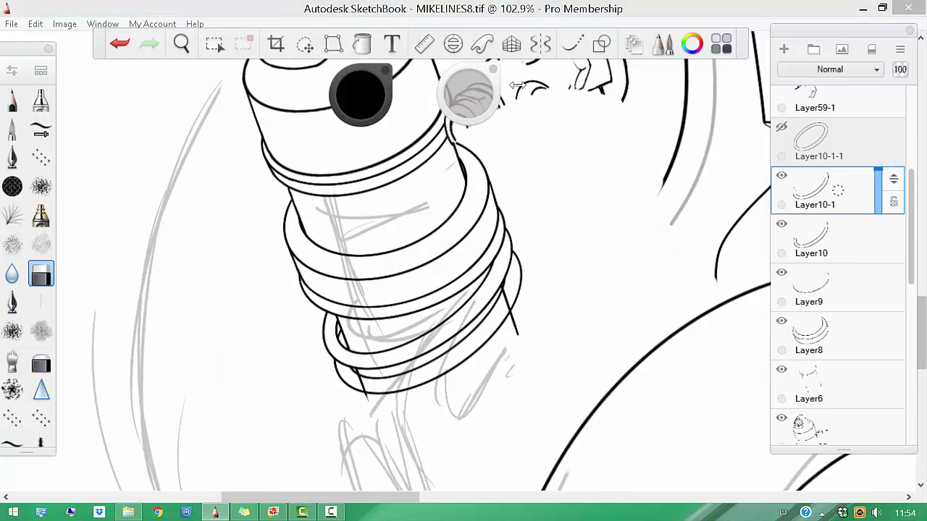
Duplicate Layer10-1-1, keep the copy hidden, and erase the back part of the lowest coil on Layer10-1-1
key("ctrl+d")
left_click(782, 127)
left_click(825, 189)
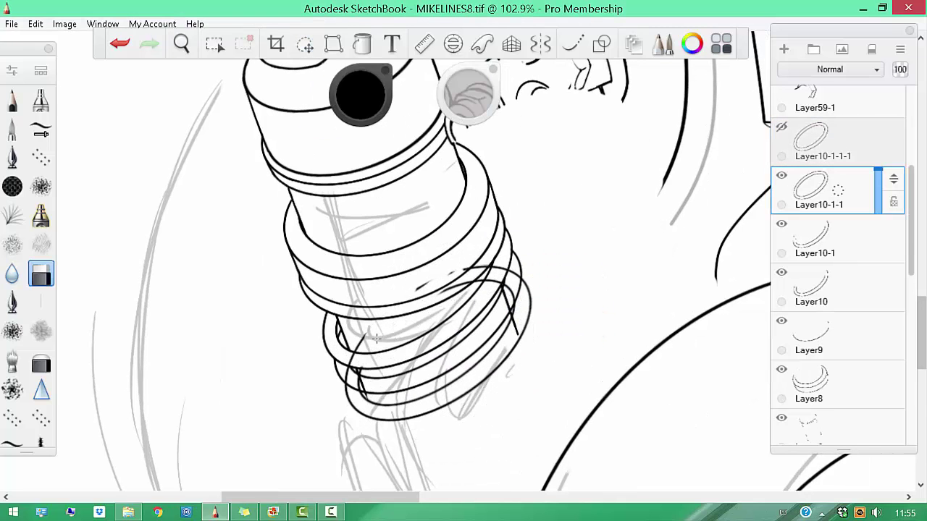
left_click(507, 285, "ctrl")
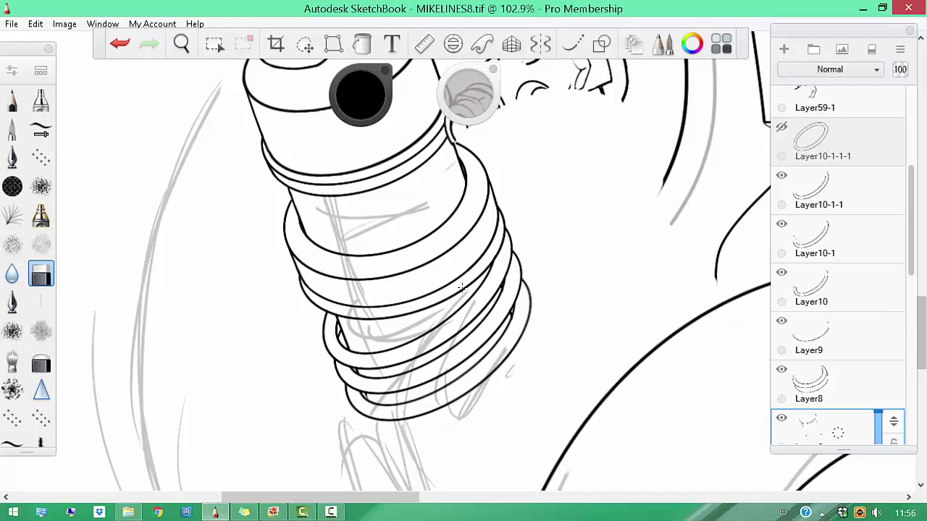
Merge the coil, band and collar layers into Layer6, show Layer64, and erase the lines overlapping the near front cylinder
scroll(570, 253, "down", 5)
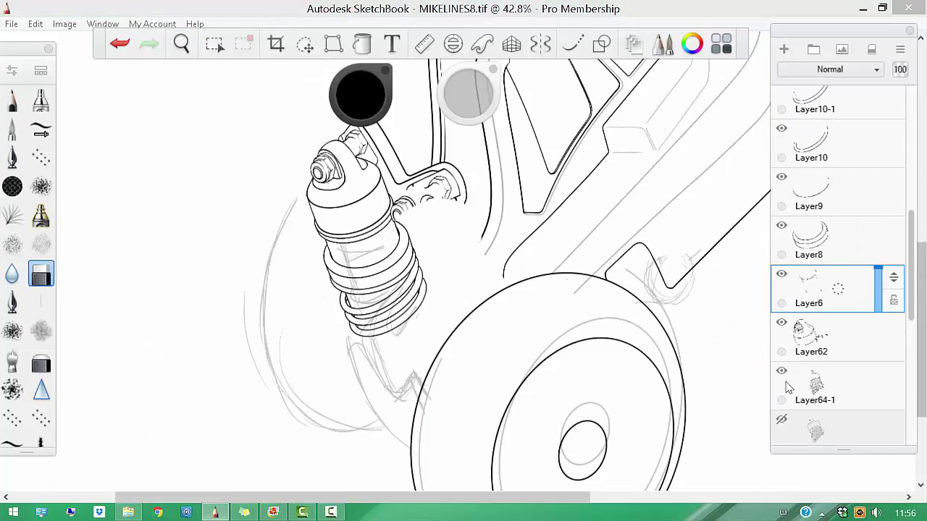
left_click(847, 210)
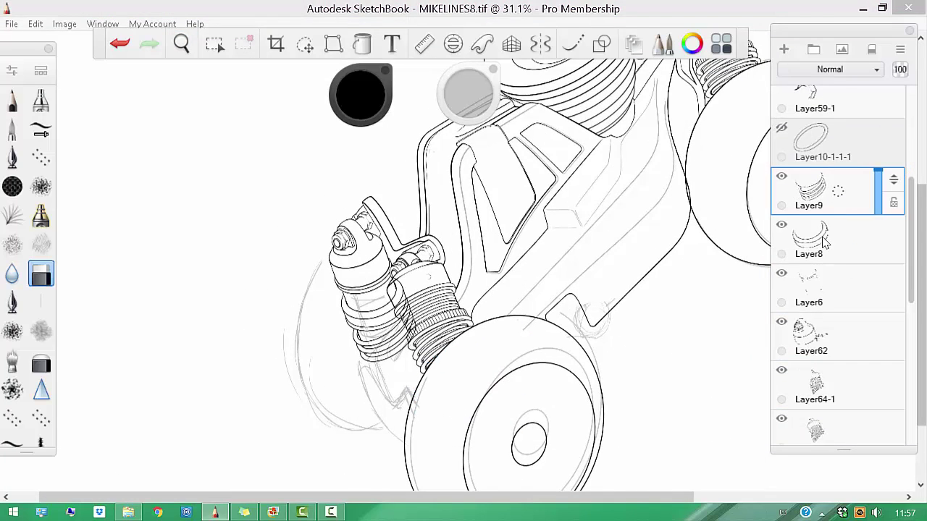
scroll(473, 191, "up", 5)
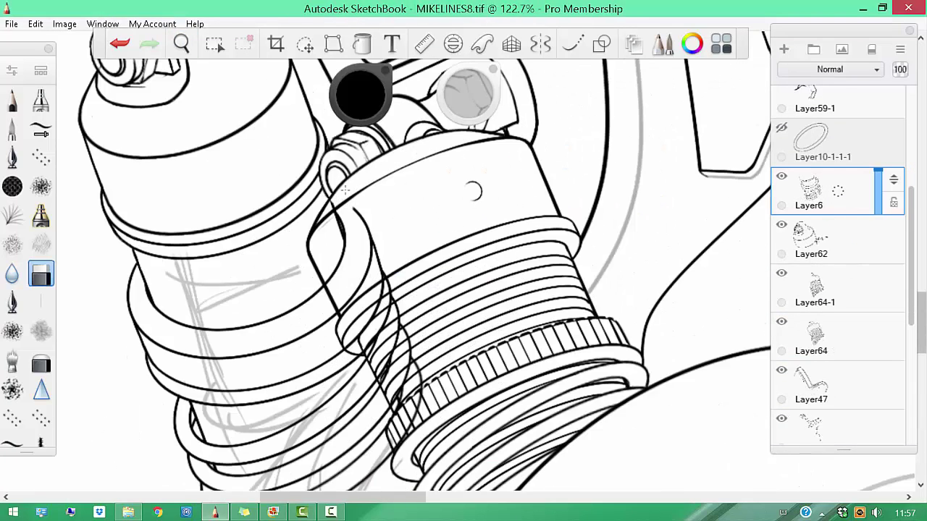
scroll(473, 190, "down", 3)
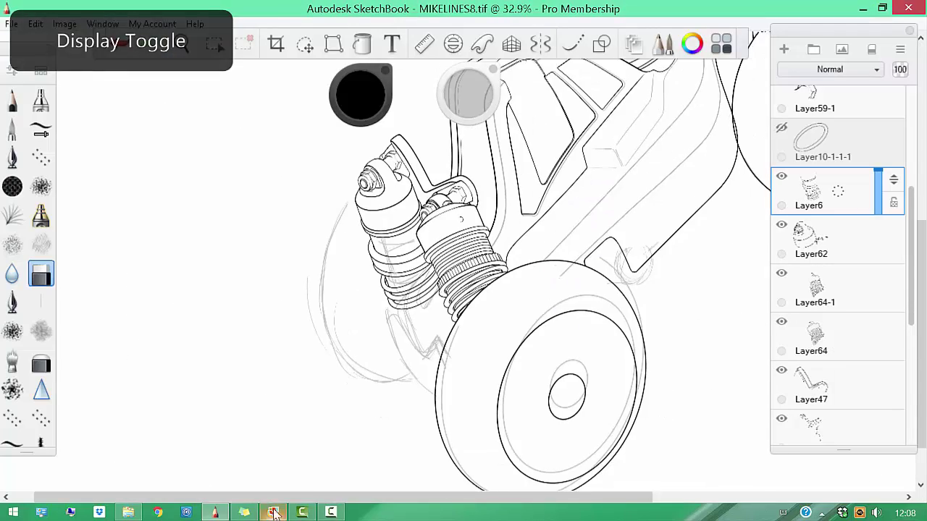
Place a copy of the far front cylinder at the far rear mount on Layer12 and erase the parts hidden by the bracket and round body
mouse_move(797, 101)
left_mouse_down()
mouse_move(732, 239)
mouse_move(611, 315)
left_mouse_up()
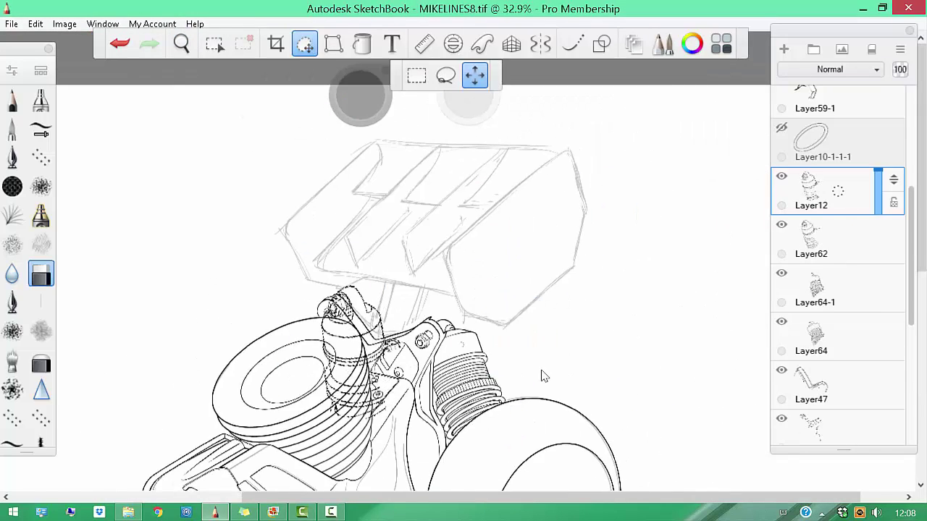
scroll(540, 348, "up", 3)
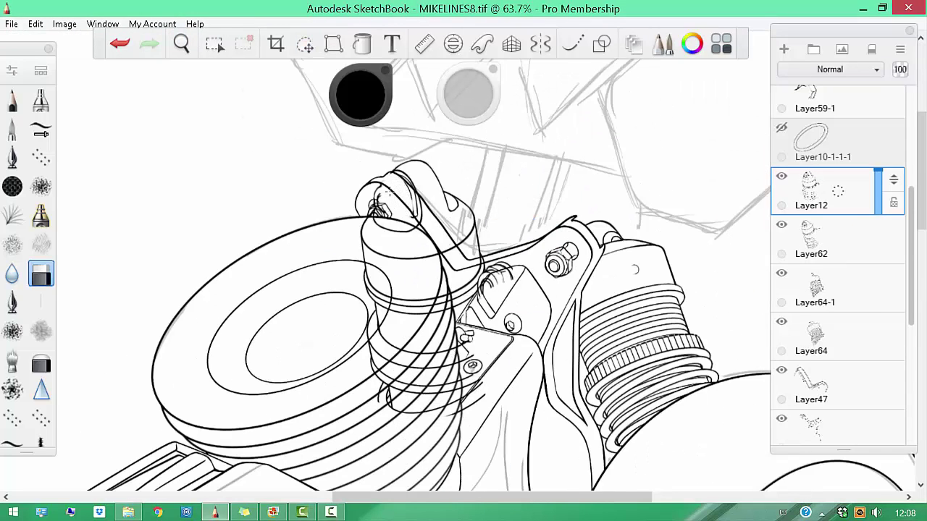
scroll(464, 210, "up", 3)
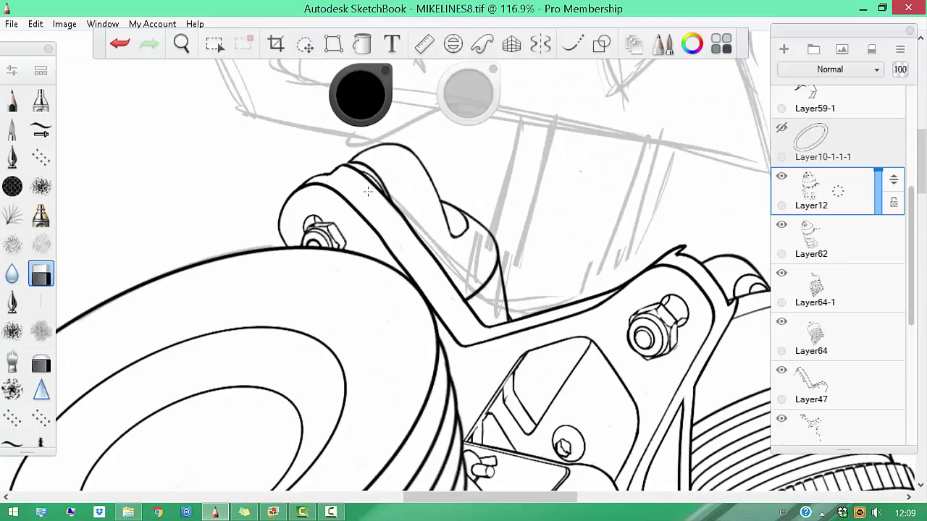
scroll(585, 408, "down", 5)
scroll(523, 186, "up", 1)
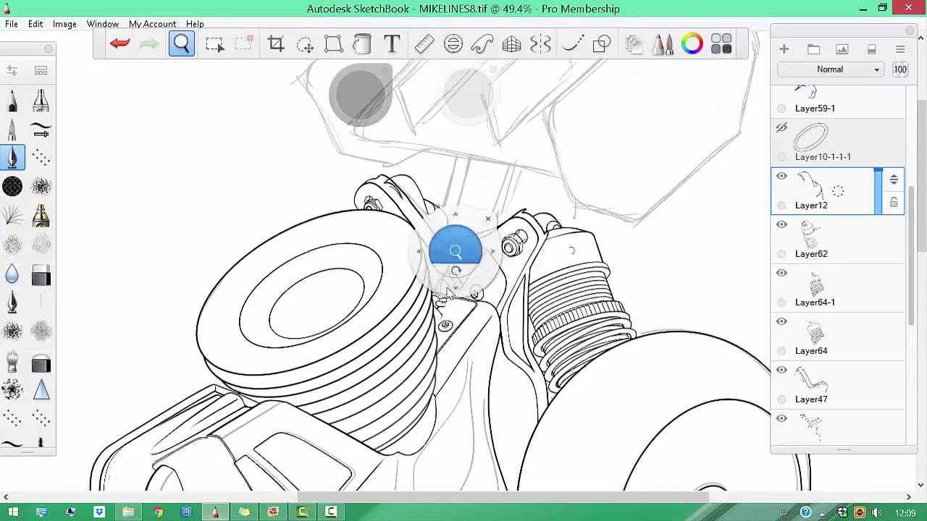
scroll(455, 248, "up", 4)
key("e")
scroll(598, 379, "down", 6)
key("Tab")
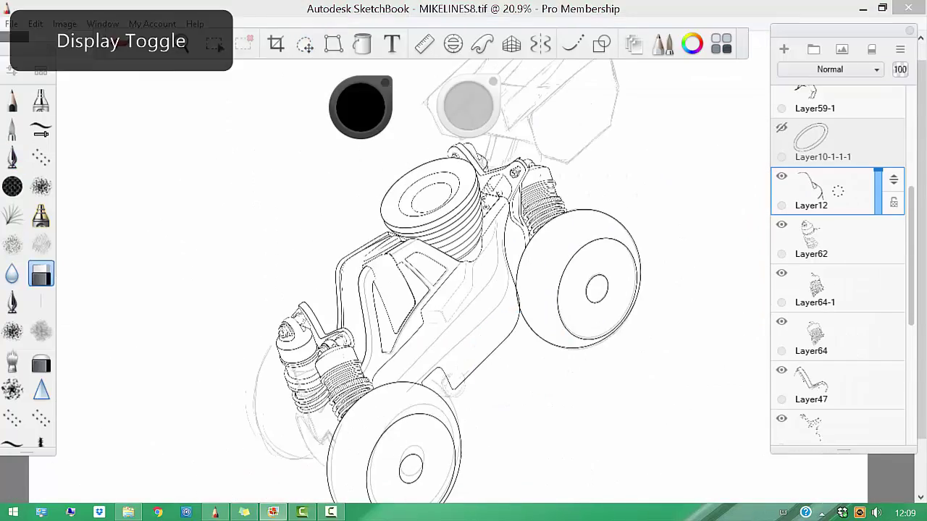
Rough in the rear suspension arm with a rounded end between the chassis edge and the rear wheel
scroll(472, 242, "up", 6)
key("b")
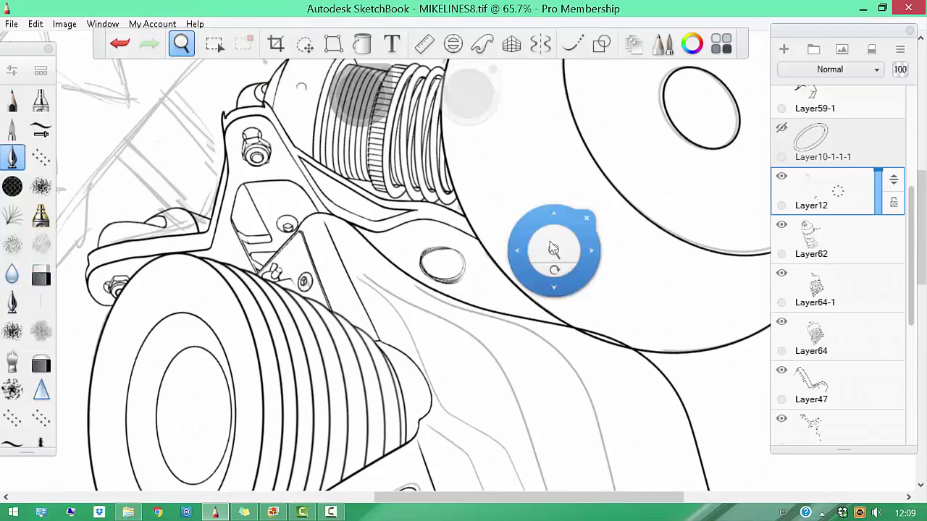
left_click_drag(510, 239, 451, 262)
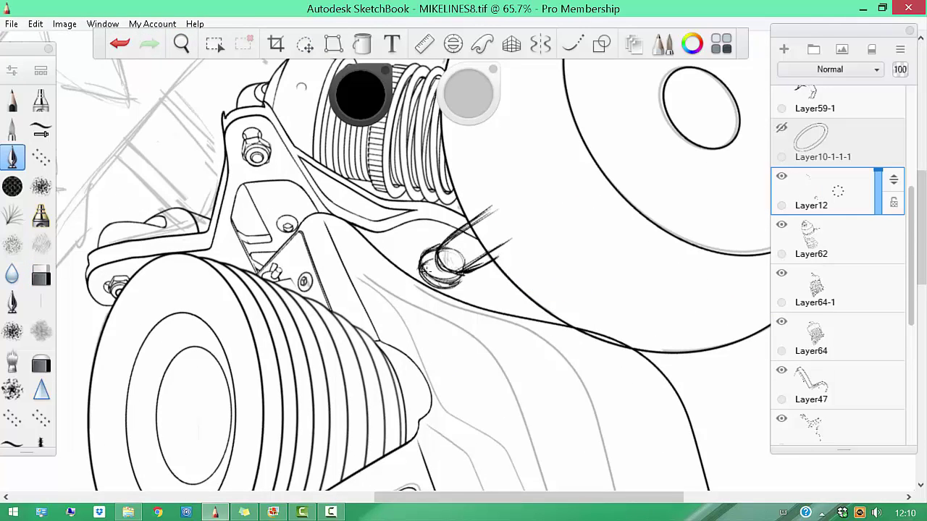
scroll(594, 259, "down", 2)
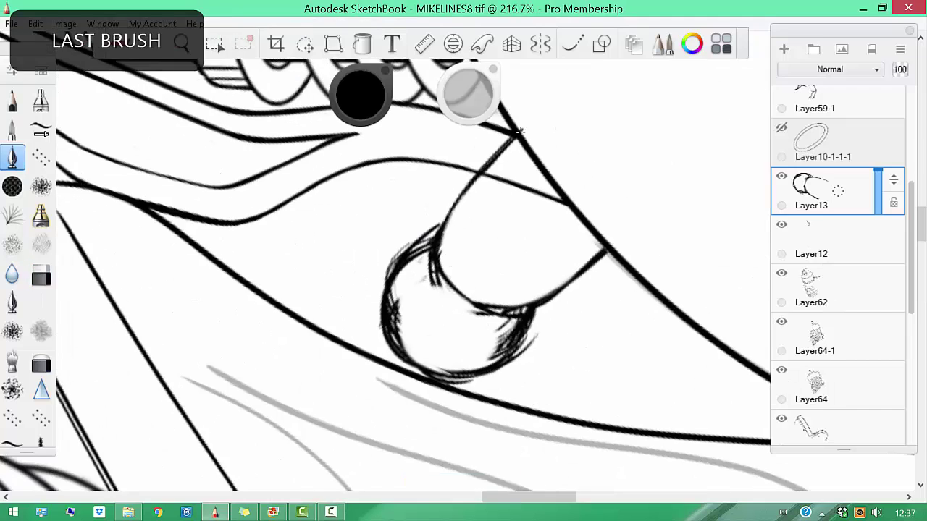
Clean up the rear arm's outline and rounded end on Layer13, inking smooth contours and erasing the rough strokes
key("b")
key("b")
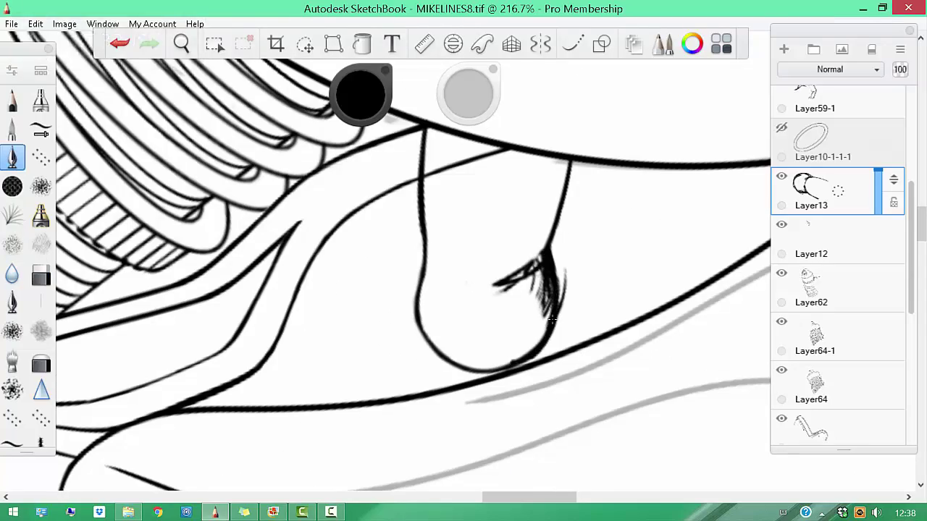
key("b")
mouse_move(543, 372)
left_mouse_down()
mouse_move(457, 263)
mouse_move(526, 307)
left_mouse_up()
key("b")
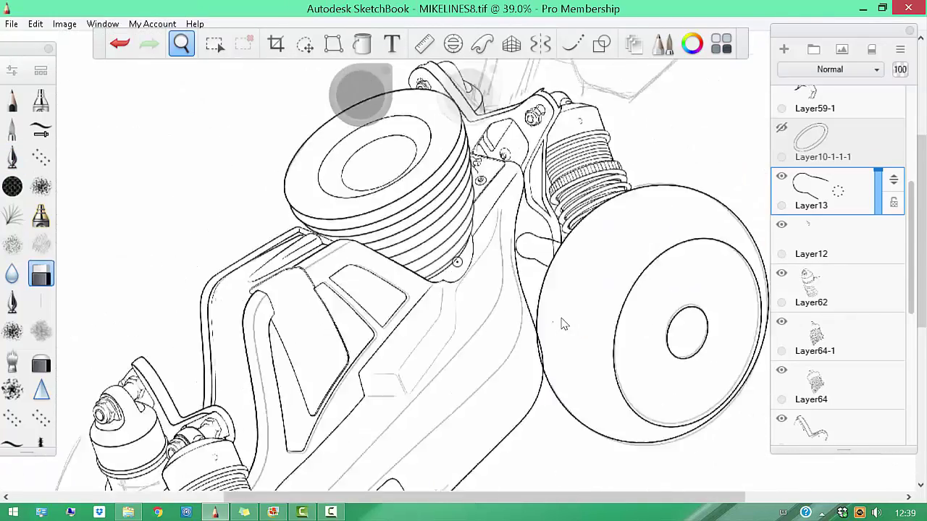
Ink the circular face and inner edge at the rear arm's rounded end on Layer13, and make Layer34 active
left_click_drag(413, 295, 406, 273)
scroll(456, 237, "up", 3)
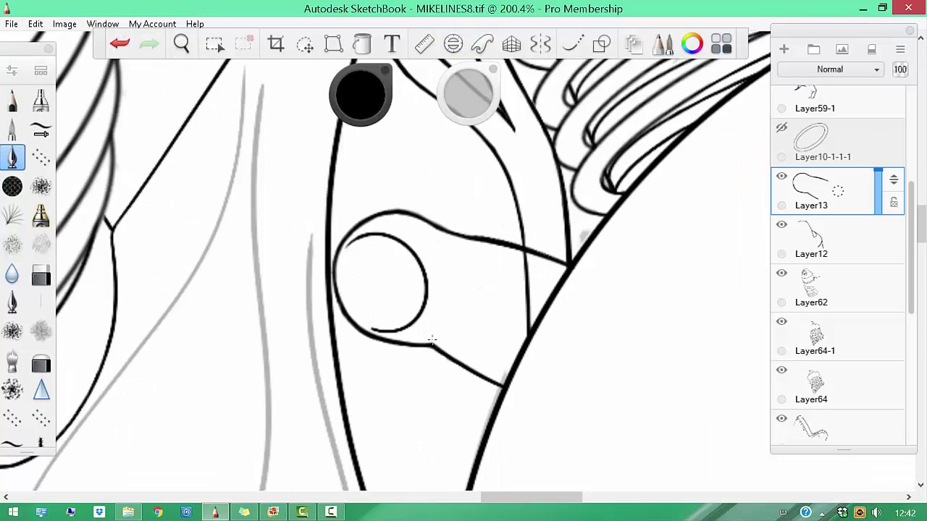
left_click_drag(428, 330, 547, 358)
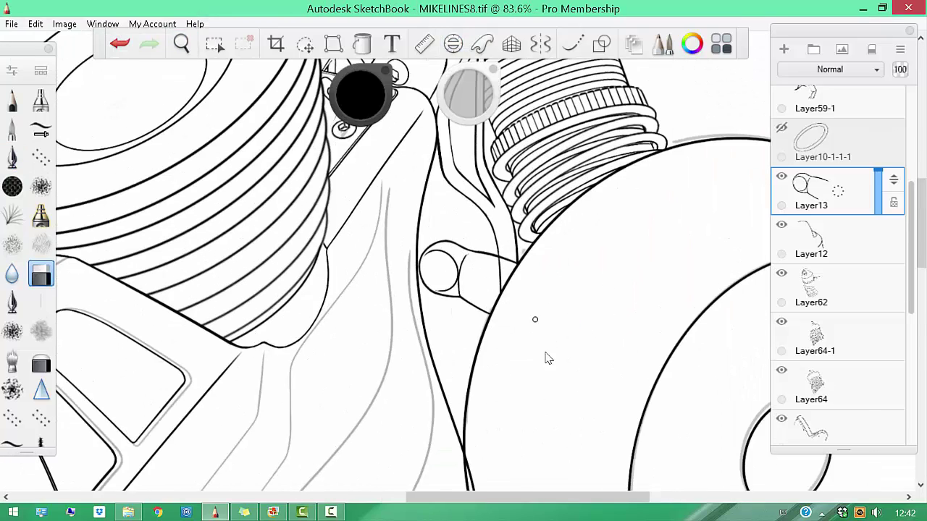
scroll(867, 297, "down", 4)
left_click(867, 294)
key("Tab")
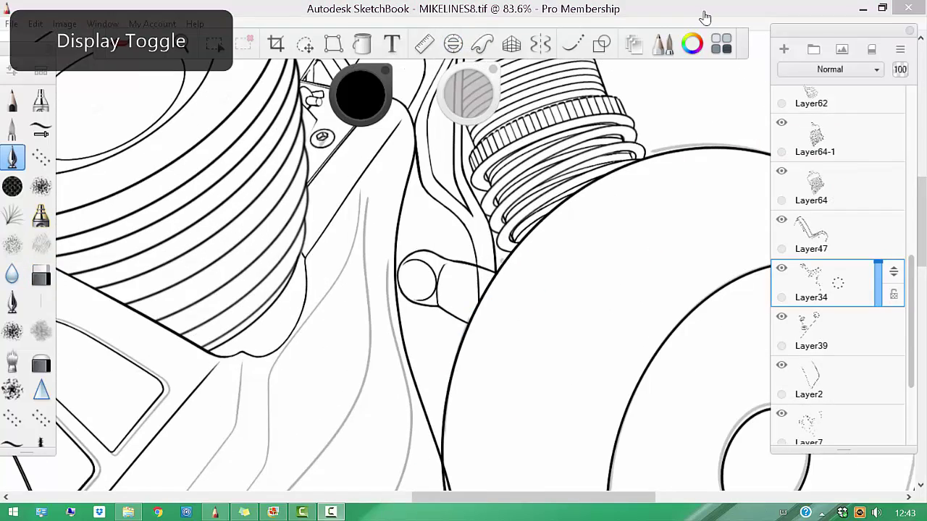
Ink a hexagonal nut outline over the rear arm's rounded end on a new Layer14 and offset a duplicate of it
left_click_drag(631, 187, 517, 296)
key("e")
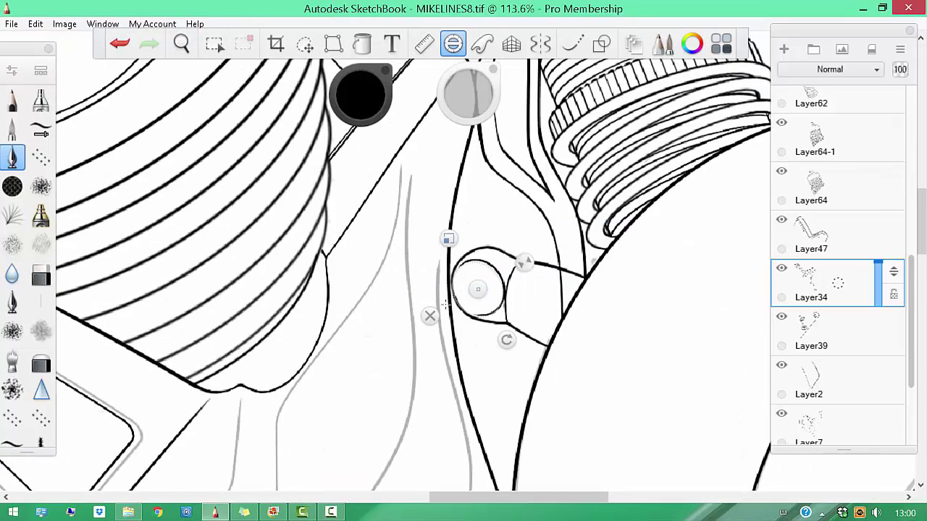
key("ctrl+shift+n")
key("e")
scroll(490, 266, "up", 4)
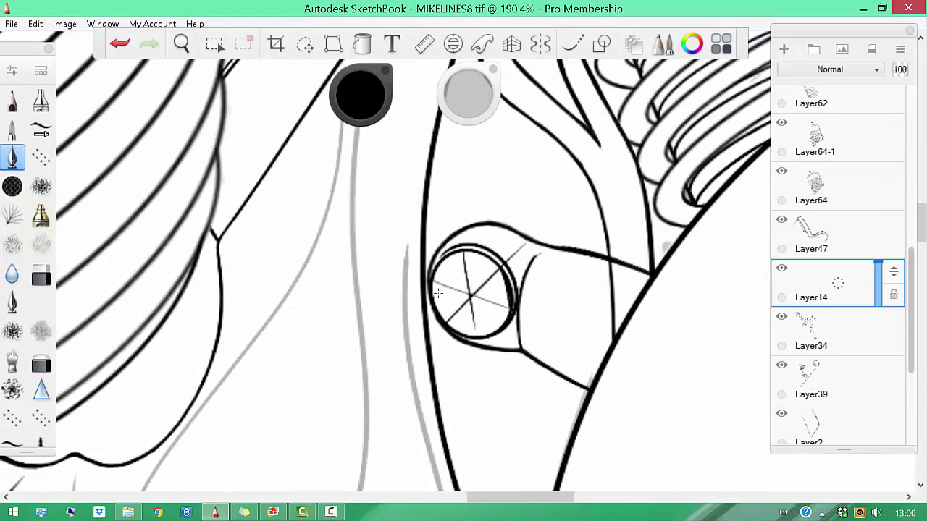
key("space")
left_click_drag(521, 346, 528, 297)
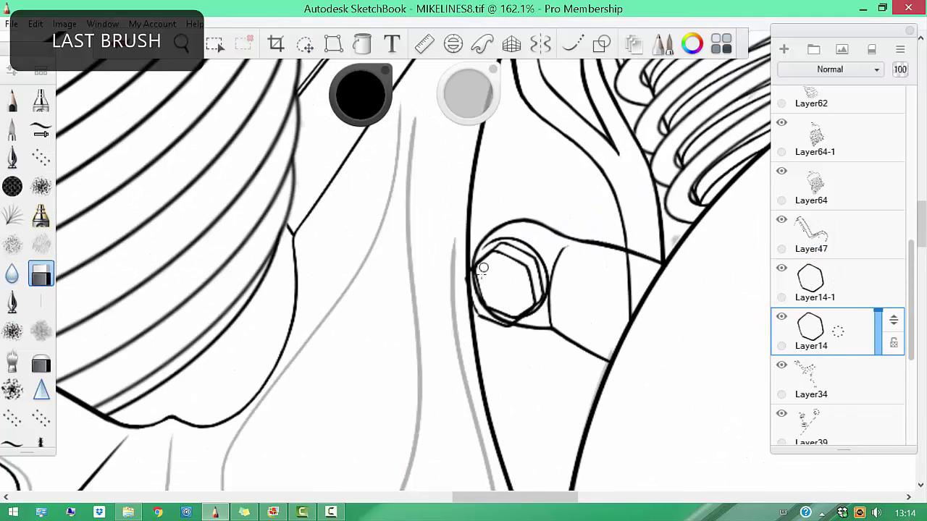
Trim the hidden edges of the rear arm's nut and add concentric bolt-end circles, placing a further ellipse on new Layer15
scroll(848, 342, "down", 3)
scroll(833, 217, "up", 6)
left_click(818, 185)
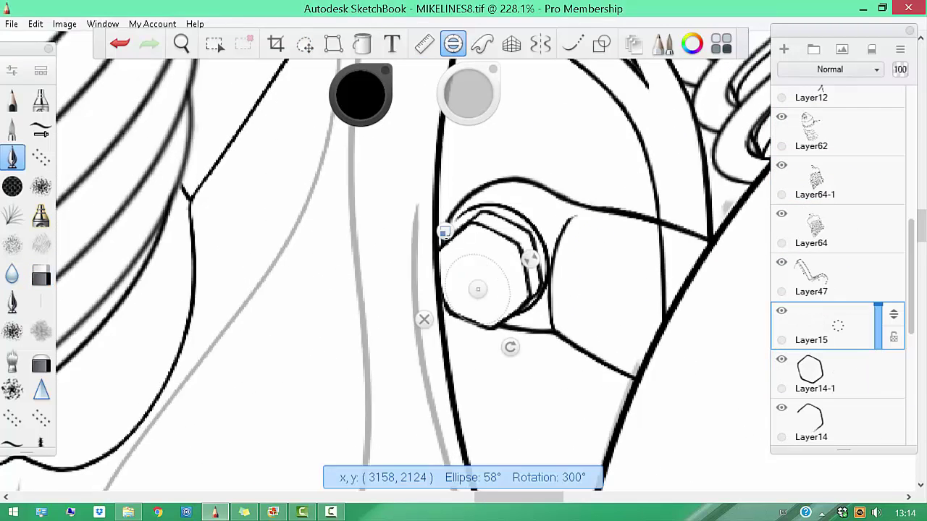
key("ctrl+z")
mouse_move(481, 275)
left_mouse_down()
mouse_move(463, 307)
mouse_move(492, 259)
mouse_move(471, 283)
mouse_move(491, 269)
left_mouse_up()
left_click(818, 373)
key("e")
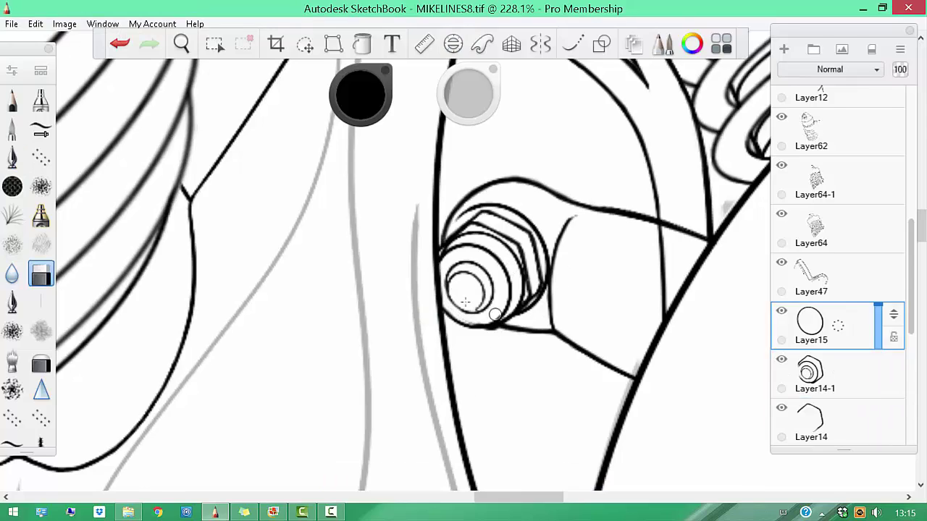
Erase the hidden part of the Layer15 ellipse and ink the nut's facet edges on Layer14
scroll(453, 243, "down", 5)
left_click(811, 421)
scroll(475, 135, "up", 4)
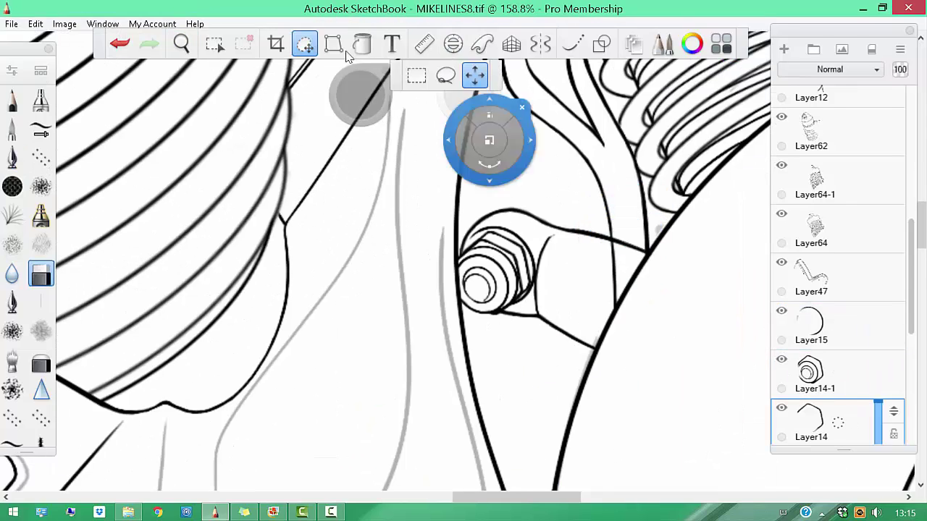
scroll(513, 257, "down", 4)
scroll(575, 324, "up", 6)
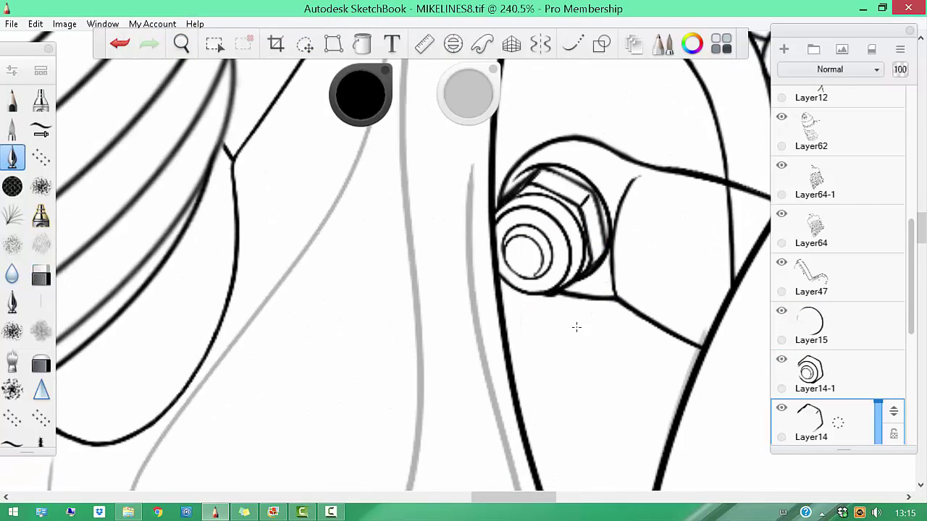
Merge the nut's layers into Layer14 and make Layer34 active
left_click(837, 331)
key("ctrl+e")
key("ctrl+e")
scroll(658, 344, "down", 8)
scroll(658, 344, "up", 5)
left_click(811, 373)
scroll(661, 412, "down", 7)
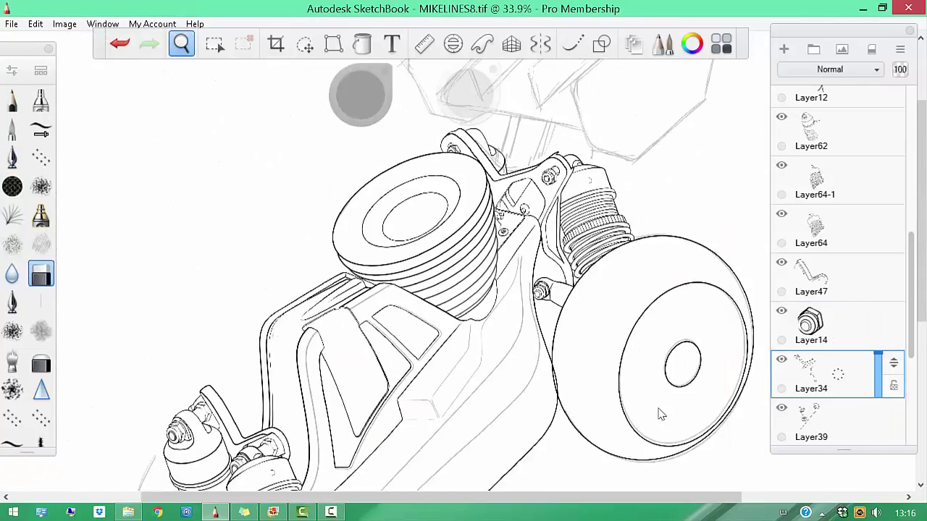
Ink a short lower edge beneath the rear arm's nut, between the chassis and the rear wheel, on Layer34
scroll(504, 300, "up", 4)
key("ctrl+z")
key("space")
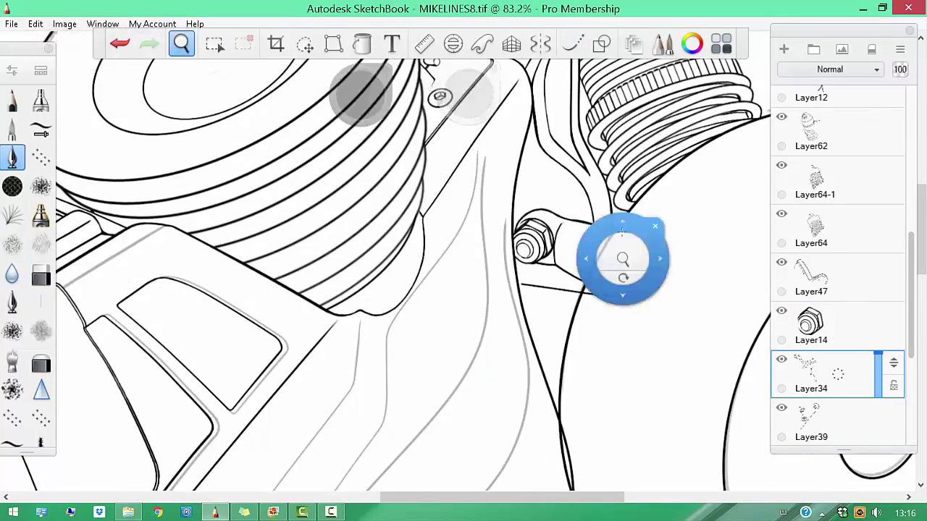
scroll(621, 299, "up", 3)
key("b")
scroll(620, 299, "down", 6)
scroll(620, 299, "up", 2)
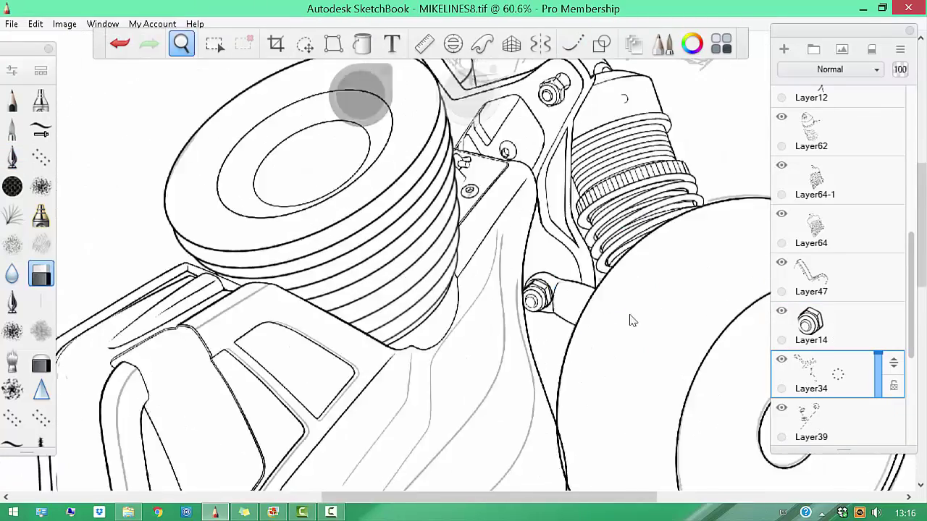
scroll(631, 321, "down", 1)
key("b")
key("space")
scroll(538, 331, "down", 4)
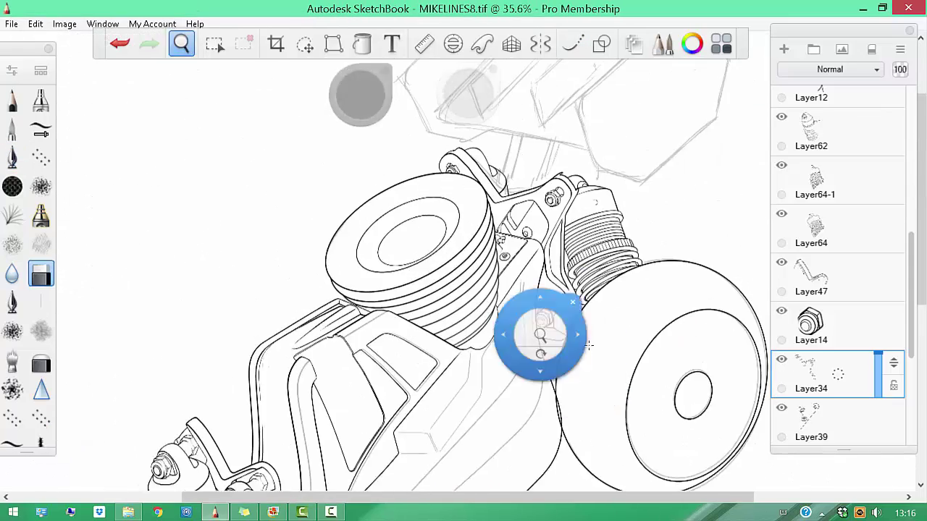
scroll(863, 231, "down", 3)
Add an empty Layer16 directly below Layer39 for further chassis line work
left_click(863, 226)
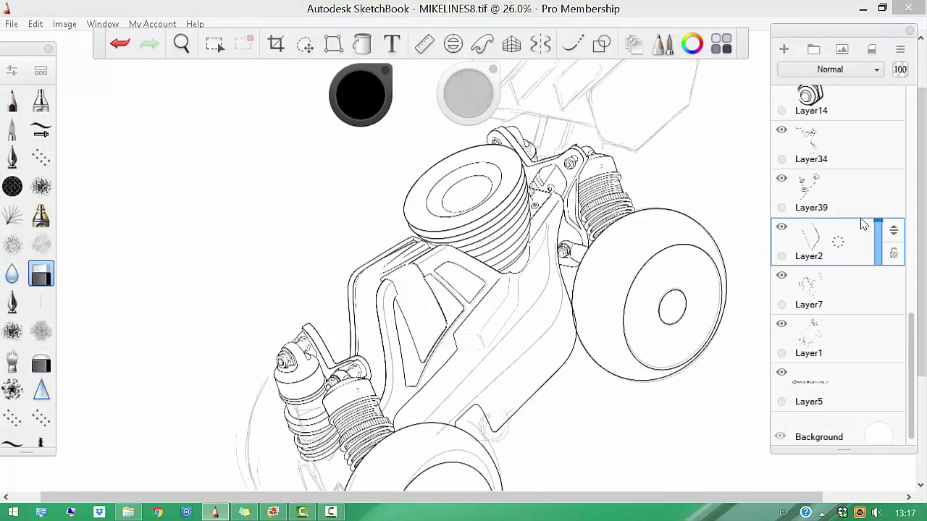
key("ctrl+shift+n")
key("space")
scroll(537, 303, "up", 3)
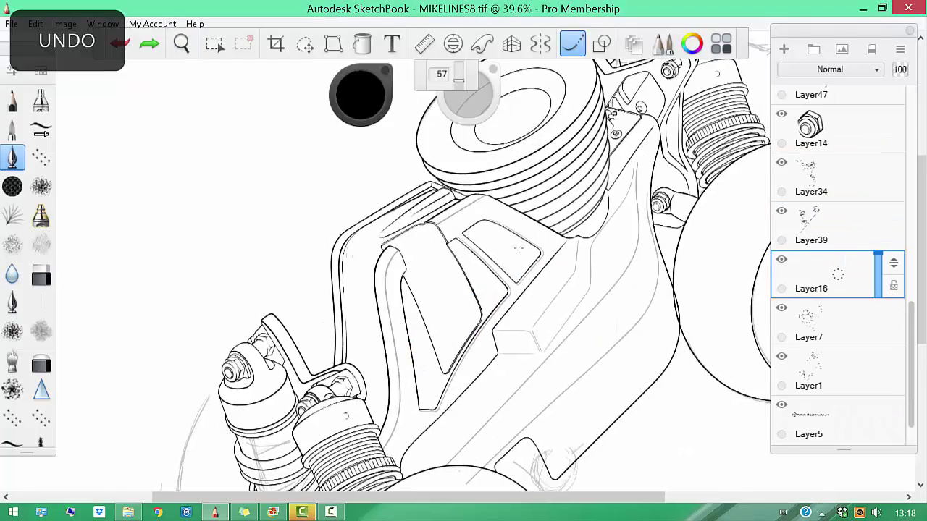
Try inking long diagonal lines across the chassis window openings from the front cylinder bracket on Layer16
scroll(537, 302, "down", 4)
scroll(538, 303, "up", 5)
key("e")
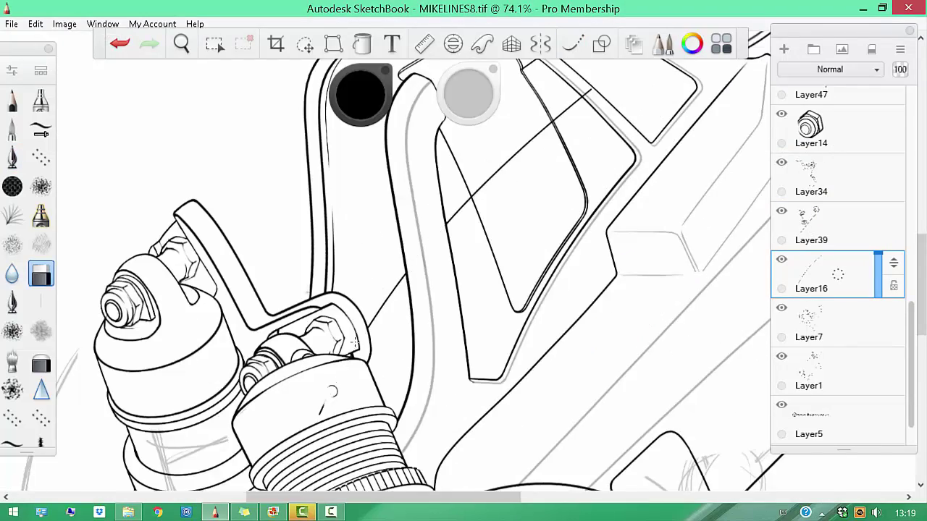
key("space")
left_click_drag(354, 344, 534, 316)
scroll(589, 239, "down", 4)
key("e")
scroll(550, 394, "up", 3)
key("ctrl+z")
key("space")
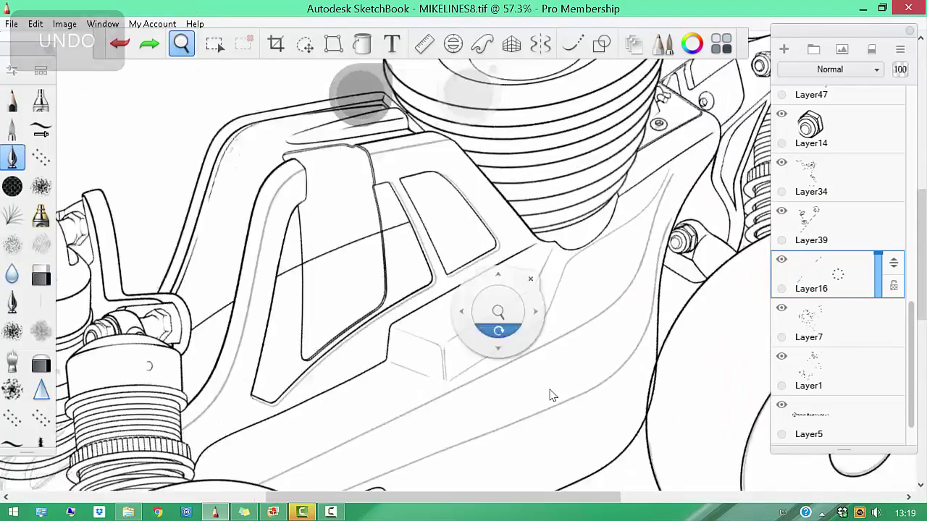
scroll(550, 394, "down", 4)
scroll(550, 395, "up", 5)
key("e")
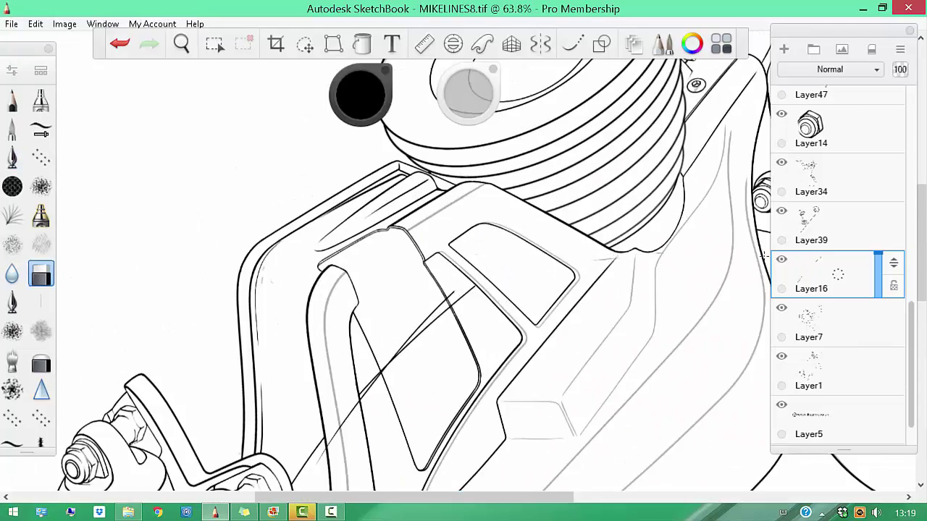
scroll(555, 269, "down", 5)
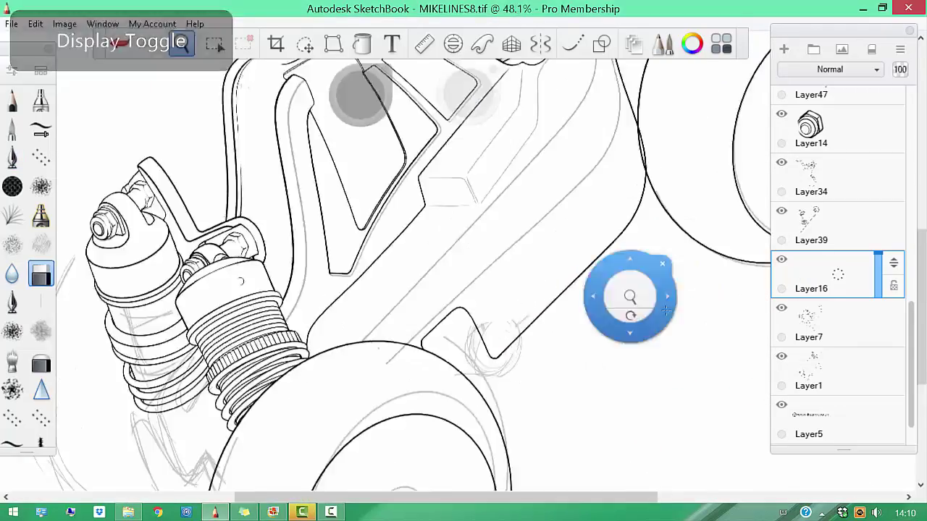
left_click(811, 370)
scroll(464, 261, "up", 5)
left_click(809, 322)
scroll(463, 261, "down", 6)
left_click(819, 274)
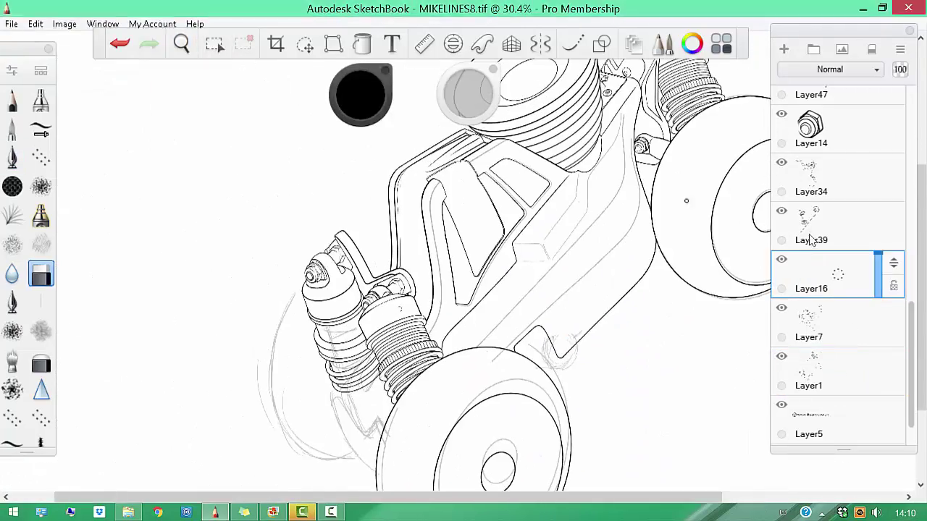
Try roughing in brace lines between the round body and the front cylinders on Layer16
left_click_drag(469, 192, 468, 239)
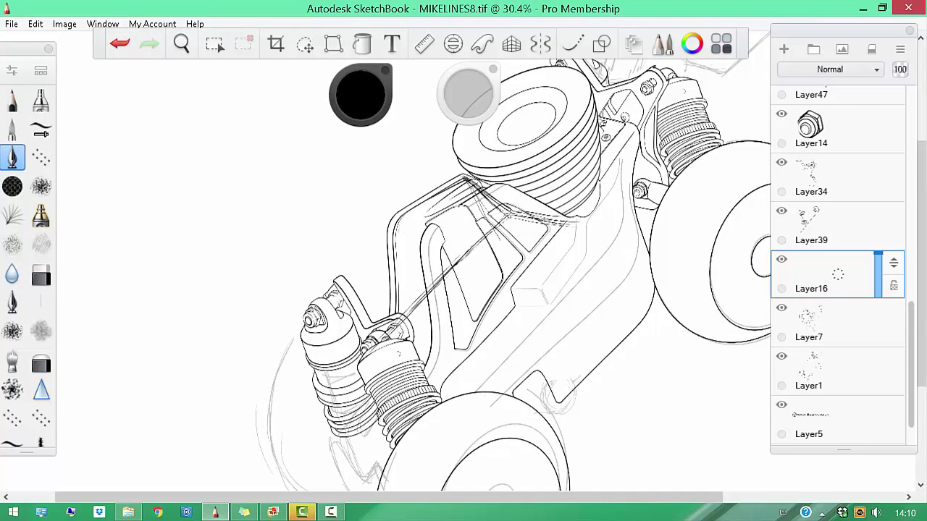
scroll(555, 296, "down", 4)
key("b")
scroll(387, 253, "up", 4)
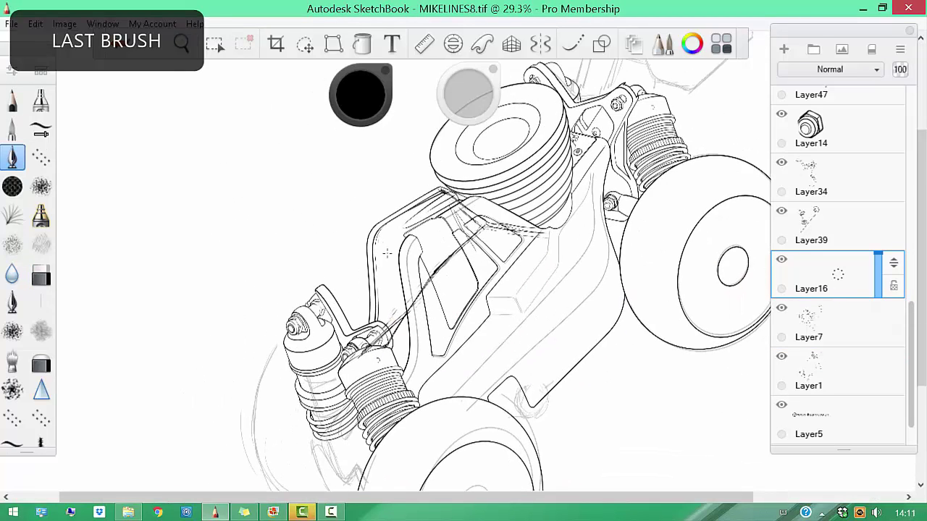
scroll(613, 381, "down", 1)
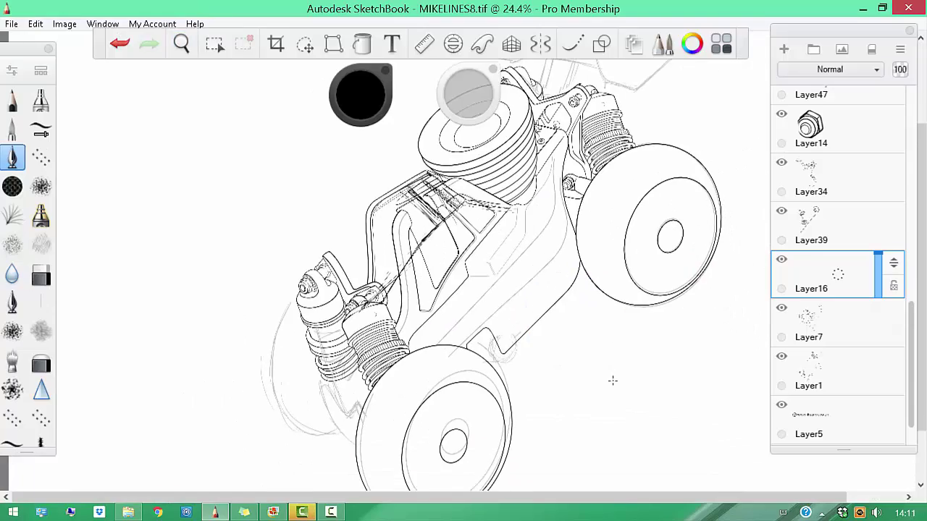
key("ctrl+z")
Ink a second line along the chassis's lower edge from the rear wheel to the front wheel
scroll(430, 328, "up", 7)
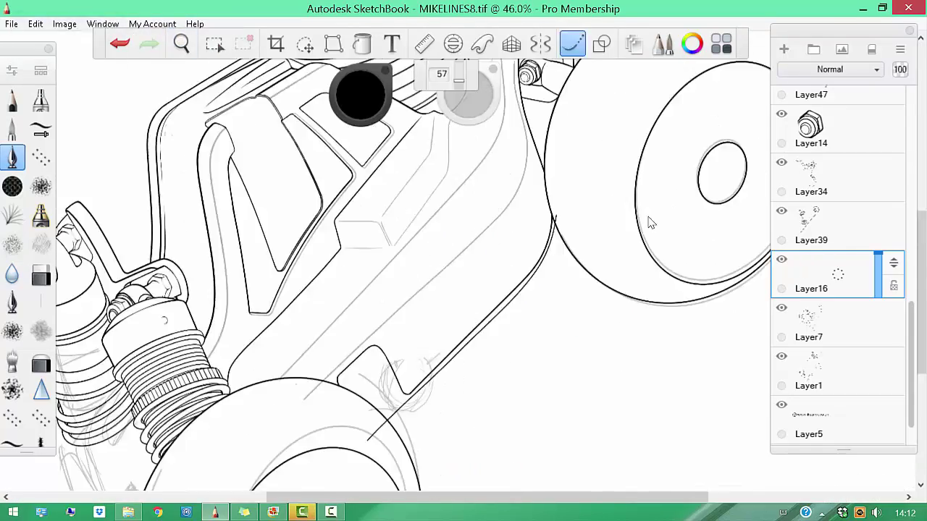
key("b")
left_click_drag(838, 275, 850, 305)
Place a copy of the wheel outline at the far front wheel on Layer30-1 and erase its hidden parts
scroll(844, 285, "up", 5)
left_click(832, 206)
scroll(620, 319, "down", 4)
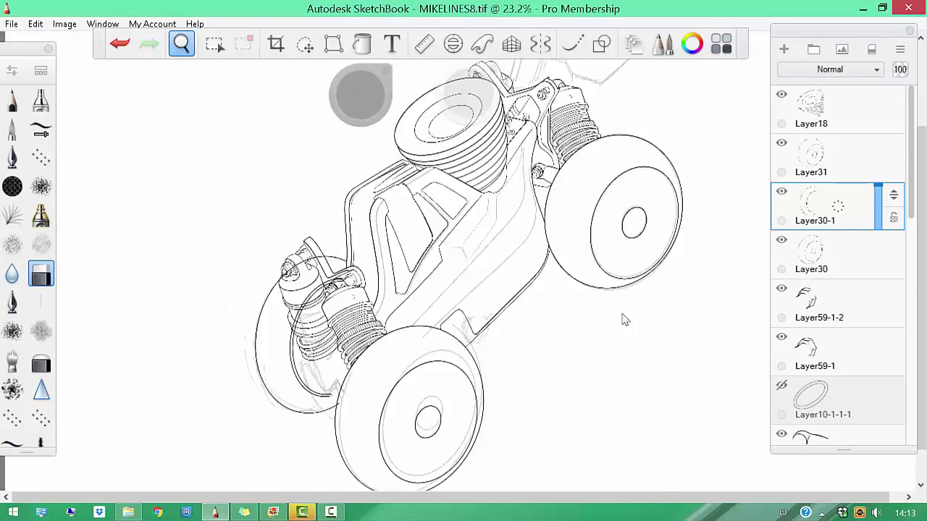
Hide Layer30-1 and ink the straight edges of the rear wing's near end plate on new Layer17
key("ctrl+shift+n")
scroll(621, 259, "up", 2)
key("ctrl+z")
scroll(524, 192, "up", 3)
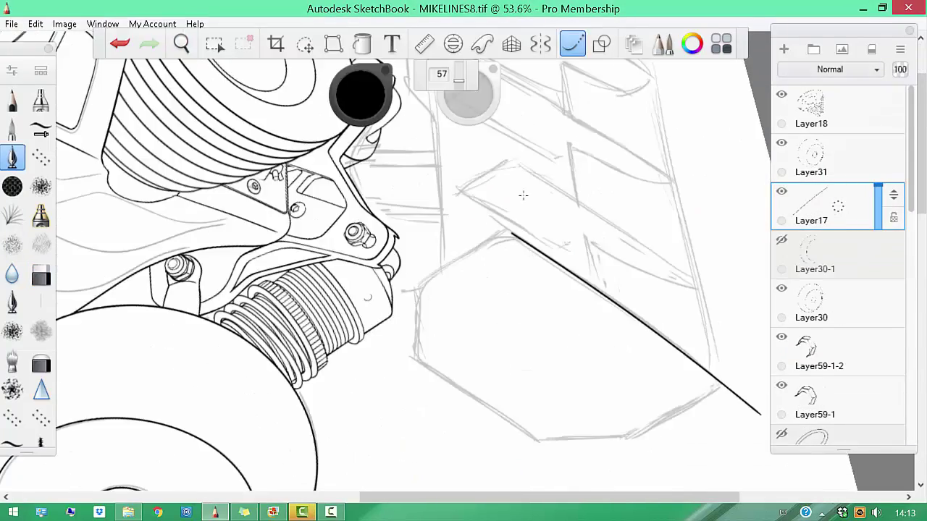
scroll(666, 197, "up", 5)
key("ctrl+z")
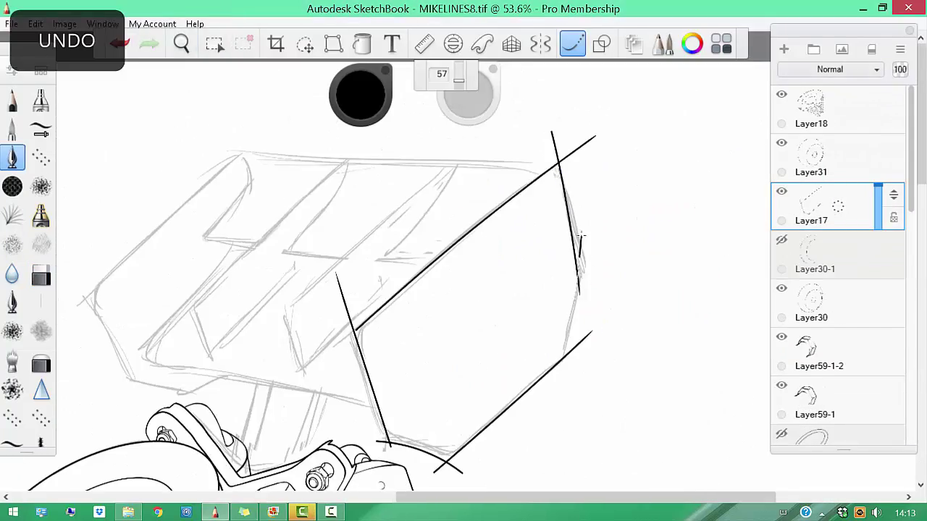
Complete the near end plate's outline on Layer17, rounding its corners and erasing the overshooting line ends
key("b")
mouse_move(562, 214)
left_mouse_down()
mouse_move(578, 229)
mouse_move(531, 288)
left_mouse_up()
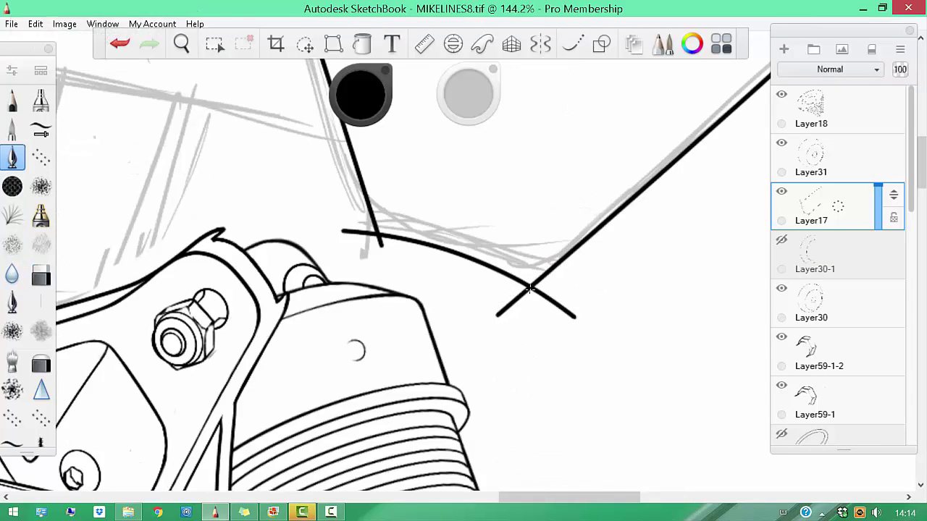
scroll(545, 287, "up", 3)
mouse_move(408, 248)
left_mouse_down()
mouse_move(478, 338)
mouse_move(522, 263)
mouse_move(602, 238)
mouse_move(530, 230)
mouse_move(510, 314)
left_mouse_up()
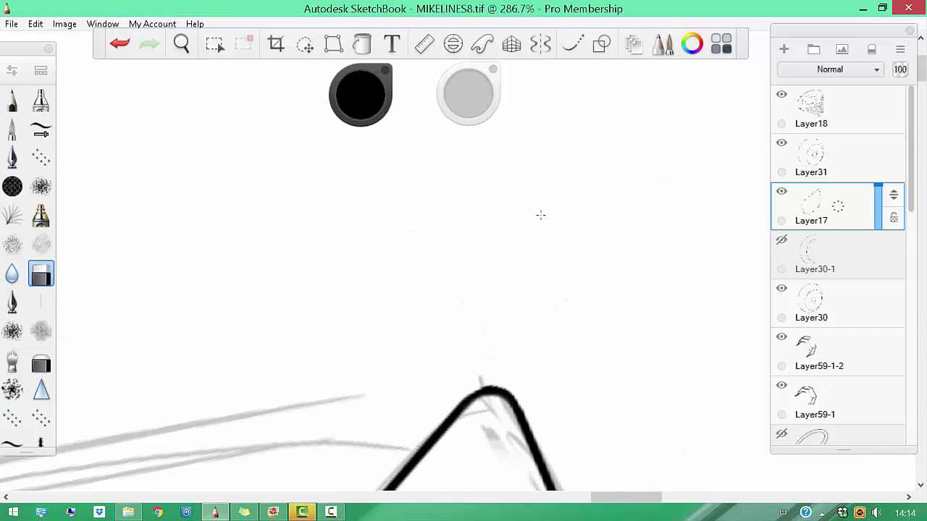
left_click_drag(540, 215, 577, 377)
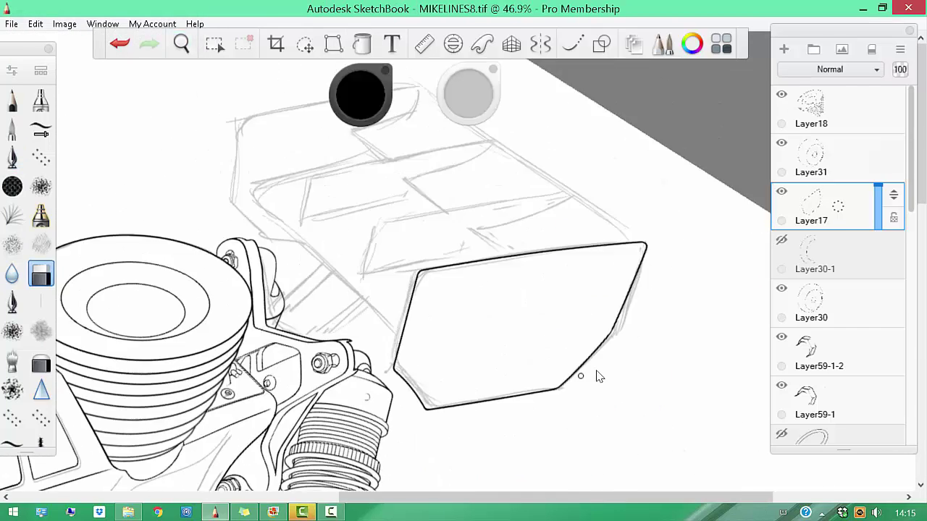
Try inking a freehand thickness edge beside the near end plate's outline on Layer17
left_click(574, 48)
mouse_move(565, 181)
left_mouse_down()
mouse_move(544, 320)
mouse_move(478, 232)
left_mouse_up()
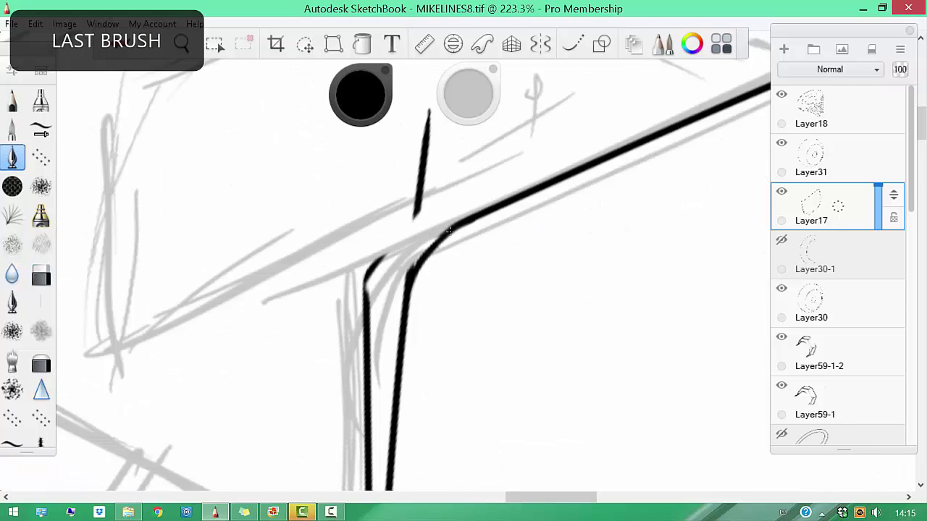
scroll(416, 224, "down", 2)
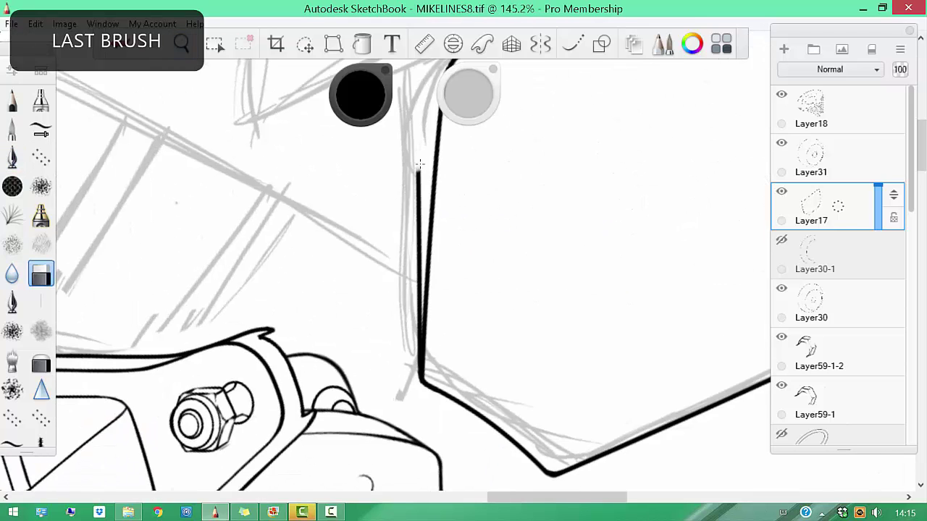
scroll(469, 239, "down", 3)
Duplicate the near end plate's outline onto Layer17-1, offset it to show thickness and erase the surplus inner lines
key("ctrl+d")
key("v")
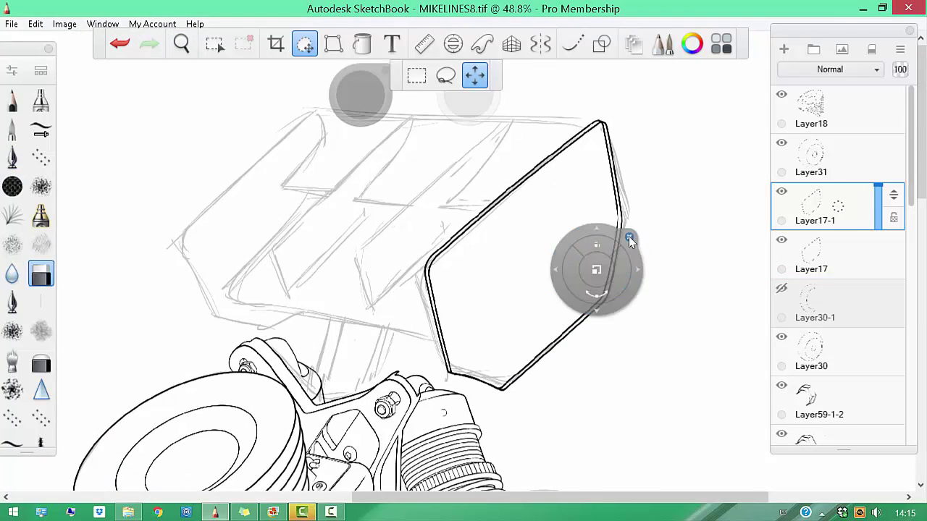
scroll(630, 241, "up", 6)
scroll(476, 213, "down", 2)
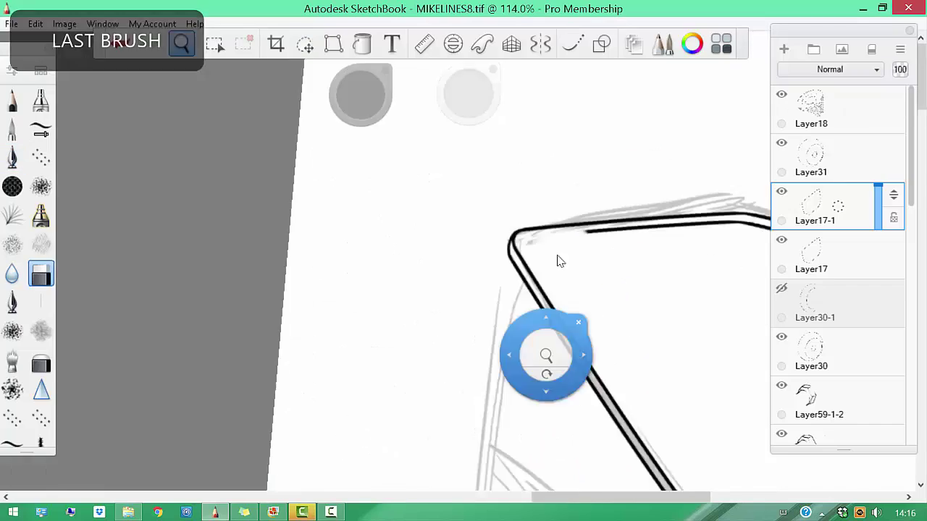
scroll(559, 259, "up", 3)
scroll(517, 277, "down", 3)
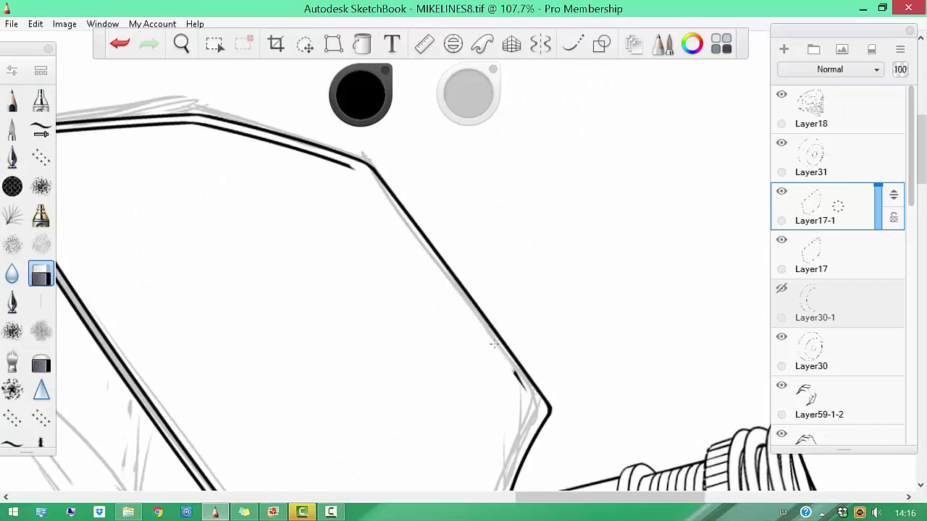
Place a smaller copy of the finished end plate at the far side of the rear wing
scroll(577, 352, "down", 4)
key("v")
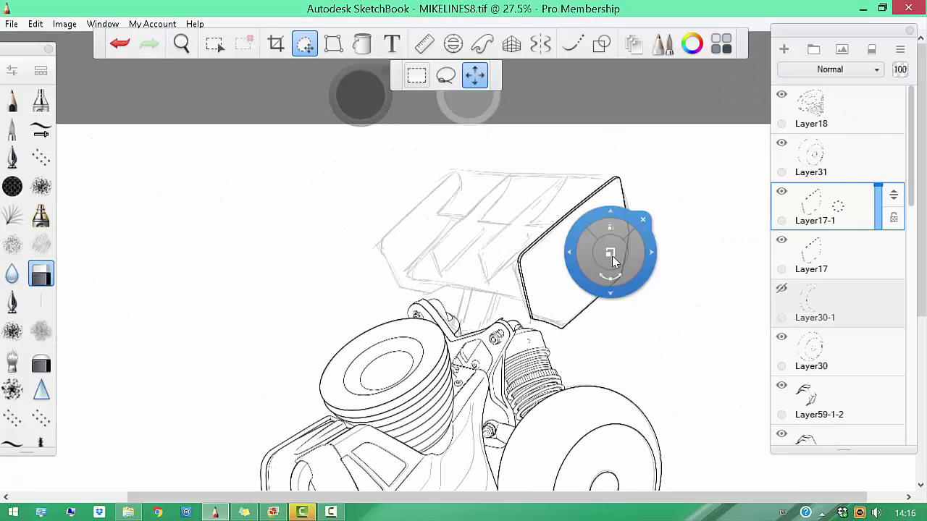
scroll(482, 147, "up", 3)
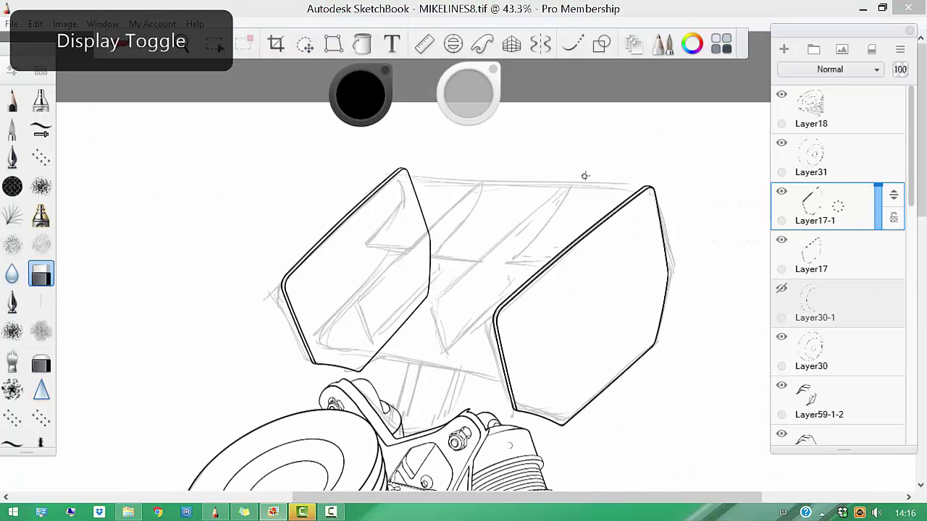
Ink a double upper edge of the wing between the two end plates on new Layer19
key("ctrl+shift+n")
left_click_drag(602, 297, 464, 226)
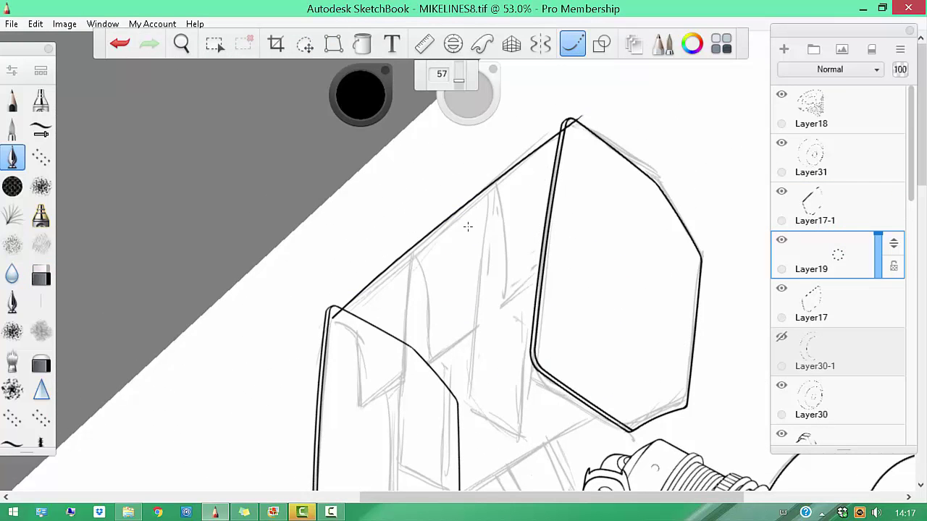
left_click_drag(369, 395, 297, 327)
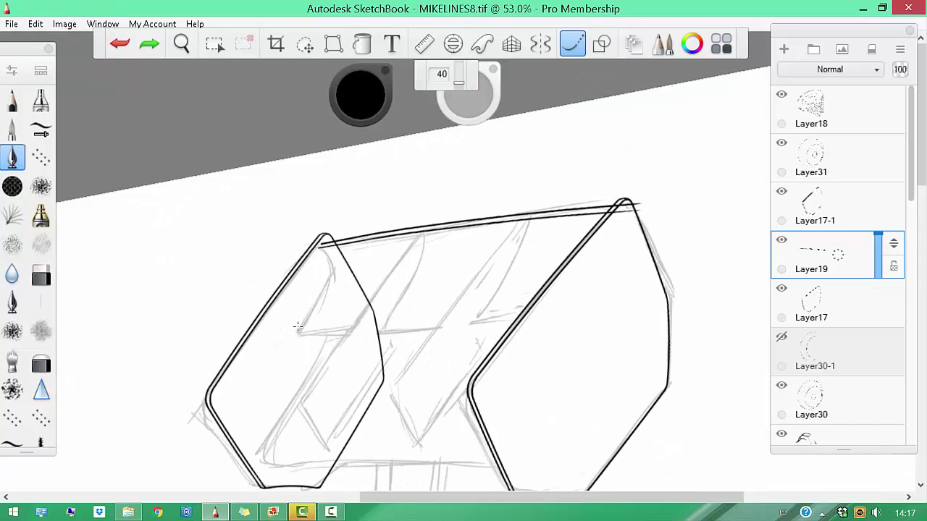
Ink the wing's rounded far corner and curved side profile on Layer19, and a straight edge across the wing
scroll(286, 348, "up", 6)
key("b")
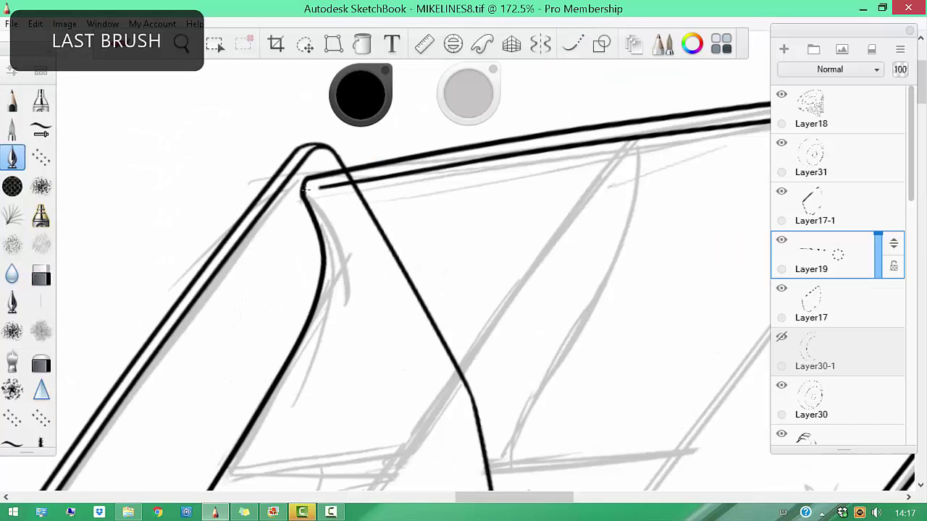
key("b")
left_click_drag(305, 189, 418, 249)
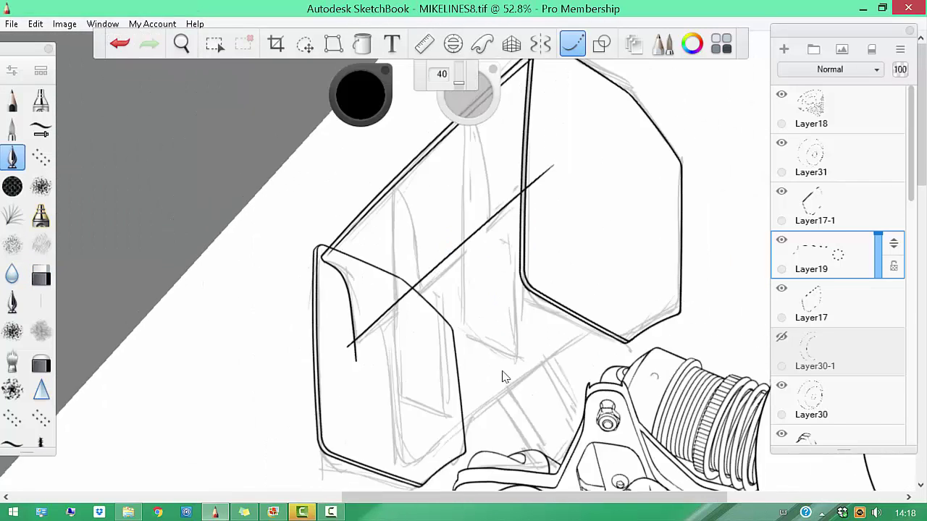
Ink the wing's horizontal plate edges and the lower plate's rounded corner, erasing the overshooting line ends
key("ctrl+z")
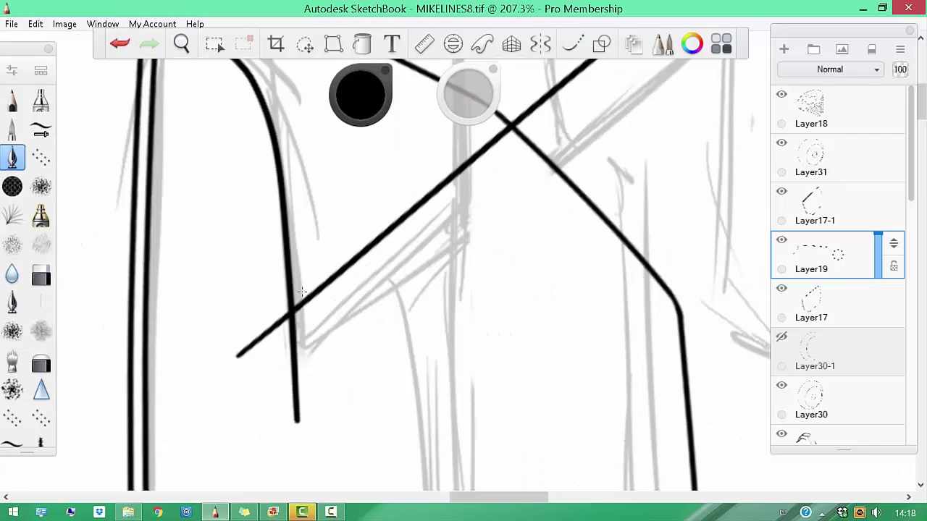
mouse_move(279, 266)
left_mouse_down()
mouse_move(408, 254)
mouse_move(447, 196)
mouse_move(381, 291)
left_mouse_up()
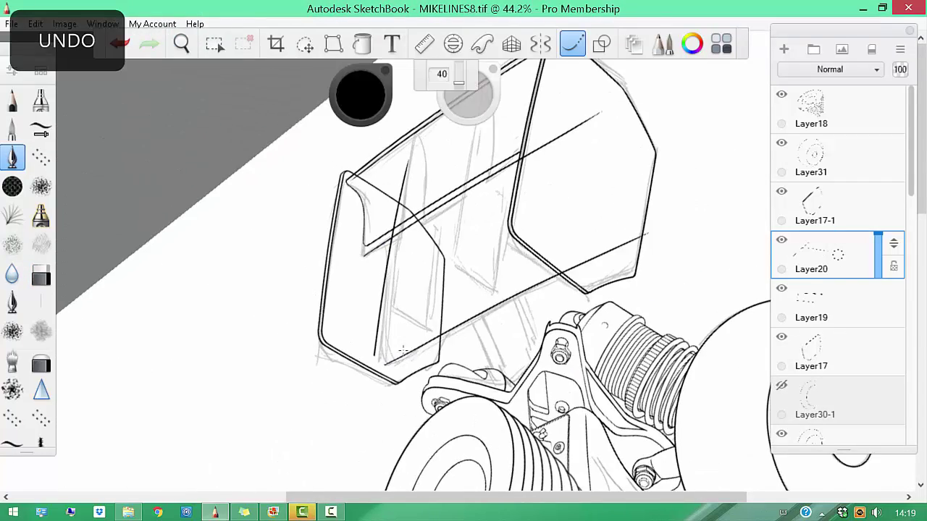
left_click_drag(402, 350, 374, 285)
left_click_drag(463, 92, 468, 118)
key("e")
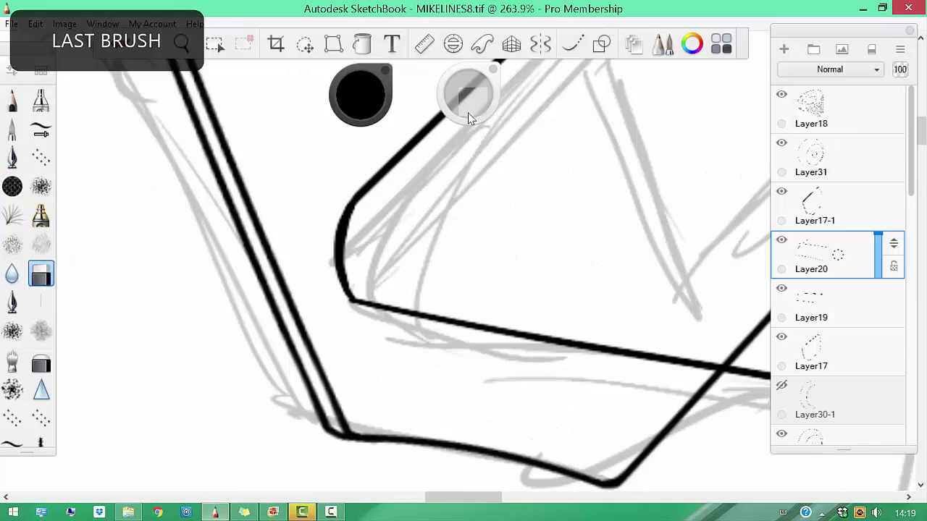
mouse_move(354, 251)
left_mouse_down()
mouse_move(393, 307)
mouse_move(394, 248)
mouse_move(515, 242)
mouse_move(562, 217)
mouse_move(631, 383)
left_mouse_up()
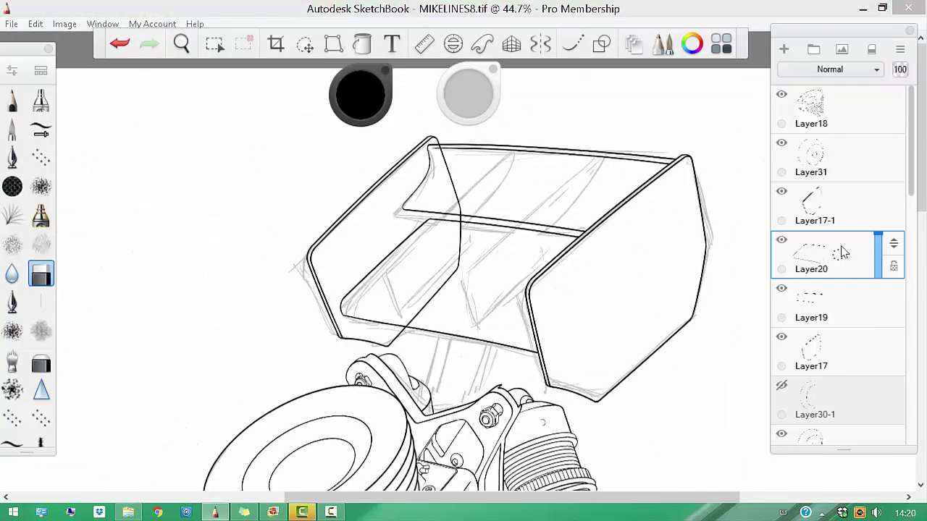
Ink the first divider fin's long edge and short front edge on a new layer, joined by a rounded corner
key("ctrl+l")
key("e")
key("ctrl+z")
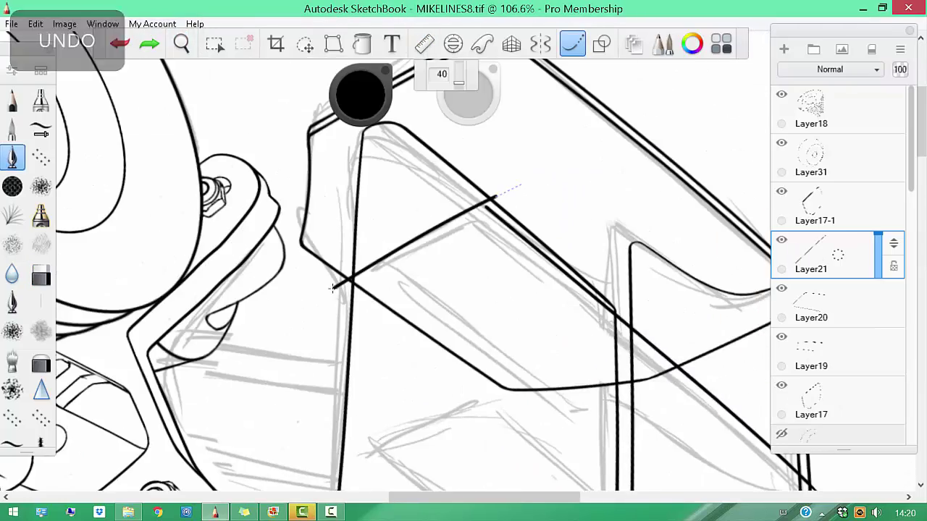
mouse_move(378, 274)
left_mouse_down()
mouse_move(474, 334)
mouse_move(658, 294)
left_mouse_up()
key("e")
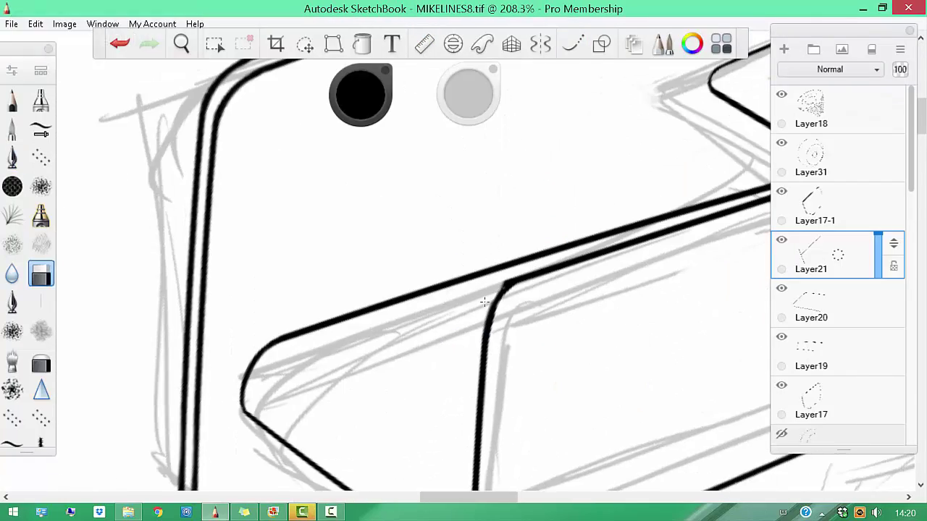
key("e")
mouse_move(514, 302)
left_mouse_down()
mouse_move(582, 215)
mouse_move(565, 263)
mouse_move(437, 314)
mouse_move(353, 310)
left_mouse_up()
key("e")
mouse_move(354, 221)
left_mouse_down()
mouse_move(586, 385)
mouse_move(573, 384)
left_mouse_up()
Copy the lower plate's rounded edge from Layer20 onto a new layer as the fin's lower edge and erase its excess
key("m")
left_click(812, 304)
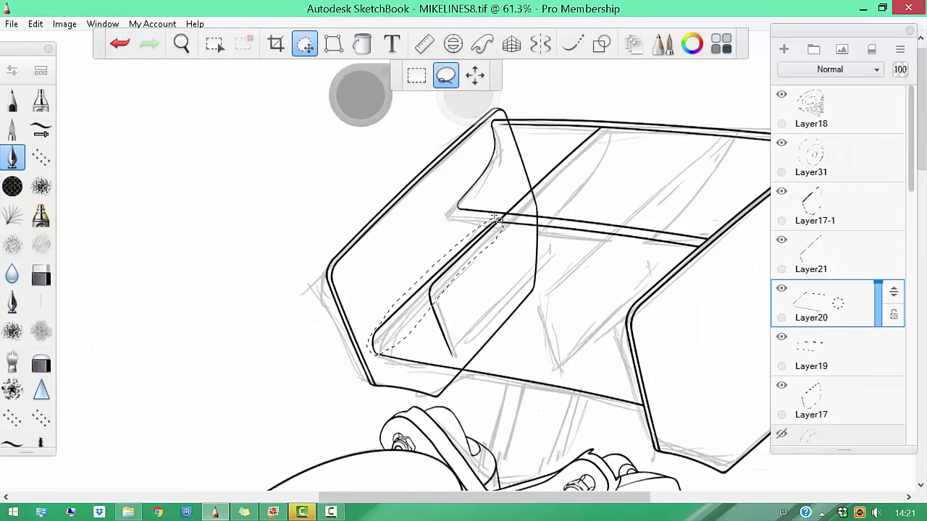
key("ctrl+c")
key("ctrl+v")
left_click_drag(600, 366, 344, 391)
key("e")
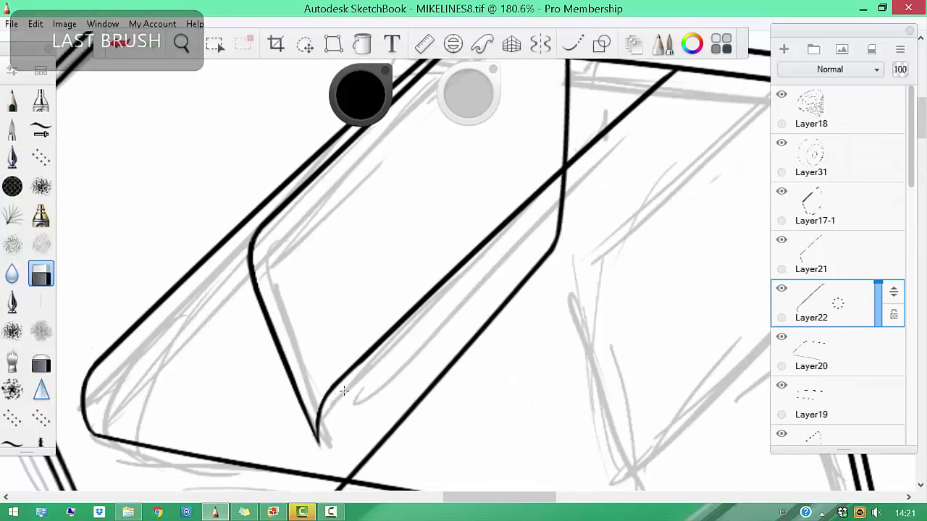
mouse_move(481, 259)
left_mouse_down()
mouse_move(610, 275)
mouse_move(519, 331)
mouse_move(615, 275)
mouse_move(606, 121)
mouse_move(507, 304)
left_mouse_up()
key("e")
Copy the curved plate end on Layer19 to the first fin's rear edge and scale it to 111%
left_click(826, 399)
key("v")
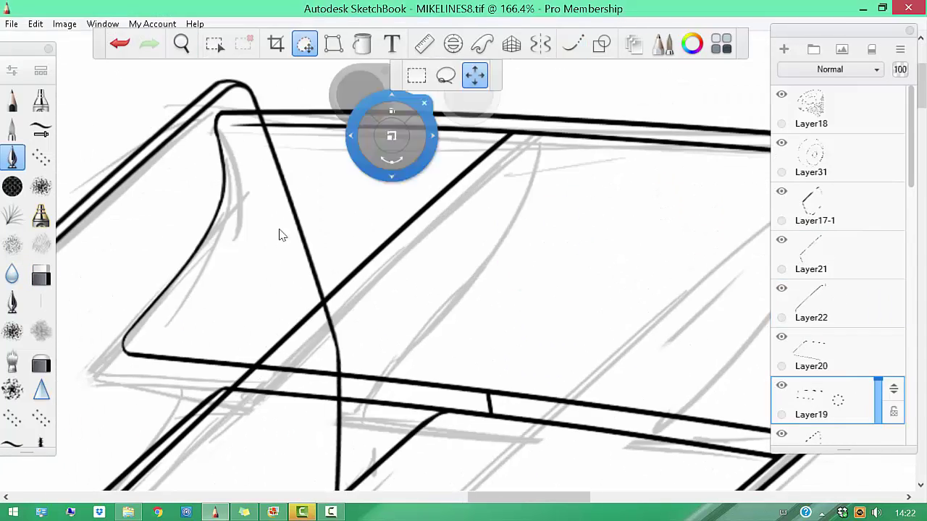
left_click_drag(249, 154, 546, 173)
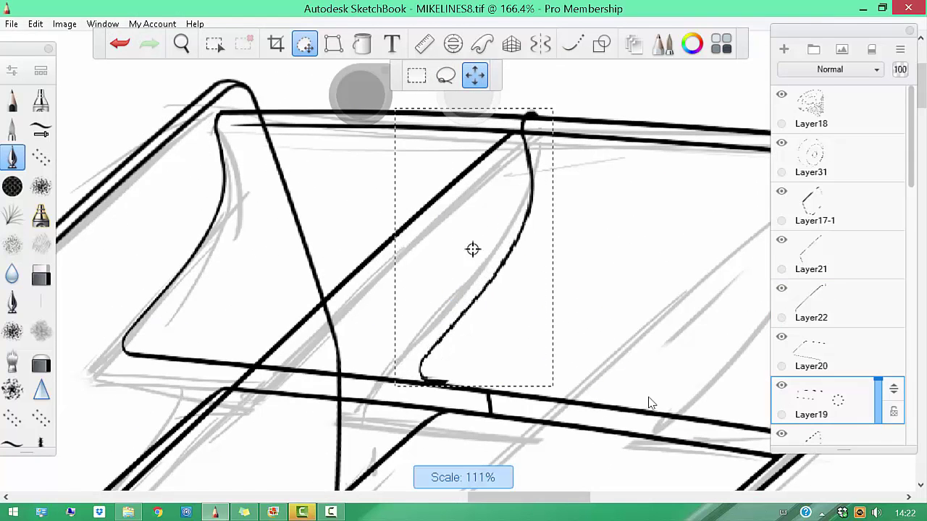
left_click(685, 358)
key("Home")
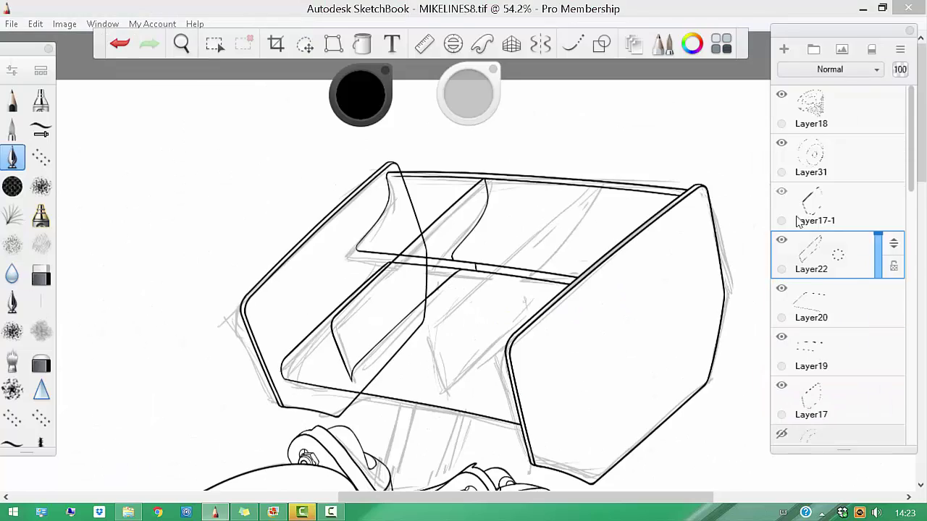
Lasso the first fin's lower edge on Layer22, nudge it sideways, and clean up the line with the eraser
scroll(616, 304, "down", 2)
left_click(305, 43)
left_click(446, 75)
mouse_move(470, 217)
left_mouse_down()
mouse_move(319, 347)
mouse_move(474, 228)
left_mouse_up()
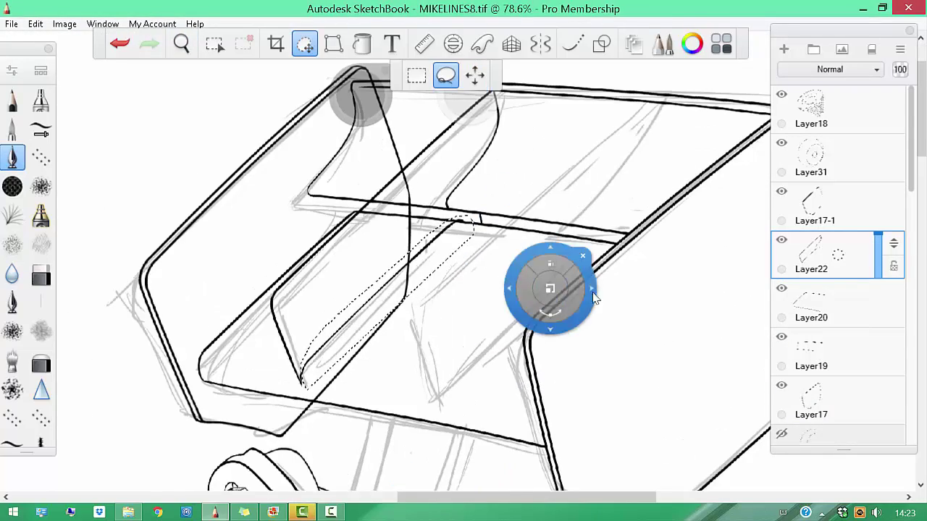
left_click(594, 298)
scroll(491, 252, "up", 3)
key("e")
scroll(343, 268, "down", 4)
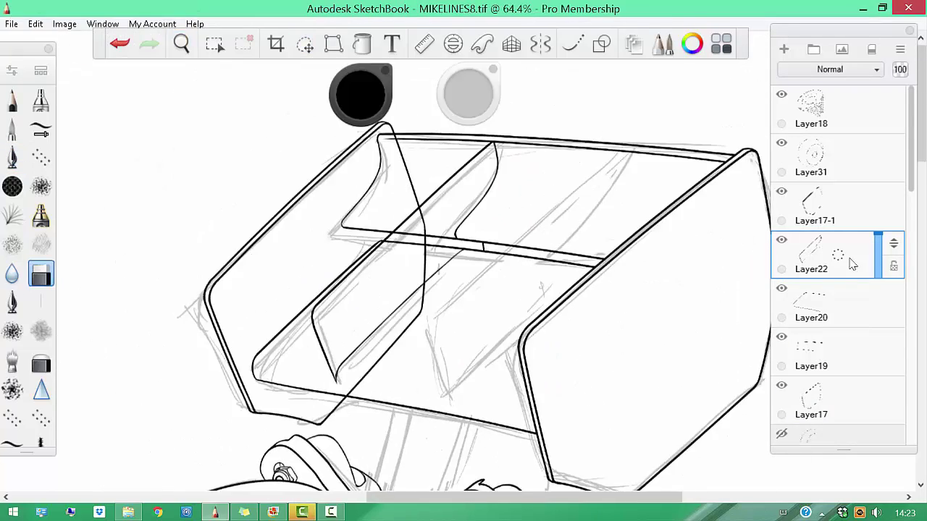
Distort the first fin on Layer22 to fit the sketch and duplicate its layer for a parallel thickness line
key("space")
mouse_move(507, 266)
left_mouse_down()
mouse_move(478, 289)
mouse_move(464, 268)
left_mouse_up()
key("m")
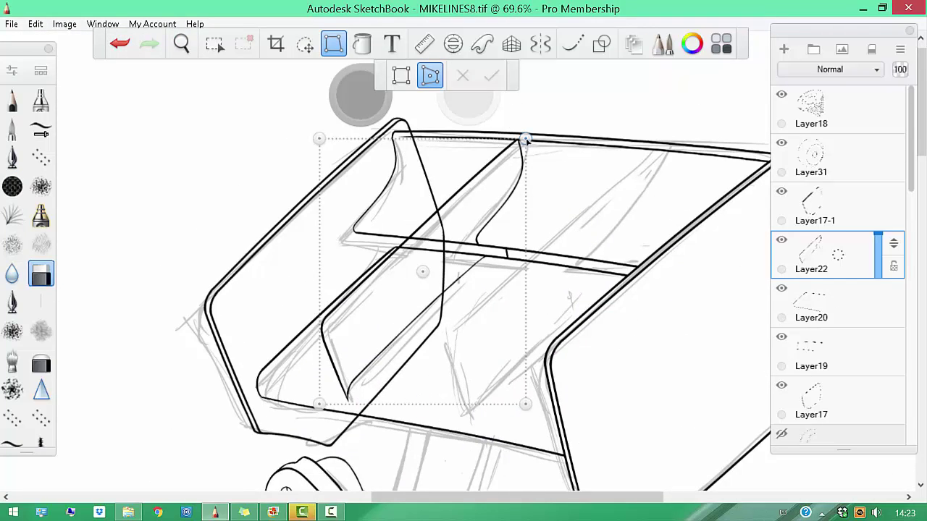
left_click(491, 75)
scroll(449, 289, "down", 2)
left_click(305, 44)
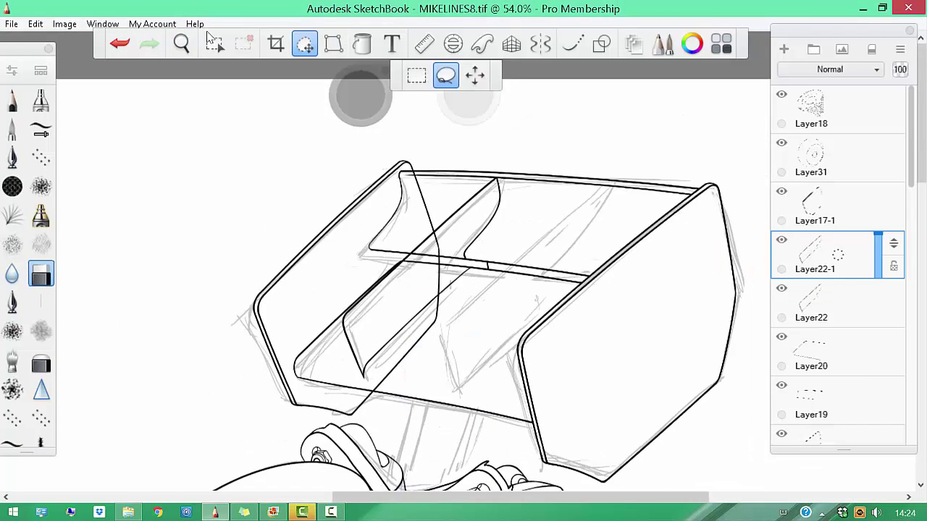
Erase the doubled lines along the first fin's lower edge and front tip on Layer22-1 and Layer22
scroll(607, 296, "up", 4)
key("e")
key("space")
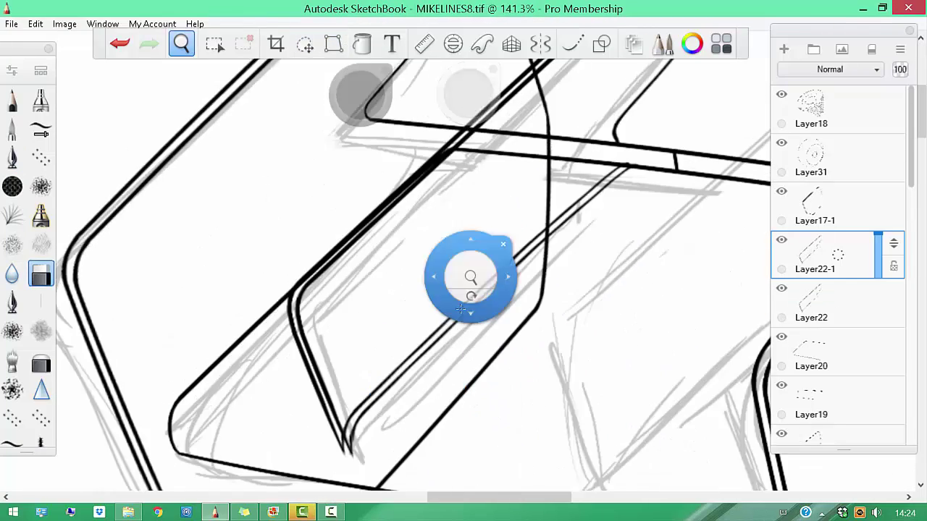
left_click_drag(472, 277, 346, 427)
left_click(811, 304)
key("space")
left_click_drag(468, 352, 434, 352)
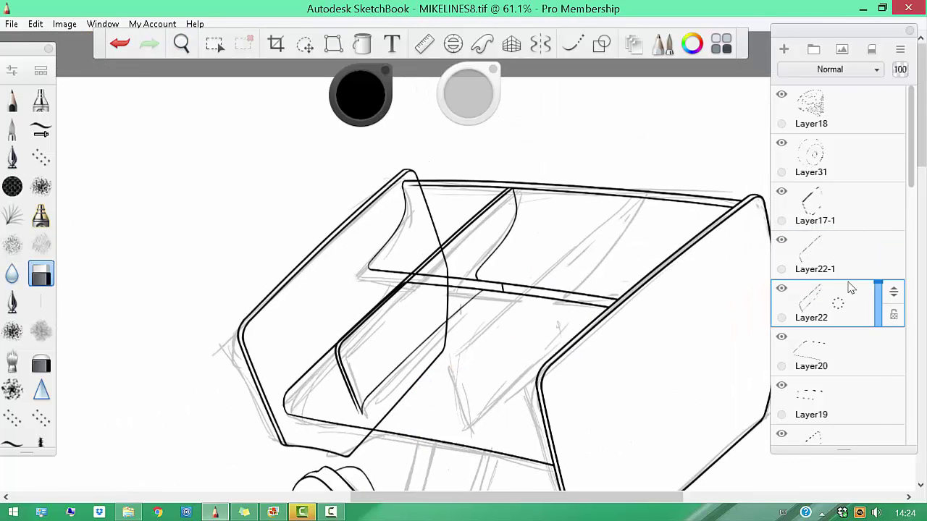
Erase the wing's upper plate line on Layer19 where it crosses between the first fin's two edge lines
left_click(811, 399)
key("space")
left_click_drag(563, 262, 851, 358)
key("e")
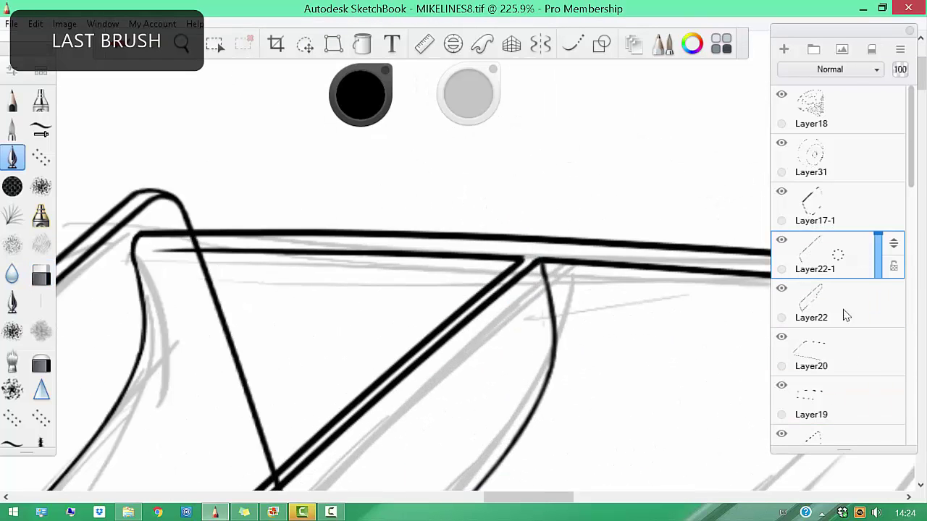
Place a copy of the first fin over the second fin's sketch, try distorting it to fit, and undo the last changes
key("space")
left_click_drag(554, 277, 596, 350)
key("v")
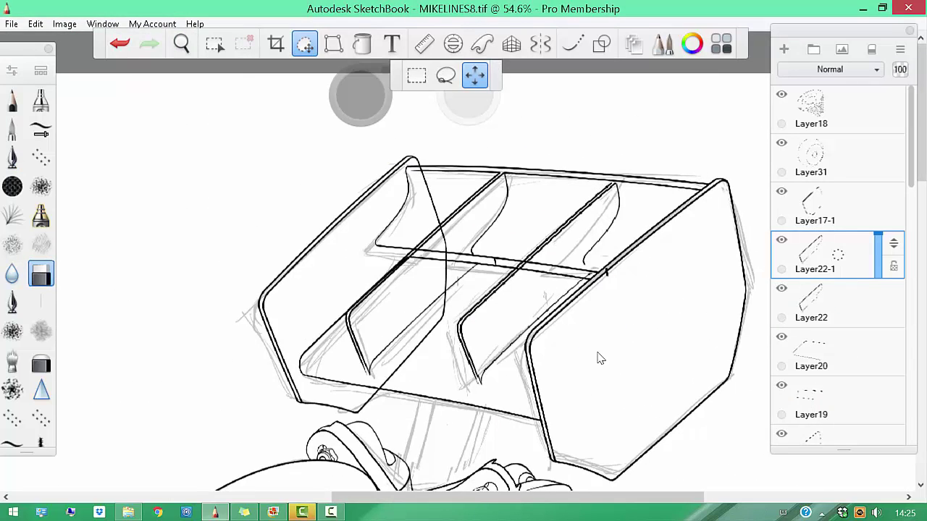
key("d")
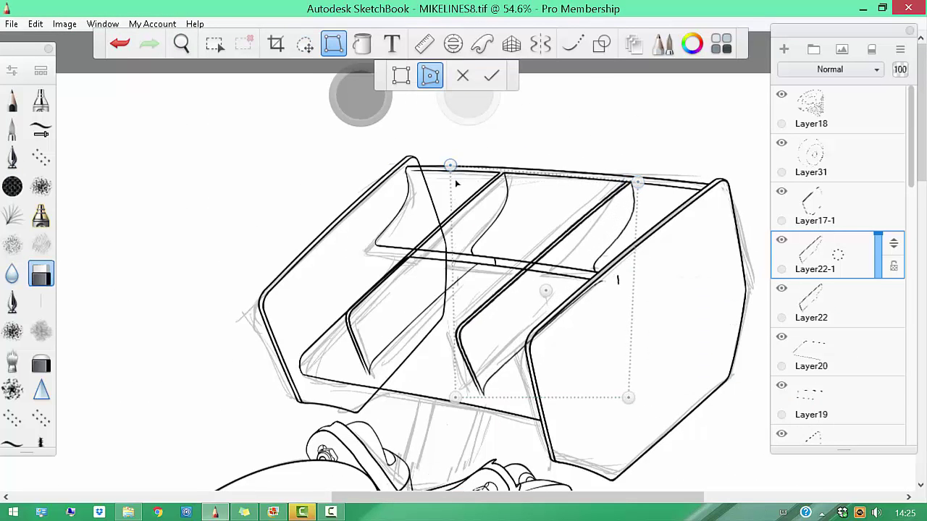
key("ctrl+z")
key("ctrl+z")
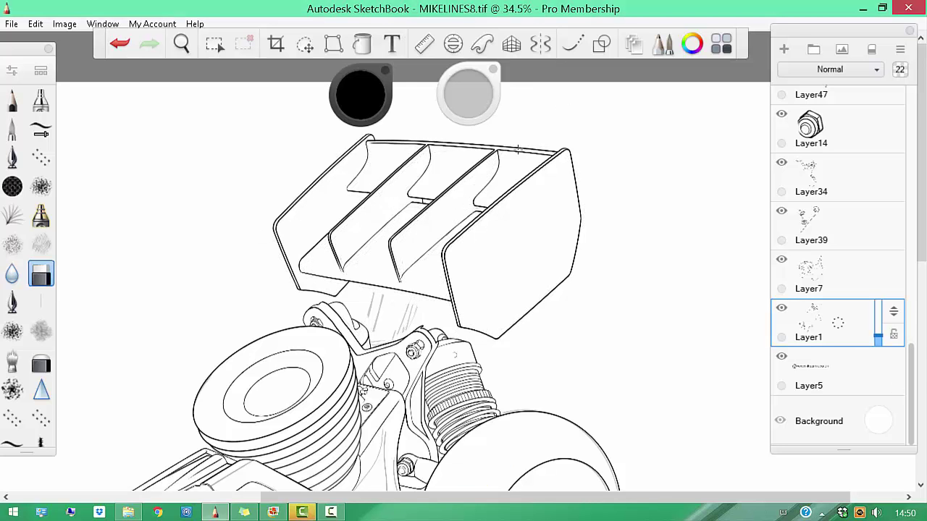
Ink the wing's support struts between the lower plate and the shock bracket as straight lines on a new layer
scroll(536, 166, "down", 5)
scroll(562, 188, "down", 5)
scroll(507, 217, "left", 5)
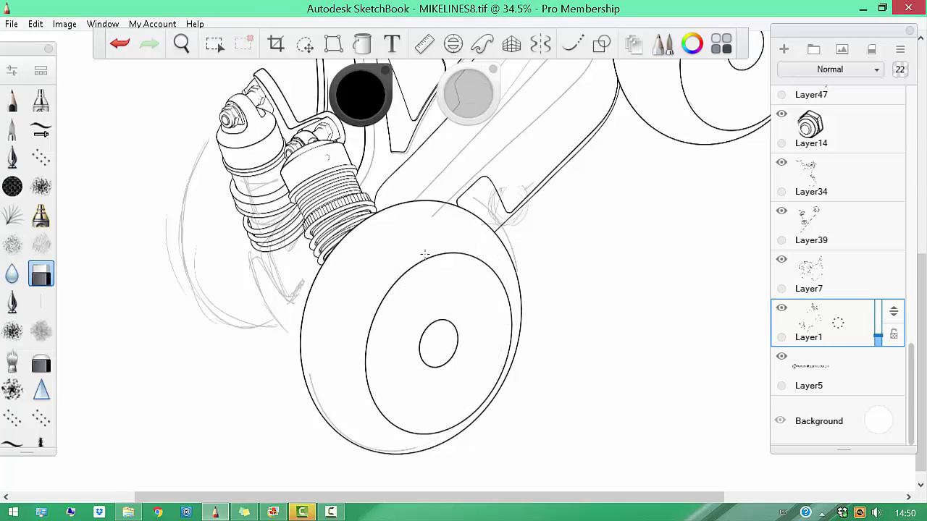
scroll(425, 253, "up", 3)
scroll(435, 276, "left", 5)
key("ctrl+l")
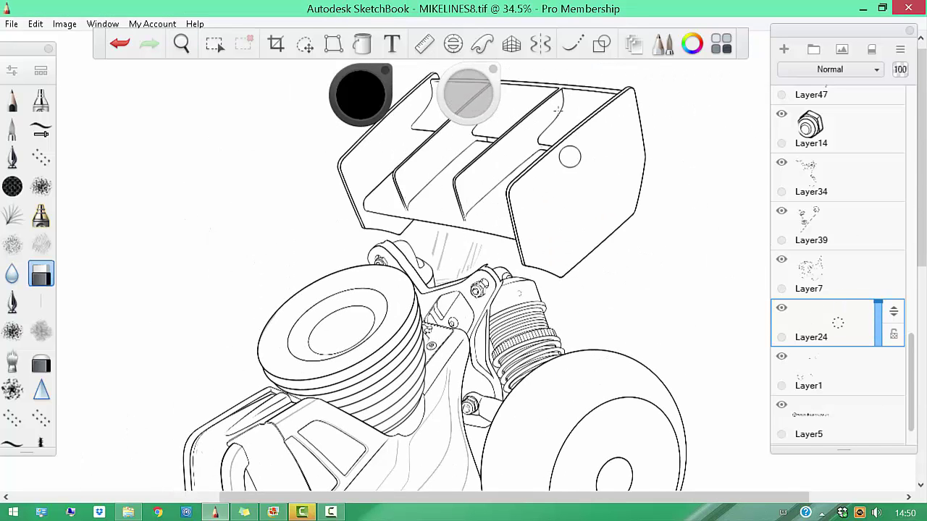
key("b")
left_click_drag(446, 308, 507, 187)
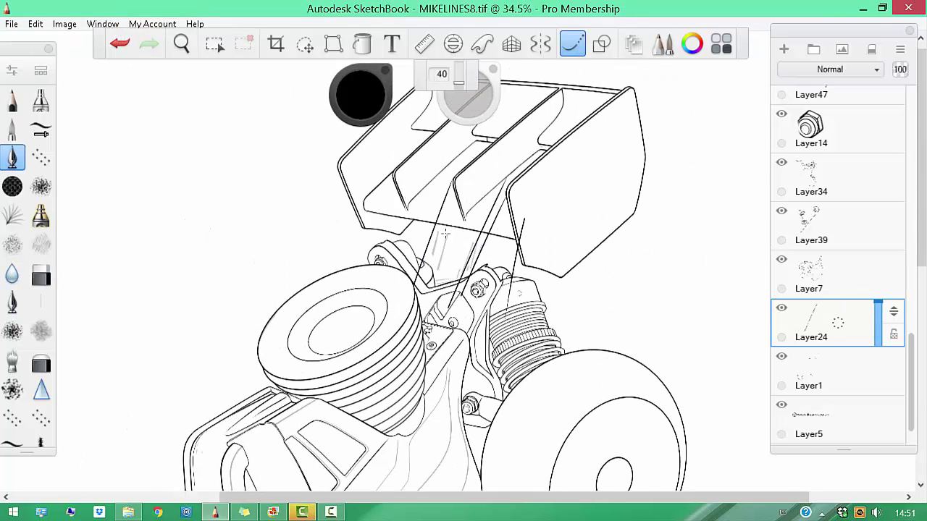
Trim the support strut lines on Layer24 where they overlap the wing, the bracket and the shock absorber
scroll(492, 232, "up", 3)
key("b")
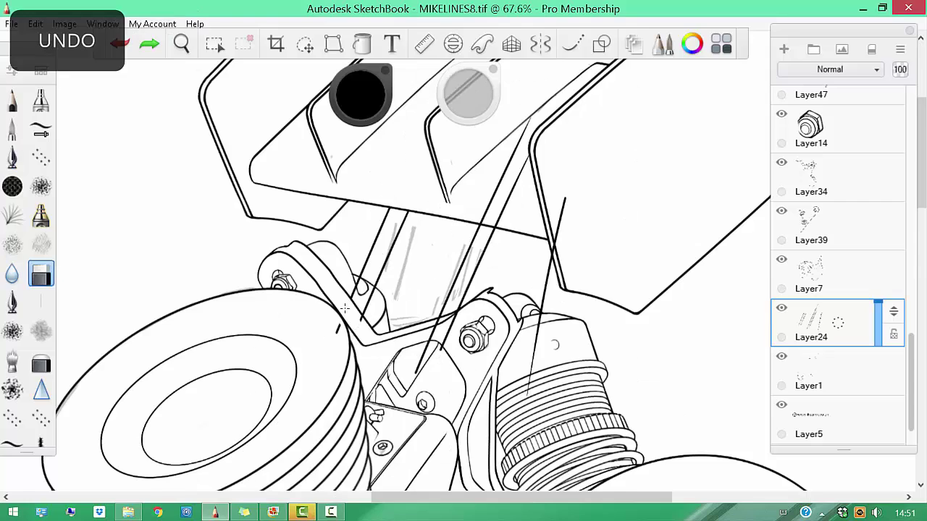
scroll(449, 337, "down", 3)
left_click_drag(563, 331, 609, 308)
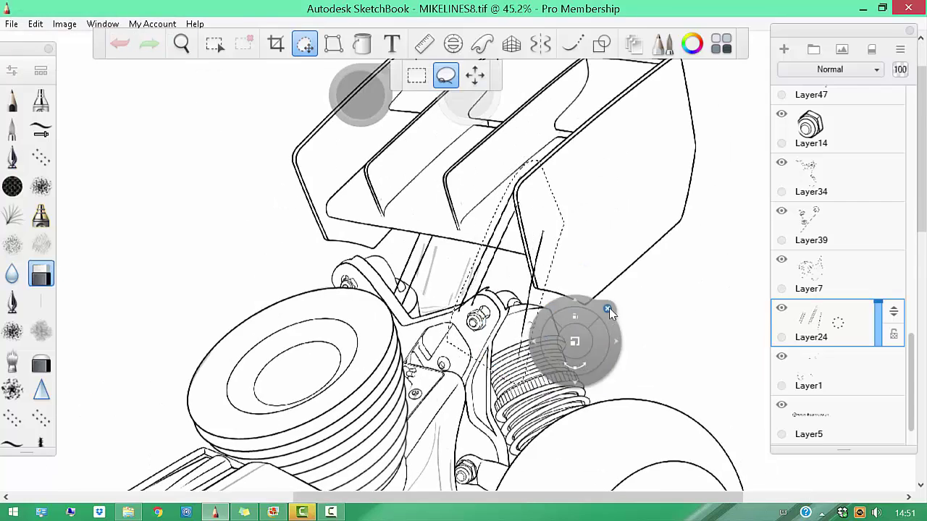
scroll(609, 308, "up", 3)
key("b")
key("b")
left_click_drag(526, 192, 491, 354)
scroll(499, 148, "down", 5)
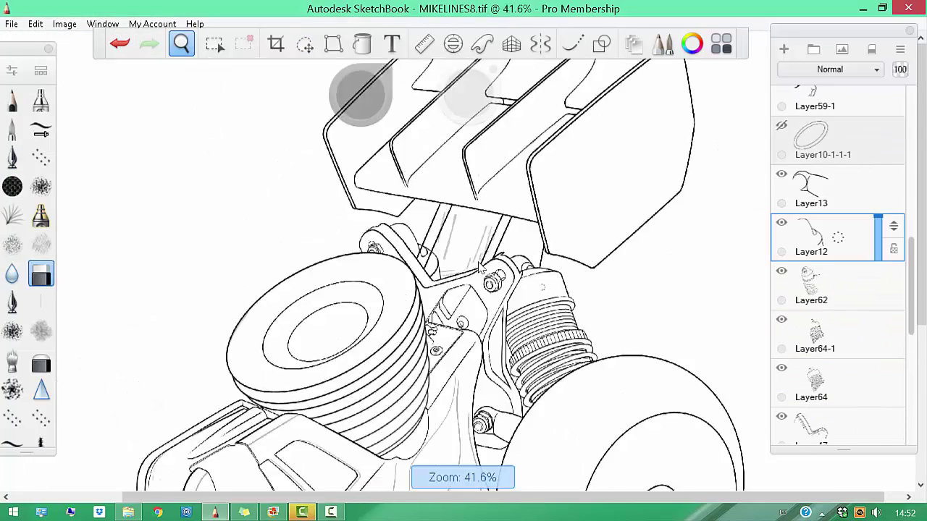
Ink the straight inner edges of the two support struts on Layer25, following the sketch below the wing
scroll(463, 260, "up", 5)
scroll(463, 261, "down", 5)
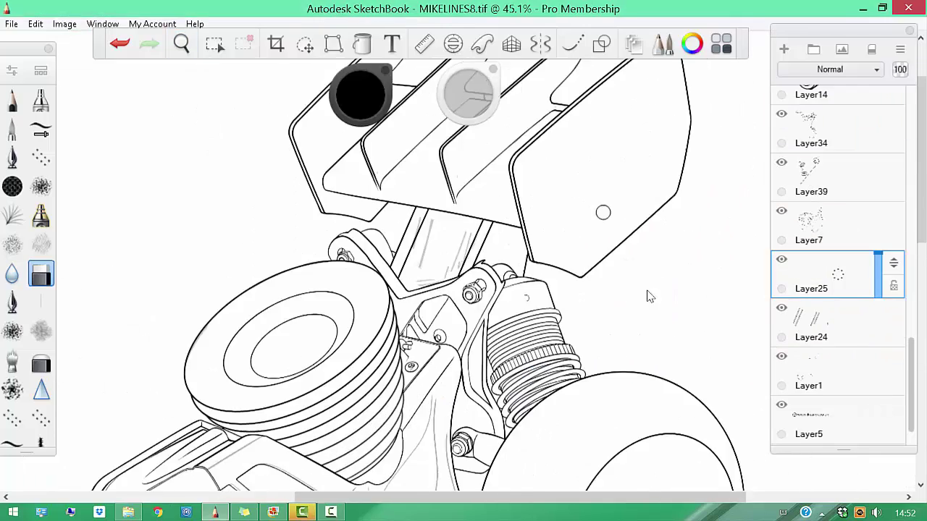
scroll(647, 296, "up", 4)
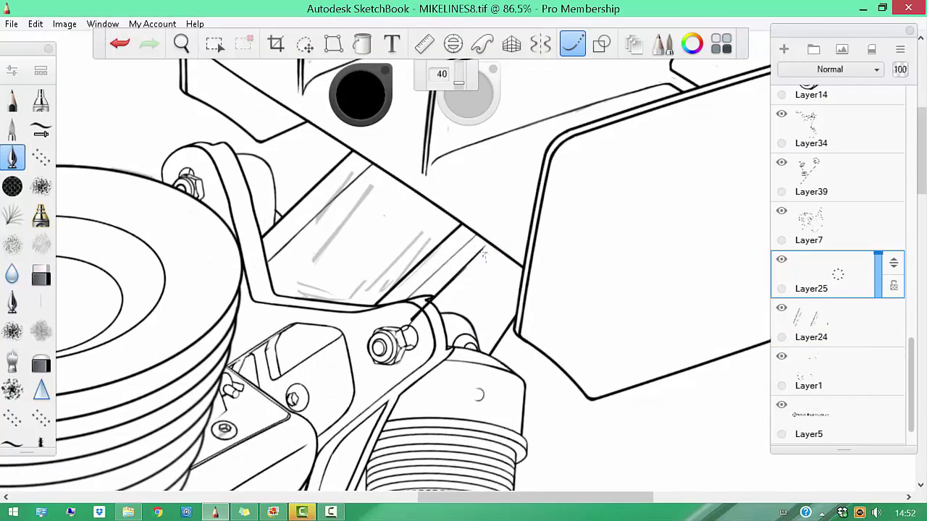
left_click_drag(483, 247, 474, 329)
left_click_drag(453, 163, 493, 232)
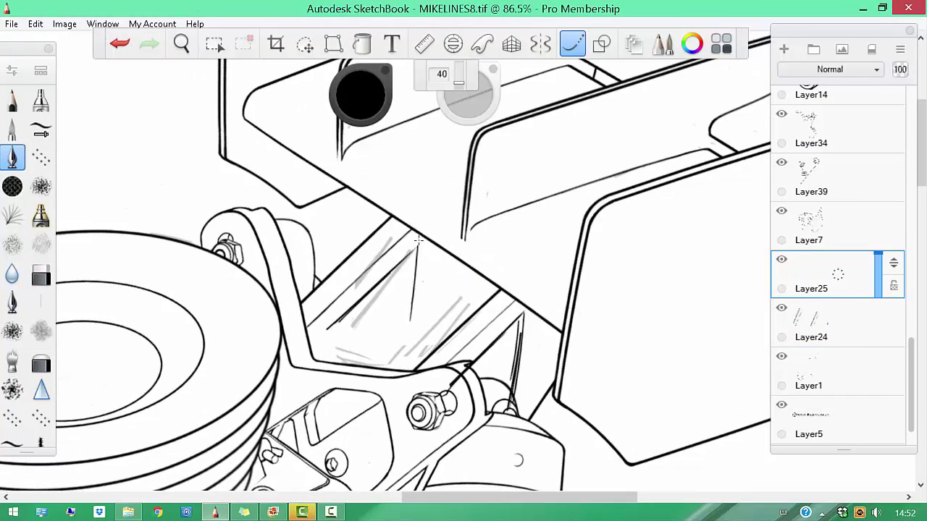
Add the angled cut-out lines between the supports and thicken the triangular edge beside the shock bracket
scroll(530, 409, "up", 6)
key("b")
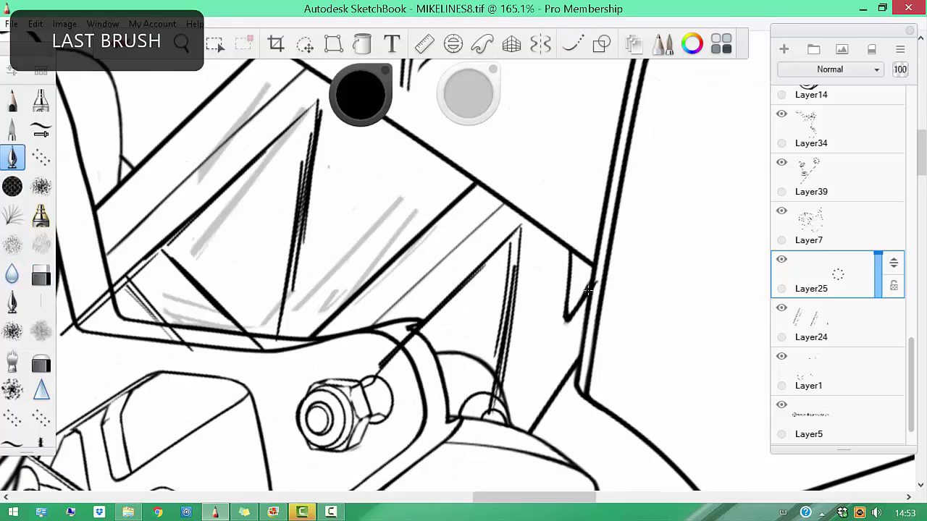
key("b")
key("b")
key("b")
mouse_move(522, 226)
left_mouse_down()
mouse_move(424, 327)
mouse_move(507, 401)
left_mouse_up()
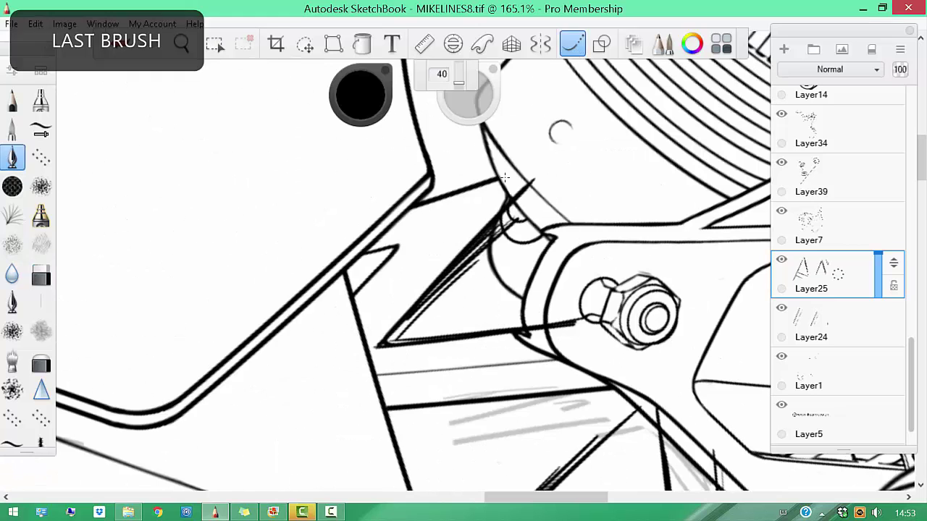
Erase the stray strokes around the triangular support edge beside the bracket bolt and round its sharp corner
key("b")
mouse_move(506, 181)
left_mouse_down()
mouse_move(539, 169)
mouse_move(506, 206)
mouse_move(494, 247)
left_mouse_up()
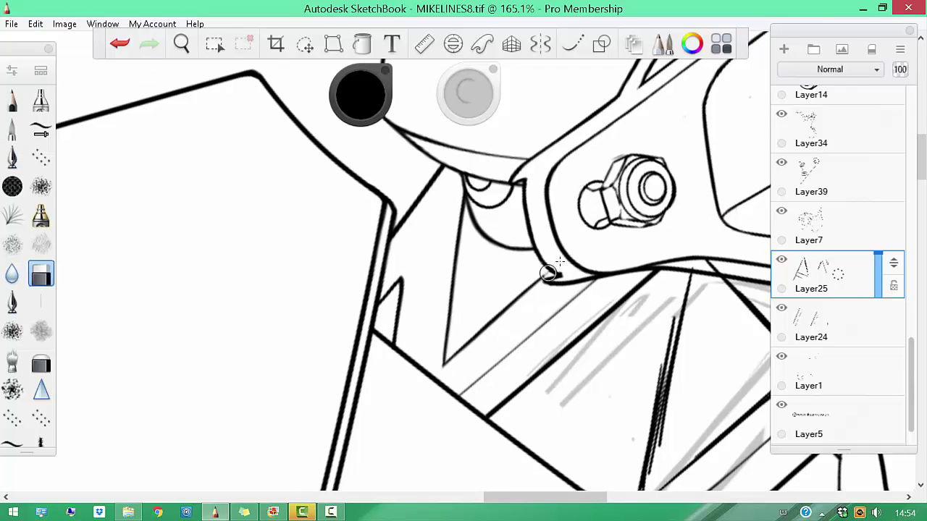
key("b")
scroll(486, 292, "up", 2)
key("b")
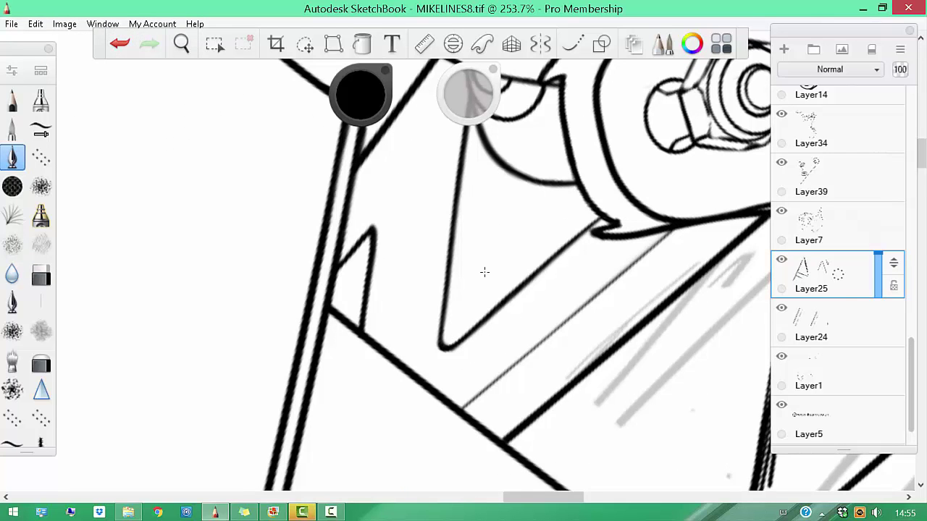
key("b")
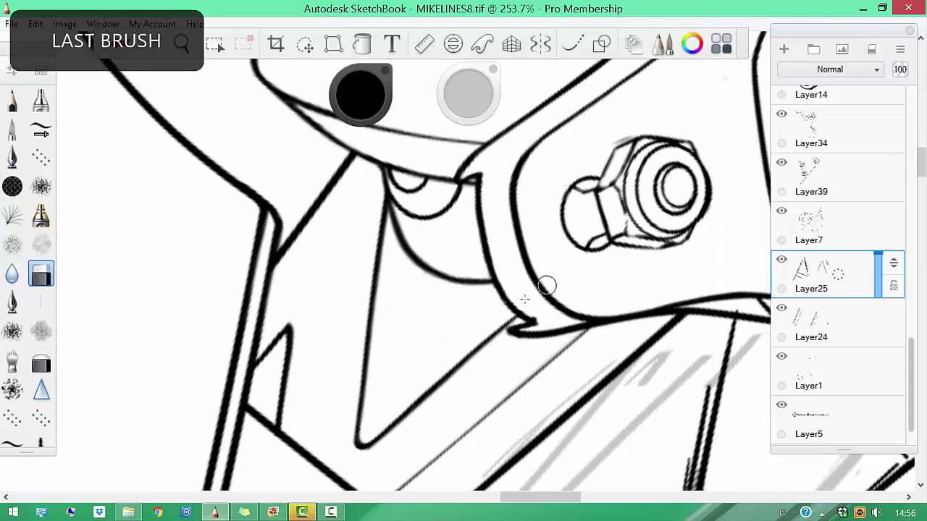
Ink the inner thickness line in the triangular cut-out of the right support and the small notch beside the wing's side plate
scroll(518, 321, "down", 5)
scroll(497, 114, "up", 1)
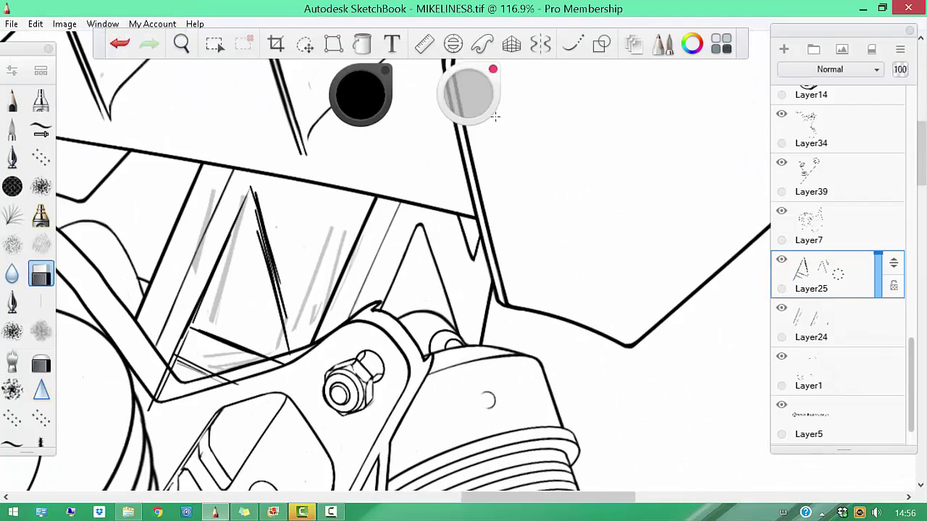
scroll(403, 207, "up", 3)
scroll(542, 280, "down", 2)
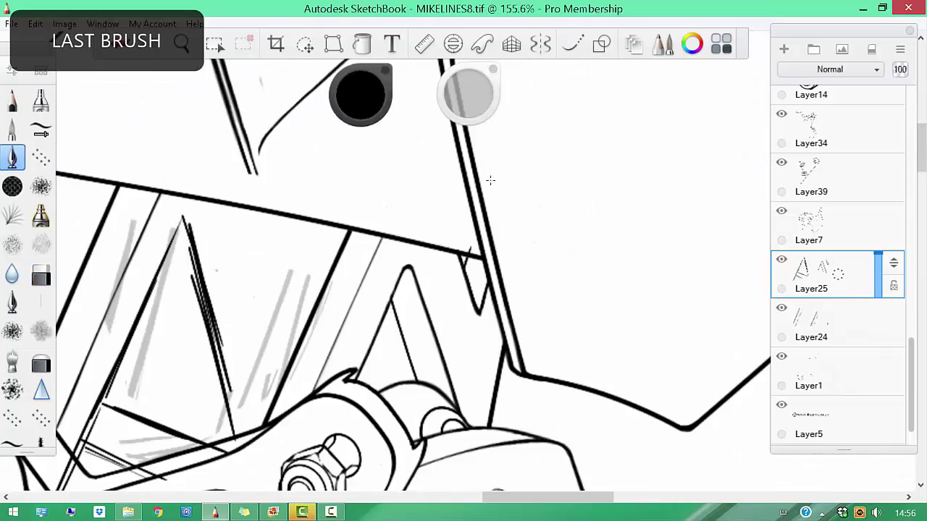
scroll(417, 211, "up", 1)
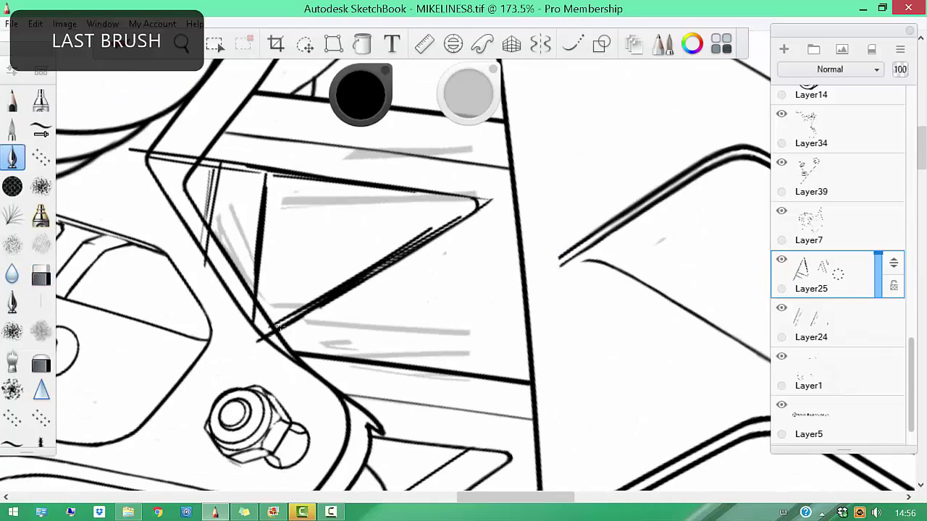
Ink the edges of the large triangular cut-out between the supports on Layer25, rounding its corners and erasing the stray strokes
left_click_drag(275, 335, 450, 230)
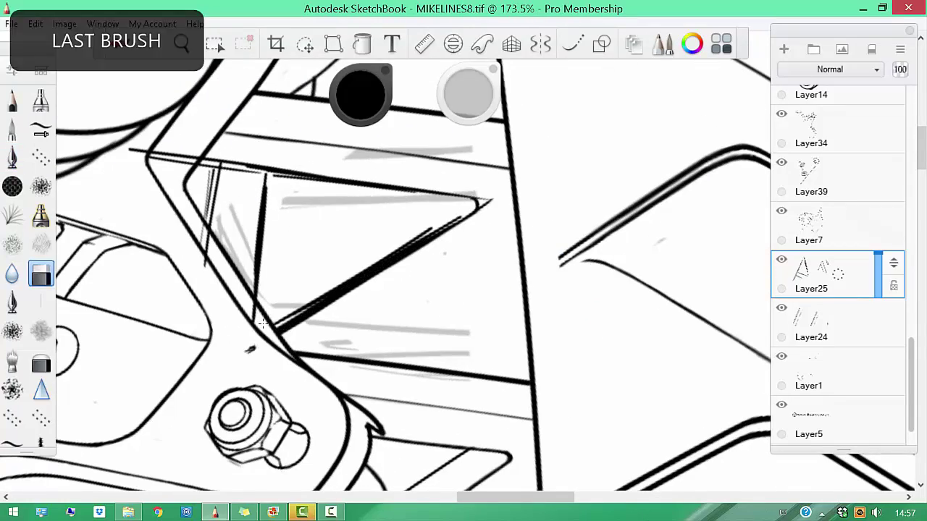
key("b")
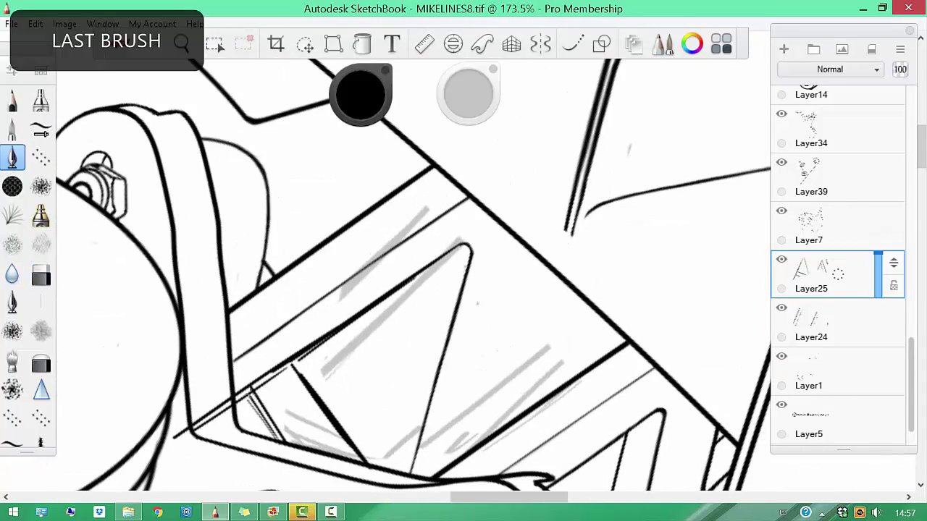
key("ctrl+z")
key("b")
scroll(334, 279, "up", 1)
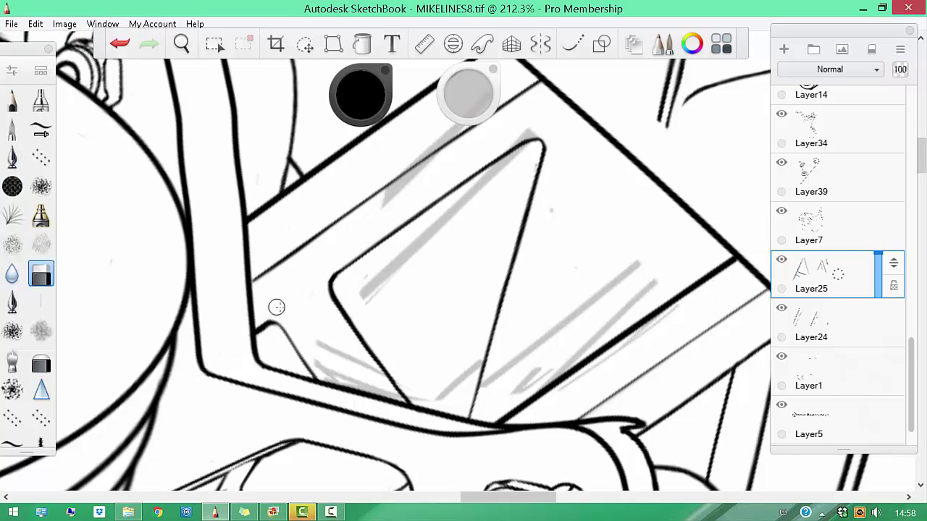
Ink the inner thickness lines of the support cut-outs and trim the ends that overrun the cut-out outline
key("b")
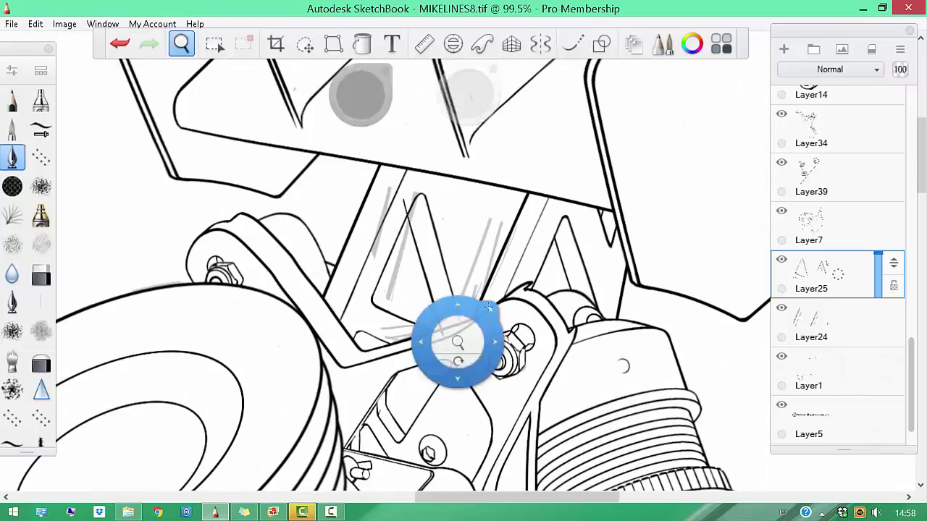
scroll(391, 270, "up", 2)
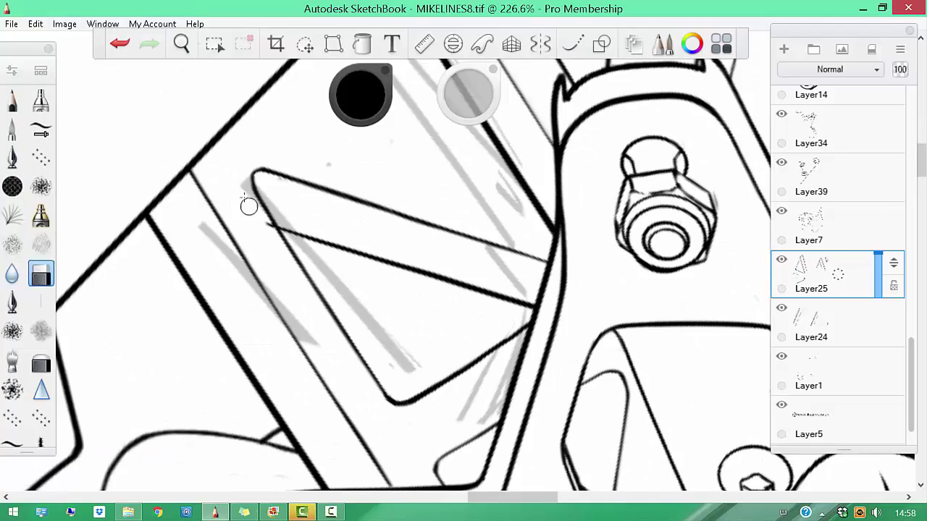
key("b")
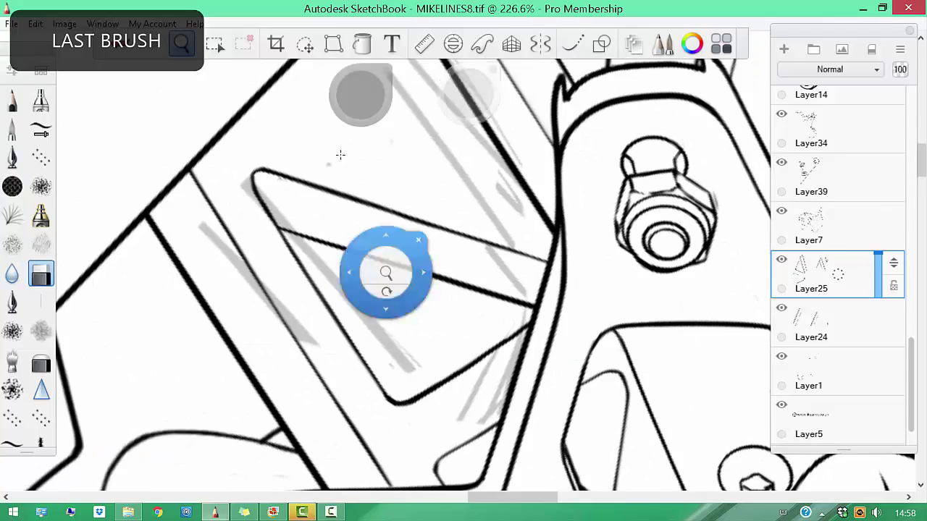
key("ctrl+z")
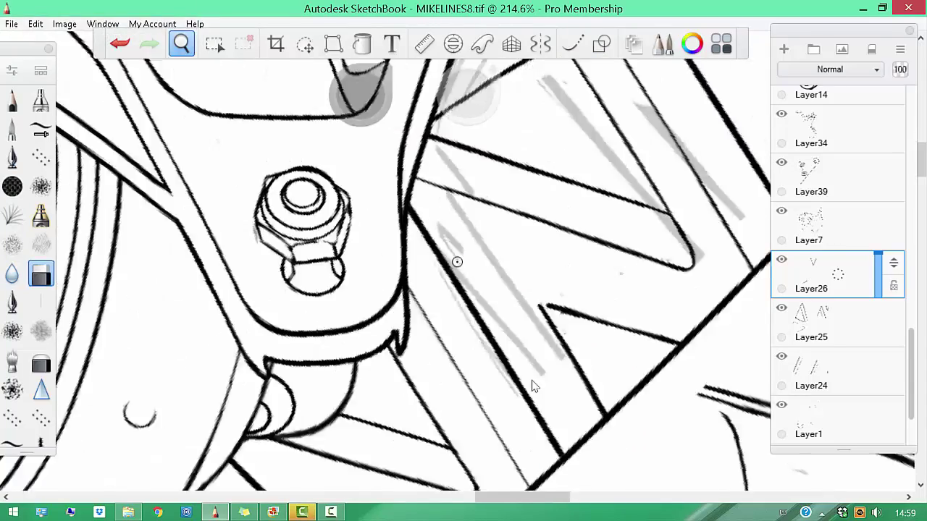
key("b")
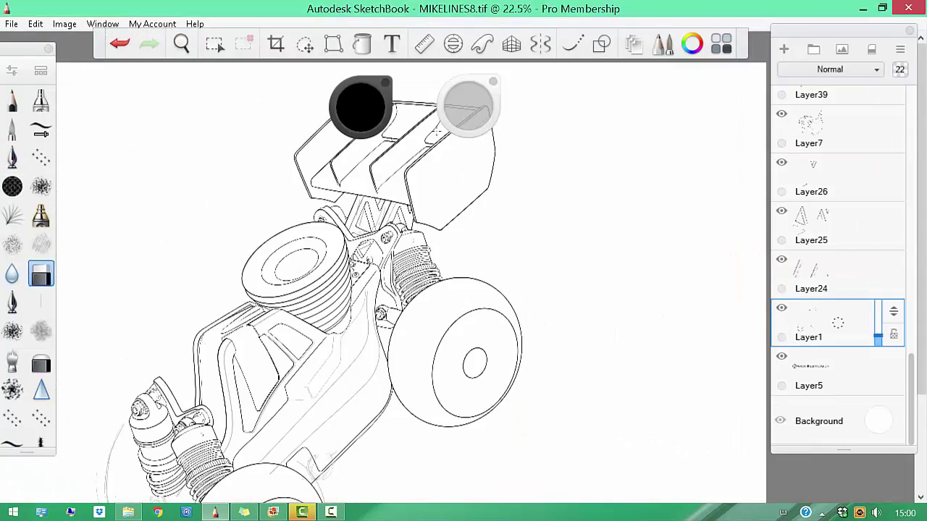
Fit the wheel outline on Layer30-1 over the sketched far front wheel and erase it where the shock absorbers cover it
key("space")
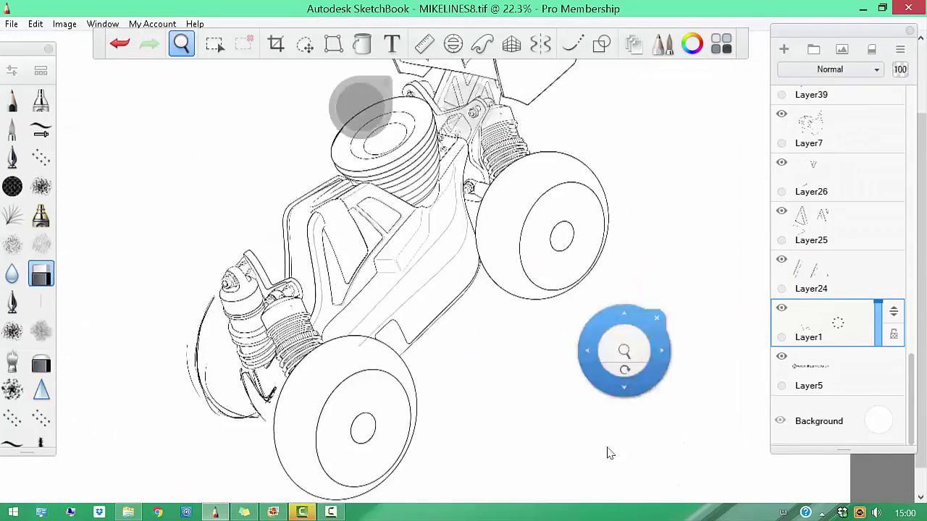
left_click_drag(611, 452, 428, 411)
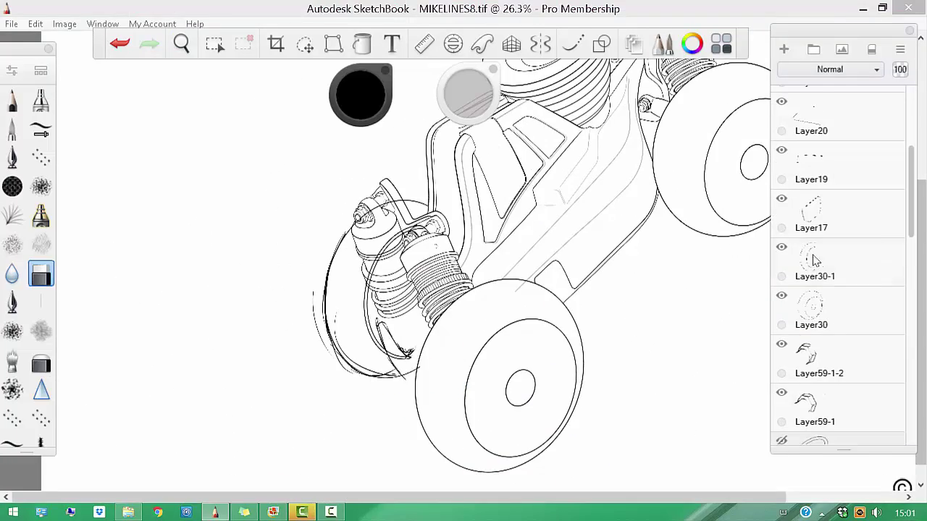
left_click(305, 44)
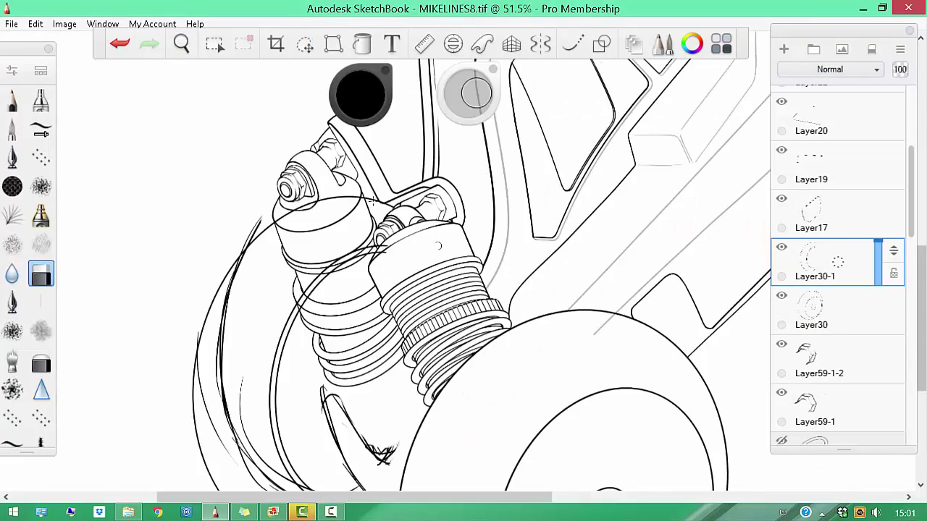
left_click_drag(312, 268, 266, 174)
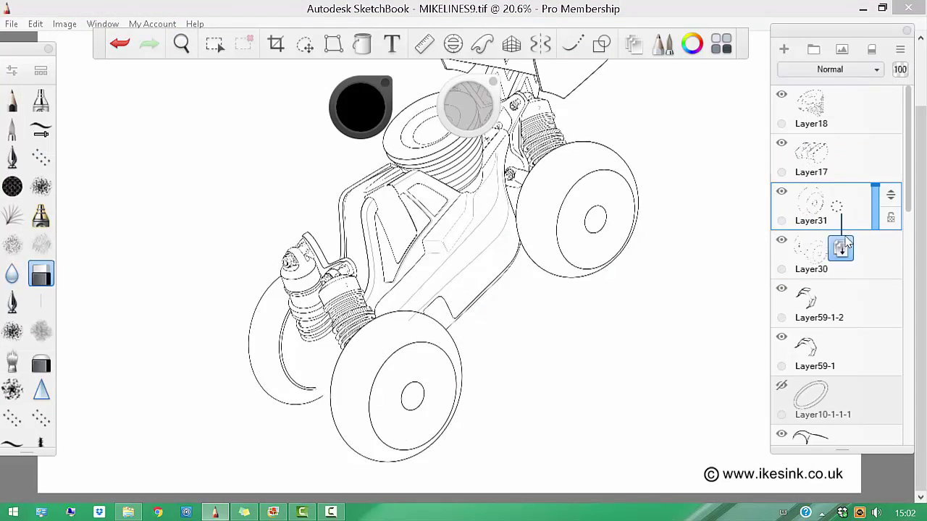
Merge Layer31 and the Layer59 copies into Layer30, and merge the layers from Layer13 down through Layer14 into Layer34
left_click_drag(848, 245, 847, 342)
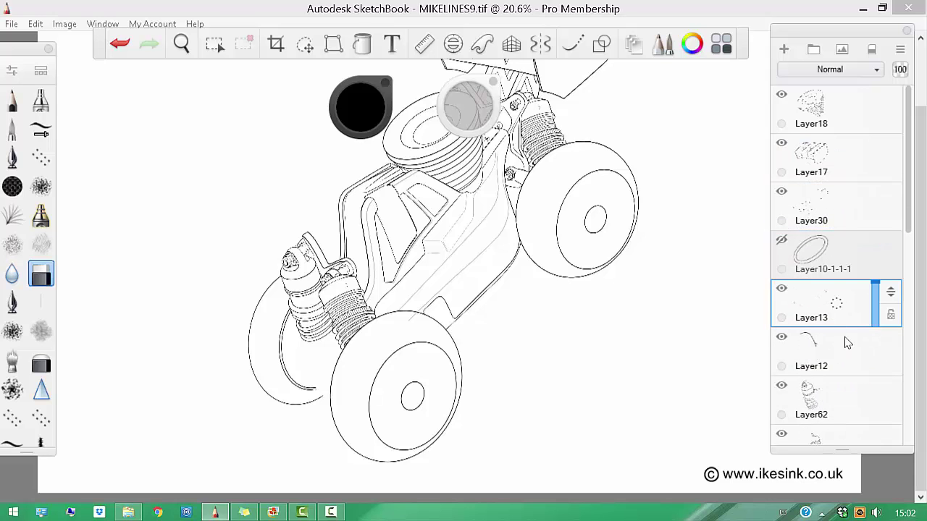
key("ctrl+e")
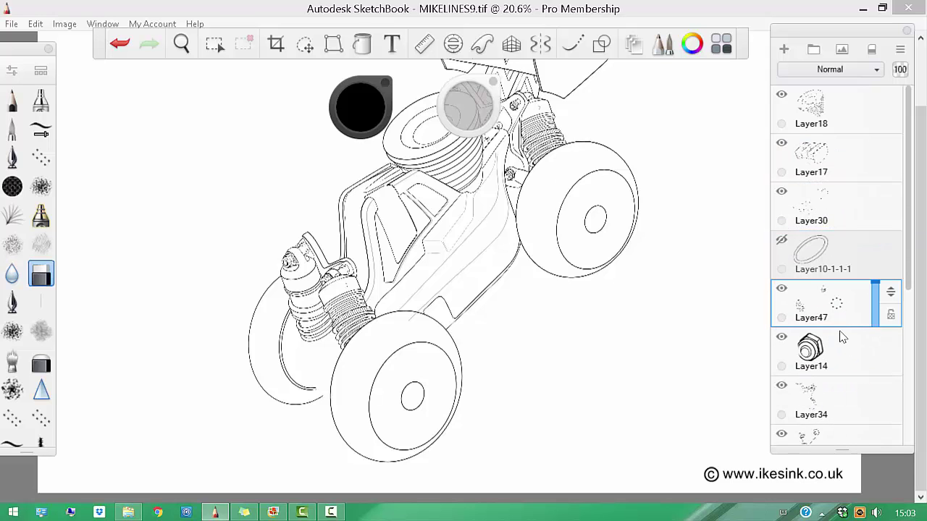
key("ctrl+e")
left_click(804, 394)
left_click_drag(550, 308, 278, 432)
left_click_drag(582, 352, 620, 372)
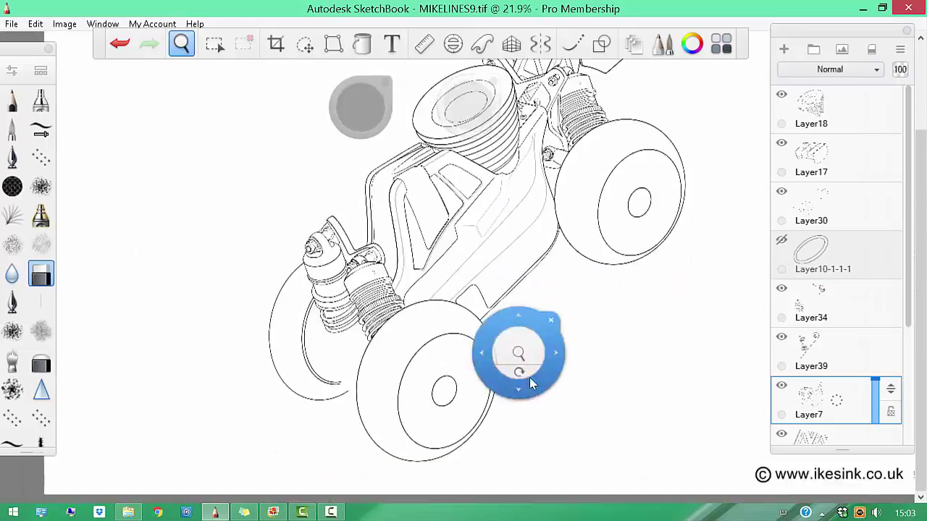
Show the hidden ring on Layer10-1-1-1 and fit it over the spring coils of the far front shock absorber
left_click_drag(529, 378, 249, 236)
left_click(818, 304)
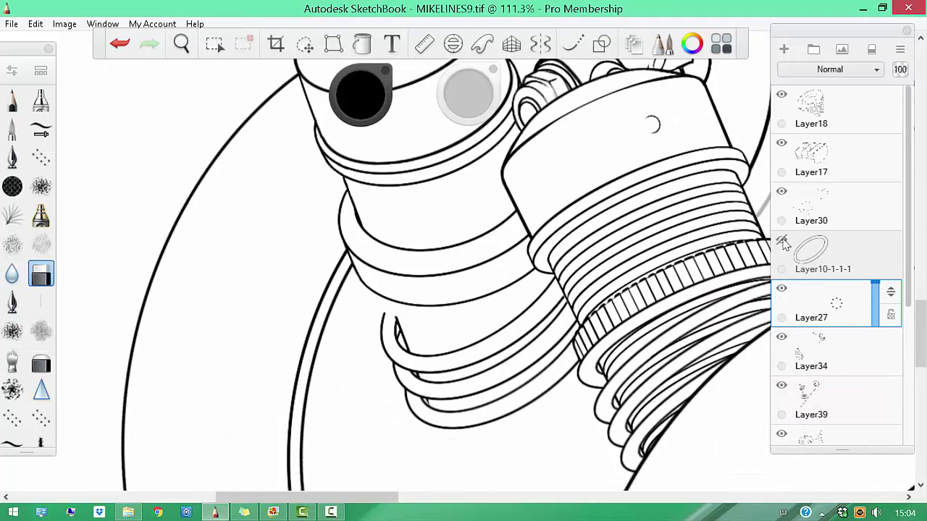
left_click(782, 240)
key("v")
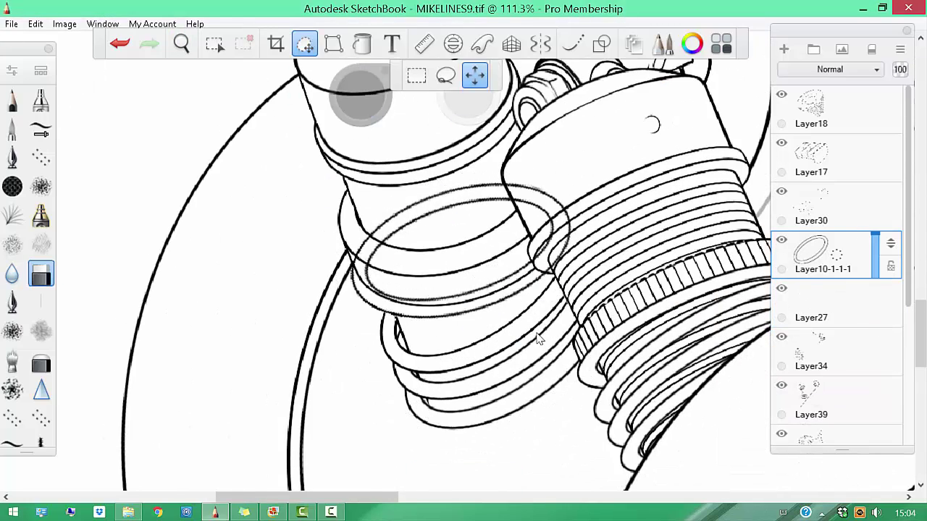
scroll(462, 252, "down", 3)
scroll(463, 253, "up", 2)
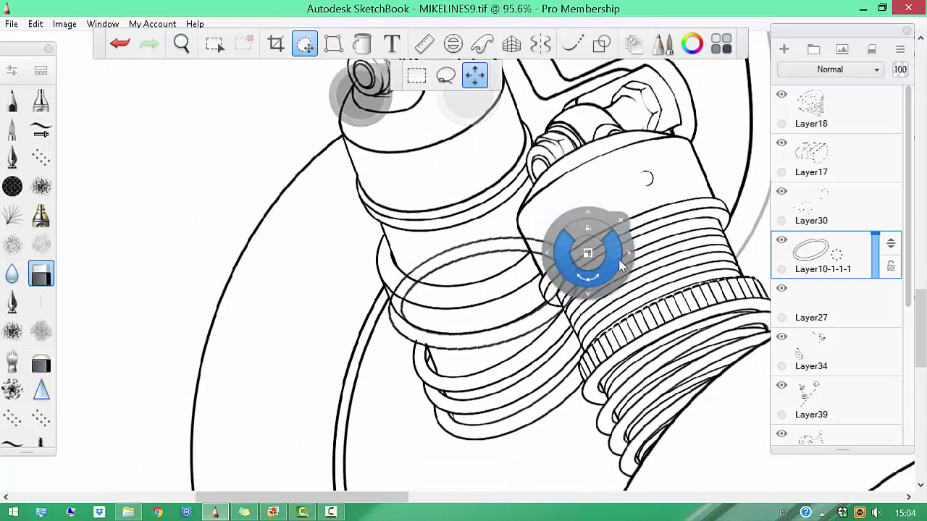
Erase the rear part of the ring on Layer10-1-1-1, keeping only the lower front arc as a spring coil
key("b")
key("e")
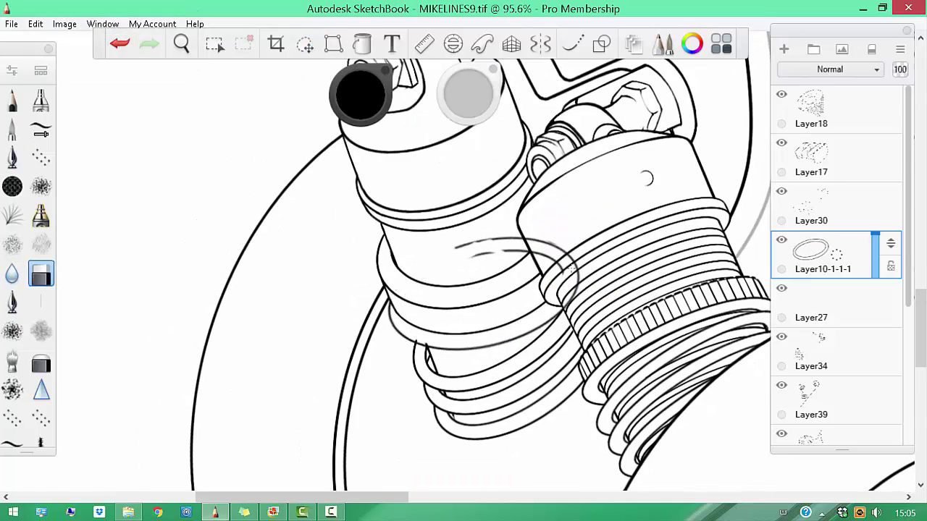
scroll(647, 178, "down", 3)
key("v")
scroll(407, 223, "up", 6)
Ink the ends of the new coil arc to join the shock body and trim them at the neighbouring shock
key("b")
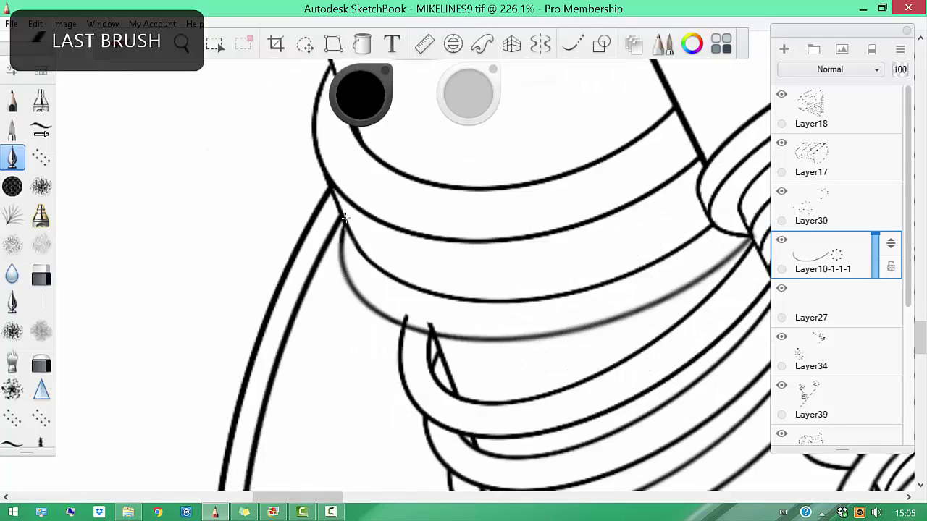
scroll(407, 223, "down", 3)
scroll(408, 223, "up", 3)
key("b")
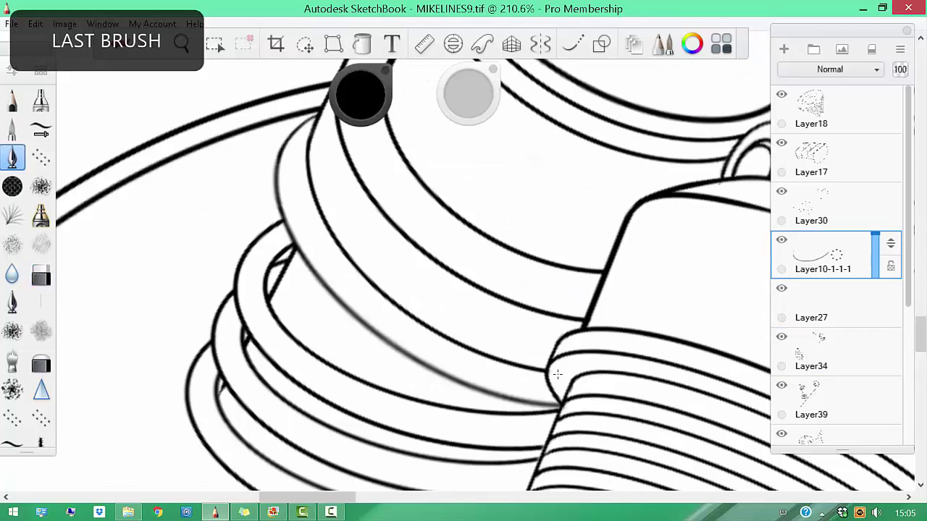
scroll(356, 285, "down", 6)
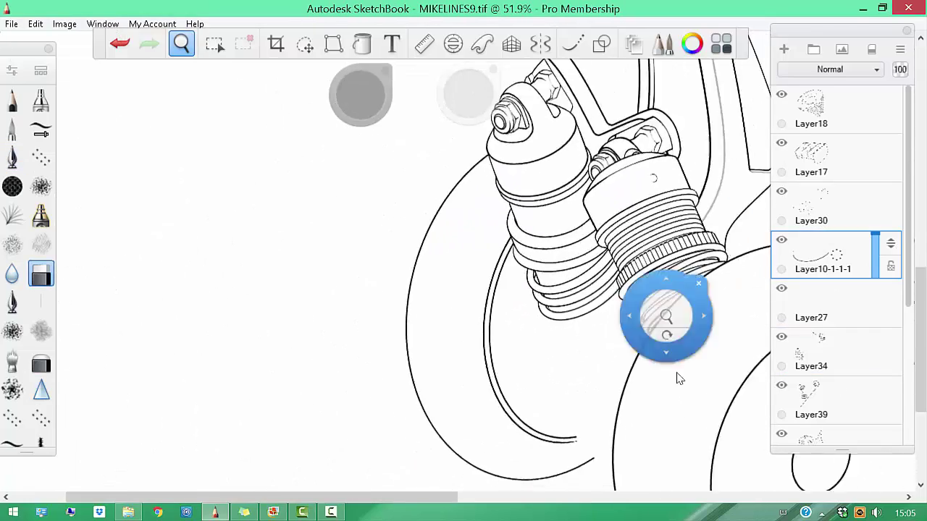
Combine the finished ring layer with the line art, move Layer27 below Layer24 and select Layer1
left_click_drag(889, 262, 846, 337)
scroll(867, 377, "down", 3)
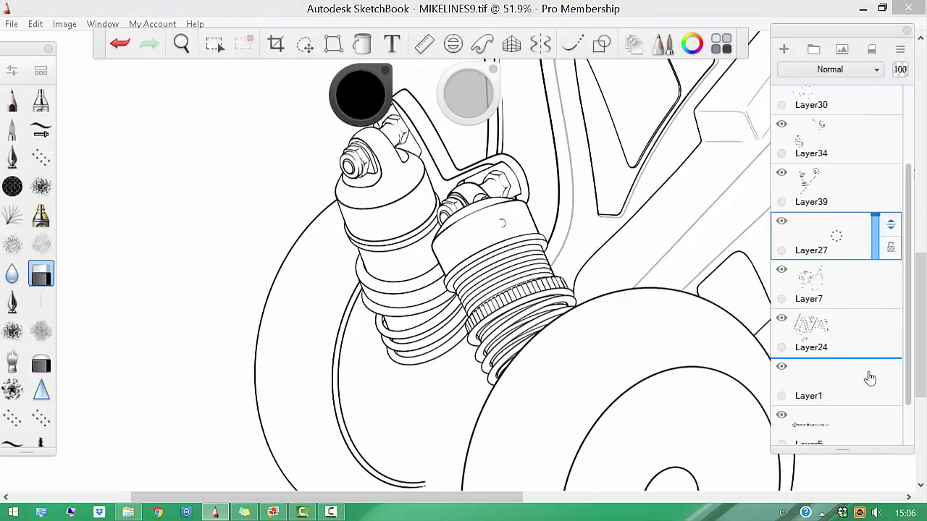
left_click(833, 334)
Rough out the front end structure on Layer1 between the far front shock absorber and the near front wheel
scroll(463, 290, "down", 3)
key("b")
left_click_drag(434, 304, 476, 377)
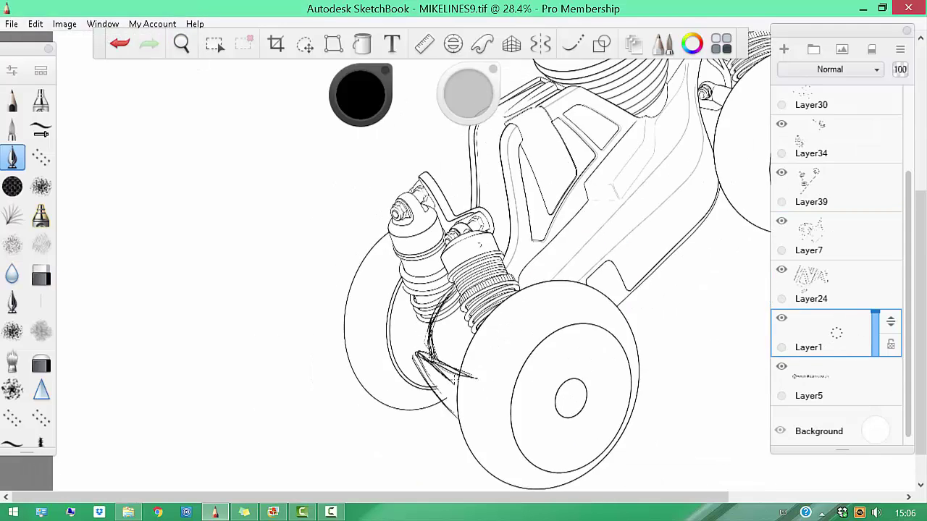
scroll(534, 343, "down", 2)
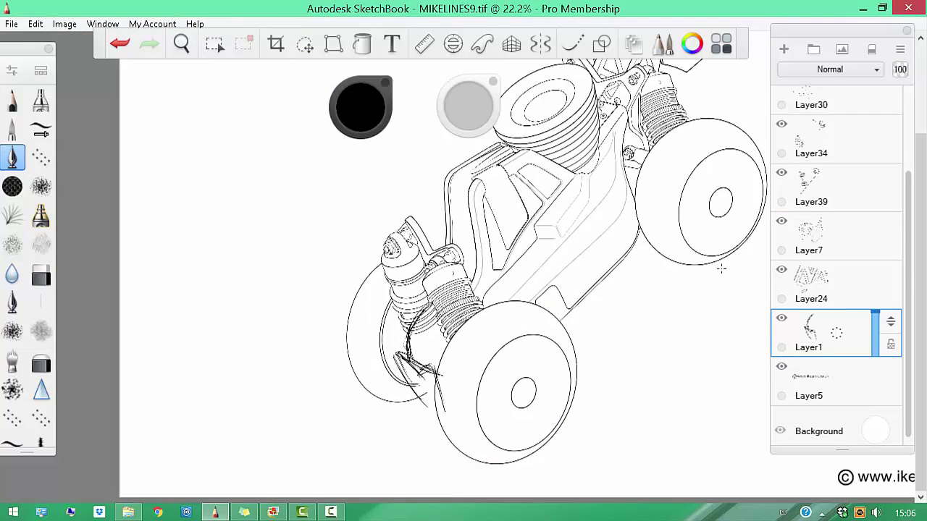
scroll(635, 403, "down", 1)
scroll(608, 380, "up", 2)
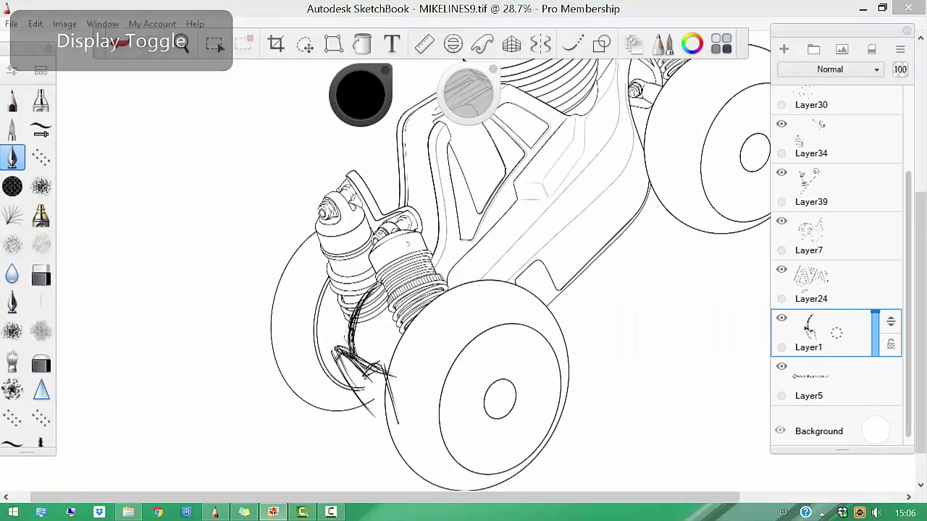
left_click_drag(387, 366, 418, 427)
Remove the far front wheel's outline from Layer30
left_click(304, 45)
scroll(386, 114, "down", 1)
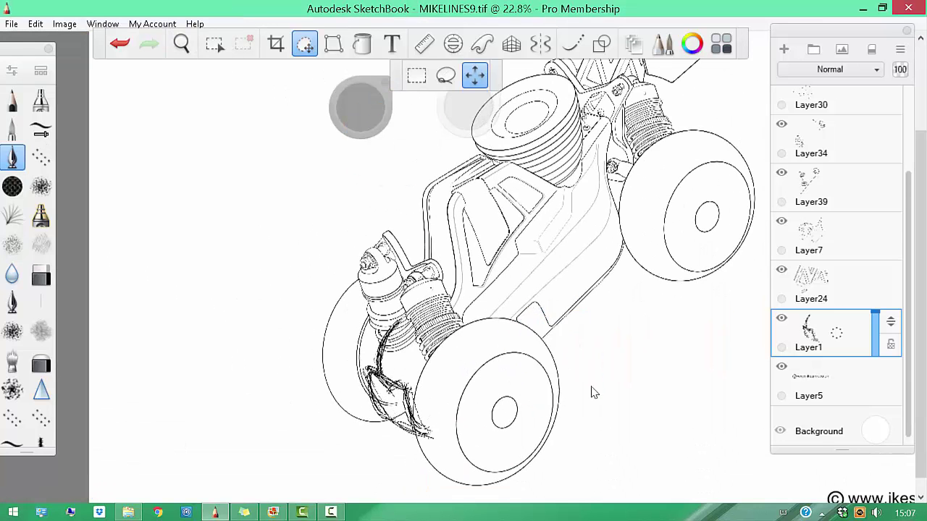
key("e")
scroll(382, 359, "down", 1)
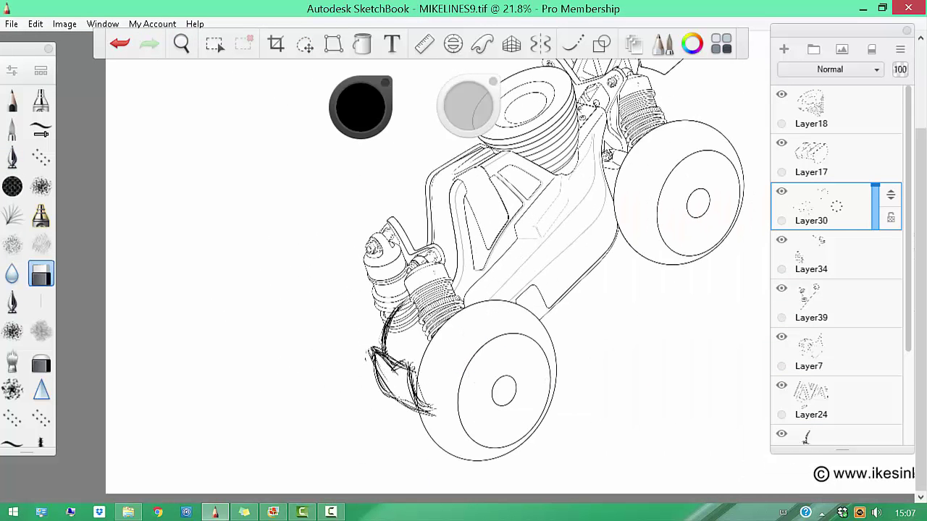
Extend the rough front end sketch on Layer1 with a block shape below the two shock absorbers
left_click_drag(409, 380, 435, 416)
key("b")
mouse_move(391, 308)
left_mouse_down()
mouse_move(449, 322)
mouse_move(448, 380)
left_mouse_up()
key("b")
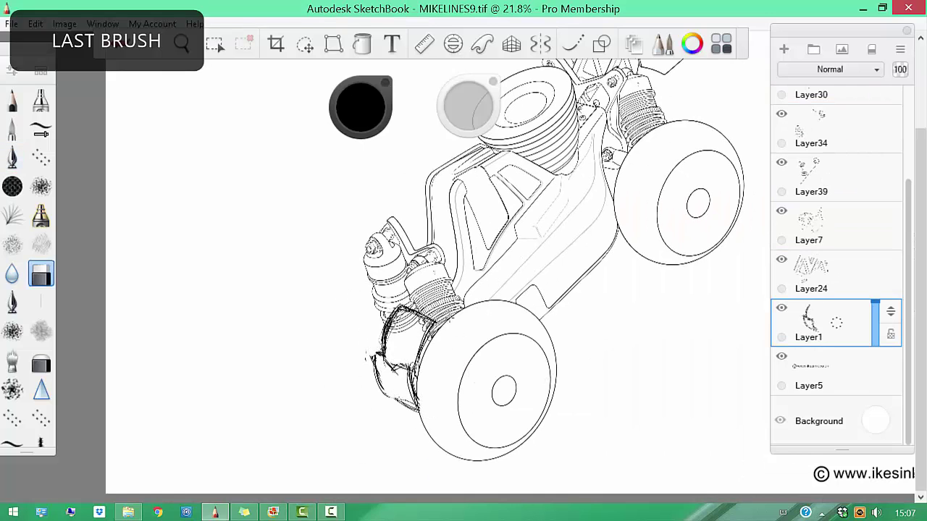
mouse_move(394, 333)
left_mouse_down()
mouse_move(431, 411)
mouse_move(430, 378)
left_mouse_up()
key("b")
Try a different rough front end on Layer1 with an arched upper edge, rounded side shapes and a straight lower edge
key("Tab")
mouse_move(395, 312)
left_mouse_down()
mouse_move(377, 367)
mouse_move(425, 352)
mouse_move(391, 361)
mouse_move(435, 386)
mouse_move(370, 371)
mouse_move(362, 406)
left_mouse_up()
key("b")
key("b")
left_click_drag(586, 369, 595, 371)
left_click_drag(444, 326, 459, 381)
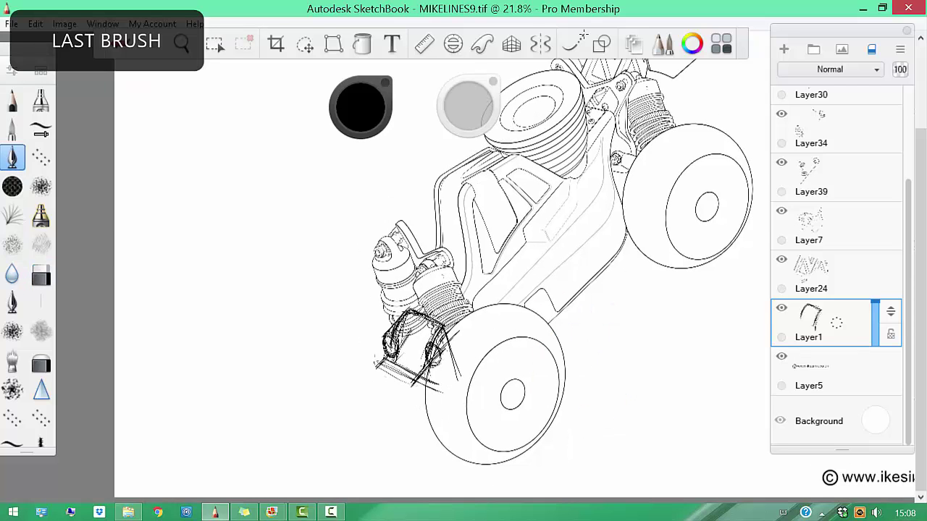
key("ctrl+z")
Sketch a perspective box for the front end on Layer1 below the shock absorbers, with curved guide lines inside it
key("b")
left_click_drag(469, 323, 420, 373)
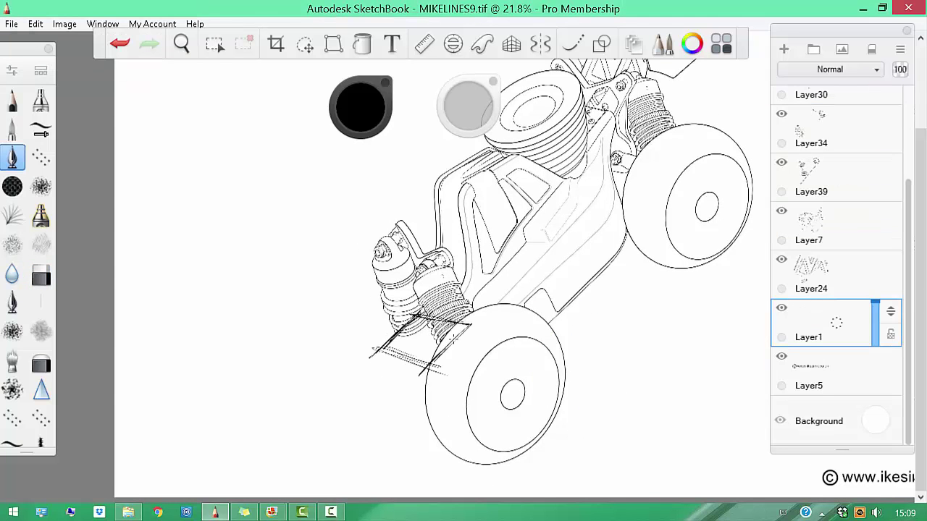
key("b")
mouse_move(496, 367)
left_mouse_down()
mouse_move(478, 361)
mouse_move(405, 373)
left_mouse_up()
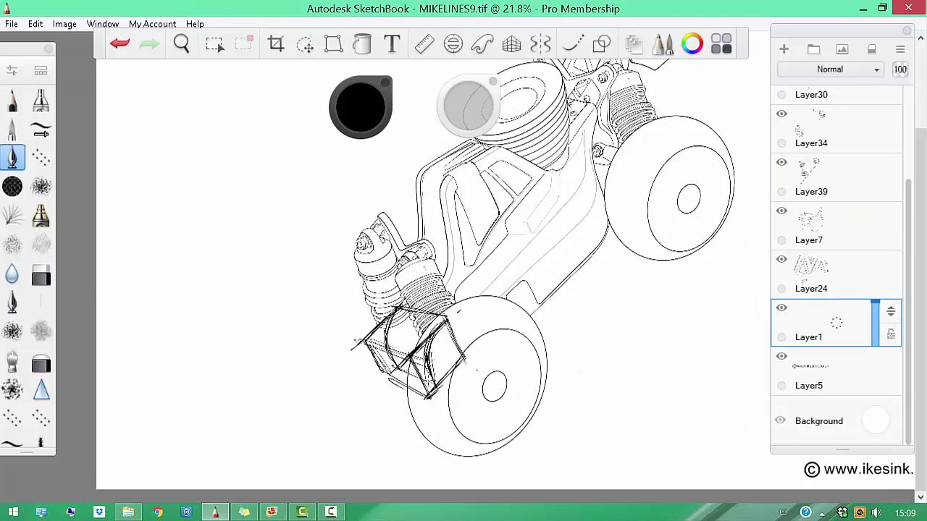
Rework the rough front block on Layer1, erasing its outer corner and redrawing the side and lower edge as tighter curved shapes
key("b")
left_click_drag(431, 326, 402, 395)
key("b")
left_click_drag(395, 340, 423, 347)
key("b")
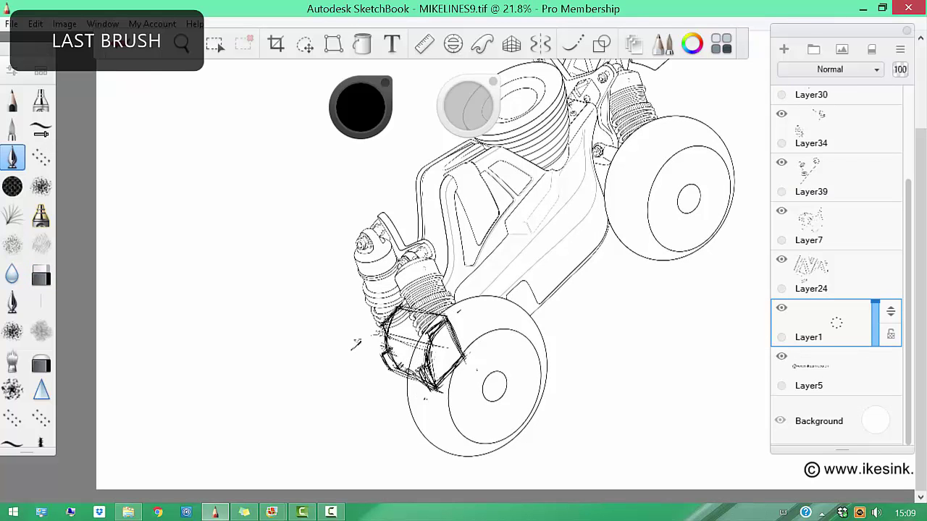
Adjust the rough front block's placement on Layer1 and sketch a bumper shape below its lower edge
scroll(481, 405, "down", 1)
key("v")
key("Return")
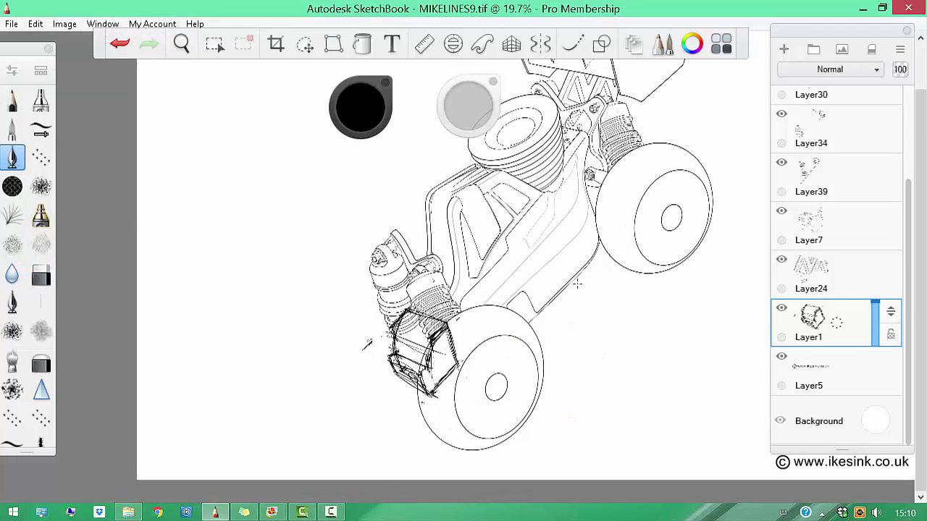
scroll(368, 351, "up", 1)
key("b")
left_click_drag(362, 348, 424, 402)
scroll(593, 331, "down", 2)
Add a layer above the rough Layer1 sketch and ink the curved outer edge of the front block
key("ctrl+shift+n")
scroll(592, 331, "up", 5)
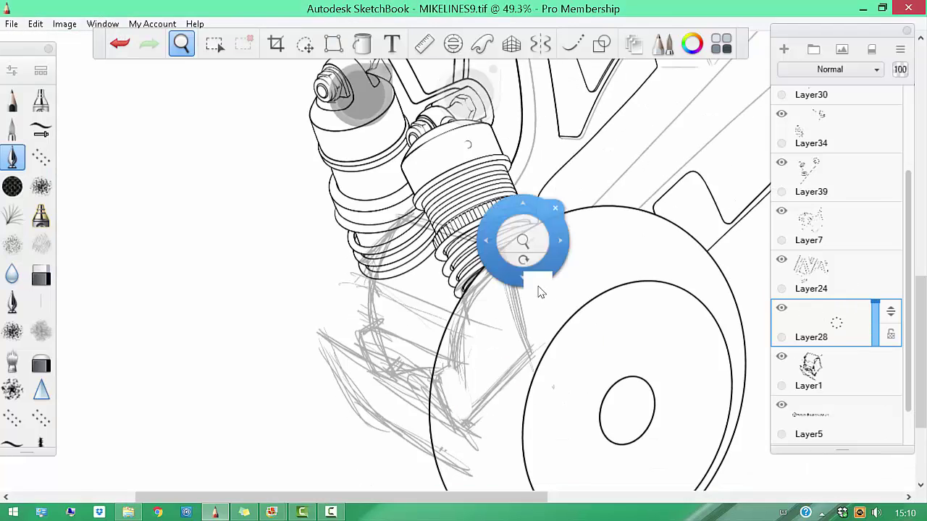
left_click_drag(417, 217, 373, 319)
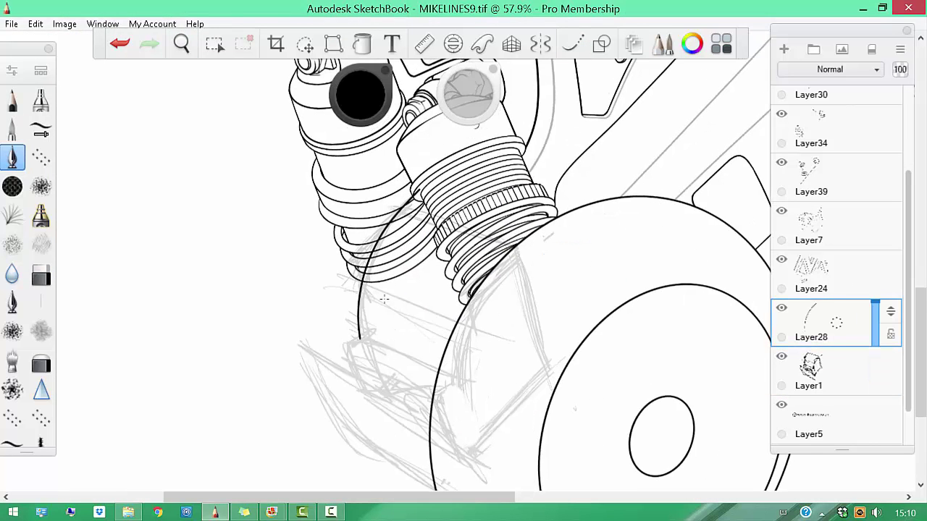
scroll(384, 367, "up", 1)
Draw an ellipse with a straight tangent edge on Layer29 beside the curve, and trim its overlap with Layer34 hidden
key("e")
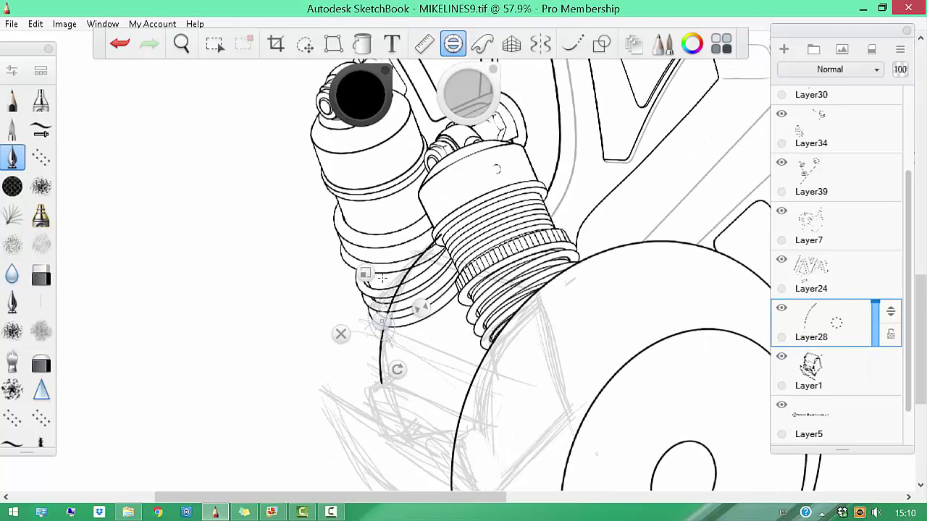
key("e")
scroll(388, 297, "up", 3)
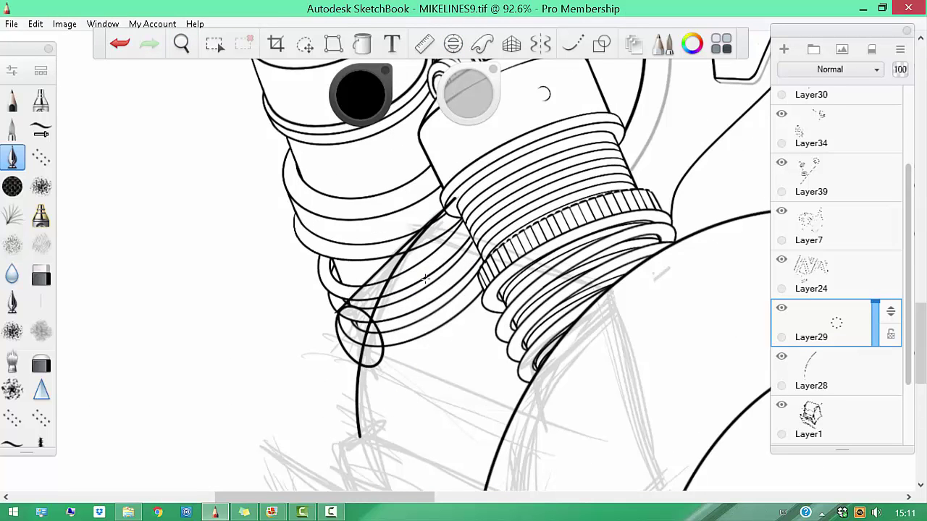
left_click(781, 114)
key("b")
scroll(441, 201, "down", 2)
left_click_drag(381, 269, 377, 315)
key("b")
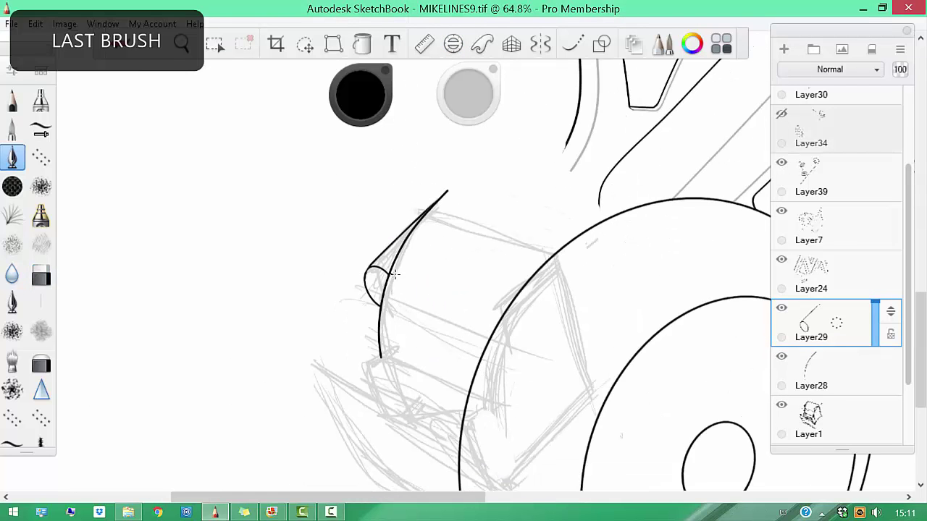
Continue the front end's profile below the ellipse with a stepped curve on Layer29 and a diagonal line on Layer28
mouse_move(394, 274)
left_mouse_down()
mouse_move(382, 317)
mouse_move(311, 348)
left_mouse_up()
key("b")
left_click(822, 369)
key("b")
scroll(391, 290, "down", 2)
scroll(343, 310, "up", 1)
key("b")
key("b")
scroll(343, 310, "down", 6)
scroll(395, 444, "up", 8)
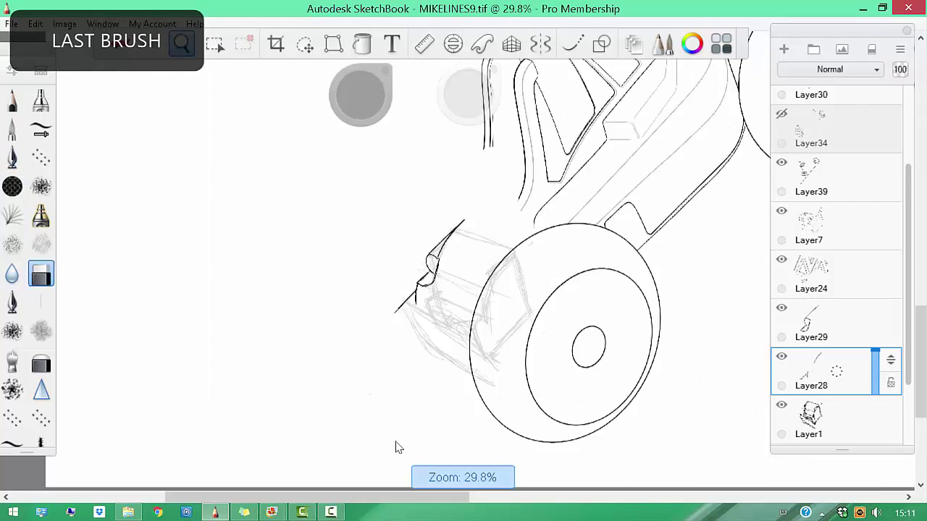
Sketch the arched bracket outline below the profile on Layer28 and start a matching bracket beside the near front wheel
key("space")
scroll(545, 317, "down", 1)
left_click_drag(420, 230, 442, 323)
key("b")
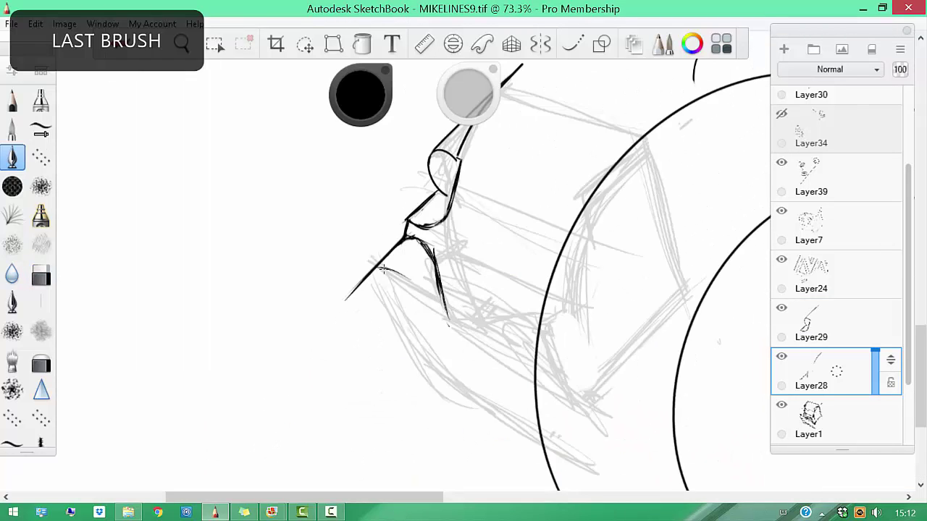
key("b")
key("space")
scroll(517, 384, "down", 3)
scroll(517, 384, "up", 2)
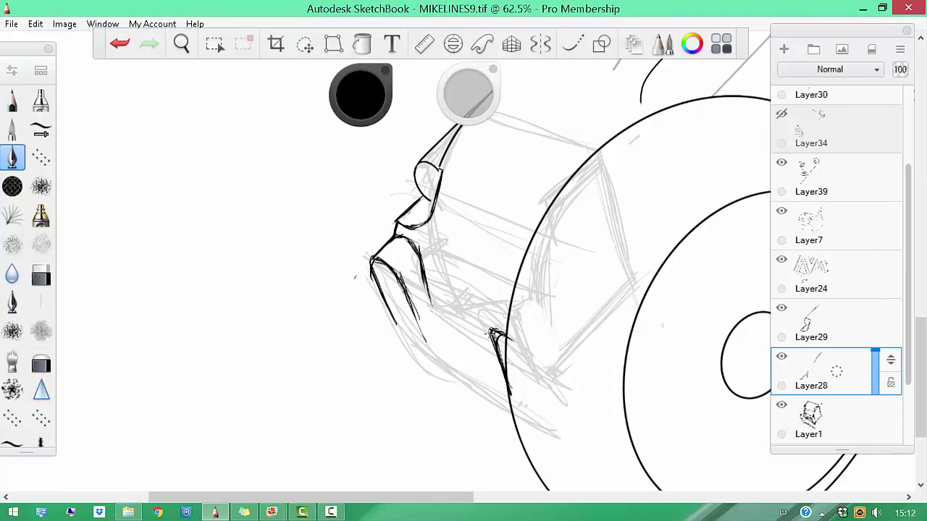
Close the outer bracket's lower end and draw a thick curved line down the middle of the front block
key("b")
scroll(554, 367, "down", 2)
key("b")
key("space")
scroll(554, 368, "down", 1)
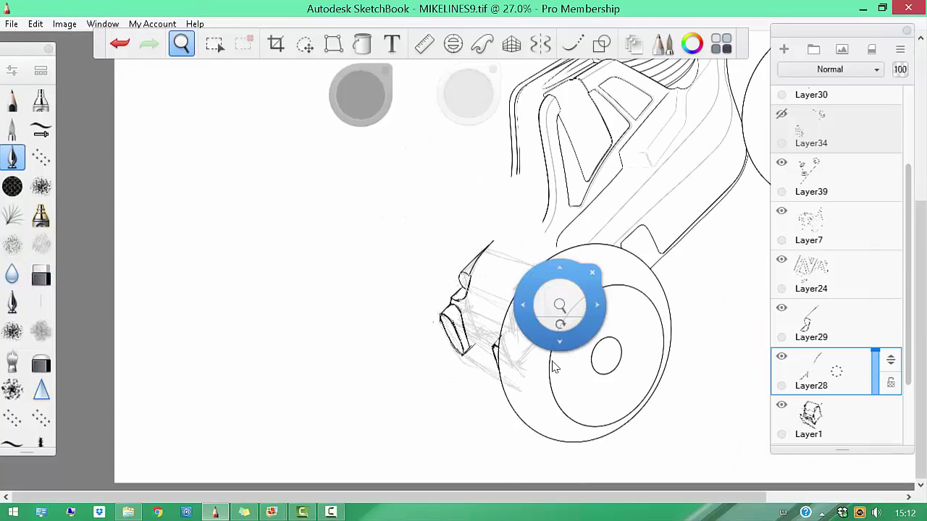
scroll(540, 311, "up", 1)
key("b")
scroll(482, 337, "down", 2)
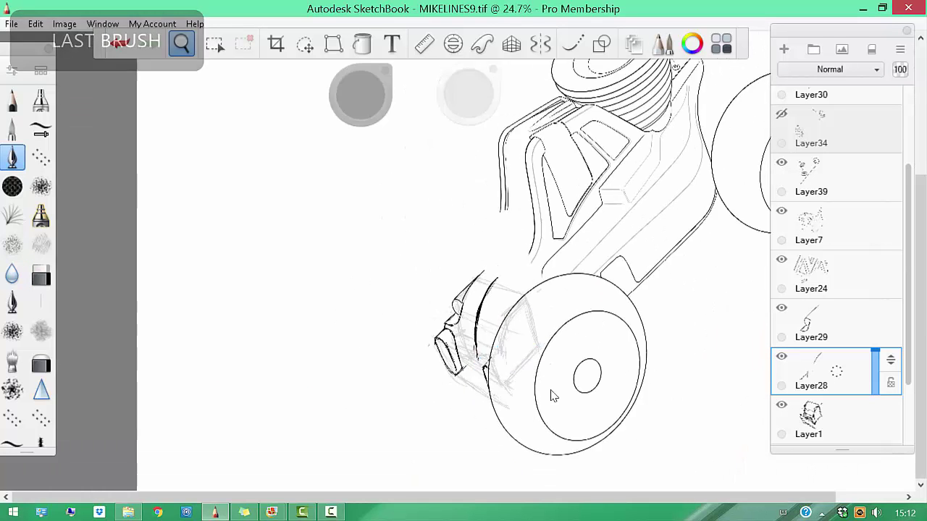
Draw a crossbar between the outer bracket and the bracket beside the near front wheel
scroll(482, 336, "up", 4)
key("b")
scroll(418, 326, "down", 1)
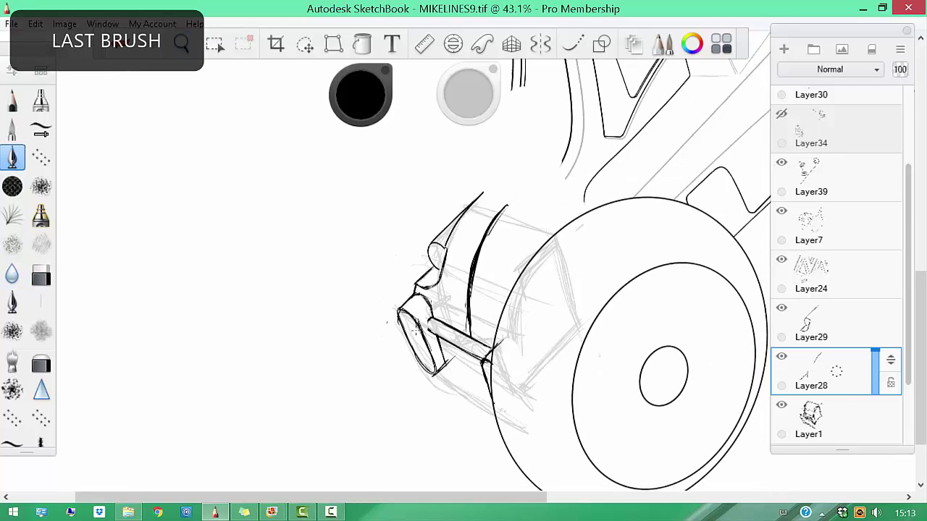
Draw two round bolt ends, one above the other, on the outer bracket and erase the lines overlapping them
left_click_drag(410, 317, 413, 328)
scroll(411, 322, "up", 2)
key("b")
scroll(384, 310, "up", 1)
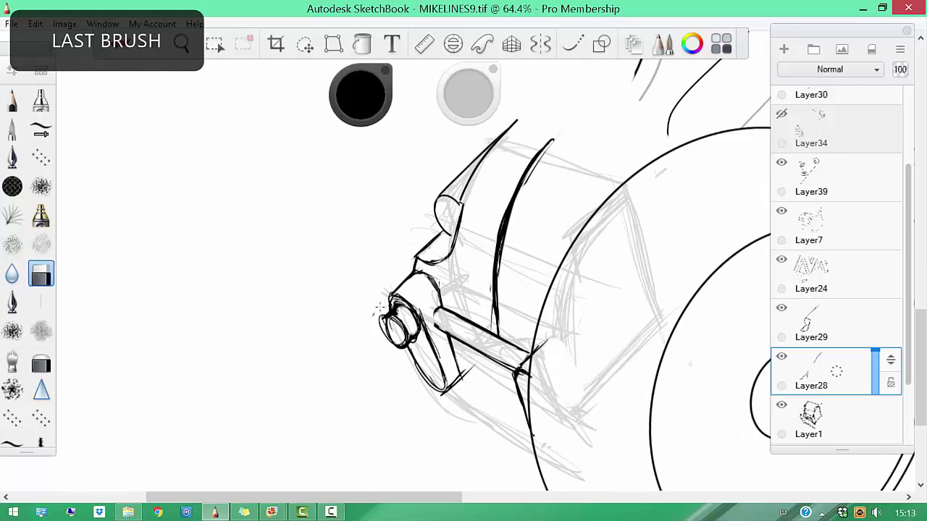
scroll(531, 345, "down", 4)
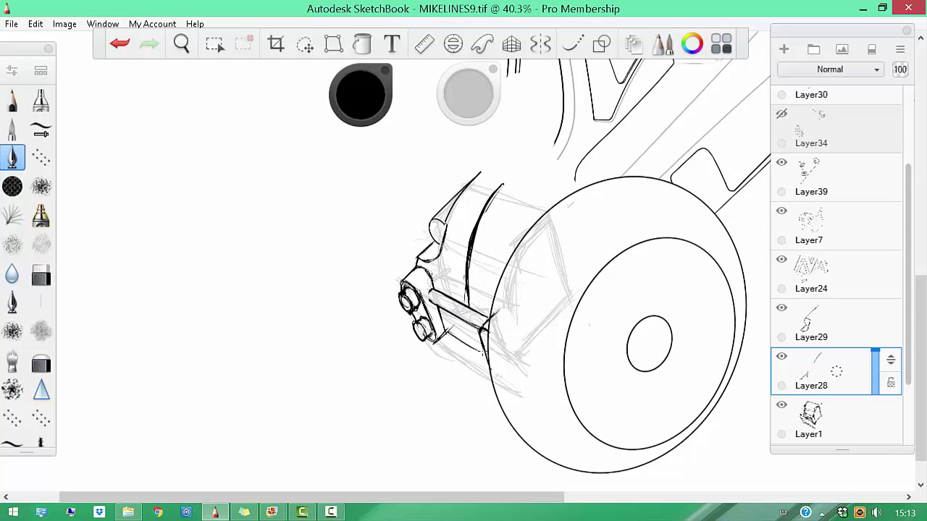
Add a lower bar between the two brackets and create a new layer above Layer28
scroll(425, 161, "up", 1)
key("Tab")
key("ctrl+z")
Sketch the curved front bumper below the brackets on Layer31 and clean up its upper and lower edges
key("b")
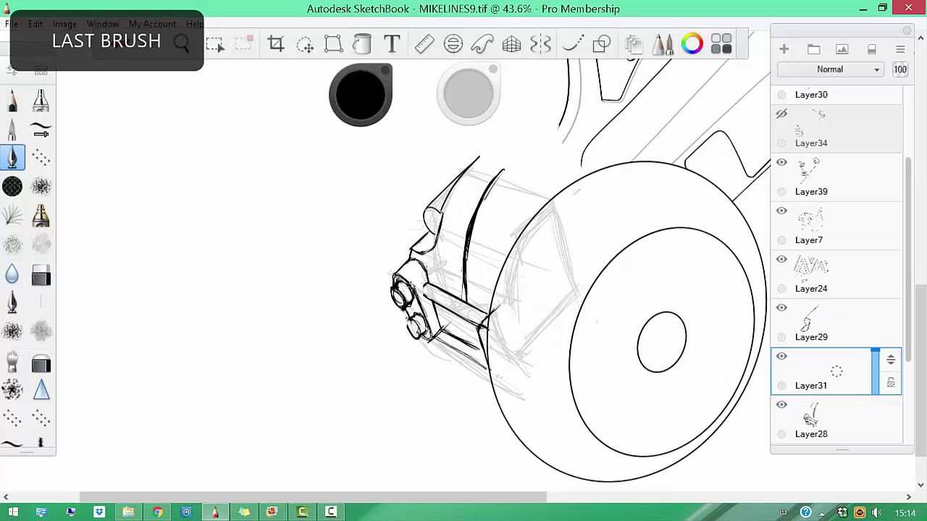
left_click_drag(390, 326, 419, 397)
scroll(480, 381, "down", 2)
scroll(501, 365, "up", 5)
key("b")
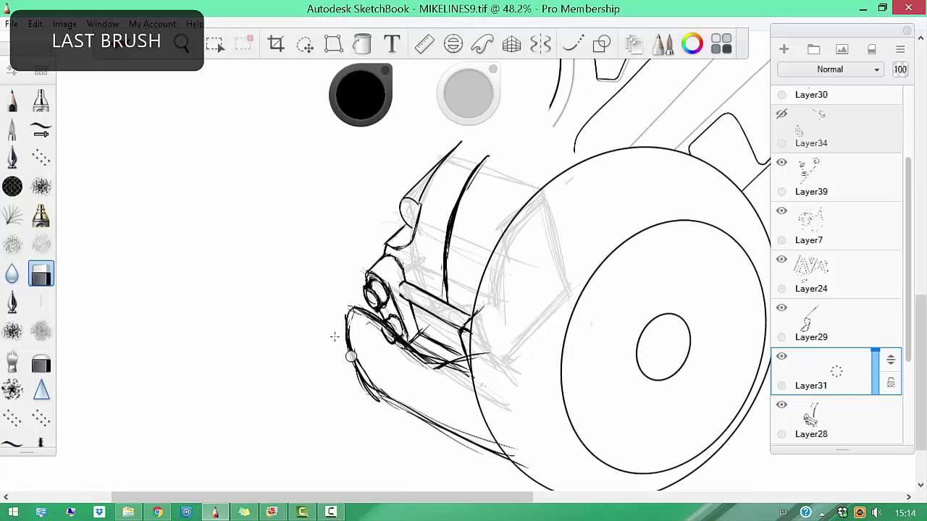
left_click_drag(355, 358, 497, 457)
key("b")
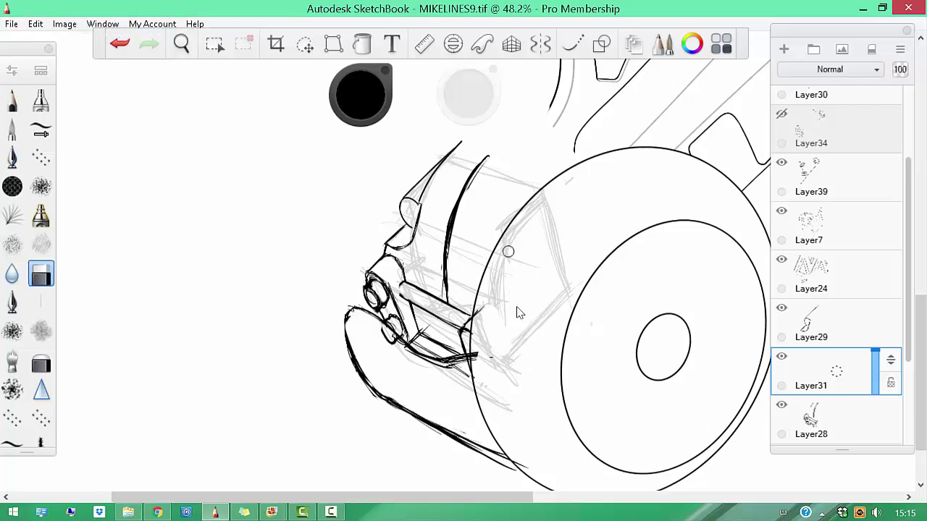
Merge the front end layers into Layer28 with Layer34 shown and Layer1 hidden, and shift the merged sketch closer to the front wheel
scroll(515, 311, "down", 7)
left_click(781, 114)
key("ctrl+e")
scroll(544, 314, "up", 5)
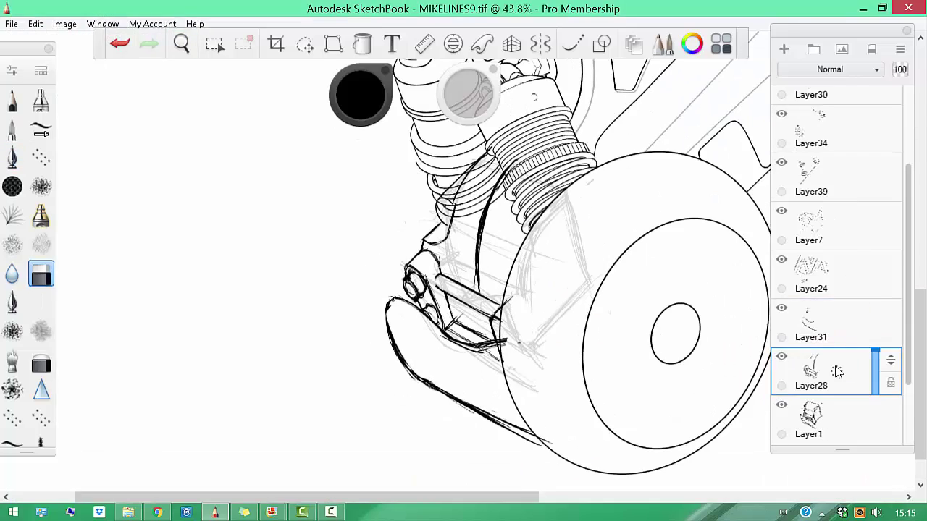
key("ctrl+e")
scroll(544, 315, "down", 5)
key("v")
left_click_drag(613, 333, 632, 363)
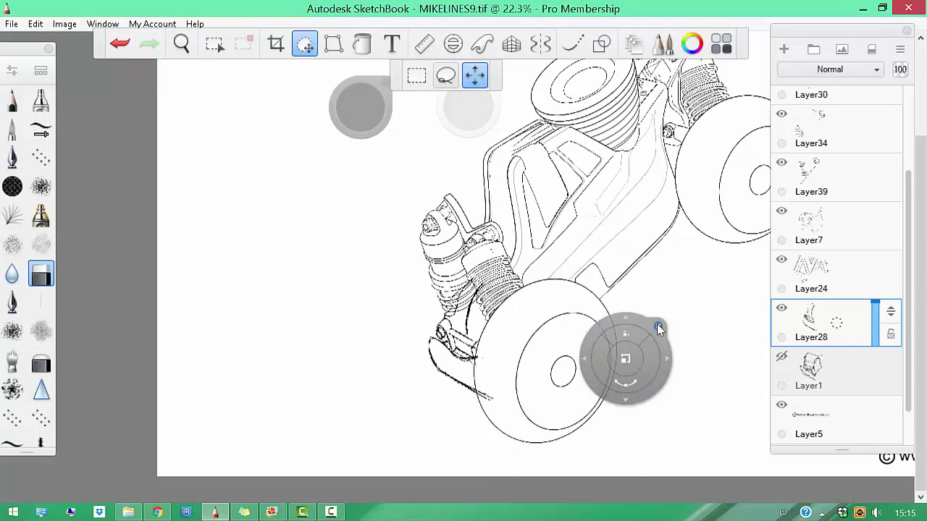
Add more curved lines to the front block on Layer28 between the two shock absorbers and the crossbar
scroll(476, 322, "up", 5)
key("b")
key("Tab")
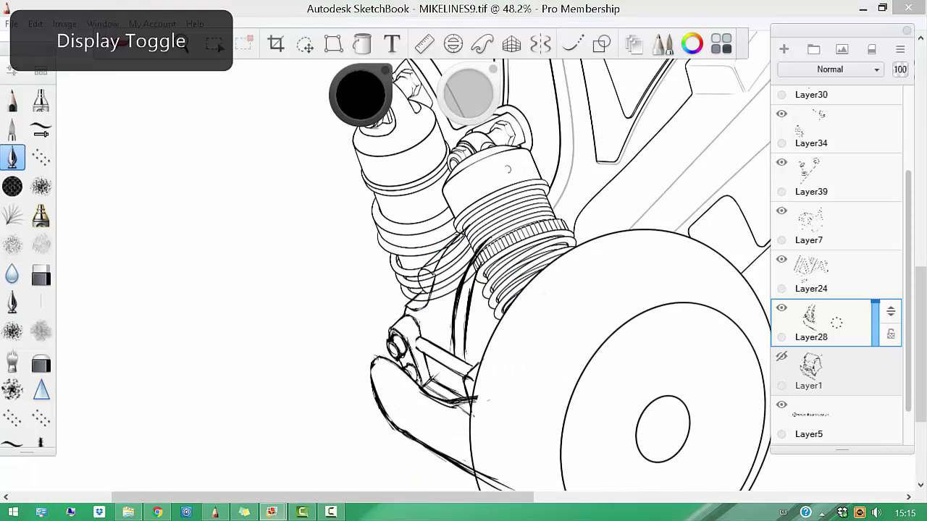
key("b")
scroll(685, 294, "down", 4)
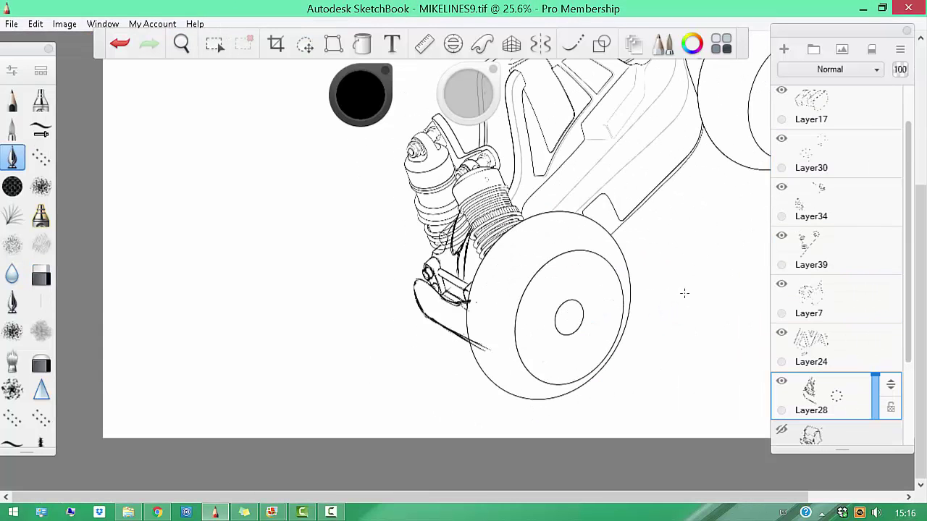
Copy the near front wheel from Layer30 onto its own layer and place it as the far front wheel
left_click(822, 152)
key("v")
left_click_drag(659, 275, 632, 351)
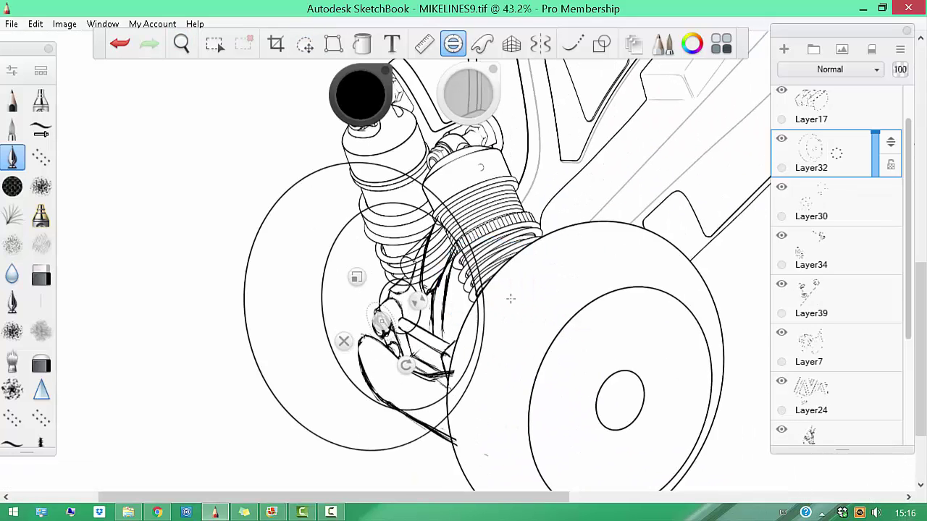
Add a second rim ellipse to the far front wheel on Layer32 with the ellipse guide, hiding Layer34 while drawing
left_click(781, 235)
left_click_drag(447, 381, 411, 313)
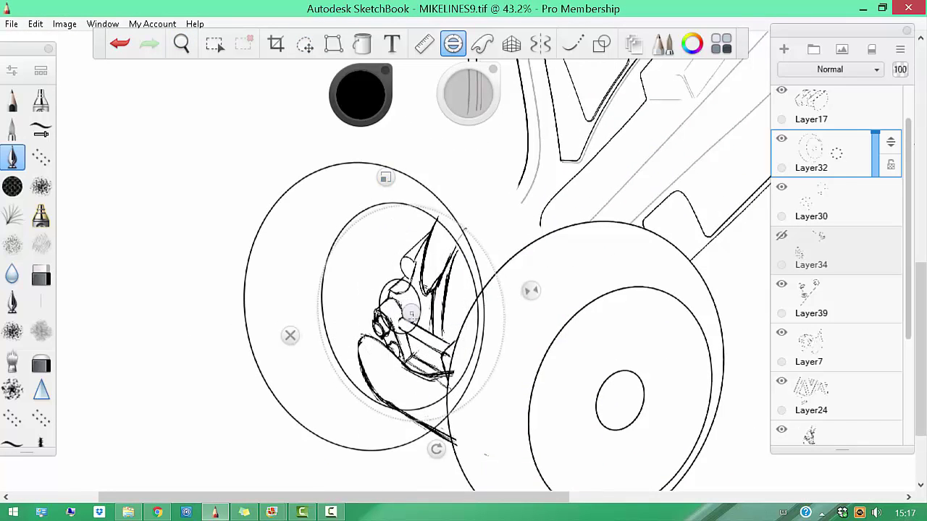
left_click_drag(424, 441, 427, 443)
key("ctrl+z")
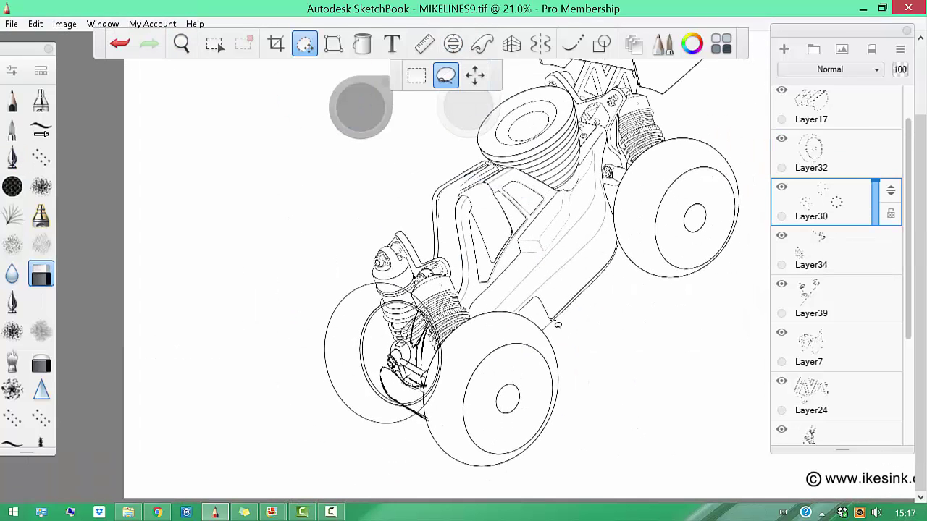
Select the near front wheel on Layer30 with the lasso and shift it slightly away from the chassis
left_click_drag(606, 394, 640, 400)
left_click(645, 326)
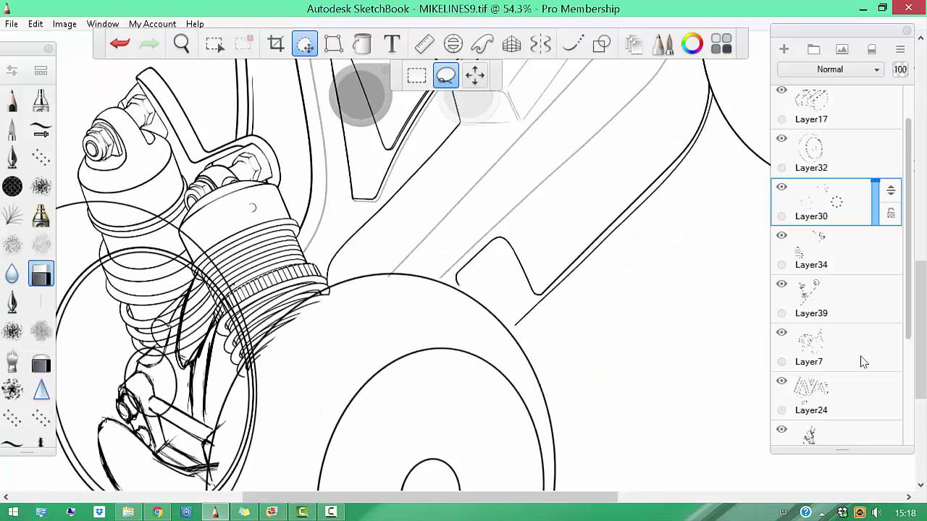
Extend the chassis notch outline on Layer7 down to the near front wheel's edge
key("ctrl+z")
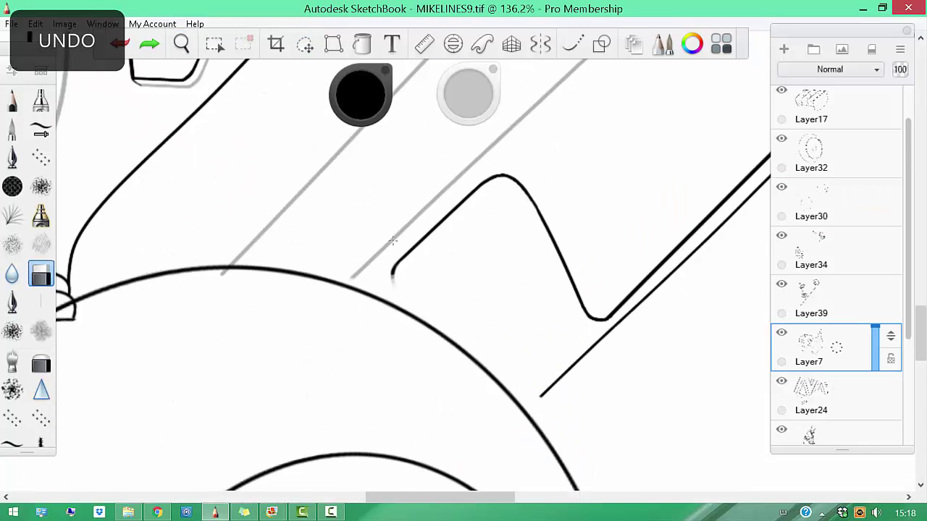
mouse_move(312, 268)
left_mouse_down()
mouse_move(352, 327)
mouse_move(383, 330)
left_mouse_up()
scroll(447, 325, "up", 3)
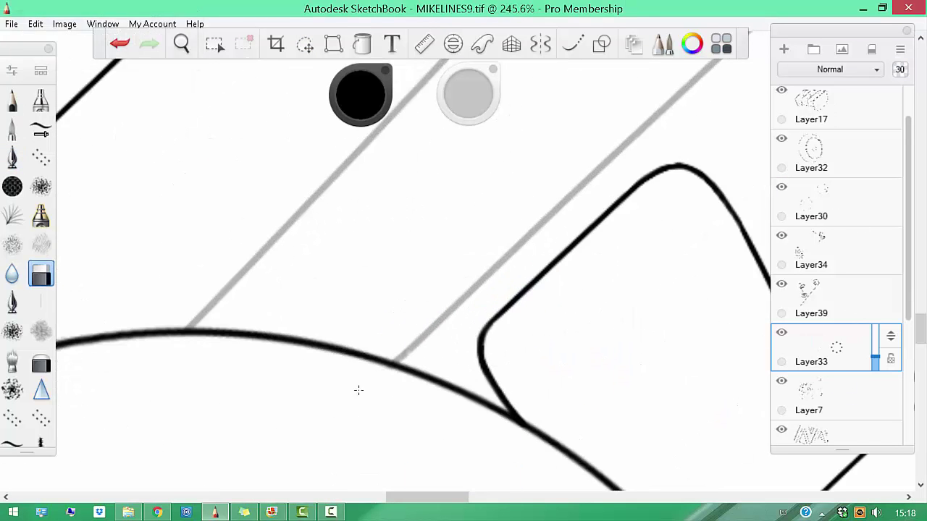
Extend the grey chassis lines to the front wheel on a layer at 30 opacity and merge it into Layer7
key("b")
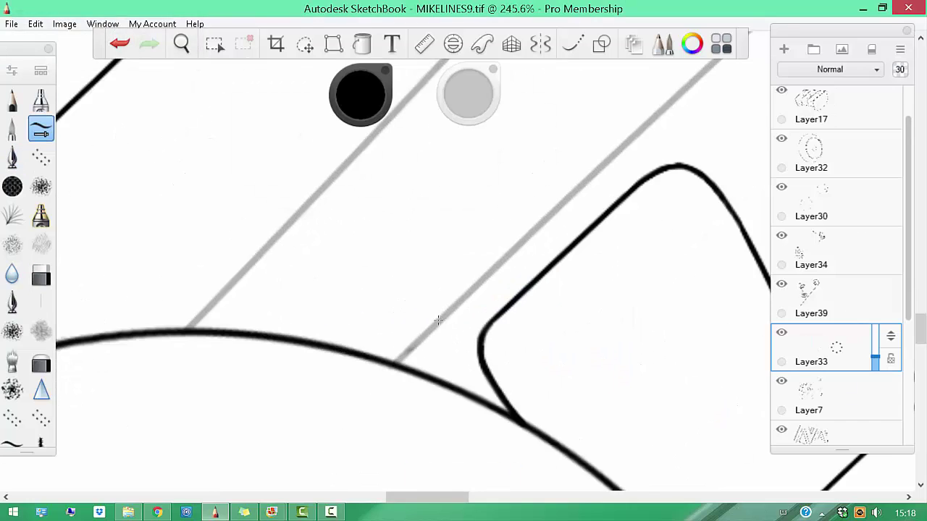
scroll(478, 110, "down", 10)
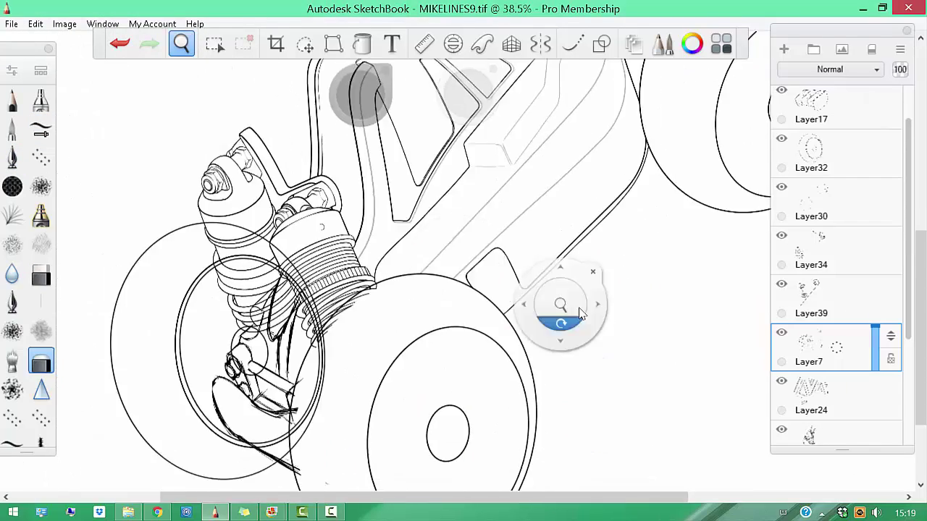
key("ctrl+e")
Adjust the lassoed rear wheel on Layer30 and try to distort the chassis on Layer7
scroll(621, 271, "up", 3)
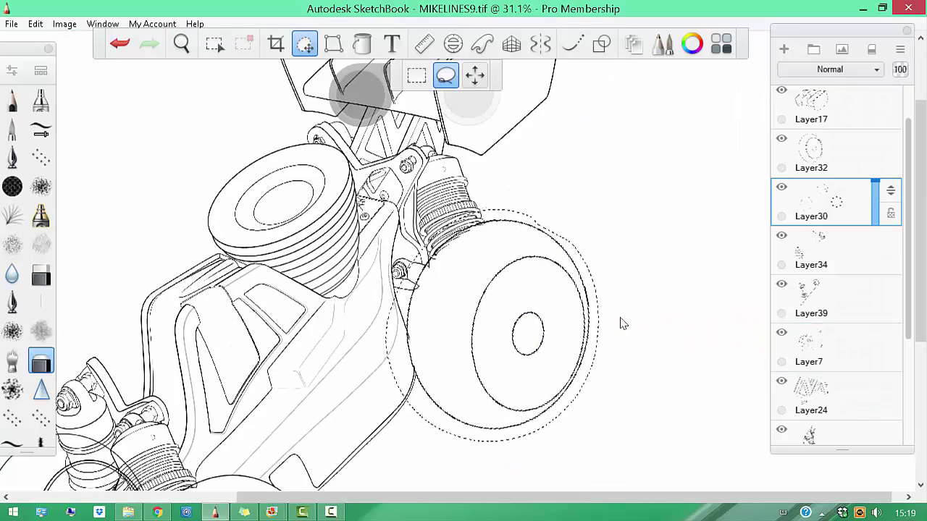
left_click_drag(620, 324, 575, 395)
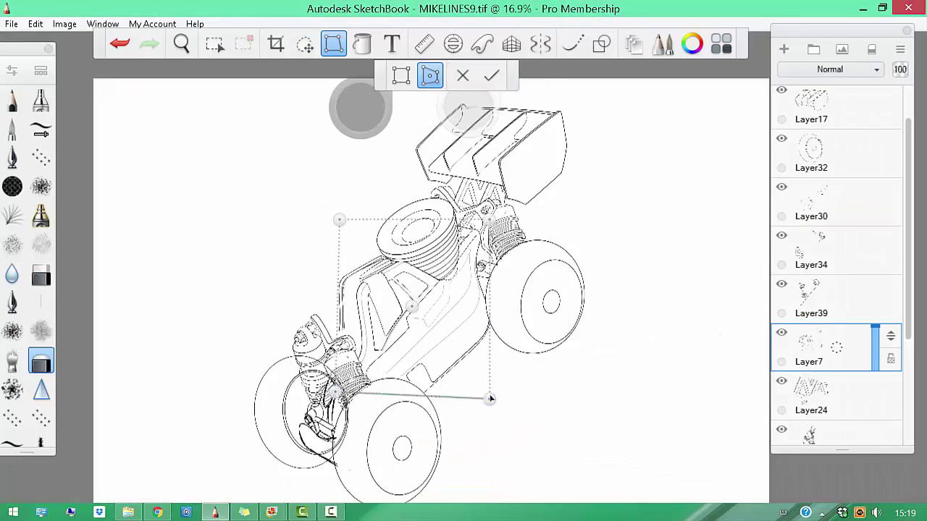
key("ctrl+z")
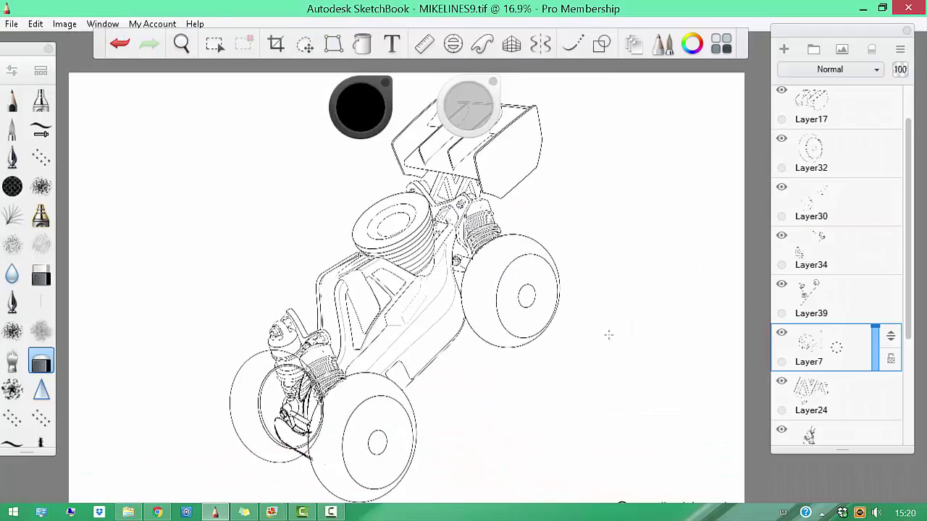
Touch up the ribbed cylinder's lines on Layer18 and erase their outer ends near the chassis bar
left_click_drag(608, 334, 503, 235)
left_click_drag(392, 290, 403, 227)
key("b")
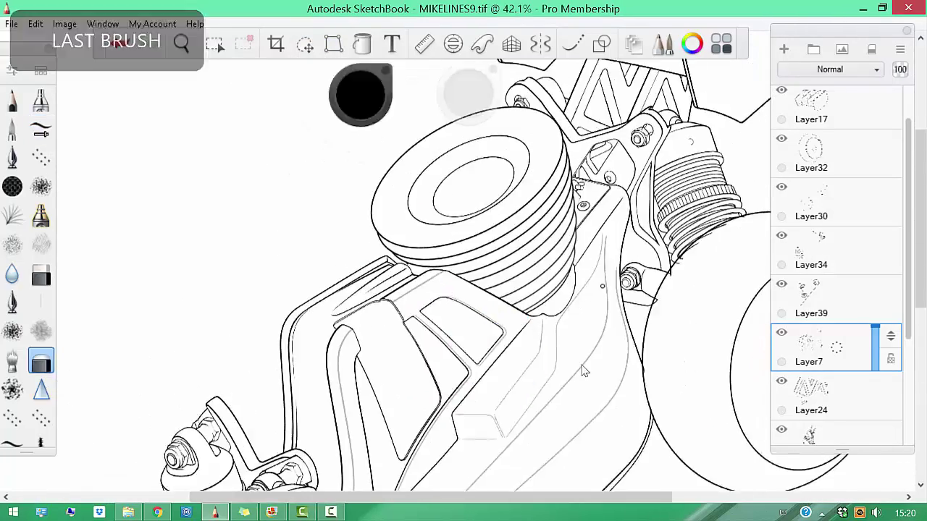
left_click_drag(585, 370, 554, 376)
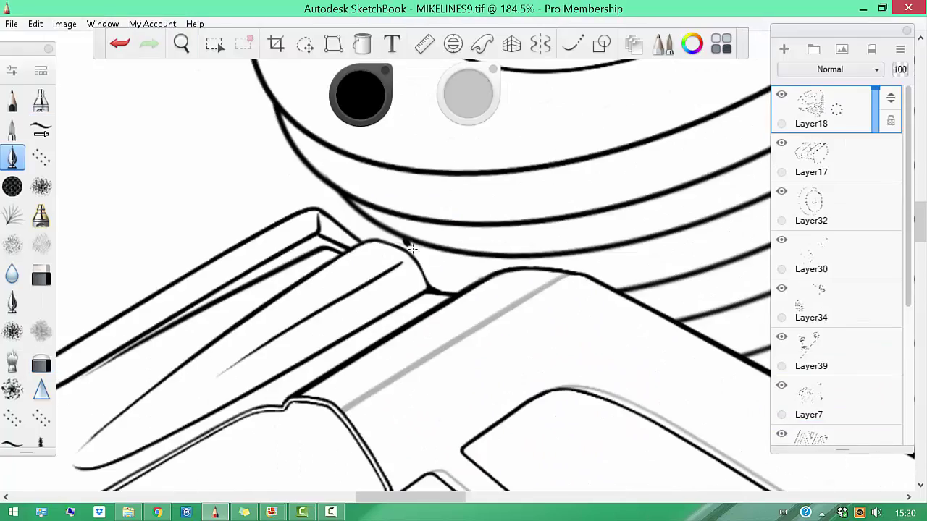
key("b")
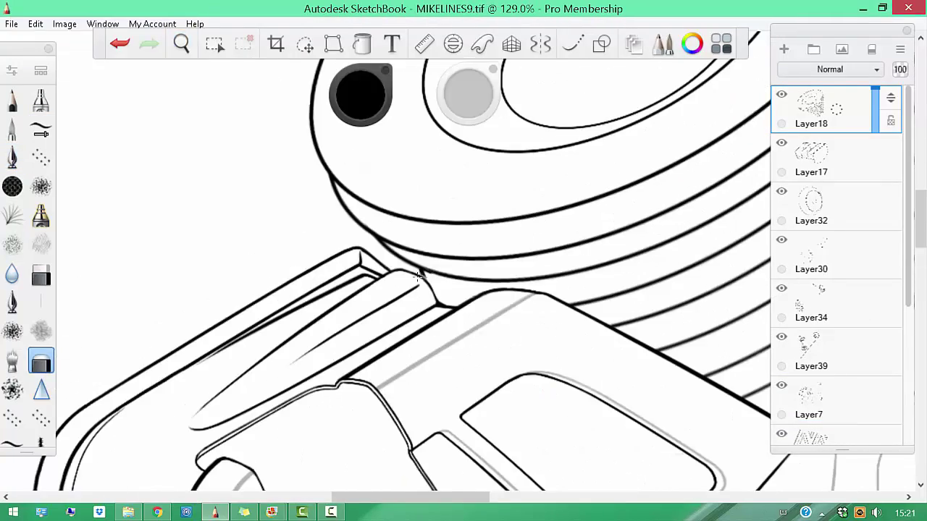
key("b")
key("b")
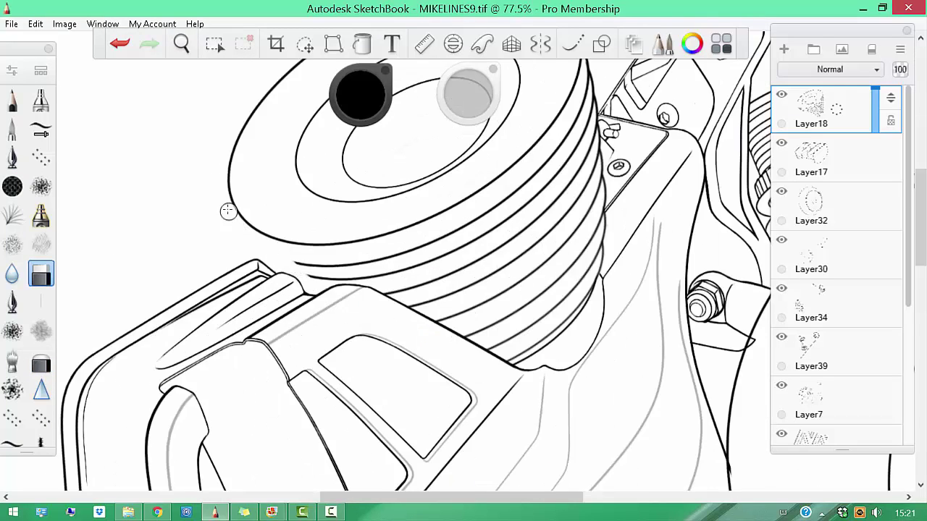
left_click_drag(542, 290, 532, 304)
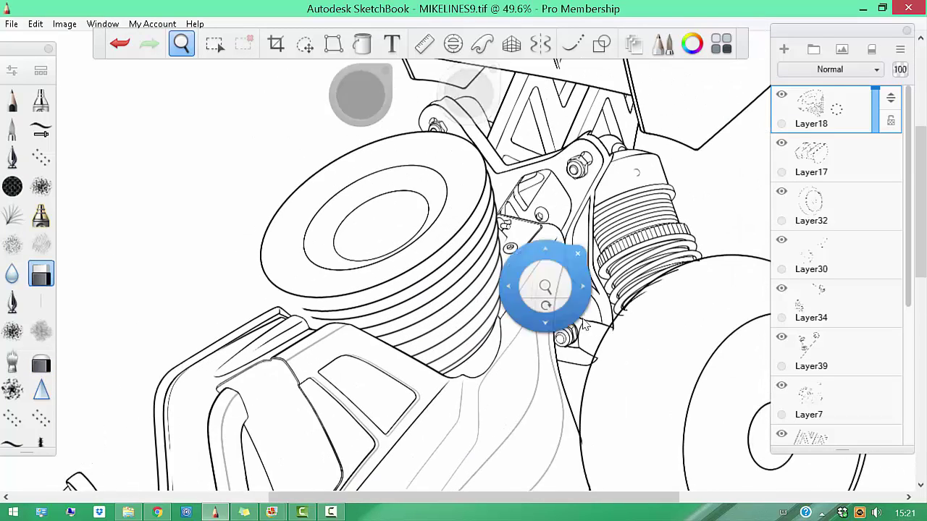
Ink curved rib ends along the ribbed cylinder's outer edge on Layer35 and erase the overlapping line ends
left_click(446, 76)
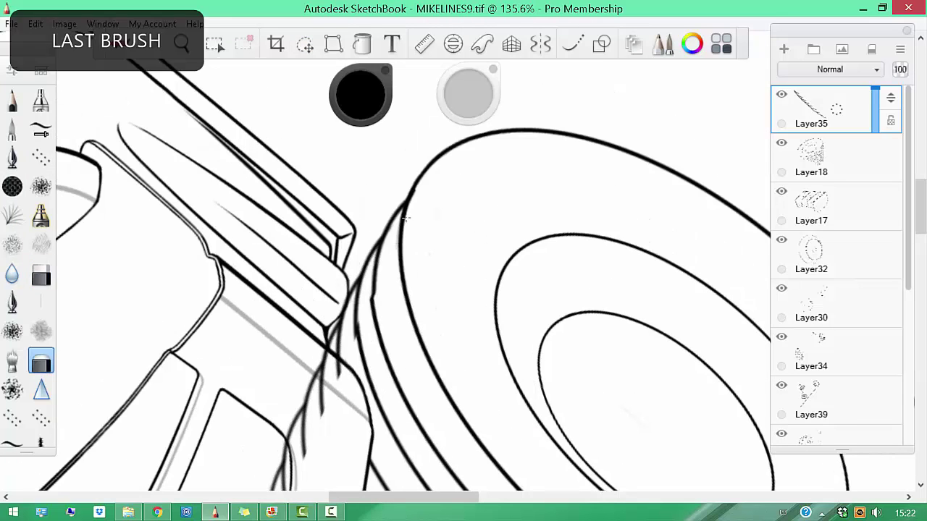
key("b")
key("b")
key("ctrl+equal")
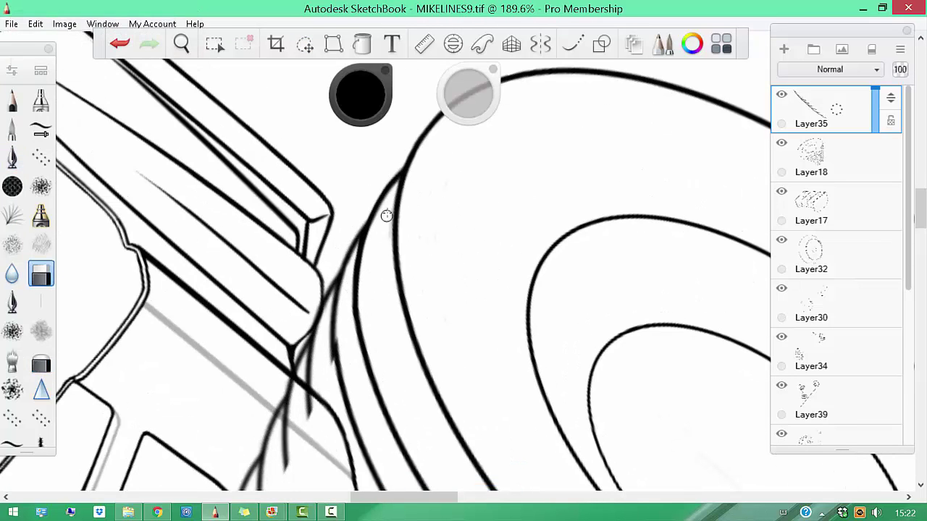
key("b")
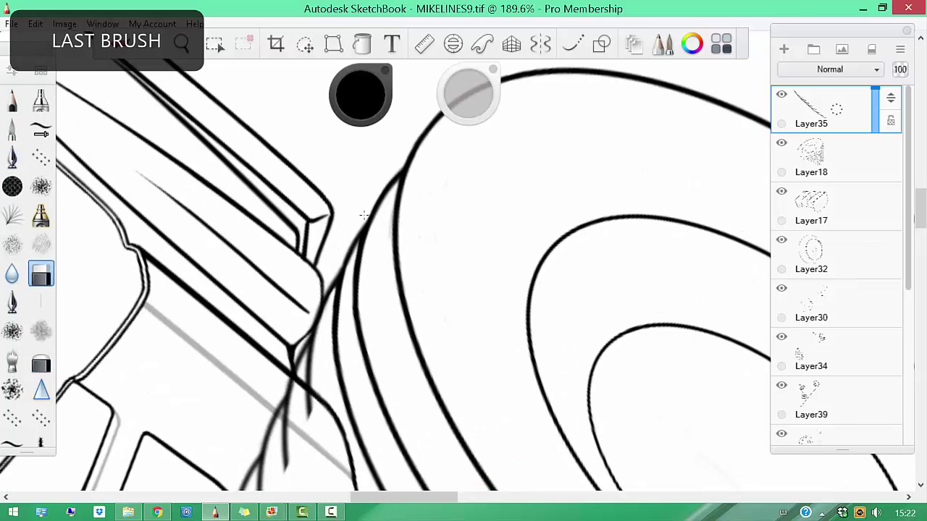
key("b")
key("ctrl+minus")
key("b")
key("ctrl+minus")
key("ctrl+minus")
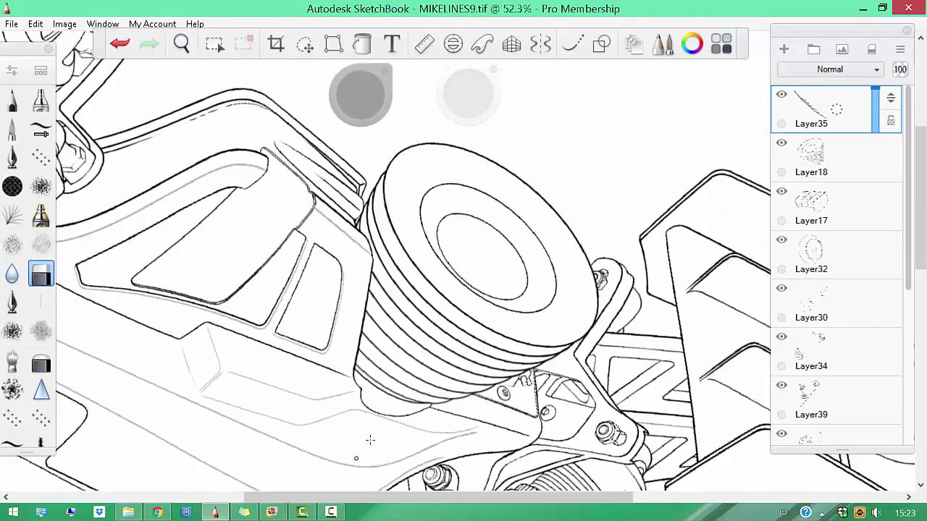
Hide Layer1 and Layer34, fade the front bracket sketch on Layer28 and add an inking layer above it
left_click_drag(370, 440, 464, 304)
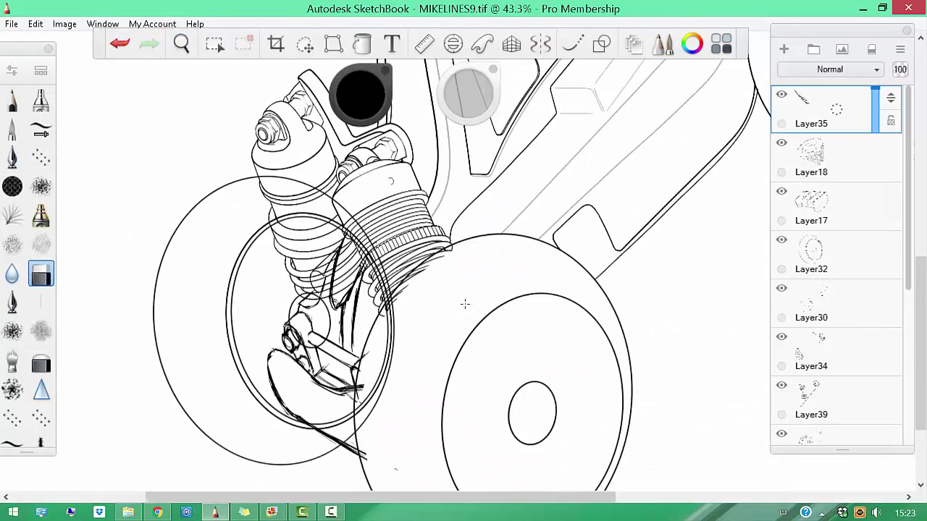
scroll(497, 262, "down", 1)
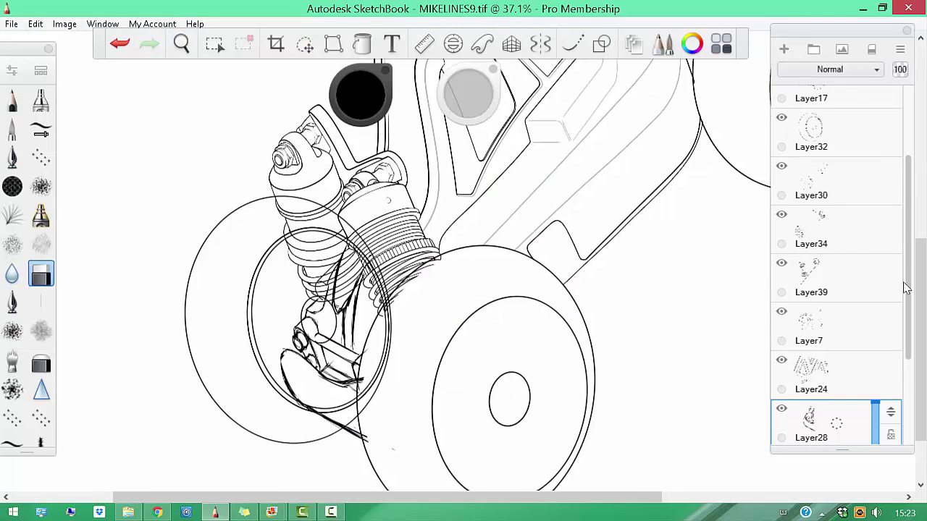
key("b")
scroll(862, 375, "down", 3)
left_click(781, 358)
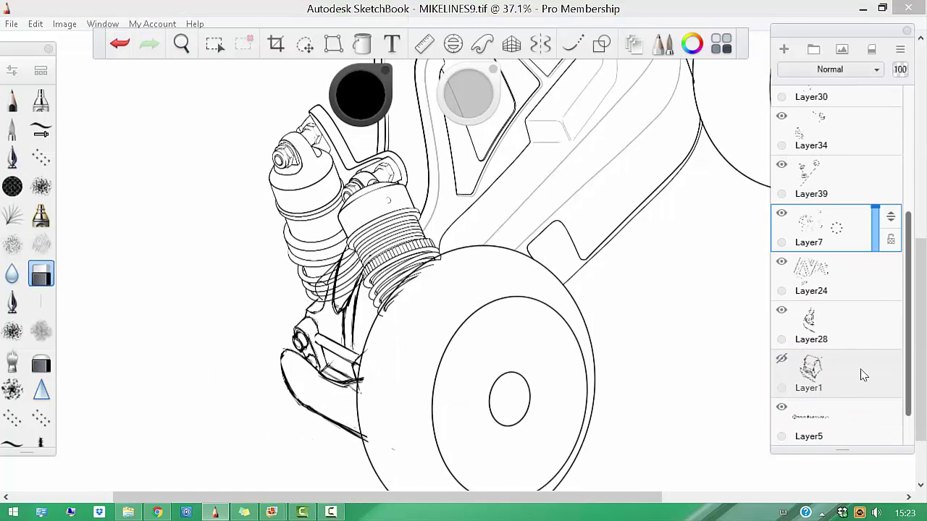
left_click(781, 116)
key("b")
scroll(473, 92, "up", 6)
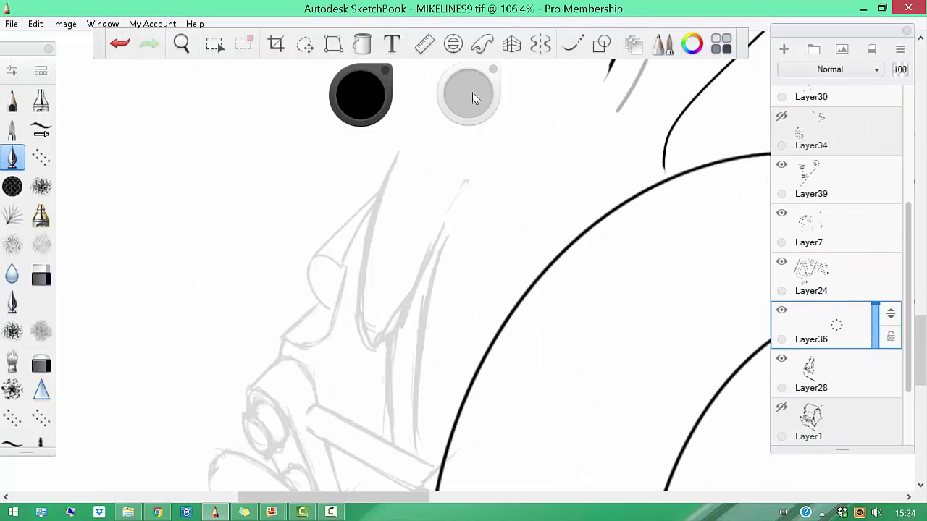
Ink the upper mount's double ellipse and the rounded lobe beneath it on Layer36, following the grey sketch
left_click(453, 44)
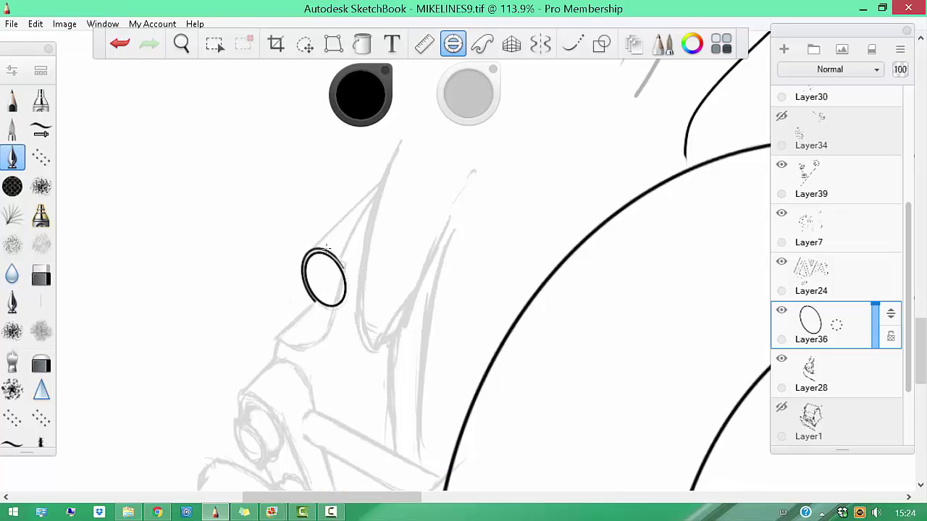
scroll(325, 248, "up", 2)
key("space")
mouse_move(485, 290)
left_mouse_down()
mouse_move(482, 341)
mouse_move(487, 308)
left_mouse_up()
key("b")
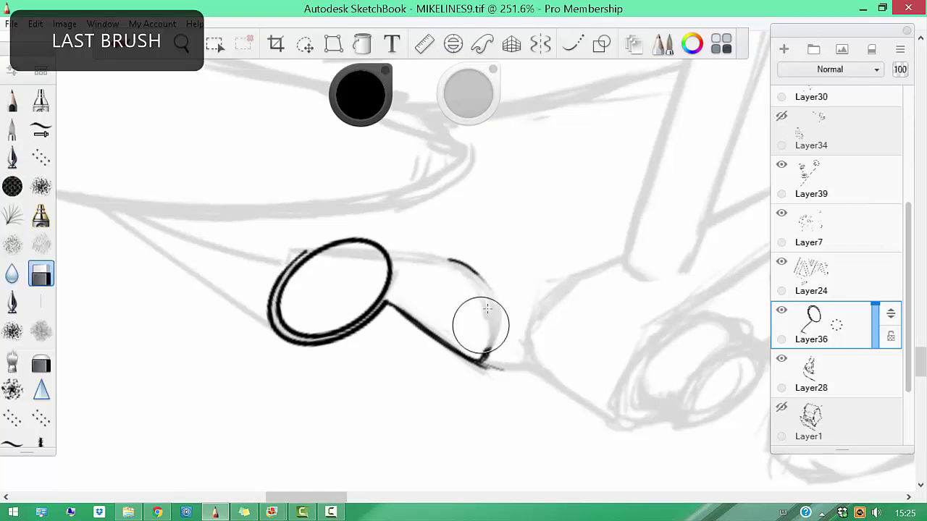
left_click_drag(476, 356, 419, 290)
key("e")
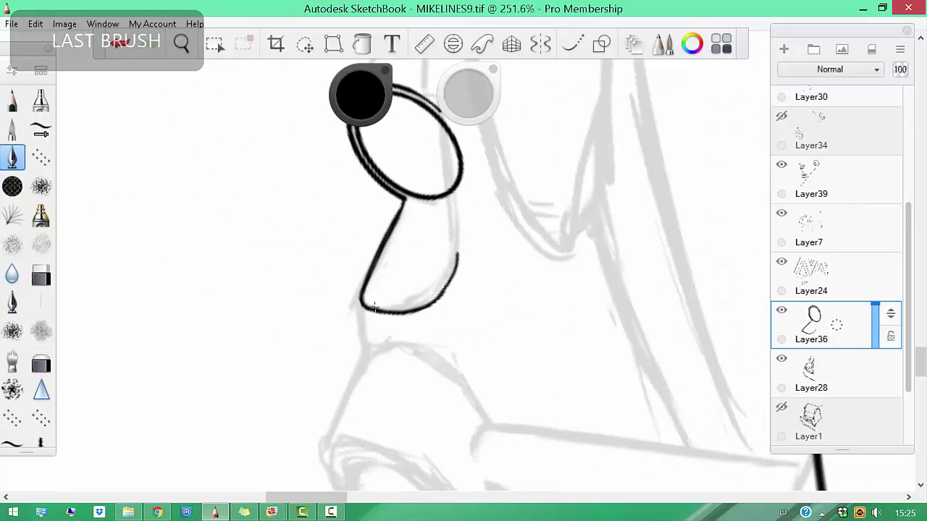
key("space")
left_click_drag(492, 329, 401, 313)
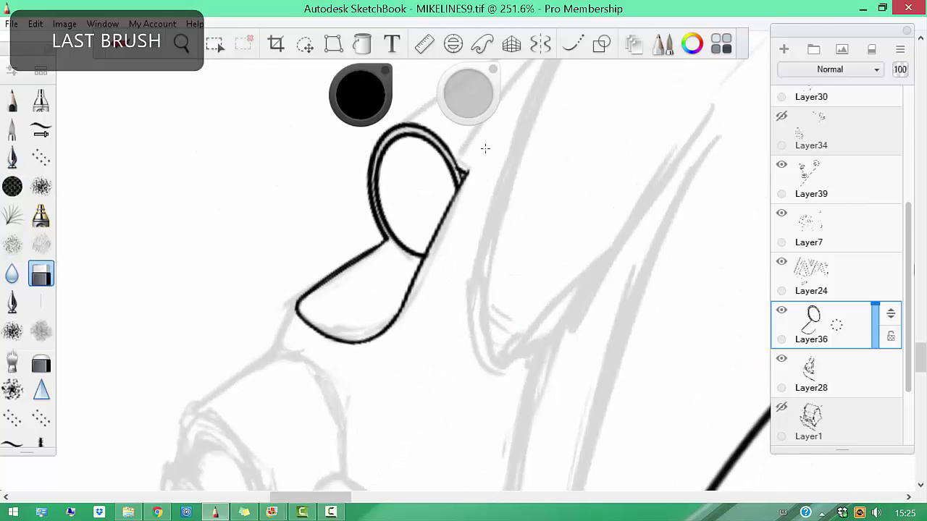
Ink the tapering edges above the mount's ellipse and the short curve below its lobe, erasing the overshoots
scroll(485, 148, "up", 4)
scroll(418, 210, "down", 5)
scroll(423, 219, "up", 3)
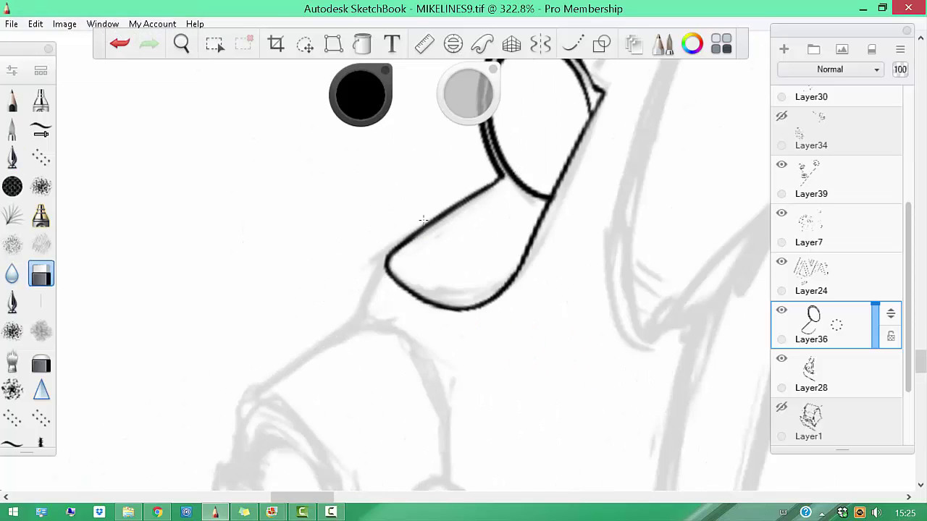
scroll(483, 188, "down", 4)
scroll(478, 157, "up", 4)
scroll(481, 163, "down", 6)
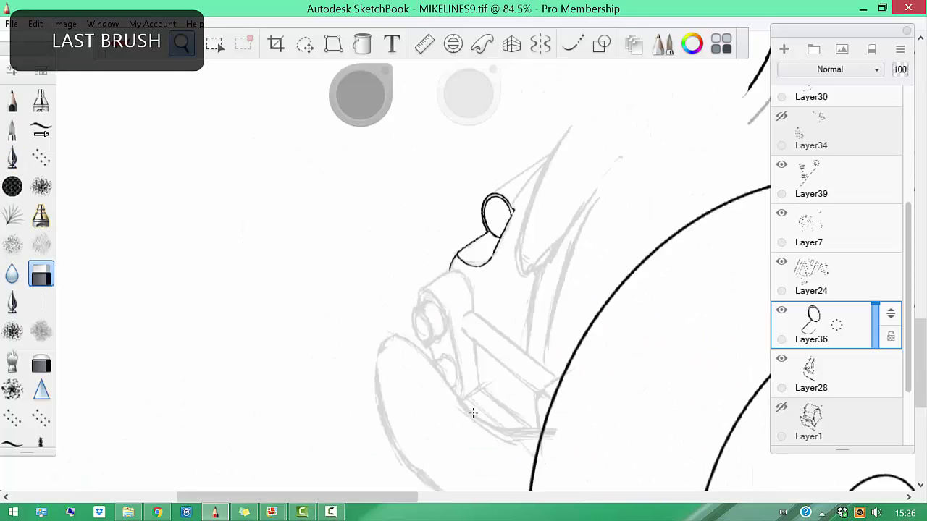
scroll(501, 170, "up", 4)
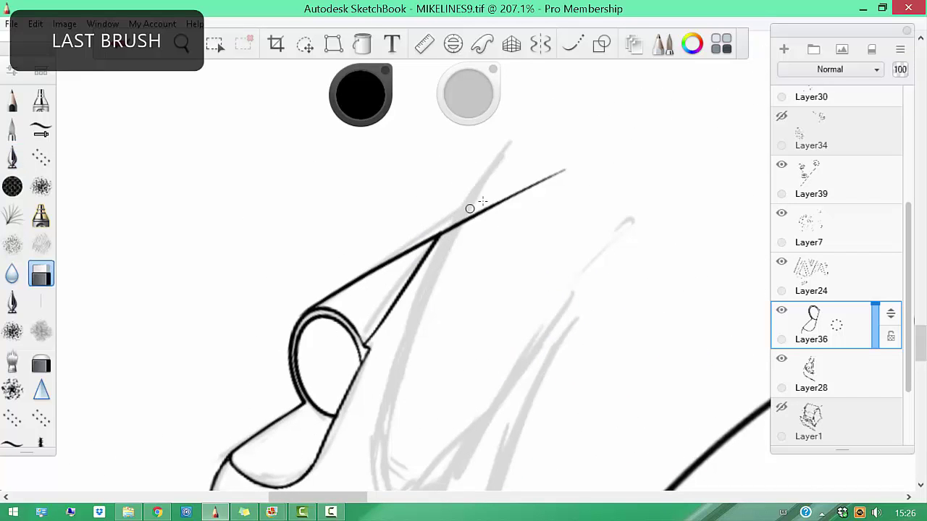
scroll(507, 290, "down", 4)
scroll(535, 333, "up", 3)
Ink the lower bracket's long rounded outline and the curved shoulder behind it on Layer36 using the ellipse guide
left_click_drag(288, 274, 289, 272)
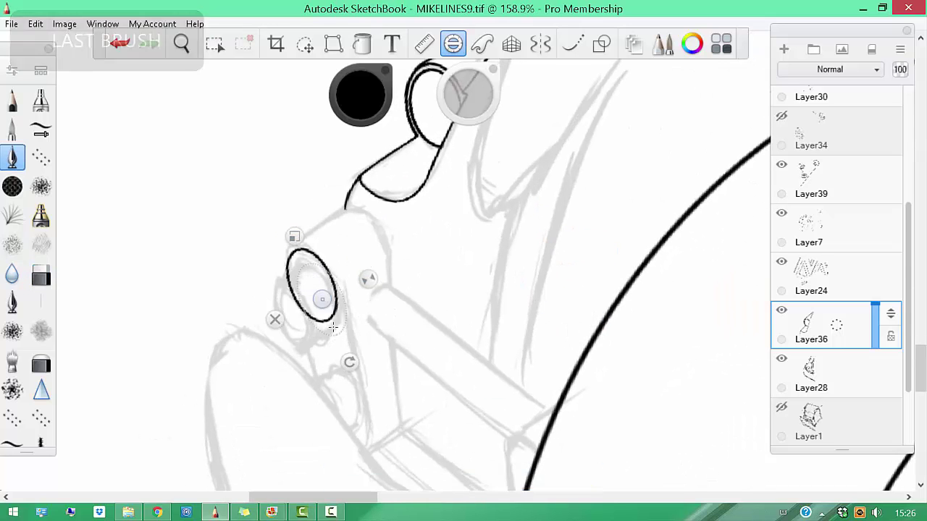
key("ctrl+z")
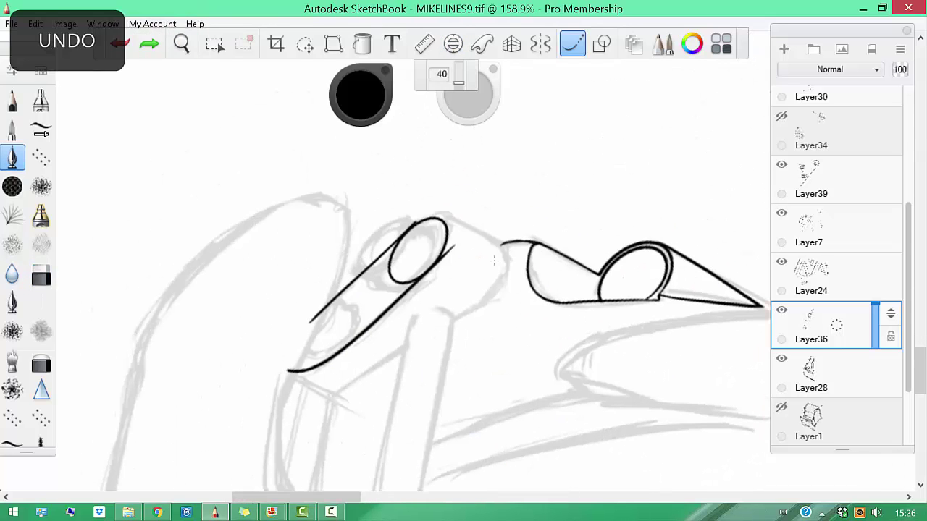
key("b")
key("b")
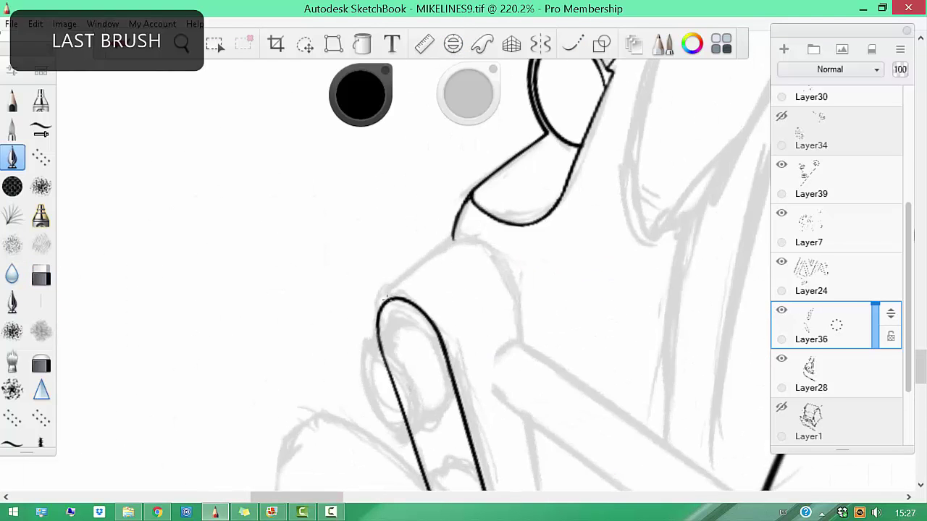
scroll(391, 289, "down", 2)
key("e")
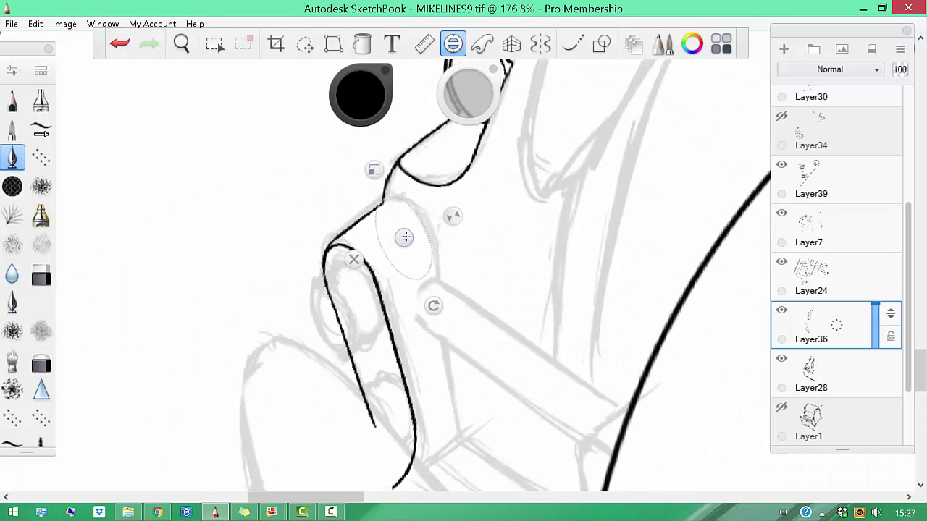
key("b")
scroll(480, 294, "down", 3)
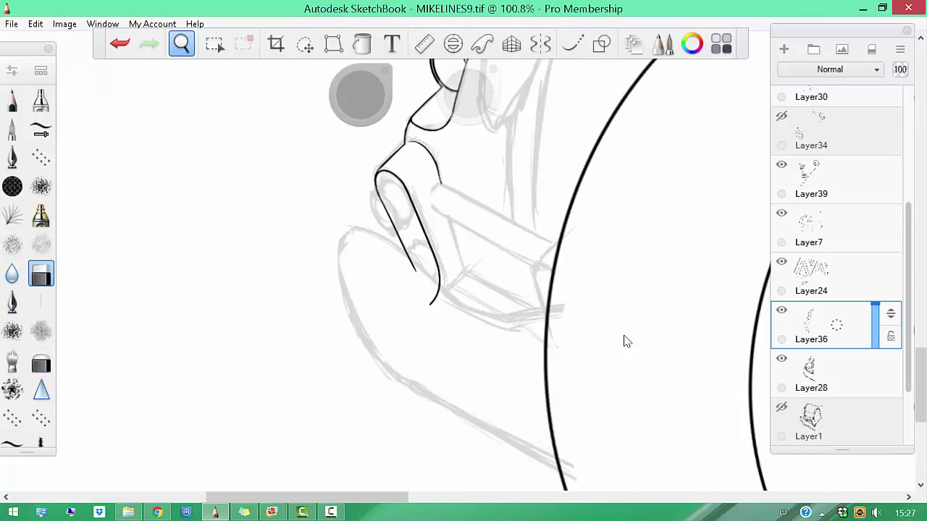
Duplicate the lower bracket's outline onto Layer37, offset it to give thickness and erase the overlapping parts
left_click(304, 45)
left_click(525, 277)
key("b")
scroll(464, 246, "up", 3)
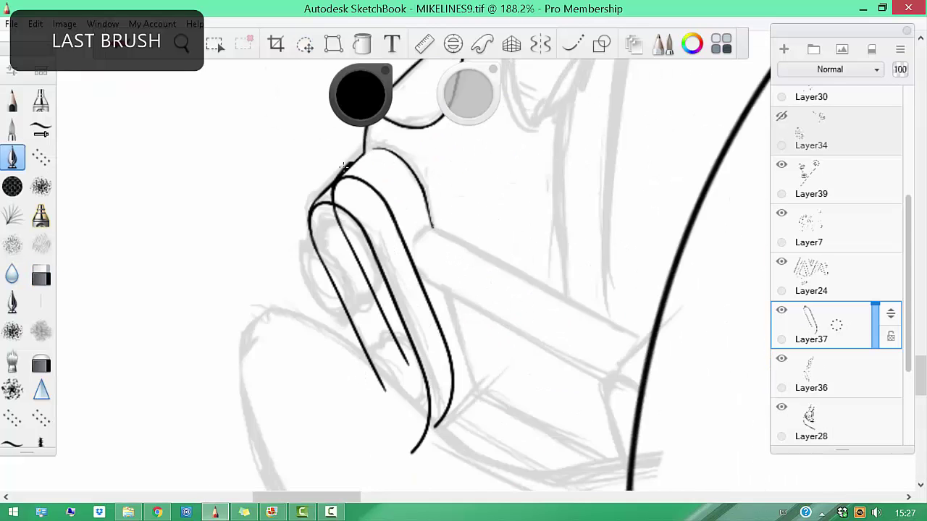
scroll(535, 289, "down", 2)
key("b")
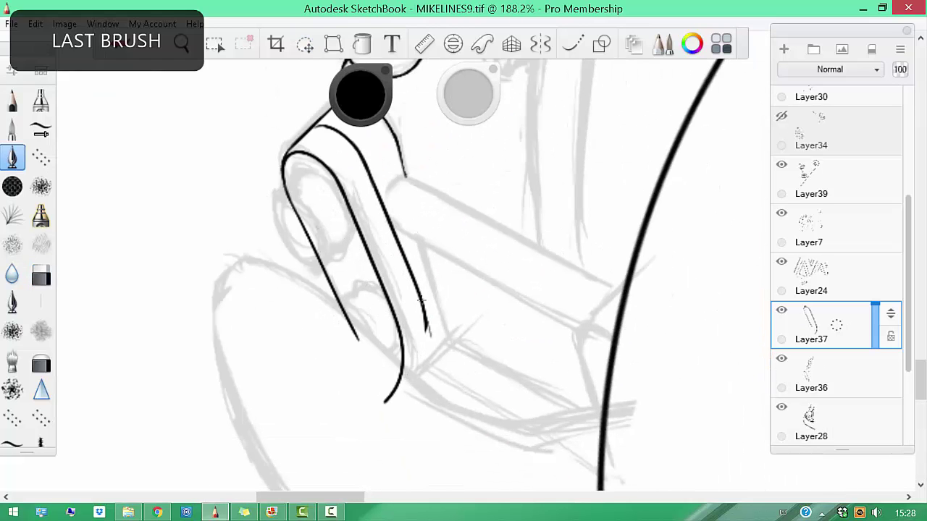
key("e")
Show Layer34 and ink the rod's two long edges and rounded end from the bracket to the near wheel on Layer37
scroll(560, 381, "down", 8)
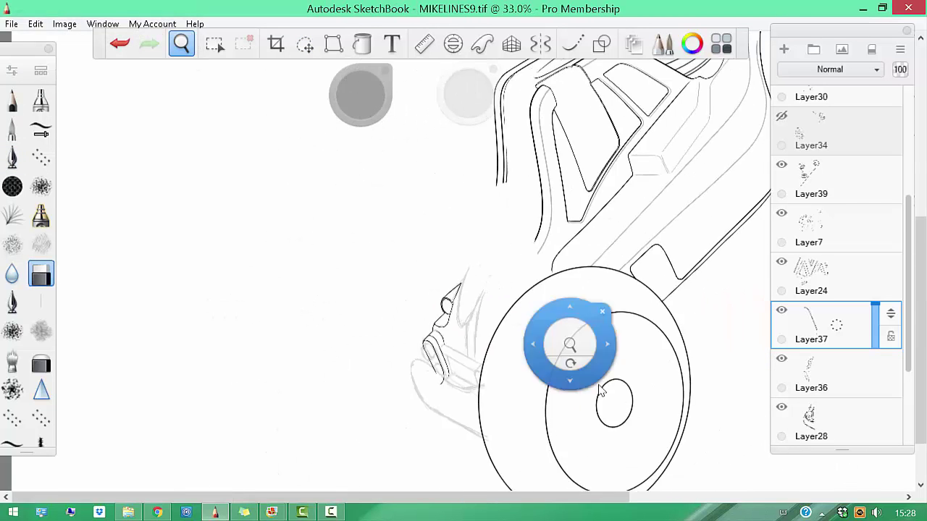
scroll(579, 315, "up", 5)
key("b")
key("l")
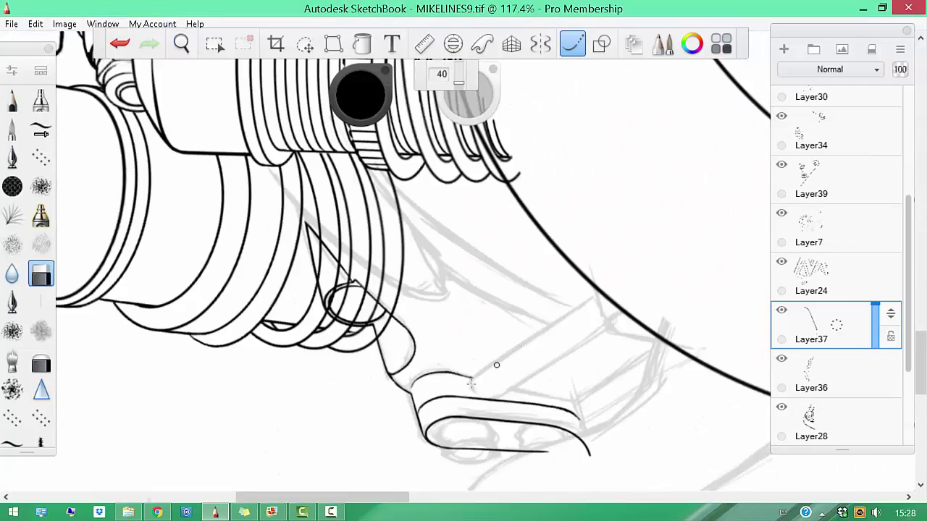
left_click_drag(474, 376, 652, 255)
left_click_drag(491, 397, 673, 258)
key("l")
scroll(493, 291, "up", 4)
left_click_drag(331, 381, 345, 346)
key("e")
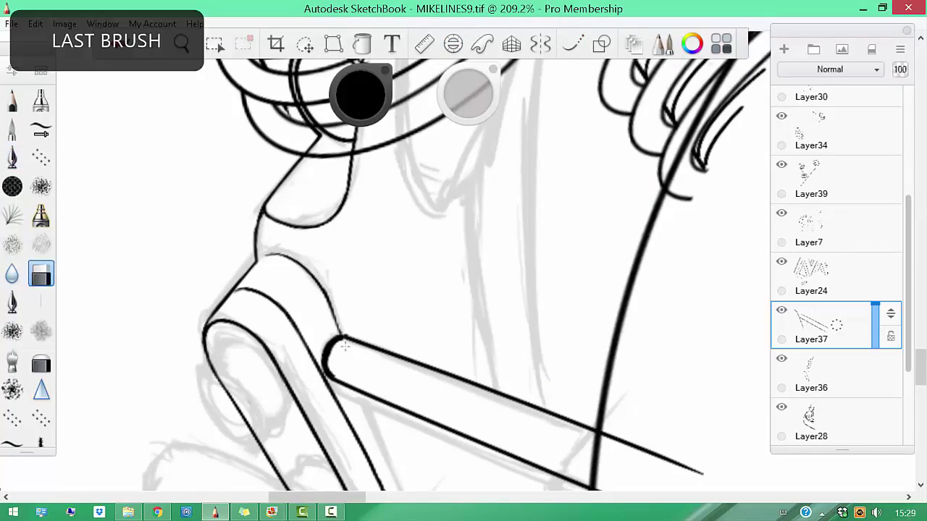
Save the drawing as MIKELINES10.tif and erase the shock spring lines on Layer34 that overlap the near front wheel and bracket
scroll(444, 262, "down", 4)
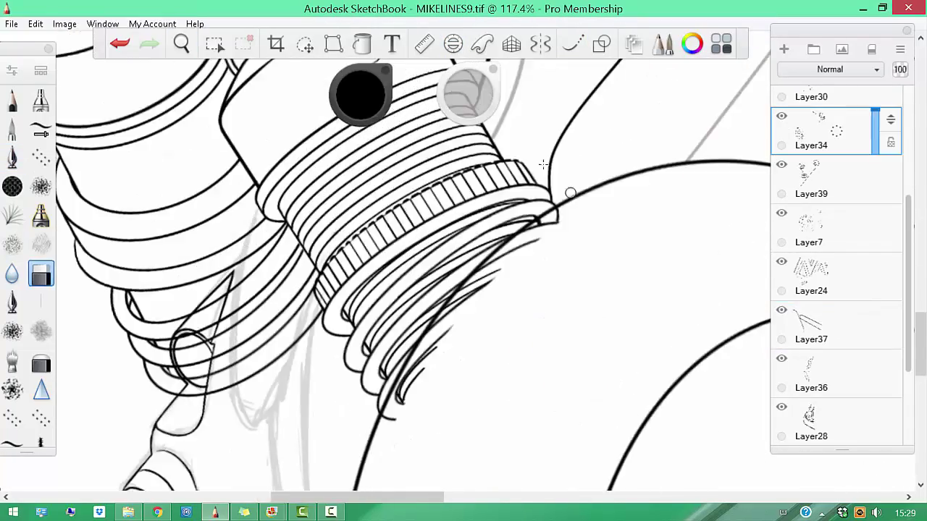
key("ctrl+shift+s")
left_click(828, 480)
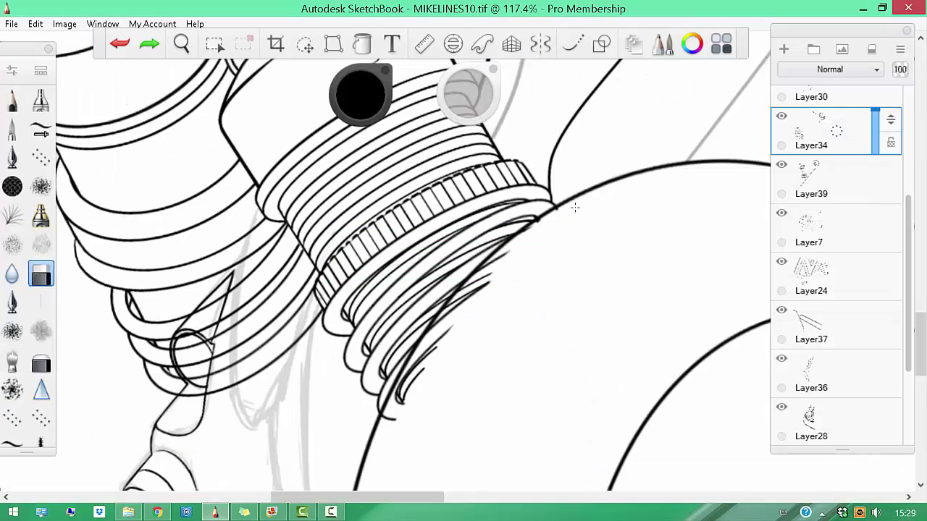
left_click_drag(544, 383, 371, 273)
scroll(371, 274, "up", 5)
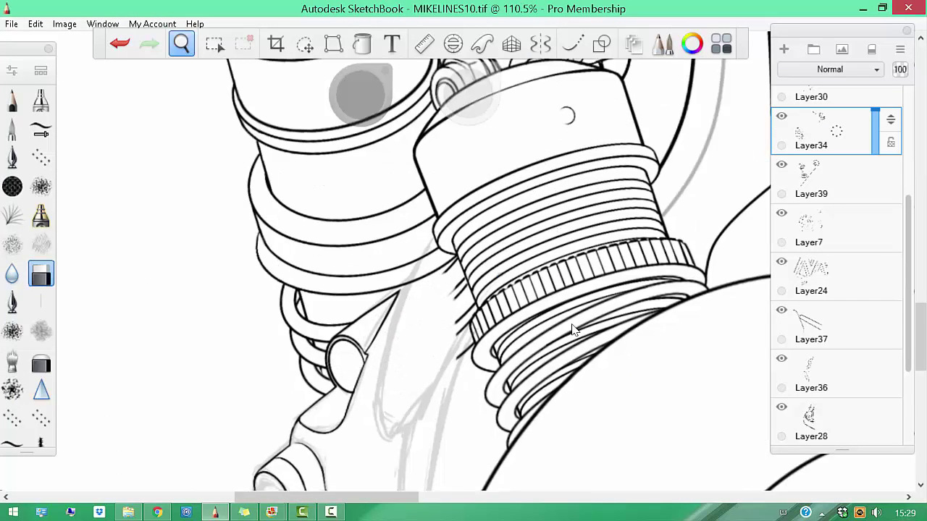
Erase the stray coil ends between the two front shocks on Layer34 and ink the near shock's threaded edge
key("e")
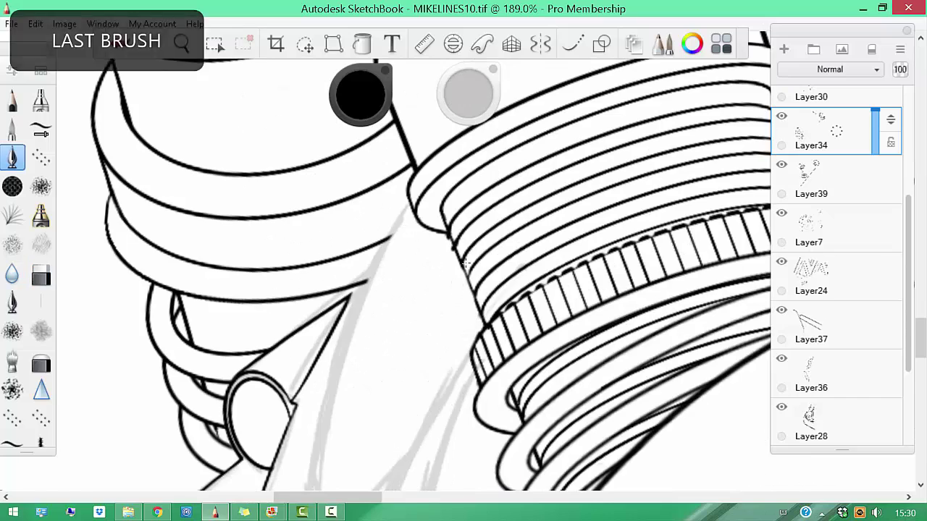
scroll(475, 318, "down", 2)
scroll(474, 318, "up", 3)
scroll(475, 318, "down", 4)
left_click_drag(657, 430, 786, 99)
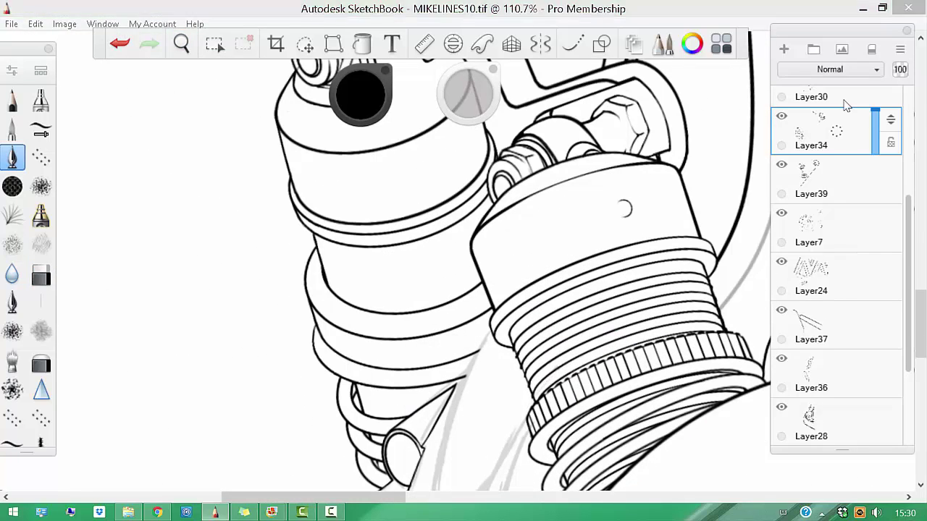
Add a new layer above Layer34 and ink the row of vertical ribs around the far shock's adjuster collar
left_click(784, 49)
key("e")
key("e")
left_click_drag(402, 323, 399, 381)
left_click_drag(413, 322, 410, 382)
left_click_drag(424, 321, 421, 384)
left_click_drag(435, 318, 432, 381)
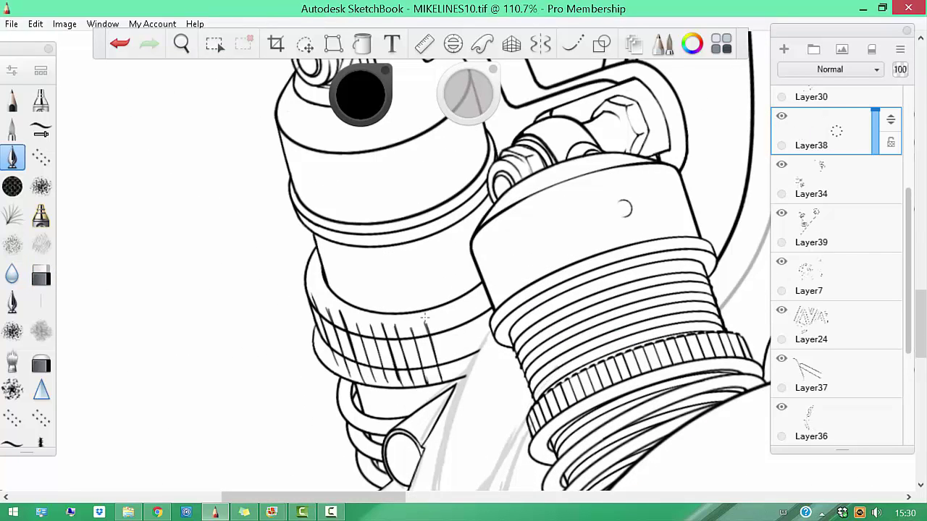
key("e")
scroll(479, 294, "up", 2)
key("e")
scroll(426, 347, "up", 1)
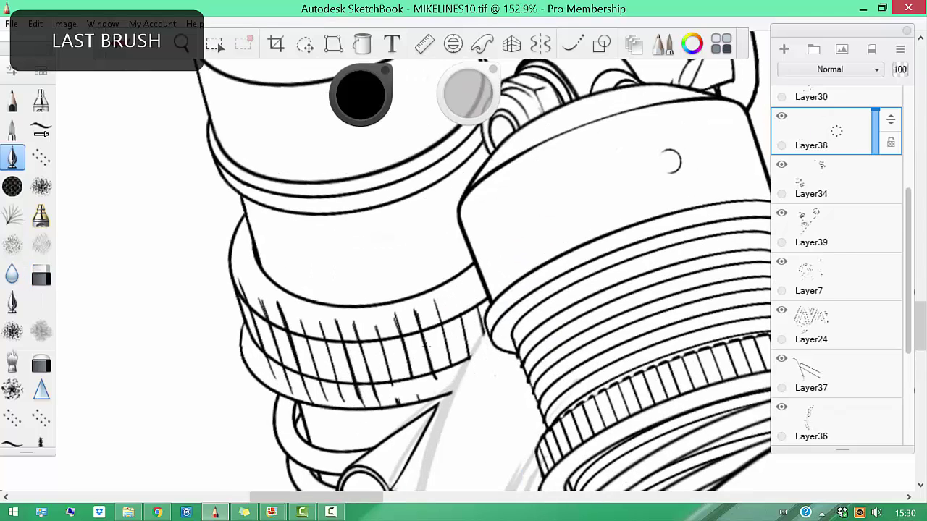
Erase the rib ends on Layer38 that overshoot the far shock collar's upper and lower edges
key("e")
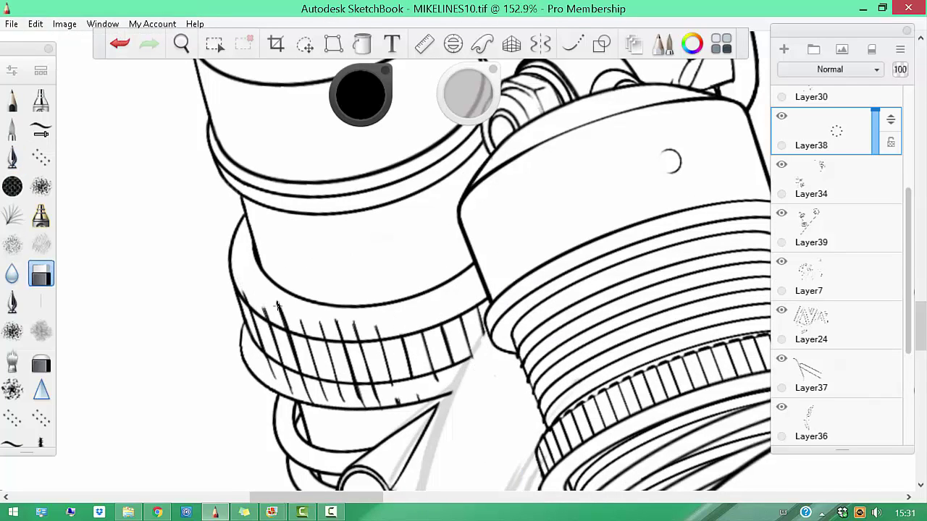
mouse_move(444, 327)
left_mouse_down()
mouse_move(517, 269)
mouse_move(487, 354)
left_mouse_up()
key("e")
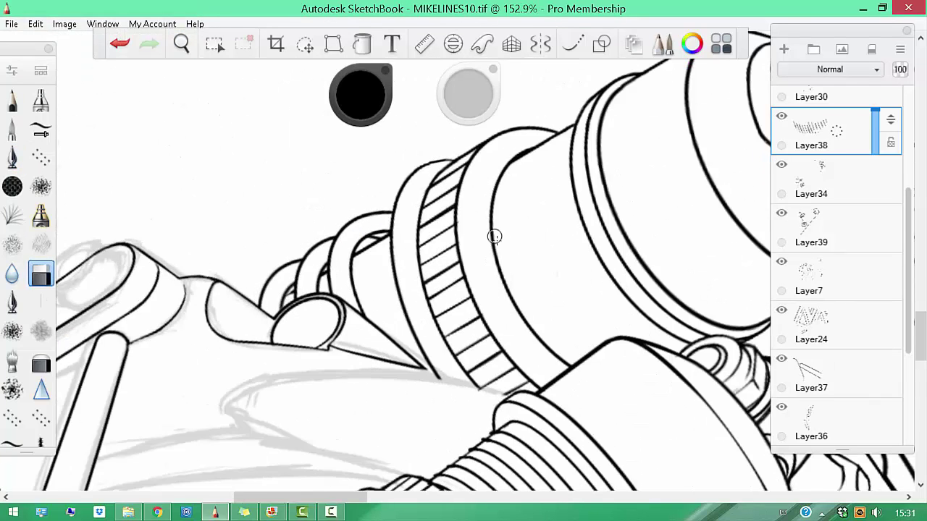
mouse_move(493, 217)
left_mouse_down()
mouse_move(480, 99)
mouse_move(486, 239)
left_mouse_up()
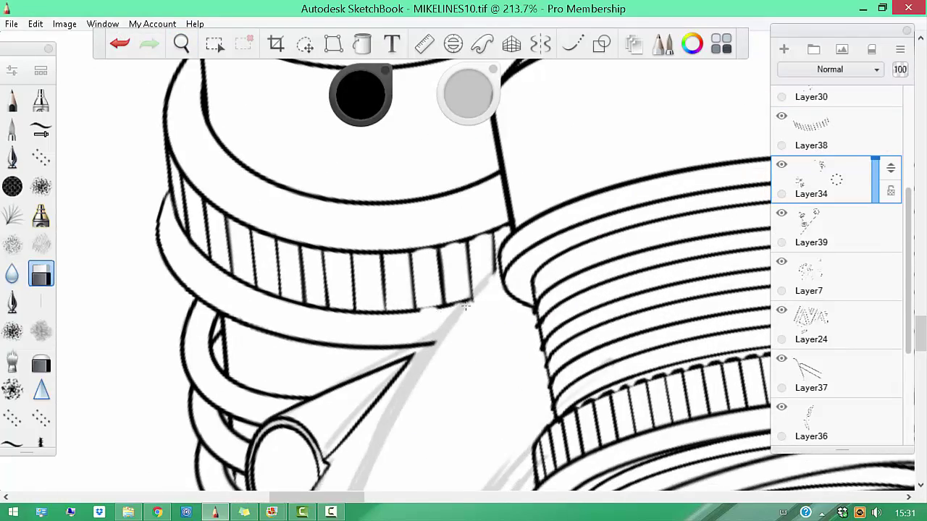
Erase small notches between the ribs along the far shock collar's rims on Layer34
scroll(375, 313, "down", 5)
scroll(677, 155, "up", 1)
scroll(428, 283, "up", 5)
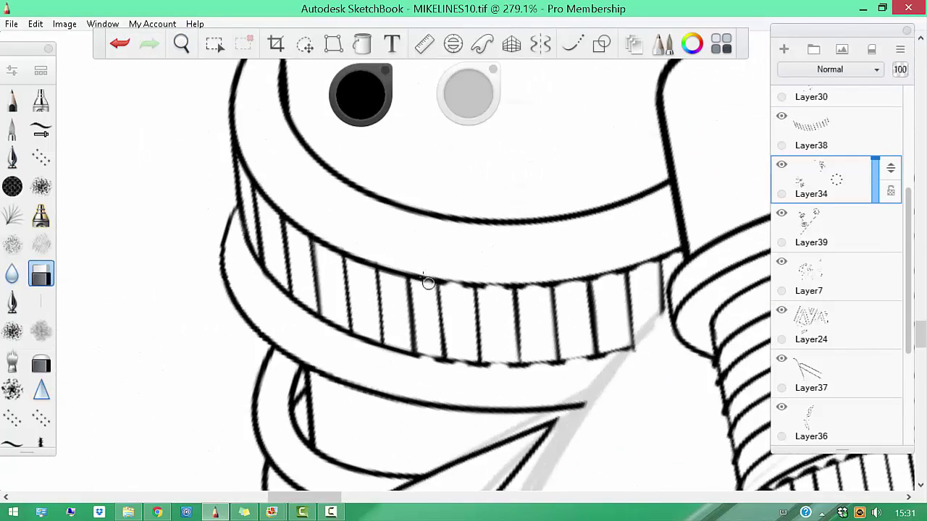
left_click_drag(268, 206, 273, 192)
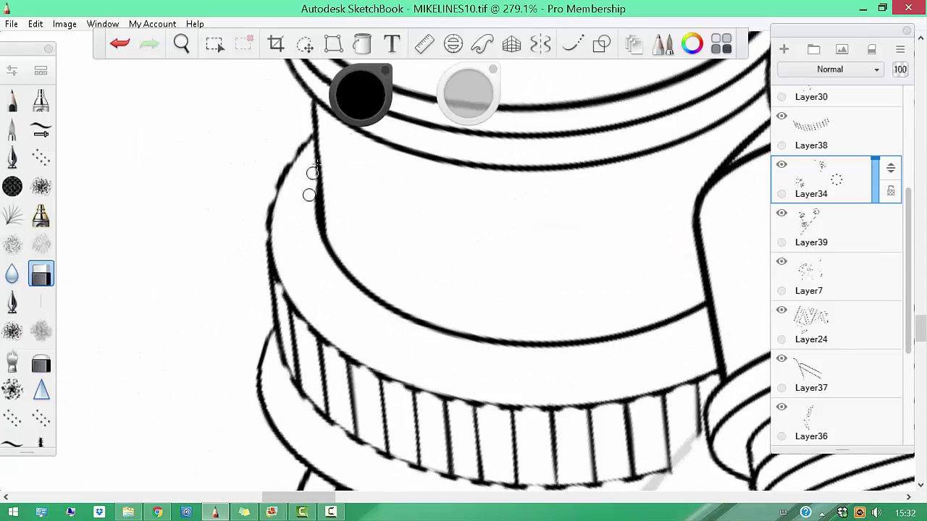
key("e")
scroll(457, 262, "down", 10)
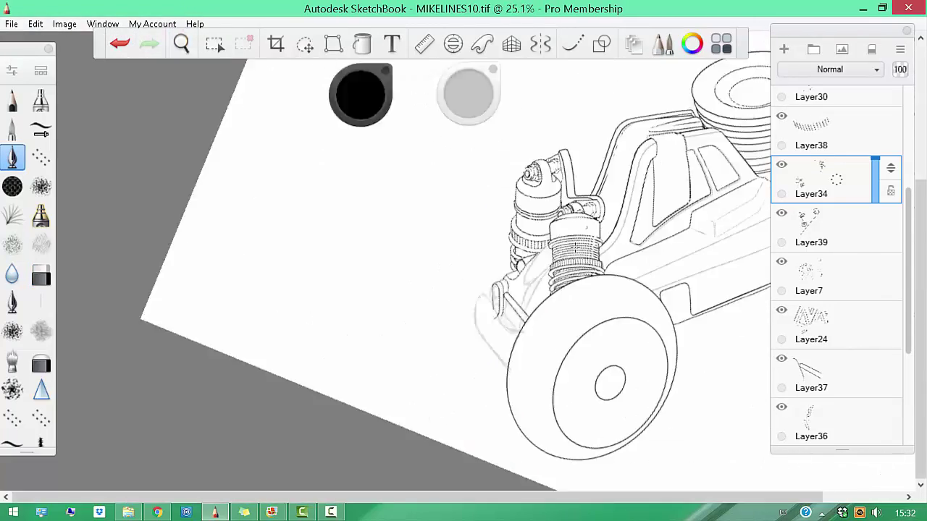
Ink the tapered arm outline between the two front shocks on Layer37, with a curved contour line inside it
scroll(575, 248, "up", 4)
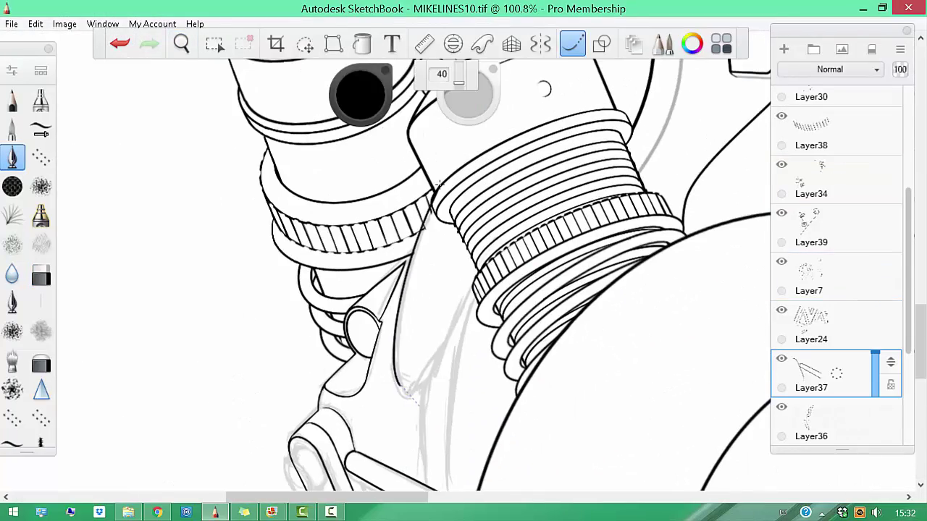
scroll(556, 145, "up", 3)
key("ctrl+z")
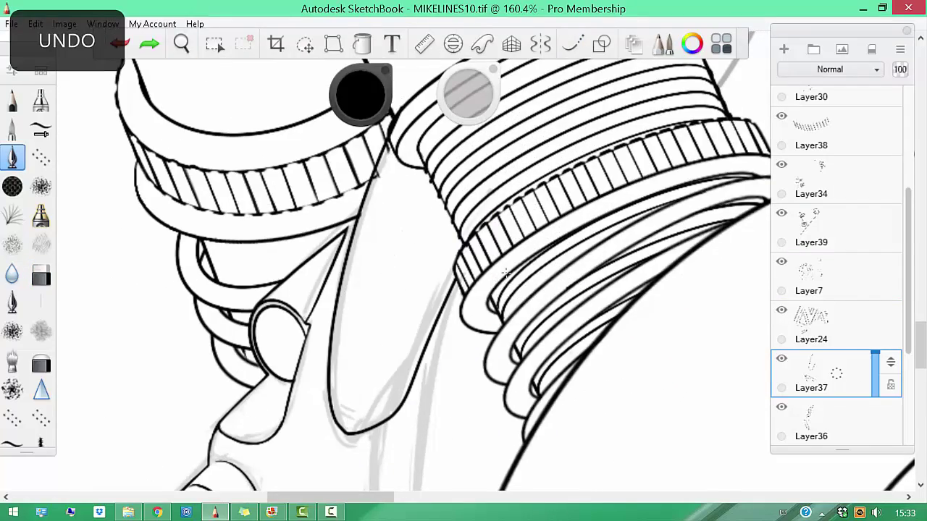
scroll(558, 355, "down", 6)
key("space")
scroll(556, 355, "up", 7)
key("ctrl+z")
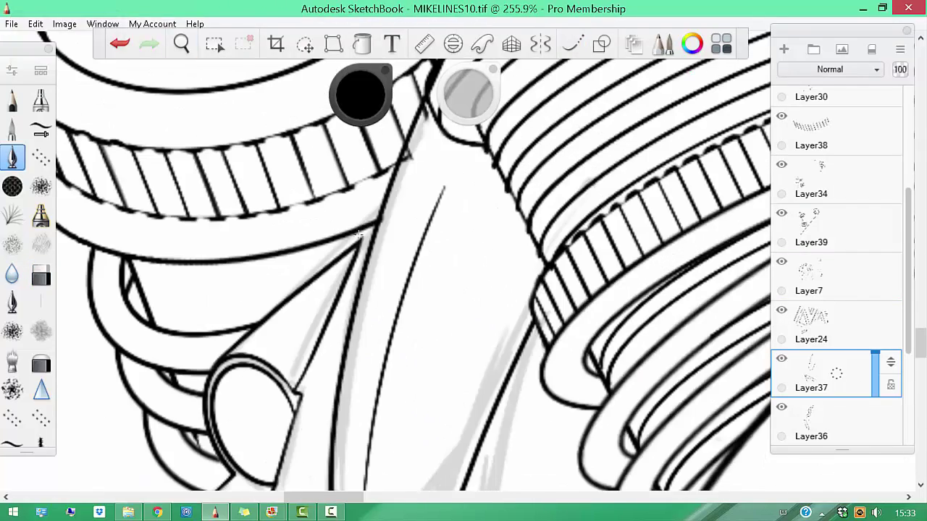
Erase the far shock lines on Layer34 that overlap the tapered arm
left_click(862, 188)
scroll(575, 128, "down", 5)
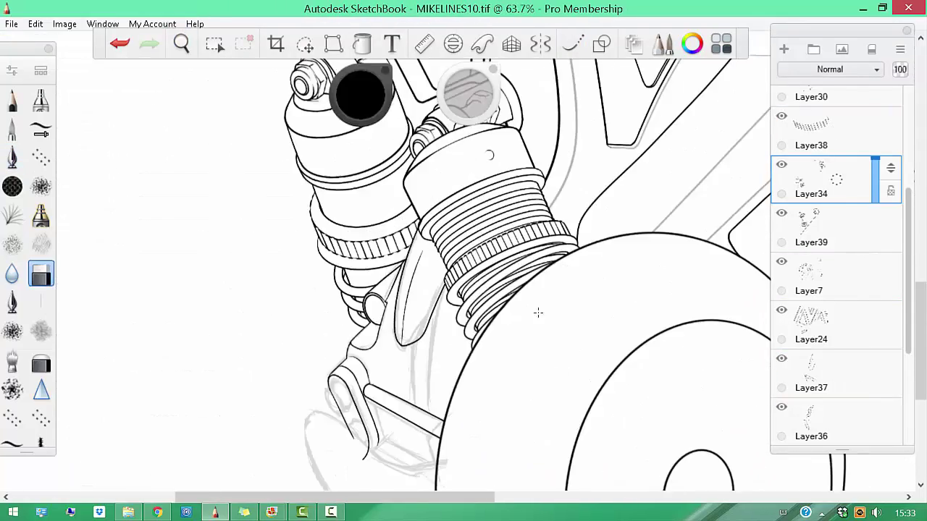
scroll(463, 260, "up", 1)
key("Tab")
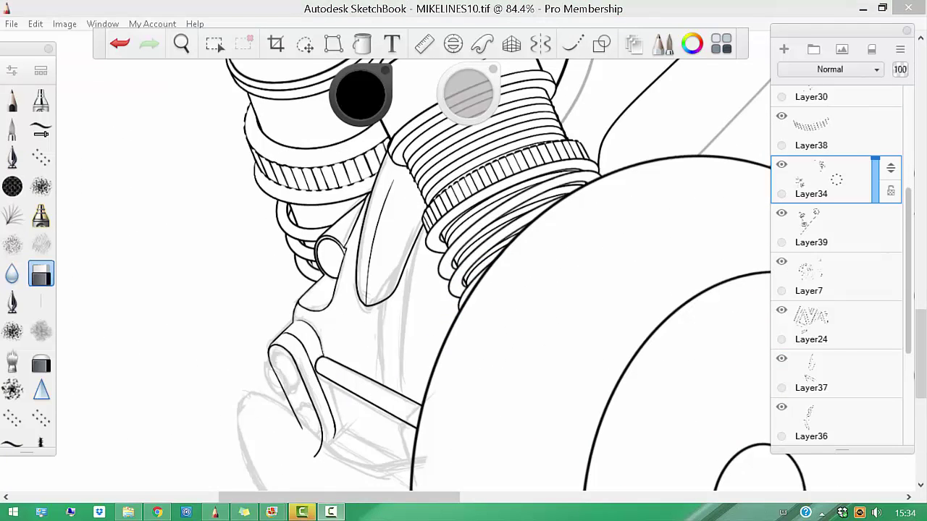
Add a new layer above Layer37 and ink two long curved lines running from the tapered arm down to the rod
left_click(572, 44)
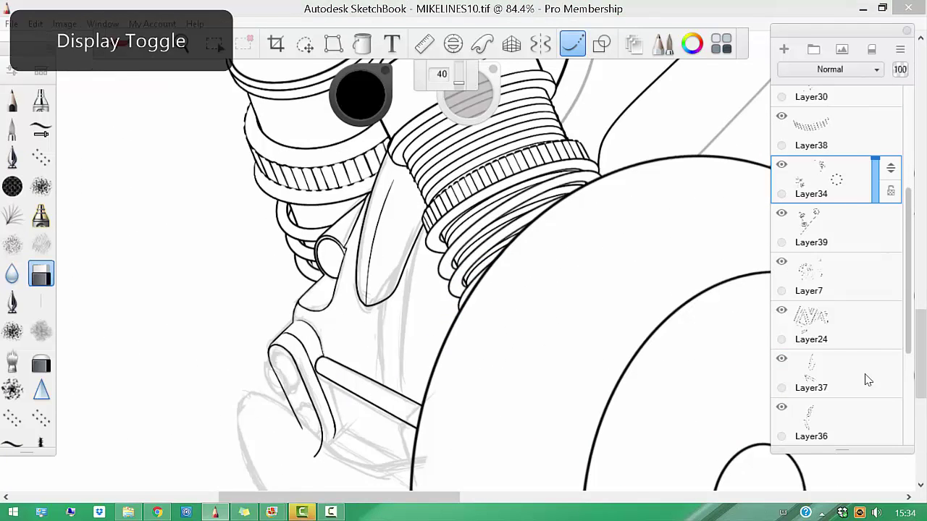
left_click(869, 379)
key("ctrl+shift+n")
scroll(467, 133, "up", 1)
left_click(572, 45)
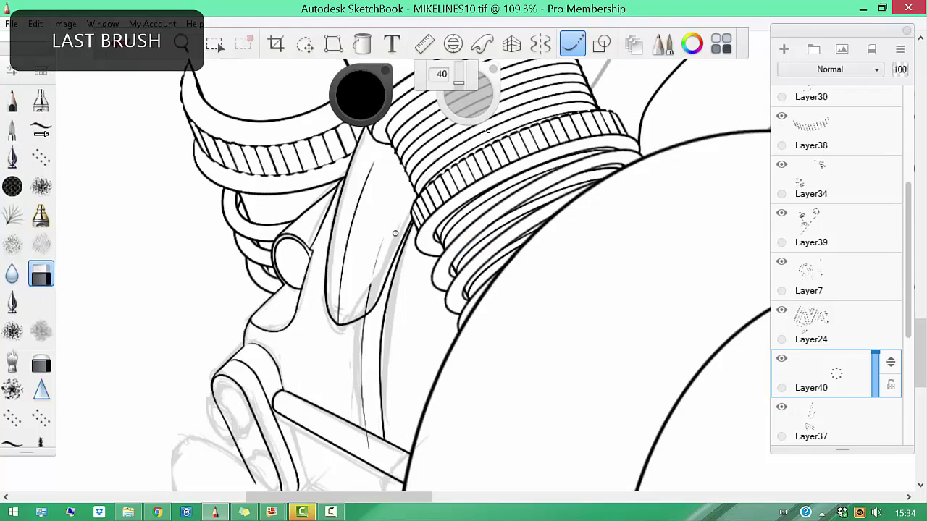
scroll(486, 132, "up", 2)
Ink the round hollow boss at the lower bracket's upper end on Layer40 with ellipses and erase their overlapping segments
left_click(825, 420)
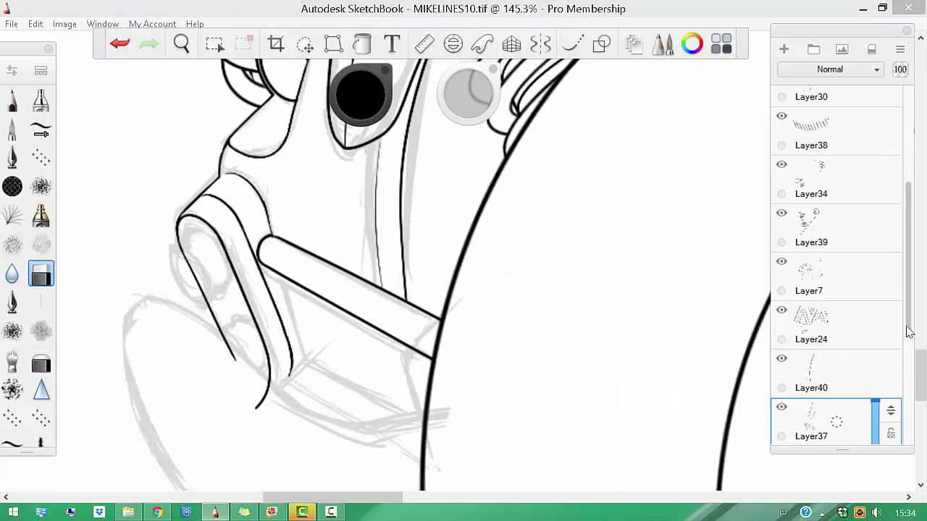
scroll(910, 332, "down", 2)
left_click(826, 355)
key("v")
left_click(598, 357)
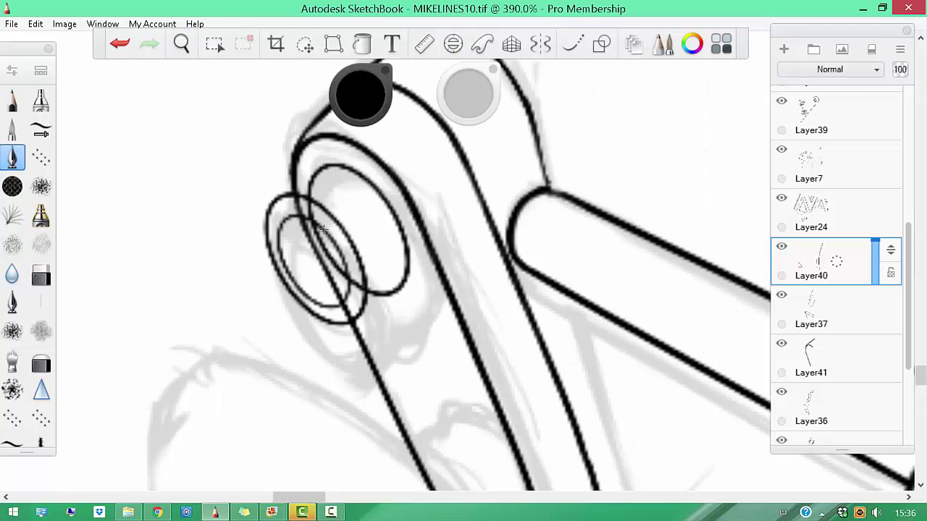
key("b")
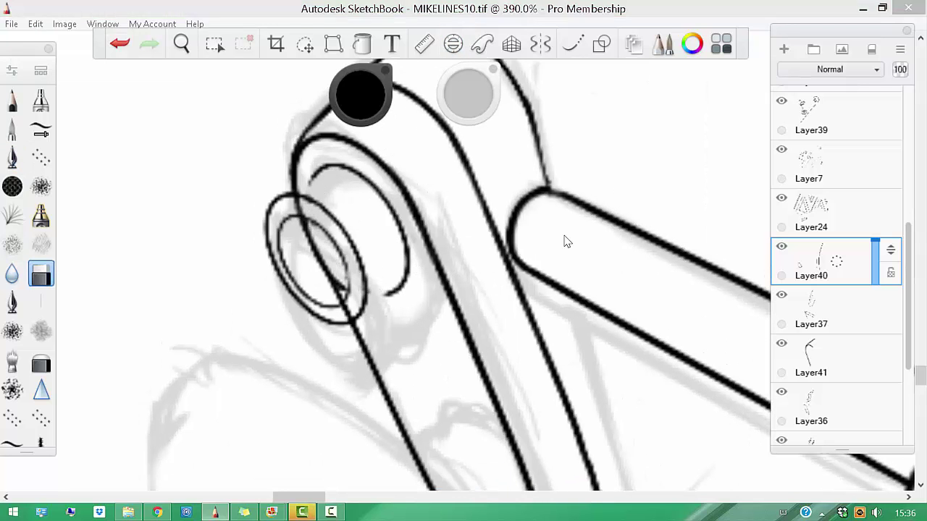
key("b")
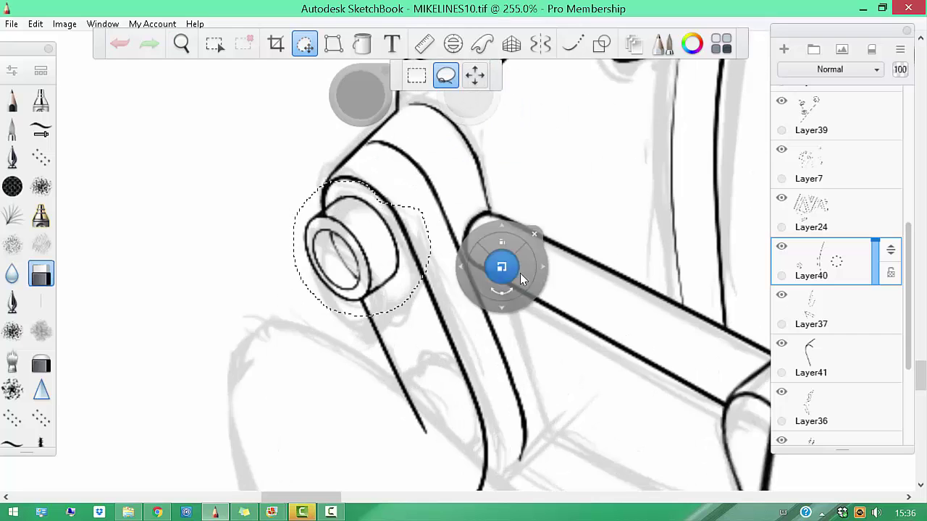
Nudge the lassoed boss on Layer40 into place on the lower bracket and make Layer36 active
left_click_drag(520, 273, 541, 277)
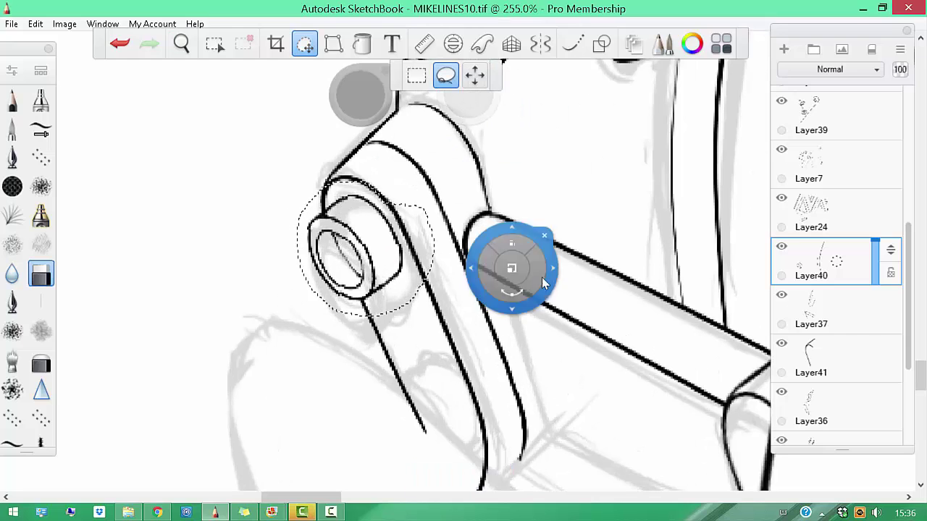
left_click(548, 227)
left_click(833, 409)
key("b")
scroll(538, 389, "down", 5)
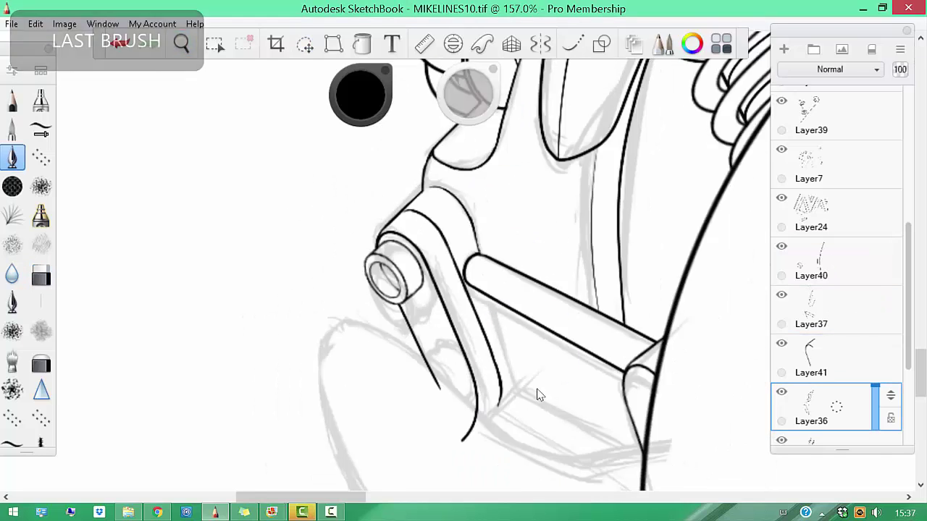
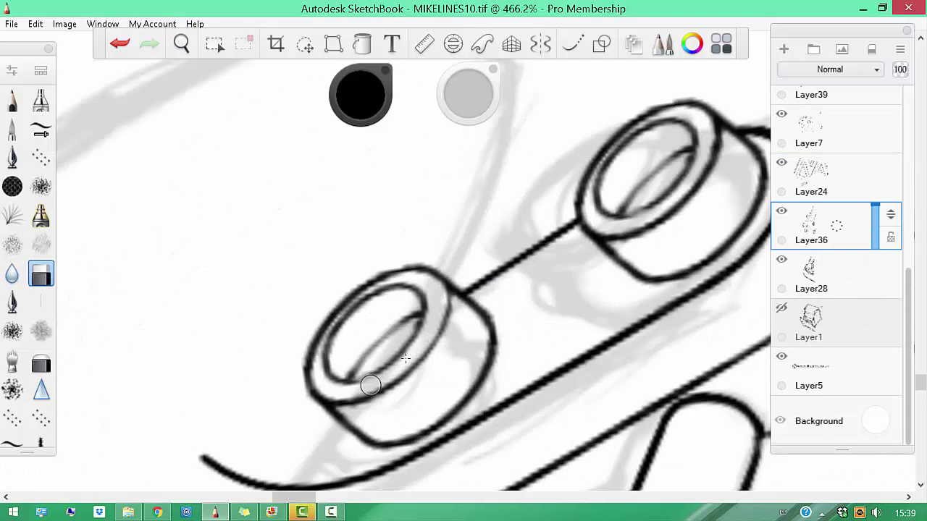
Refine the ring edges of the two bracket bosses on Layer36, erasing along the front rims to thin the lines
key("e")
left_click_drag(424, 268, 351, 301)
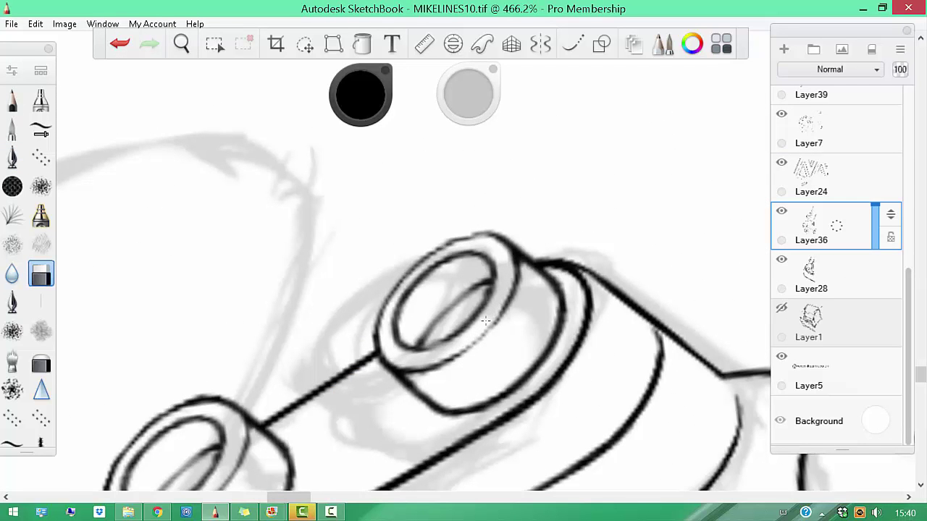
key("e")
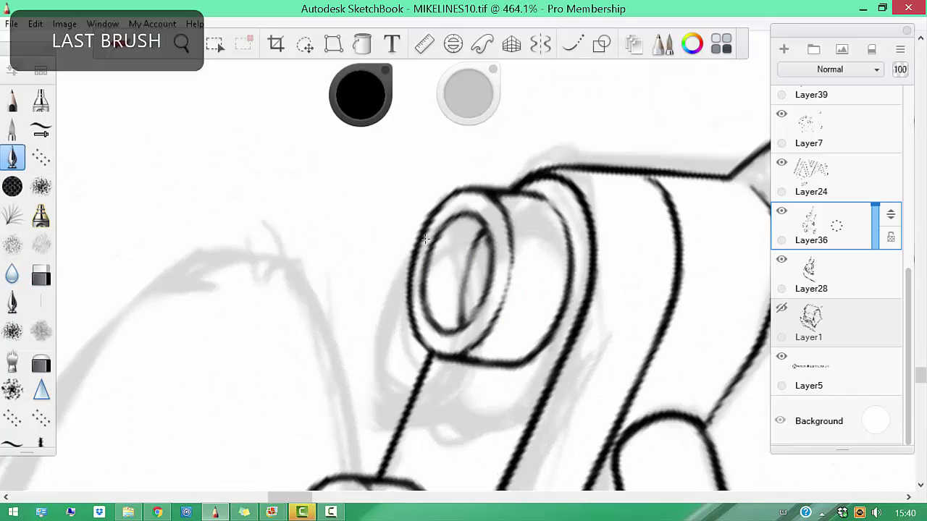
key("e")
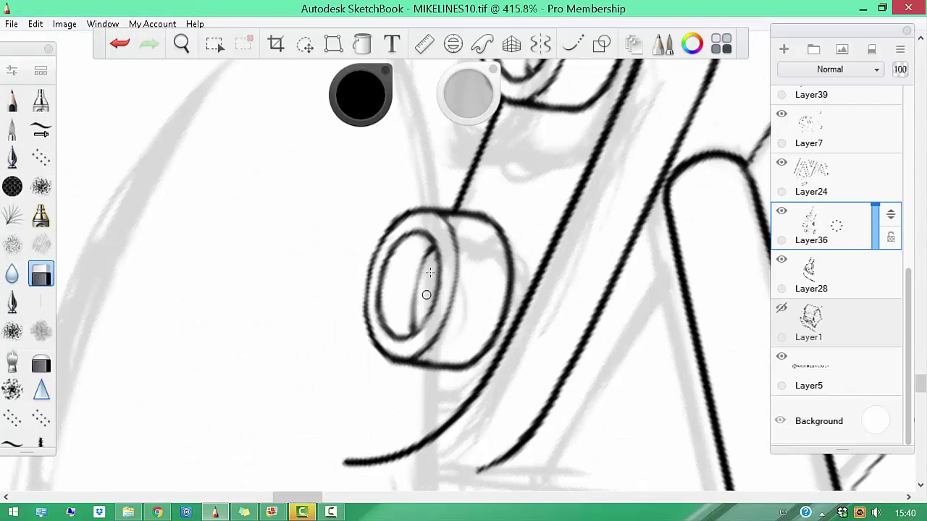
left_click_drag(435, 257, 433, 317)
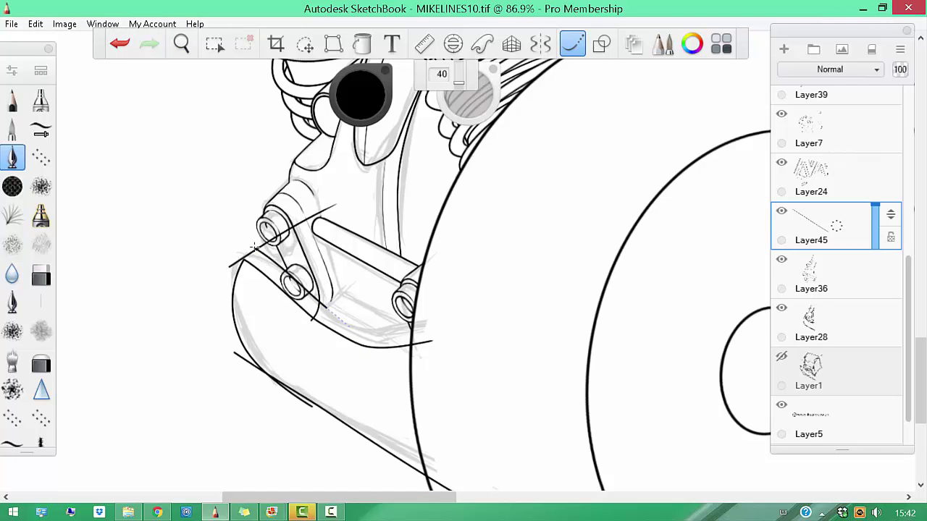
Undo the misplaced strokes and ink a parallel second line along the bumper's upper edge on Layer45
key("ctrl+z")
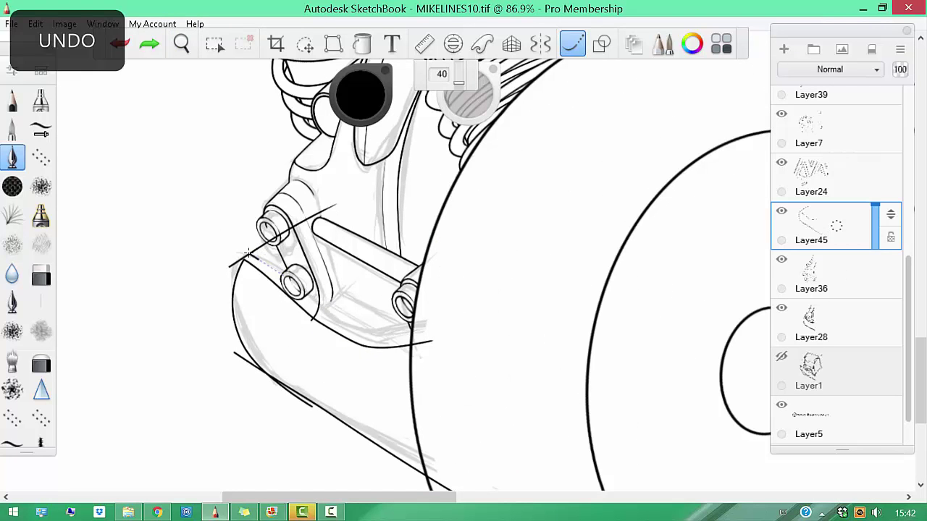
key("ctrl+z")
left_click_drag(362, 265, 375, 318)
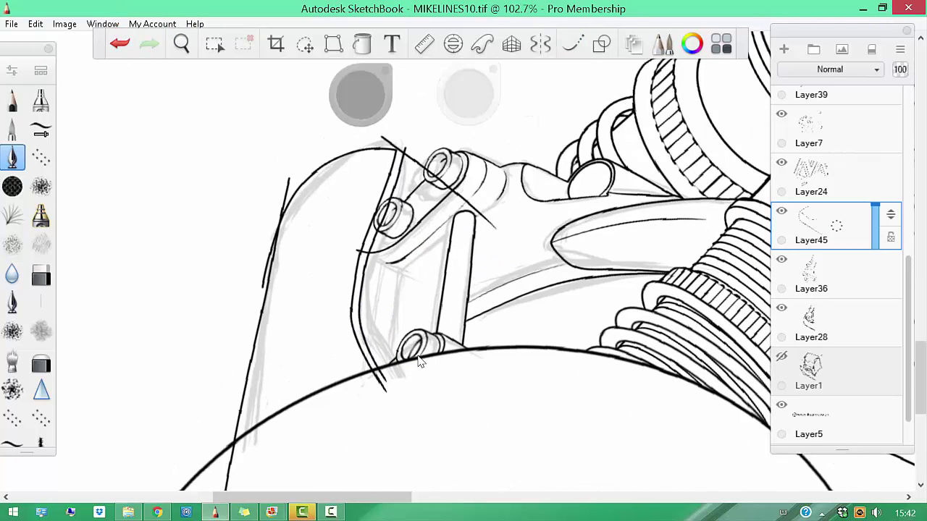
Erase the bumper line ends on Layer45 that overshoot its corners or run into the near front wheel
key("b")
left_click_drag(392, 234, 354, 224)
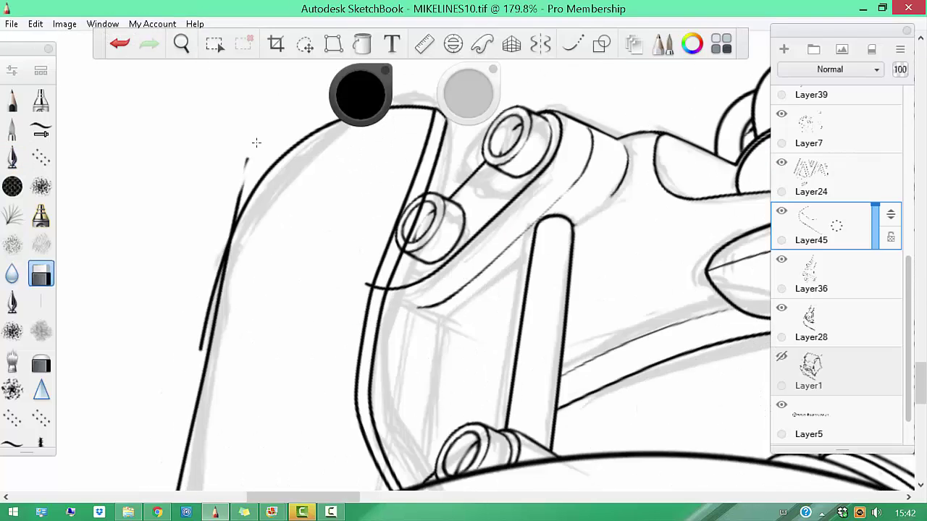
key("b")
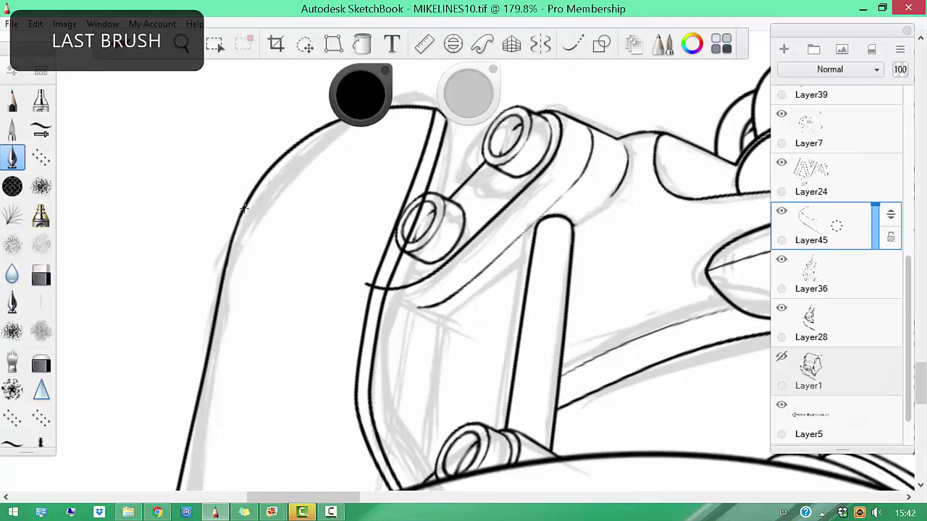
key("b")
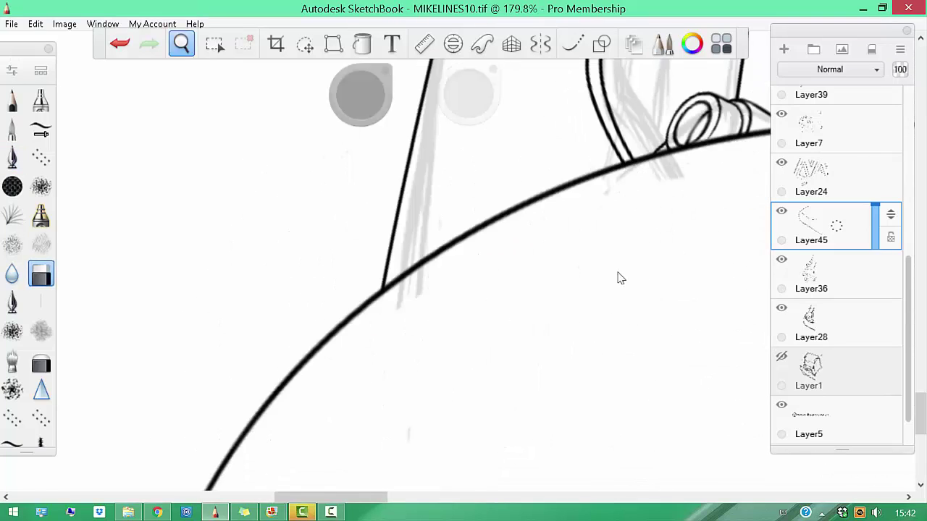
scroll(619, 277, "down", 5)
scroll(570, 290, "up", 3)
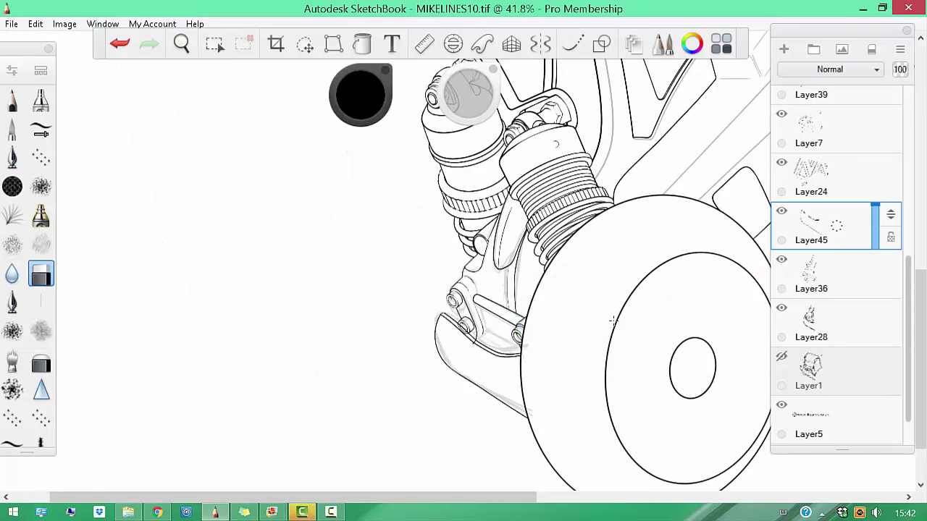
Erase the bracket and boss lines hidden behind the bumper on Layer36 and ink a straight edge from bracket to near wheel
key("v")
scroll(603, 362, "down", 1)
scroll(493, 356, "up", 5)
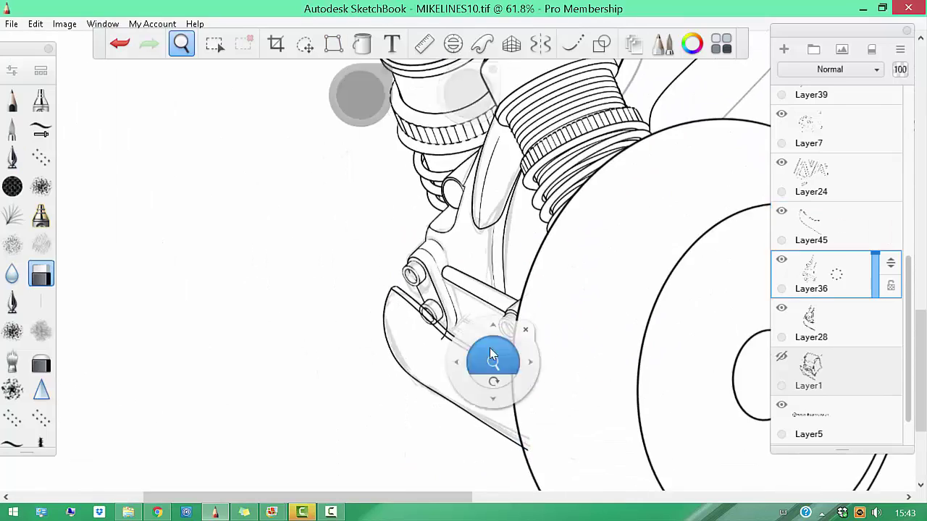
key("b")
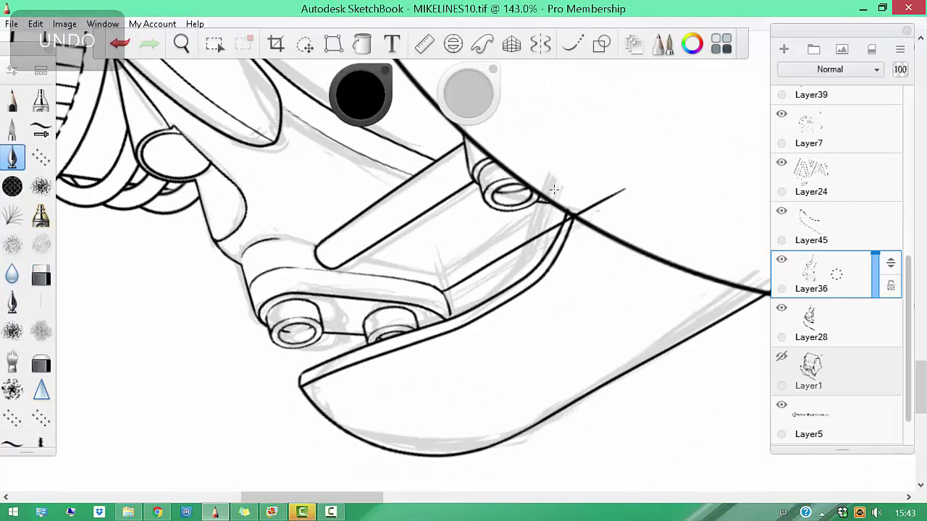
key("b")
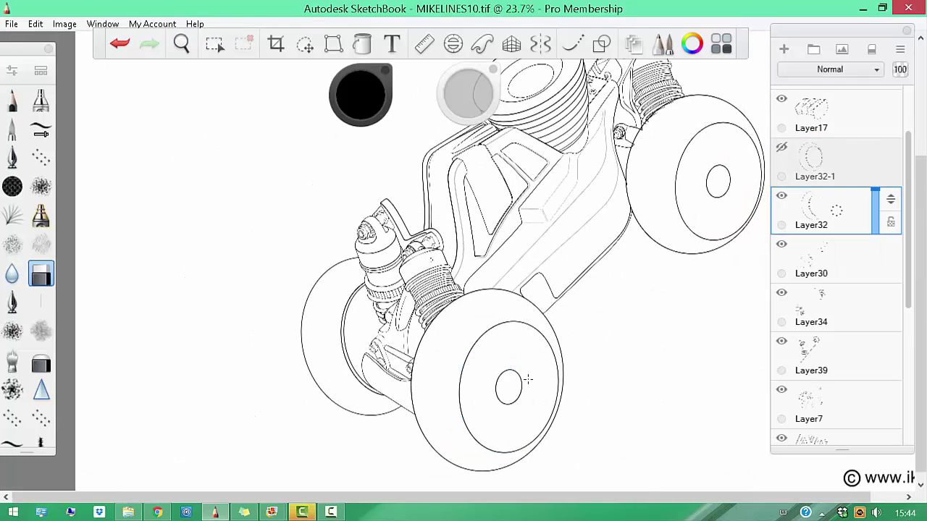
Try moving the front bracket and bumper line art on Layer36
scroll(856, 284, "down", 2)
left_click(826, 420)
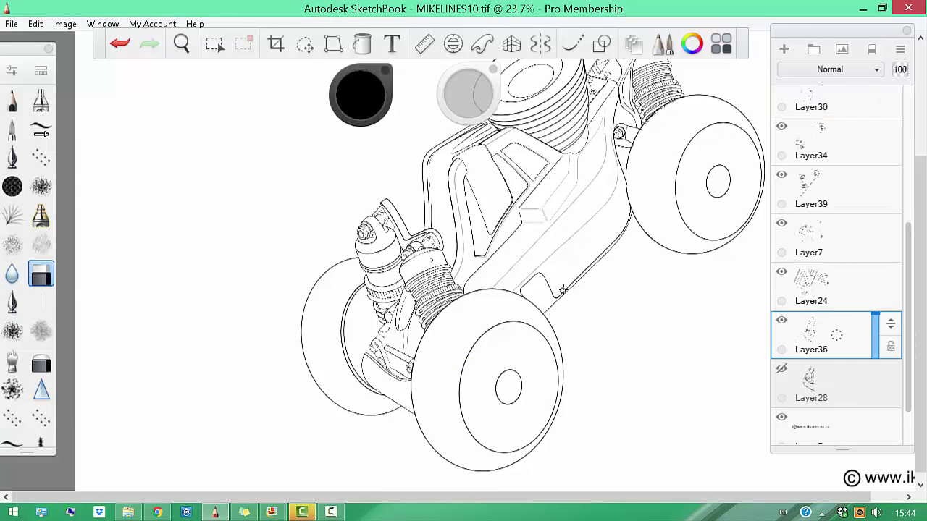
key("v")
left_click_drag(569, 283, 569, 315)
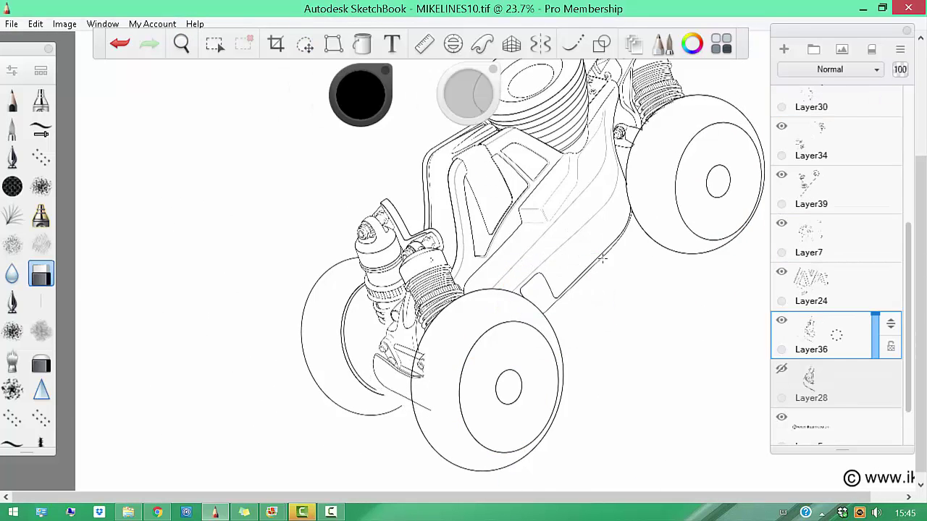
key("ctrl+z")
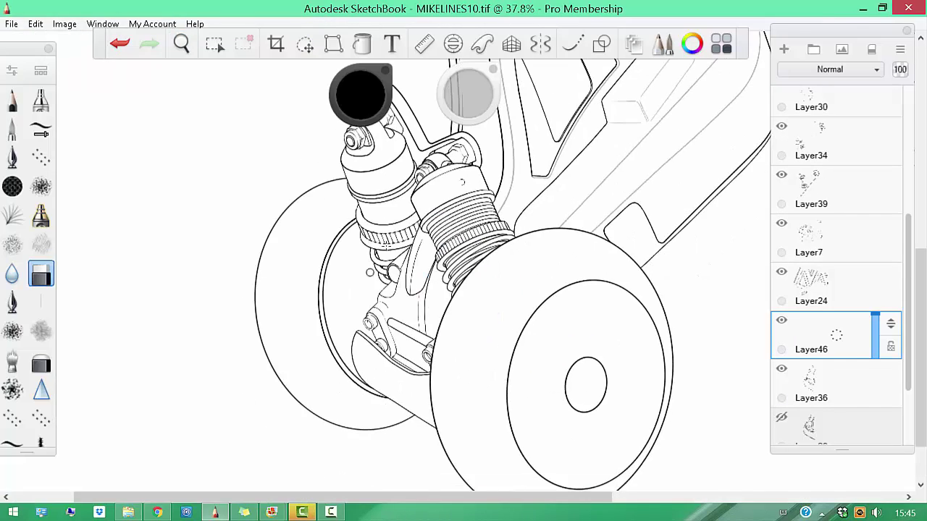
Sketch a rough curved steering knuckle inside the far front wheel's rim on a new layer above Layer36
key("b")
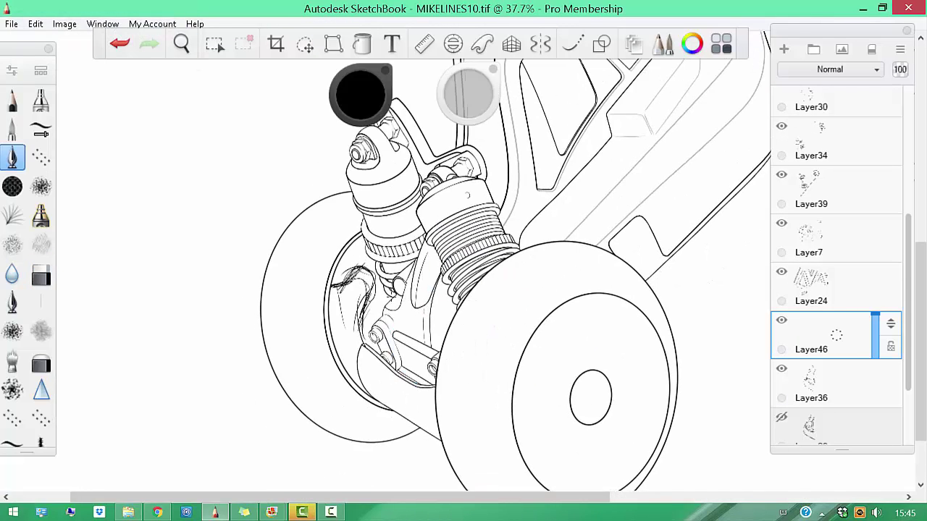
left_click_drag(569, 331, 558, 344)
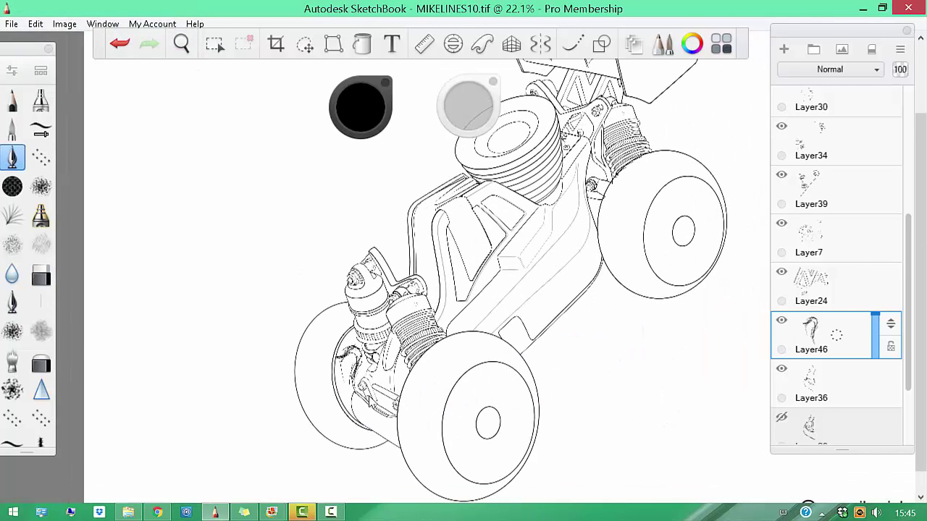
scroll(363, 433, "up", 3)
Add a layer above the faded sketch and ink the knuckle's rounded upper end and long curved sides with steady stroke 40
key("ctrl+shift+n")
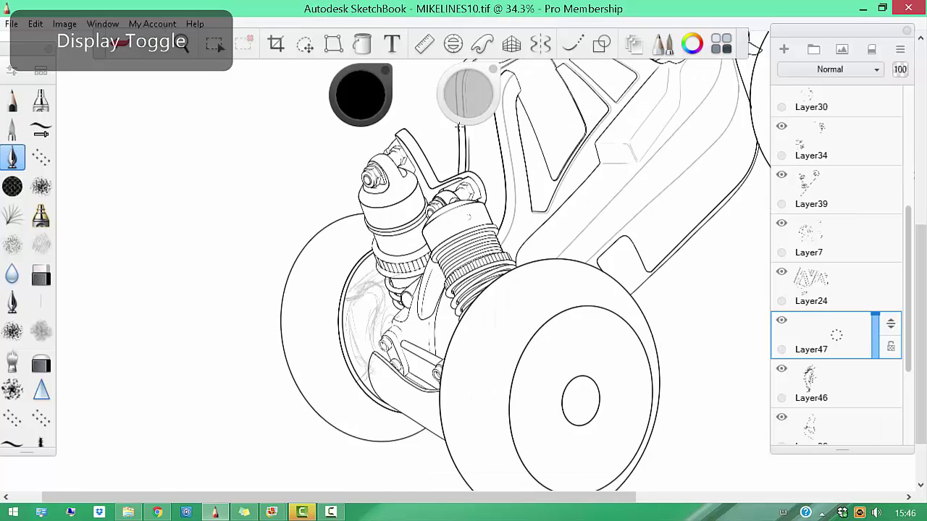
scroll(266, 383, "up", 3)
key("f")
key("ctrl+z")
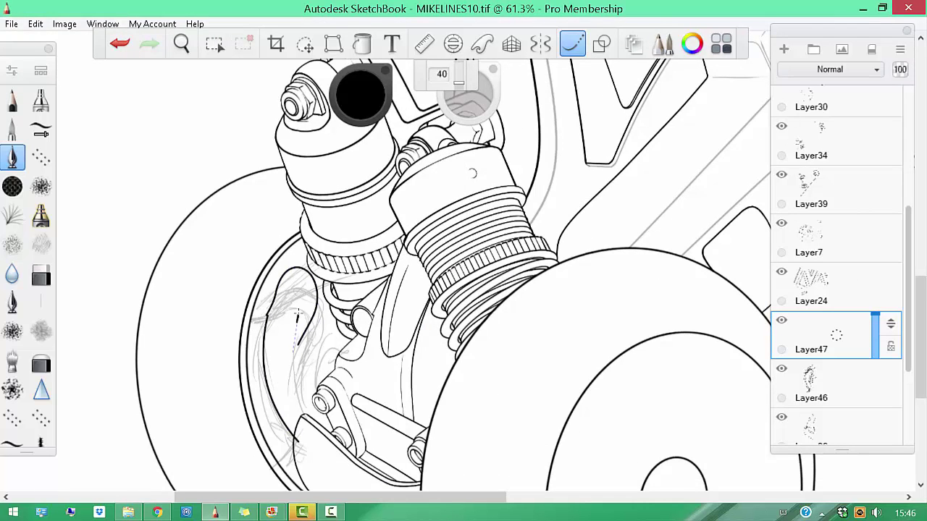
scroll(297, 313, "up", 5)
key("b")
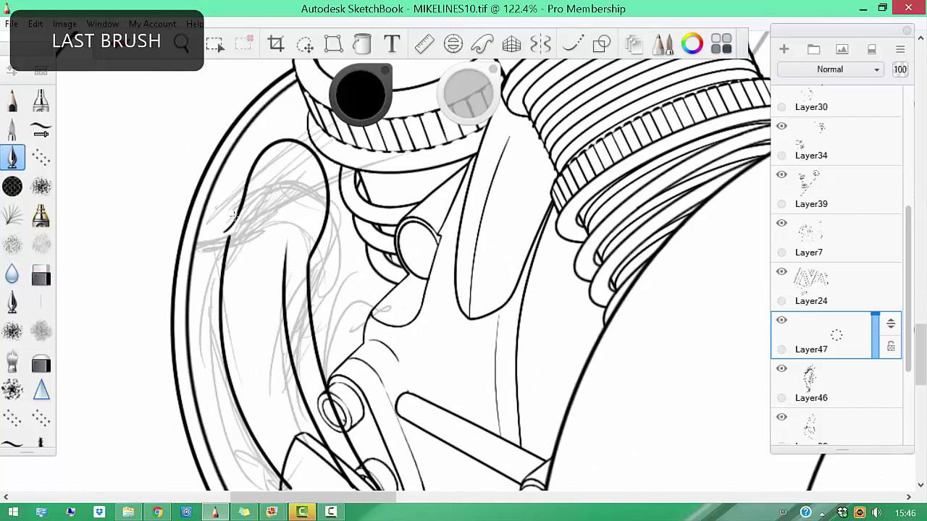
scroll(233, 214, "up", 2)
key("b")
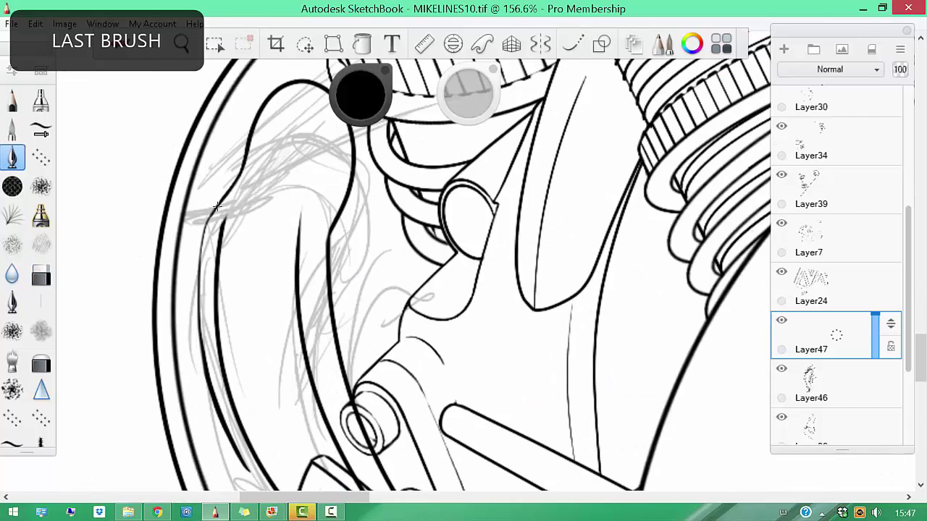
Ink a line parallel to the knuckle's outer edge on Layer47, undoing the strokes that miss the curve
left_click_drag(204, 353, 447, 265)
key("b")
key("ctrl+z")
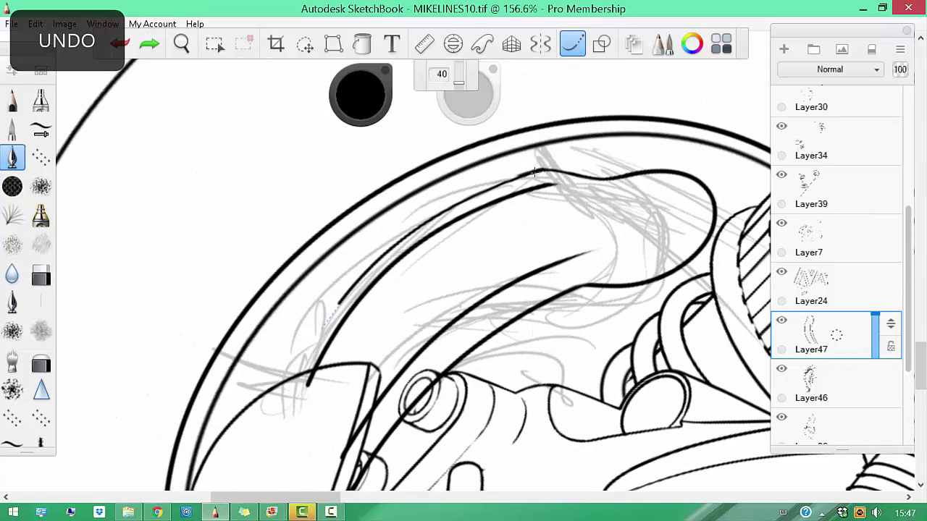
key("ctrl+z")
key("b")
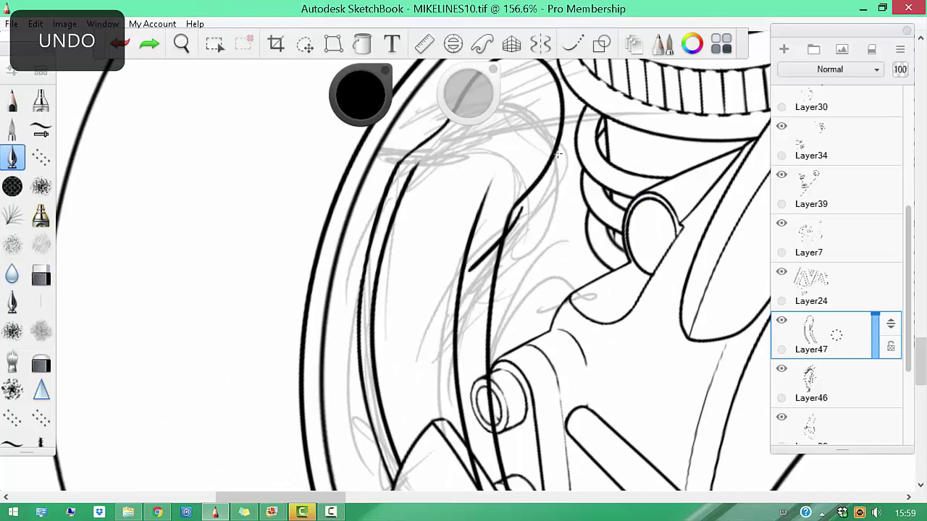
Ink the pointed recess edges below the knuckle's rounded upper end and erase the overshooting line ends
scroll(558, 154, "up", 2)
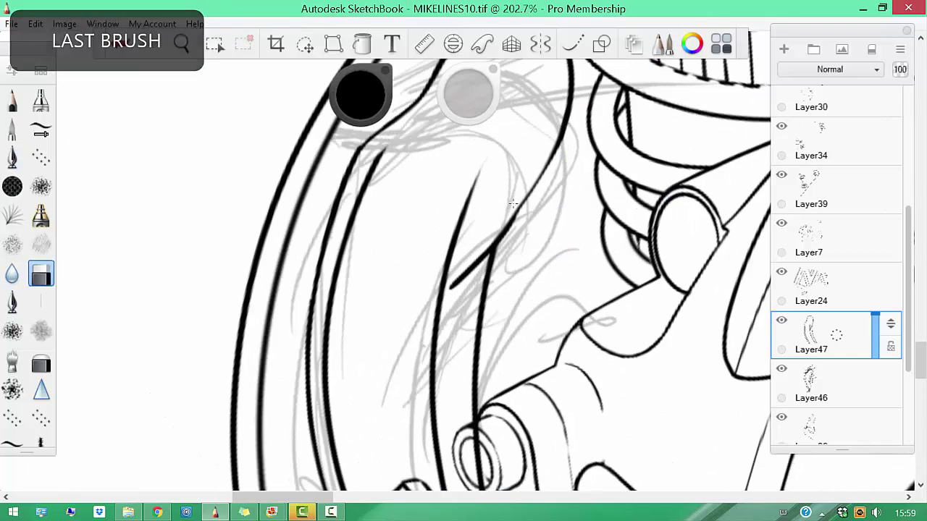
scroll(521, 176, "down", 1)
left_click_drag(465, 246, 488, 185)
key("b")
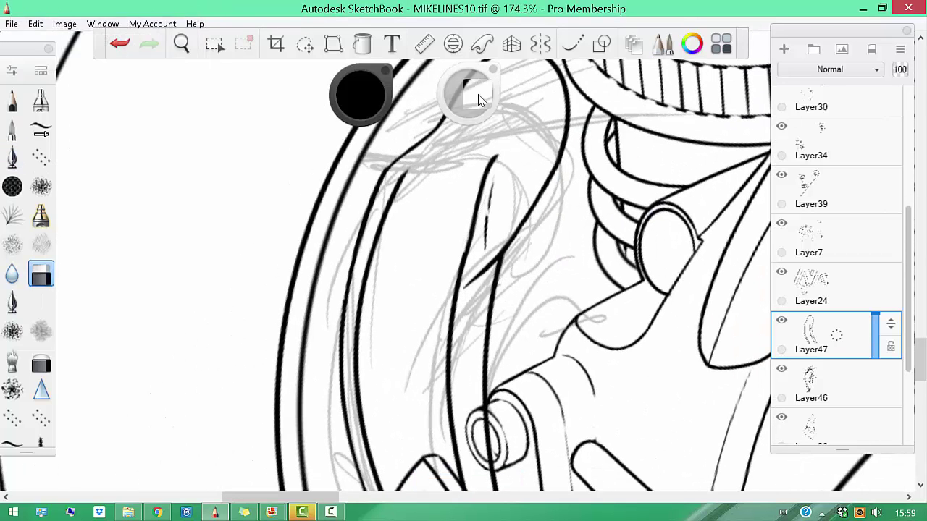
left_click_drag(475, 239, 486, 238)
key("b")
left_click_drag(493, 155, 486, 238)
key("b")
key("b")
key("b")
left_click_drag(433, 145, 517, 256)
Ink the knuckle's angular lower end beside the bumper and erase its lines overlapping the bumper and bracket bosses
scroll(517, 256, "down", 10)
key("b")
scroll(441, 219, "up", 10)
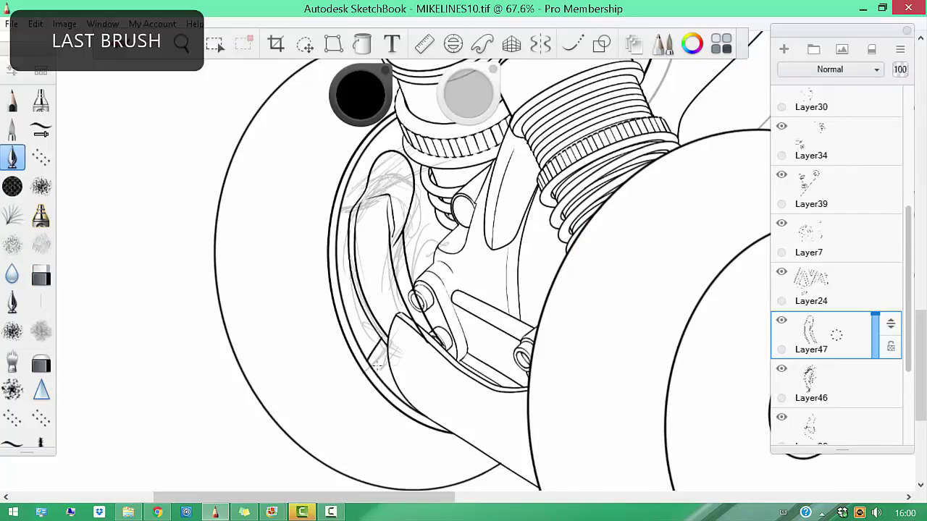
key("b")
key("b")
key("b")
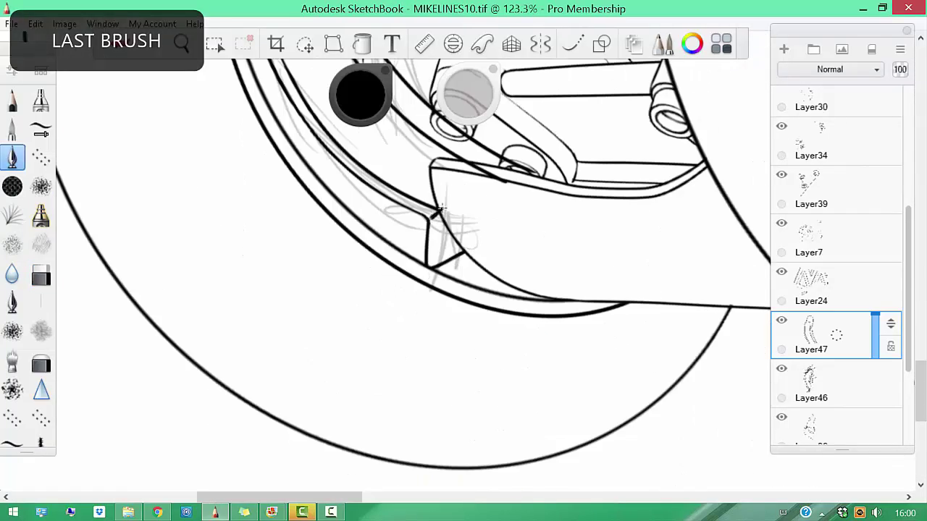
key("b")
left_click_drag(439, 210, 558, 174)
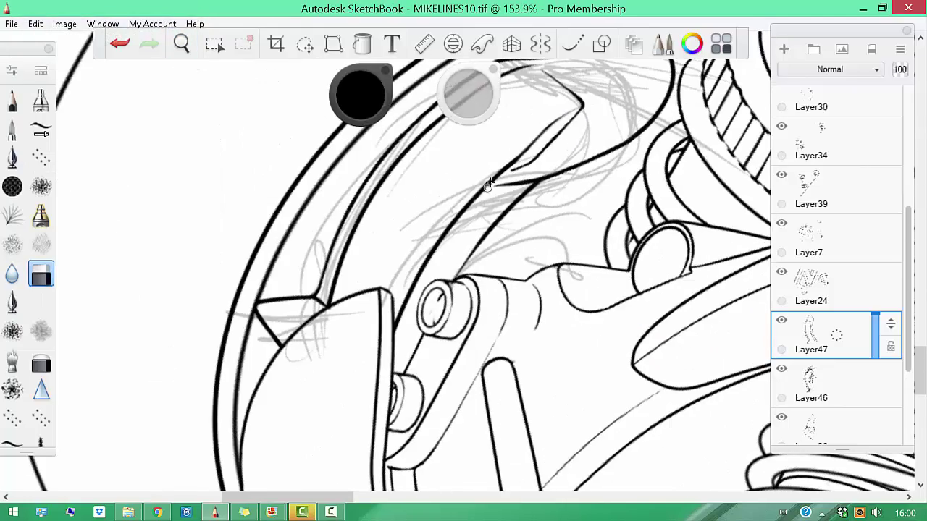
Ink a large and a small ellipse inside the knuckle's rounded upper end with the ellipse guide
key("space")
scroll(451, 383, "down", 5)
scroll(457, 338, "up", 3)
scroll(456, 338, "down", 3)
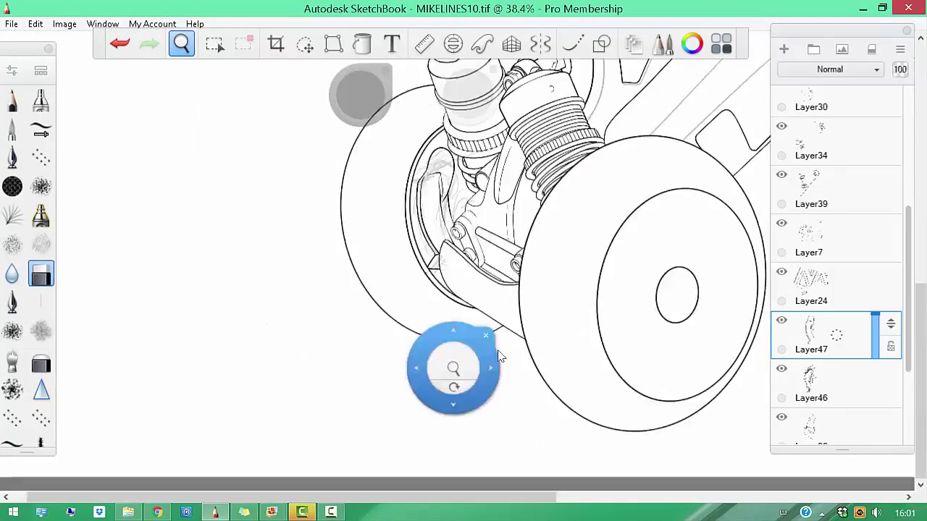
scroll(456, 338, "up", 6)
left_click(453, 43)
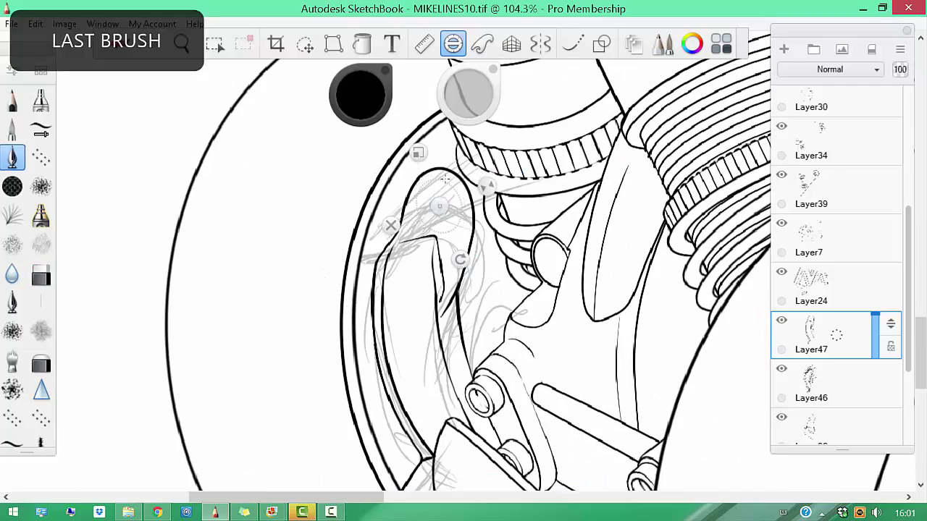
scroll(431, 201, "up", 4)
key("b")
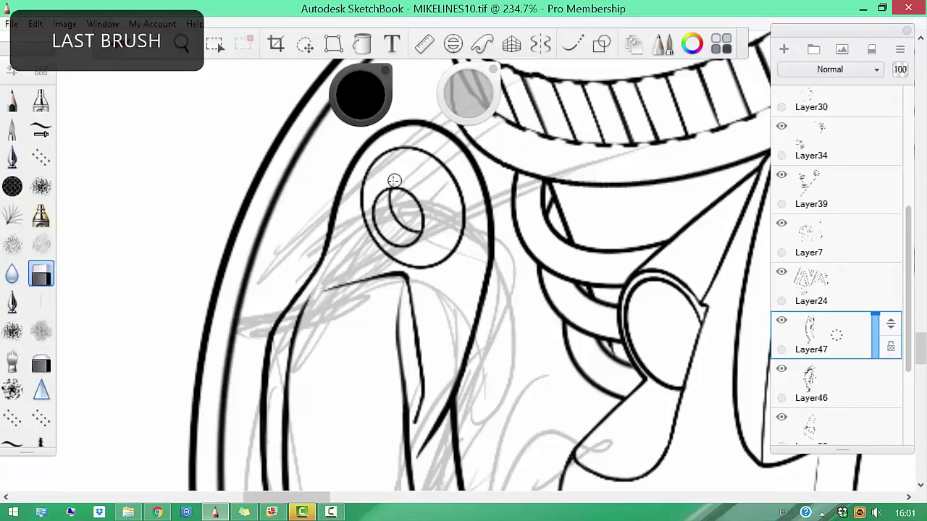
Rework the small inner ellipse into a hexagonal bolt socket with inner edges, erasing the leftover curves
key("space")
mouse_move(378, 196)
left_mouse_down()
mouse_move(451, 259)
mouse_move(381, 244)
mouse_move(543, 290)
mouse_move(489, 239)
mouse_move(435, 266)
mouse_move(494, 341)
left_mouse_up()
key("b")
key("space")
key("b")
key("space")
key("space")
key("b")
scroll(467, 218, "up", 4)
key("b")
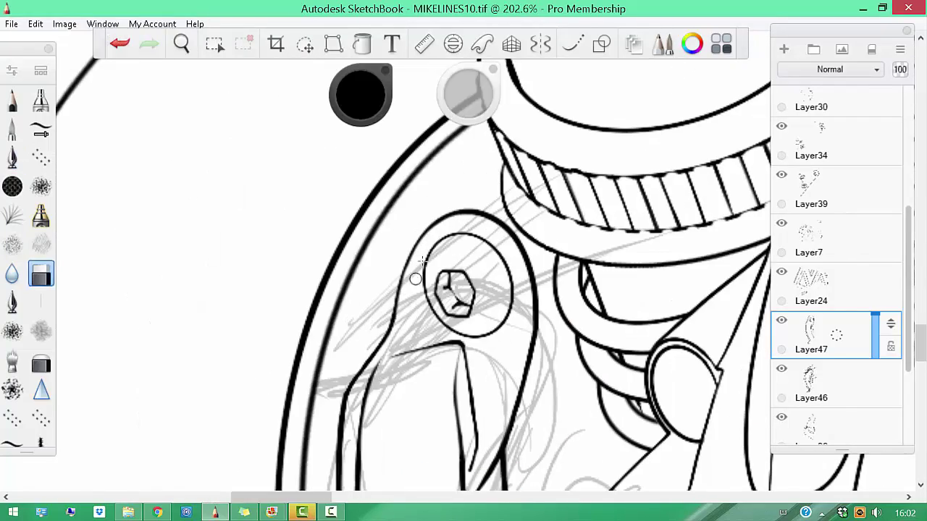
Thin the outline around the knuckle's upper end and ink the edges extending behind it toward the rim and spring
key("space")
key("b")
mouse_move(415, 279)
left_mouse_down()
mouse_move(458, 194)
mouse_move(478, 205)
left_mouse_up()
key("space")
key("b")
key("b")
key("b")
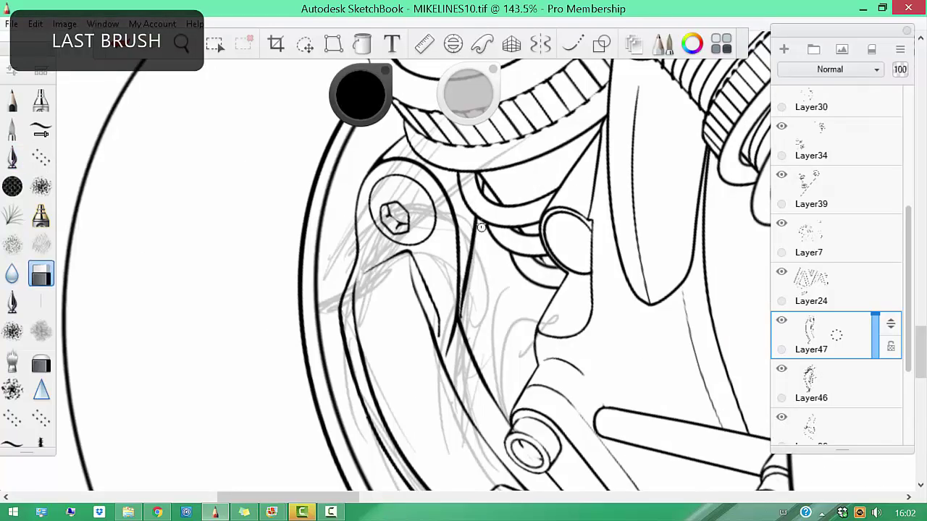
key("space")
mouse_move(534, 121)
left_mouse_down()
mouse_move(412, 210)
mouse_move(469, 204)
left_mouse_up()
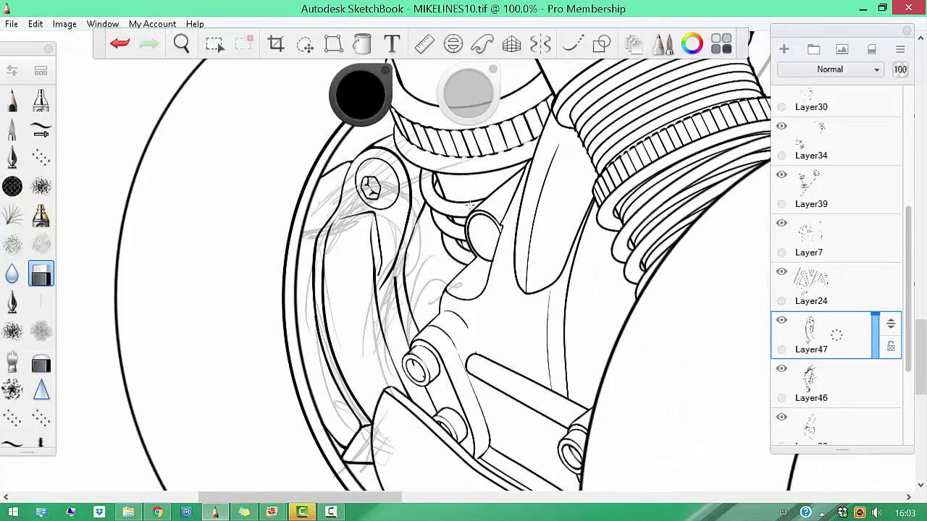
Ink a rounded lug with inner contour lines between the knuckle and lower spring coils, erasing overlaps at the bracket
key("b")
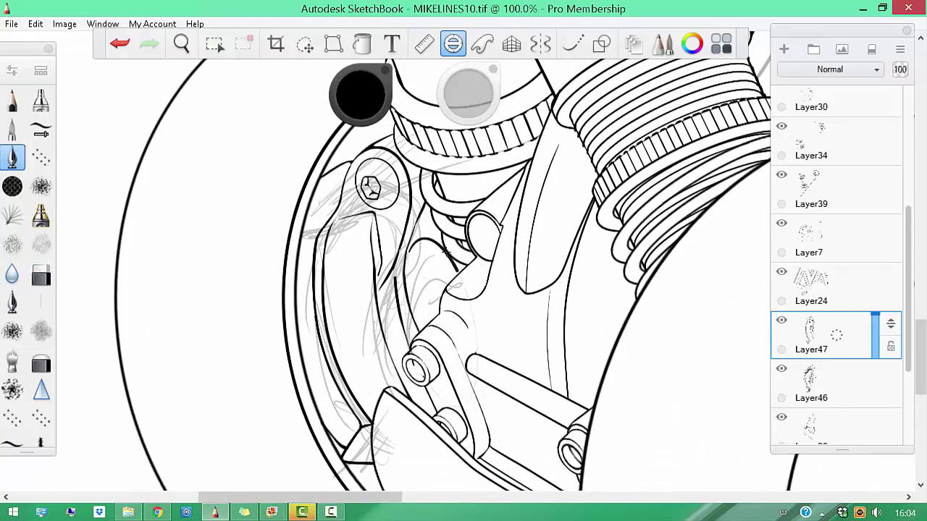
key("b")
scroll(435, 330, "up", 6)
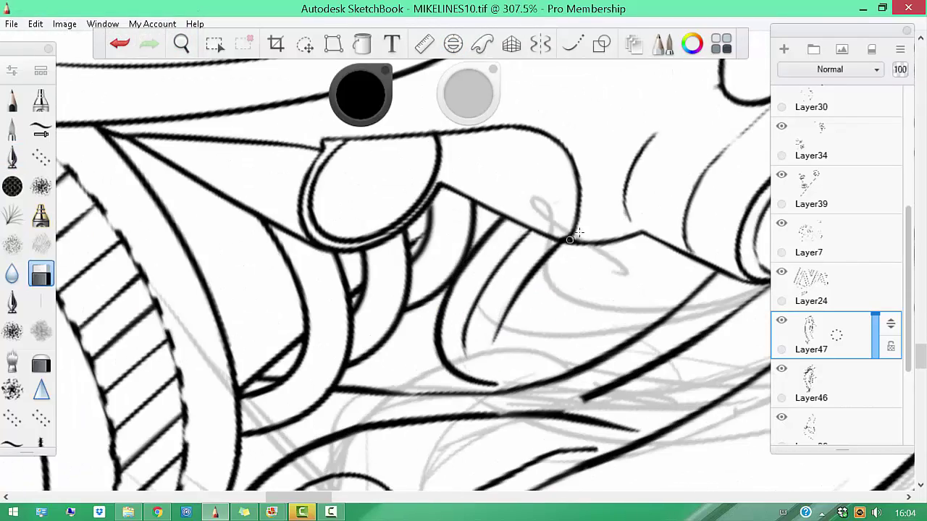
scroll(570, 239, "down", 6)
scroll(507, 275, "up", 4)
key("b")
key("b")
scroll(494, 308, "down", 6)
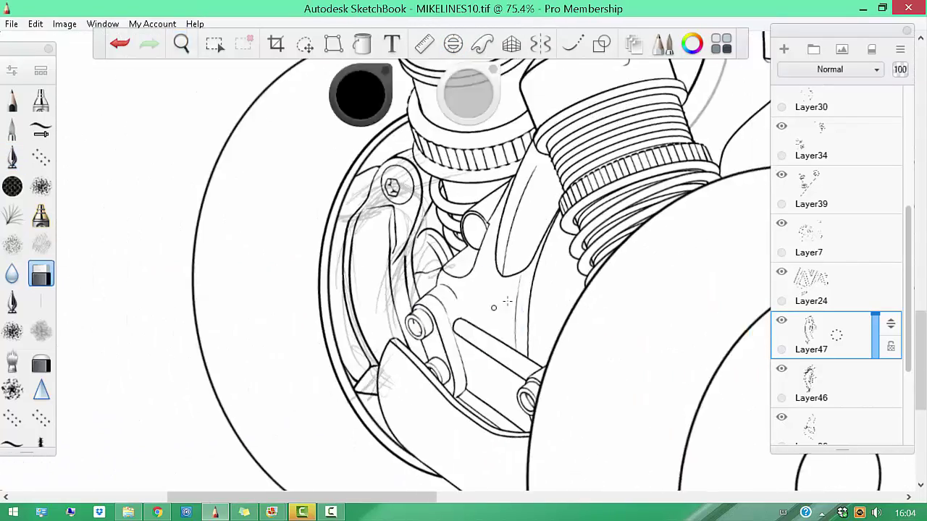
Hide Layer32, show the far front wheel's full outline on Layer32-1, and undo the trial changes
scroll(526, 348, "down", 5)
key("ctrl+z")
scroll(486, 238, "up", 2)
scroll(422, 106, "down", 1)
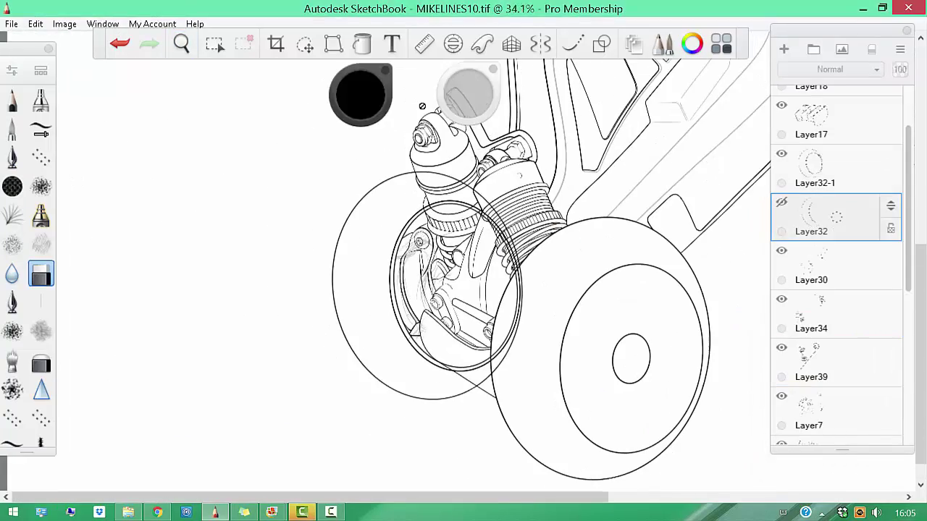
scroll(522, 367, "down", 1)
key("ctrl+z")
scroll(573, 240, "up", 2)
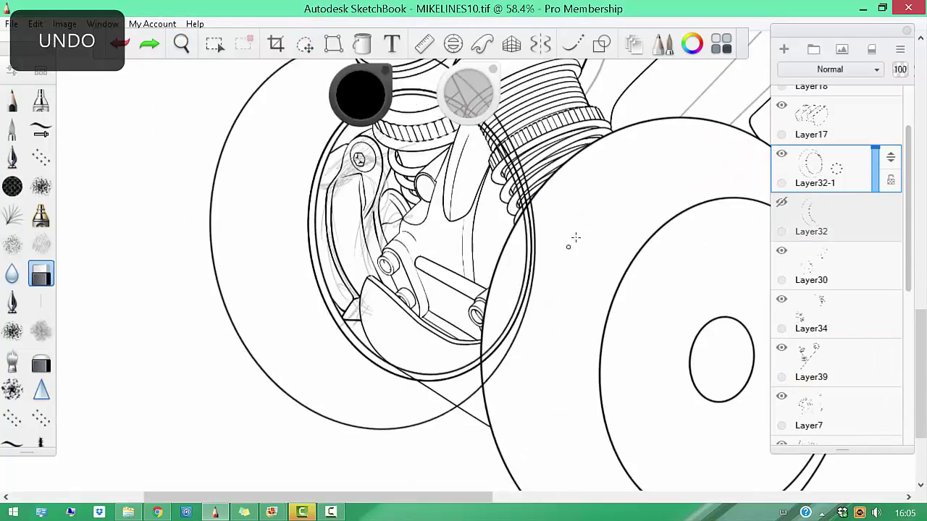
scroll(532, 226, "down", 2)
key("ctrl+z")
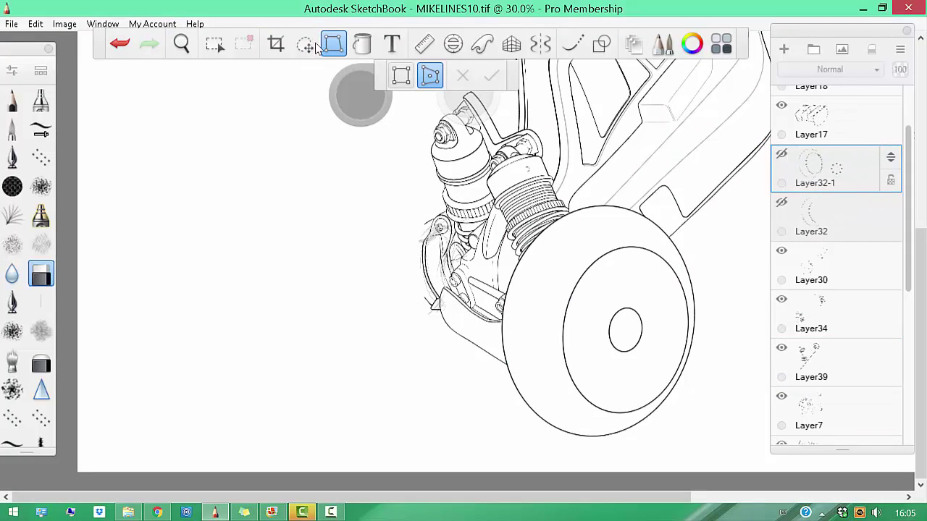
Try redrawing the far front wheel as turned on a new layer, with narrow rim ellipses and a 41° tire ellipse rotated 282°
key("e")
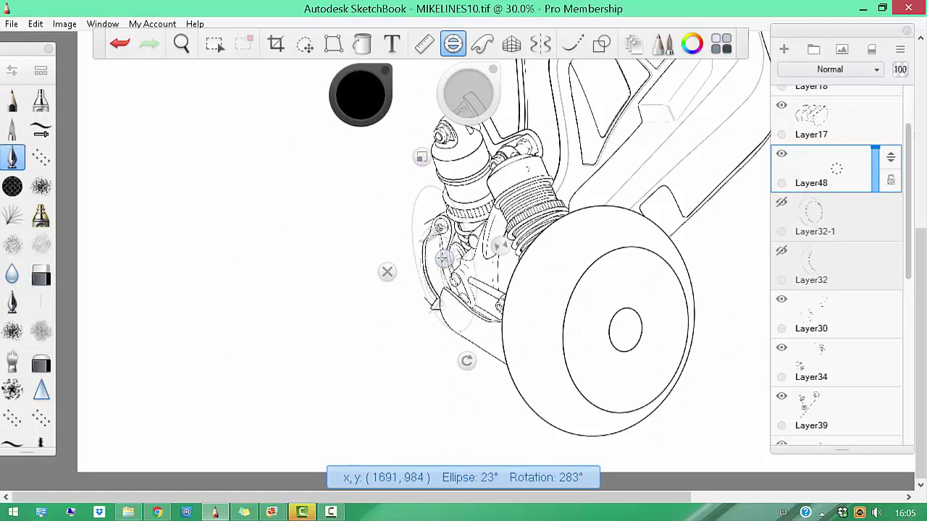
scroll(406, 275, "up", 2)
scroll(406, 275, "down", 3)
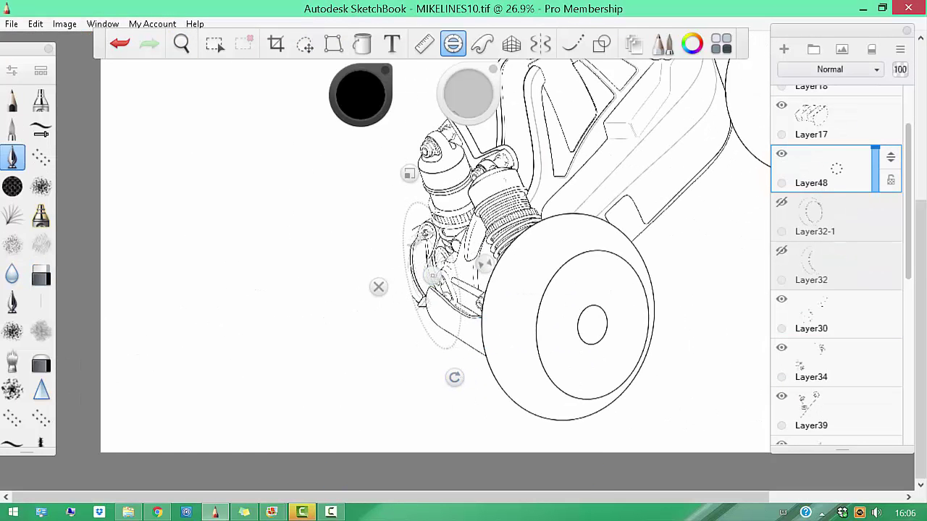
key("ctrl+z")
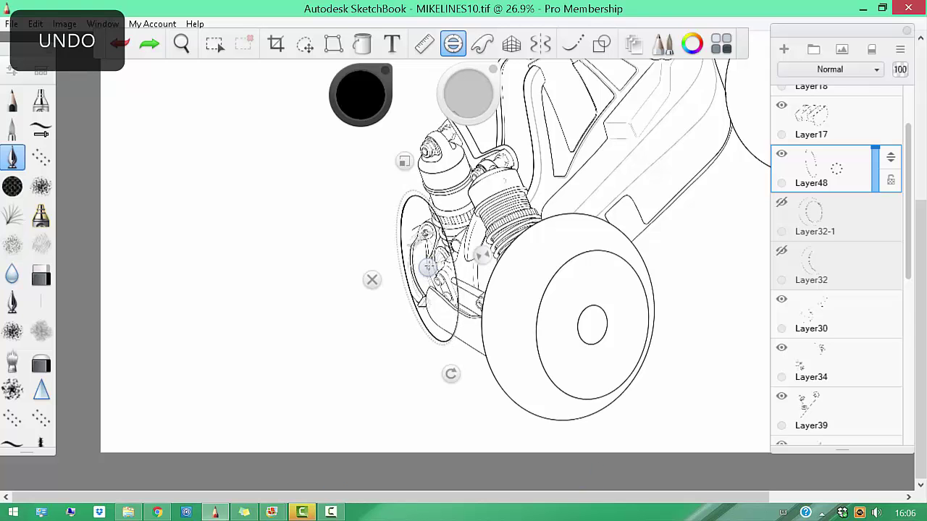
left_click_drag(404, 161, 403, 155)
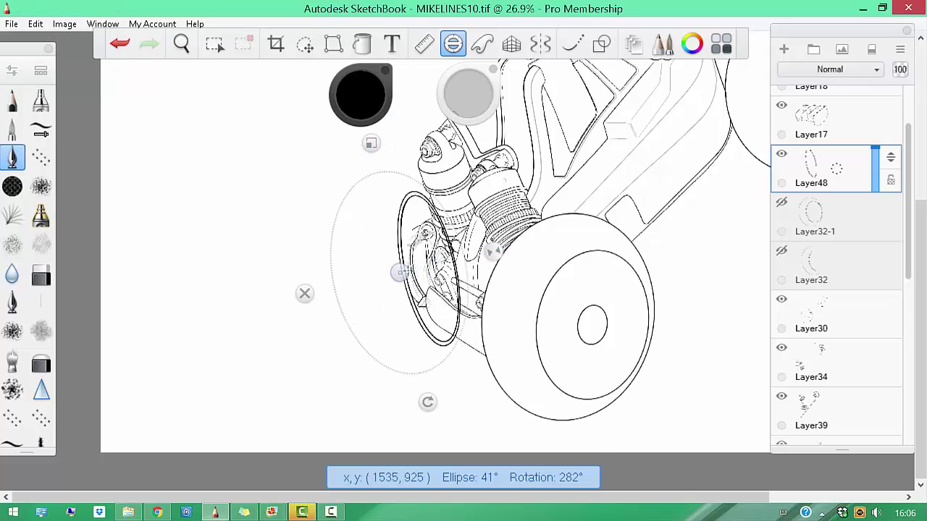
scroll(326, 288, "down", 2)
left_click(305, 44)
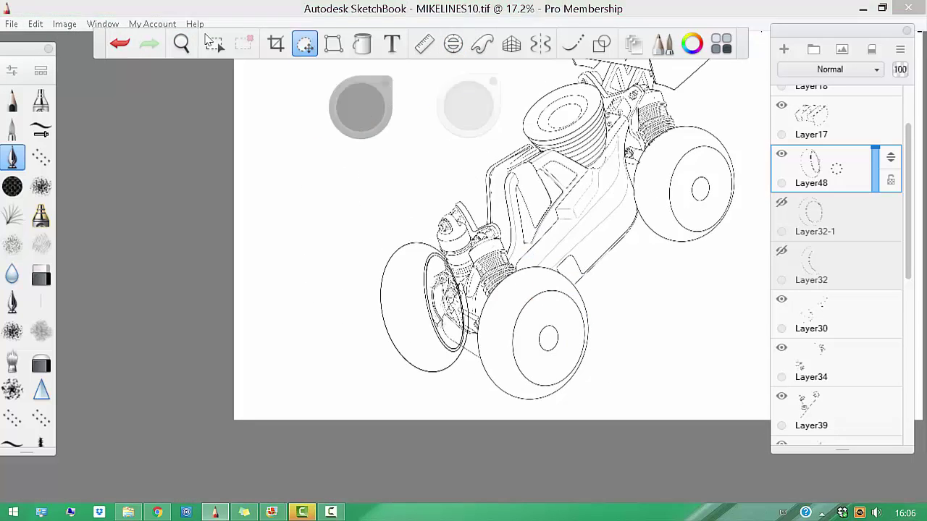
key("Escape")
key("ctrl+z")
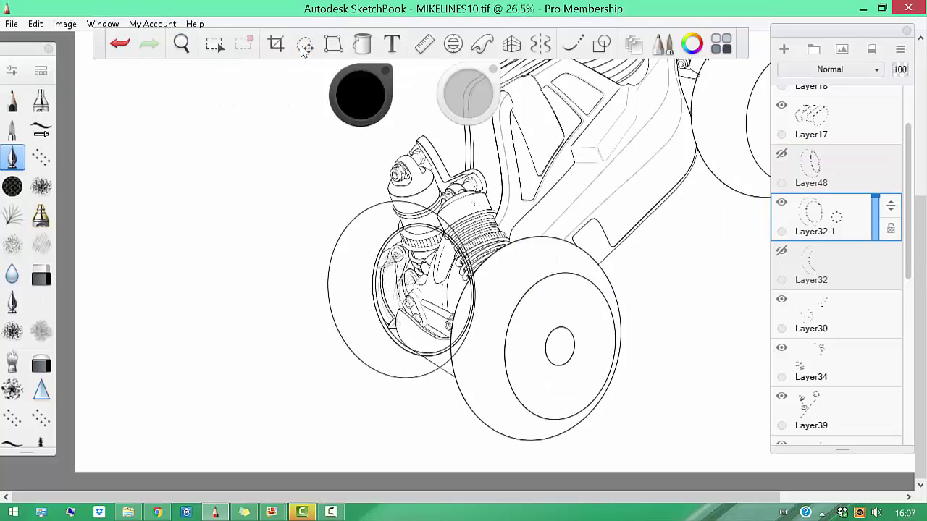
Keep a hidden copy of Layer32-1, and erase the original's far front wheel outlines where they overlap the shocks, suspension, bumper and near tire
left_click(181, 44)
mouse_move(433, 304)
left_mouse_down()
mouse_move(428, 269)
mouse_move(459, 279)
mouse_move(467, 187)
mouse_move(446, 217)
mouse_move(438, 214)
mouse_move(432, 195)
mouse_move(621, 430)
left_mouse_up()
mouse_move(567, 105)
left_mouse_down()
mouse_move(347, 174)
mouse_move(413, 233)
left_mouse_up()
key("ctrl+z")
scroll(464, 359, "down", 3)
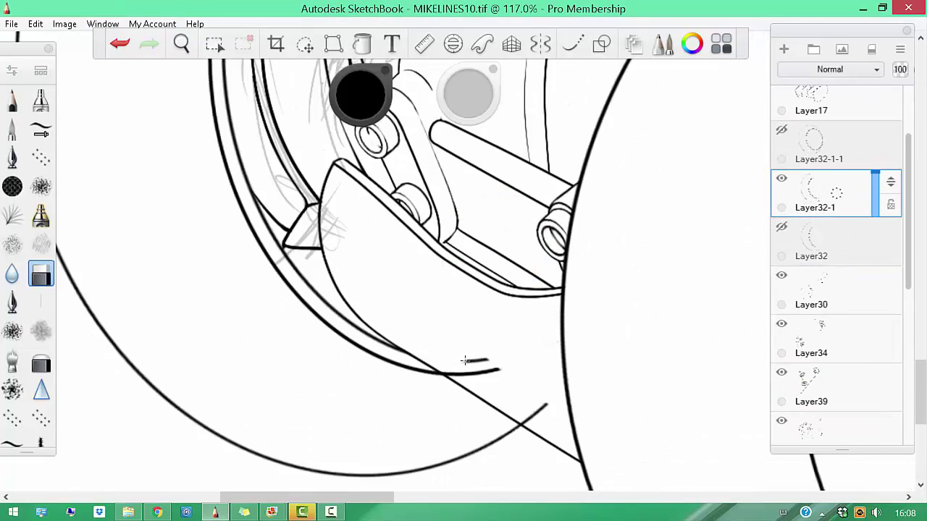
mouse_move(548, 239)
left_mouse_down()
mouse_move(539, 217)
mouse_move(461, 177)
mouse_move(411, 225)
left_mouse_up()
key("b")
key("b")
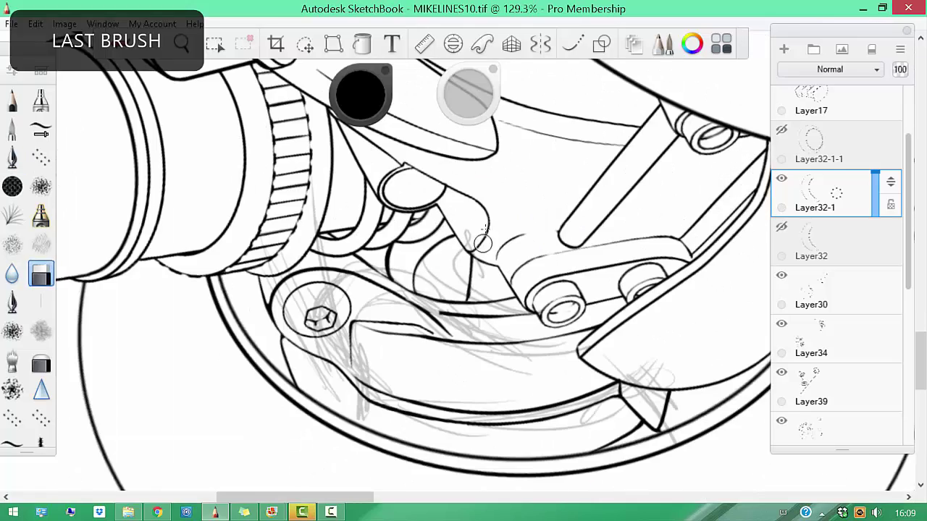
mouse_move(472, 279)
left_mouse_down()
mouse_move(482, 347)
mouse_move(590, 271)
left_mouse_up()
Delete Layer46 and add a new layer between Layer30 and Layer34
left_click_drag(892, 311, 873, 317)
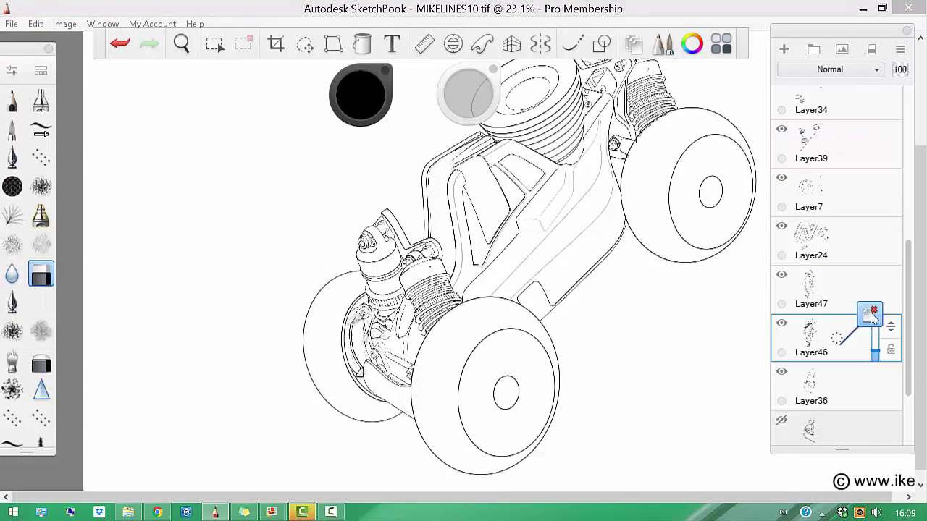
key("ctrl+z")
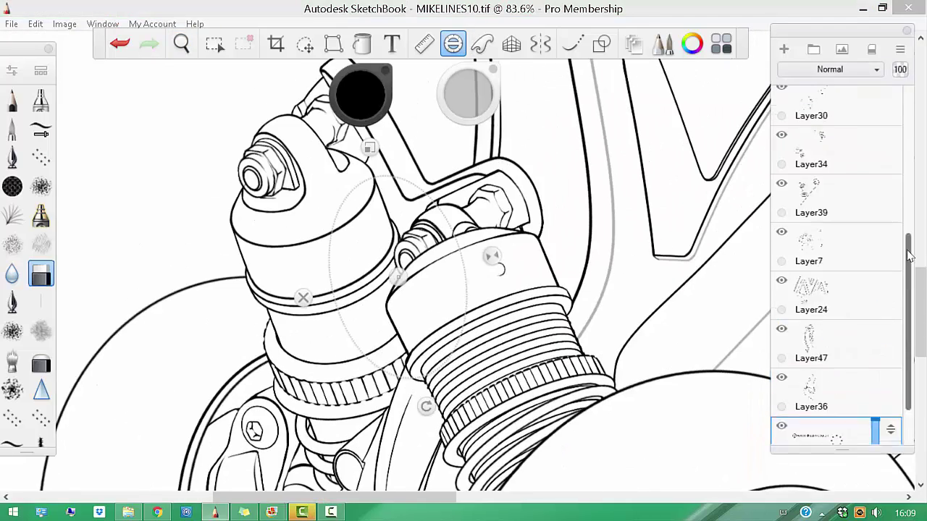
left_click_drag(909, 255, 838, 279)
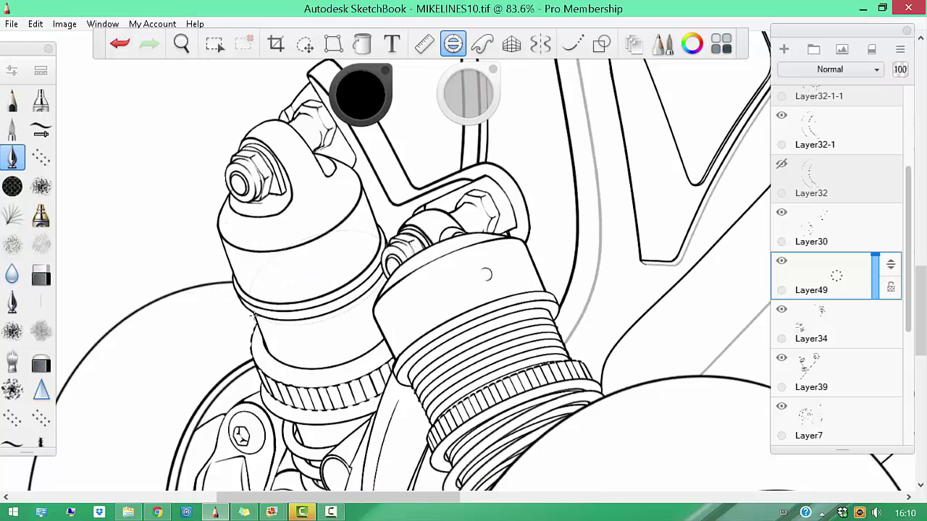
Ink parallel ring lines around the far front shock's body using ellipse guides of about 35–40° rotated 20–22°, undoing misplaced strokes
key("ctrl+z")
key("ctrl+z")
key("ctrl+z")
left_click_drag(319, 277, 337, 315)
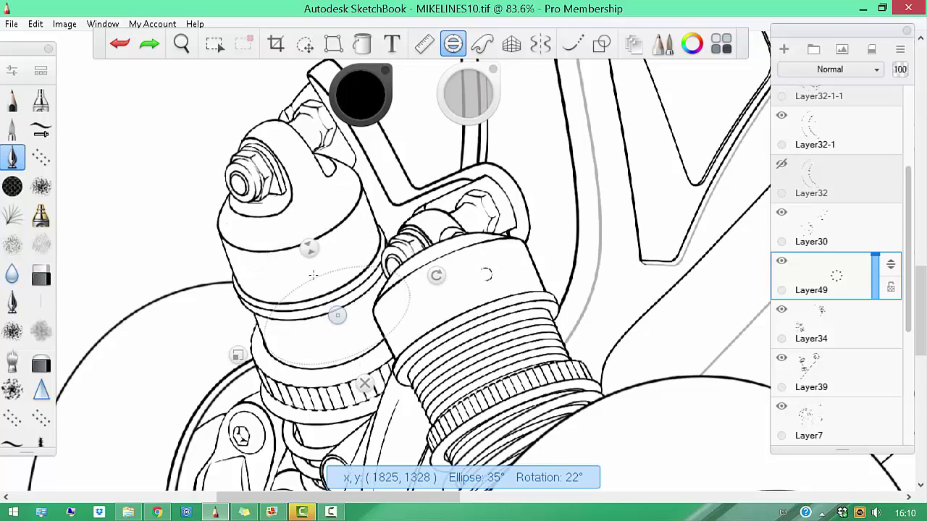
left_click_drag(313, 262, 254, 316)
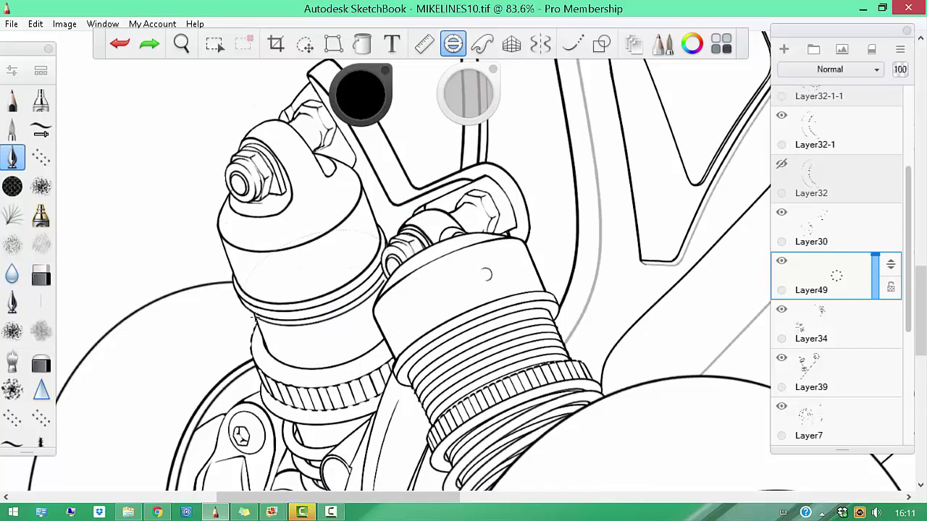
left_click_drag(322, 286, 331, 310)
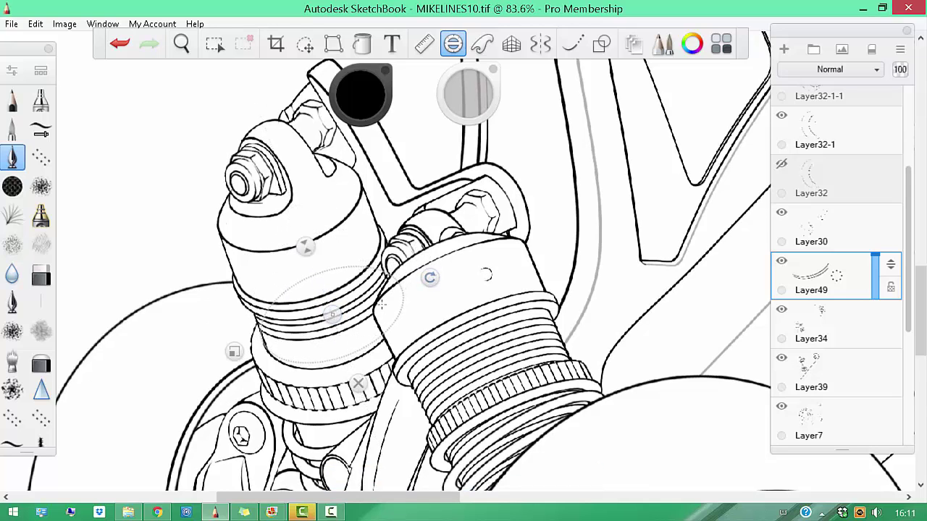
left_click_drag(327, 304, 326, 297)
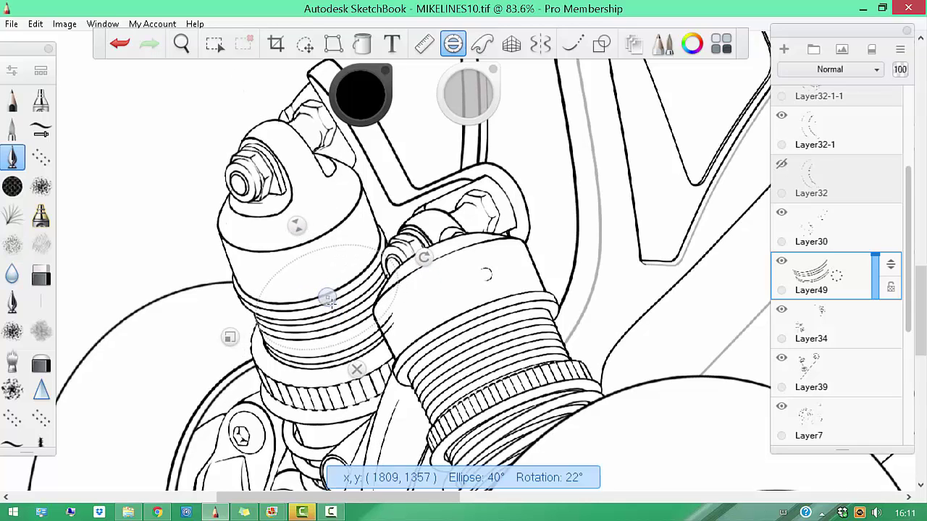
key("ctrl+z")
left_click_drag(425, 263, 427, 266)
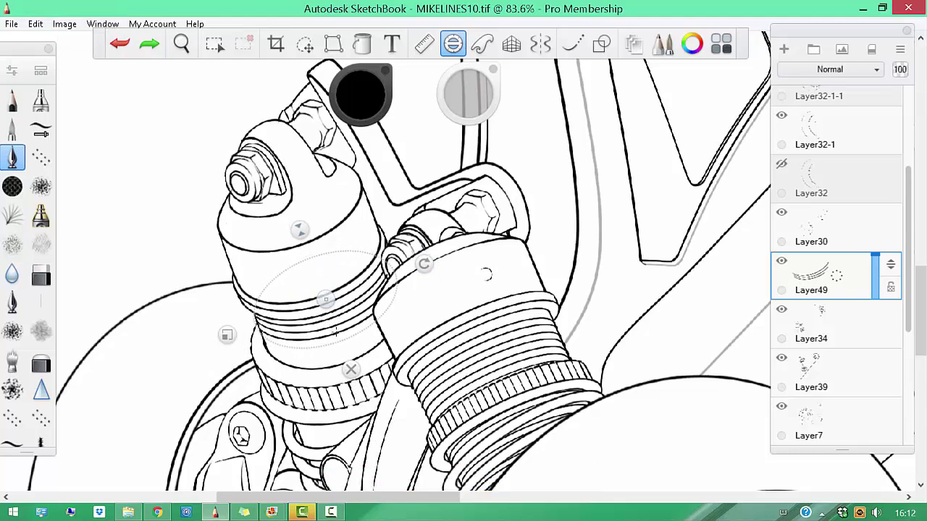
left_click_drag(323, 299, 327, 297)
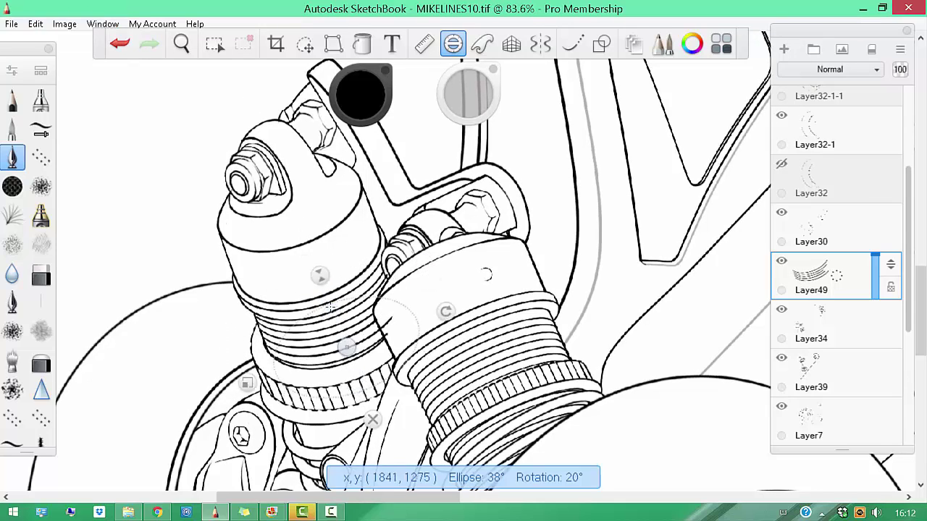
Add coil lines below the far shock's ribbed collar and erase the line ends spilling over neighbouring parts
scroll(352, 377, "up", 5)
key("b")
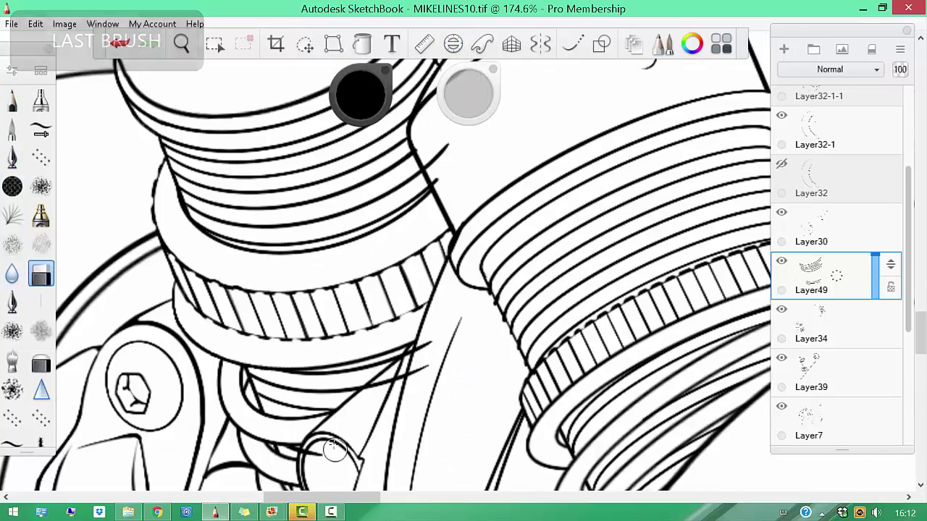
scroll(454, 230, "down", 5)
scroll(373, 293, "up", 5)
Ink an inner ellipse and a hexagonal socket on the round bolt head beside the far shock's lower coils, cleaning up the edges
key("b")
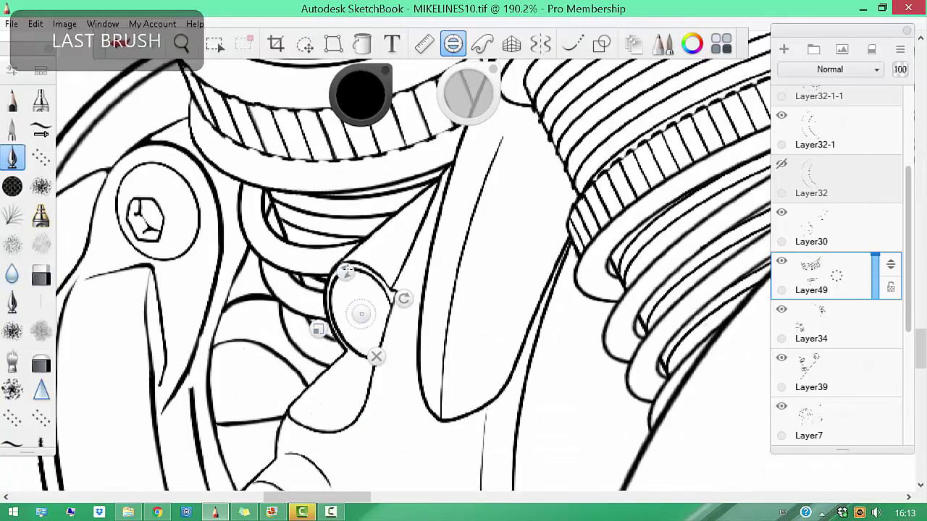
scroll(372, 293, "up", 3)
key("b")
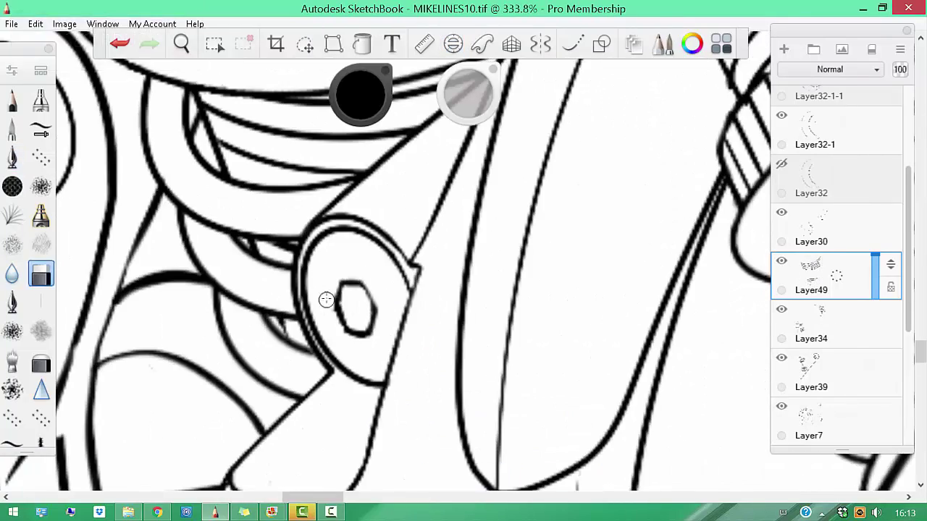
key("b")
key("b")
scroll(354, 296, "down", 10)
scroll(362, 319, "up", 4)
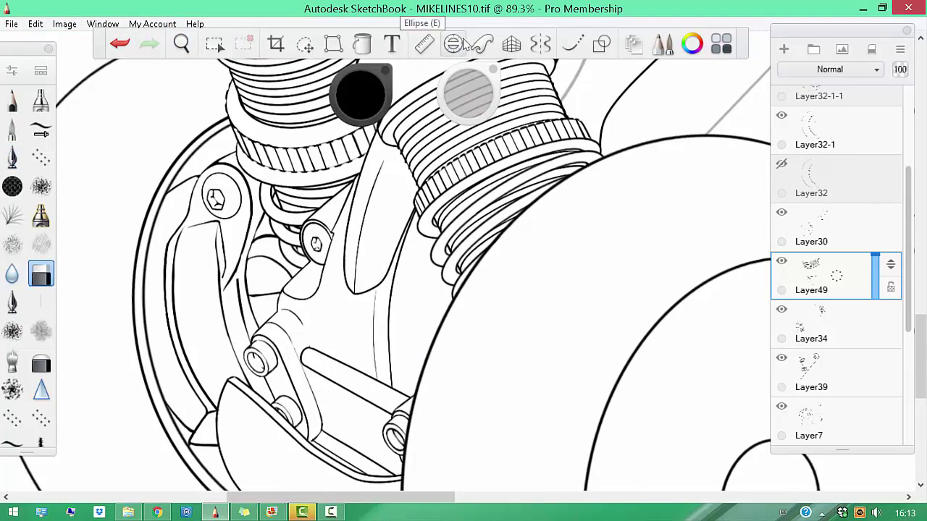
Ink a small rounded form under the near front shock's spring with a 41° ellipse rotated 20°, erasing the part over the tire
key("b")
scroll(478, 303, "up", 3)
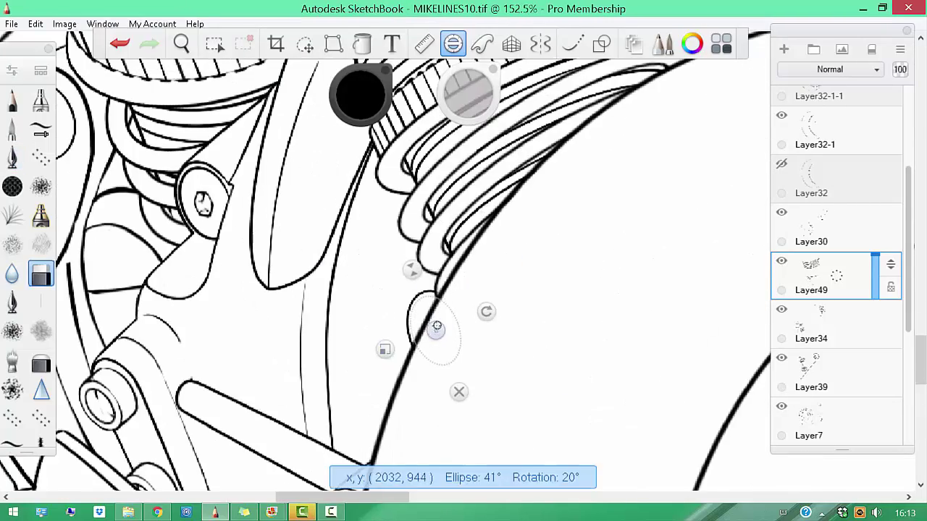
key("b")
Lasso and shift the near rear wheel slightly outward on Layer30, and erase the Layer7 body lines overlapping its tire
scroll(426, 347, "down", 7)
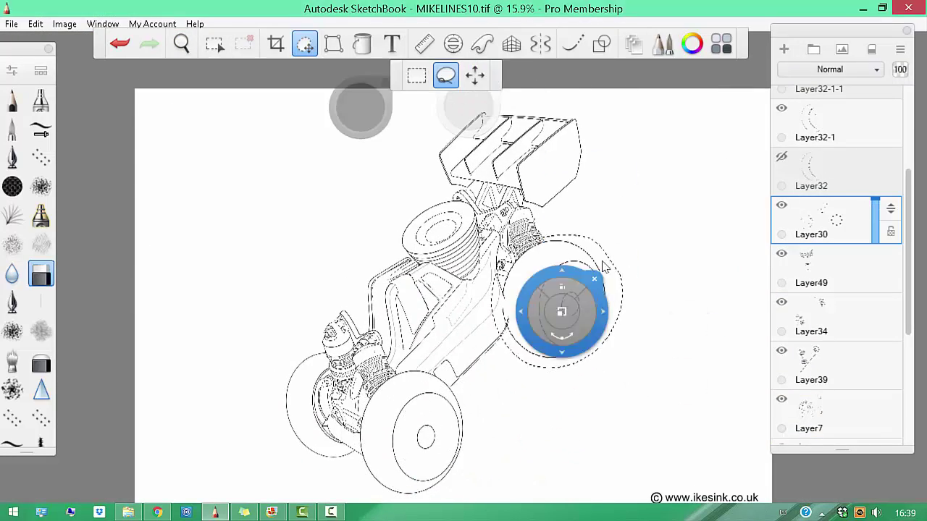
scroll(591, 418, "up", 5)
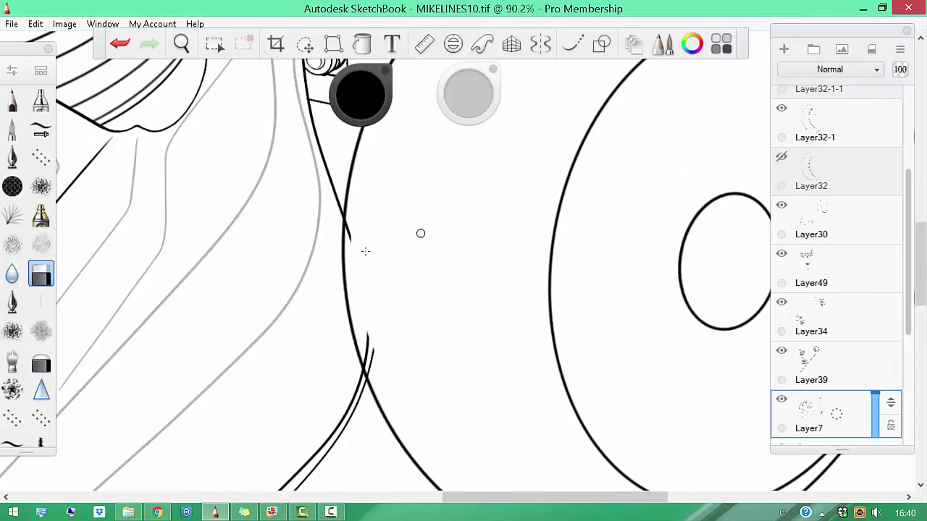
scroll(365, 252, "down", 8)
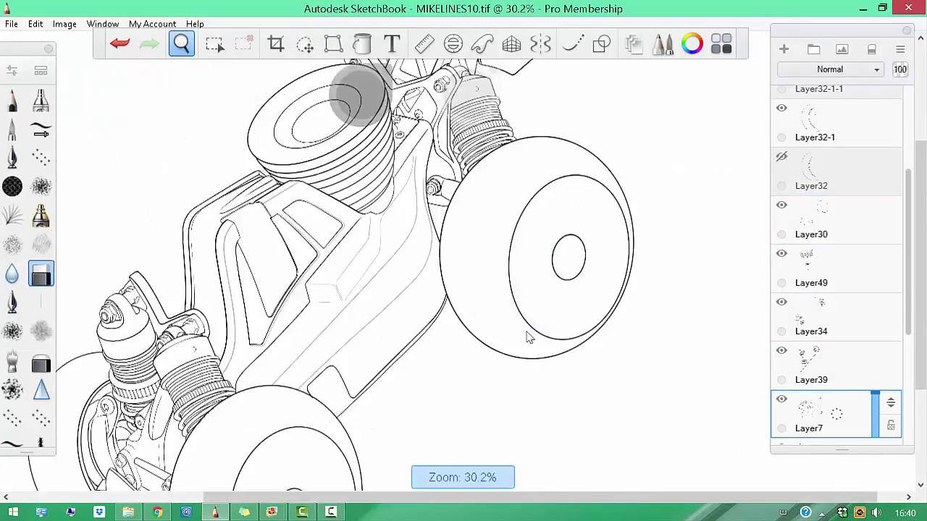
Touch up the linework between the rear shock tower and its lower bolt on Layer7, undoing the last stroke
scroll(543, 335, "up", 2)
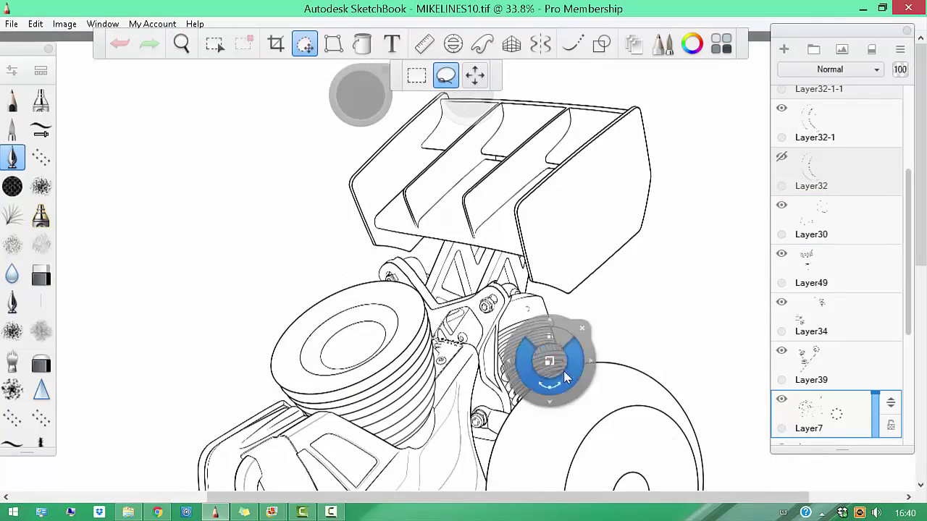
scroll(591, 312, "up", 5)
left_click(556, 229)
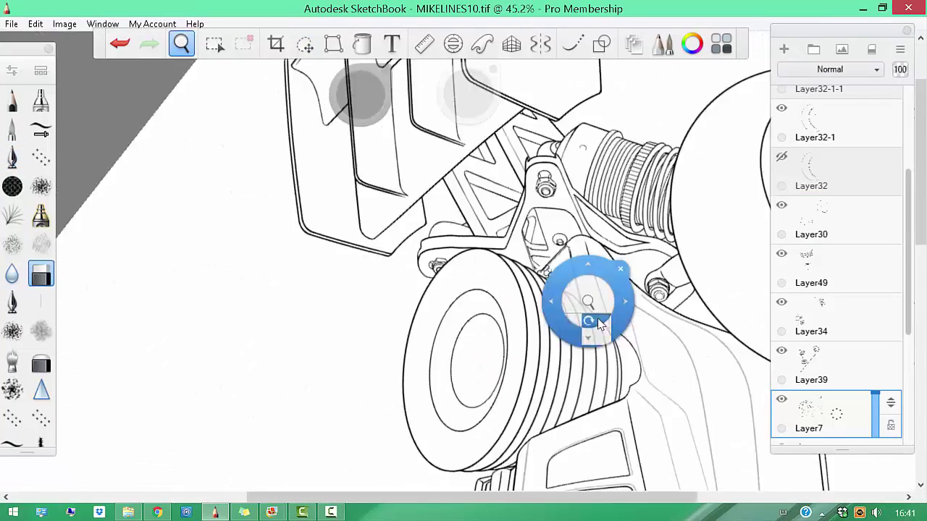
key("ctrl+z")
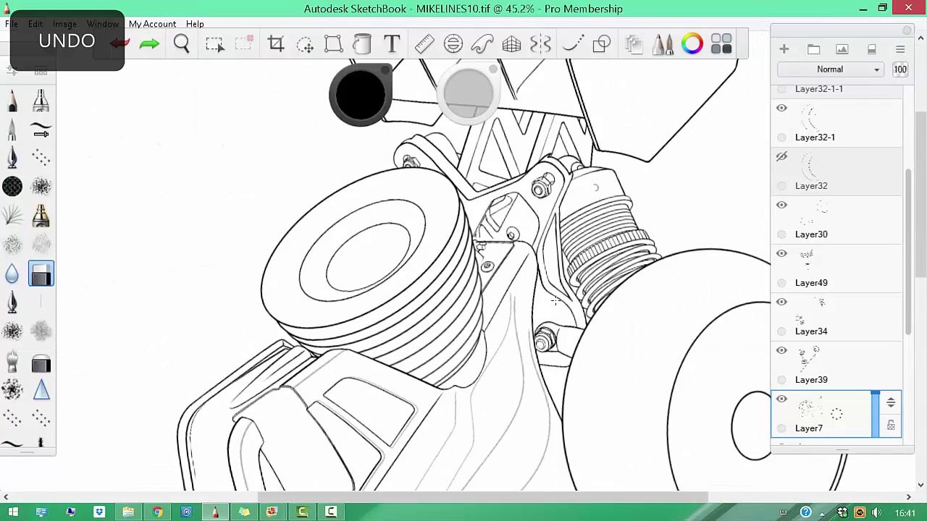
Put the bent frame tube behind the front shock tower on its own layer, shifted outward from the body
left_click_drag(555, 302, 369, 73)
left_click_drag(500, 156, 494, 165)
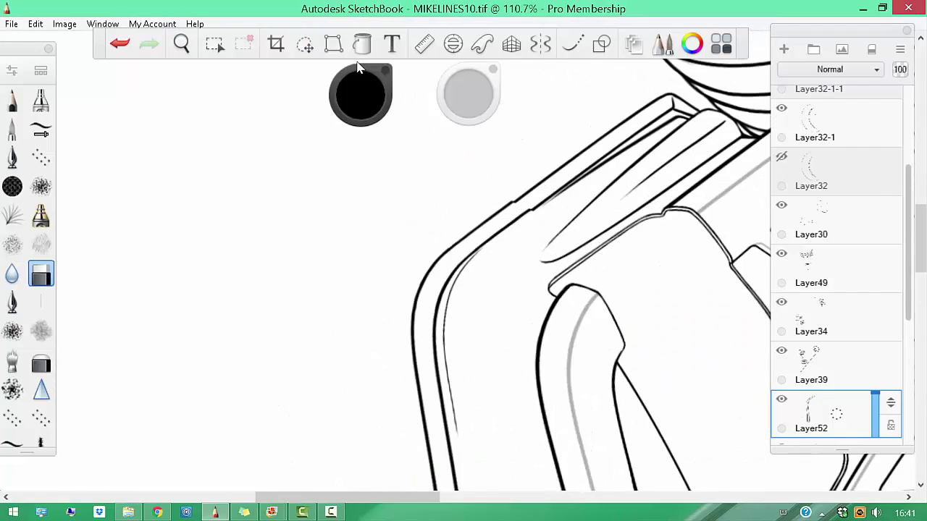
left_click_drag(617, 207, 539, 208)
left_click_drag(514, 303, 604, 368)
left_click_drag(456, 259, 609, 226)
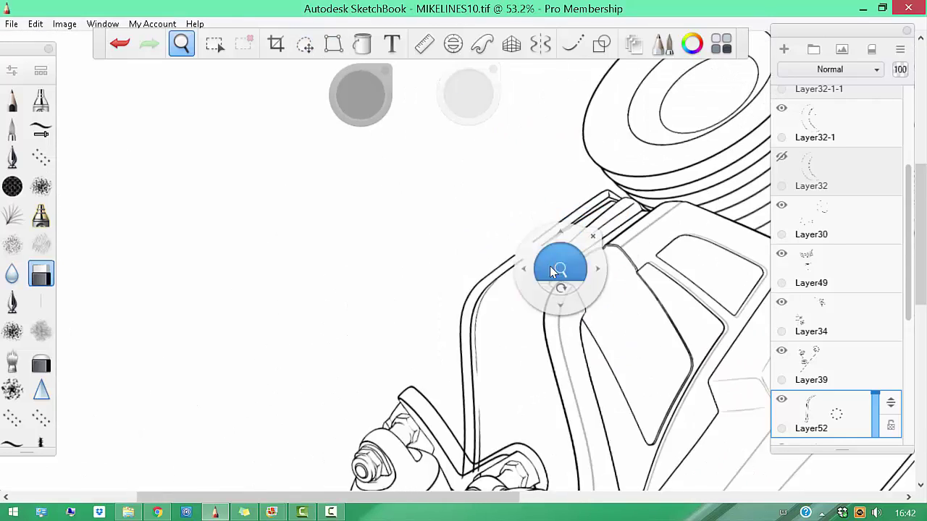
Redraw the frame tube's two edges across the kink at its upper bend with Steady Stroke at 40, erasing the old mismatched segments
left_click_drag(550, 266, 560, 167)
key("b")
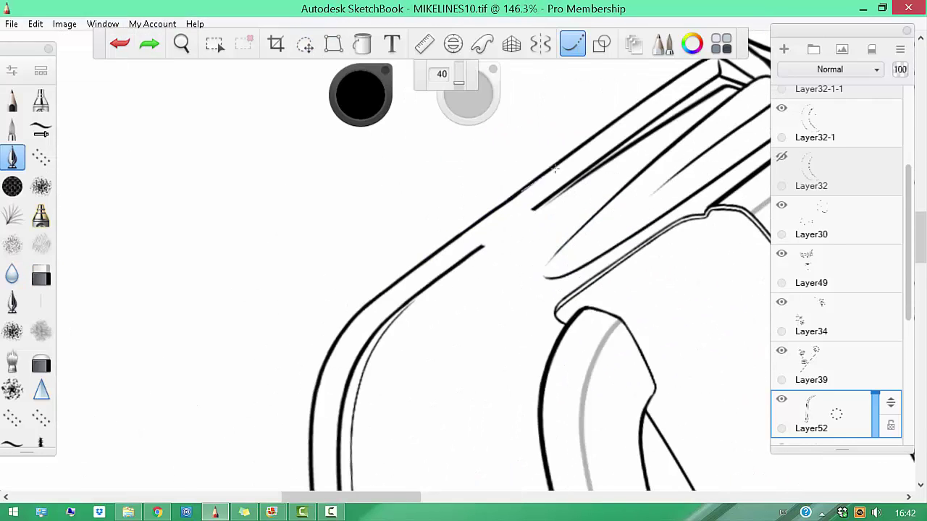
scroll(594, 156, "up", 3)
key("e")
key("e")
key("e")
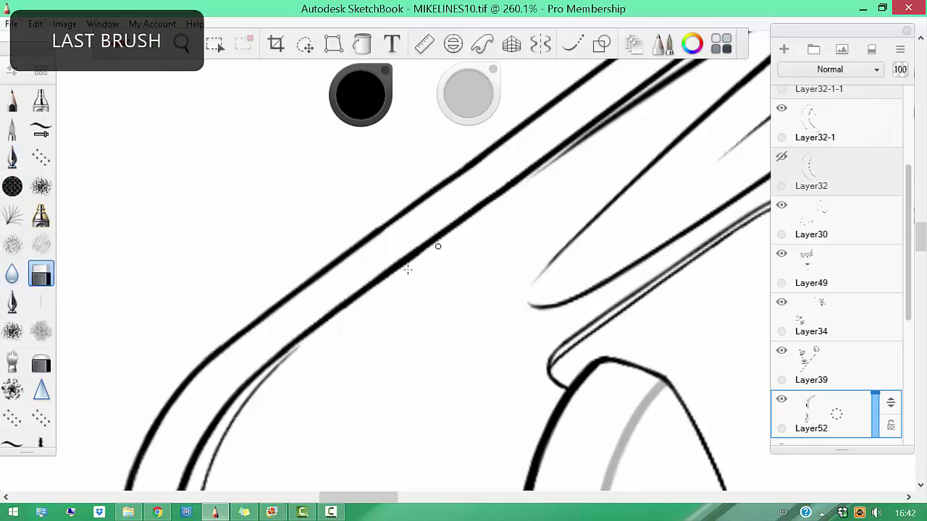
key("e")
scroll(437, 190, "down", 8)
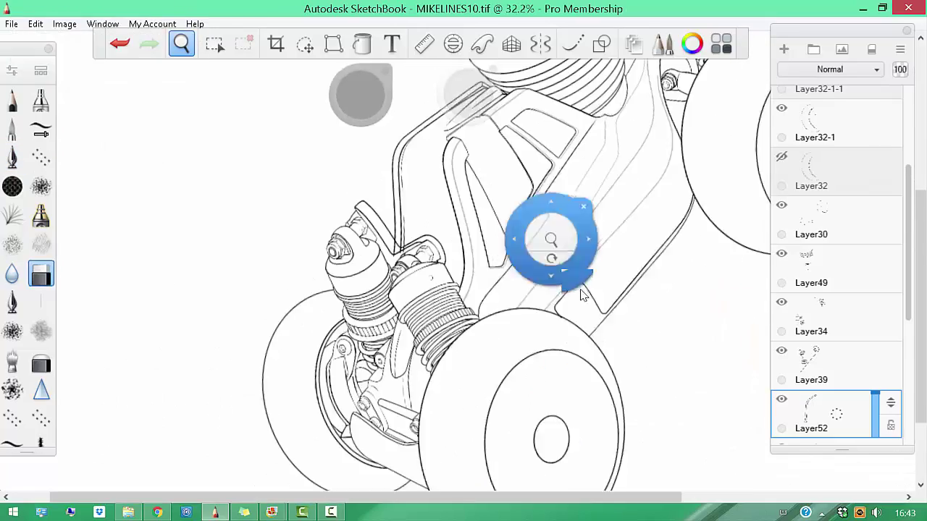
Erase the frame tube's lower ends where they cross the front shock tower
key("m")
key("e")
scroll(420, 283, "up", 3)
key("z")
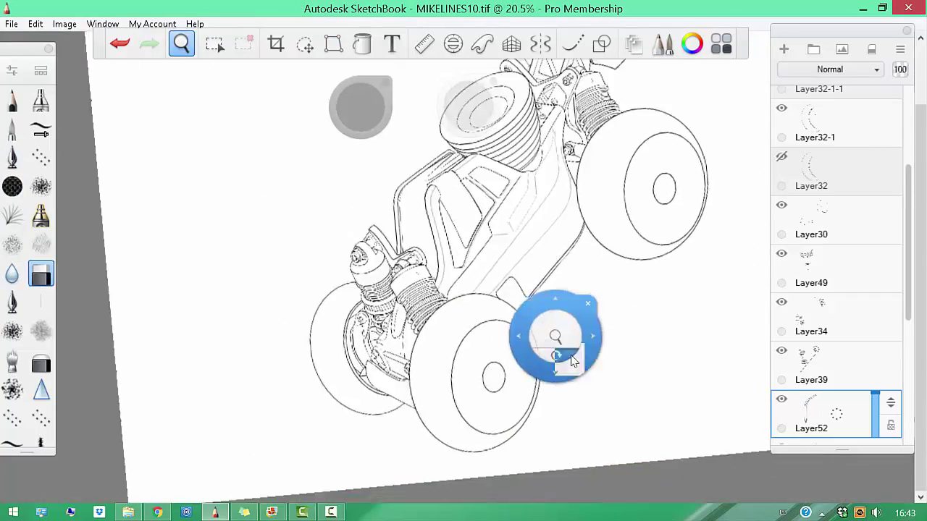
Draw two nested ellipses for a pipe opening at the body's side cutout on a new layer, starting from a 29° ellipse guide rotated 10°
left_click_drag(538, 331, 457, 346)
scroll(458, 346, "up", 2)
key("o")
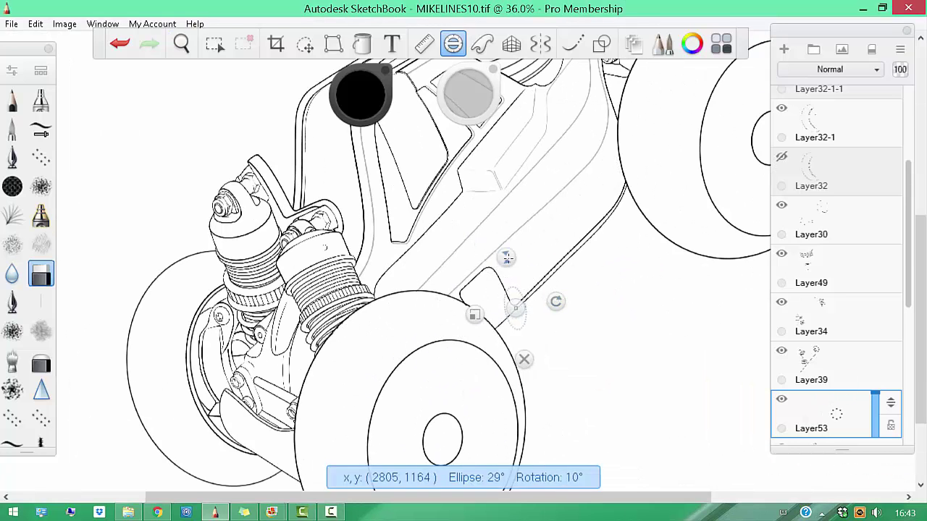
key("e")
scroll(512, 318, "up", 4)
Ink the pipe's side edges running back from the outer ellipse with Steady Stroke at 40, and fade the ellipse's rear edge
key("l")
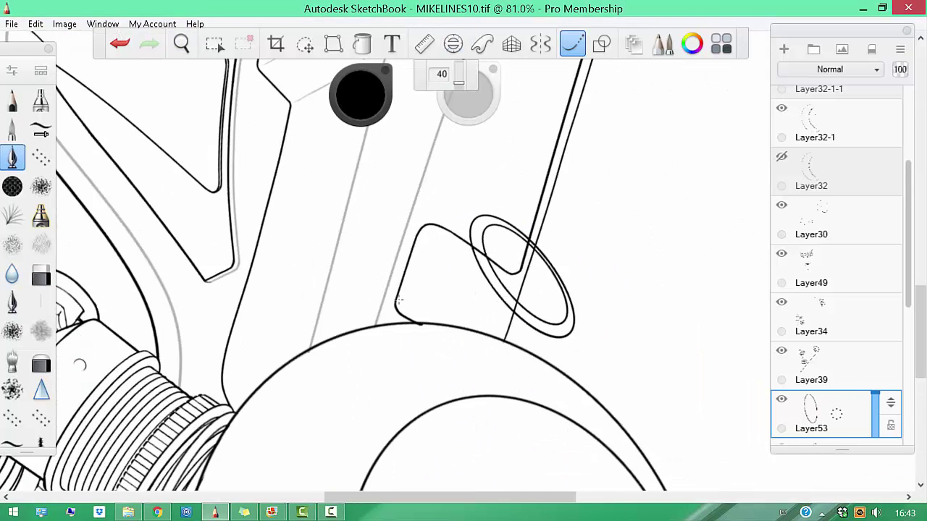
scroll(467, 207, "up", 4)
key("e")
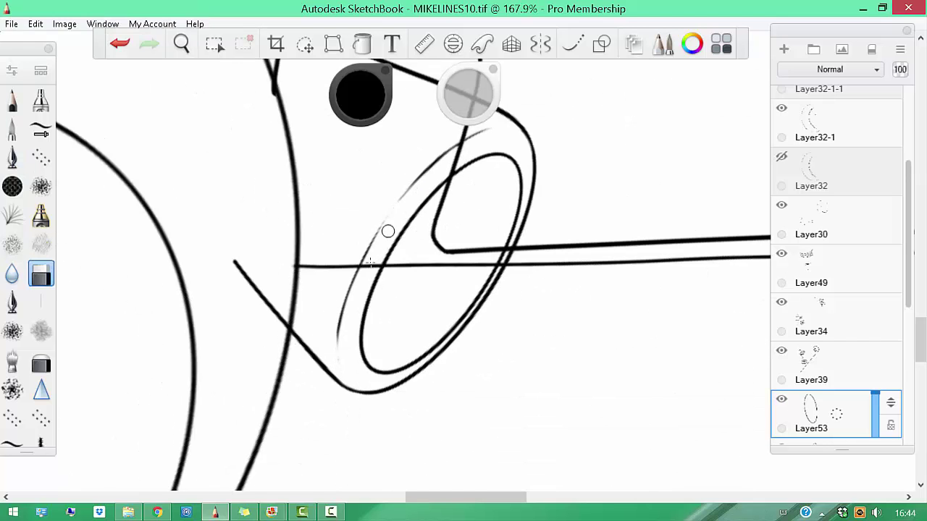
key("e")
Erase the body cutout and chassis edge lines on Layer7 that run through the pipe
mouse_move(379, 203)
left_mouse_down()
mouse_move(356, 276)
mouse_move(456, 263)
mouse_move(411, 199)
mouse_move(468, 352)
mouse_move(442, 194)
left_mouse_up()
key("e")
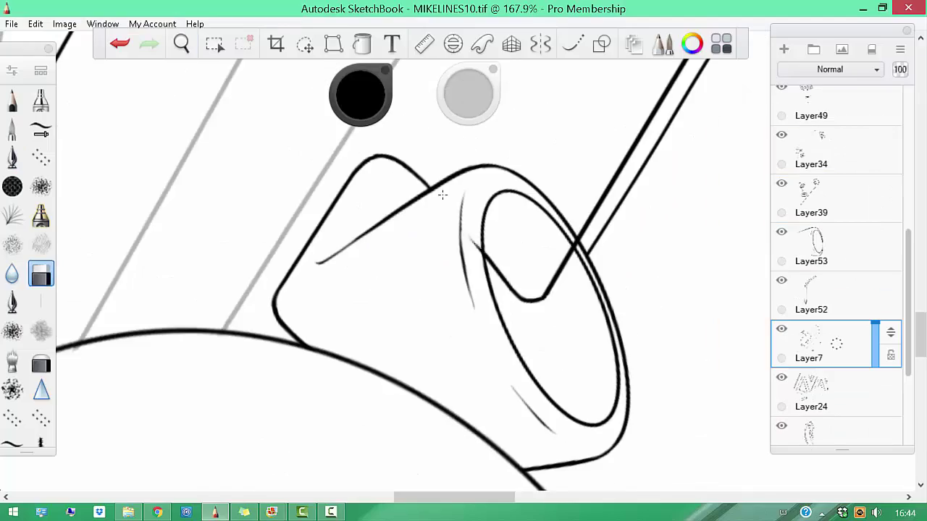
scroll(627, 422, "down", 10)
scroll(577, 386, "up", 2)
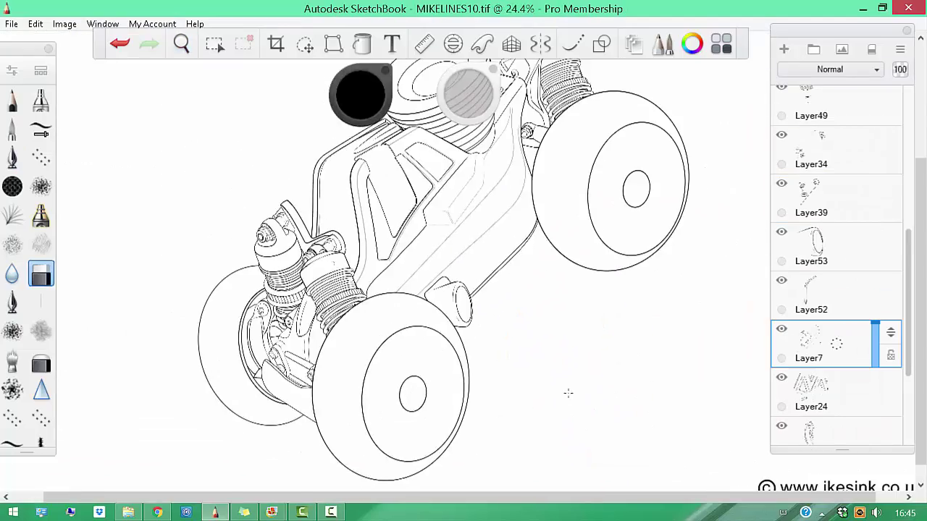
Clean up the lines inside the slot behind the rear shock tower's bolt on Layer7
left_click_drag(568, 394, 427, 258)
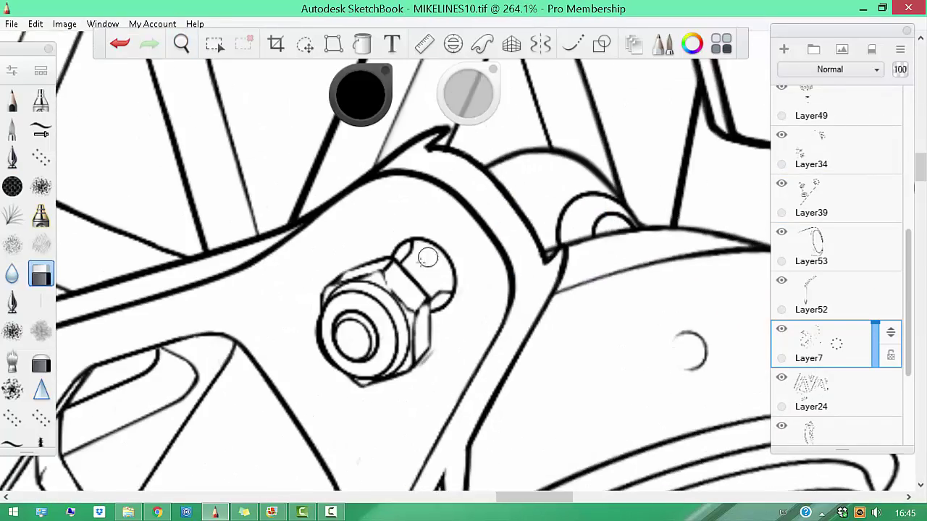
key("e")
scroll(586, 439, "down", 8)
key("Tab")
key("Tab")
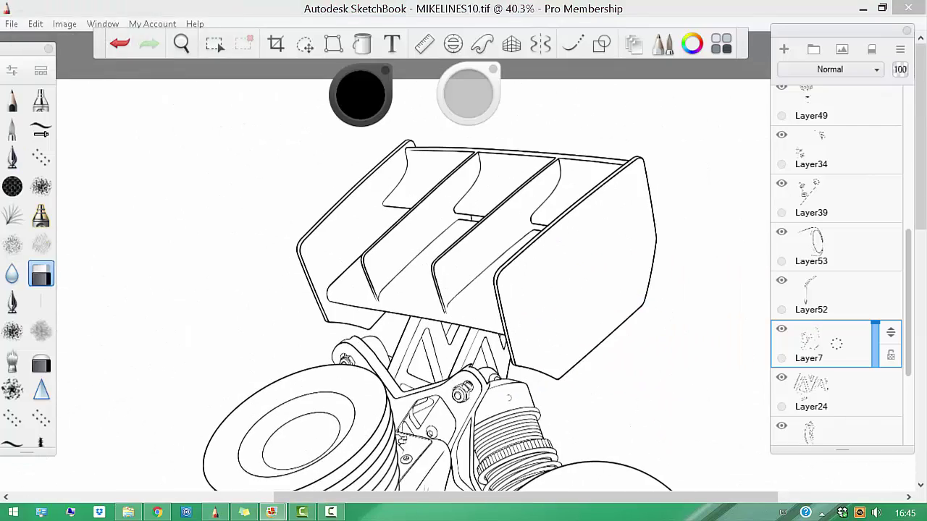
Add a new layer directly above Layer7
key("ctrl+shift+n")
left_click(453, 44)
left_click(453, 43)
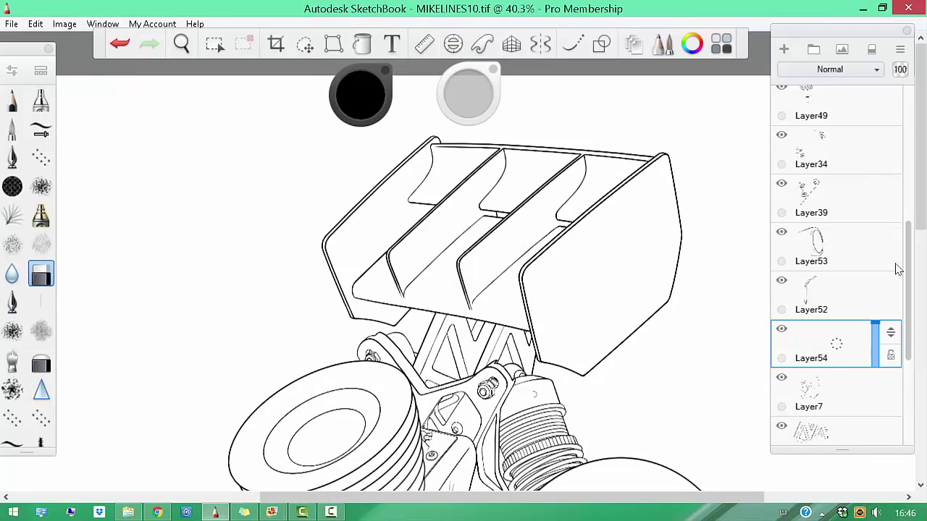
key("ctrl+z")
Try to lasso the wing's near inner fin on Layer17, shift it toward the near endplate and place it on its own layer
scroll(602, 256, "up", 3)
key("m")
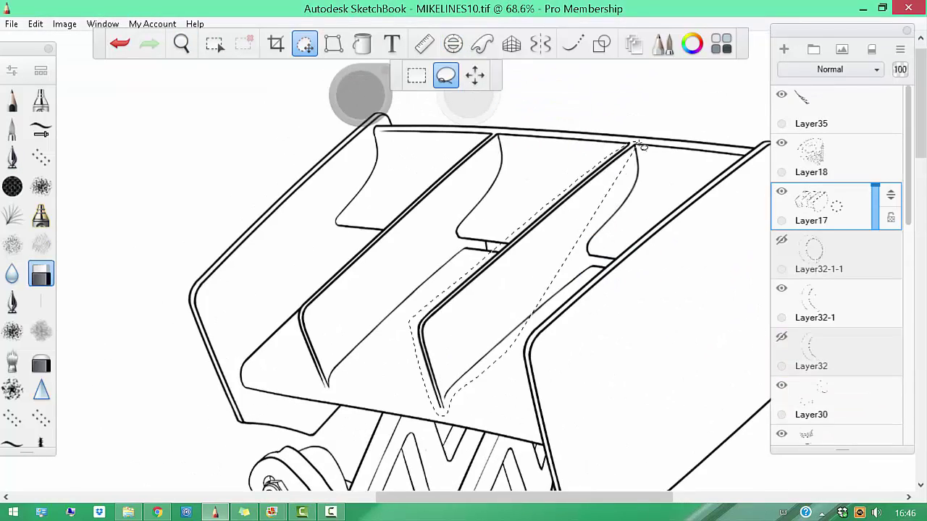
key("v")
left_click_drag(657, 163, 703, 166)
key("ctrl+c")
key("ctrl+v")
scroll(657, 384, "down", 3)
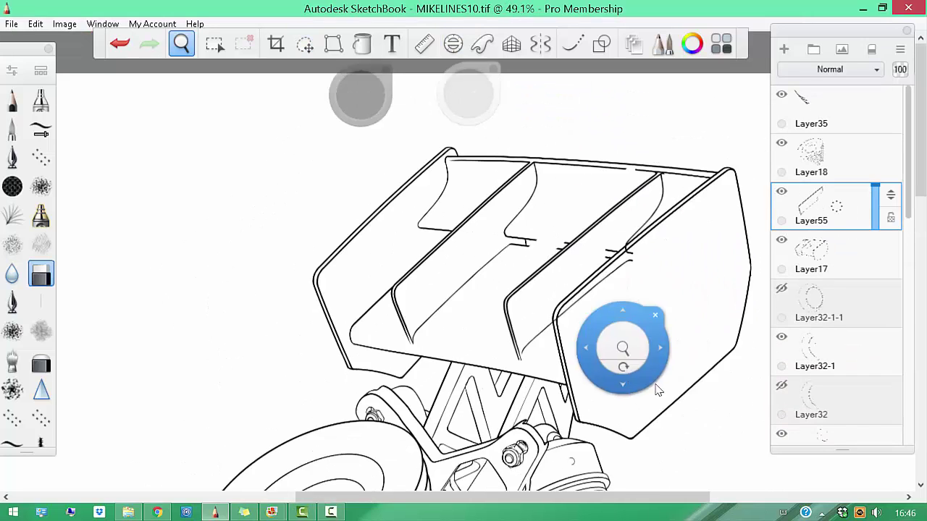
Try to lasso the far inner fin on Layer17, shift it the same way and place it on its own layer
left_click_drag(658, 384, 524, 248)
scroll(594, 265, "up", 5)
left_click(450, 77)
left_click_drag(453, 221, 599, 115)
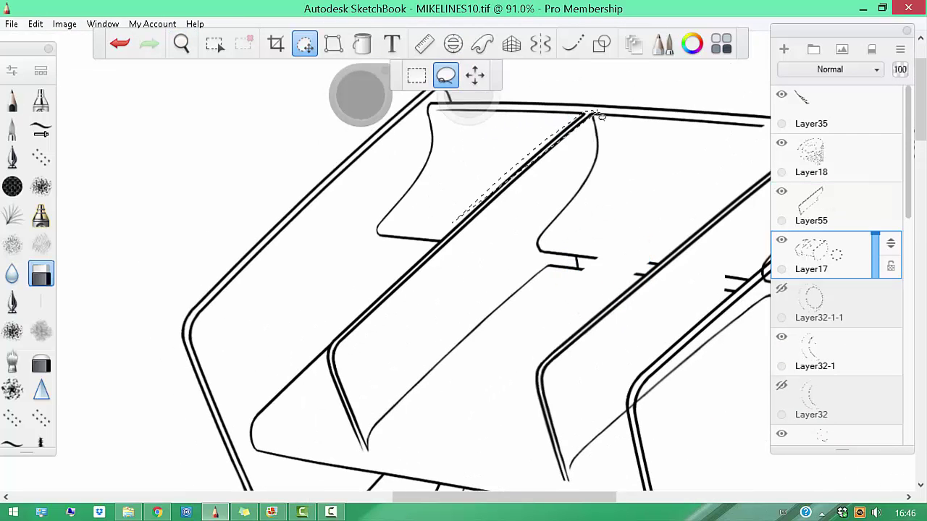
mouse_move(650, 294)
left_mouse_down()
mouse_move(685, 306)
mouse_move(668, 292)
left_mouse_up()
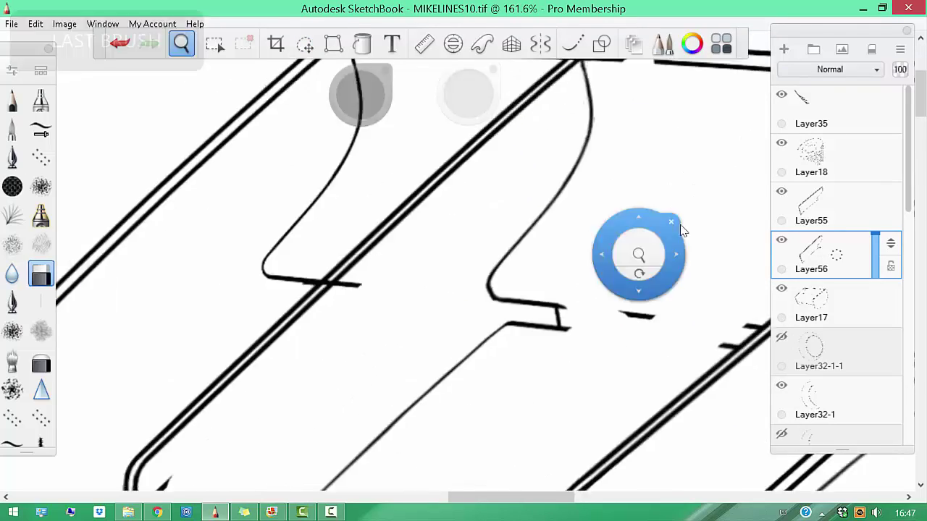
Try trimming the leftover brace line ends beside the moved fins on Layer17, and undo all the fin changes
left_click_drag(640, 254, 561, 292)
left_click(818, 300)
left_click(40, 273)
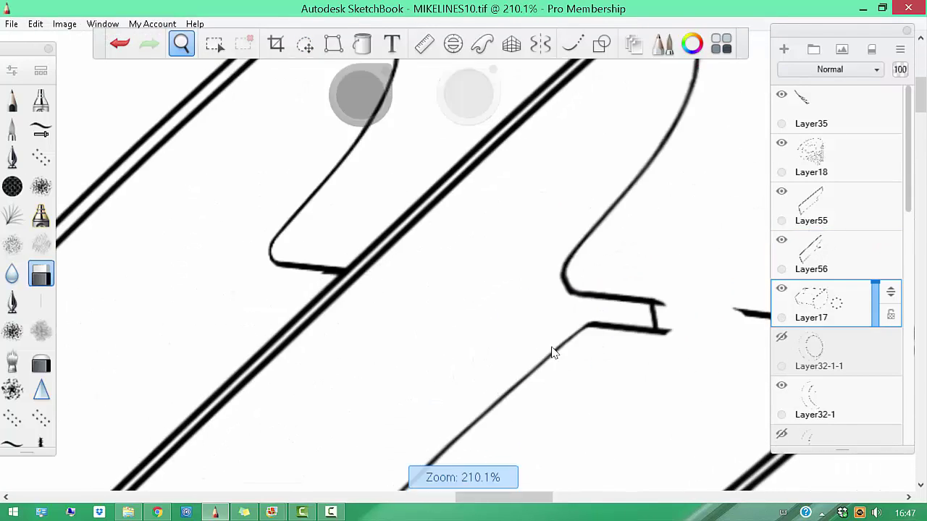
left_click_drag(360, 94, 360, 109)
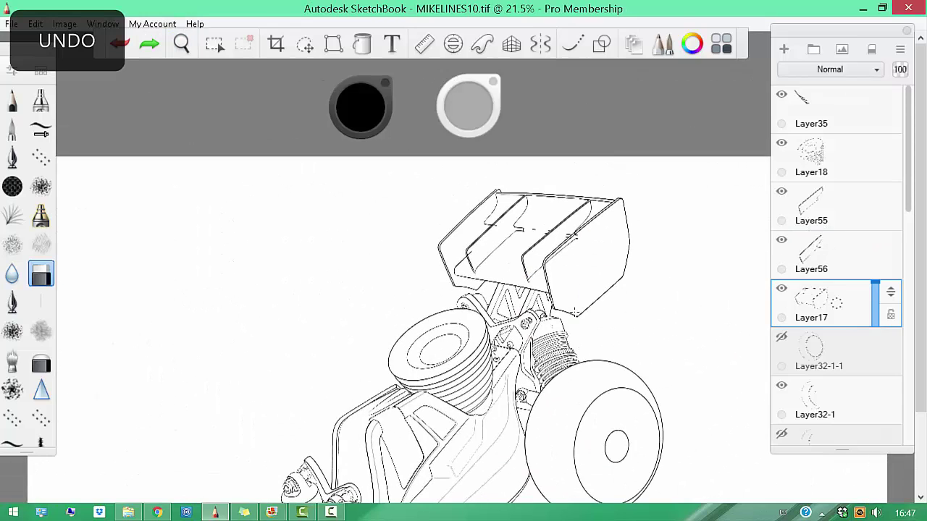
key("ctrl+z")
left_click_drag(360, 107, 360, 90)
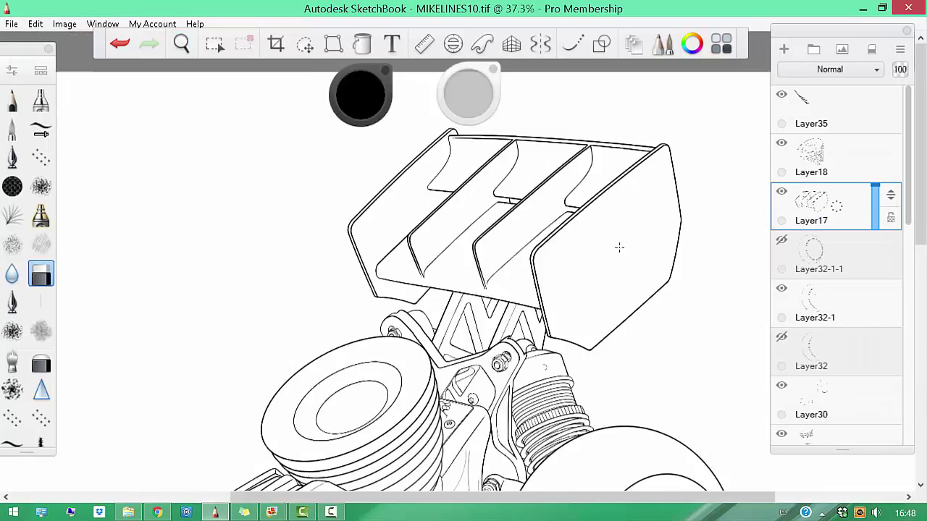
Draw a disc with a thin lower rim between the wing's inner fins on a new layer, using offset ellipses at about 35° rotated 22°
left_click(453, 43)
left_click(784, 49)
mouse_move(495, 219)
left_mouse_down()
mouse_move(584, 206)
mouse_move(534, 230)
mouse_move(562, 218)
left_mouse_up()
key("e")
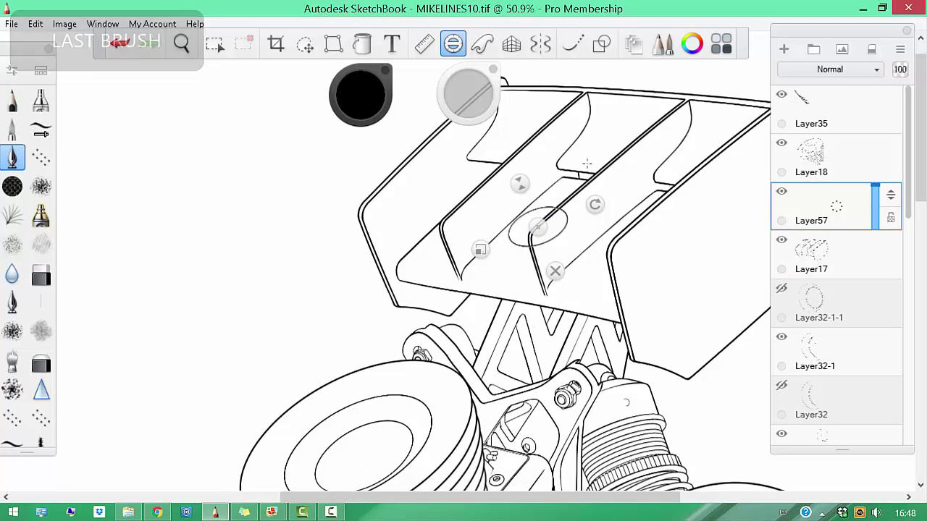
key("ctrl+z")
left_click_drag(521, 185, 536, 219)
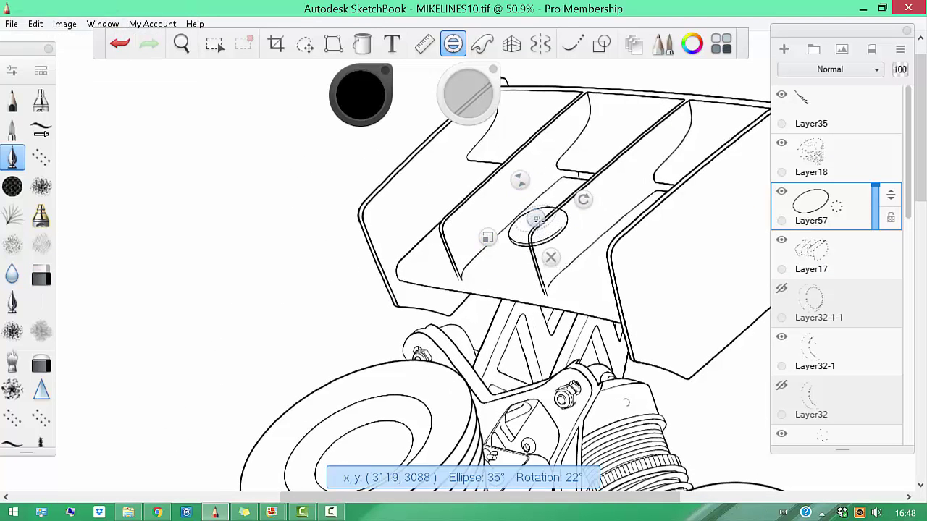
Draw a smaller ellipse near the disc's upper edge on another new layer
key("ctrl+shift+n")
key("ctrl+z")
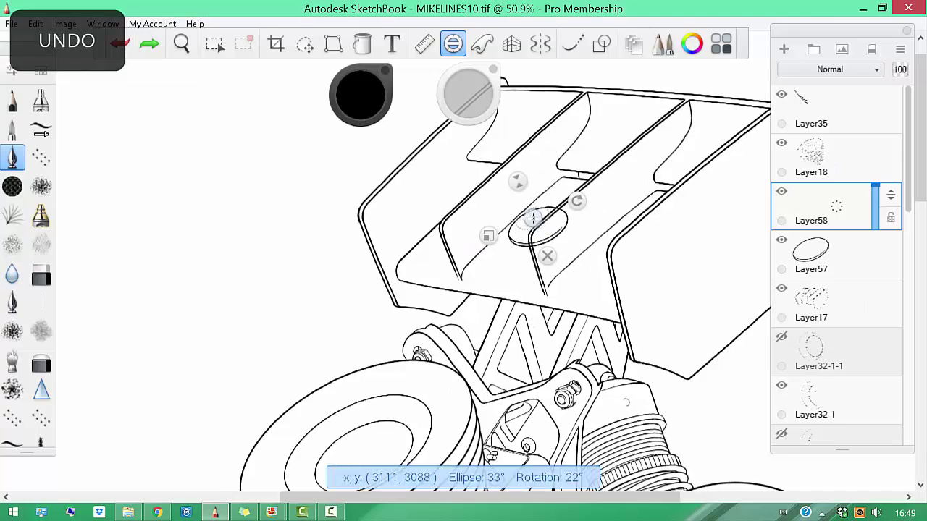
key("e")
scroll(467, 205, "up", 5)
key("e")
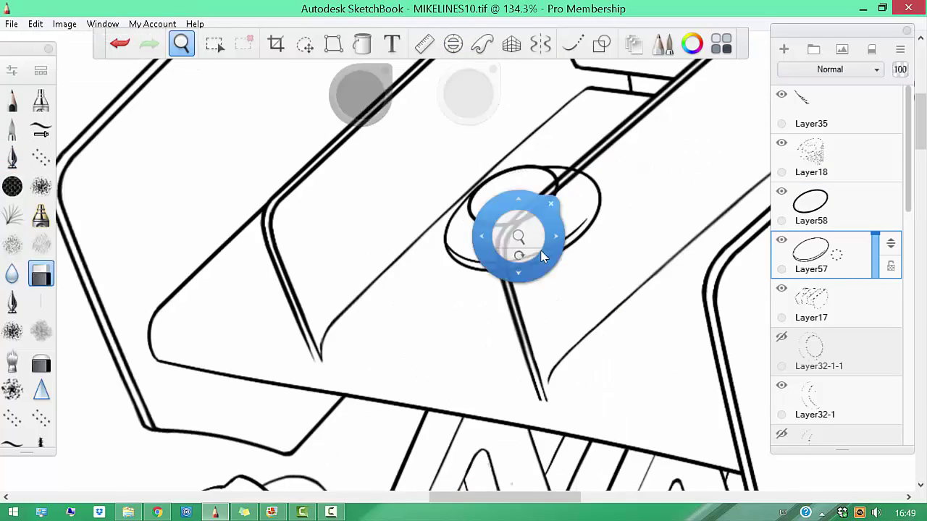
Erase the overlapping ellipse segments on Layer57 and the Layer17 wing lines that run through the disc
scroll(517, 239, "up", 3)
key("e")
key("e")
scroll(456, 263, "down", 8)
scroll(614, 338, "down", 2)
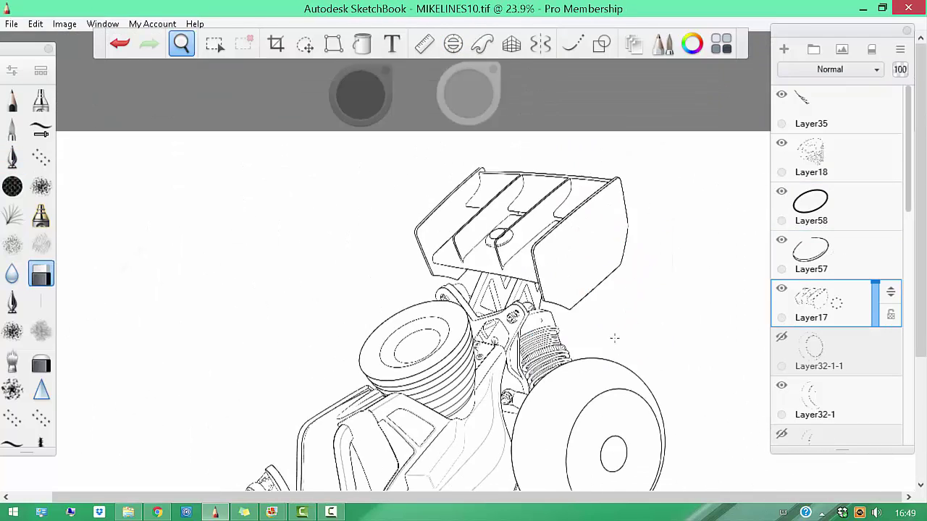
scroll(602, 306, "down", 1)
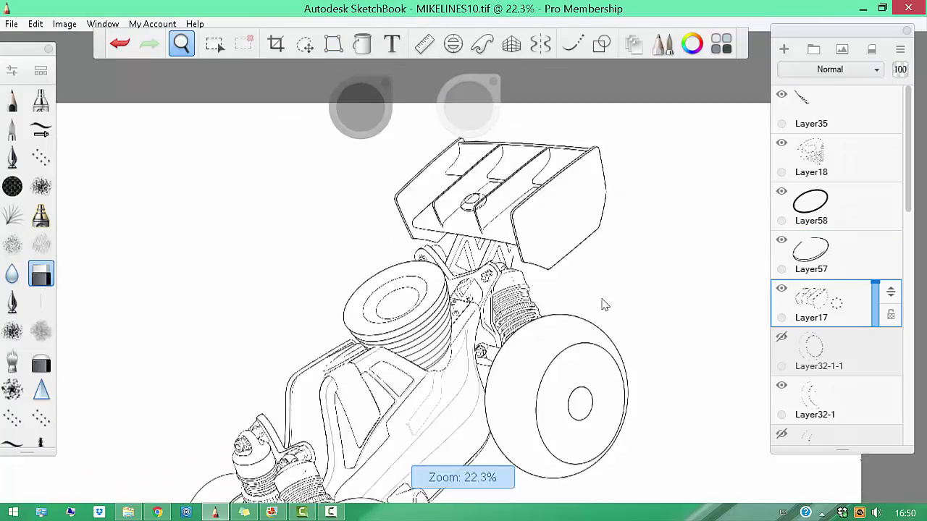
Clean up the wing mount's outer strut lines beneath the near endplate on Layer24
scroll(577, 326, "up", 4)
scroll(911, 319, "down", 5)
key("space")
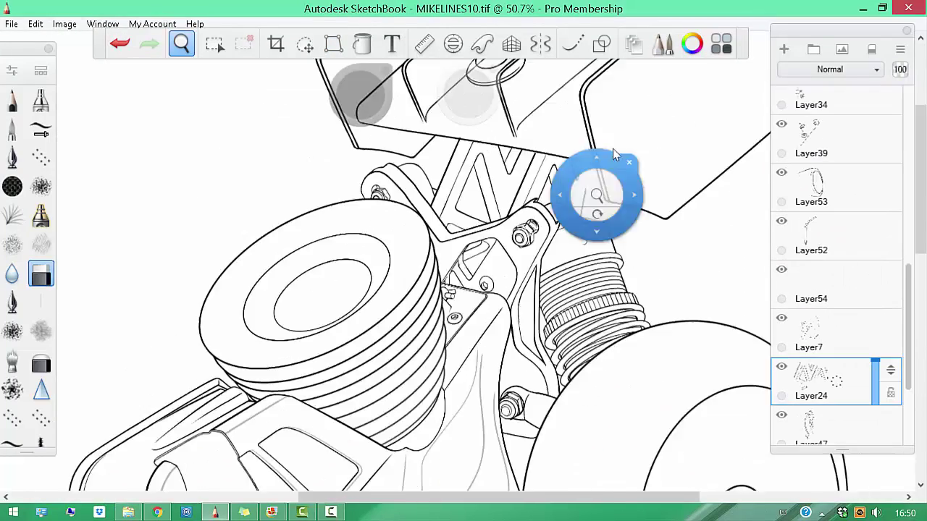
key("b")
mouse_move(590, 196)
left_mouse_down()
mouse_move(586, 297)
mouse_move(553, 248)
left_mouse_up()
key("b")
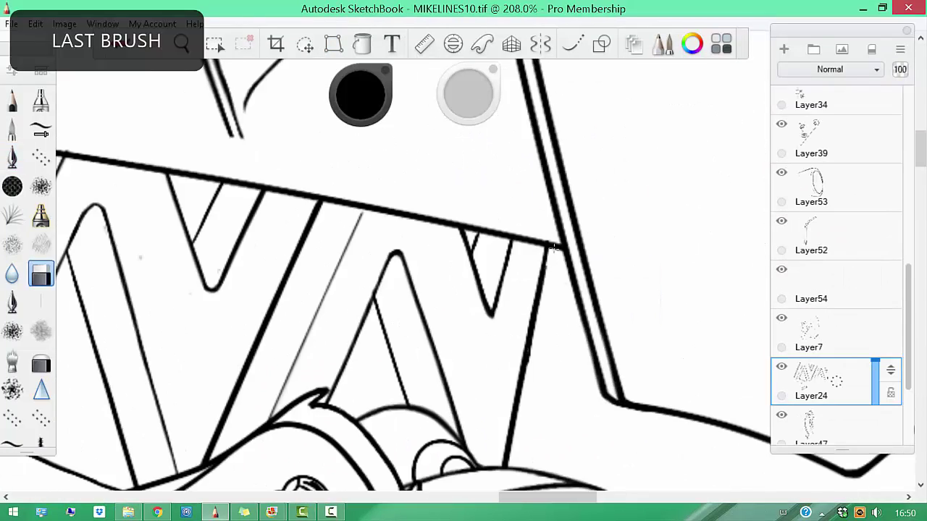
scroll(540, 324, "down", 8)
scroll(840, 217, "up", 5)
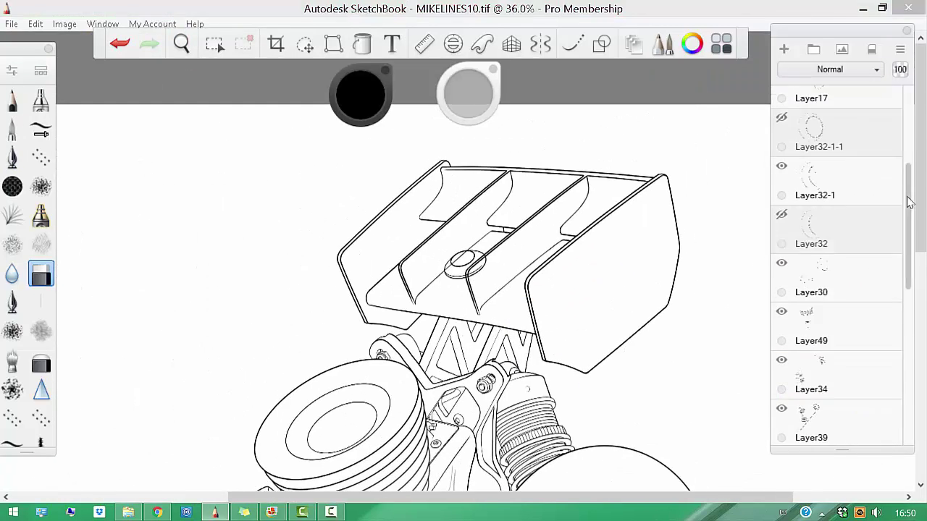
Merge the smaller ellipse's layer into the disc outline on Layer57
left_click(833, 134)
key("ctrl+e")
key("ctrl+t")
scroll(486, 281, "up", 3)
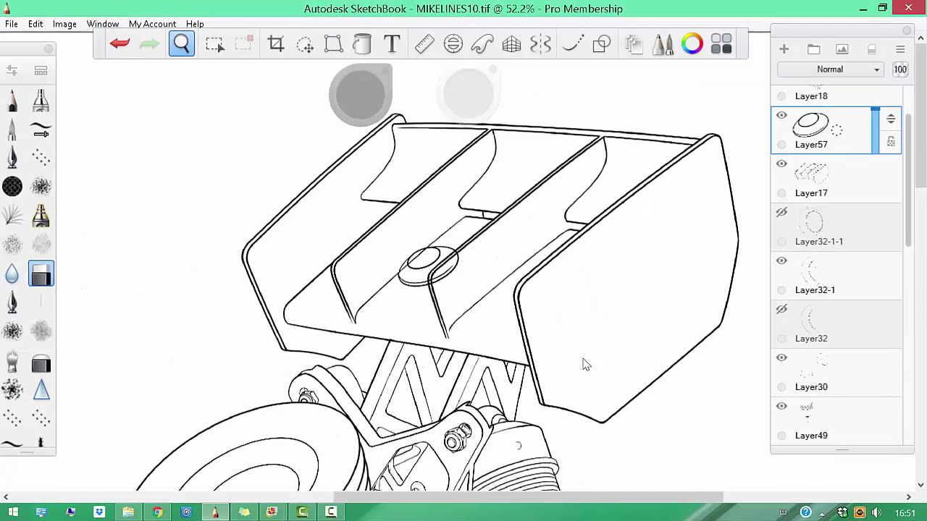
Duplicate the finished disc and move the copy to the wing deck between the near inner fin and the near endplate
key("ctrl+d")
left_click_drag(558, 279, 579, 360)
key("Return")
scroll(561, 259, "down", 2)
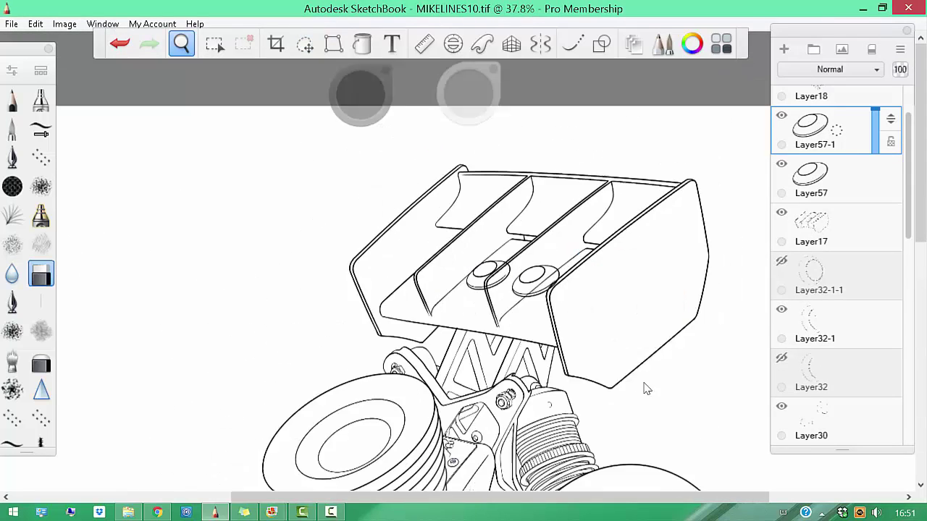
scroll(639, 320, "up", 1)
scroll(601, 342, "down", 1)
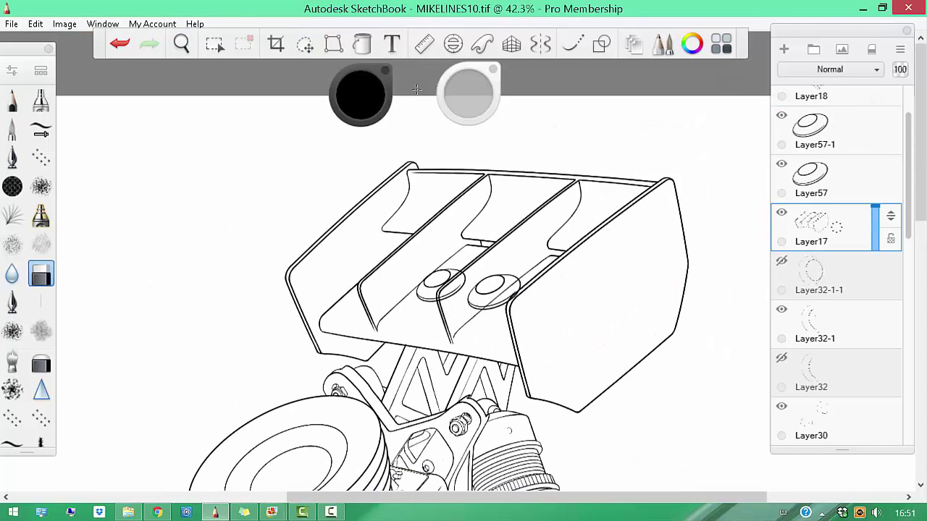
Lasso the near inner fin on Layer17 and shift it toward the near endplate so it stands between the two discs
key("ctrl+t")
left_click(475, 77)
left_click(446, 76)
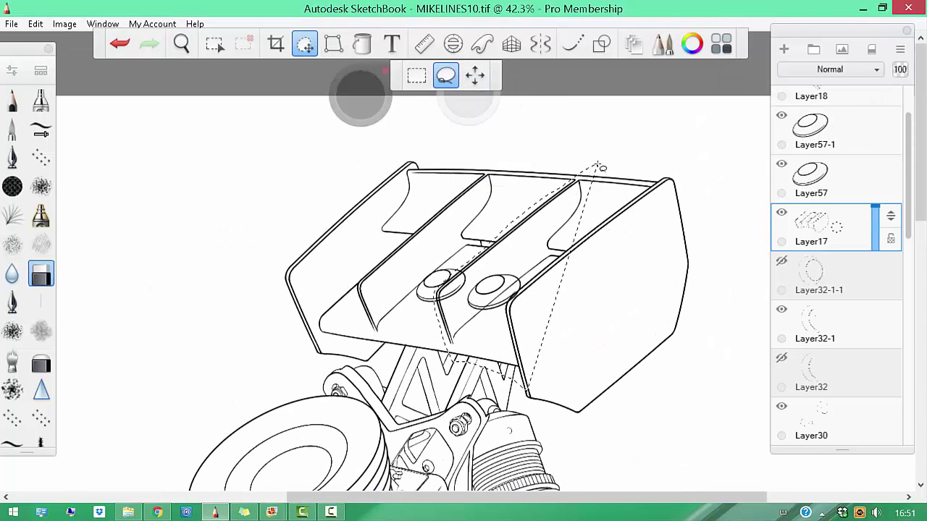
left_click_drag(708, 332, 724, 348)
Close the gap in the wing's front deck edge and extend the cross-brace lines to the moved fin on Layer17
scroll(510, 269, "up", 5)
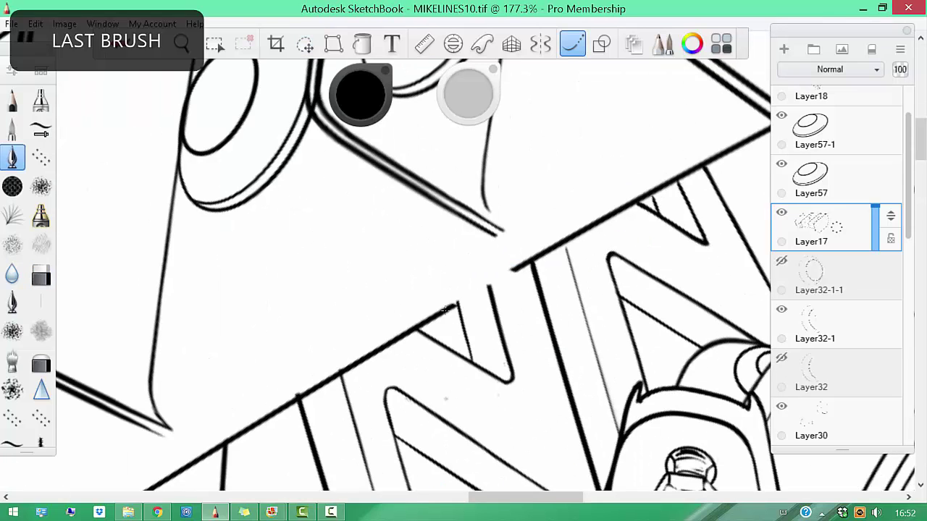
key("ctrl+z")
left_click_drag(536, 257, 367, 332)
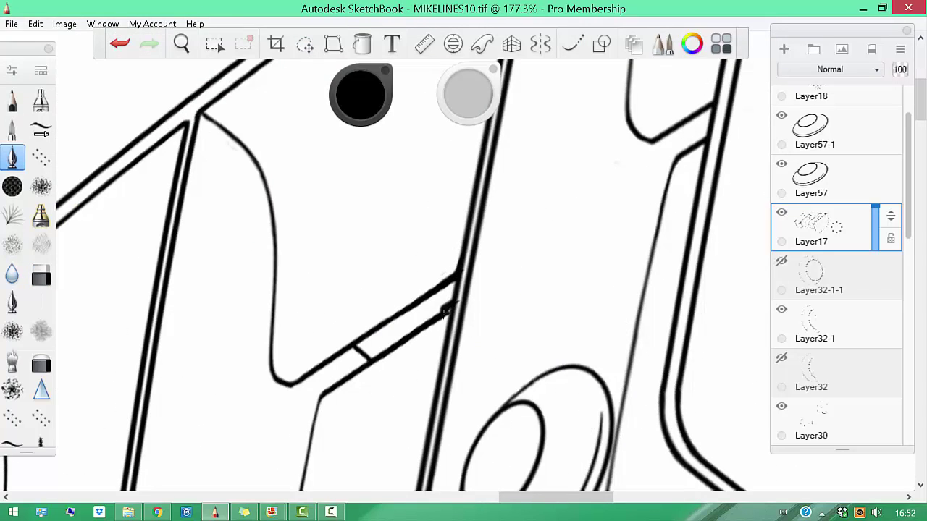
Bridge the gap in the wing's top edge between the inner fins with two ruler-guided lines at 16°, and tidy the fin corner
mouse_move(466, 290)
left_mouse_down()
mouse_move(555, 285)
mouse_move(482, 107)
left_mouse_up()
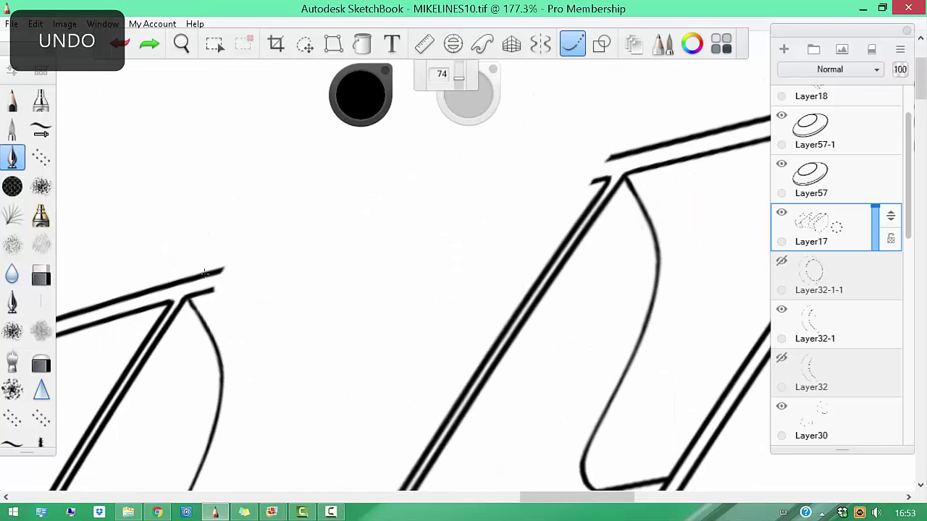
key("ctrl+z")
key("r")
left_click_drag(216, 301, 623, 181)
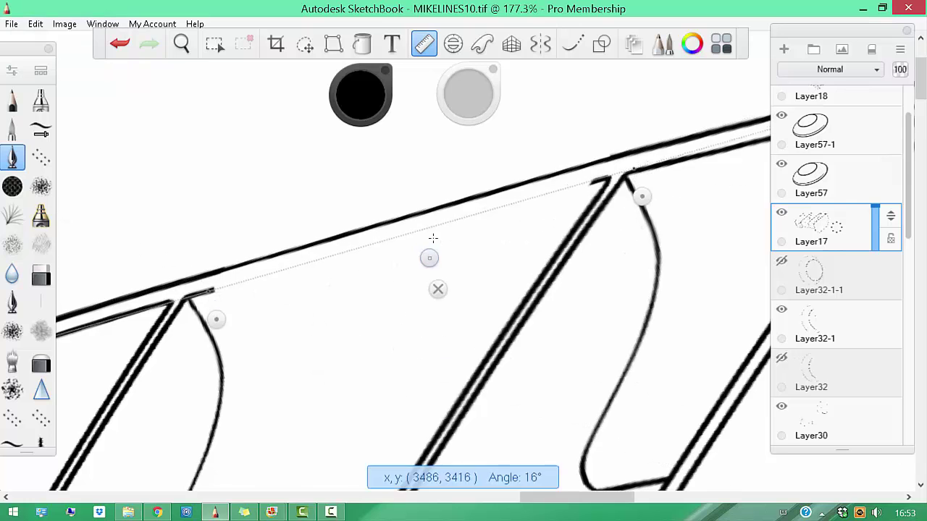
key("b")
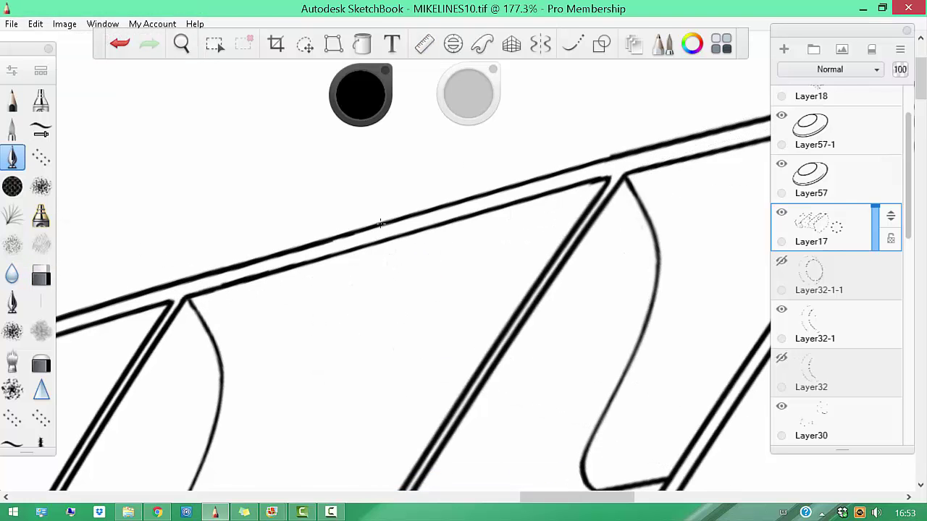
key("b")
left_click_drag(273, 258, 189, 320)
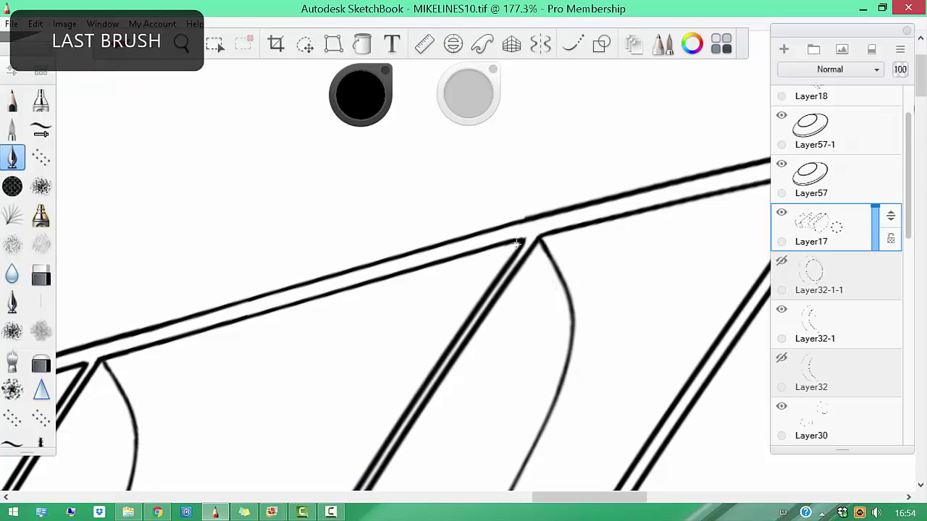
key("b")
scroll(524, 220, "down", 5)
scroll(558, 65, "up", 5)
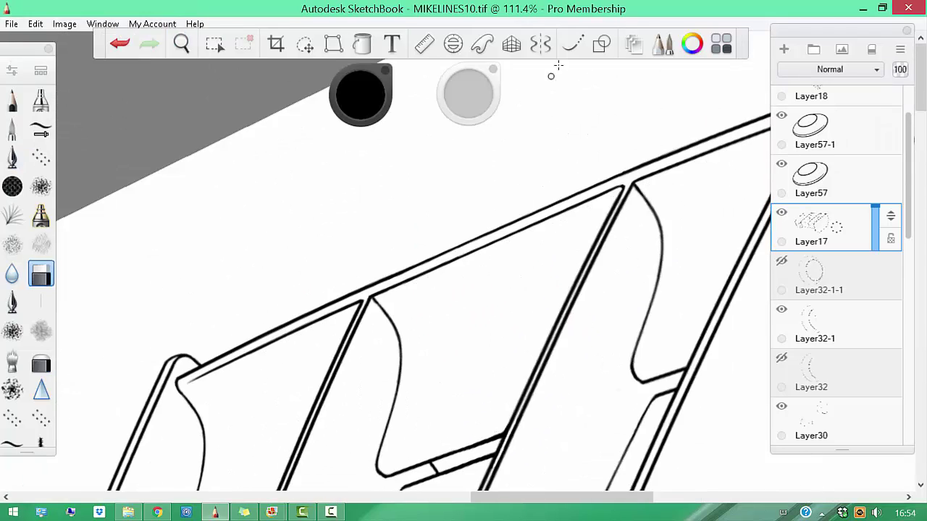
Erase the patched top edge of the wing and redraw its upper line in one stroke on a new layer with Steady Stroke at 126
left_click_drag(382, 272, 623, 181)
key("b")
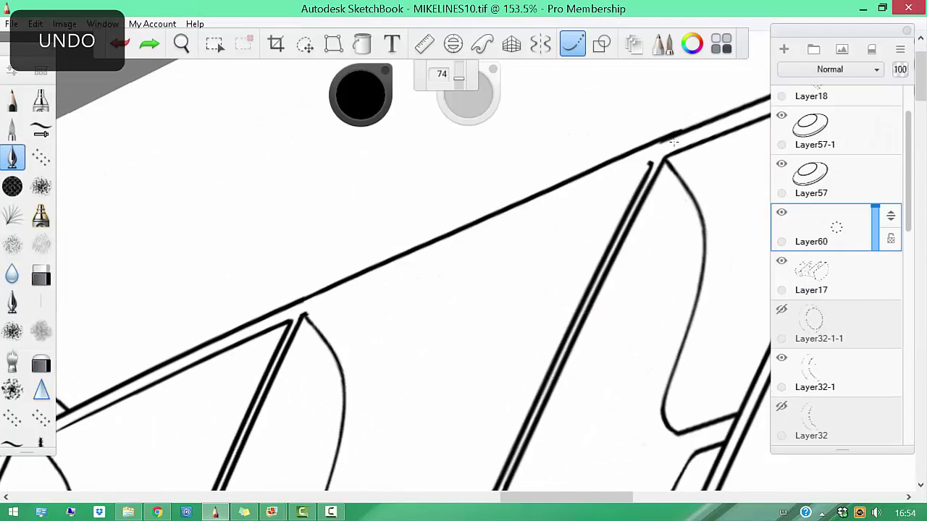
left_click_drag(280, 308, 579, 175)
scroll(579, 175, "down", 5)
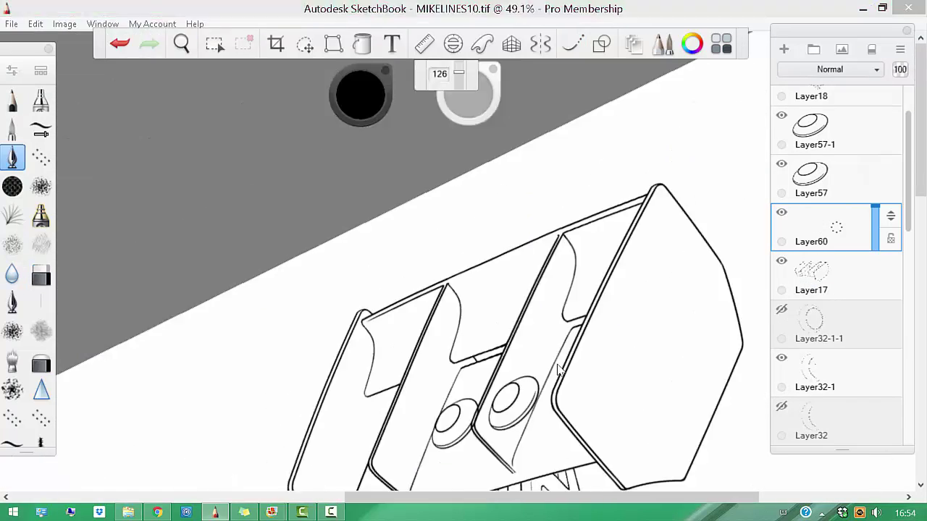
scroll(507, 253, "up", 3)
key("ctrl+z")
key("e")
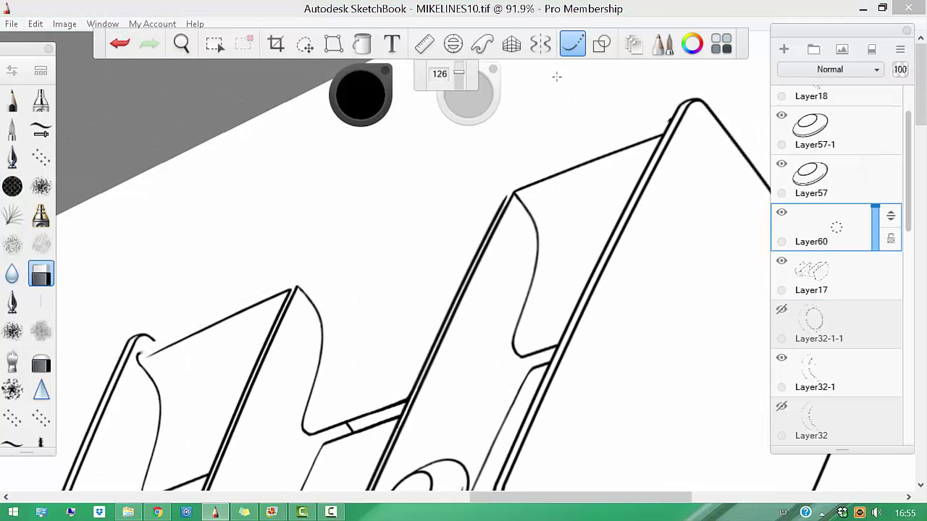
left_click_drag(594, 153, 142, 353)
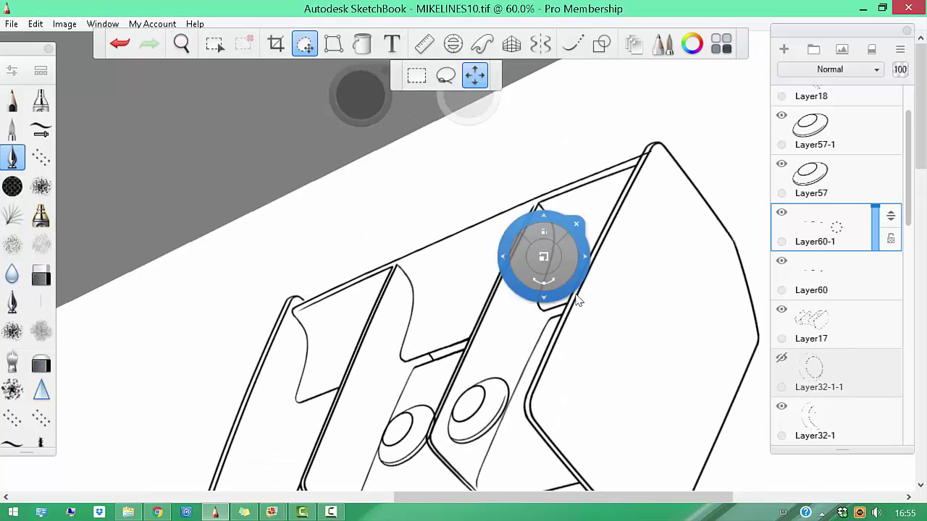
Duplicate the new top edge line, offset the copy as the edge's lower line, and merge both into Layer17
left_click_drag(529, 248, 583, 235)
left_click(581, 232)
scroll(435, 267, "up", 4)
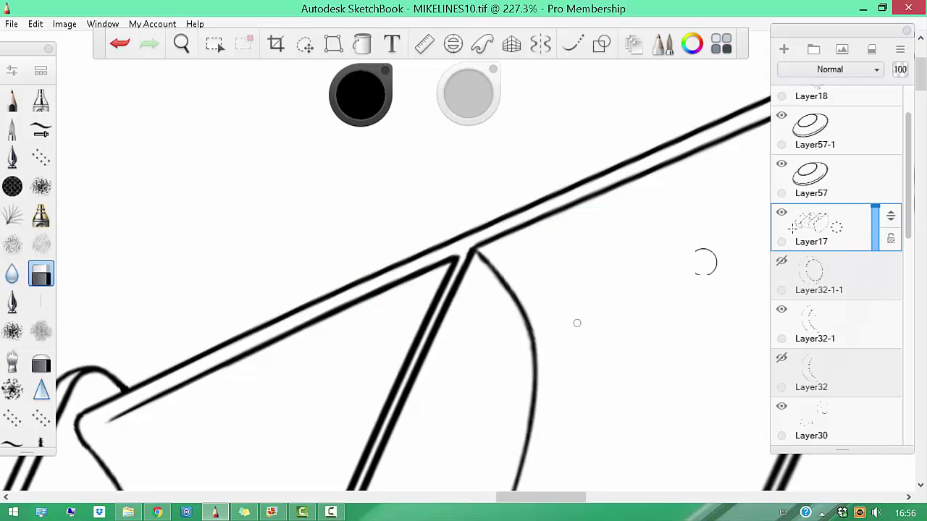
Clean up the corner where the far inner fin meets the wing's top edge lines on Layer17
scroll(471, 246, "up", 2)
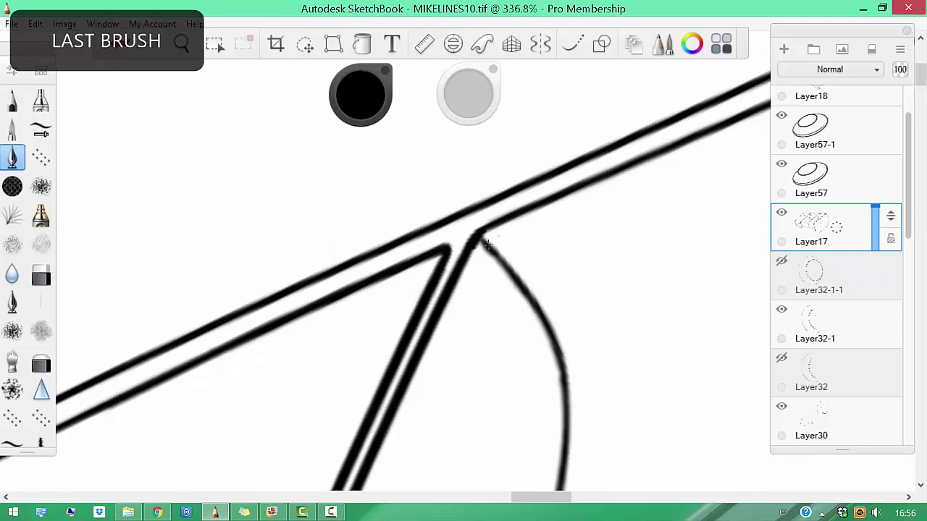
mouse_move(577, 323)
left_mouse_down()
mouse_move(488, 264)
mouse_move(451, 382)
left_mouse_up()
scroll(468, 379, "down", 1)
scroll(450, 382, "down", 10)
scroll(472, 368, "up", 3)
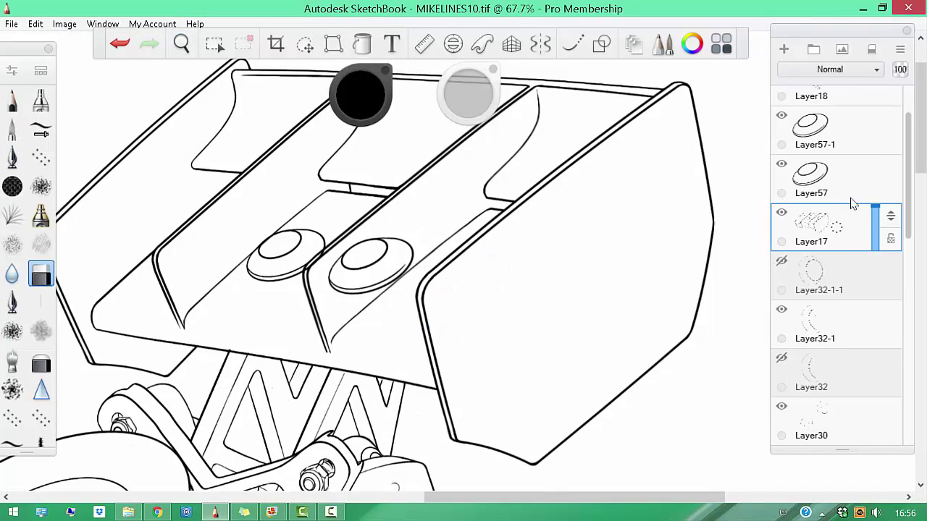
Reduce the wing's two mounting discs to a single one on Layer57, and thin its rim and raised-ring lines with the eraser
key("ctrl+e")
scroll(398, 262, "up", 3)
scroll(449, 196, "up", 2)
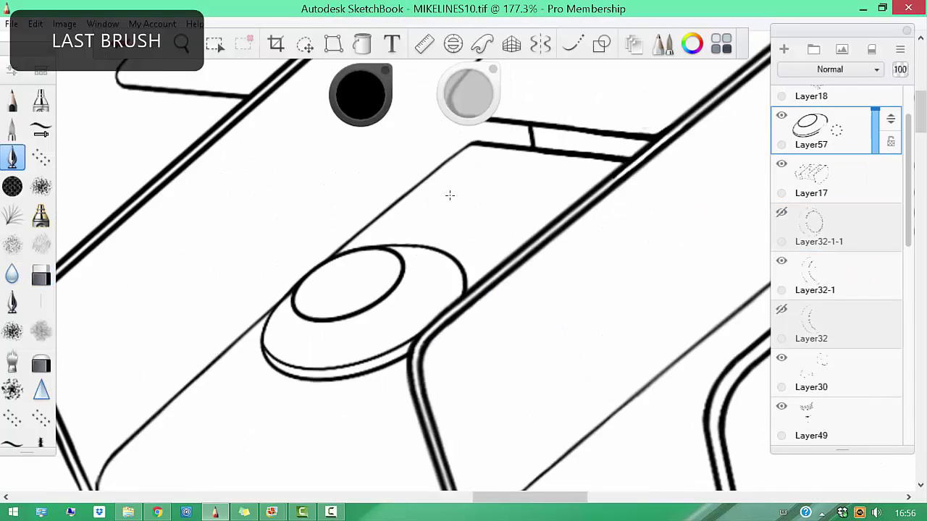
key("e")
left_click_drag(354, 281, 548, 233)
scroll(420, 262, "up", 2)
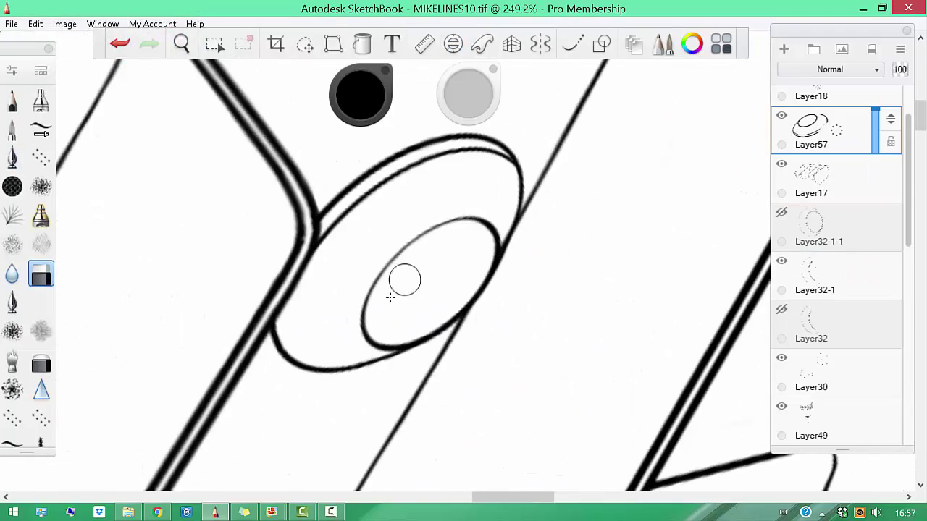
scroll(391, 297, "down", 5)
scroll(507, 168, "up", 5)
scroll(427, 213, "up", 1)
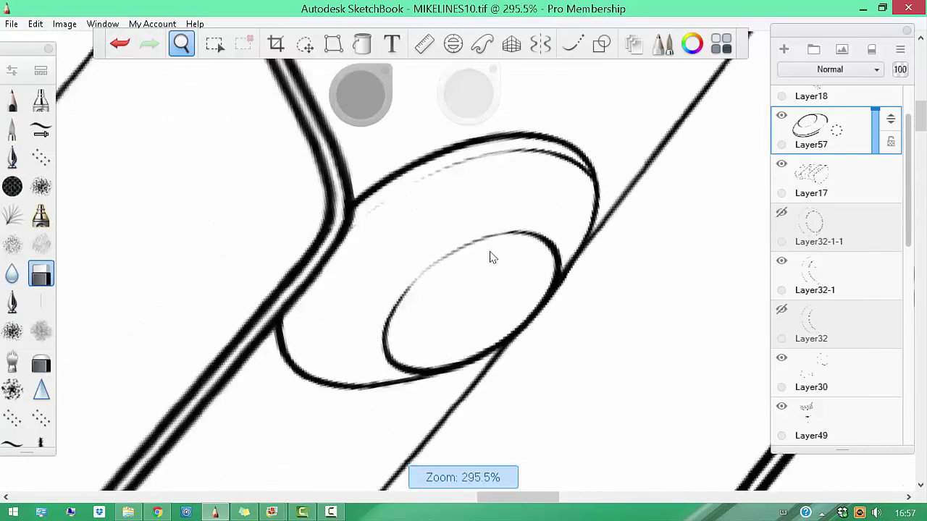
scroll(490, 257, "down", 5)
Draw a smaller guided ellipse inside the disc's raised ring and a domed knob outline rising from it
key("e")
key("e")
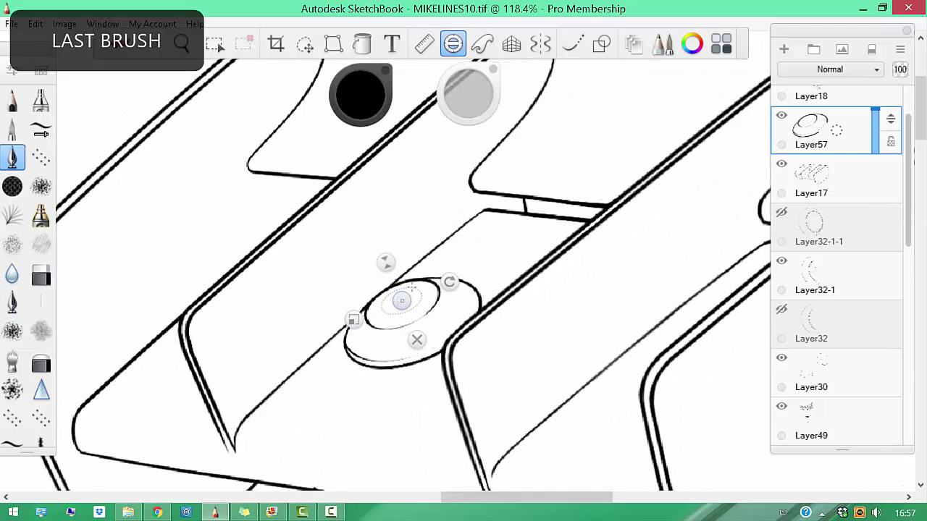
key("ctrl+z")
mouse_move(449, 277)
left_mouse_down()
mouse_move(399, 292)
mouse_move(420, 284)
left_mouse_up()
scroll(398, 290, "up", 3)
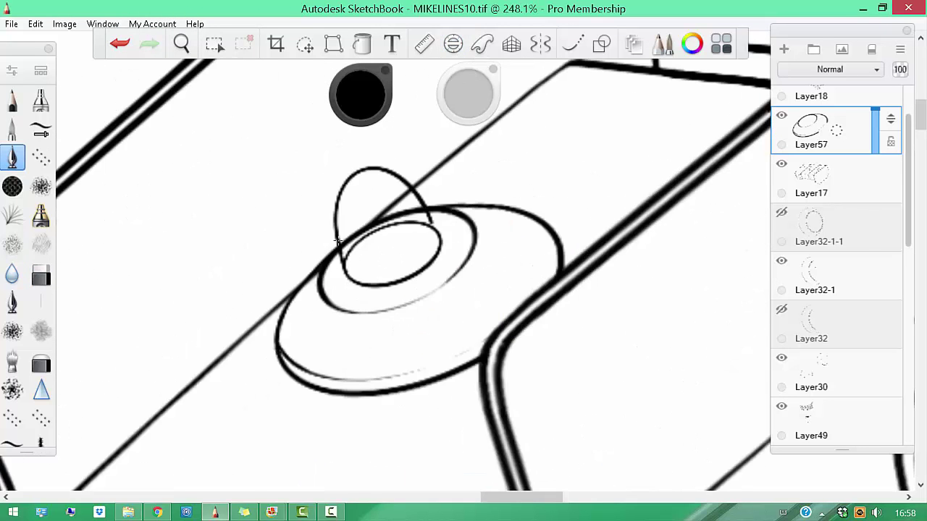
scroll(524, 356, "down", 3)
scroll(352, 244, "up", 3)
Erase the construction curve inside the domed knob and the wing's crease line that runs behind it on Layer17
key("e")
left_click_drag(352, 243, 442, 331)
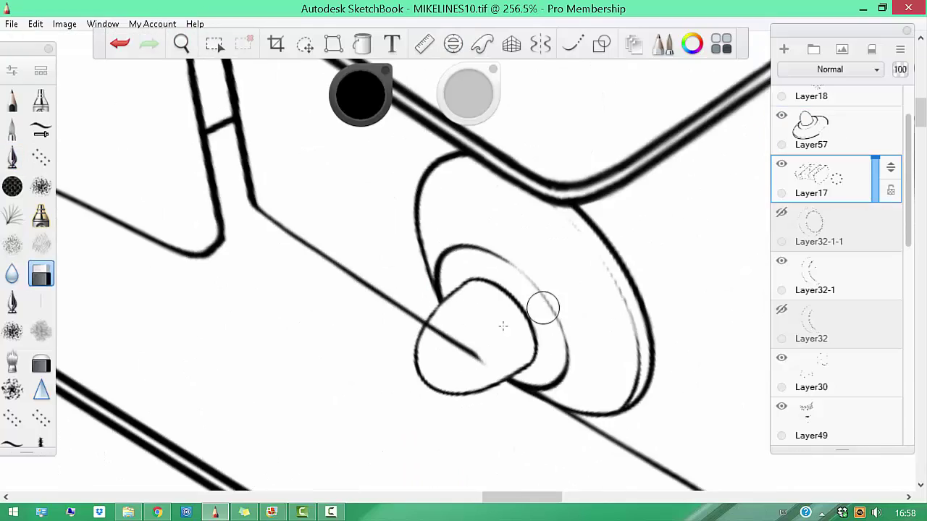
scroll(543, 318, "down", 8)
scroll(627, 413, "up", 3)
key("v")
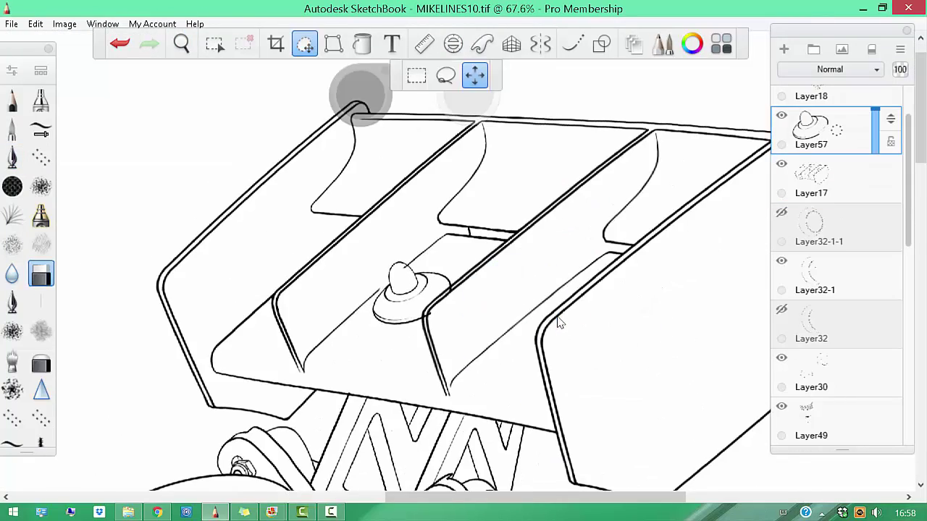
key("e")
scroll(521, 300, "up", 3)
scroll(507, 275, "down", 4)
scroll(461, 221, "up", 3)
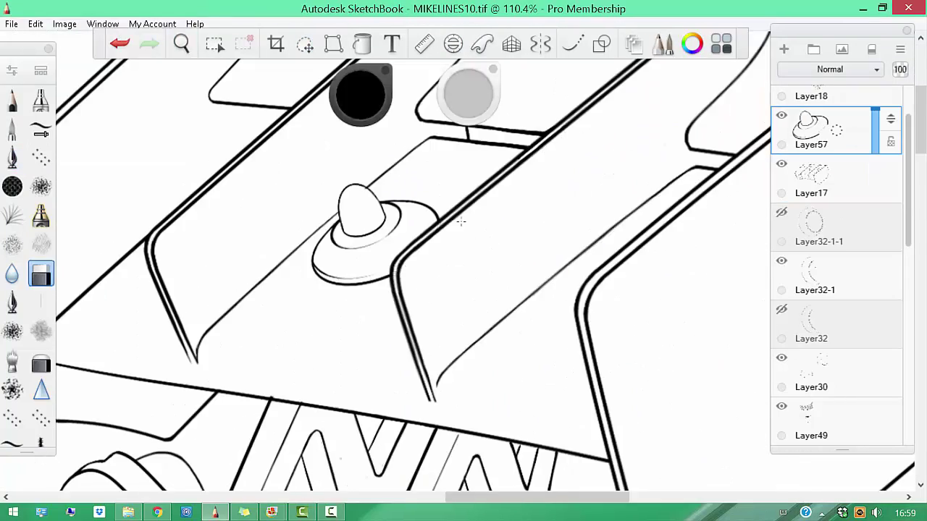
Rough out a looped clip beside the domed knob and a pin crossing it on a new layer
scroll(461, 222, "down", 3)
key("ctrl+shift+n")
key("e")
left_click_drag(397, 293, 458, 294)
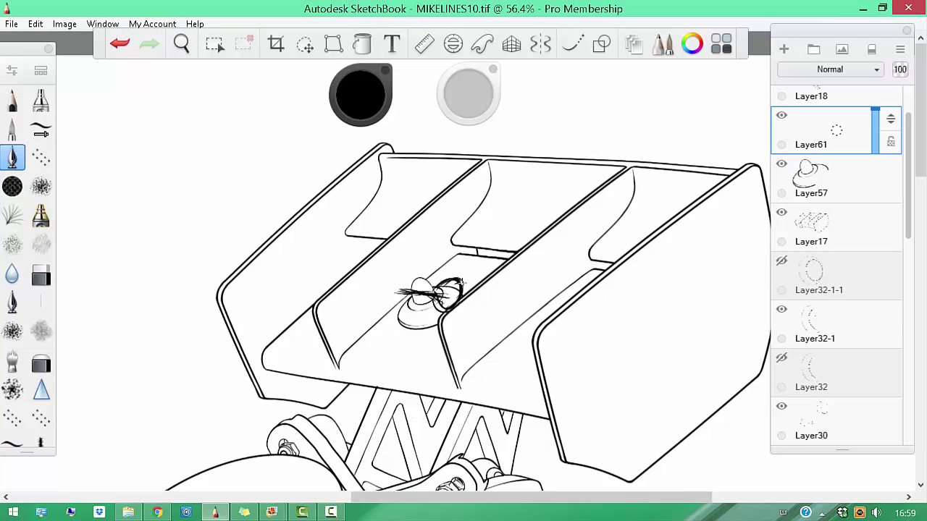
Ink the clip's rounded inner end and the first loop contours on another new layer over the faded rough sketch
scroll(463, 301, "up", 2)
key("ctrl+shift+n")
scroll(464, 300, "up", 4)
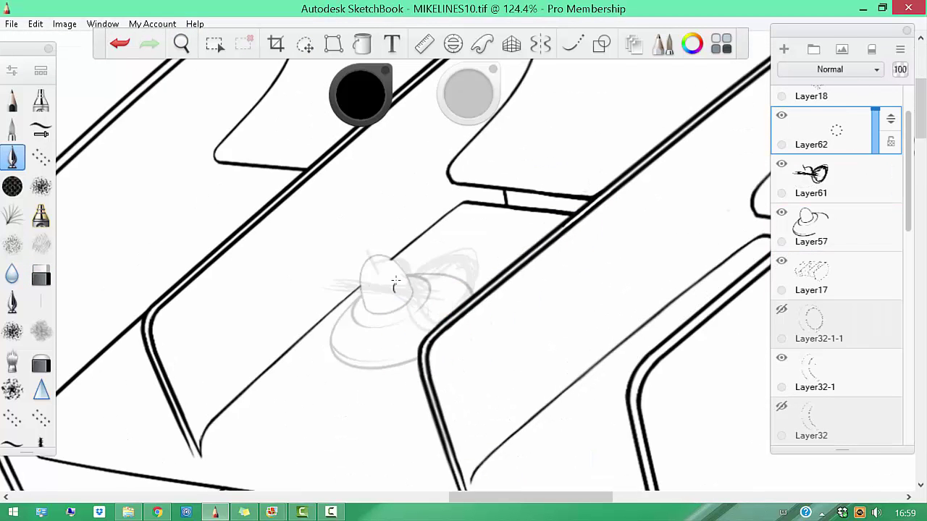
key("e")
mouse_move(399, 277)
left_mouse_down()
mouse_move(426, 302)
mouse_move(396, 286)
left_mouse_up()
key("e")
left_click_drag(463, 323, 459, 248)
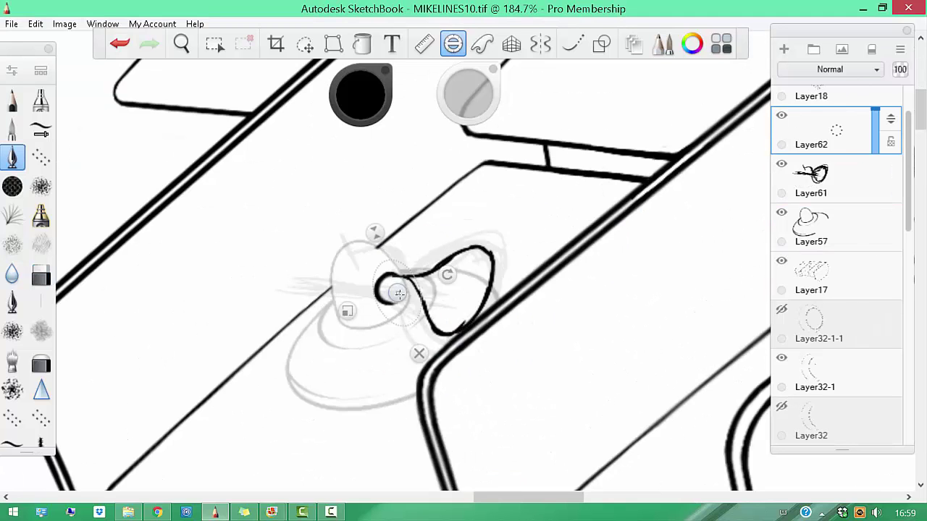
Redraw the clip's loop as nested inner and outer elliptical contours on Layer62 and blend them into its rounded inner end
left_click_drag(399, 293, 454, 293)
key("ctrl+z")
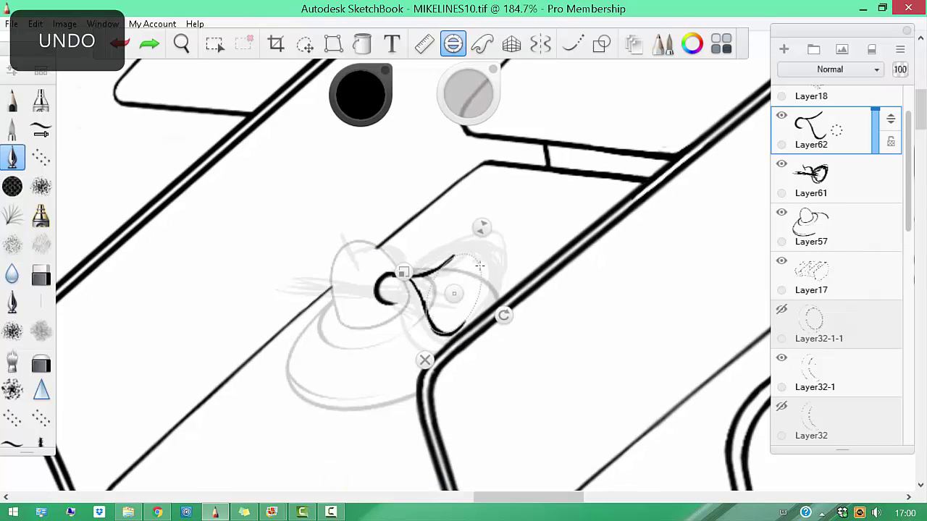
left_click(453, 44)
left_click_drag(413, 314, 409, 307)
scroll(410, 307, "up", 3)
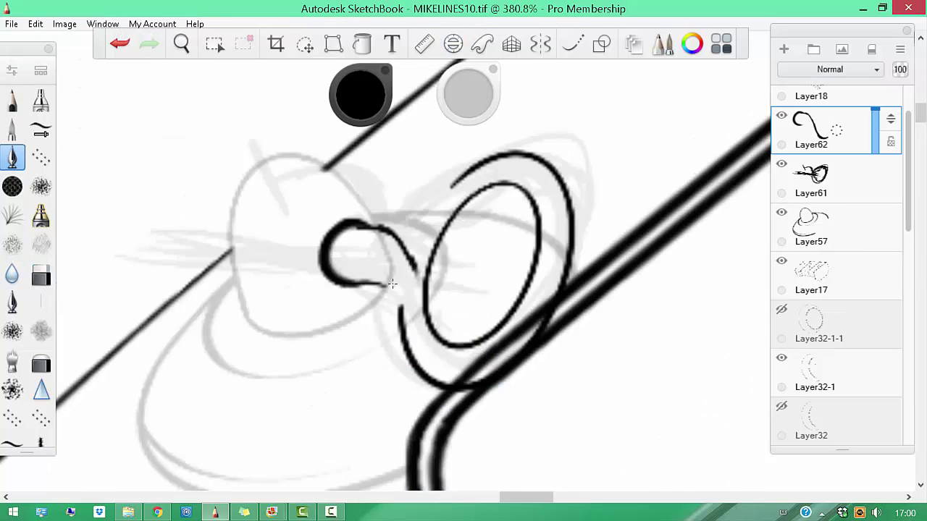
scroll(420, 273, "up", 3)
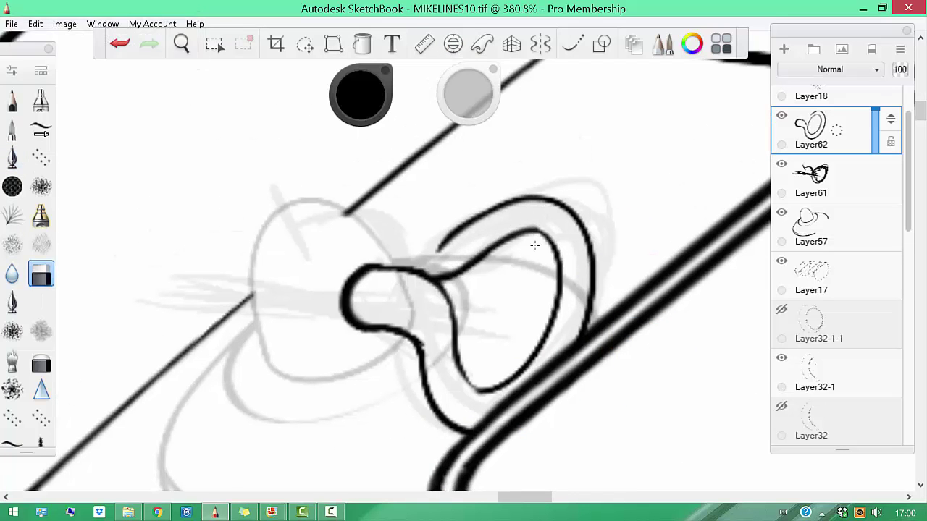
scroll(478, 290, "up", 1)
key("b")
scroll(402, 360, "up", 2)
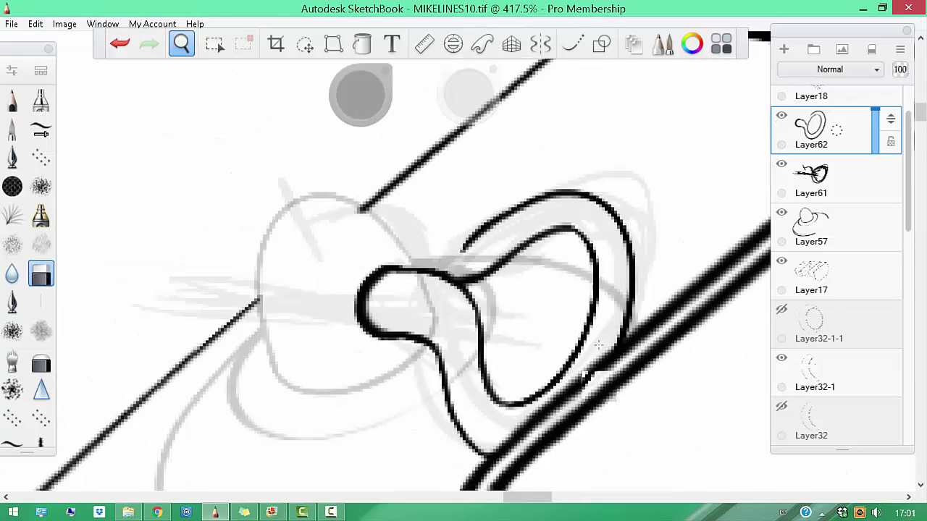
Draw the upper neck line joining the clip's loop to the domed knob and thin the heavy loop contour
left_click_drag(393, 229, 466, 261)
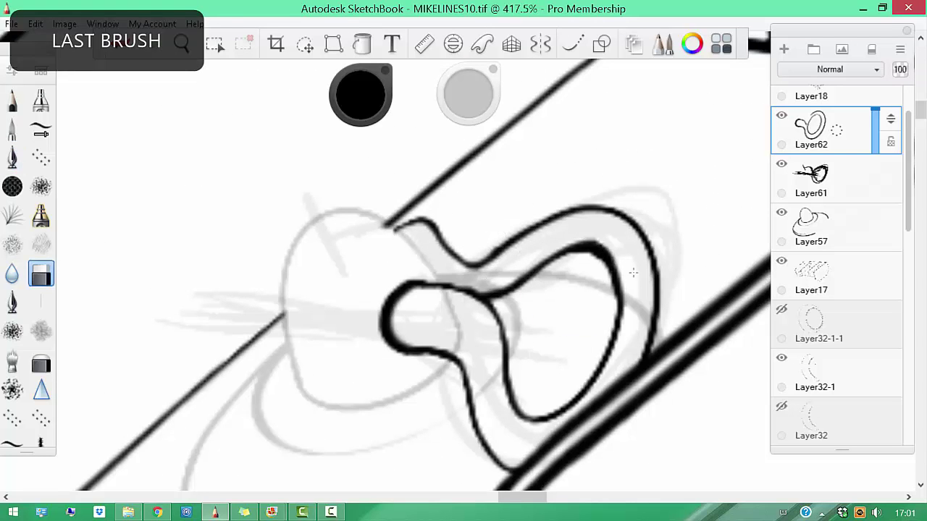
scroll(479, 311, "down", 2)
key("b")
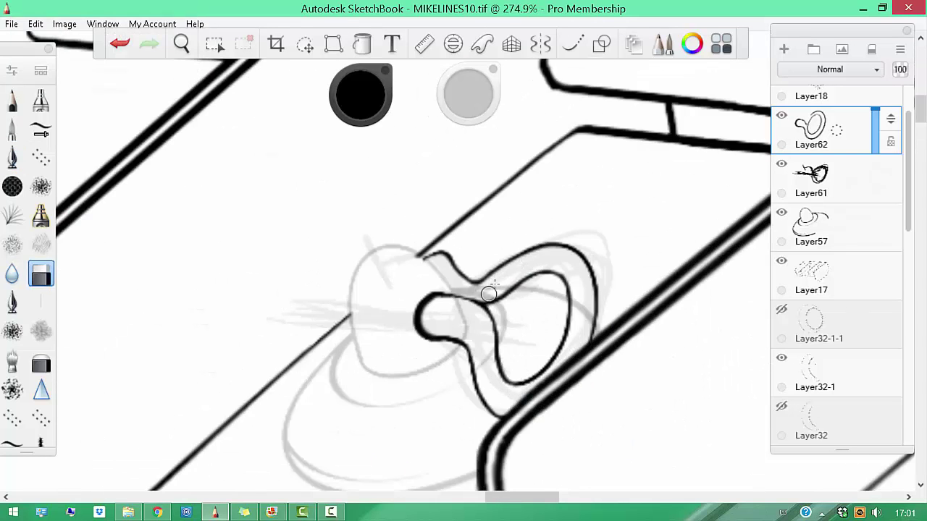
Ink the round-ended pin and small stub behind the domed knob, discard the rough sketch layer and erase the hidden lines
key("b")
scroll(489, 293, "up", 3)
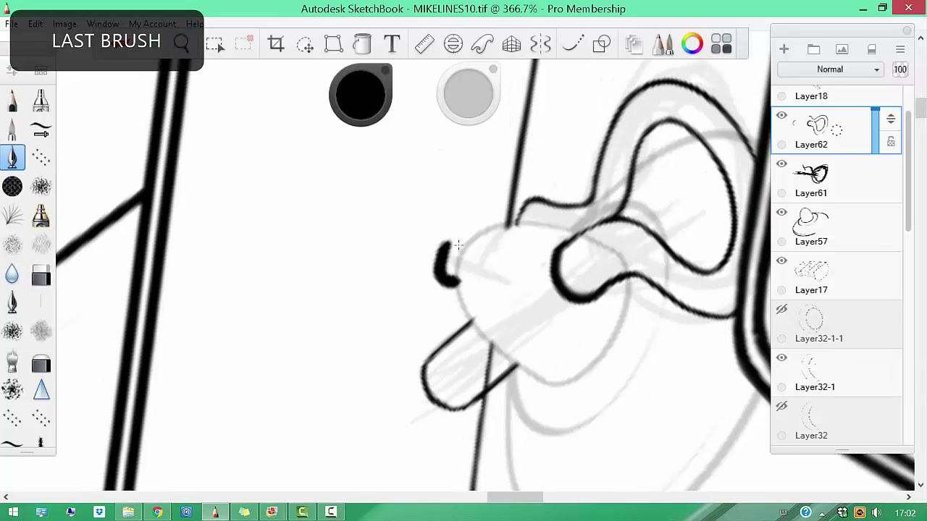
key("space")
scroll(619, 431, "down", 4)
scroll(619, 431, "up", 3)
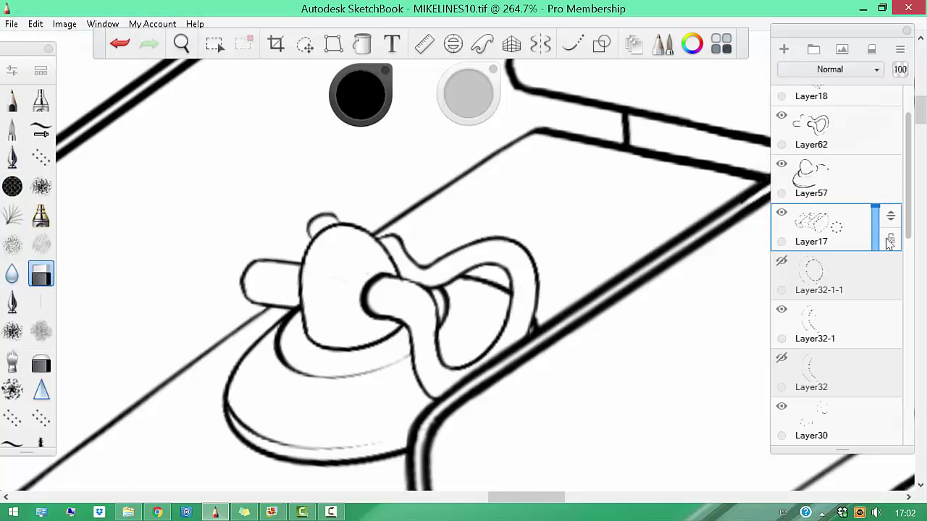
scroll(391, 284, "down", 1)
key("space")
scroll(524, 300, "down", 5)
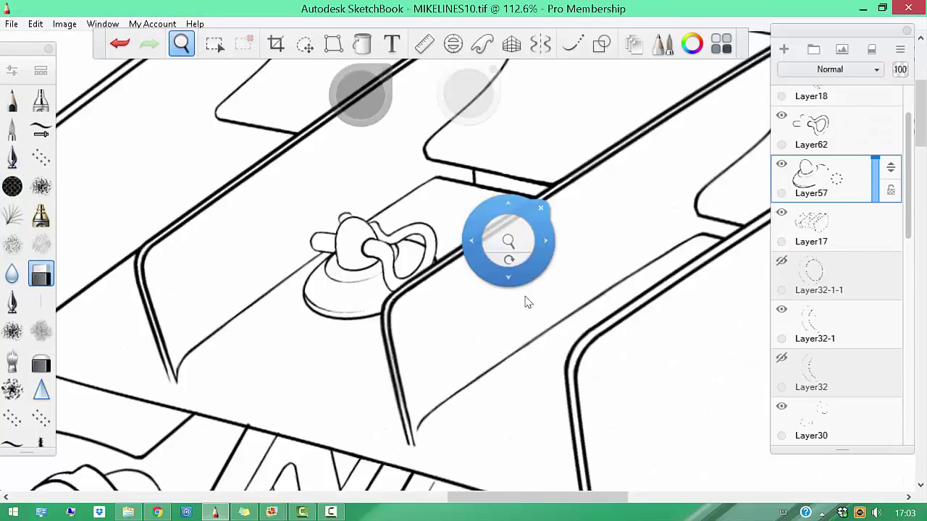
scroll(355, 254, "up", 5)
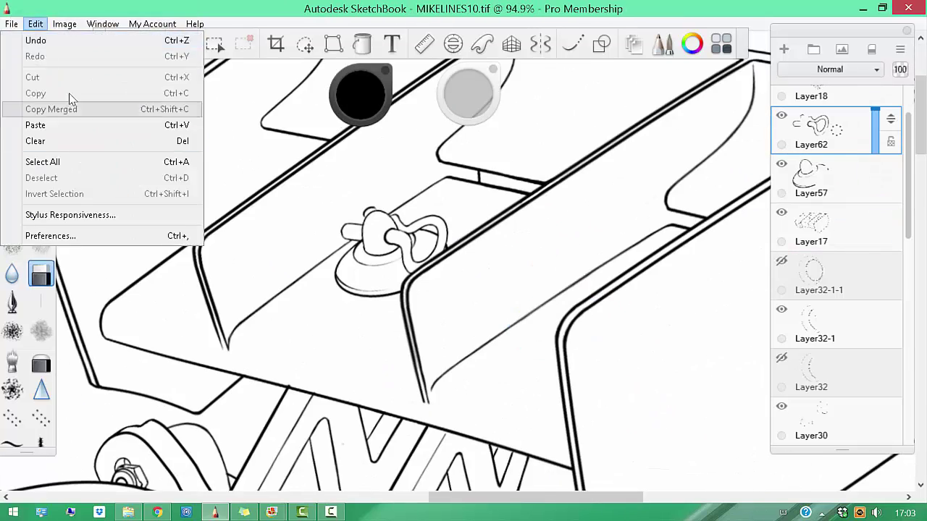
Save the drawing as a new TIFF file named MIKELINES11
key("ctrl+shift+s")
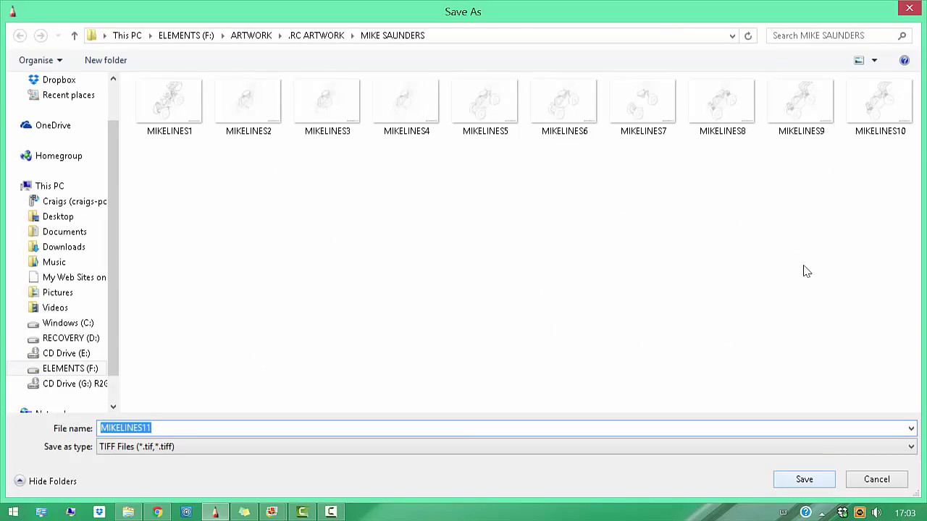
key("Return")
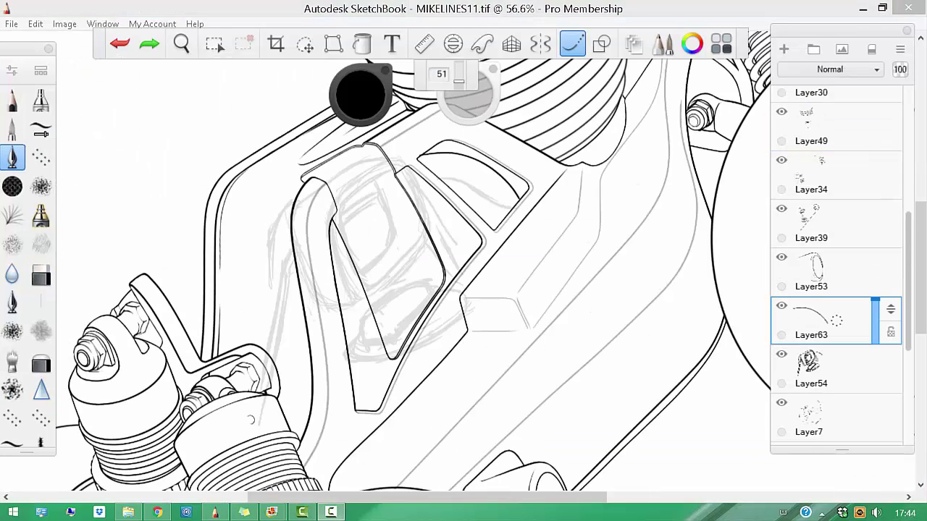
scroll(383, 139, "up", 3)
left_click_drag(380, 177, 296, 232)
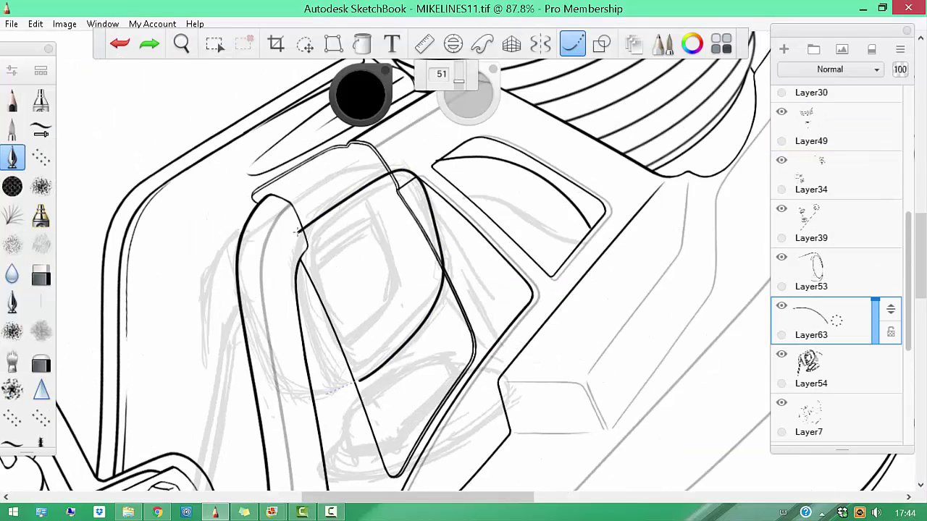
scroll(559, 387, "down", 5)
scroll(507, 309, "up", 4)
key("ctrl+z")
Draw a four-sided outline with straight lines over the body opening's sketch on a new layer and round its upper outer corner
key("ctrl+shift+n")
key("space")
scroll(508, 309, "down", 4)
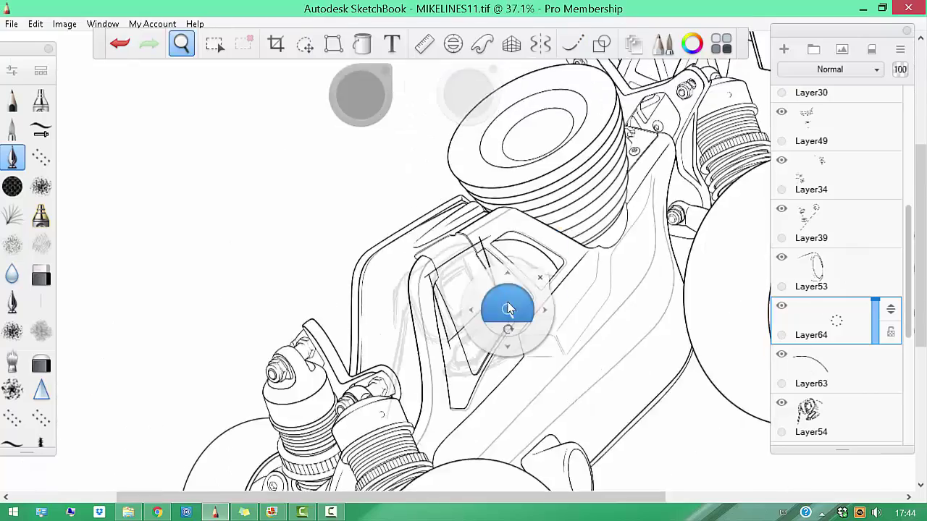
scroll(508, 310, "up", 9)
key("b")
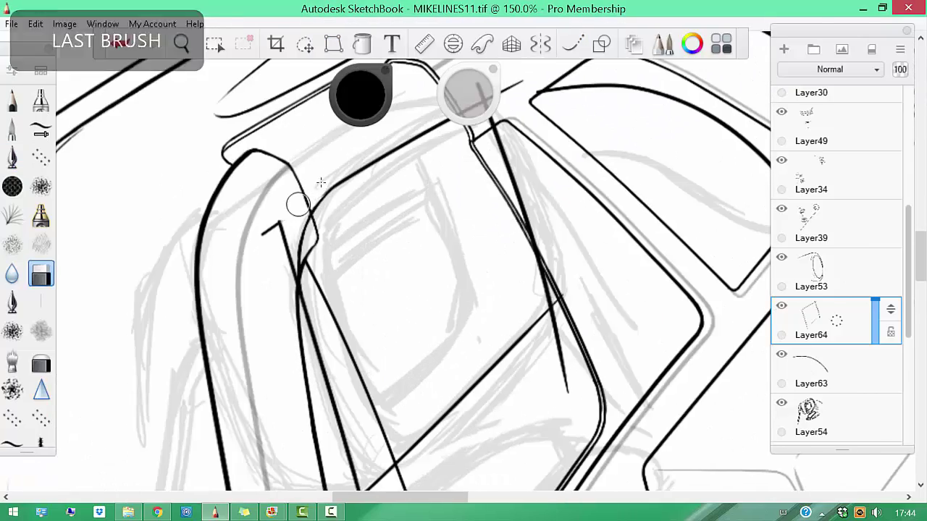
key("b")
scroll(476, 229, "up", 3)
key("b")
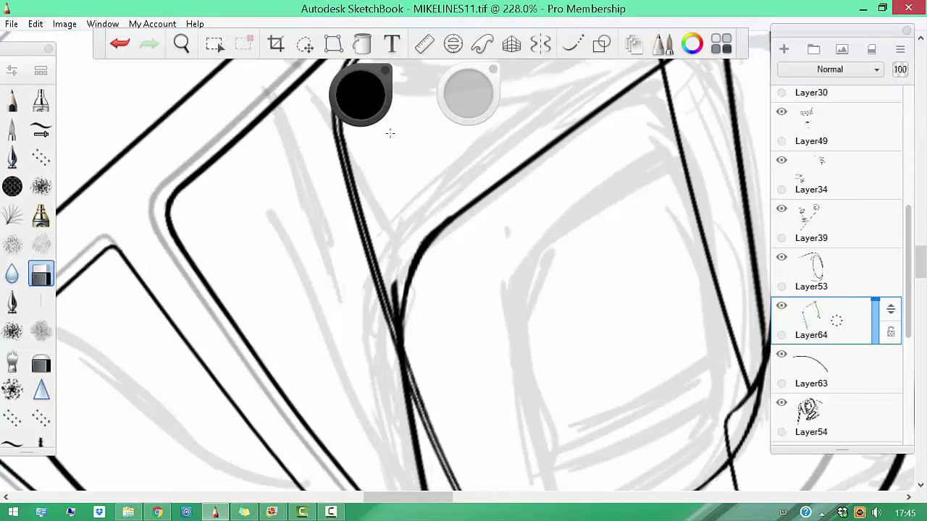
Round the remaining corners of the four-sided outline on Layer64 and erase the overshooting line ends
key("b")
key("ctrl+z")
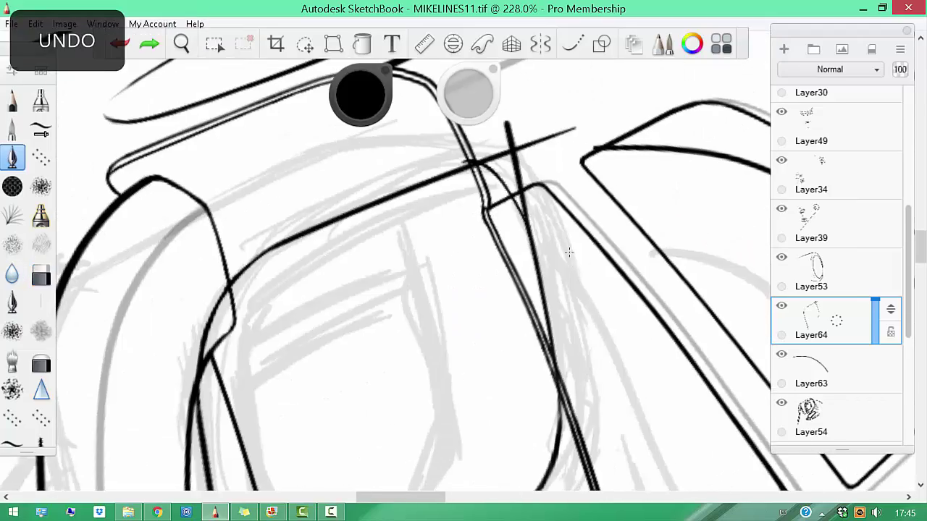
mouse_move(556, 317)
left_mouse_down()
mouse_move(507, 275)
mouse_move(571, 209)
left_mouse_up()
key("b")
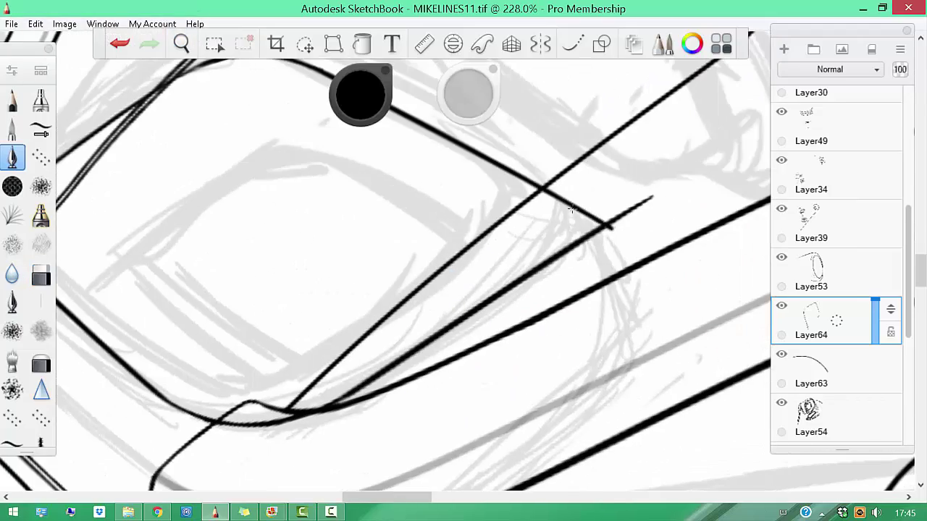
mouse_move(554, 286)
left_mouse_down()
mouse_move(478, 242)
mouse_move(403, 292)
mouse_move(456, 263)
mouse_move(391, 216)
left_mouse_up()
key("b")
key("b")
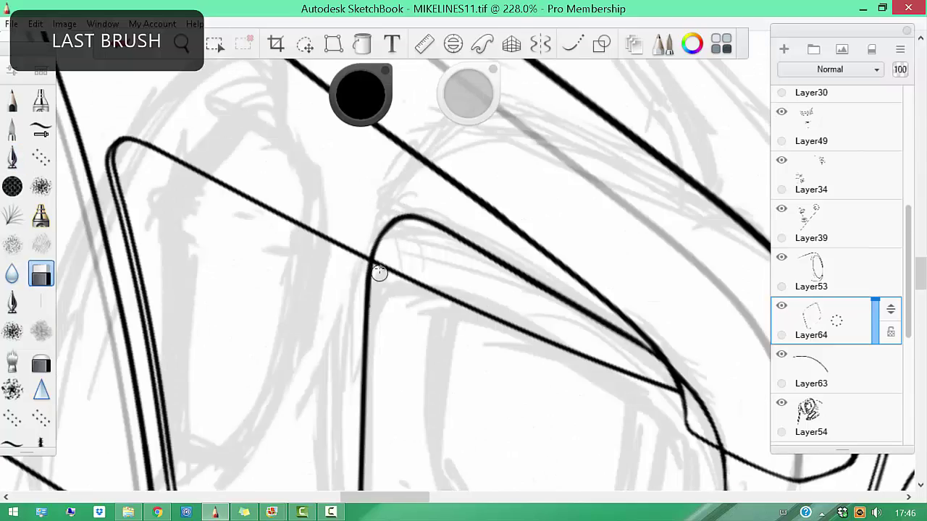
left_click_drag(380, 272, 517, 338)
Distort the rounded outline by its corners to fit the sketch, and duplicate it to form a nested double edge
key("v")
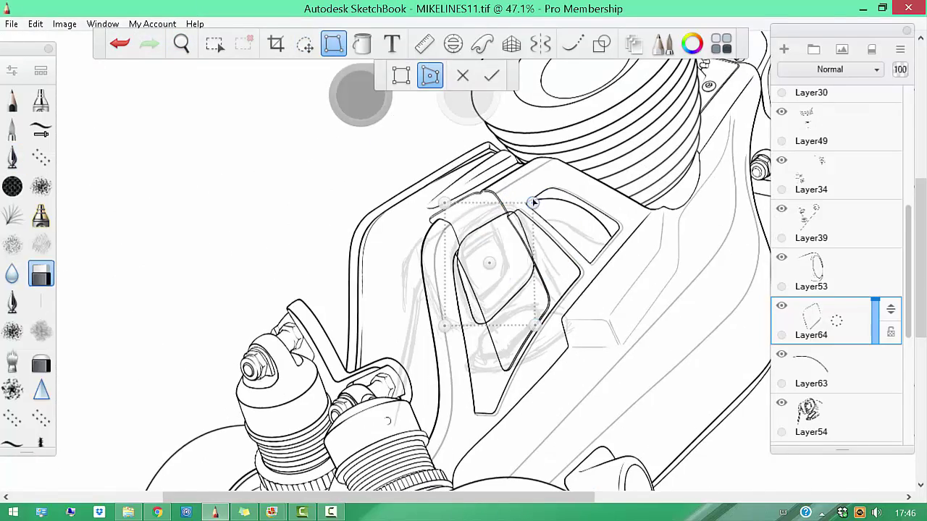
mouse_move(532, 300)
left_mouse_down()
mouse_move(533, 312)
mouse_move(442, 152)
mouse_move(517, 183)
left_mouse_up()
key("b")
key("b")
mouse_move(340, 328)
left_mouse_down()
mouse_move(405, 218)
mouse_move(503, 326)
mouse_move(579, 377)
mouse_move(567, 316)
mouse_move(555, 408)
left_mouse_up()
key("ctrl+d")
key("m")
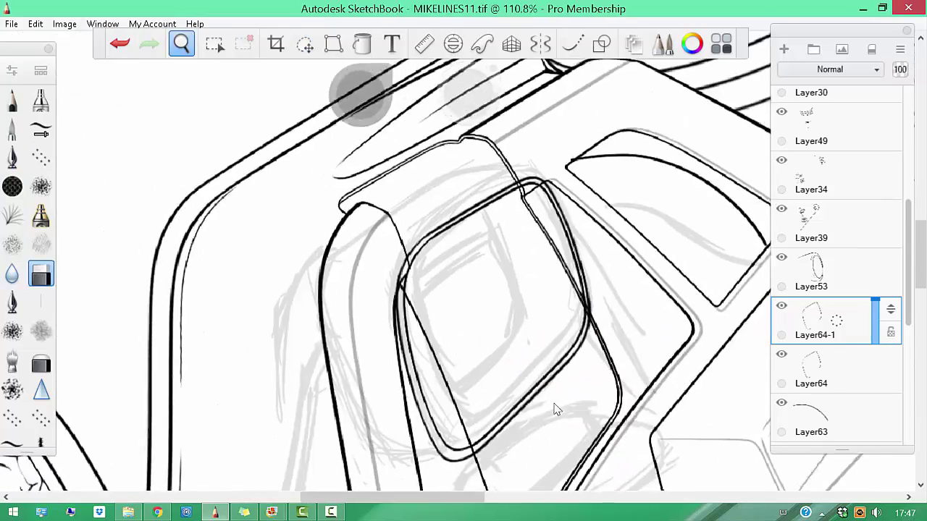
Draw curved connecting lines outward from the double outline's top and bottom corners on a new layer
key("b")
key("ctrl+shift+n")
left_click_drag(500, 187, 594, 179)
mouse_move(464, 290)
left_mouse_down()
mouse_move(435, 326)
mouse_move(492, 276)
left_mouse_up()
scroll(463, 275, "down", 3)
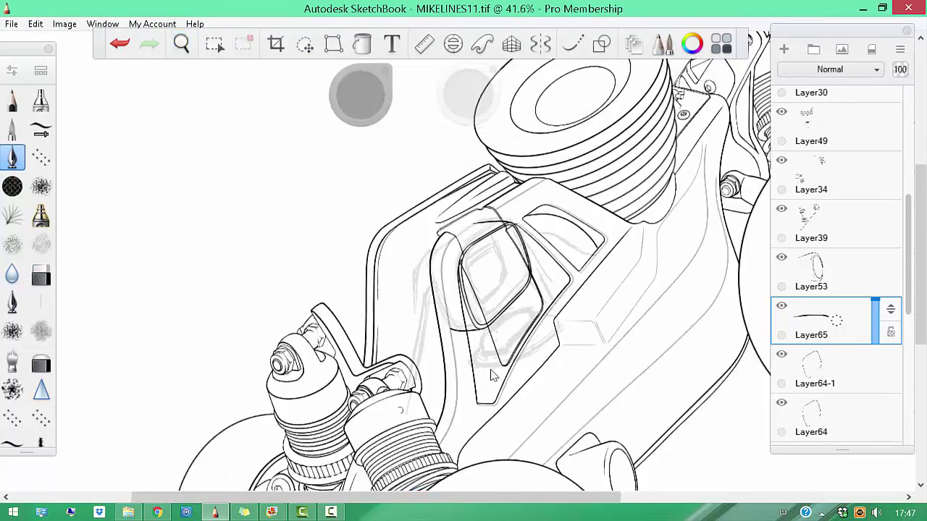
Duplicate the Layer64 outline and offset the copy toward the outer side of the body as the part's back edge
scroll(463, 276, "up", 3)
left_click(811, 420)
key("ctrl+d")
key("m")
scroll(581, 230, "down", 2)
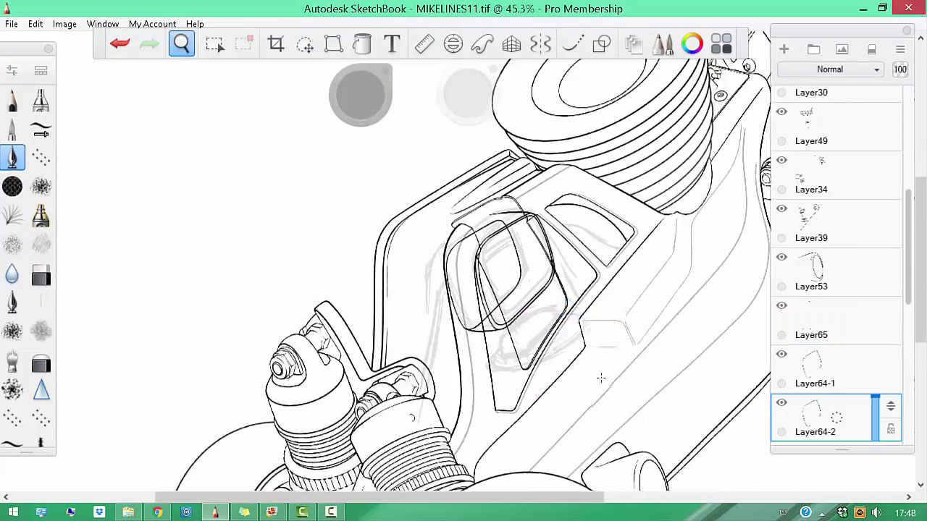
Refine the curved connecting line at the double outline's top corner on Layer65 and erase its excess
scroll(600, 379, "up", 4)
scroll(536, 297, "down", 2)
scroll(536, 297, "up", 3)
key("b")
left_click(811, 318)
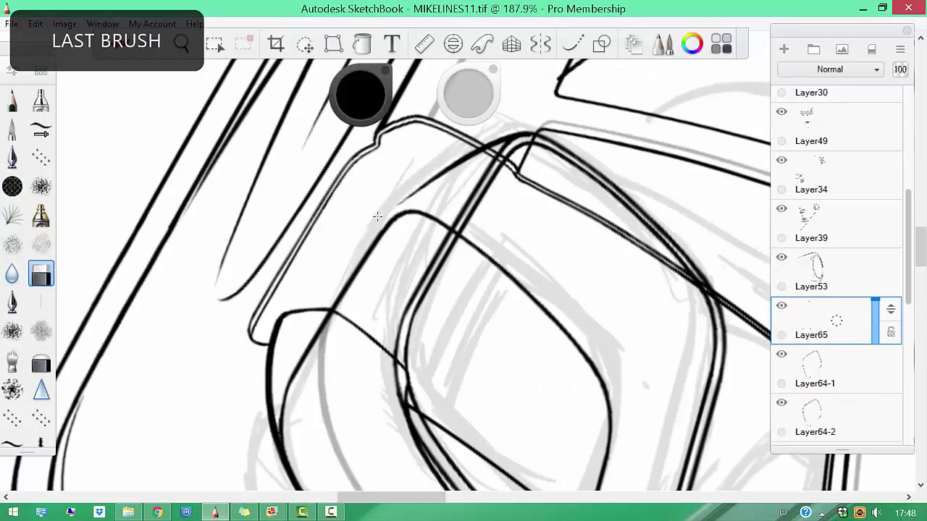
key("e")
scroll(563, 232, "down", 3)
scroll(591, 243, "up", 4)
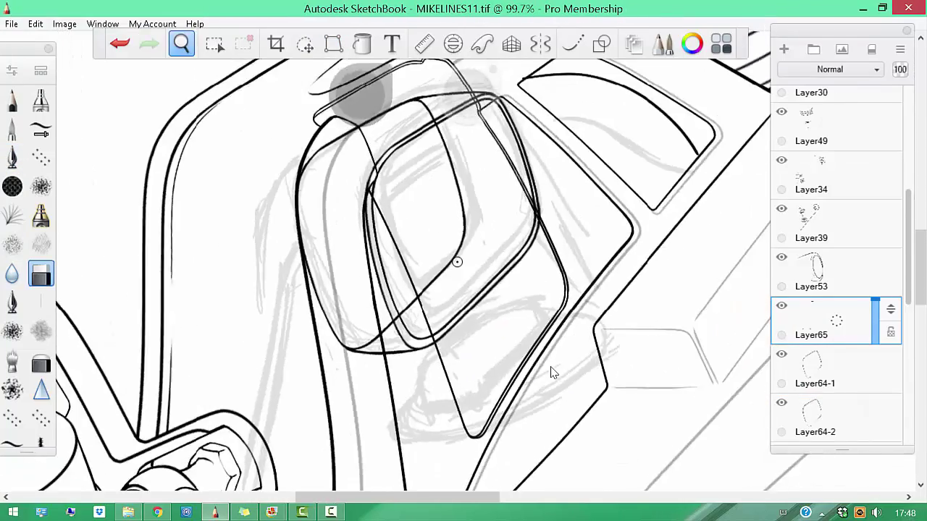
Duplicate the Layer64-2 outline and offset the copy slightly as a second back edge of the rounded part
key("Down")
key("Down")
key("b")
key("b")
key("b")
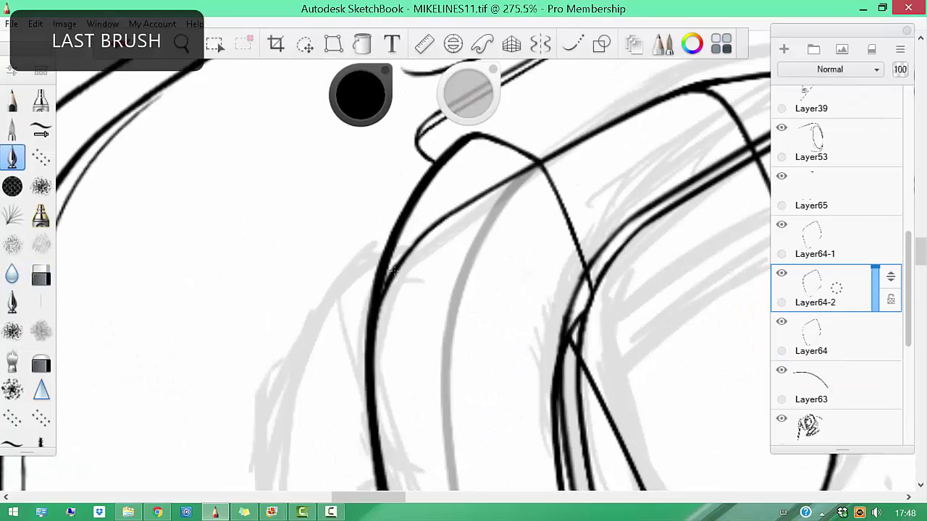
scroll(566, 165, "down", 4)
key("ctrl+d")
key("v")
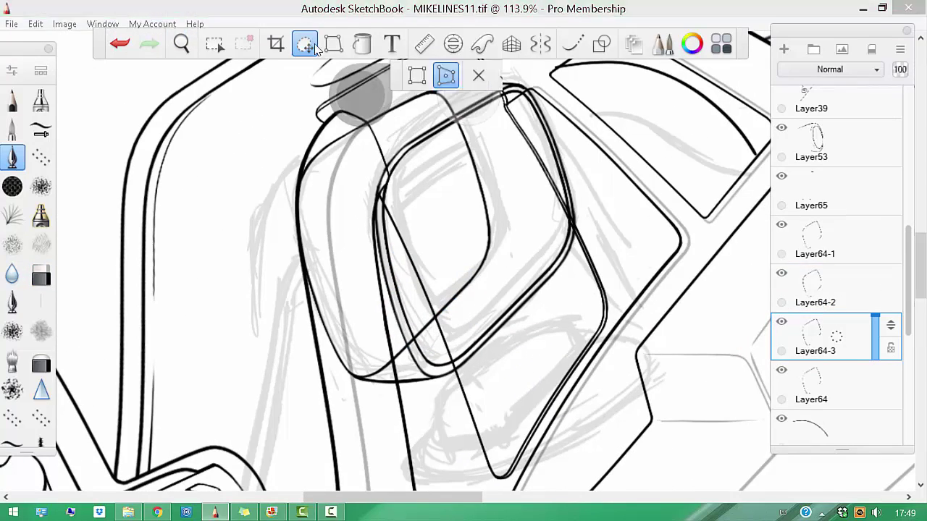
scroll(689, 339, "down", 1)
left_click_drag(689, 339, 533, 290)
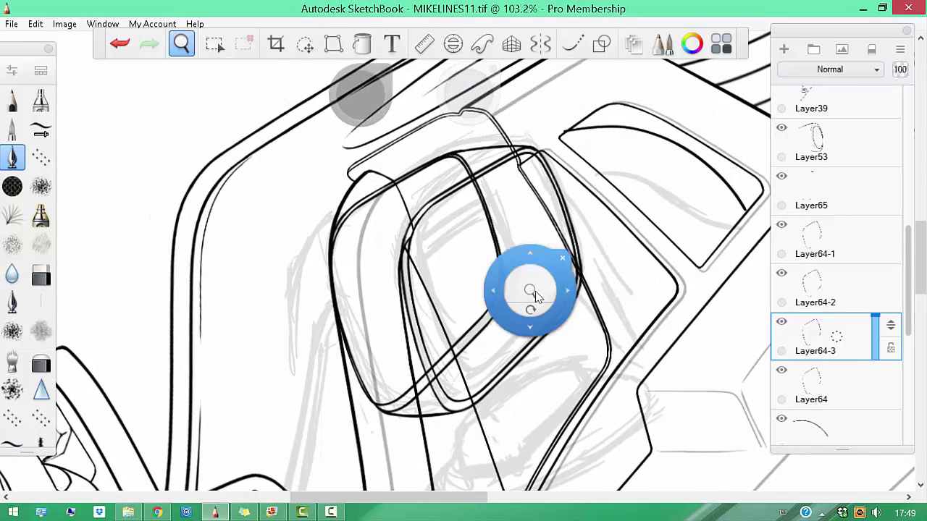
scroll(534, 289, "up", 2)
Erase the overlapping parts of the Layer64-2 outline, leaving only a short segment at the top edge
key("Up")
key("b")
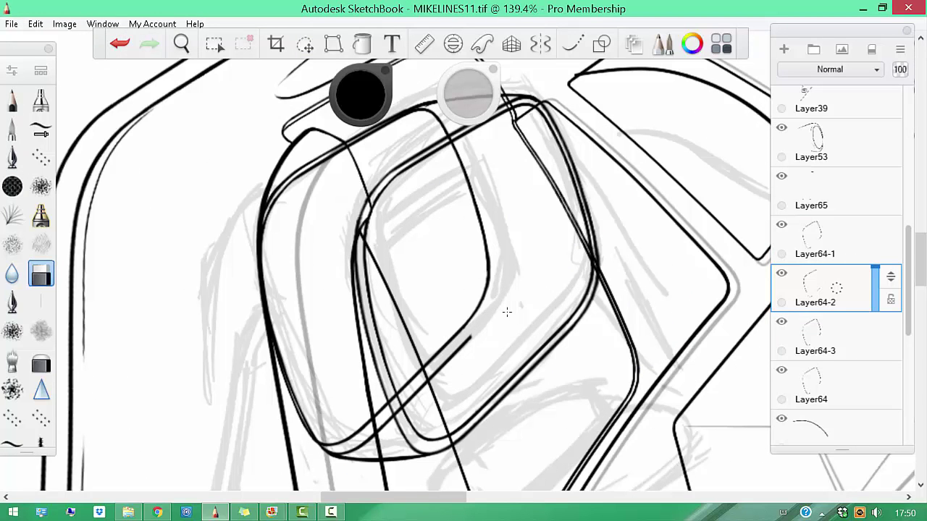
left_click_drag(507, 311, 465, 176)
key("Up")
key("Up")
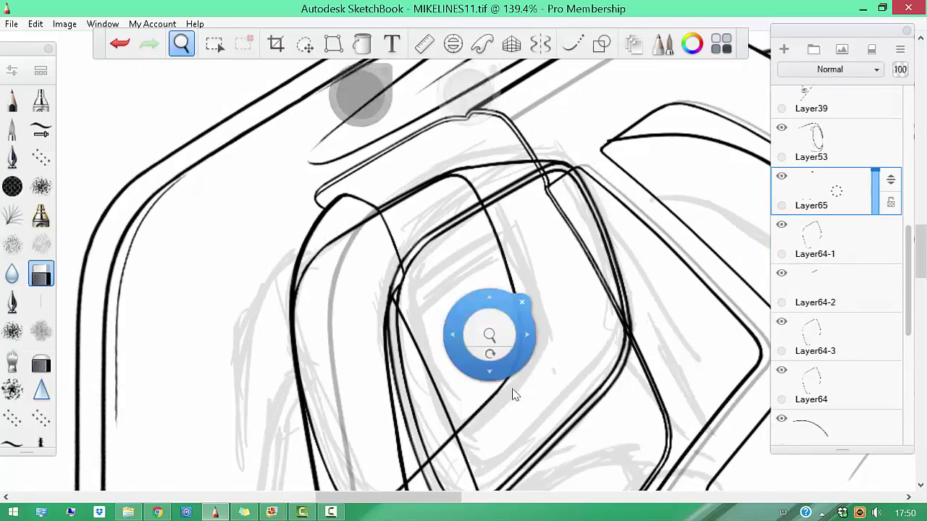
Erase the hidden side of the Layer64-3 outline and trim the top connecting line at the body opening's edge
left_click_drag(513, 393, 472, 314)
mouse_move(345, 321)
left_mouse_down()
mouse_move(507, 362)
mouse_move(529, 394)
mouse_move(490, 170)
mouse_move(499, 174)
left_mouse_up()
left_click_drag(405, 217, 360, 217)
key("Up")
key("Up")
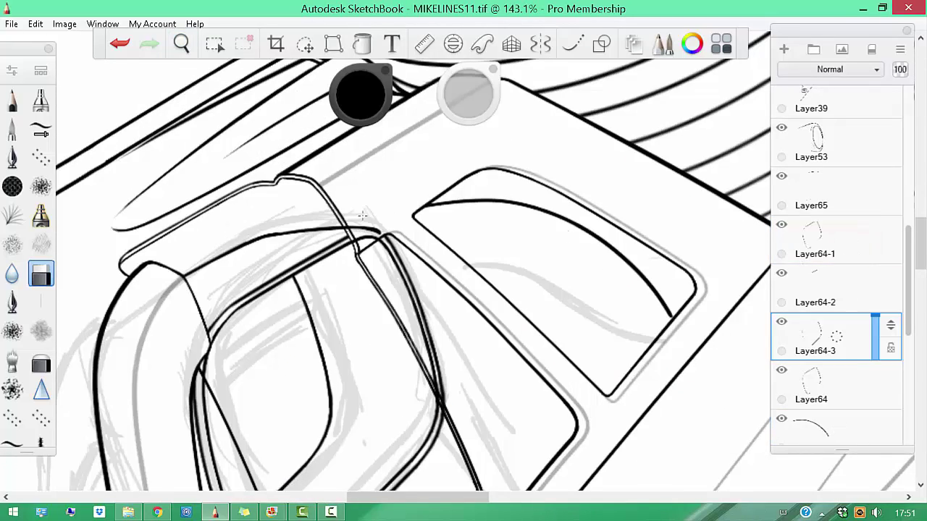
key("Down")
key("Down")
key("Down")
left_click_drag(355, 222, 481, 279)
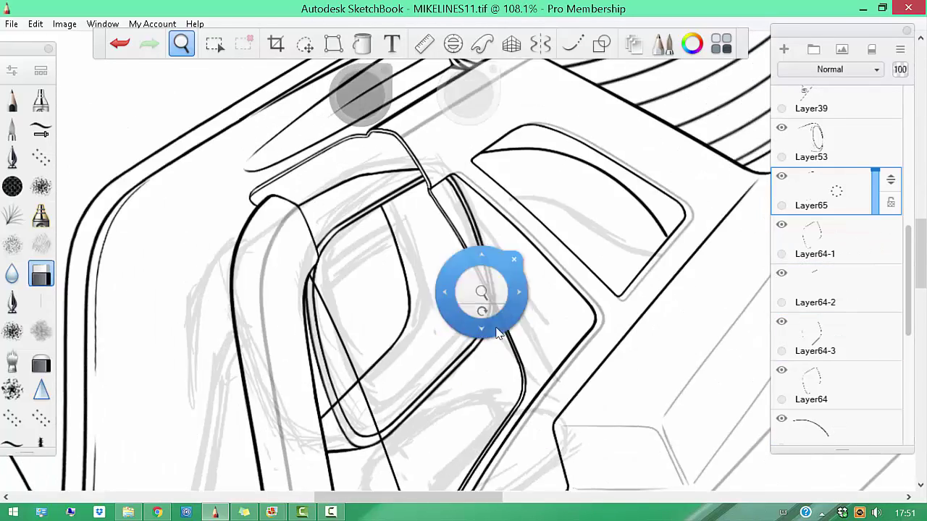
Trim the top overlap on Layer64-1 and taper the inner edge at the lower rounded corner on Layer64
key("Down")
left_click_drag(523, 155, 438, 166)
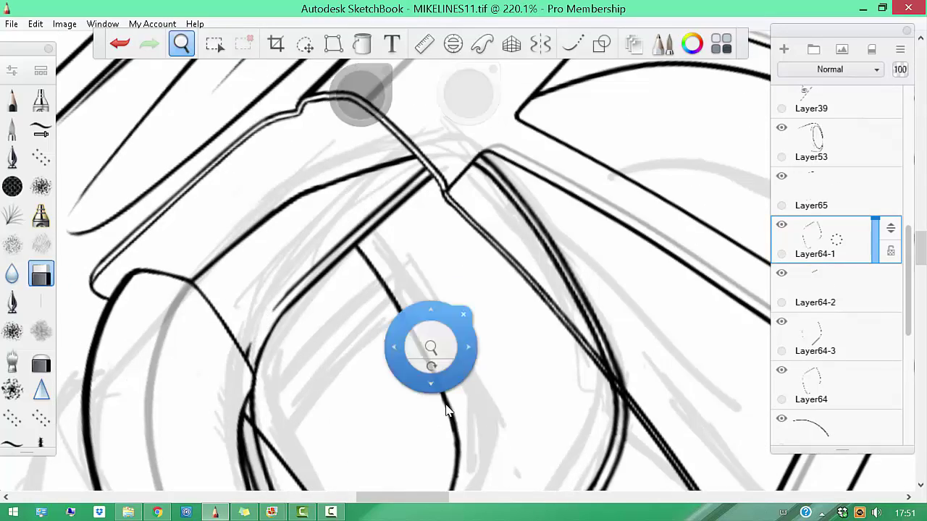
left_click_drag(440, 379, 405, 305)
key("Down")
key("Down")
key("Down")
key("e")
key("e")
mouse_move(507, 304)
left_mouse_down()
mouse_move(532, 326)
mouse_move(637, 198)
left_mouse_up()
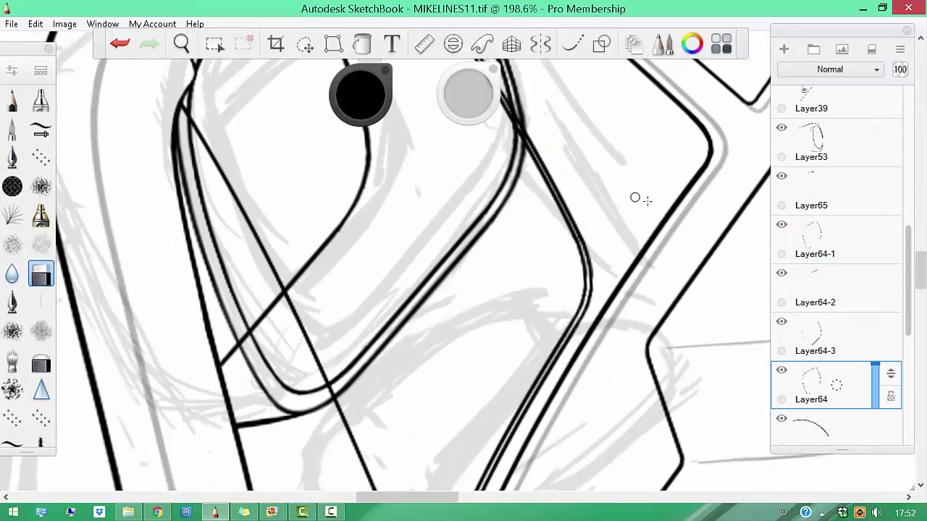
left_click_drag(488, 324, 406, 259)
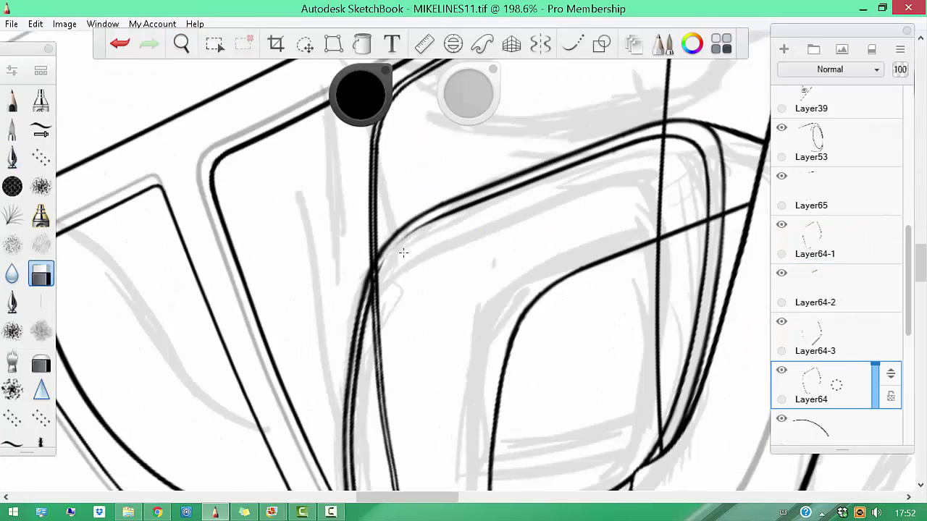
Thin out the outer edge around the rounded part's bottom corner on Layer64-1
key("e")
key("e")
key("Up")
key("Up")
key("Up")
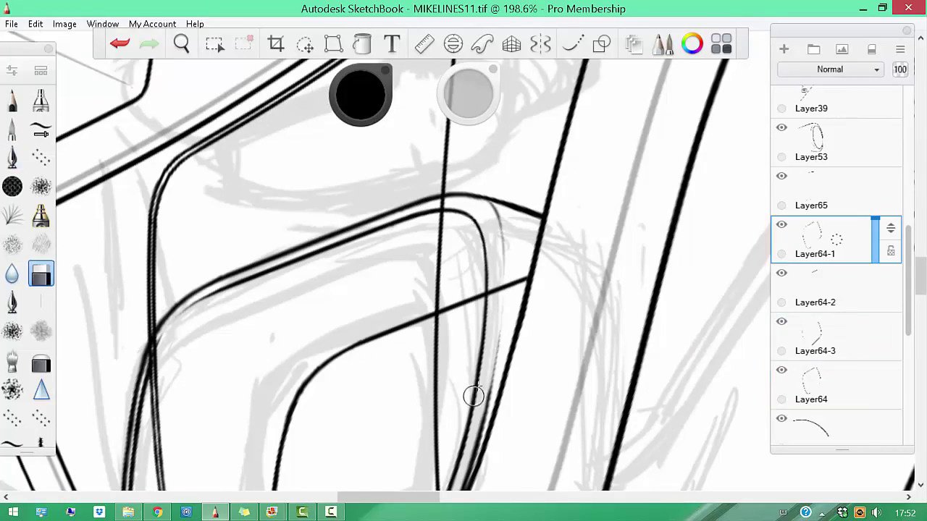
scroll(473, 395, "down", 5)
Erase the rough sketch strokes behind the rounded part on Layer54 and merge the outline copies into Layer64
key("Down")
key("Down")
key("Down")
key("Down")
key("Down")
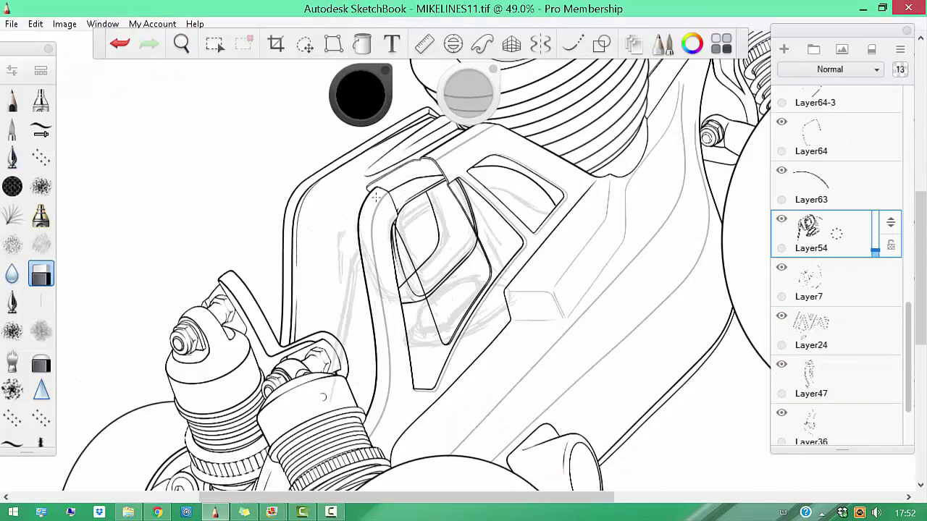
left_click_drag(514, 307, 298, 268)
key("ctrl+z")
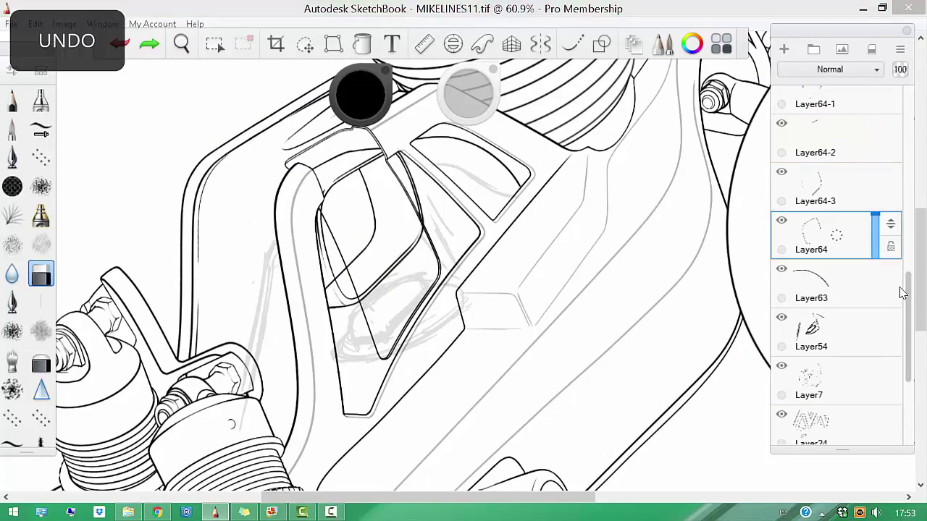
scroll(469, 205, "down", 3)
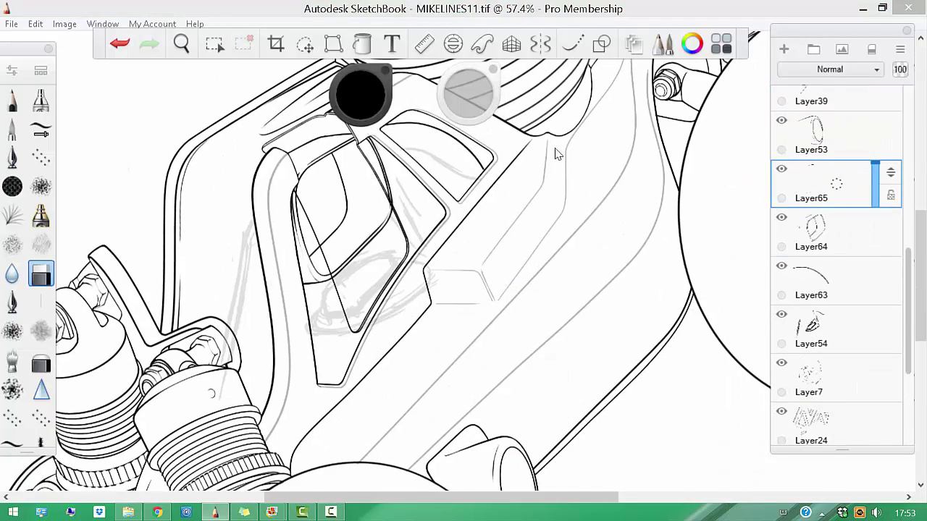
Sketch a thick elliptical disc with a short bar at its lower end, below the rounded part on a new layer
scroll(555, 149, "down", 2)
key("Down")
left_click_drag(384, 276, 434, 297)
key("ctrl+z")
mouse_move(505, 250)
left_mouse_down()
mouse_move(550, 245)
mouse_move(434, 269)
mouse_move(520, 328)
left_mouse_up()
scroll(539, 205, "down", 5)
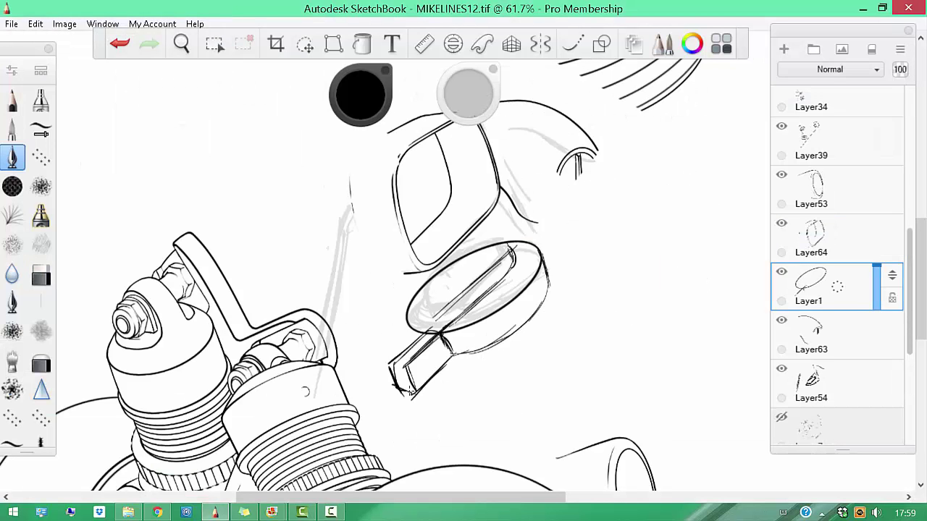
Adjust the placement of the disc sketch and add a second parallel bar to form a forked arm
key("v")
left_click_drag(548, 249, 551, 250)
key("space")
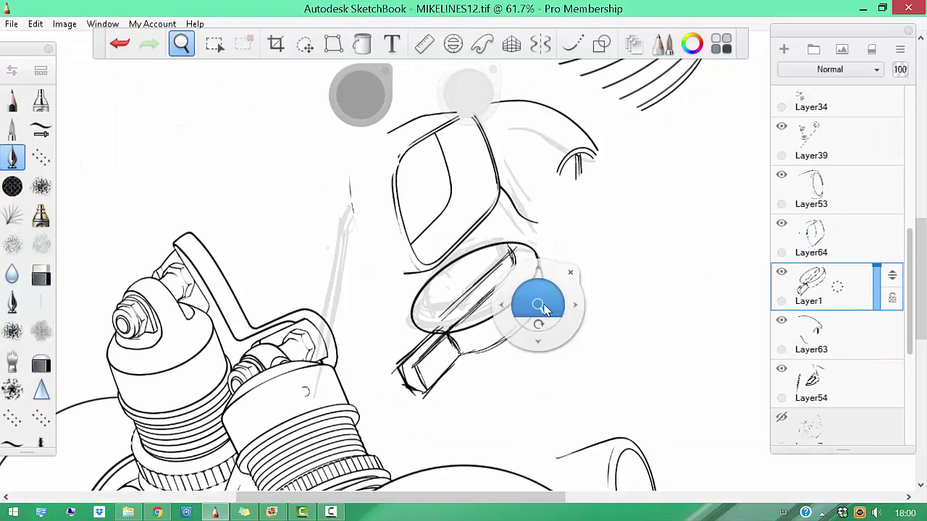
left_click_drag(545, 309, 561, 309)
left_click_drag(395, 327, 389, 401)
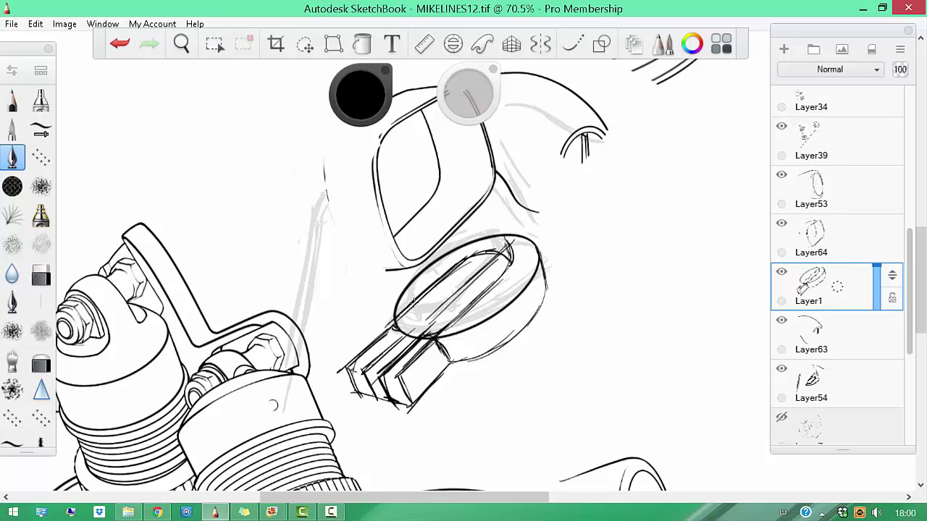
Replace the slot lines inside the disc with a raised elliptical cap drawn using the ellipse guide
key("v")
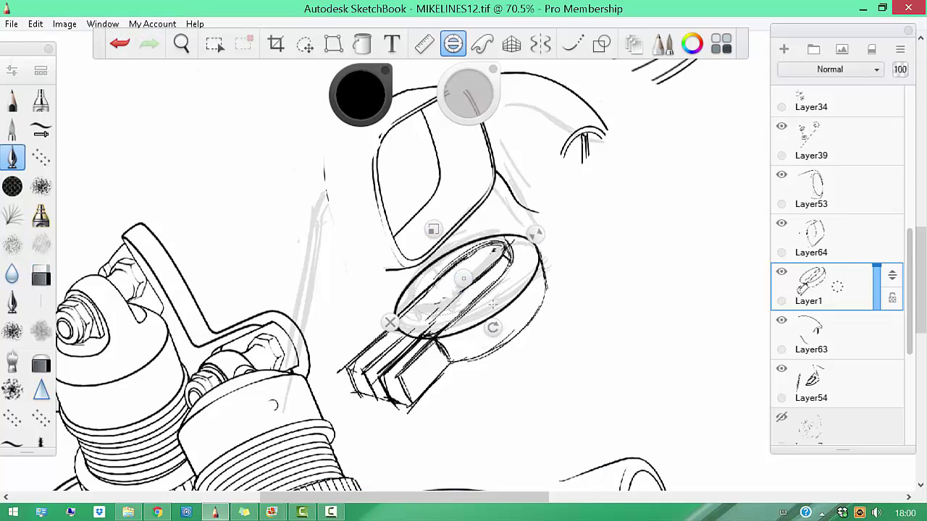
key("ctrl+z")
key("ctrl+z")
key("ctrl+z")
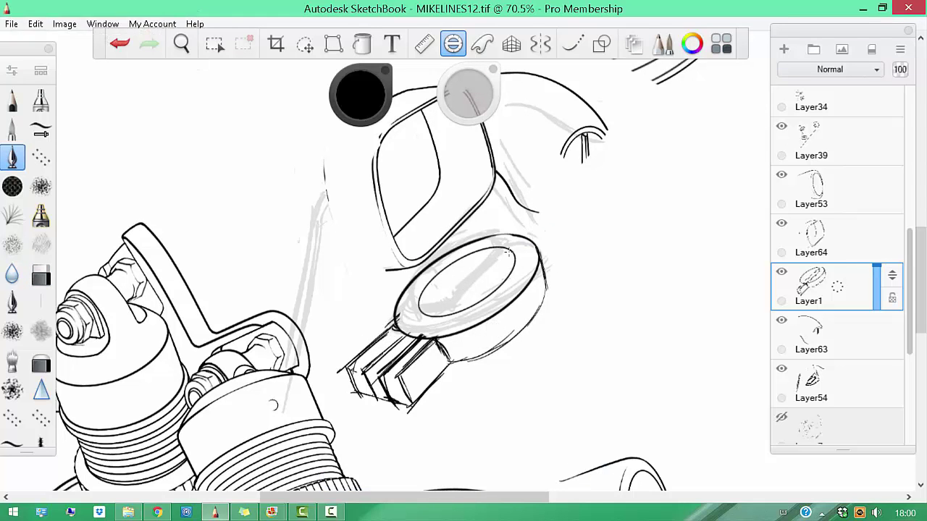
mouse_move(507, 246)
left_mouse_down()
mouse_move(428, 308)
mouse_move(497, 238)
left_mouse_up()
key("e")
key("e")
key("e")
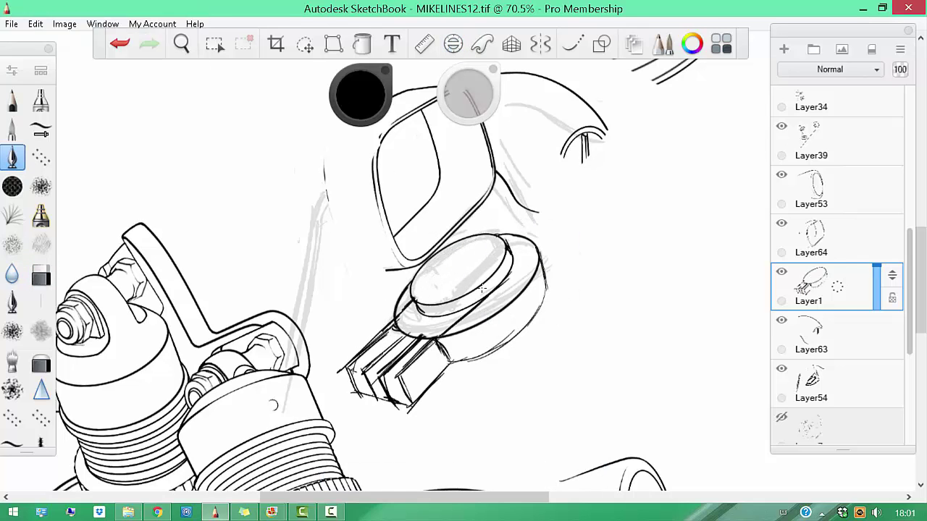
Sketch the stepped edges joining the forked arm to the elliptical cap and darken the fork's bars
key("e")
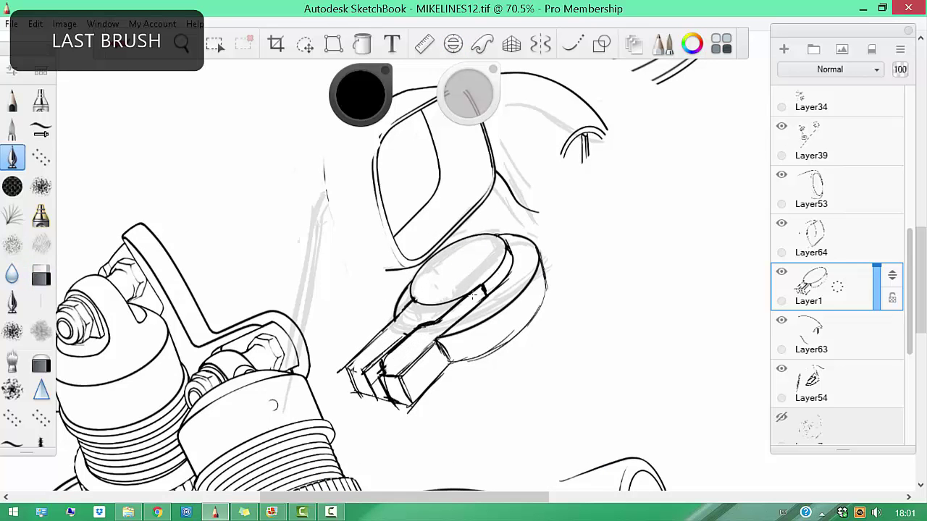
key("e")
key("e")
mouse_move(414, 284)
left_mouse_down()
mouse_move(390, 308)
mouse_move(412, 289)
mouse_move(358, 368)
left_mouse_up()
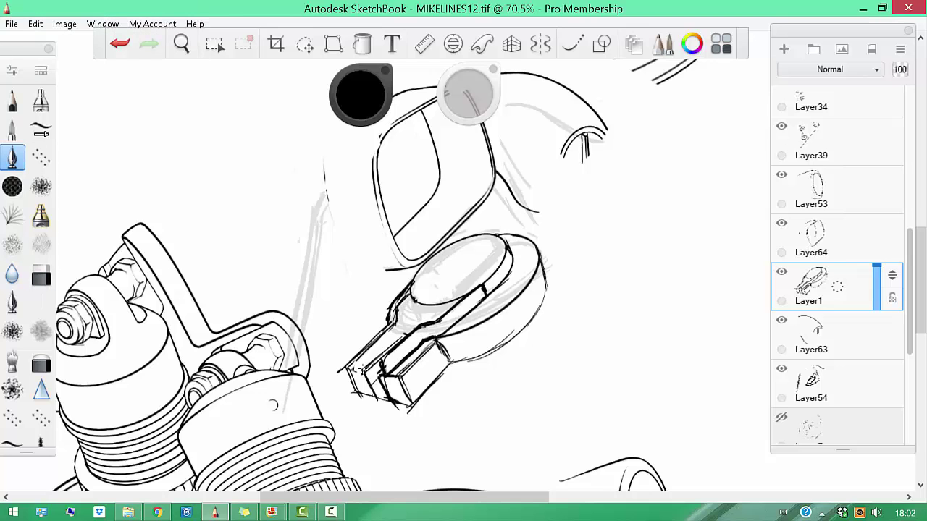
key("e")
key("e")
key("e")
key("e")
left_click_drag(446, 320, 419, 312)
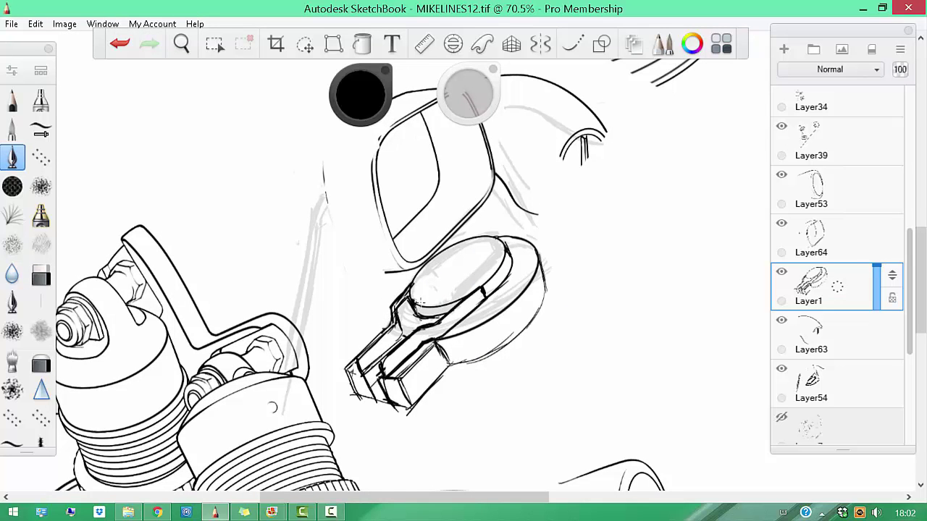
Sketch a small round roller beside the lower end of the forked arm
key("e")
key("e")
mouse_move(433, 359)
left_mouse_down()
mouse_move(456, 402)
mouse_move(457, 391)
left_mouse_up()
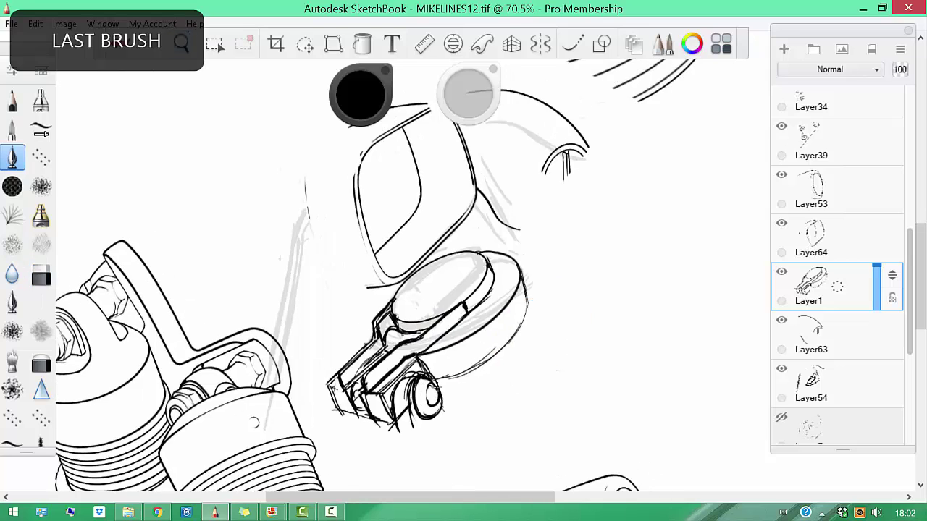
Darken the disc's outer rim and rough in an upright strut and curved link above it
key("e")
key("e")
left_click_drag(507, 304, 449, 376)
left_click_drag(573, 325, 573, 338)
left_click_drag(520, 239, 518, 286)
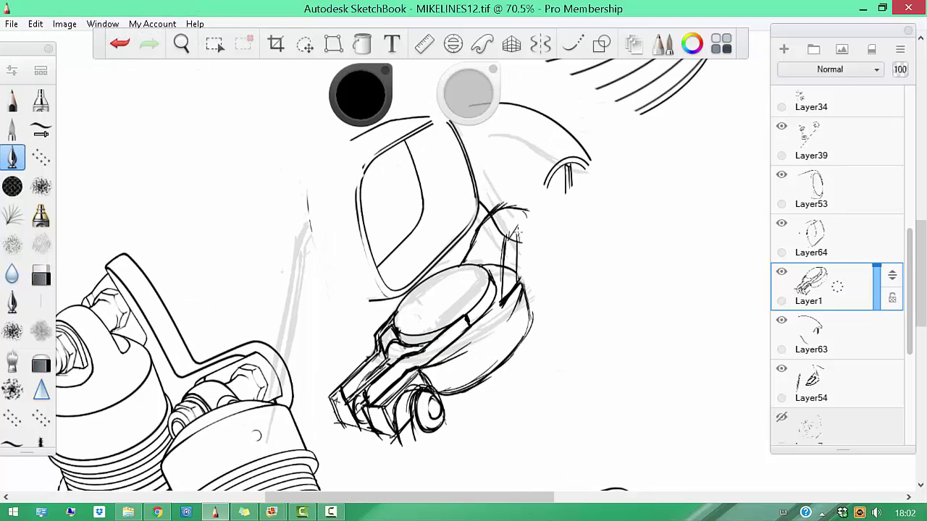
Extend the strut linkage up to the rounded part and sketch a dividing curve across the cap
left_click_drag(517, 229, 532, 211)
left_click_drag(585, 326, 603, 335)
mouse_move(498, 270)
left_mouse_down()
mouse_move(506, 241)
mouse_move(500, 250)
left_mouse_up()
key("e")
scroll(522, 189, "up", 1)
scroll(445, 327, "down", 1)
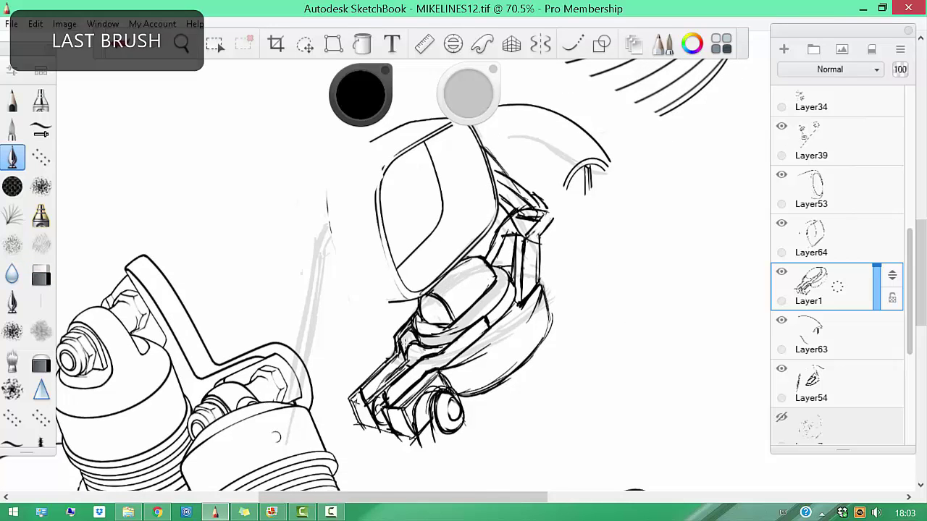
Lower the opacity of the Layer1 mechanism sketch to 14 and delete the old sketch layer Layer54
scroll(428, 312, "down", 3)
scroll(435, 318, "up", 2)
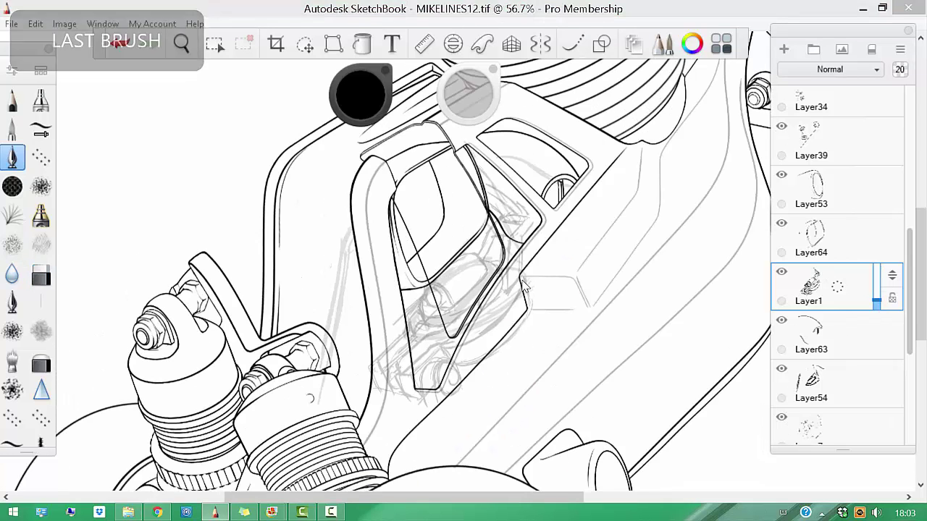
left_click(811, 380)
left_click_drag(812, 381, 811, 434)
left_click(840, 268)
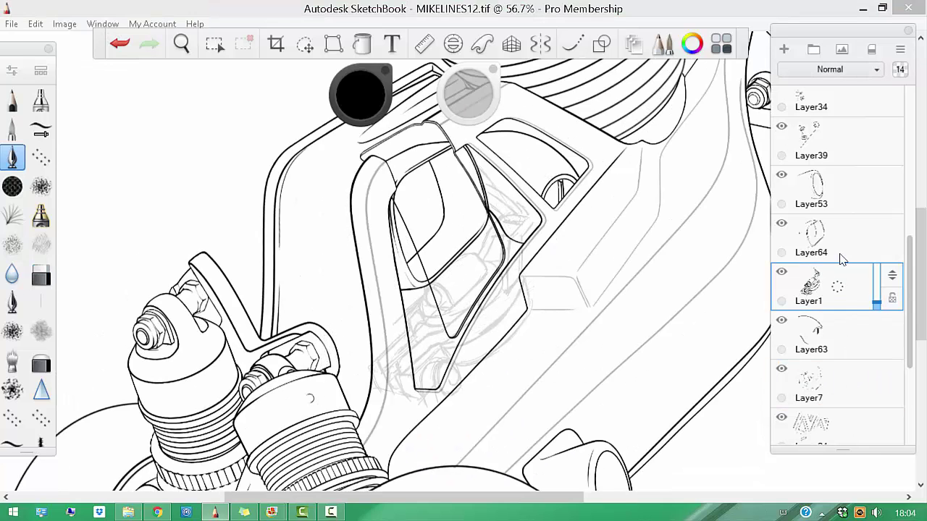
Add a new layer above the faded sketch and ink the curved upper link beside the rounded part with steady stroke
key("ctrl+shift+n")
scroll(520, 289, "up", 3)
left_click_drag(434, 221, 449, 217)
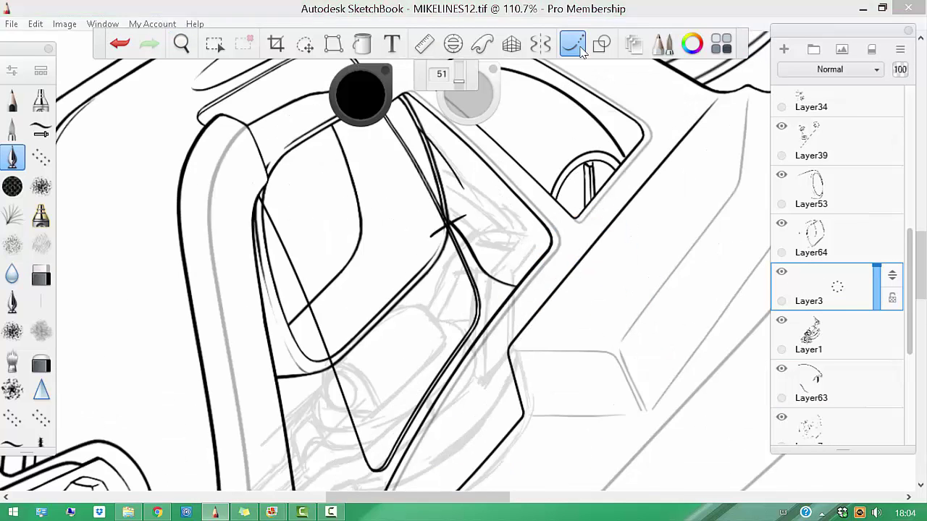
key("ctrl+z")
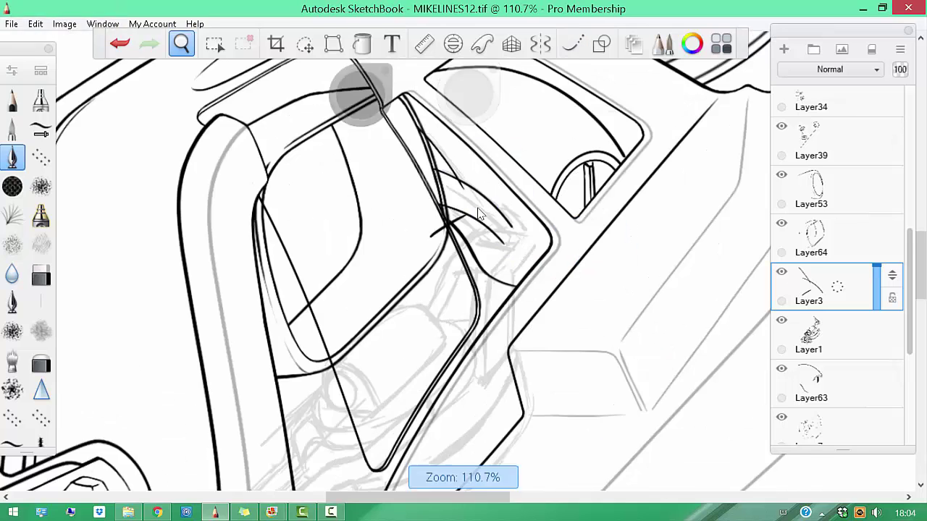
scroll(443, 186, "up", 3)
Ink the second edge of the curved upper link and the rounded outline of the bent bracket beneath it, erasing stray overlaps
key("b")
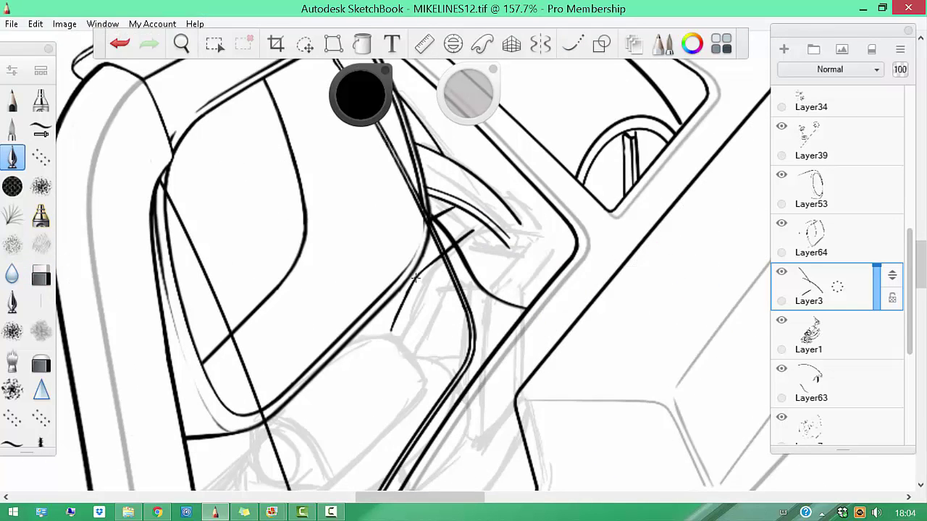
scroll(435, 239, "down", 2)
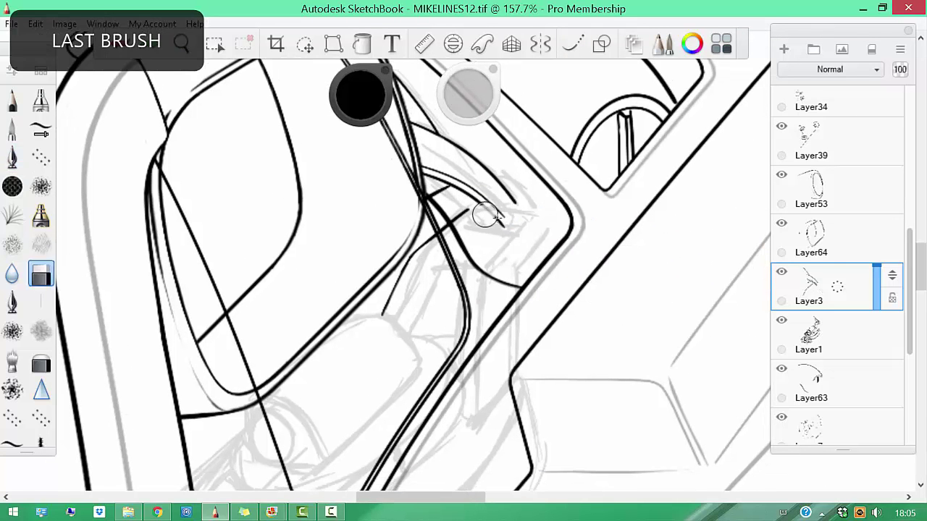
scroll(478, 217, "down", 3)
scroll(493, 202, "up", 4)
key("b")
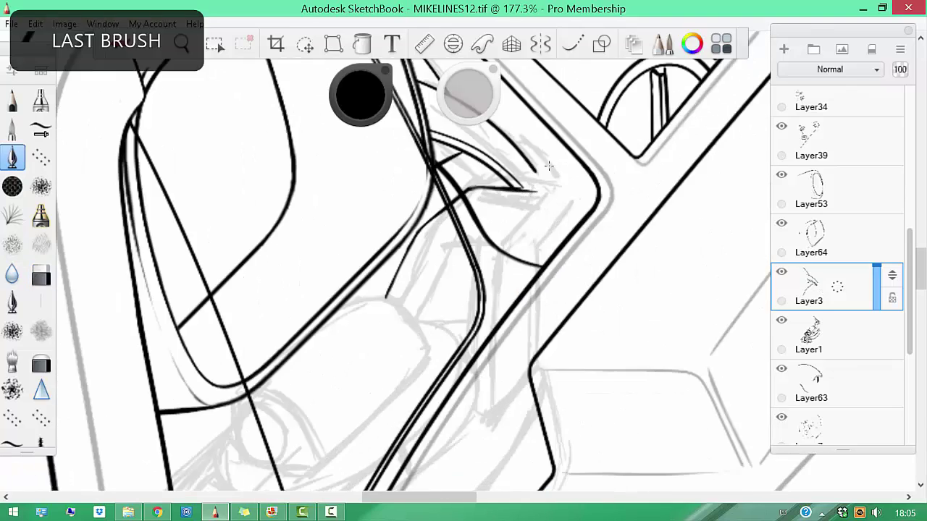
scroll(555, 177, "down", 1)
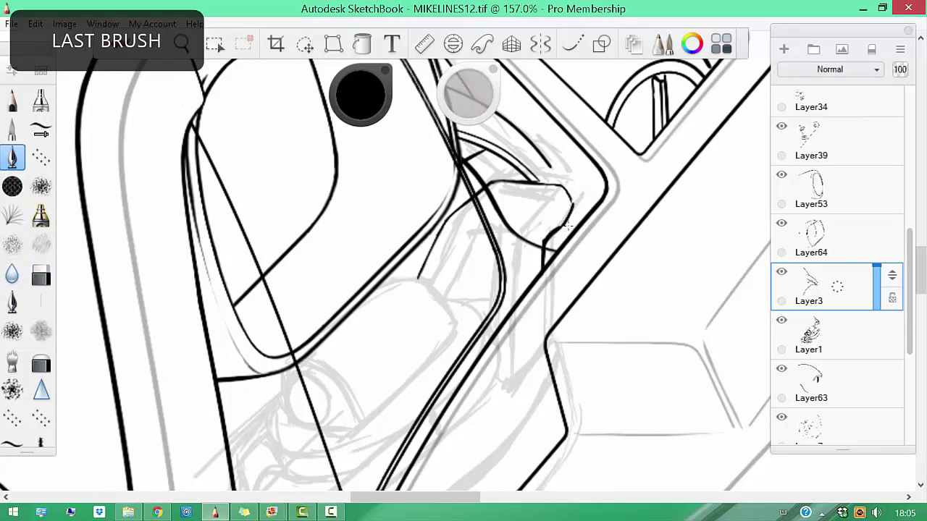
key("b")
Ink the bracket's inner edges and curved arms, and extend the link's outer curve down to the bracket
scroll(518, 217, "up", 3)
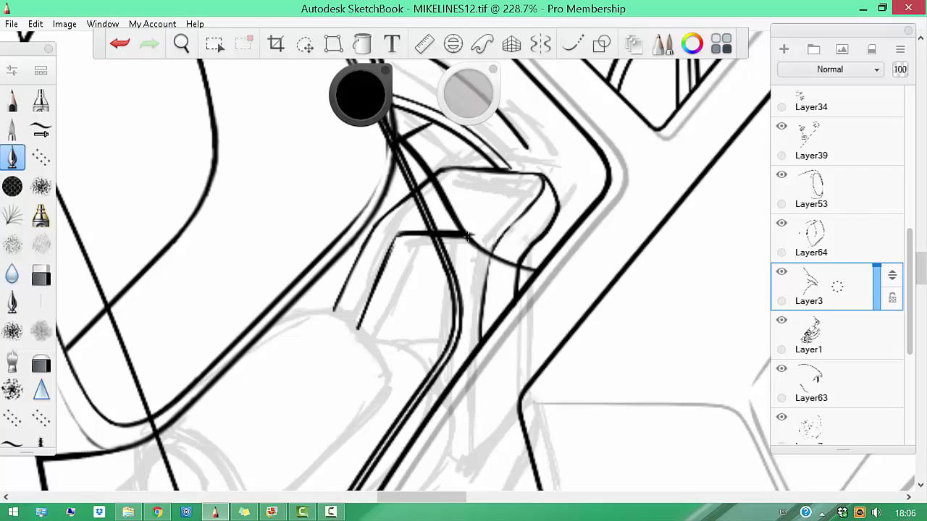
key("b")
mouse_move(380, 248)
left_mouse_down()
mouse_move(449, 239)
mouse_move(438, 302)
left_mouse_up()
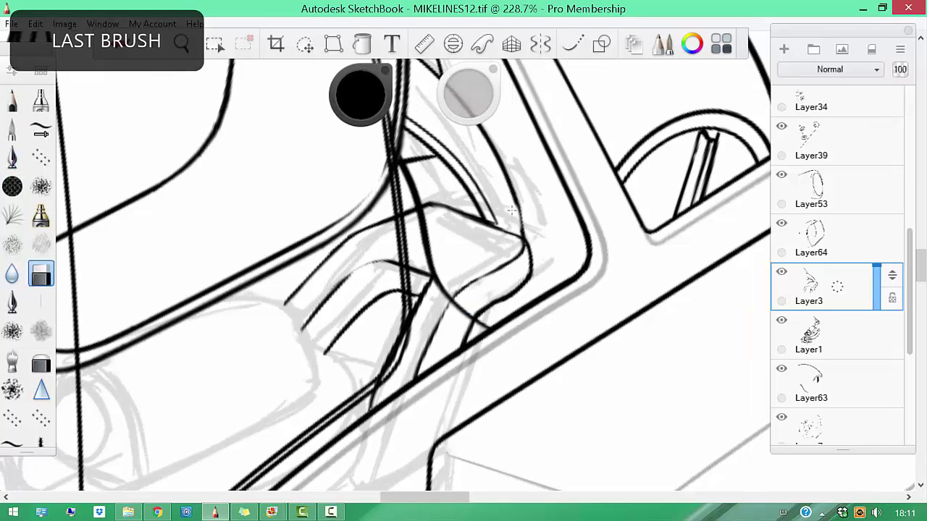
mouse_move(511, 211)
left_mouse_down()
mouse_move(539, 284)
mouse_move(437, 171)
left_mouse_up()
key("e")
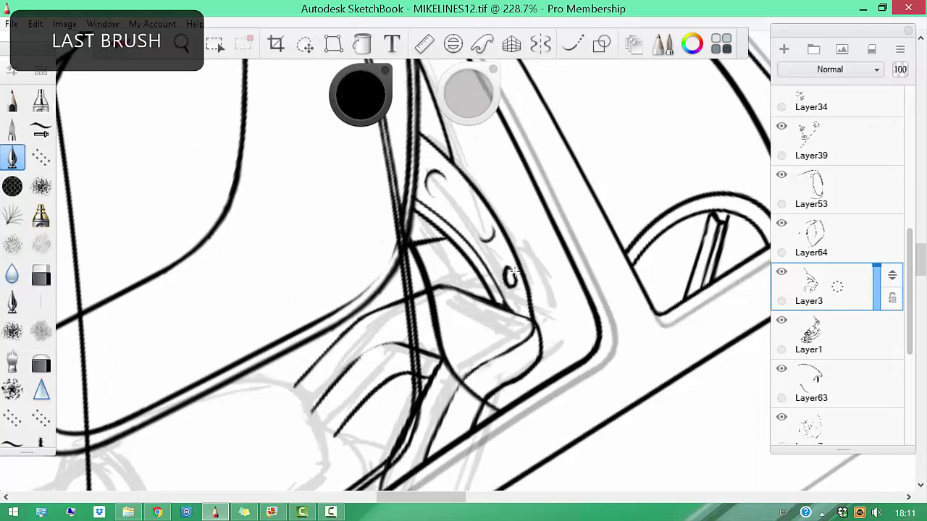
Redo the freehand holes along the curved link as clean ovals with an ellipse guide
scroll(512, 272, "up", 4)
key("e")
key("shift+e")
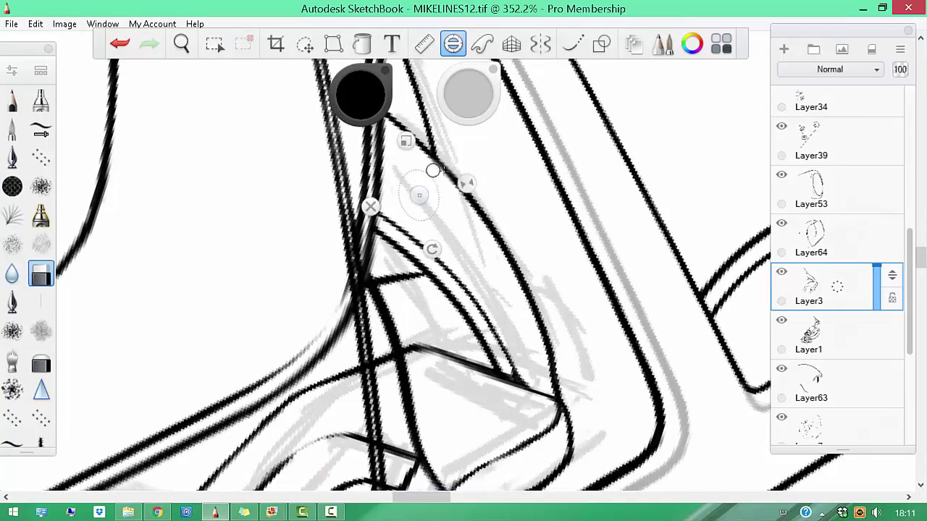
key("ctrl+z")
key("e")
left_click_drag(433, 171, 434, 174)
mouse_move(419, 195)
left_mouse_down()
mouse_move(464, 240)
mouse_move(485, 239)
left_mouse_up()
mouse_move(471, 253)
left_mouse_down()
mouse_move(532, 289)
mouse_move(512, 315)
mouse_move(467, 281)
left_mouse_up()
key("ctrl+z")
key("b")
scroll(423, 189, "down", 4)
Ink the oval pivot bolt, the short tab and the recessed opening inside the bracket below the curved link
key("b")
scroll(534, 315, "up", 2)
left_click_drag(510, 220, 484, 284)
scroll(485, 285, "up", 1)
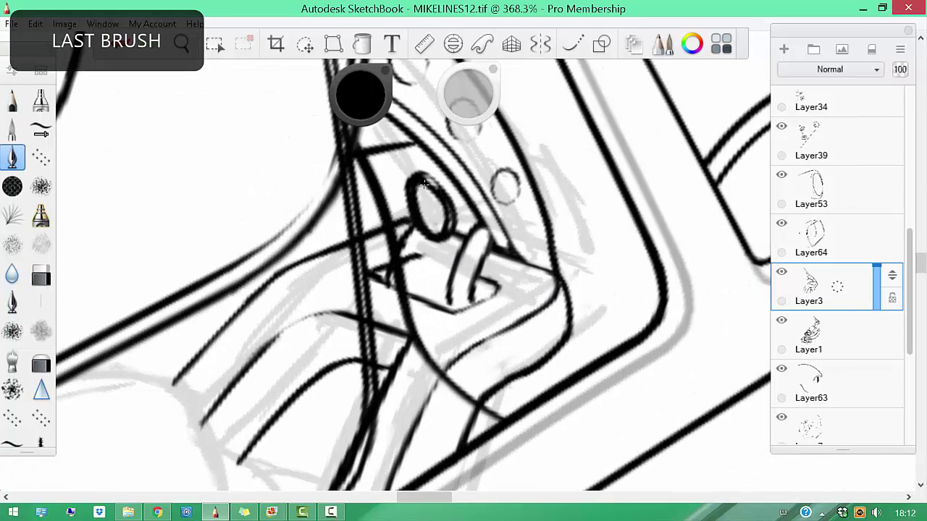
left_click_drag(423, 157, 446, 161)
scroll(446, 162, "down", 5)
key("b")
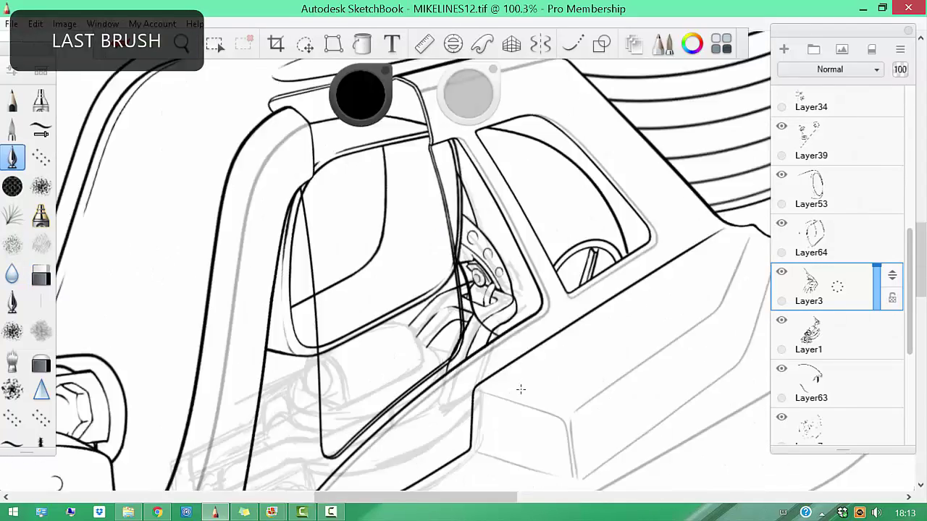
Ink the cylinder below the bracket with steady stroke, including both curved ends, its long edge and the small side clasp
scroll(548, 335, "up", 2)
key("l")
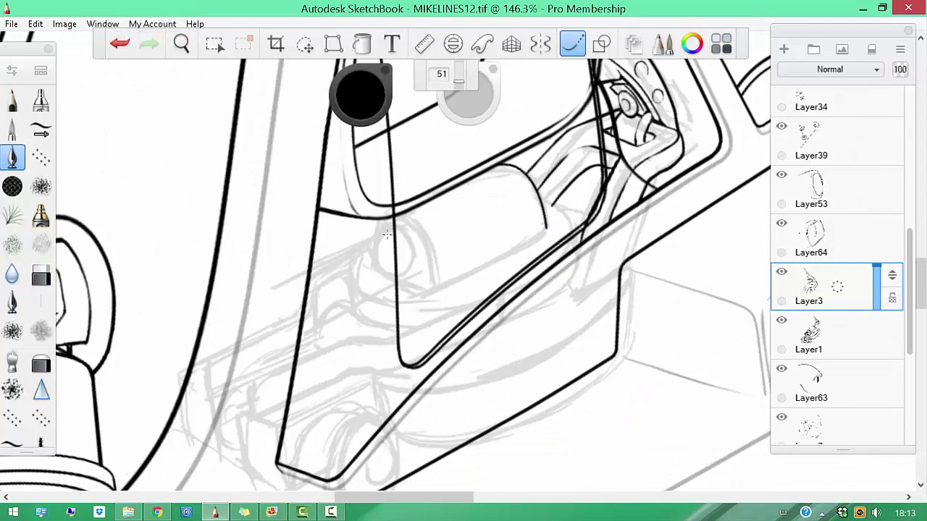
left_click_drag(422, 303, 545, 239)
scroll(545, 238, "up", 3)
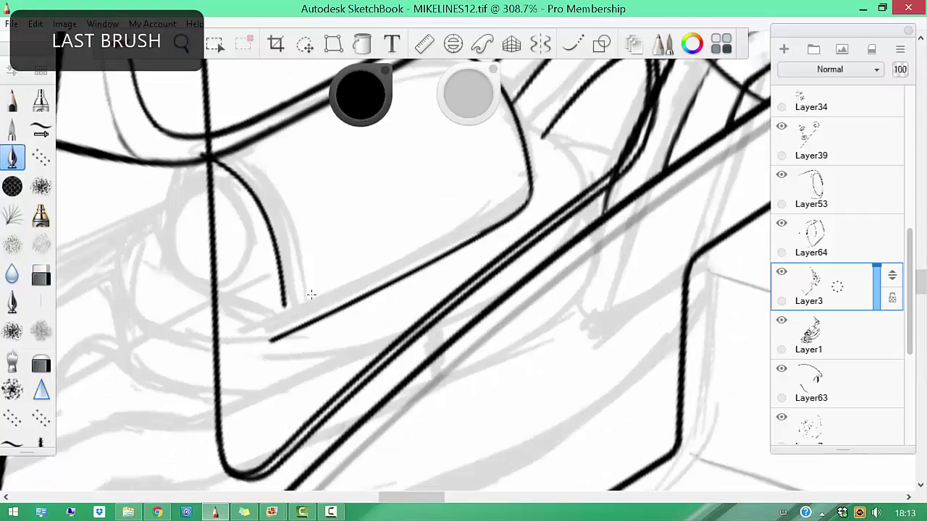
left_click_drag(310, 294, 420, 189)
key("b")
mouse_move(365, 256)
left_mouse_down()
mouse_move(409, 192)
mouse_move(511, 374)
mouse_move(466, 327)
mouse_move(478, 347)
mouse_move(562, 157)
left_mouse_up()
mouse_move(498, 226)
left_mouse_down()
mouse_move(451, 205)
mouse_move(457, 261)
mouse_move(485, 311)
mouse_move(417, 240)
mouse_move(449, 217)
mouse_move(390, 225)
left_mouse_up()
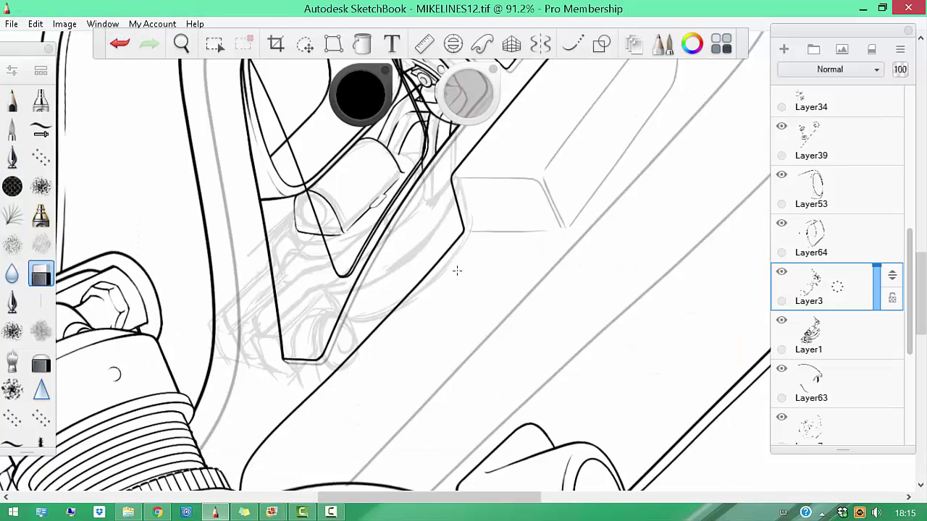
Ink the curved cradle beneath the cylinder and its upper rounded end on new layer Layer4, using an ellipse guide
left_click(454, 44)
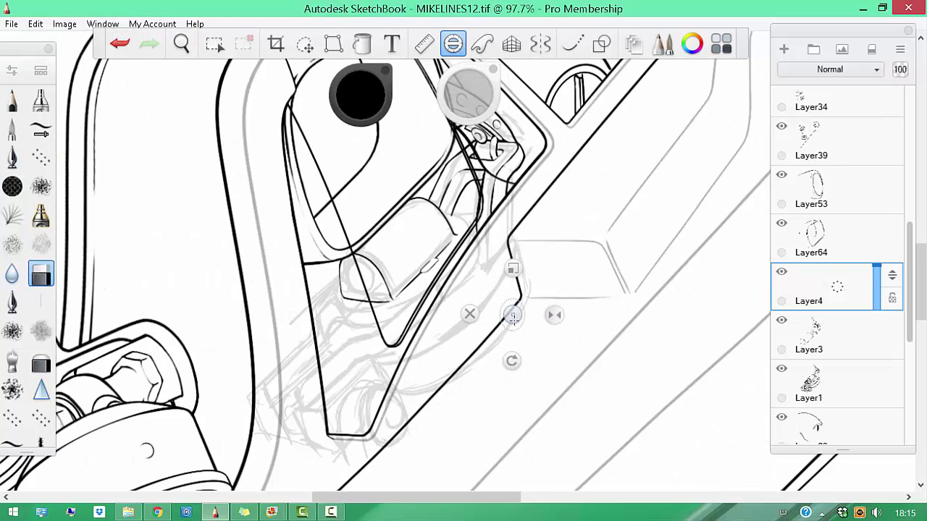
mouse_move(507, 299)
left_mouse_down()
mouse_move(406, 247)
mouse_move(416, 297)
mouse_move(463, 231)
left_mouse_up()
key("b")
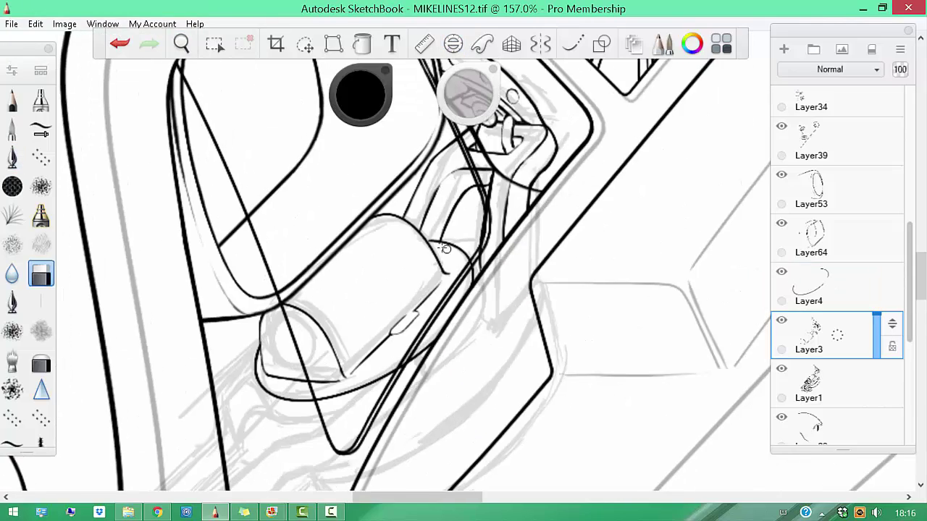
left_click_drag(507, 289, 522, 331)
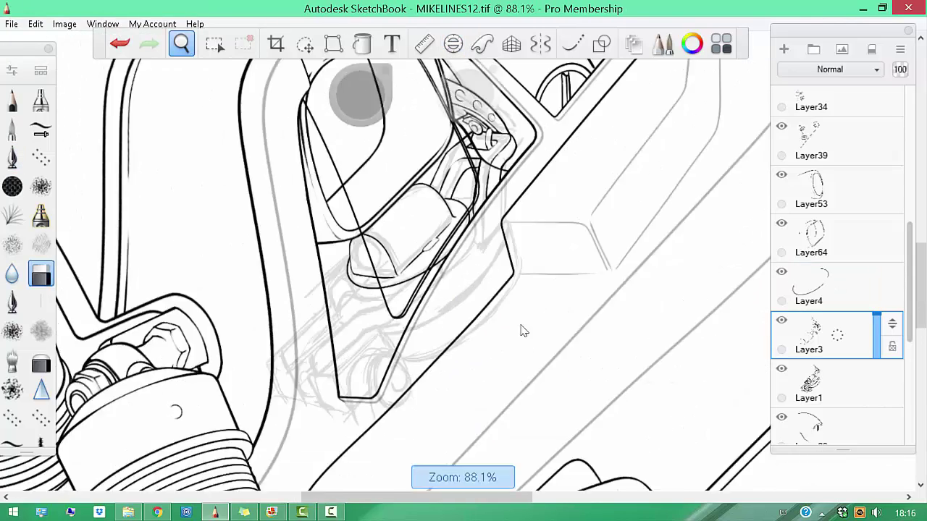
Ink two parallel wavy edges of the arm running below the cradle on Layer3, and start its lower edge
key("b")
scroll(523, 331, "up", 5)
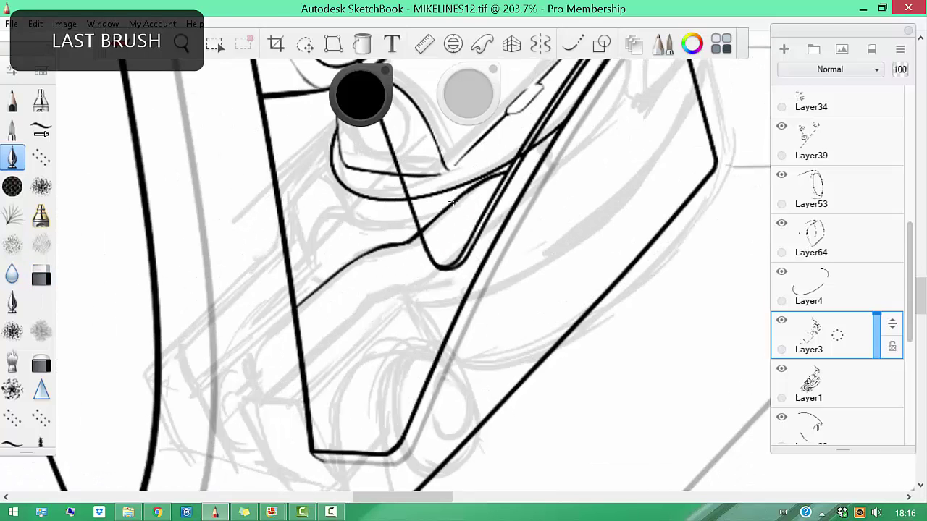
left_click_drag(353, 268, 309, 302)
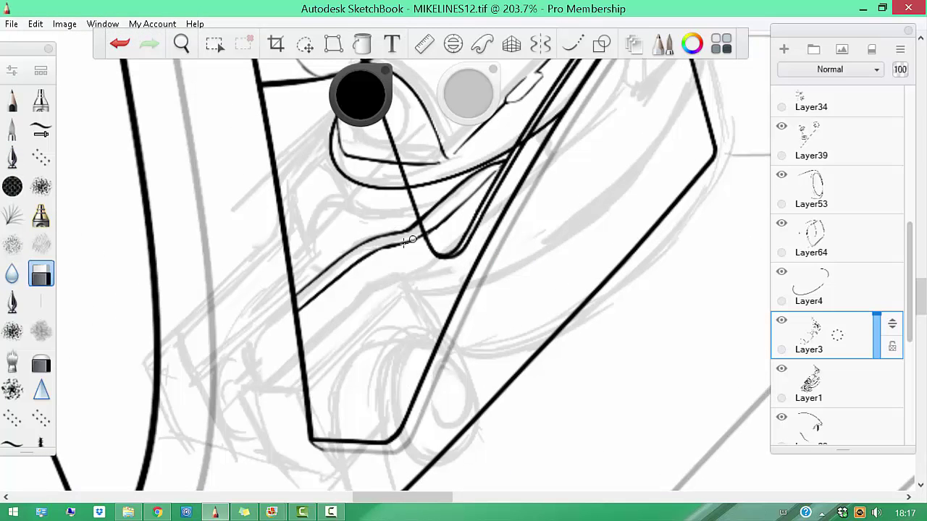
key("b")
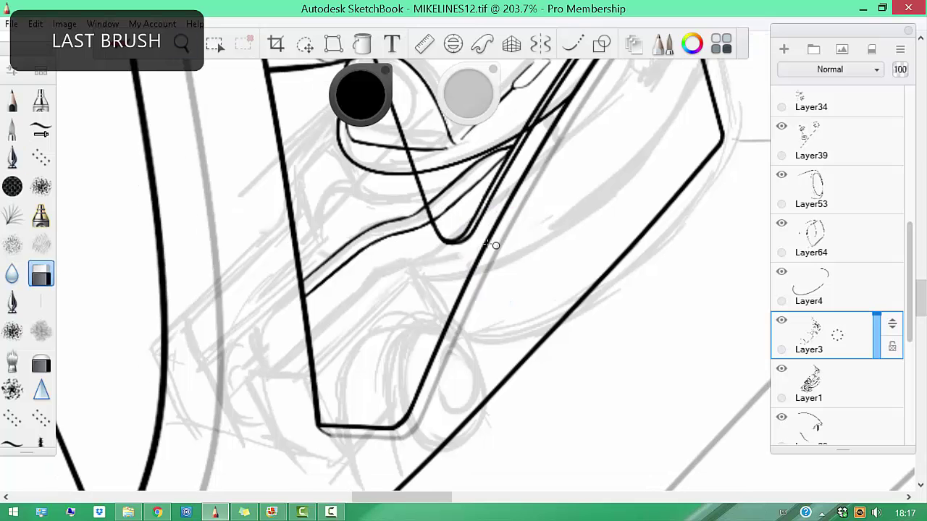
key("b")
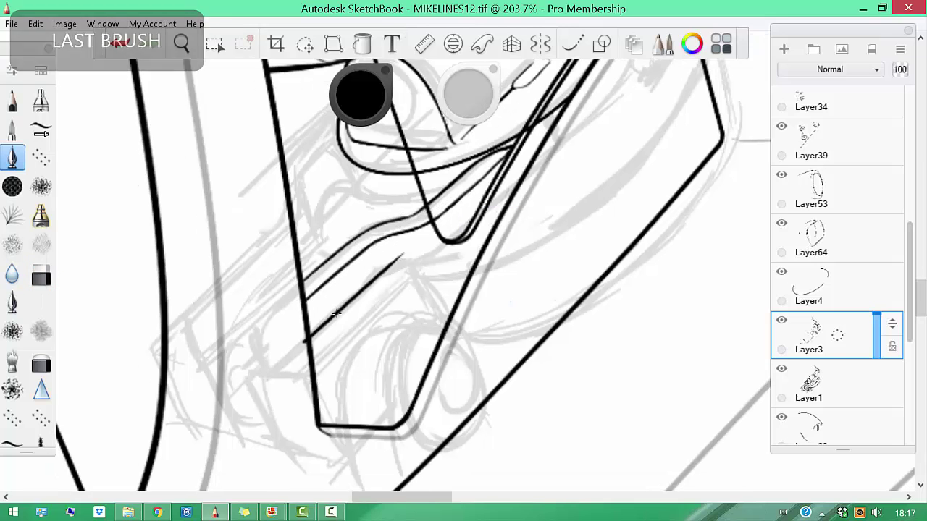
Extend the wavy arm's lower edge up to the frame, close its upper end and erase the overlapping lines
key("space")
left_click_drag(558, 203, 475, 253)
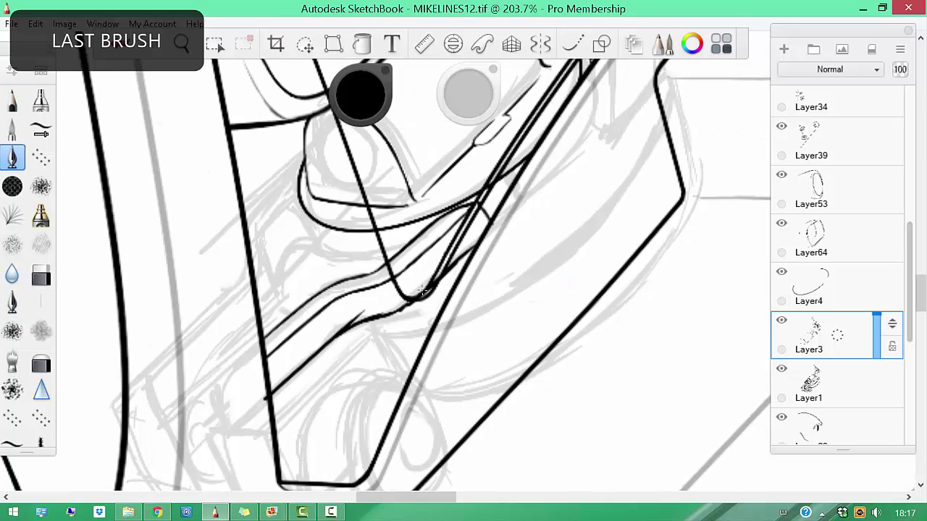
key("b")
key("space")
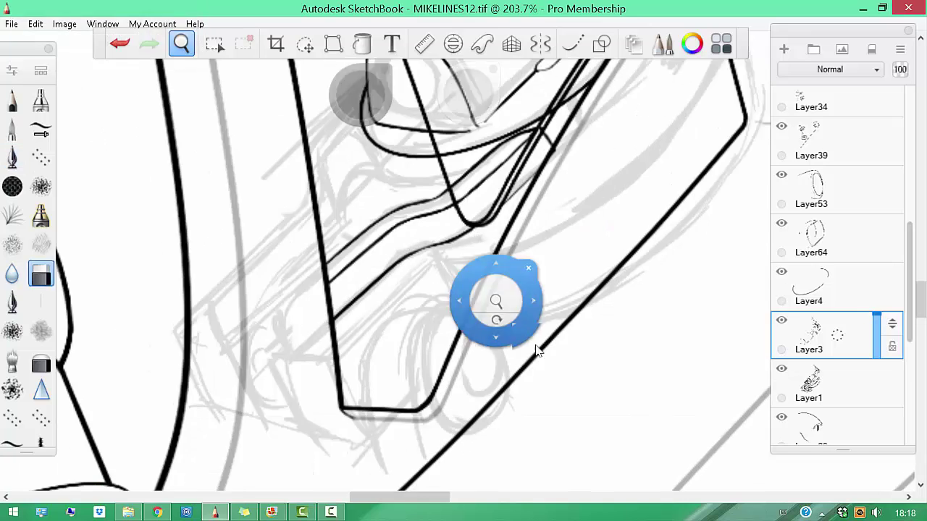
left_click_drag(493, 302, 497, 253)
Ink a hexagonal nut at the cylinder's lower end on a new layer, starting from an ellipse guide
key("e")
left_click_drag(403, 260, 412, 208)
key("ctrl+shift+n")
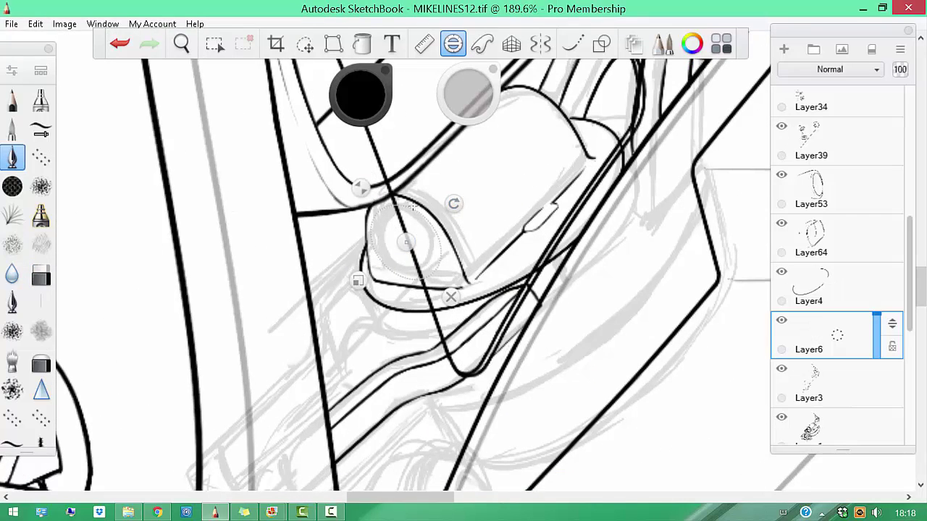
left_click(452, 296)
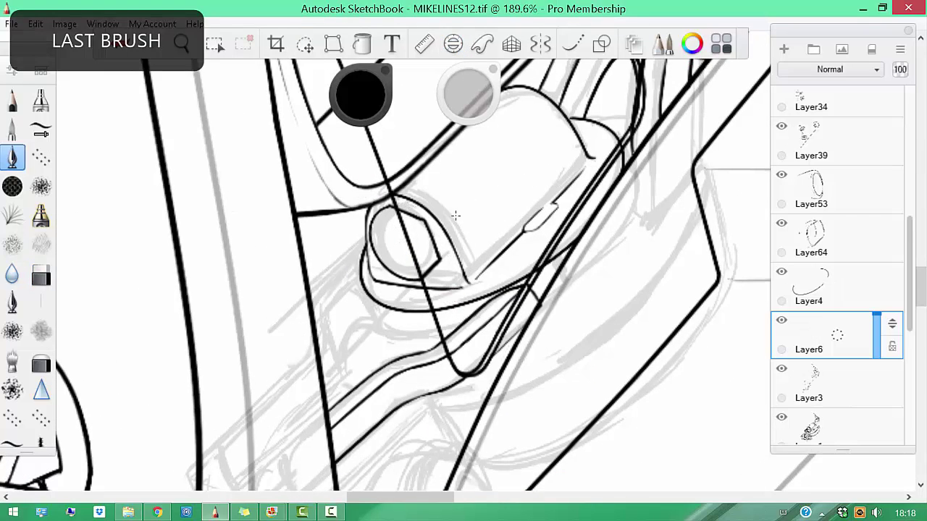
scroll(397, 214, "up", 5)
key("b")
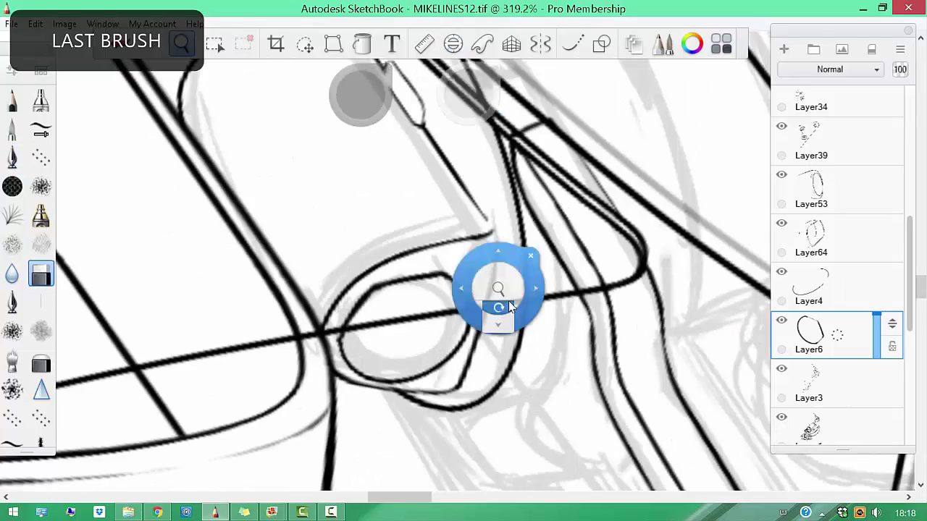
mouse_move(497, 290)
left_mouse_down()
mouse_move(497, 155)
mouse_move(397, 226)
mouse_move(488, 224)
mouse_move(492, 336)
mouse_move(524, 261)
left_mouse_up()
Duplicate the nut layer with an offset to give the nut thickness, and erase the hidden edges
key("e")
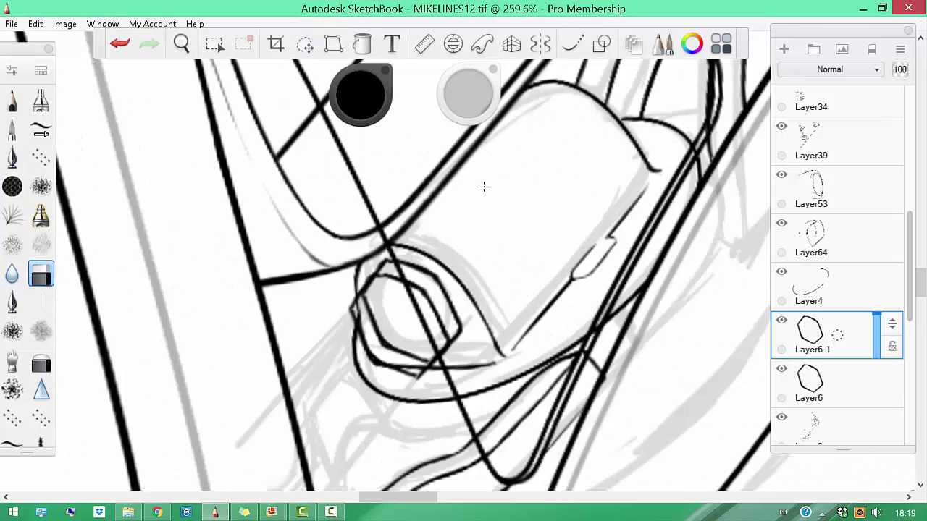
key("e")
left_click_drag(431, 361, 363, 284)
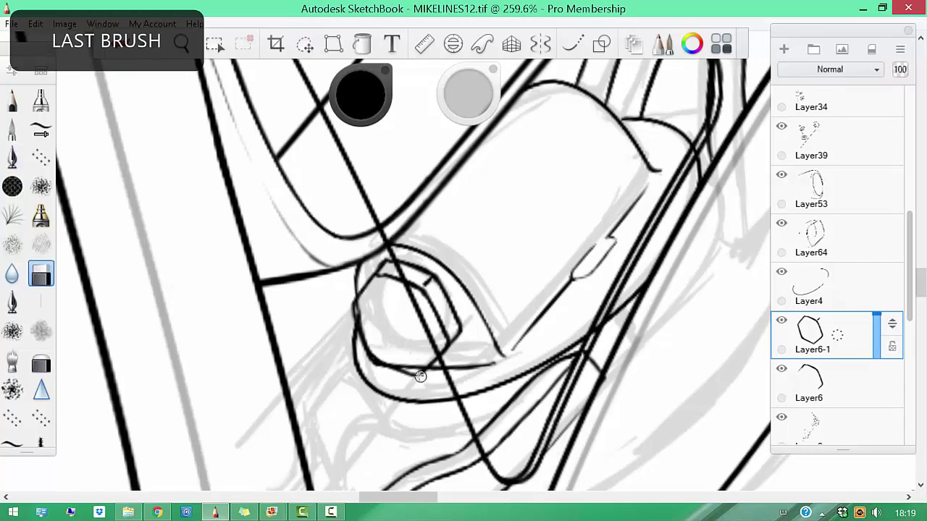
left_click(833, 427)
left_click_drag(361, 337, 364, 296)
Ink the round shaft end over the nut on Layer4 with an ellipse guide, undoing the unwanted strokes
left_click(819, 287)
left_click_drag(476, 372, 511, 399)
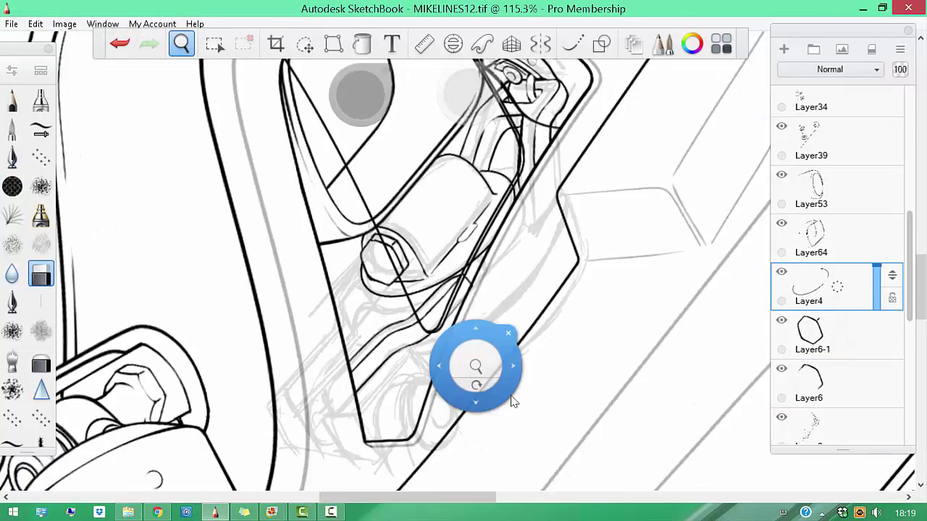
left_click(452, 43)
scroll(313, 176, "up", 3)
key("e")
key("ctrl+z")
key("ctrl+z")
key("ctrl+z")
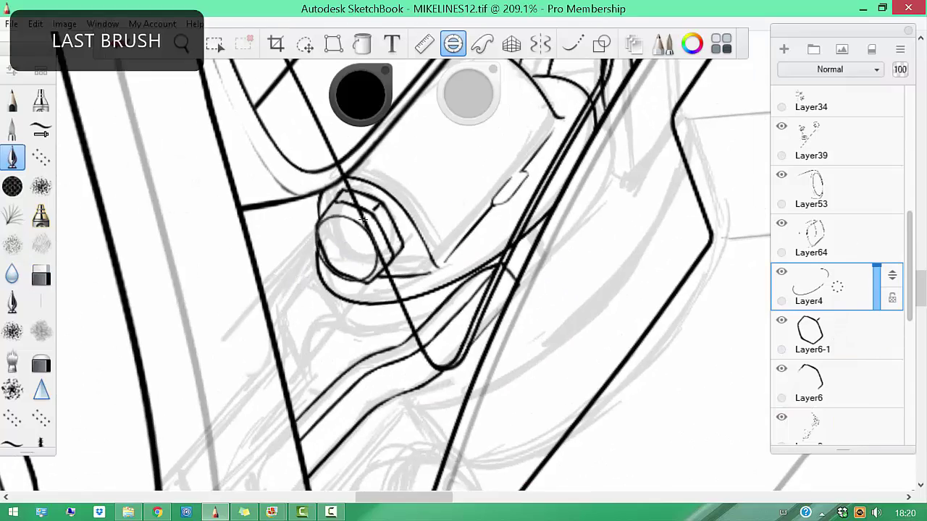
Ink the two straight shaft edges running down from the nut toward the door frame
scroll(260, 410, "down", 5)
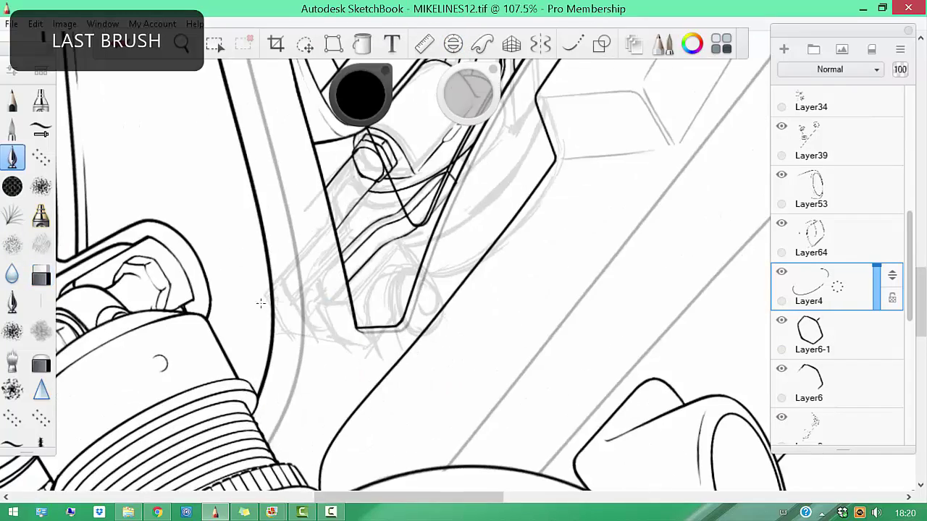
key("space")
left_click_drag(357, 315, 474, 332)
Merge the duplicated nut layer Layer6-1 into Layer6
key("Down")
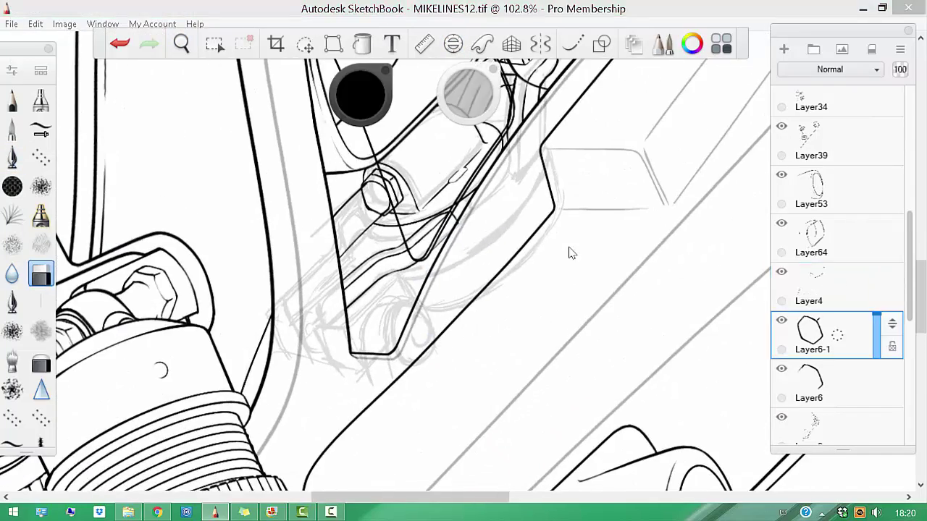
scroll(569, 252, "up", 5)
key("ctrl+e")
key("Down")
key("Up")
key("Up")
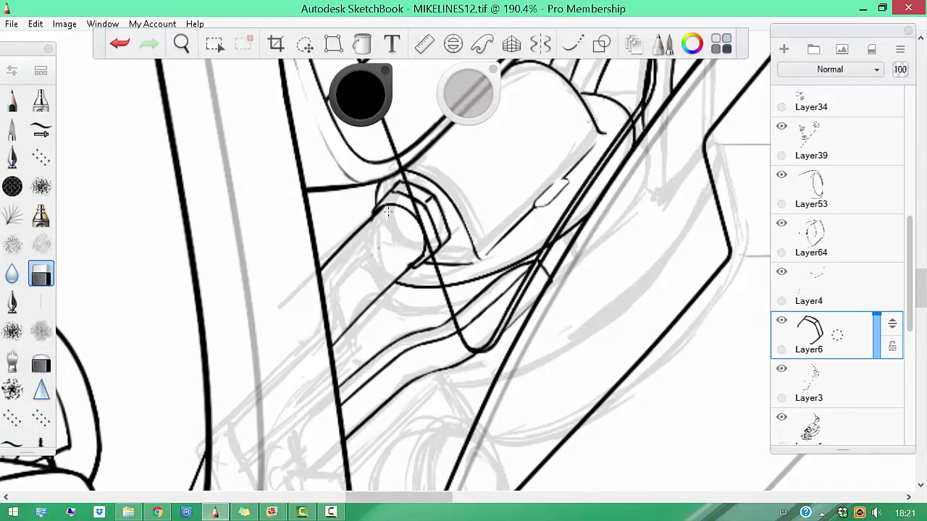
Erase the cradle line on Layer4 where it overlaps the neighbouring parts beside the cylinder
scroll(417, 250, "down", 4)
scroll(407, 246, "up", 6)
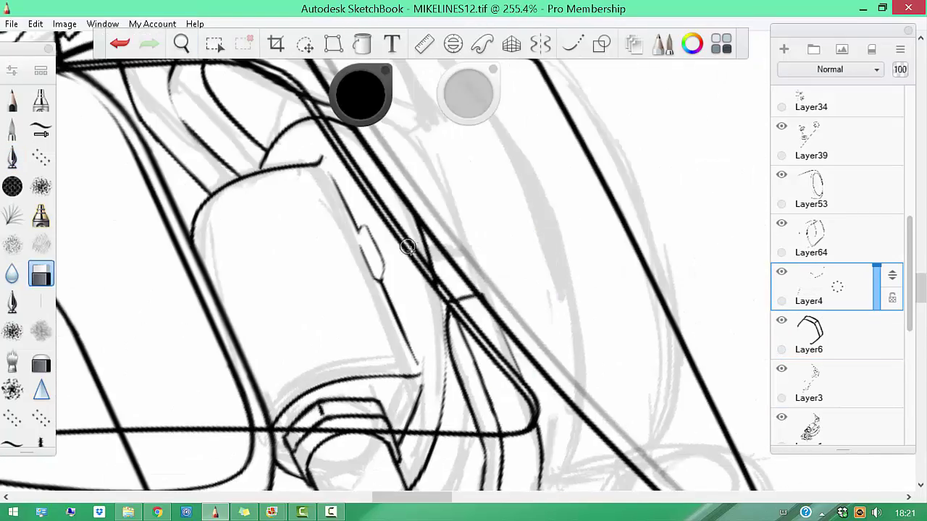
scroll(408, 246, "down", 4)
left_click_drag(399, 389, 555, 316)
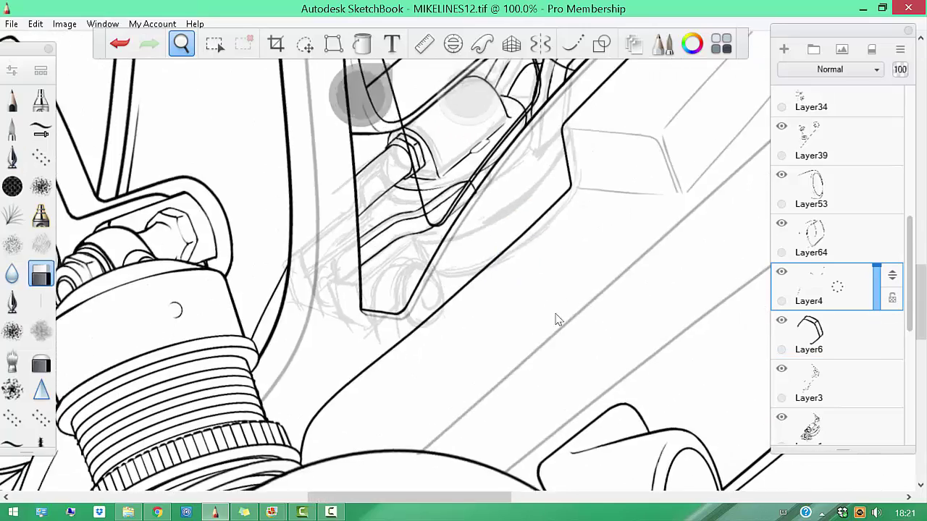
Ink the wavy hose between the shaft and the arm on Layer4, with its bent end, and clean up its edges
scroll(554, 317, "up", 5)
key("b")
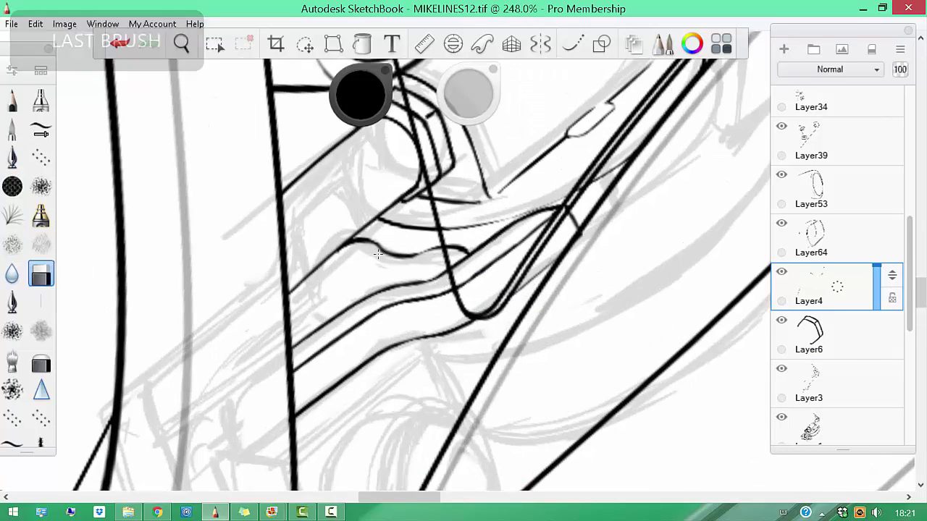
left_click_drag(272, 313, 320, 287)
left_click_drag(381, 231, 337, 283)
key("ctrl+z")
key("e")
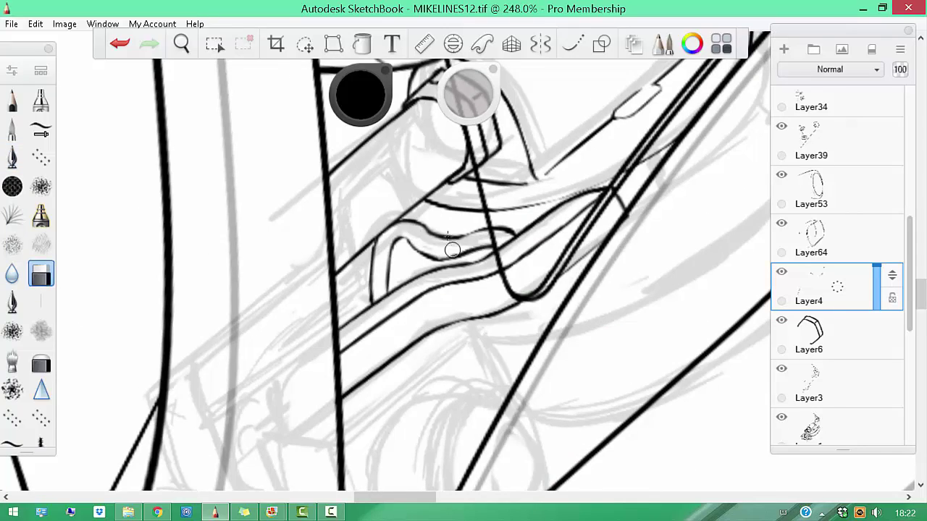
Ink the curved hose lines in the lower corner of the side window opening and erase the stray ends
key("e")
scroll(460, 236, "down", 3)
scroll(405, 271, "up", 2)
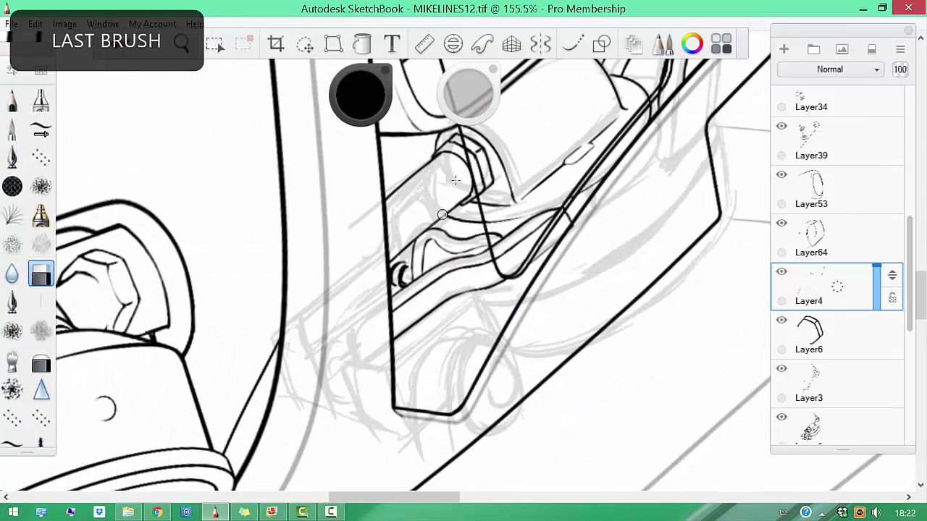
scroll(409, 264, "down", 1)
key("e")
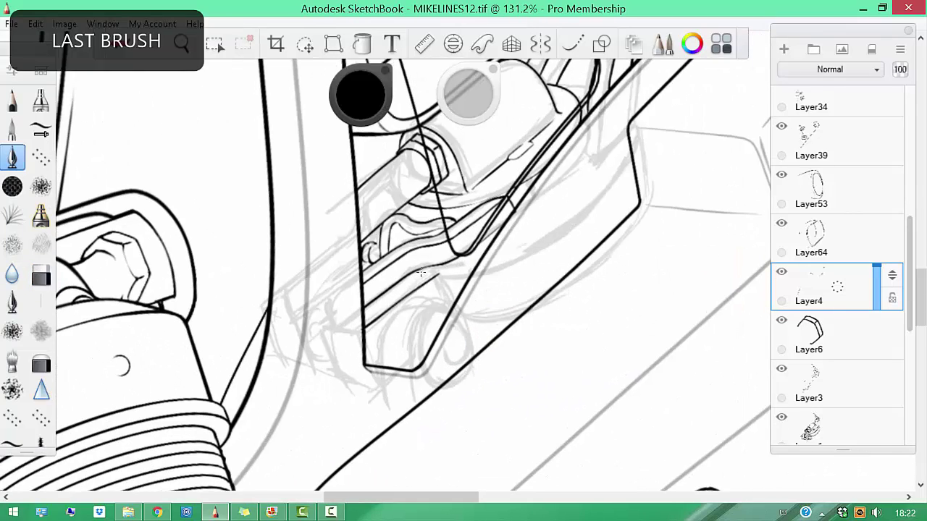
scroll(435, 281, "down", 1)
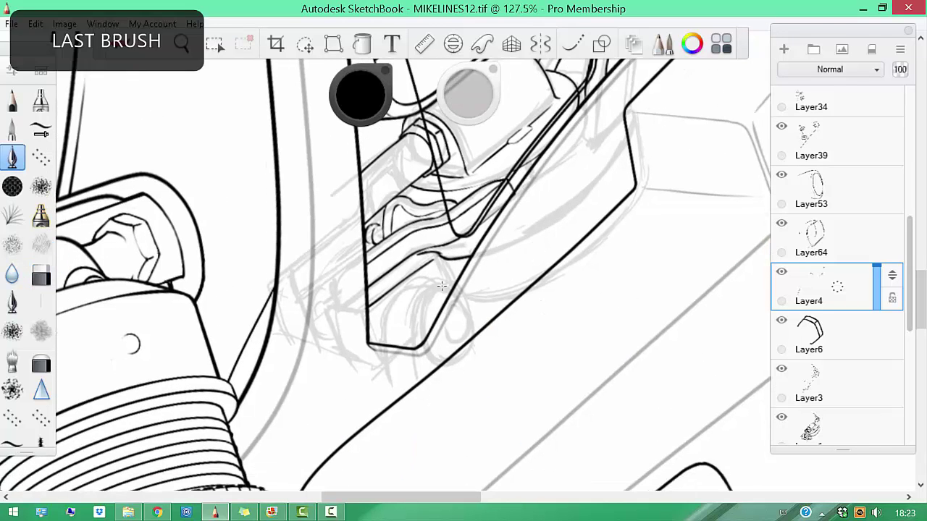
Draw the curved outlines of the round part in the window's bottom corner, undoing the stray stroke
key("l")
left_click_drag(381, 297, 389, 366)
scroll(436, 281, "up", 4)
key("ctrl+z")
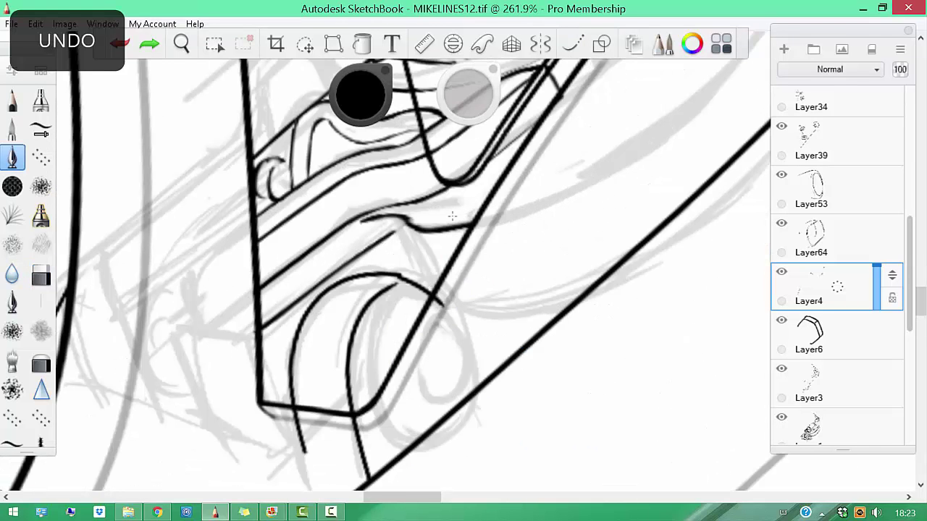
key("b")
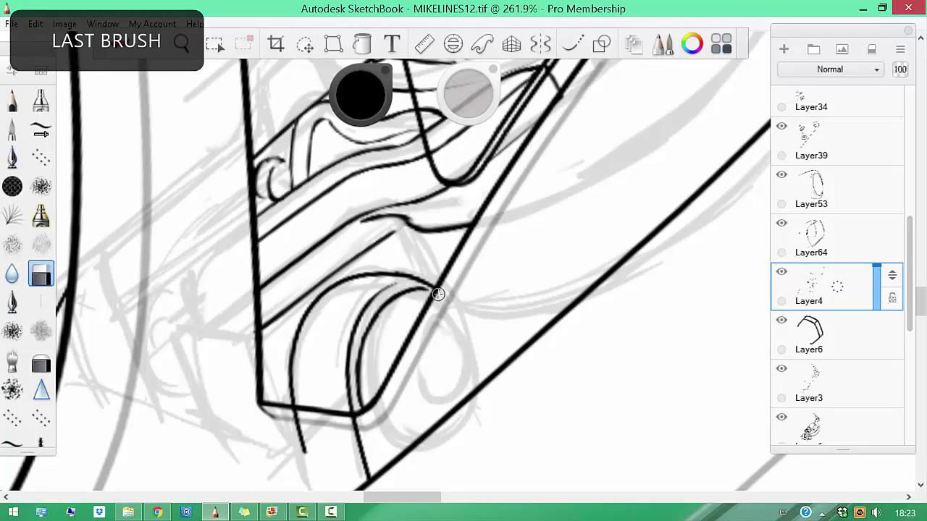
Complete the round part's inner curves and erase the line ends that overshoot the window frame
key("e")
key("space")
left_click_drag(423, 372, 521, 149)
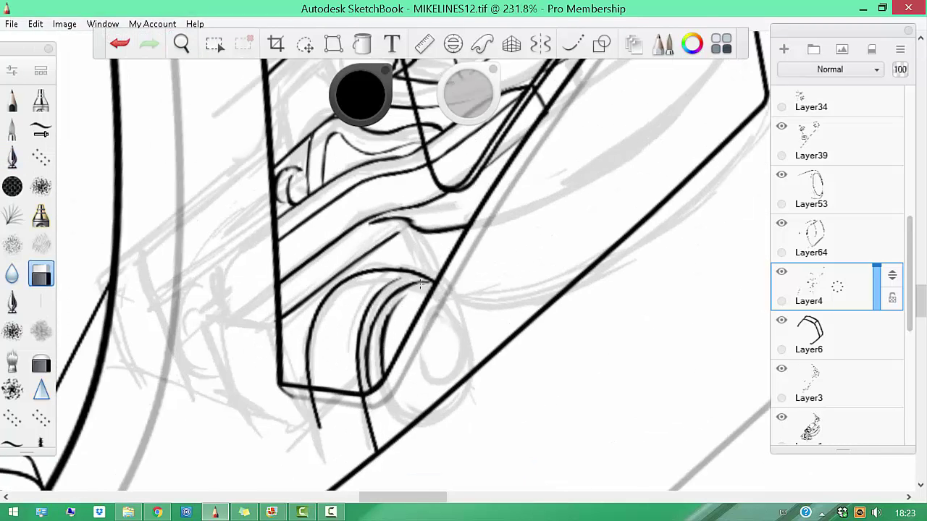
key("b")
key("b")
key("e")
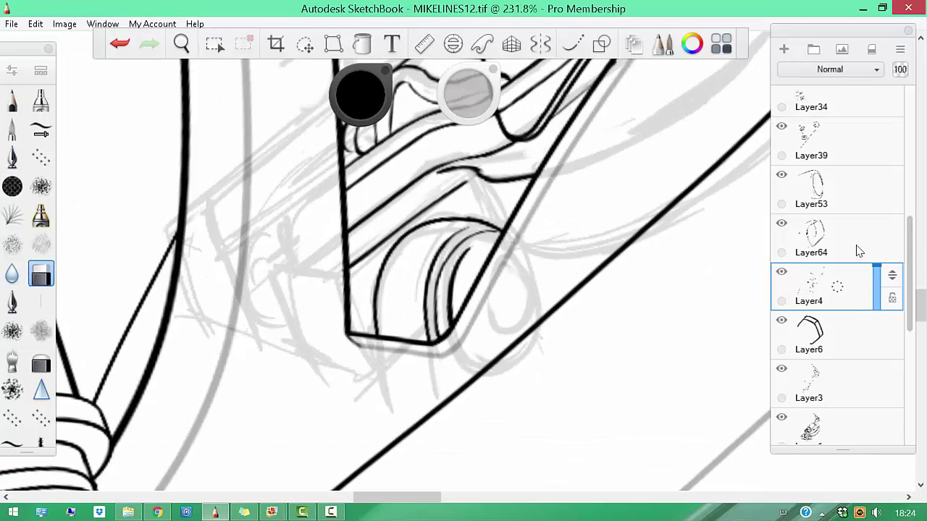
Select Layer3 and touch up the linework around the cylinder inside the side window
left_click(825, 384)
mouse_move(534, 241)
left_mouse_down()
mouse_move(543, 384)
mouse_move(569, 242)
left_mouse_up()
key("b")
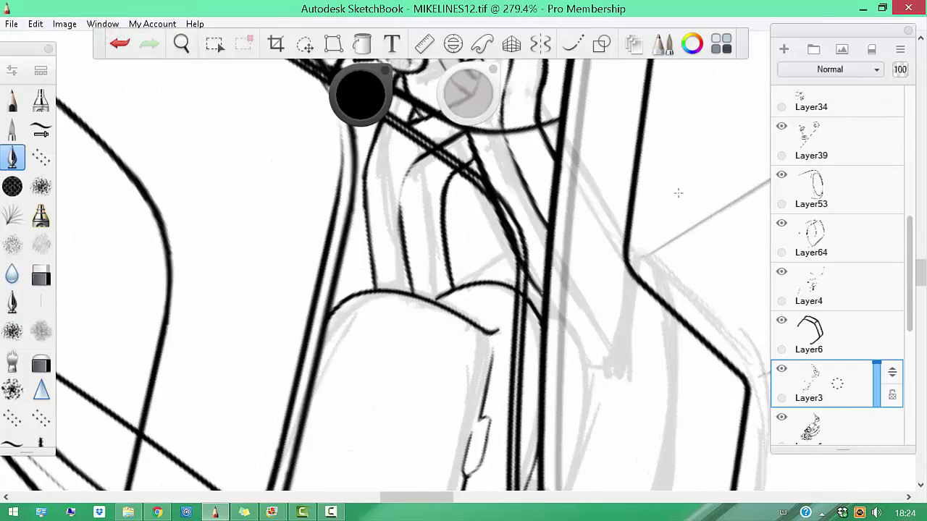
key("b")
key("space")
mouse_move(478, 269)
left_mouse_down()
mouse_move(389, 435)
mouse_move(583, 341)
left_mouse_up()
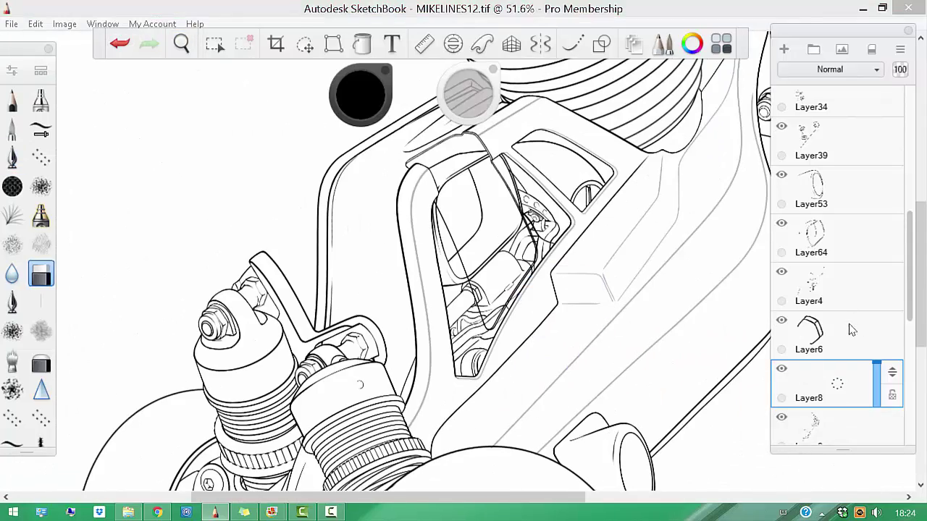
With Steady Stroke on, draw the long bent tube lines behind the window pillar on Layer8
left_click(572, 44)
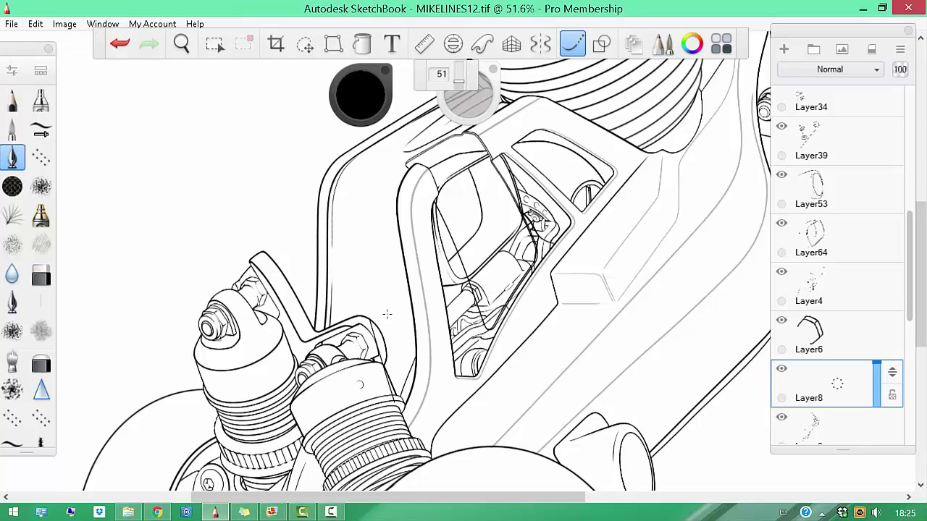
key("space")
left_click_drag(360, 385, 573, 299)
key("ctrl+z")
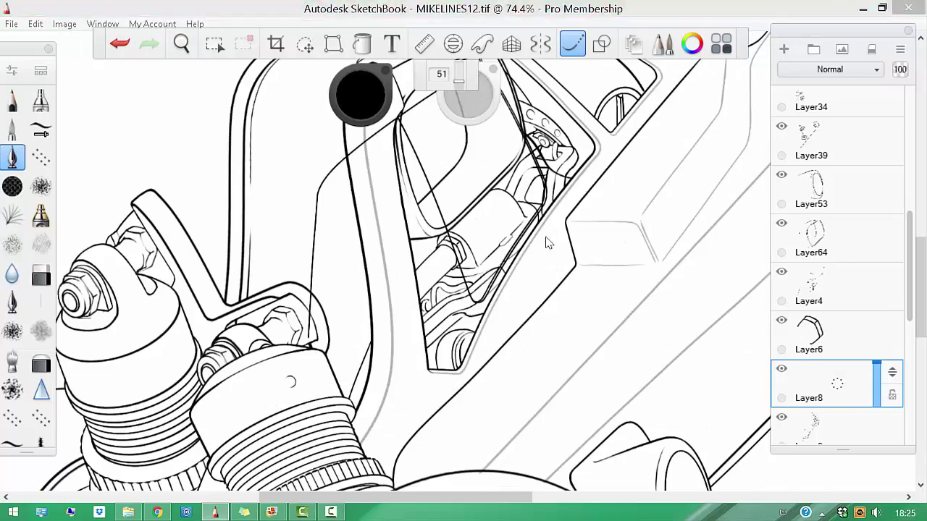
key("ctrl+t")
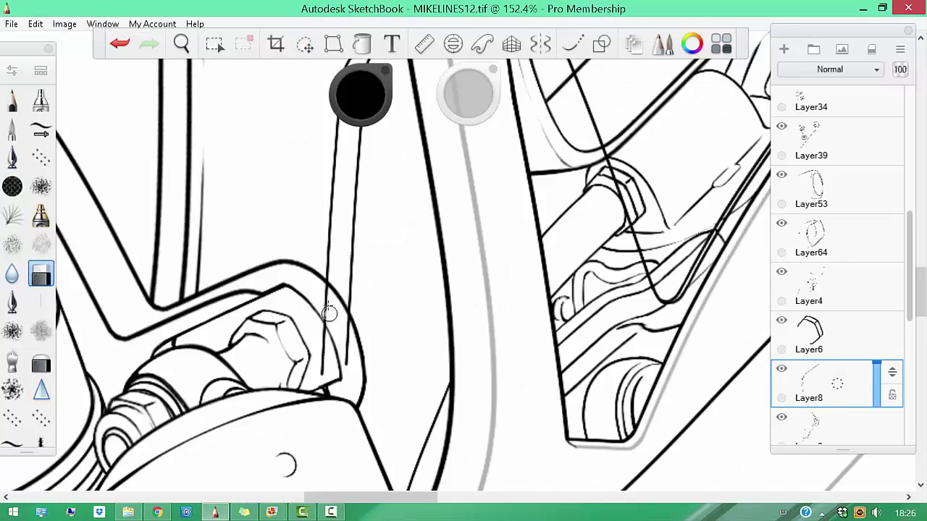
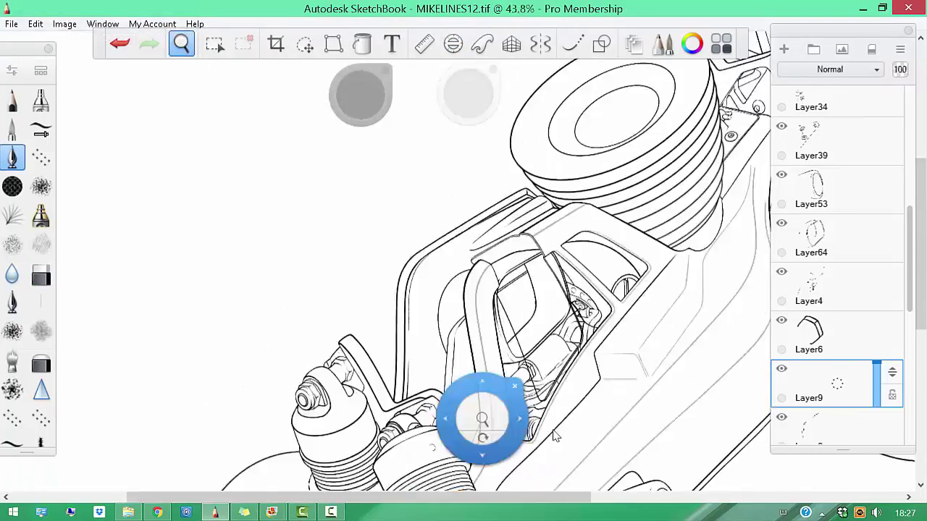
Save the drawing as MIKELINES13.tif
key("Tab")
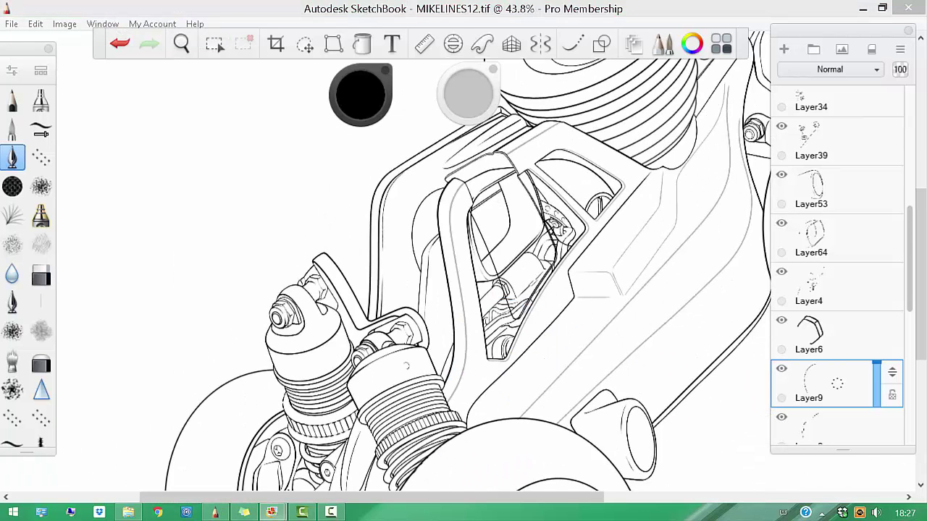
key("Tab")
key("ctrl+shift+s")
key("Return")
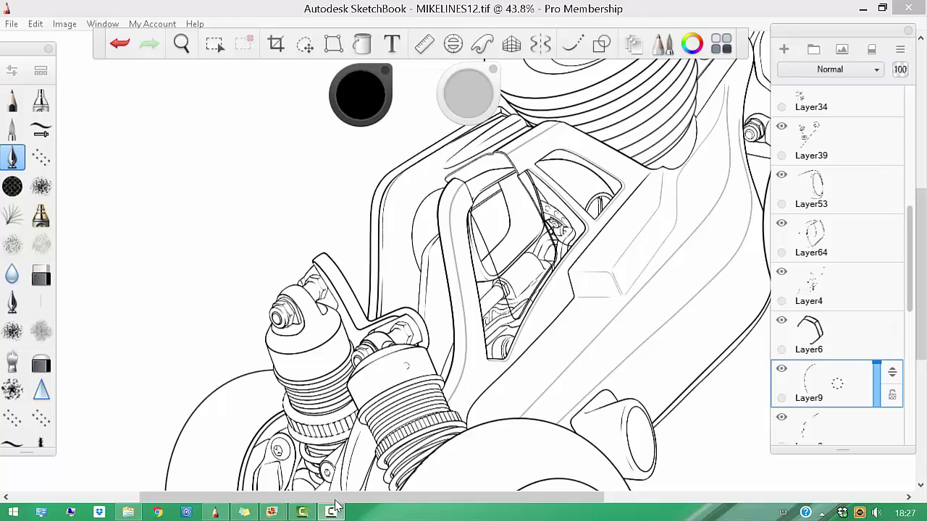
Merge the linework layers between Layer49 and Layer6 into Layer4
scroll(840, 246, "up", 4)
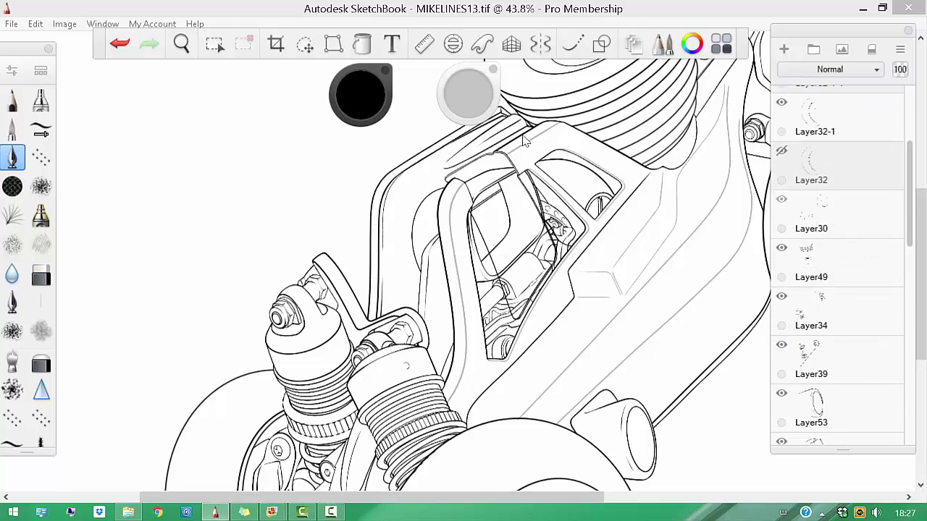
scroll(840, 247, "down", 2)
left_click(840, 225)
scroll(840, 221, "down", 4)
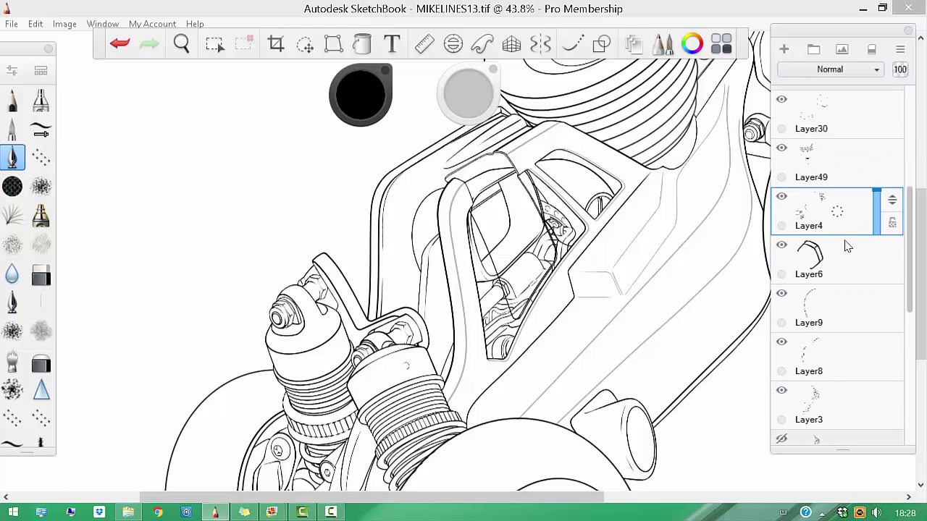
Merge Layer4, Layer6, Layer9, Layer8 and Layer3 down into Layer36
left_click(871, 244)
left_click_drag(871, 245, 572, 326)
key("ctrl+e")
key("ctrl+e")
key("ctrl+e")
Draw two nearly parallel, slightly curved lines across the rear panel on Layer10, undoing the misplaced strokes
scroll(572, 326, "up", 3)
key("ctrl+z")
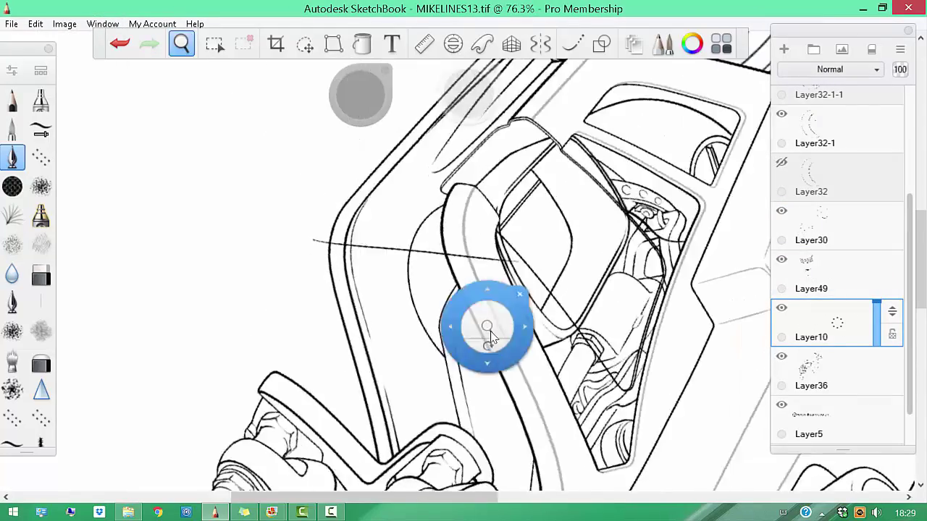
left_click_drag(488, 323, 541, 382)
scroll(541, 381, "up", 2)
key("ctrl+z")
scroll(521, 347, "down", 1)
key("ctrl+z")
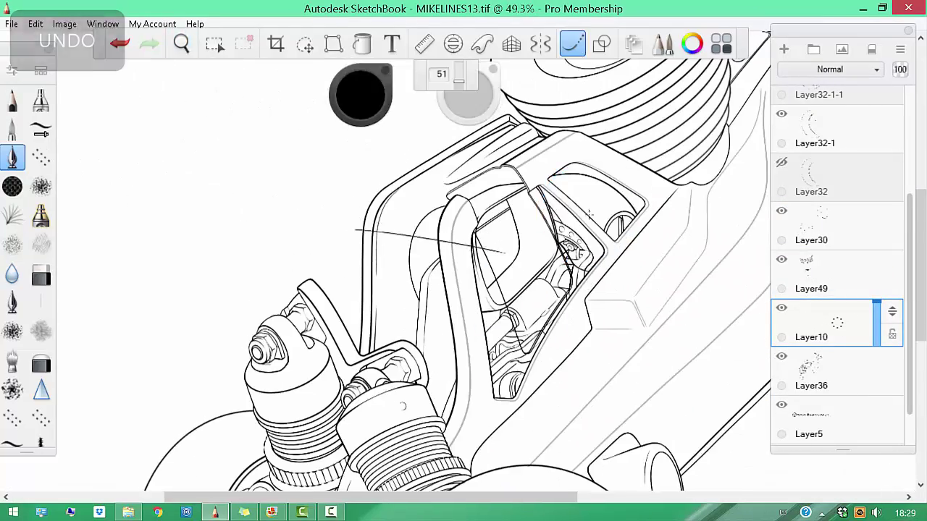
left_click_drag(473, 266, 505, 315)
key("ctrl+z")
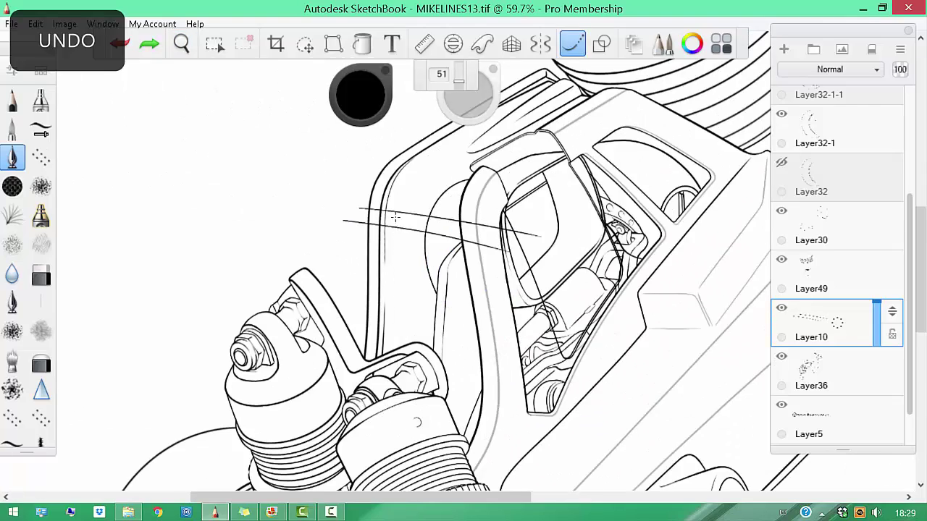
Add the side edges of the rear panel's inner opening and erase the overshooting ends of its outline
scroll(395, 217, "down", 2)
scroll(538, 231, "up", 5)
key("b")
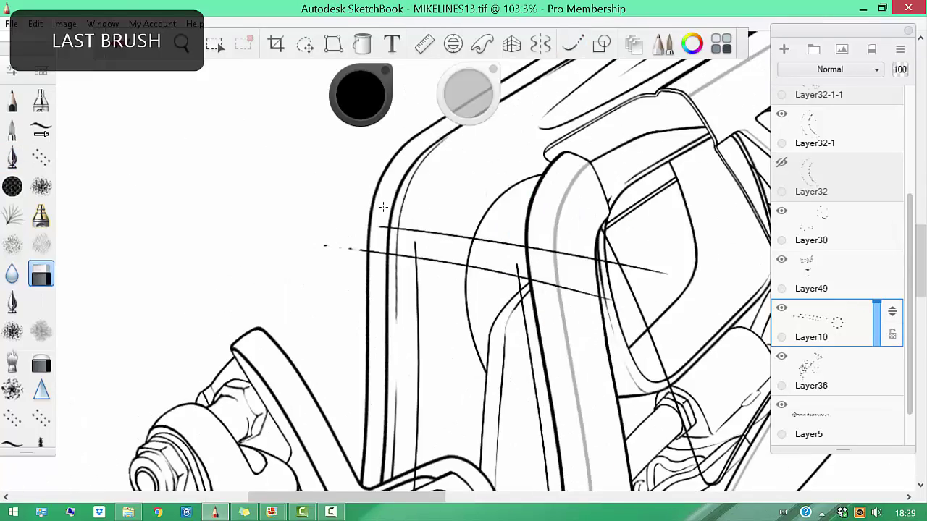
left_click_drag(521, 232, 428, 215)
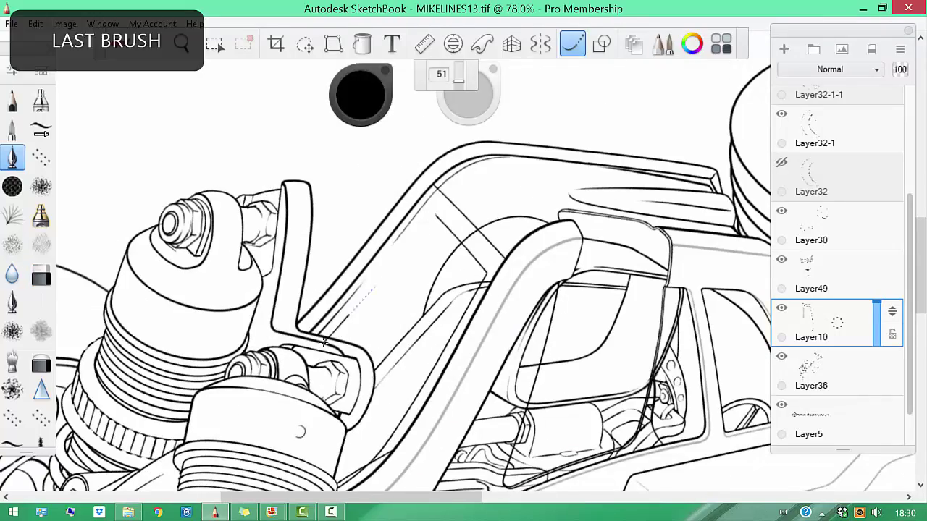
scroll(434, 196, "up", 3)
mouse_move(367, 244)
left_mouse_down()
mouse_move(611, 335)
mouse_move(585, 249)
mouse_move(413, 246)
mouse_move(471, 352)
mouse_move(518, 377)
mouse_move(503, 248)
mouse_move(434, 282)
mouse_move(397, 266)
left_mouse_up()
Add a new layer, draw a curved contour under the roof panel above the seat, and undo the stray strokes
key("ctrl+shift+n")
key("e")
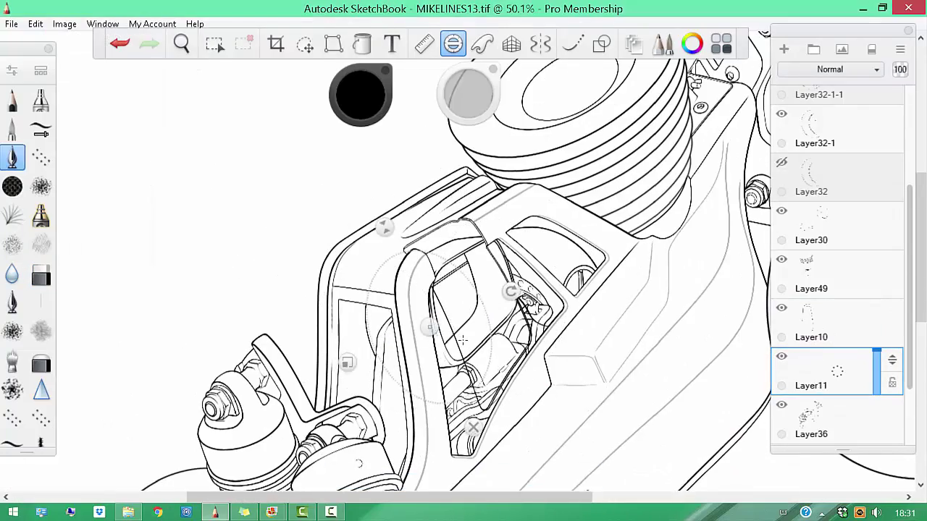
mouse_move(542, 210)
left_mouse_down()
mouse_move(473, 273)
mouse_move(452, 271)
mouse_move(533, 202)
left_mouse_up()
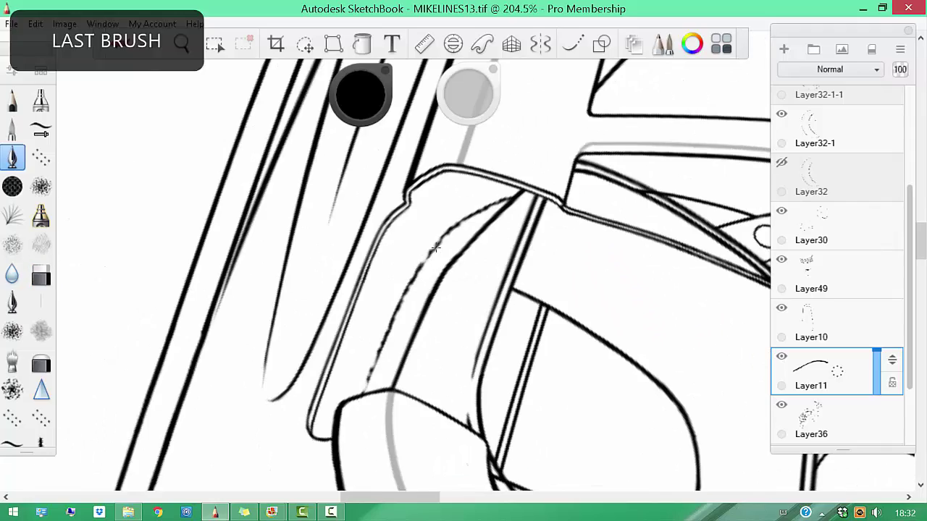
left_click_drag(434, 248, 507, 430)
key("ctrl+z")
key("ctrl+z")
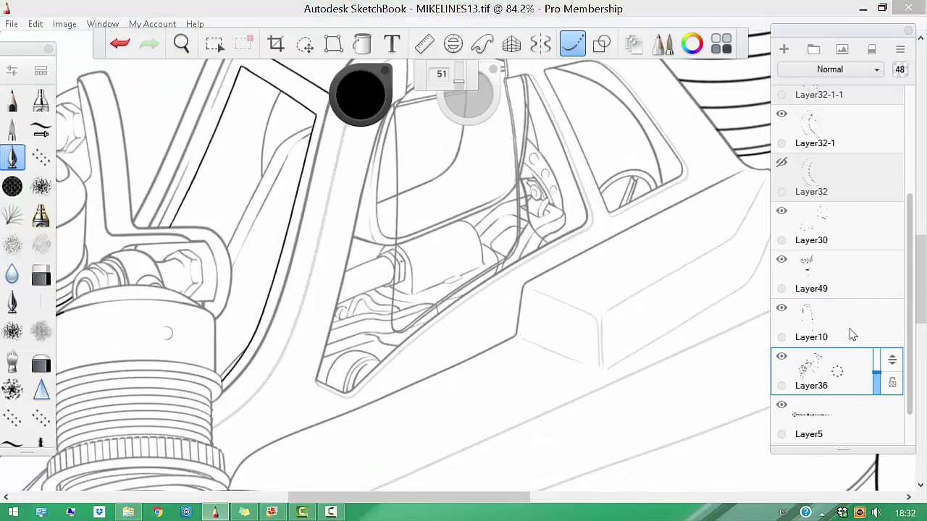
Select Layer10 and draw the inner frame lines along the pillar and lower edge of the side window
left_click(847, 330)
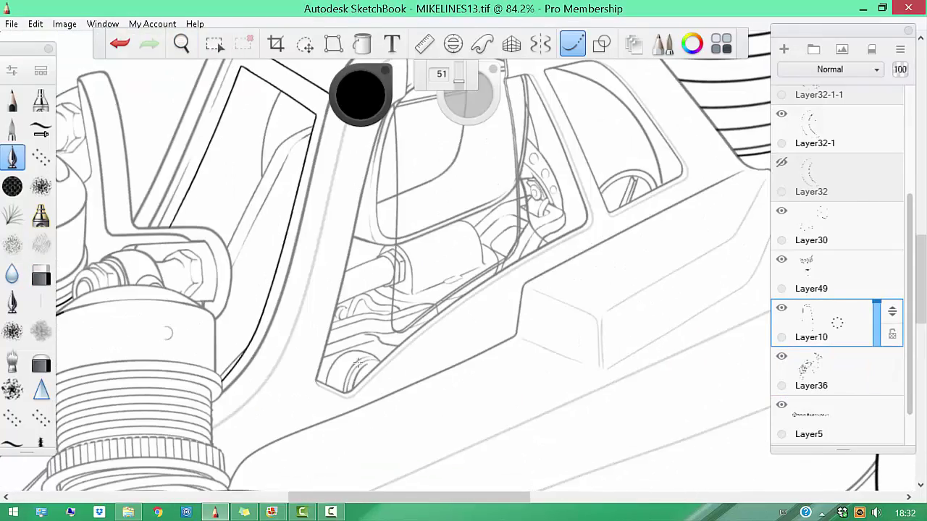
key("ctrl+z")
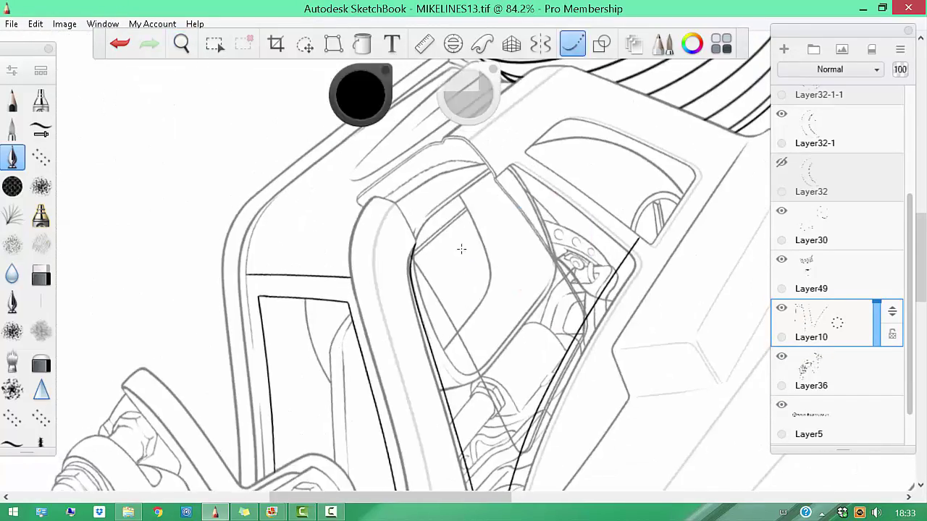
key("b")
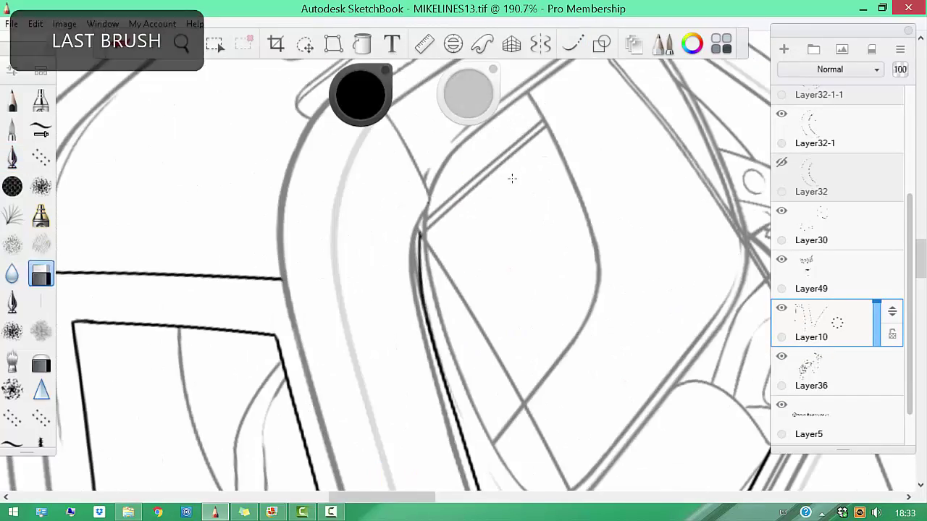
key("b")
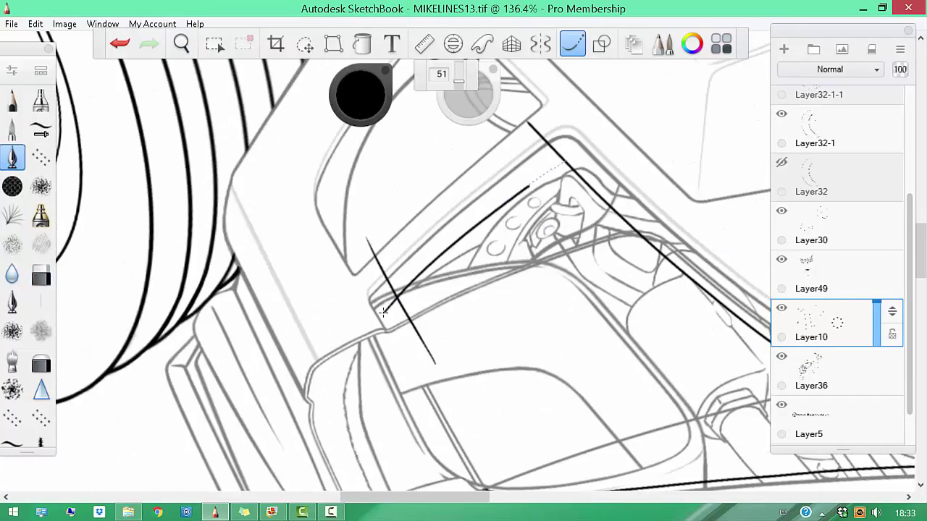
Refine the side window's inner frame corners and erase the overshooting line ends
scroll(384, 311, "up", 3)
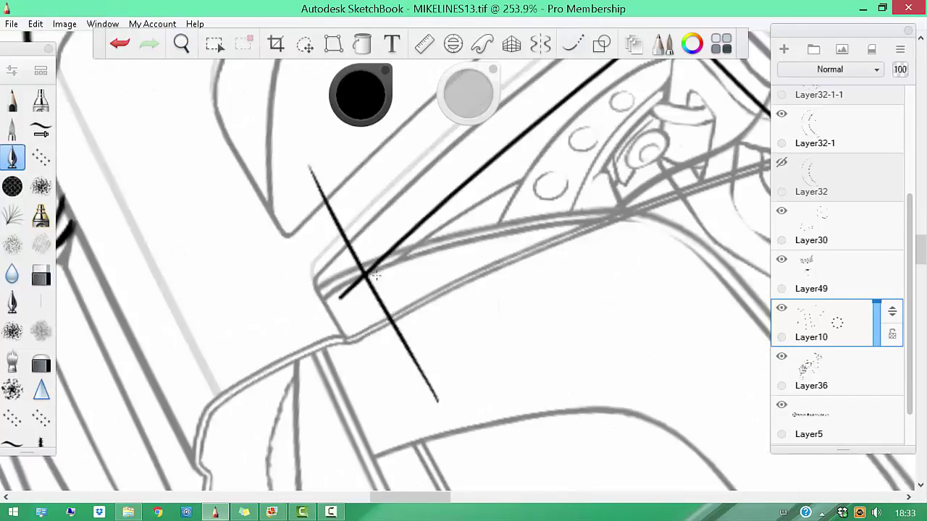
key("b")
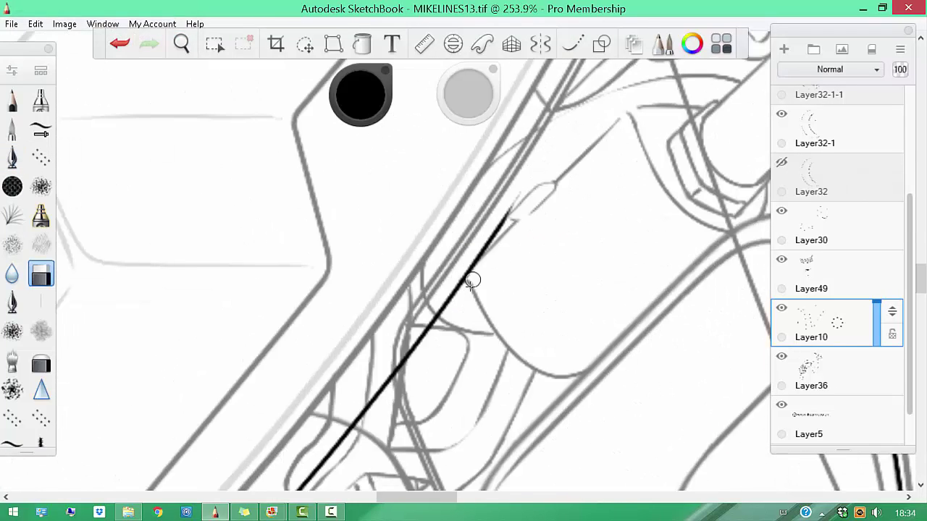
left_click_drag(458, 232, 471, 277)
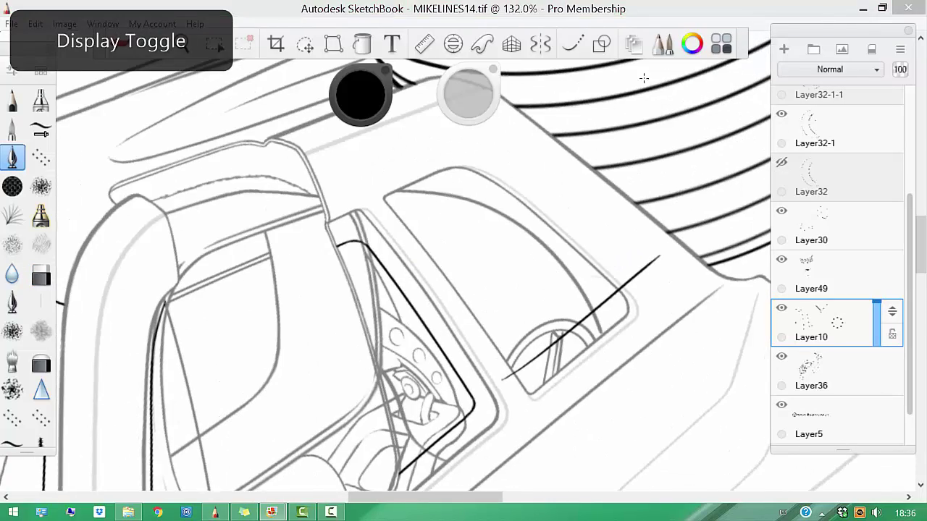
Draw the inner frame of the rear side window on Layer10, round its corners and erase the overshooting line ends
left_click_drag(598, 139, 399, 219)
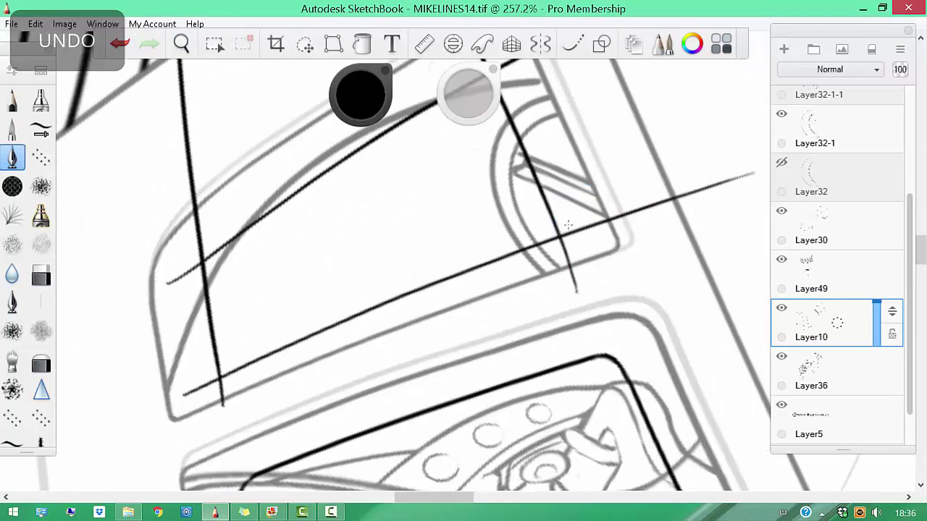
left_click_drag(552, 214, 663, 126)
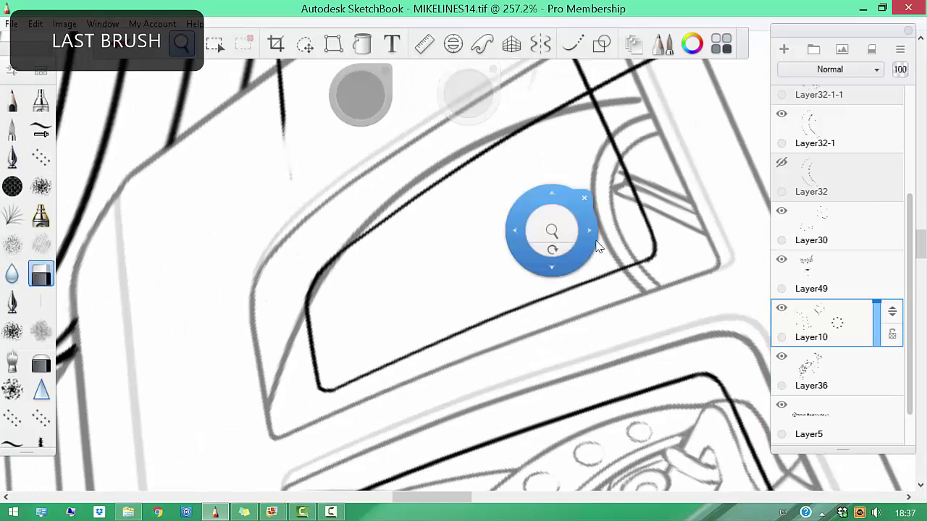
left_click_drag(550, 227, 381, 259)
Erase the Layer36 interior lines that run past the inner frames of both side windows
key("e")
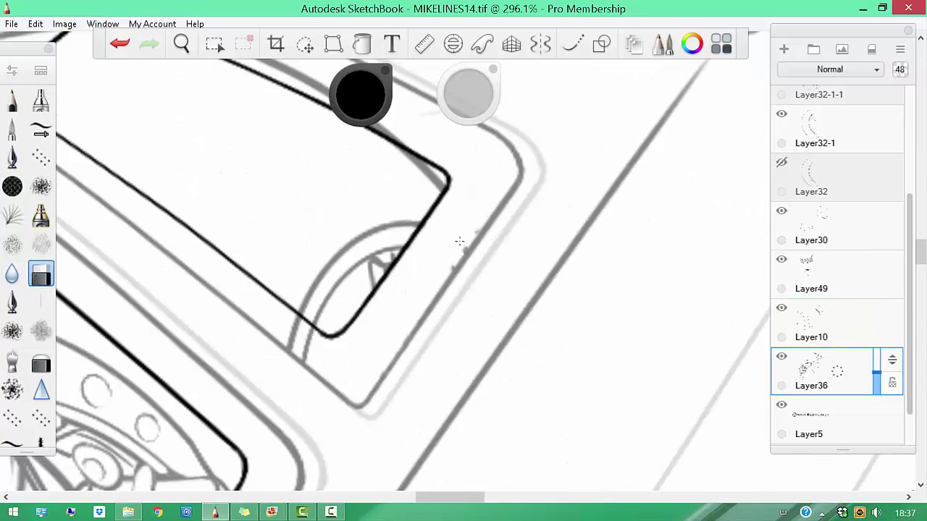
key("space")
mouse_move(459, 241)
left_mouse_down()
mouse_move(424, 290)
mouse_move(296, 176)
mouse_move(385, 254)
mouse_move(223, 232)
mouse_move(507, 221)
mouse_move(428, 221)
left_mouse_up()
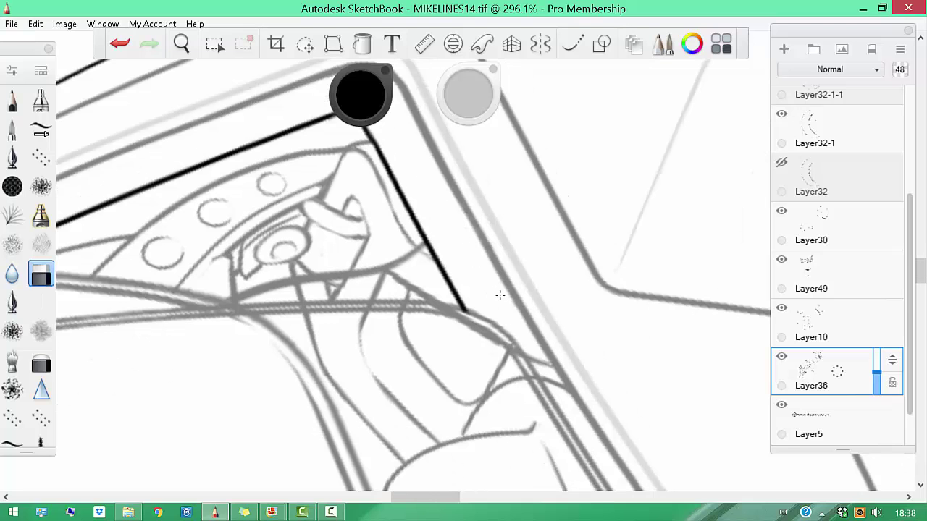
mouse_move(500, 295)
left_mouse_down()
mouse_move(406, 268)
mouse_move(470, 162)
left_mouse_up()
mouse_move(414, 236)
left_mouse_down()
mouse_move(379, 244)
mouse_move(455, 196)
mouse_move(402, 254)
left_mouse_up()
mouse_move(394, 220)
left_mouse_down()
mouse_move(438, 267)
mouse_move(352, 210)
left_mouse_up()
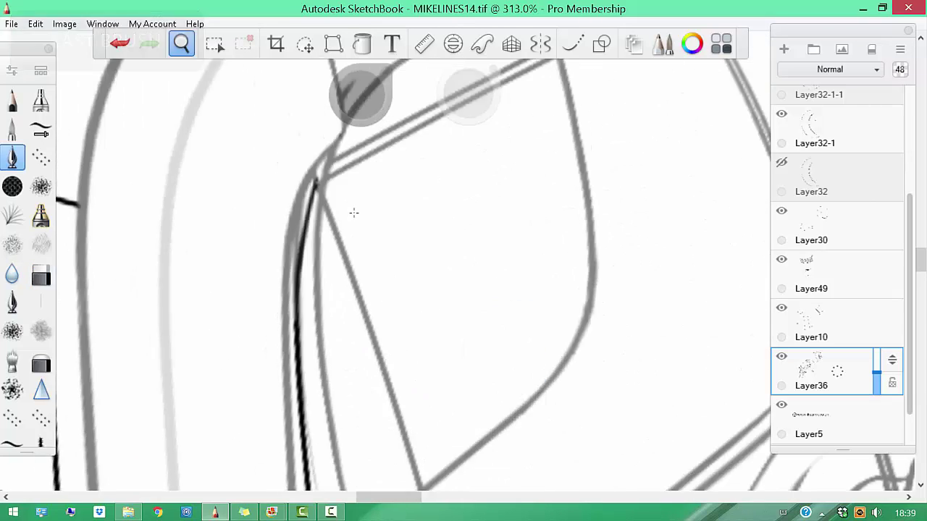
Refine the upper end of the inner frame line along the front pillar on Layer10, undoing the stray stroke
key("b")
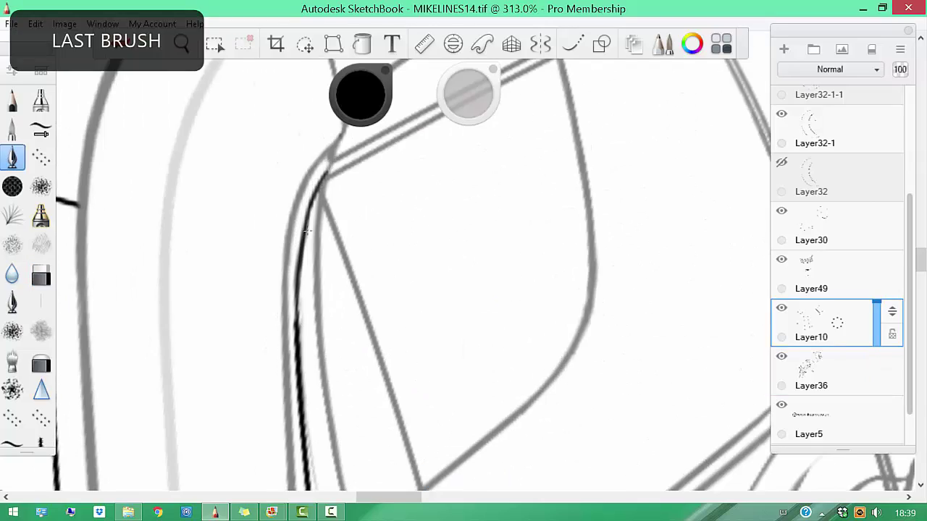
key("ctrl+z")
mouse_move(457, 262)
left_mouse_down()
mouse_move(519, 296)
mouse_move(467, 320)
mouse_move(530, 335)
mouse_move(532, 380)
mouse_move(611, 414)
mouse_move(601, 356)
mouse_move(342, 279)
mouse_move(337, 194)
left_mouse_up()
key("Tab")
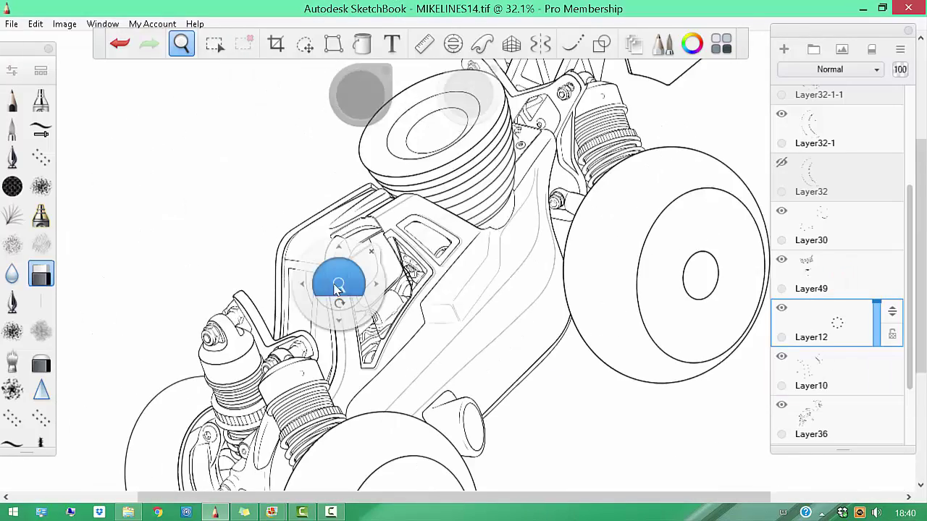
Sketch rough stripe lines over the roof and a contour below the side window on Layer12
key("e")
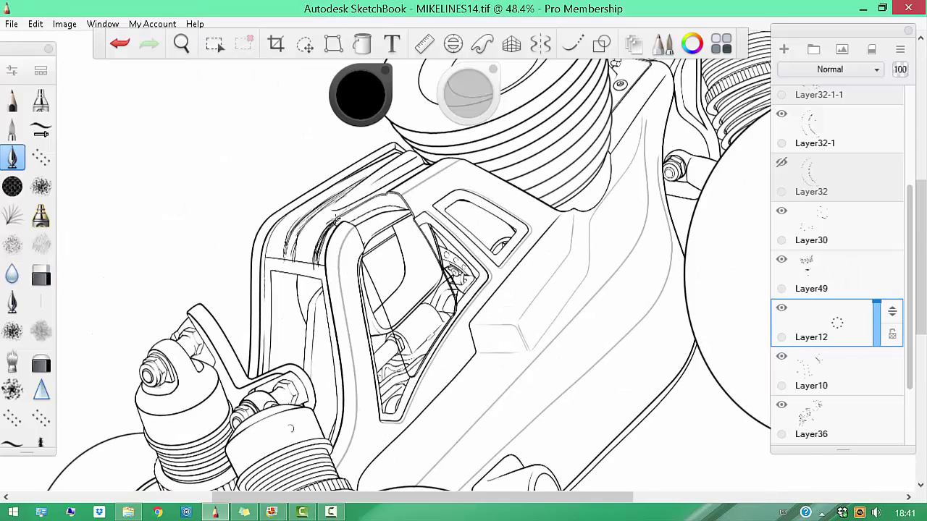
scroll(336, 221, "up", 3)
mouse_move(310, 252)
left_mouse_down()
mouse_move(299, 281)
mouse_move(395, 255)
left_mouse_up()
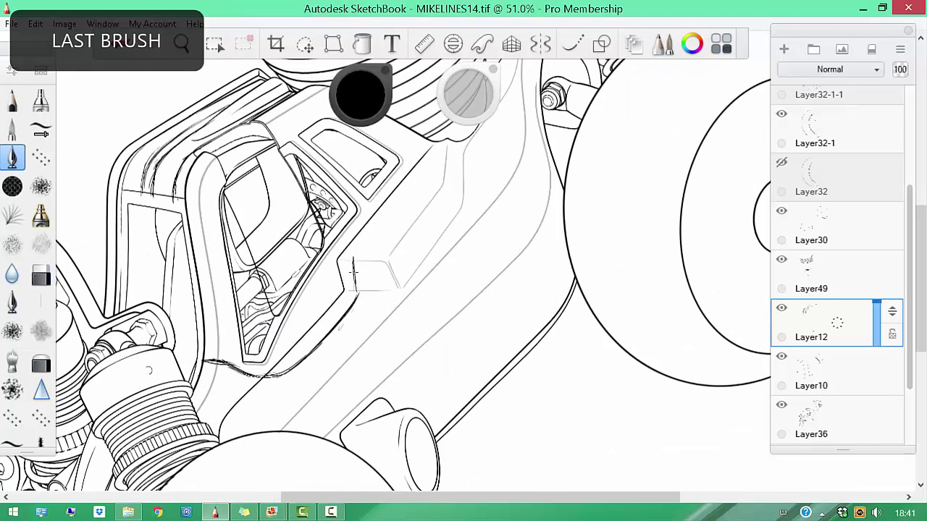
Sketch the outline of the side body panel behind the window, including its long diagonal lower edge
left_click_drag(479, 143, 435, 152)
key("b")
key("b")
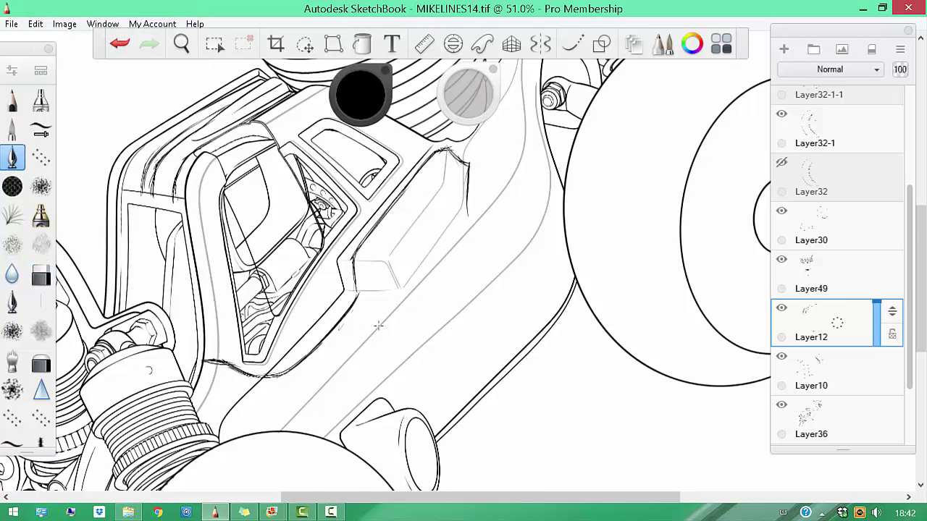
key("b")
left_click_drag(424, 420, 445, 333)
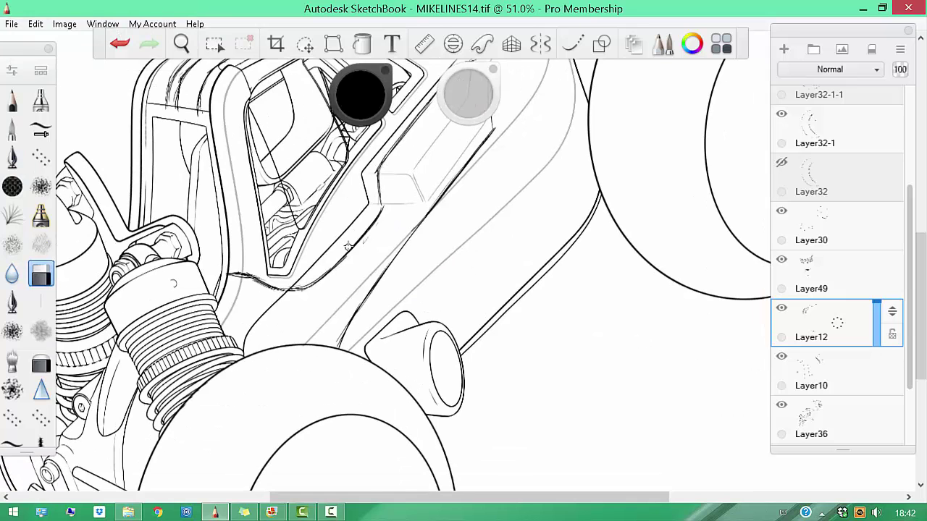
Sketch the lower front body edge and the inner lines running parallel to the side panel's outline
left_click_drag(445, 213, 482, 206)
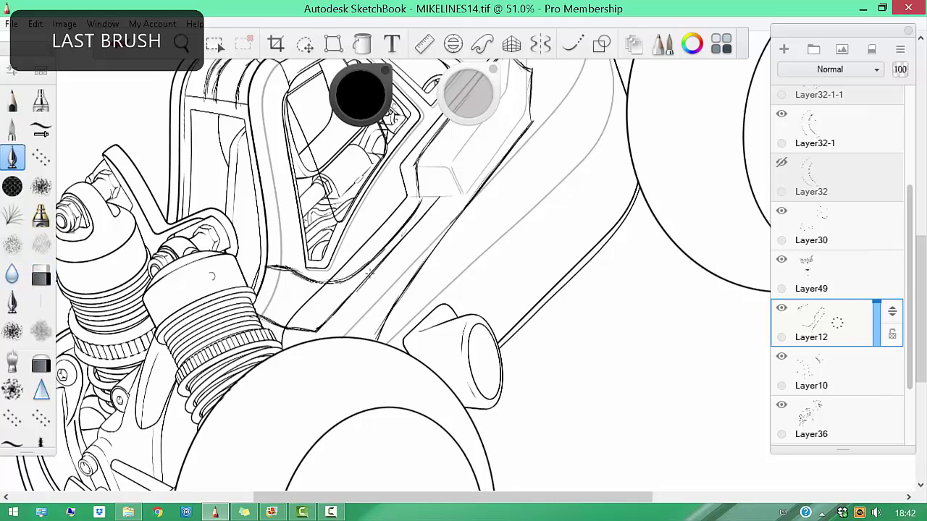
left_click_drag(370, 273, 331, 345)
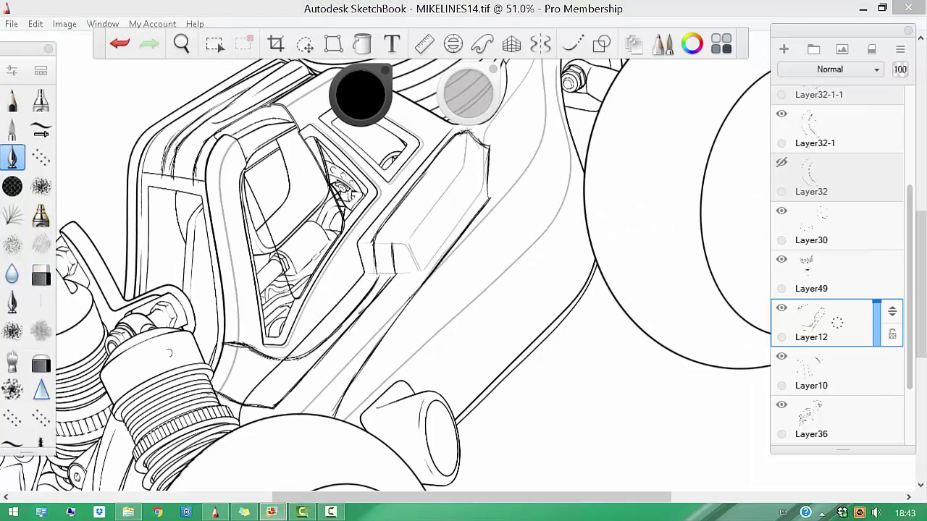
key("Tab")
left_click_drag(468, 155, 408, 244)
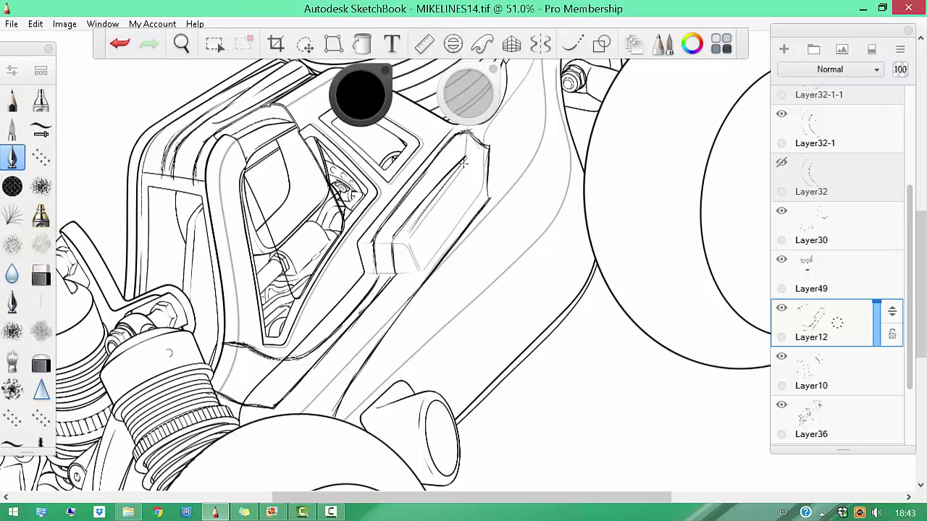
key("b")
key("Home")
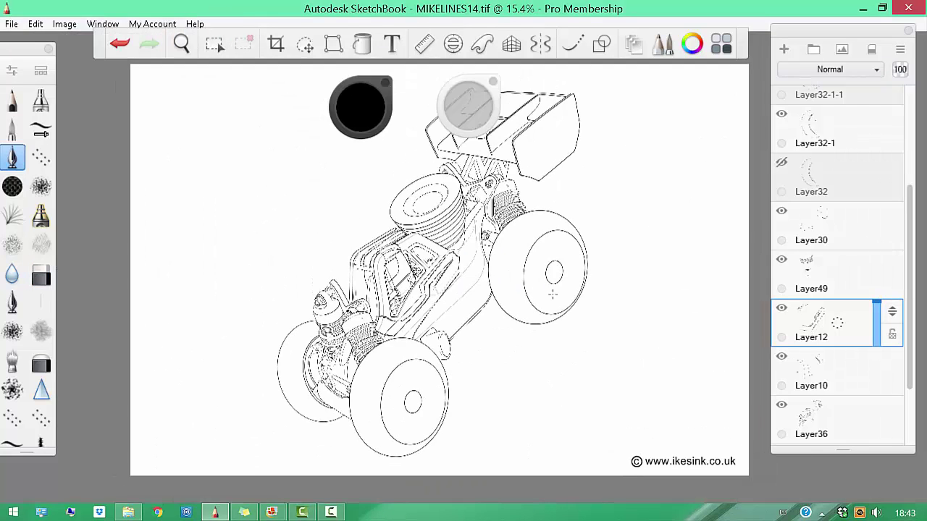
Clean up the line ends where the rear wing overlaps its mount, erasing on the lower line layer
scroll(622, 268, "up", 1)
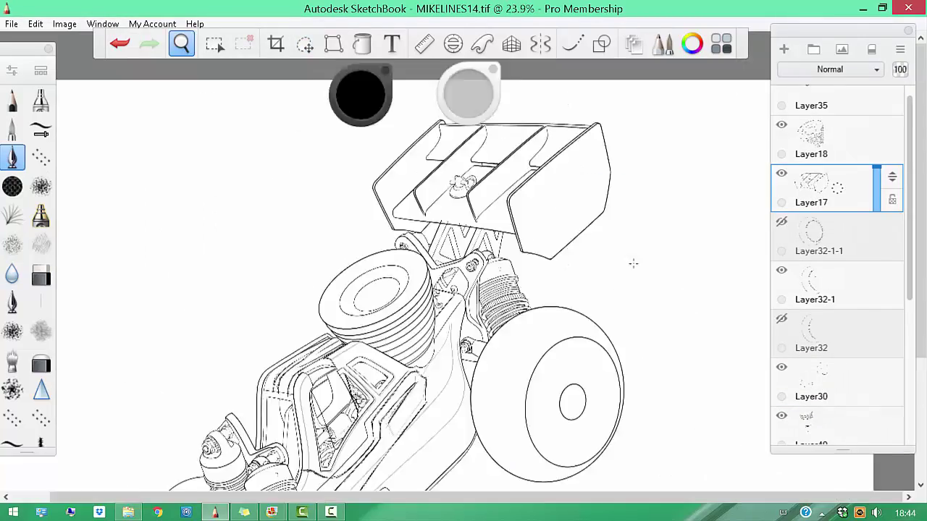
scroll(534, 311, "up", 5)
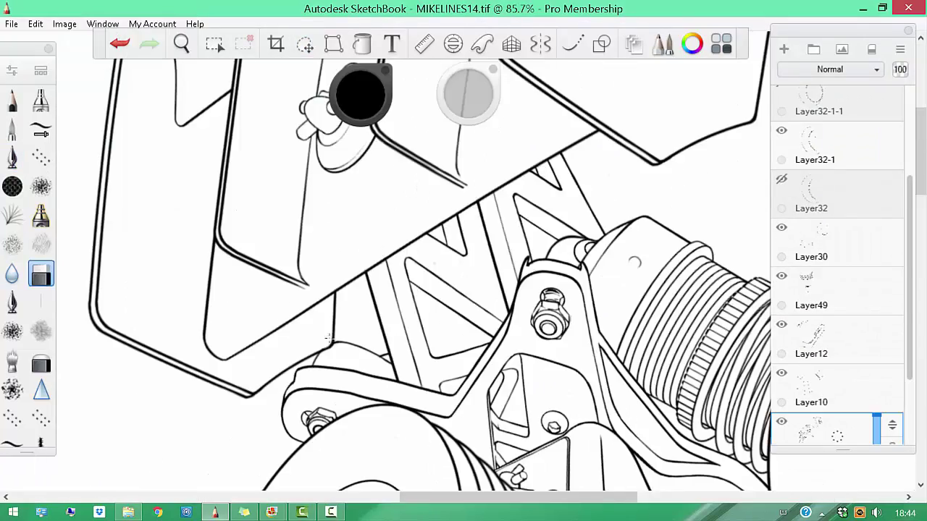
scroll(526, 445, "down", 6)
Sketch parallel stripe lines along the side panel on Layer12 and continue them to a corner above the exhaust
scroll(525, 446, "up", 2)
scroll(458, 201, "up", 1)
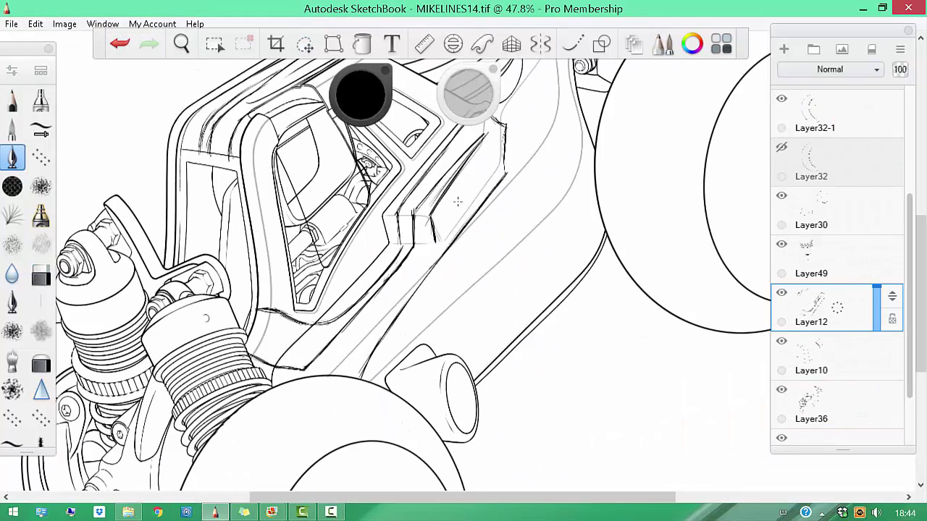
left_click_drag(428, 262, 415, 281)
mouse_move(421, 241)
left_mouse_down()
mouse_move(419, 216)
mouse_move(410, 290)
mouse_move(366, 340)
mouse_move(378, 346)
left_mouse_up()
key("e")
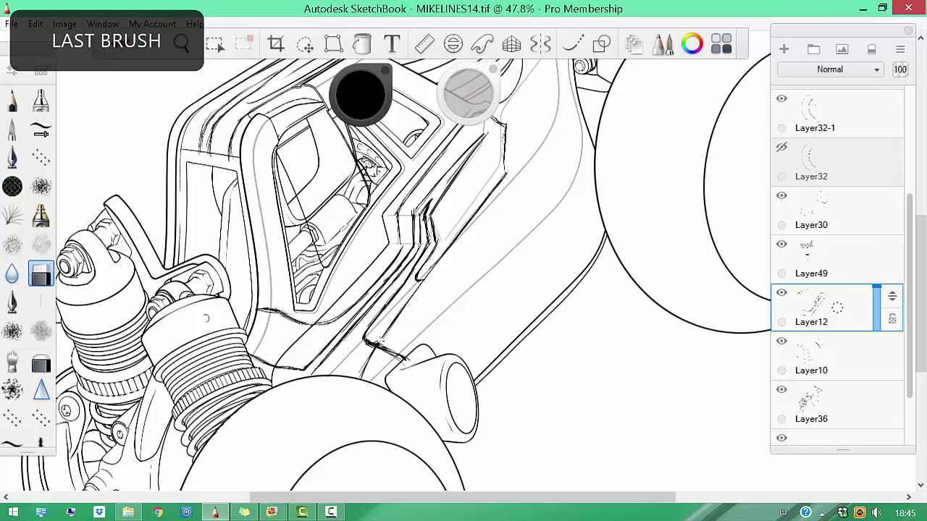
Sketch pointed, flame-like stripe shapes along the lower body side, from the exhaust towards the rear wheel
key("e")
mouse_move(416, 278)
left_mouse_down()
mouse_move(464, 294)
mouse_move(515, 262)
mouse_move(554, 219)
mouse_move(506, 299)
left_mouse_up()
key("e")
key("e")
key("Tab")
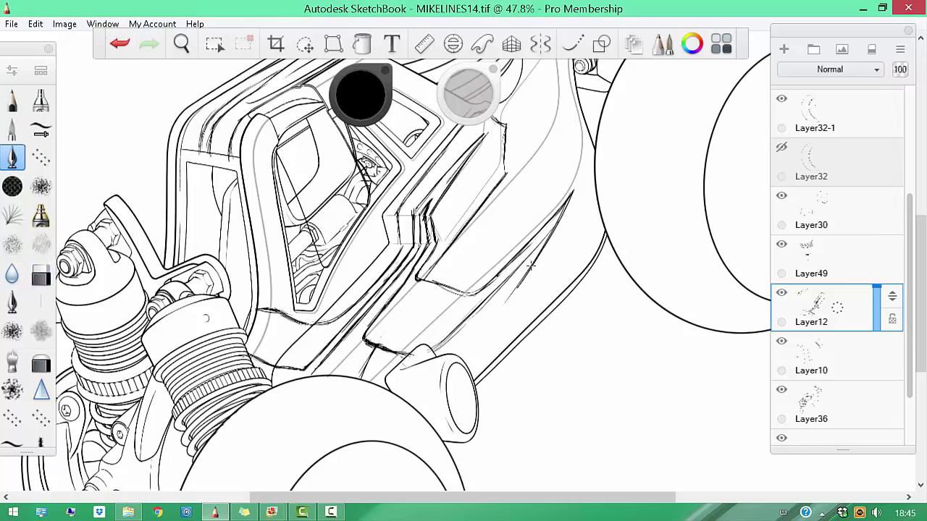
key("e")
key("e")
scroll(462, 174, "up", 1)
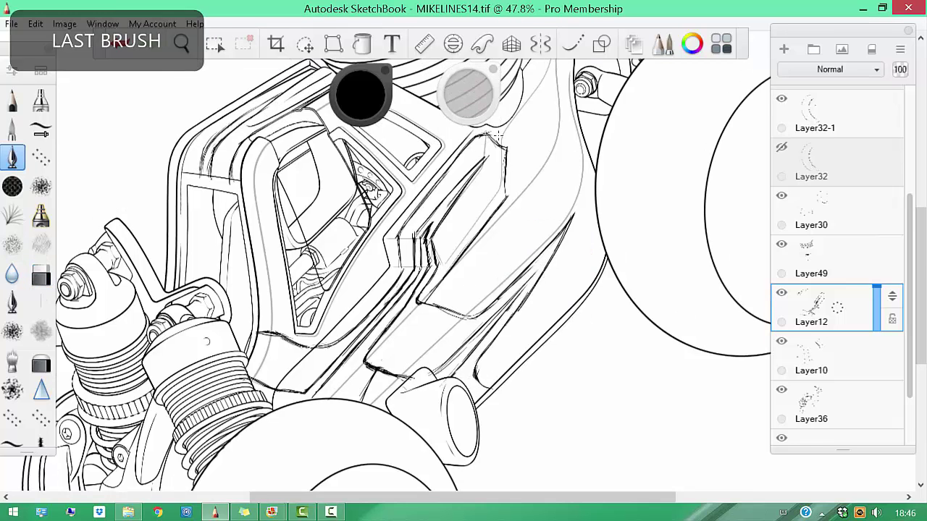
Sketch a star with elongated points inside the raised side panel and check it against the whole body
left_click_drag(528, 300, 538, 244)
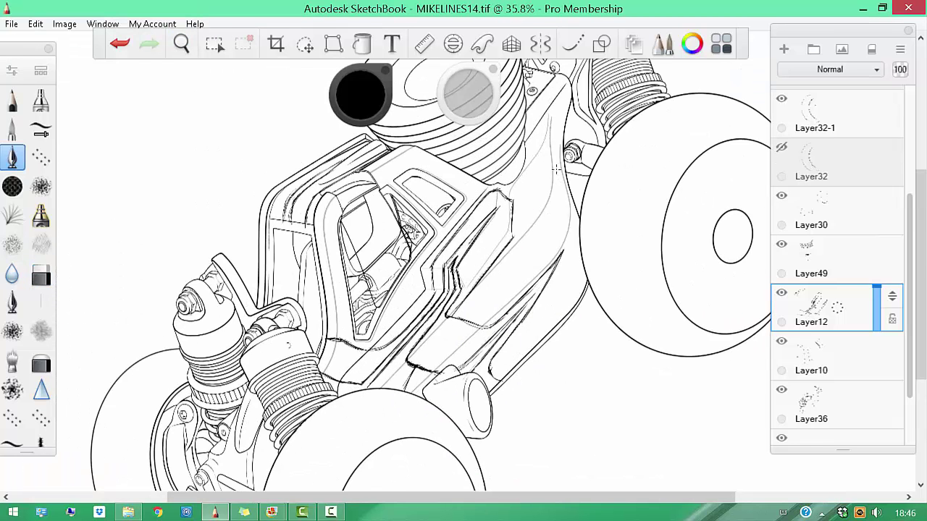
scroll(490, 199, "up", 3)
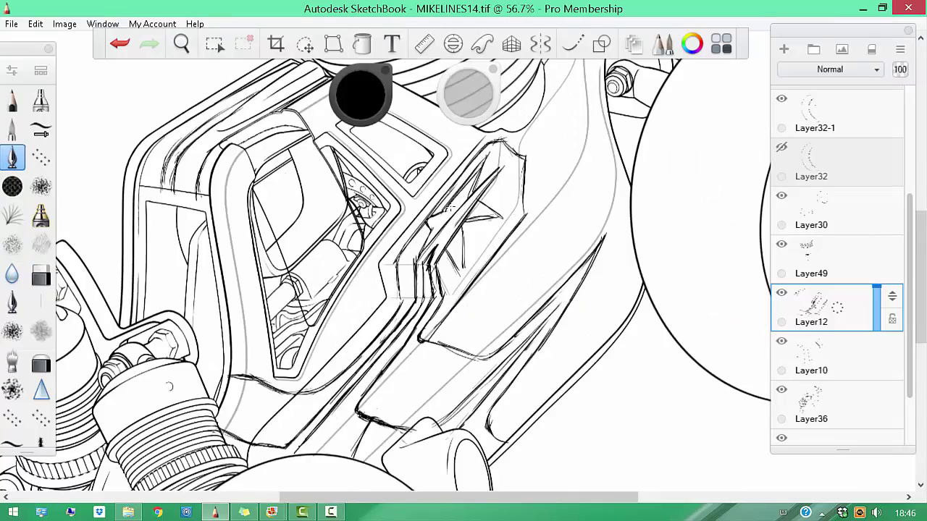
key("e")
scroll(489, 200, "down", 4)
scroll(488, 205, "up", 5)
key("e")
scroll(486, 210, "down", 5)
key("Tab")
key("Tab")
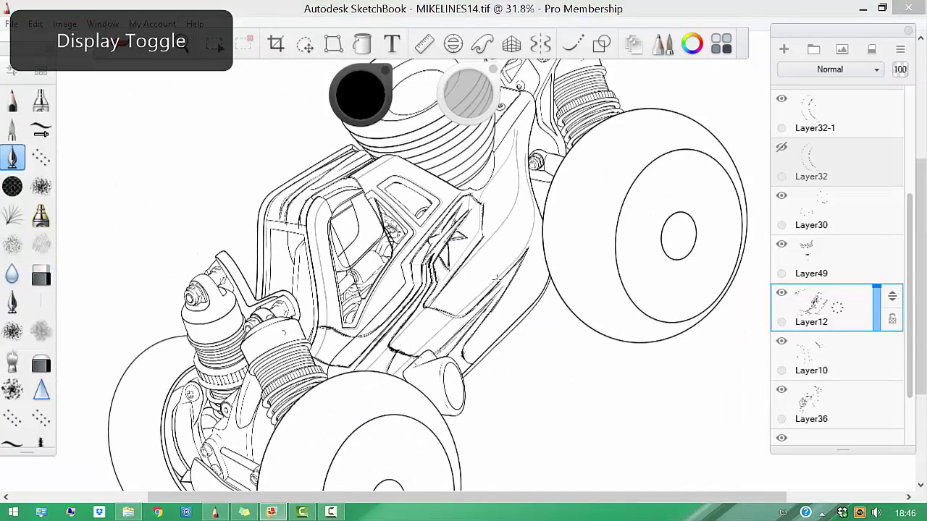
Sketch a larger star across the pointed stripes on the lower body side near the rear wheel
key("e")
scroll(492, 197, "up", 4)
key("e")
key("e")
key("e")
left_click_drag(474, 241, 432, 248)
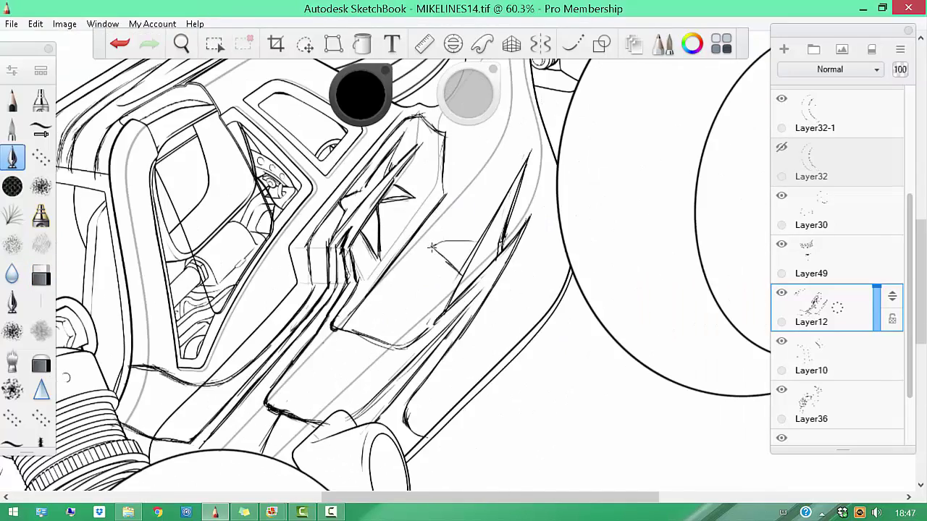
left_click_drag(523, 263, 505, 211)
key("e")
key("e")
left_click_drag(511, 273, 502, 343)
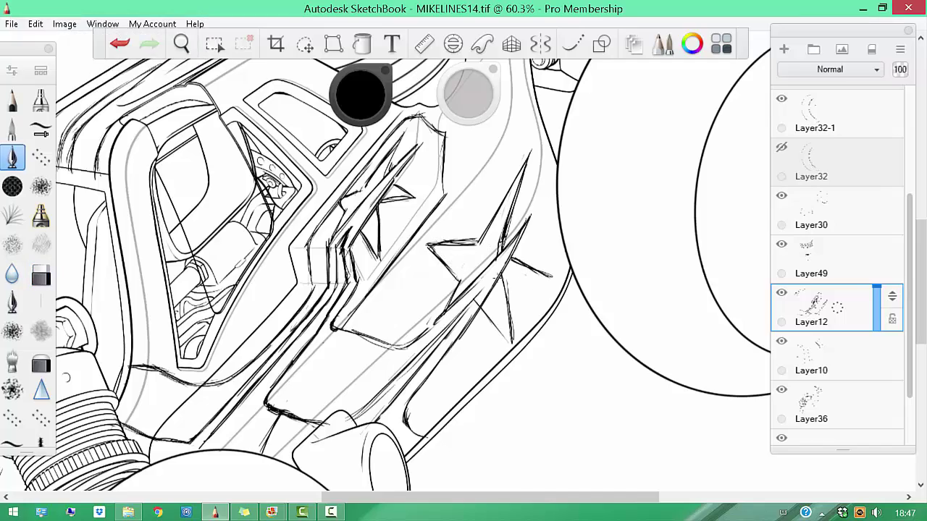
key("e")
scroll(507, 282, "down", 2)
key("e")
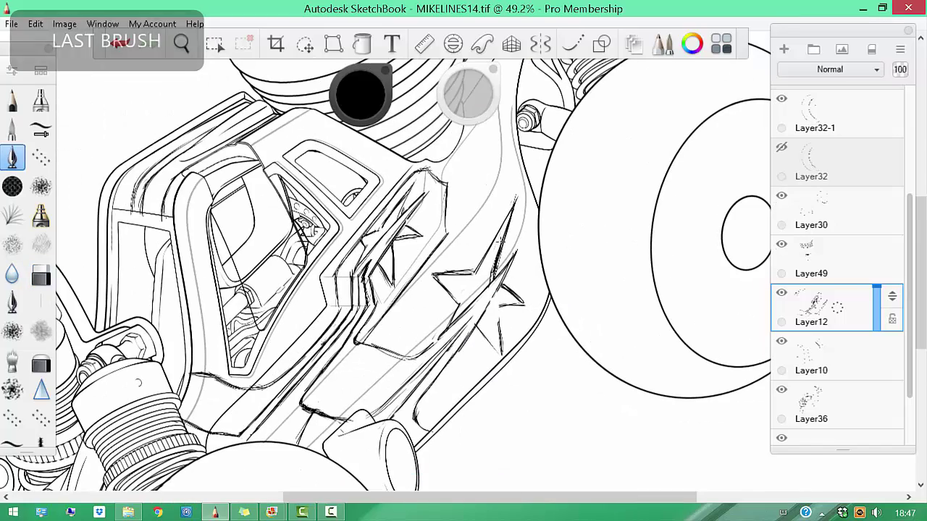
Select Layer17 and thin the inner edge line of the rear wing's near endplate with the eraser
scroll(504, 239, "down", 3)
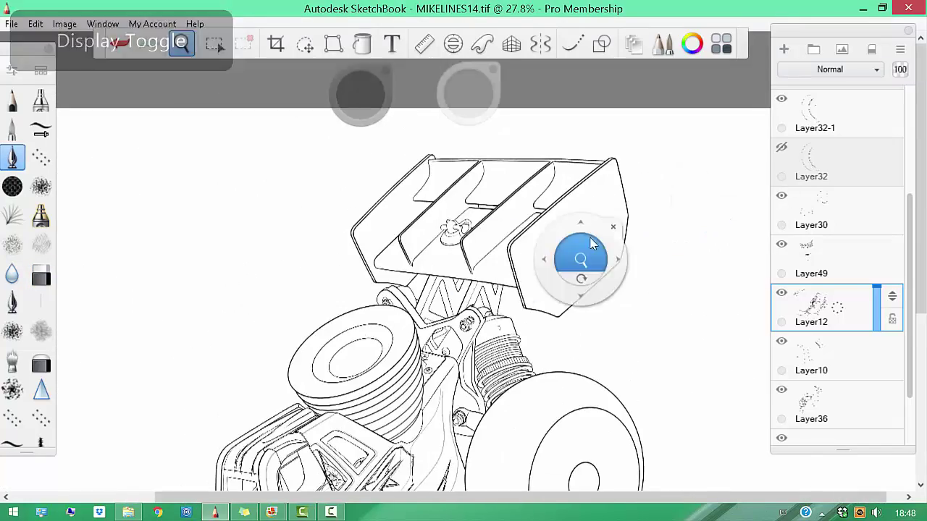
scroll(621, 368, "down", 3)
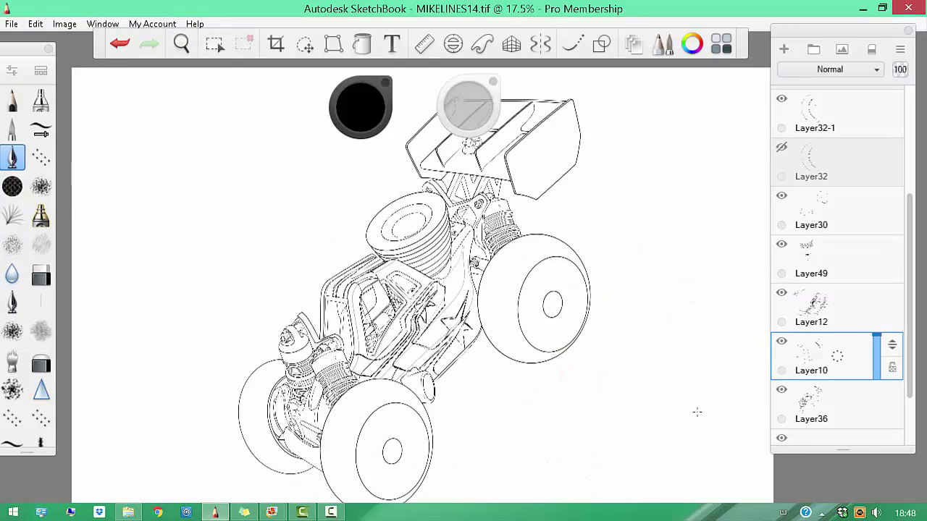
scroll(548, 341, "up", 4)
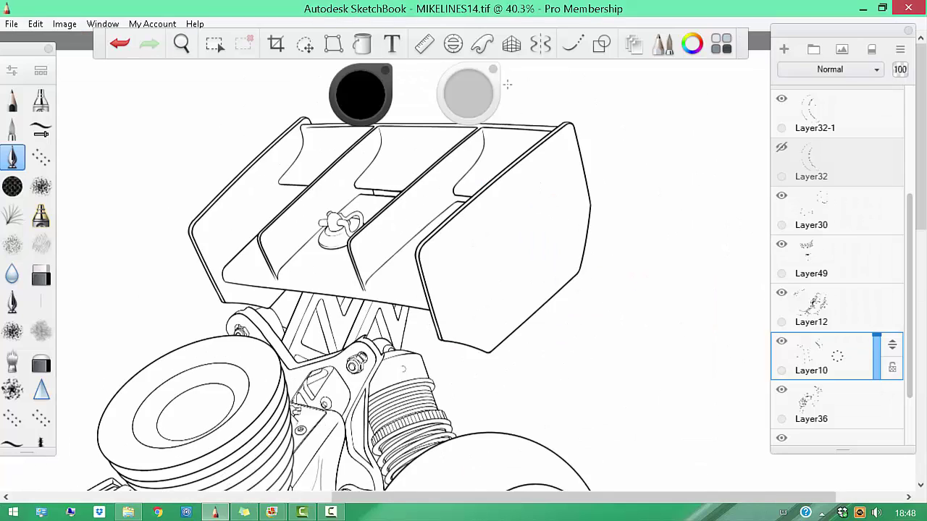
scroll(853, 205, "up", 4)
left_click(853, 205)
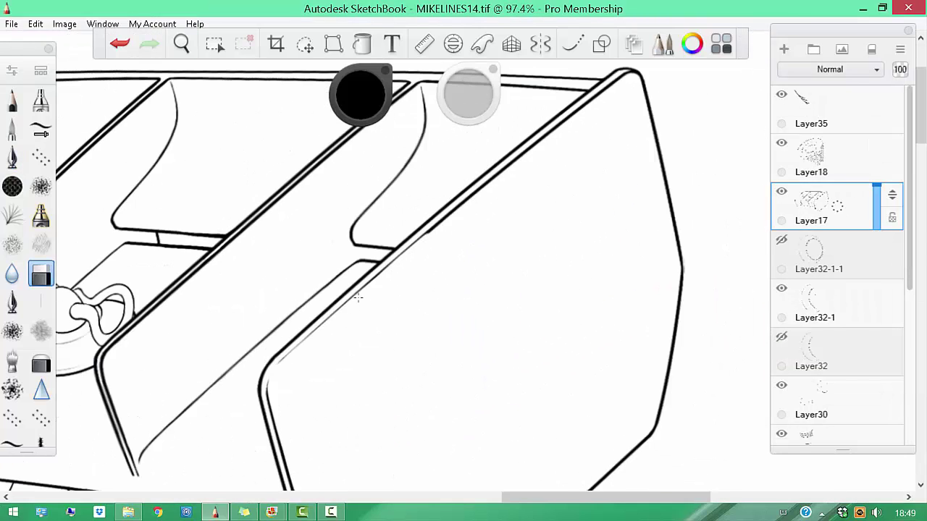
left_click_drag(595, 102, 275, 234)
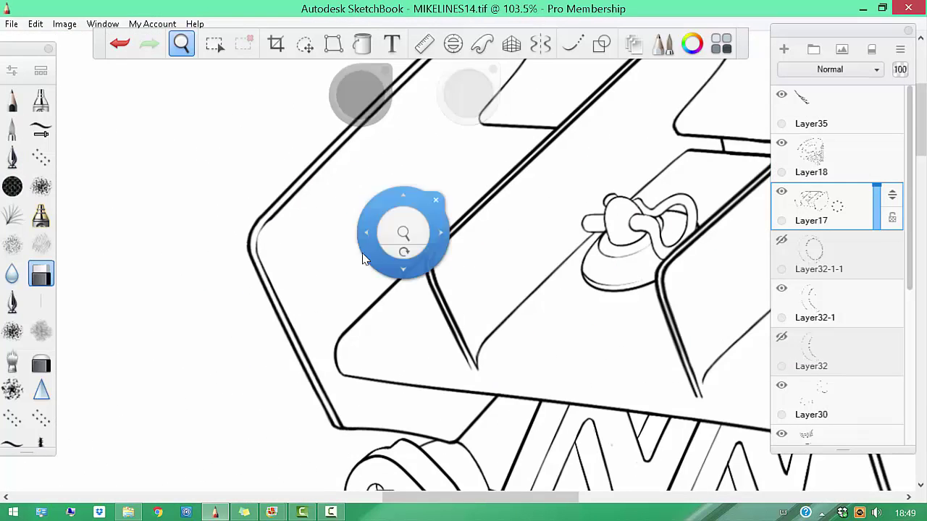
Thin and clean the double edge lines of the rear wing's middle fins with the eraser on Layer17
left_click_drag(375, 124, 464, 147)
left_click_drag(329, 482, 295, 337)
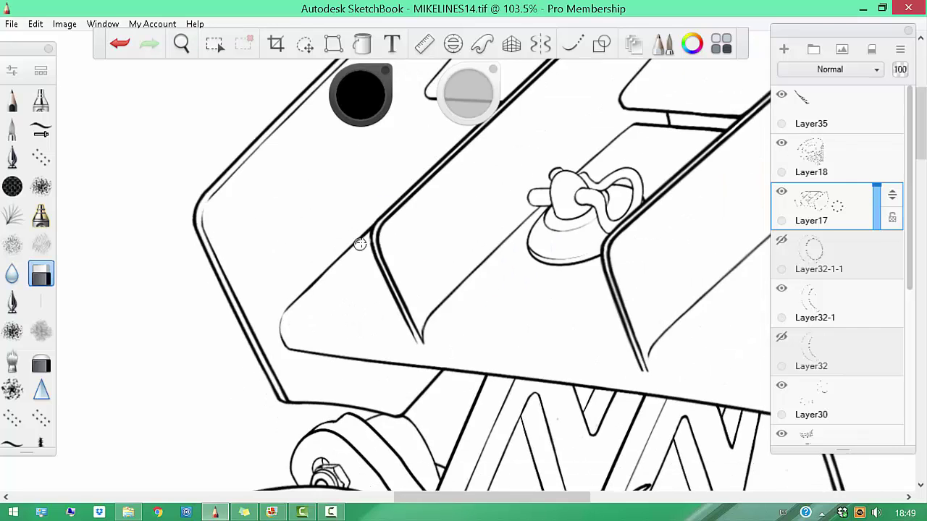
mouse_move(360, 244)
left_mouse_down()
mouse_move(414, 170)
mouse_move(435, 244)
mouse_move(336, 327)
mouse_move(549, 161)
mouse_move(511, 196)
mouse_move(265, 331)
left_mouse_up()
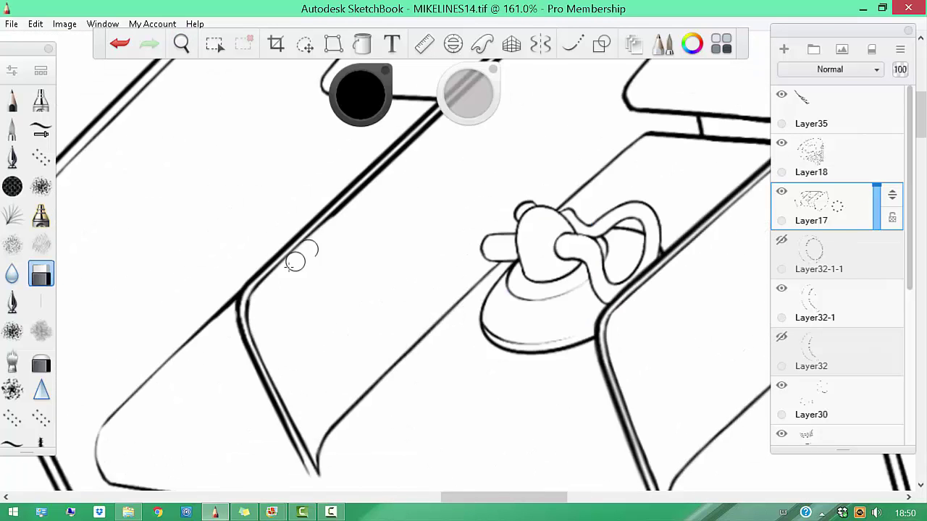
mouse_move(303, 282)
left_mouse_down()
mouse_move(317, 292)
mouse_move(403, 241)
left_mouse_up()
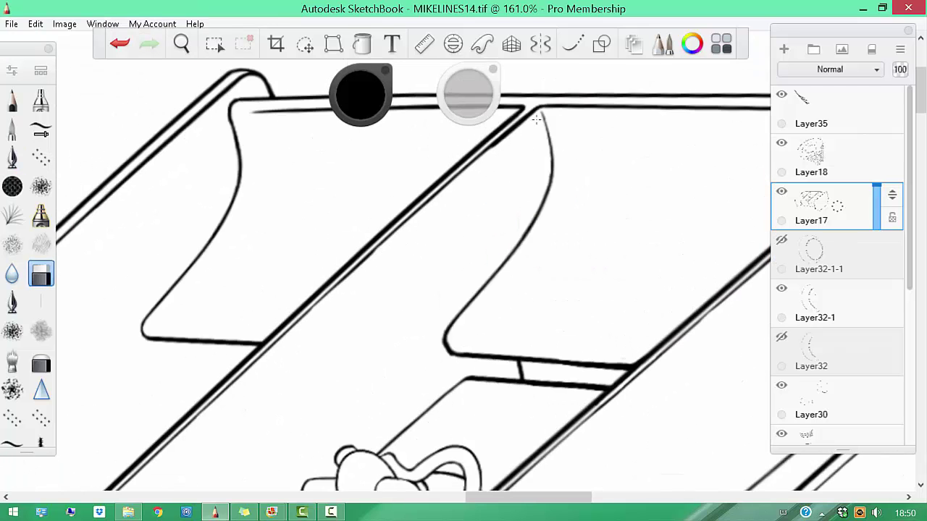
left_click_drag(414, 292, 584, 408)
Select Layer10 and ink inner border lines parallel to the edges of the rear wing's large flat endplate, using Steady Stroke at 86
scroll(908, 351, "down", 2)
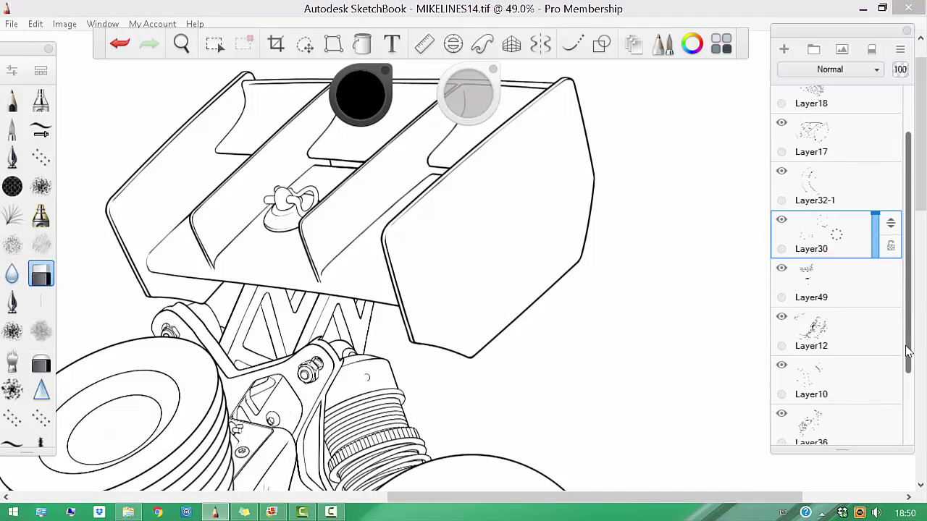
scroll(909, 351, "down", 3)
key("b")
key("ctrl+z")
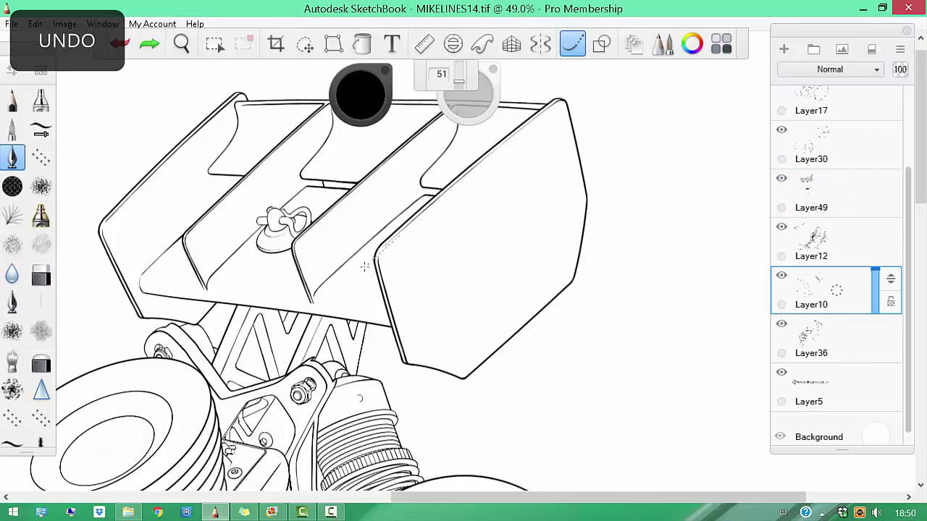
scroll(364, 267, "up", 3)
key("ctrl+z")
mouse_move(594, 393)
left_mouse_down()
mouse_move(411, 385)
mouse_move(415, 374)
mouse_move(224, 391)
left_mouse_up()
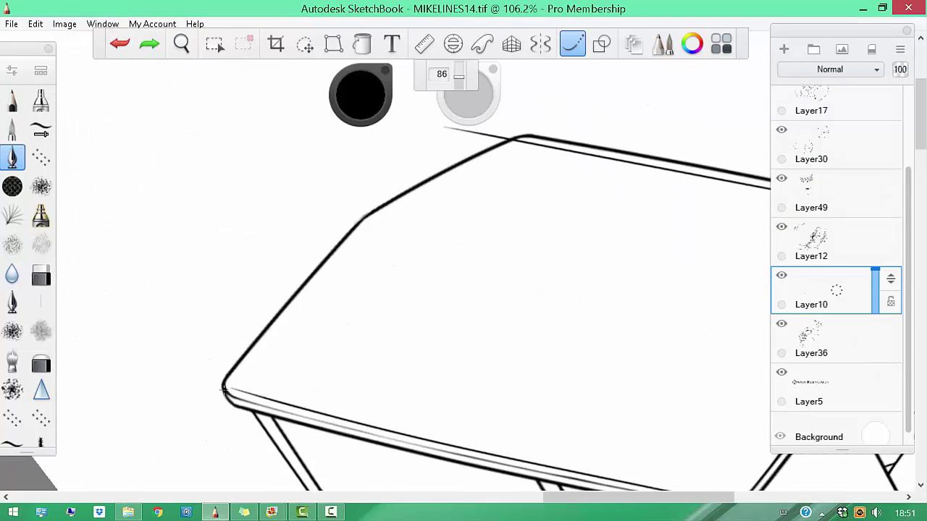
mouse_move(331, 241)
left_mouse_down()
mouse_move(456, 261)
mouse_move(544, 303)
left_mouse_up()
key("ctrl+z")
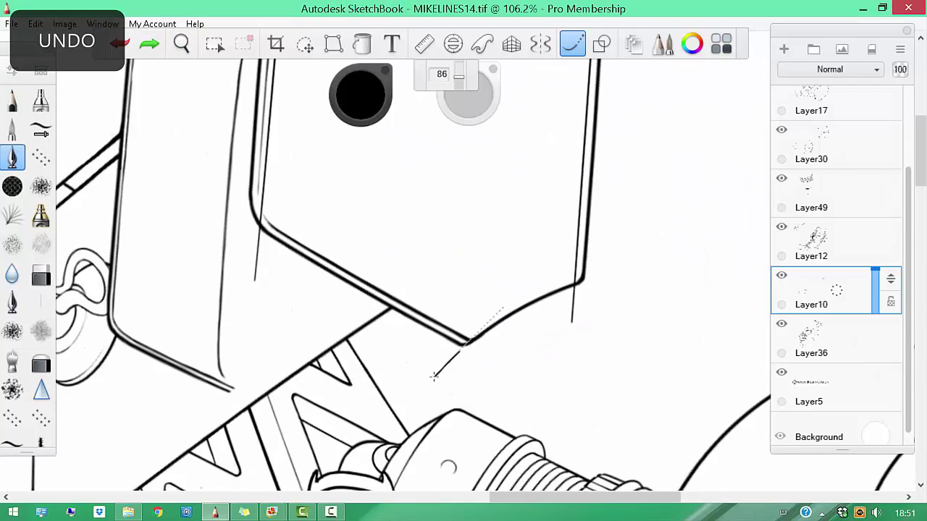
mouse_move(612, 259)
left_mouse_down()
mouse_move(457, 260)
mouse_move(507, 253)
mouse_move(573, 270)
mouse_move(436, 229)
left_mouse_up()
Round the endplate's inner border line at its front corner, alternating ink strokes and eraser to join the straight segments
key("b")
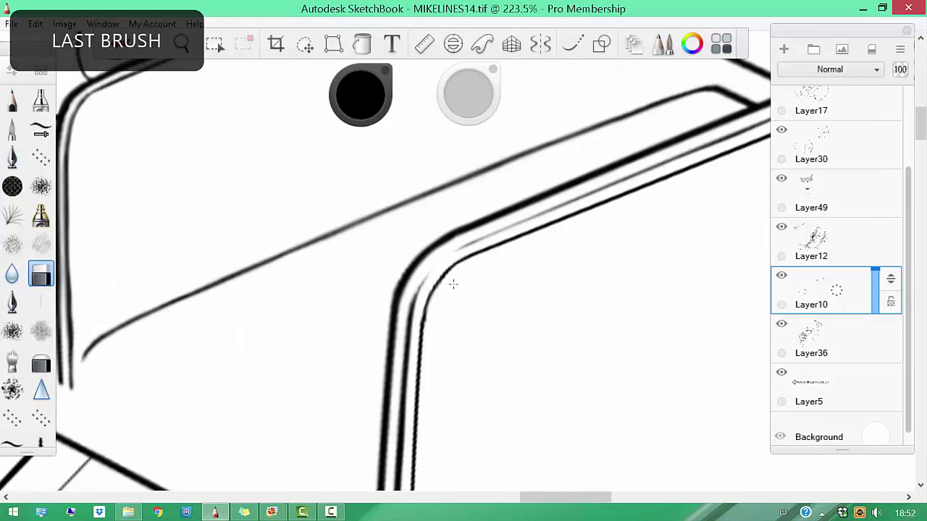
left_click_drag(453, 284, 480, 250)
key("b")
mouse_move(426, 288)
left_mouse_down()
mouse_move(456, 263)
mouse_move(422, 252)
left_mouse_up()
key("b")
key("b")
mouse_move(440, 221)
left_mouse_down()
mouse_move(487, 287)
mouse_move(443, 265)
mouse_move(480, 257)
mouse_move(451, 180)
left_mouse_up()
key("b")
Round the endplate border's remaining corners on Layer10 and erase the line ends that overshoot them
left_click(818, 336)
scroll(833, 217, "up", 2)
left_click(833, 162)
key("b")
key("b")
mouse_move(442, 273)
left_mouse_down()
mouse_move(500, 215)
mouse_move(476, 304)
left_mouse_up()
key("b")
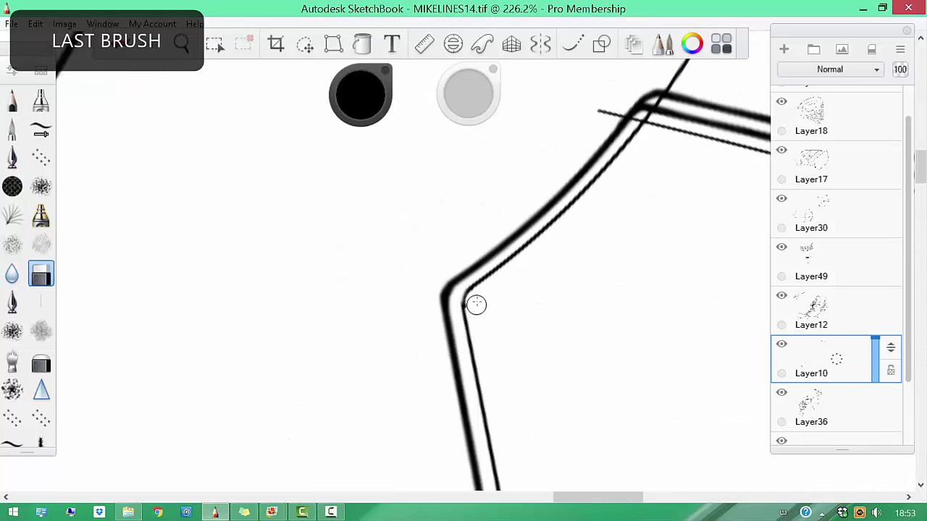
left_click_drag(492, 265, 459, 269)
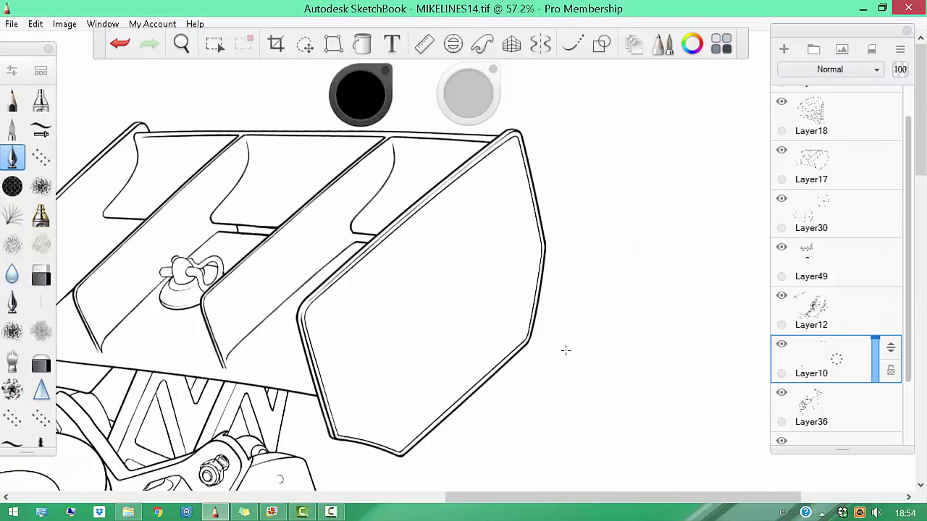
Copy the endplate's border outline onto a new layer and distort the copy into a smaller inset outline
left_click(305, 43)
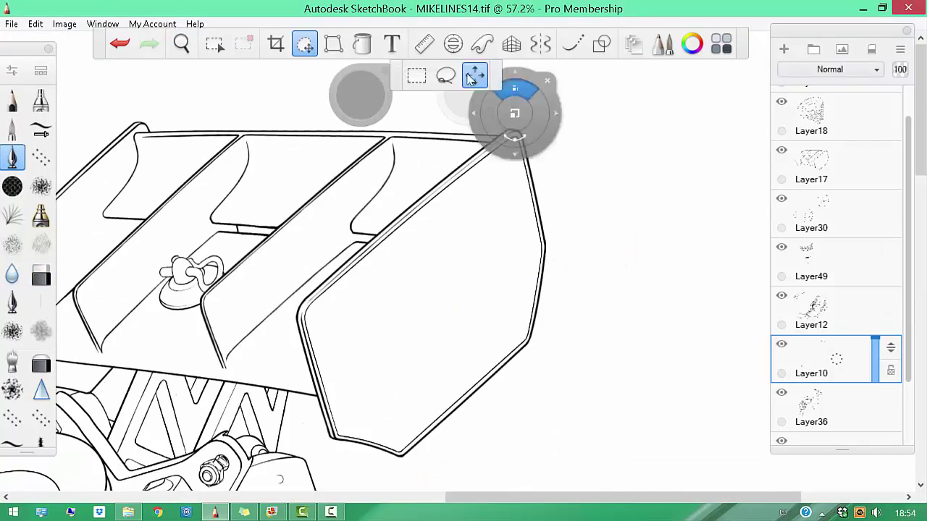
key("v")
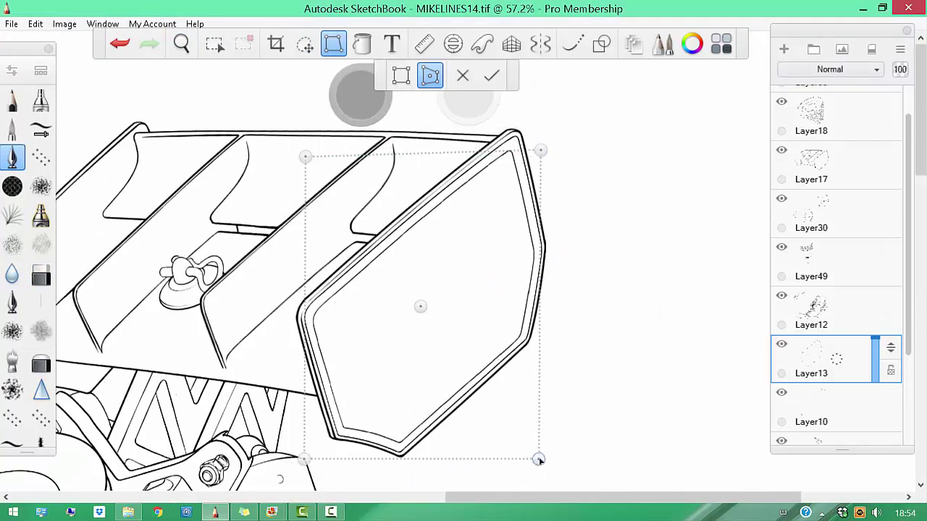
key("Return")
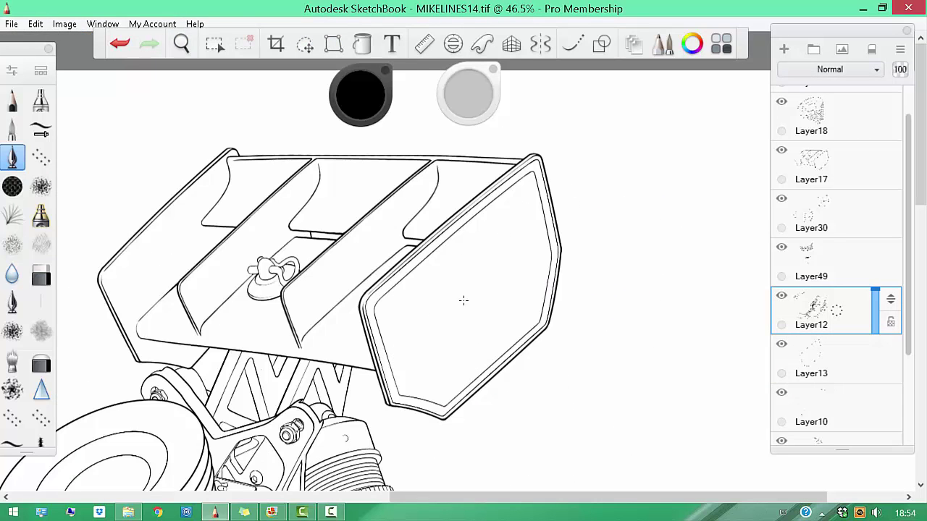
Ink a pair of parallel curves along the cab's roof edge, redrawing the spacing and distorting a duplicated curve layer to fit
left_click_drag(453, 290, 459, 410)
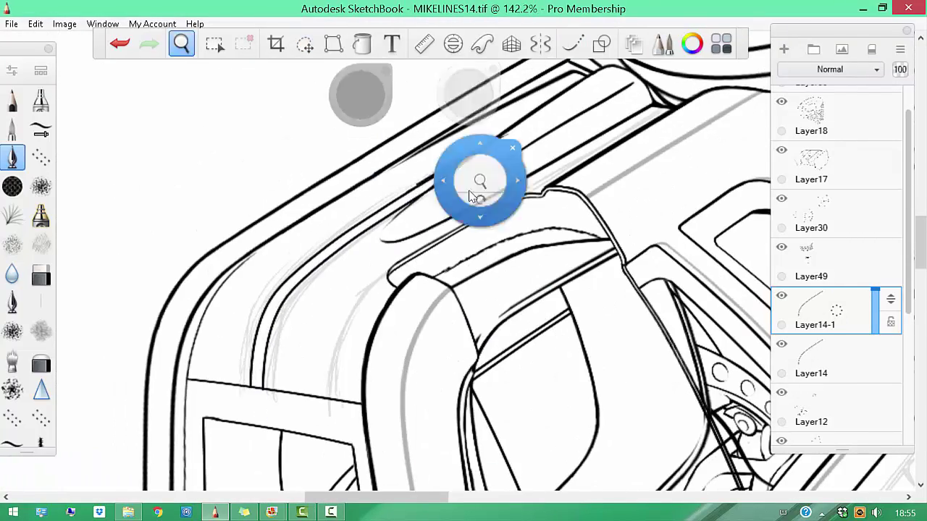
left_click_drag(480, 185, 312, 269)
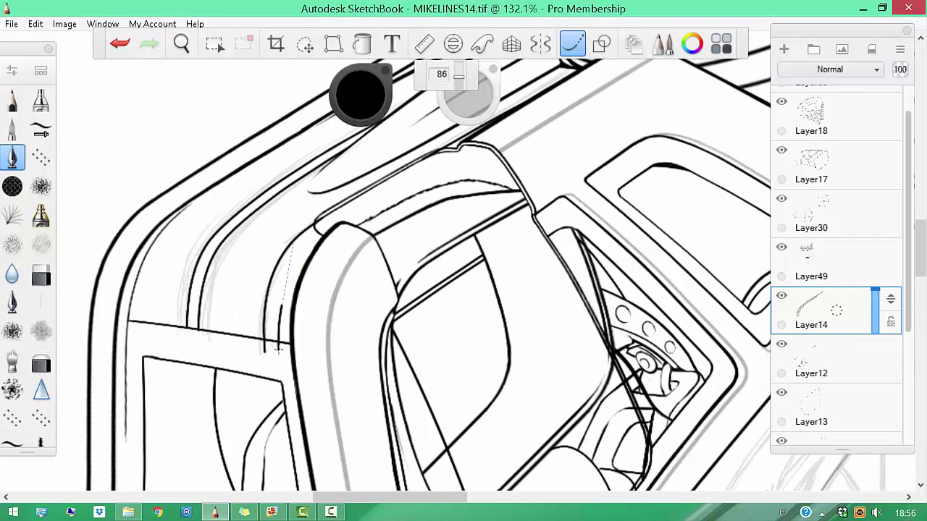
key("Tab")
key("Tab")
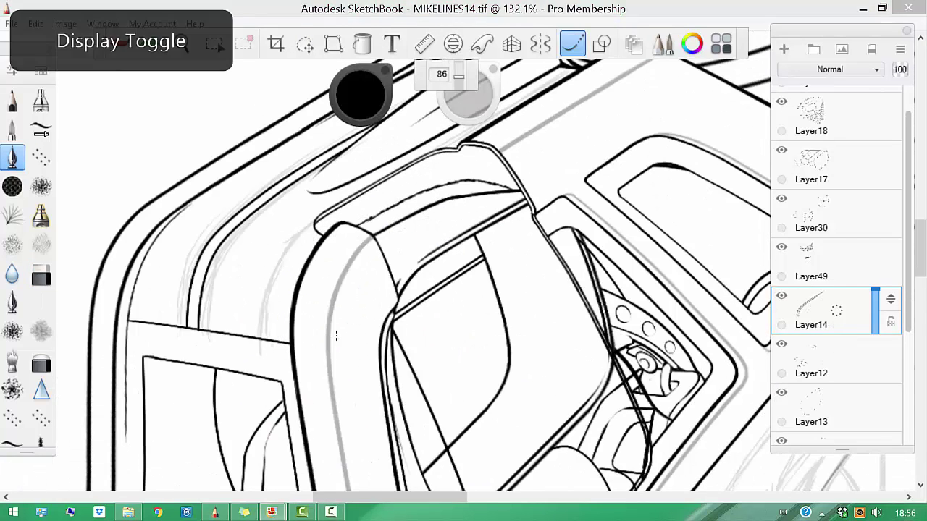
key("b")
key("ctrl+z")
key("space")
left_click_drag(414, 269, 450, 326)
key("b")
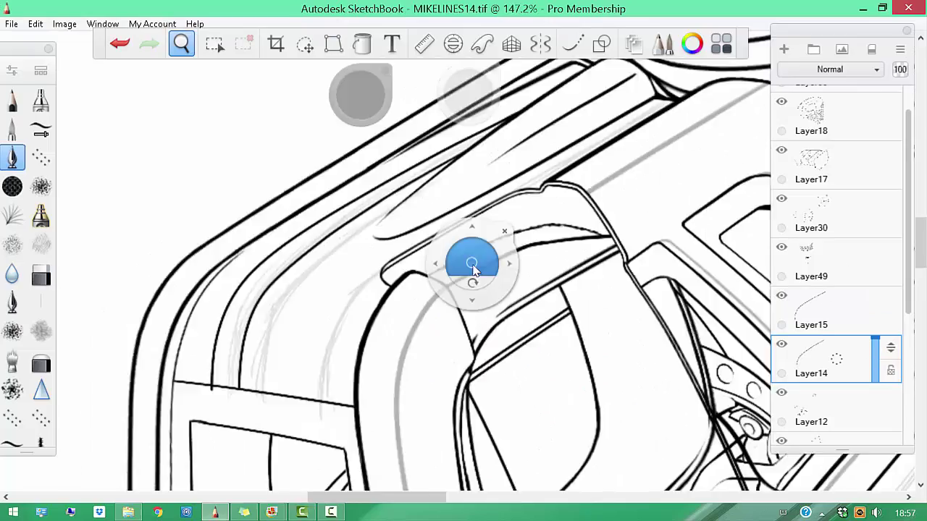
key("ctrl+z")
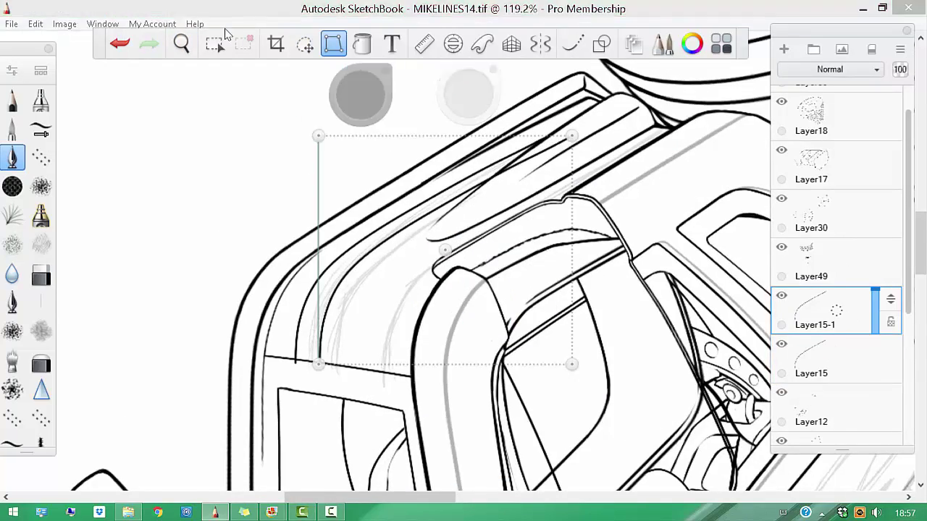
key("b")
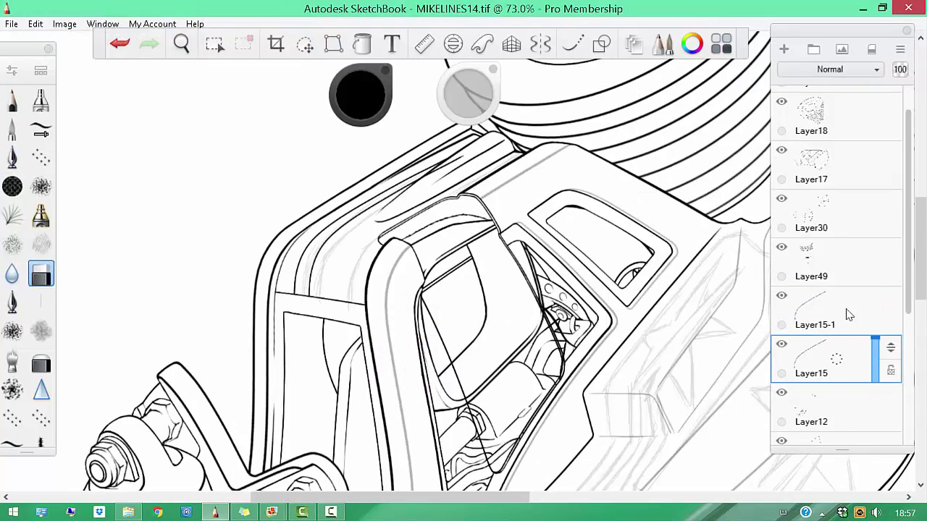
Add a second pair of roof curves beside the cab pillar and clean their ends with the eraser on Layer15-1
key("ctrl+z")
key("ctrl+y")
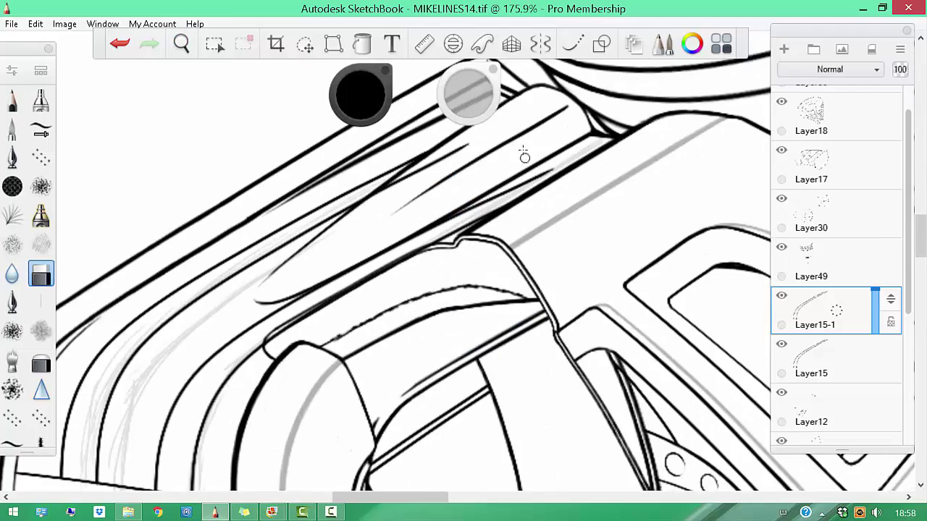
key("space")
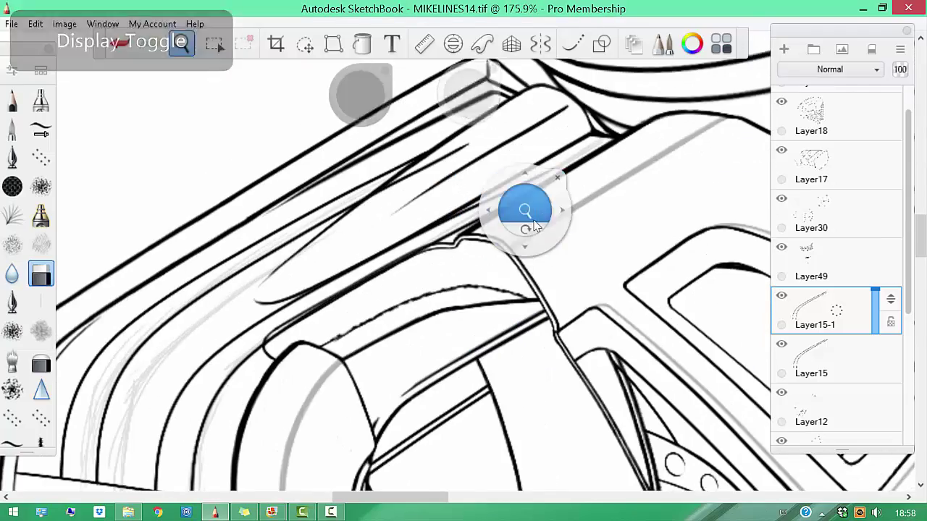
left_click_drag(536, 226, 505, 331)
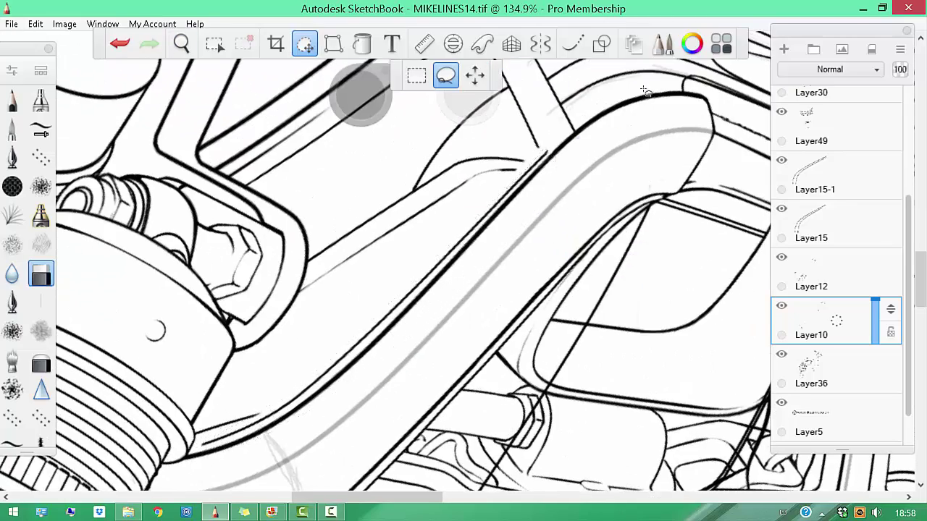
Erase the rough, doubled upper edge of the panel above the cab window on Layer36 and trim the roof curve meeting it
key("b")
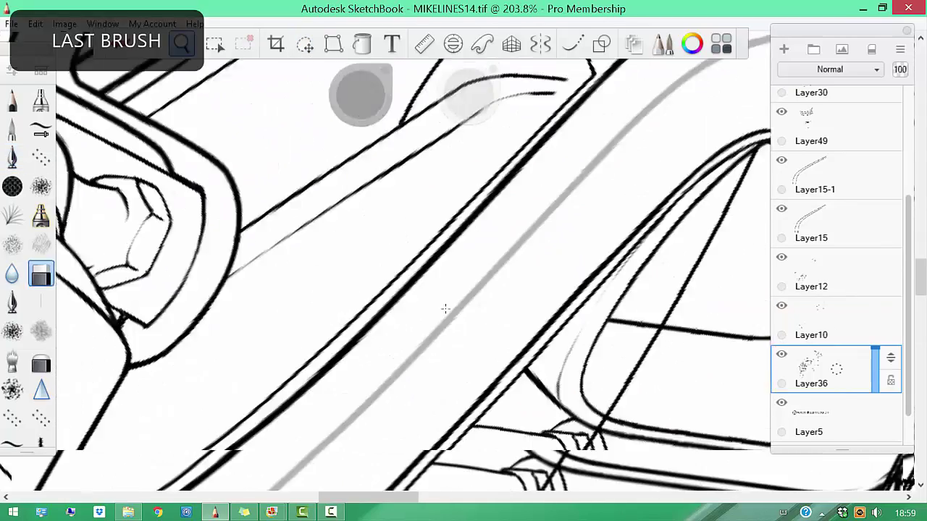
key("e")
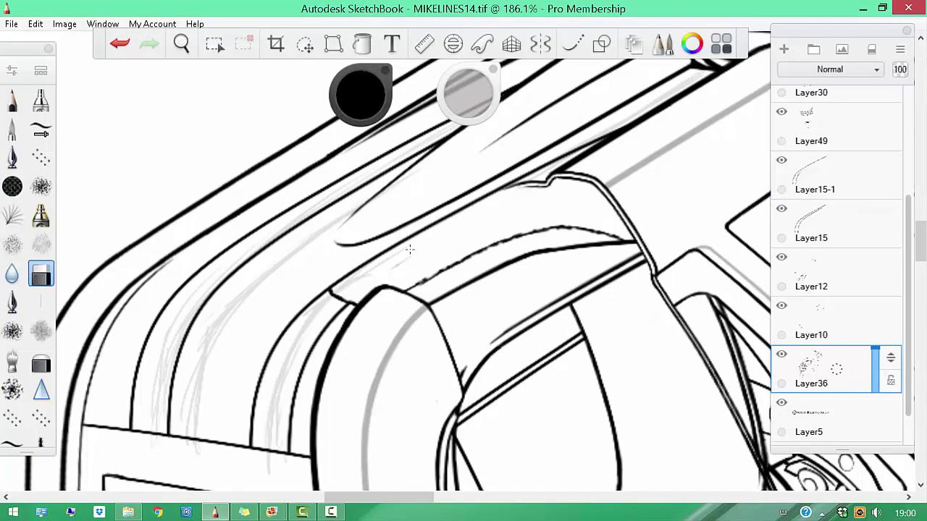
key("e")
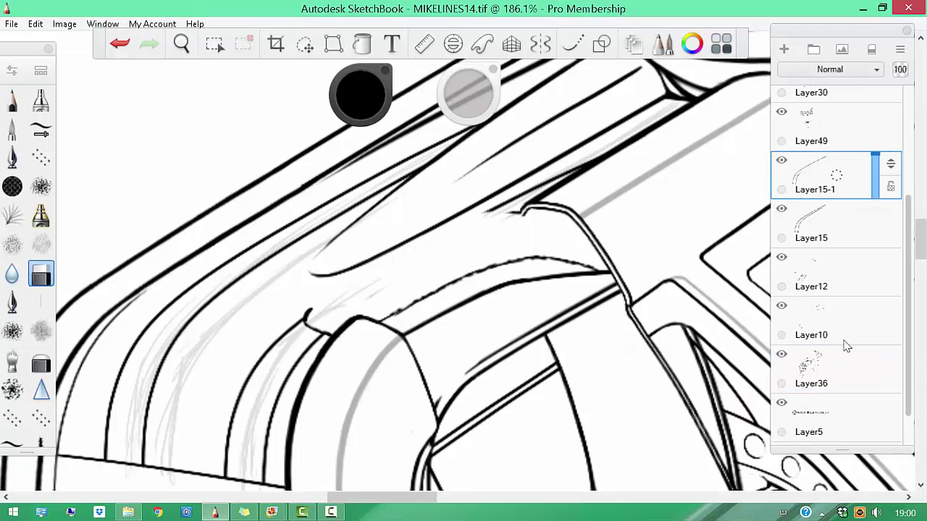
scroll(334, 292, "up", 3)
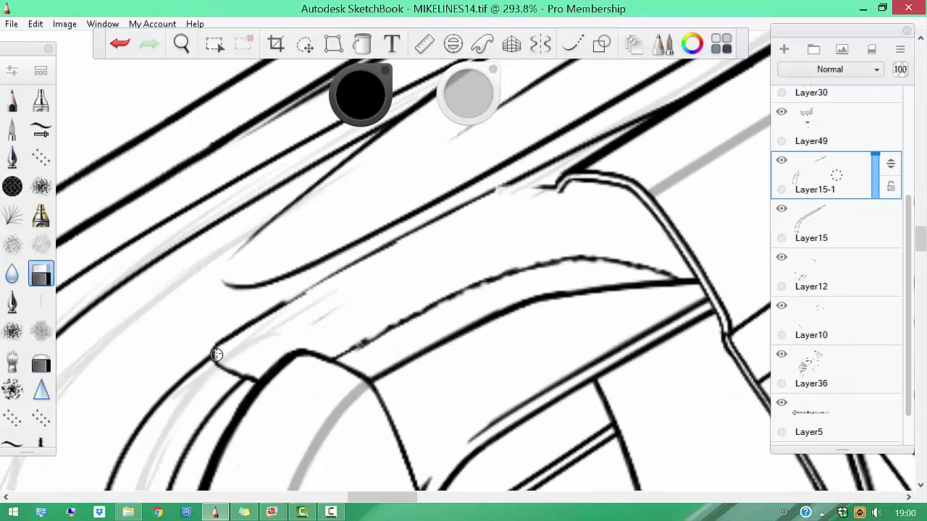
Redraw the upper edge and front corner of the panel above the cab window as a clean line on Layer36
key("b")
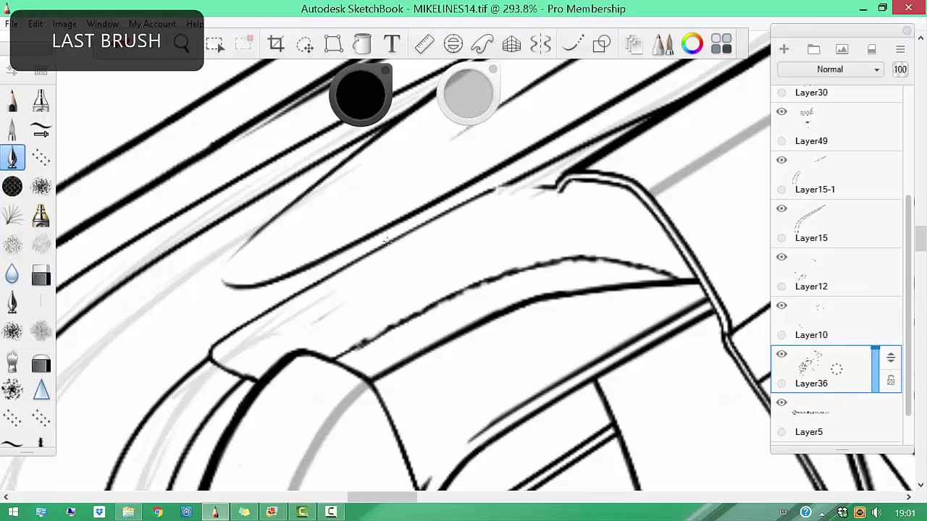
key("b")
mouse_move(342, 259)
left_mouse_down()
mouse_move(437, 185)
mouse_move(435, 234)
mouse_move(287, 352)
left_mouse_up()
key("b")
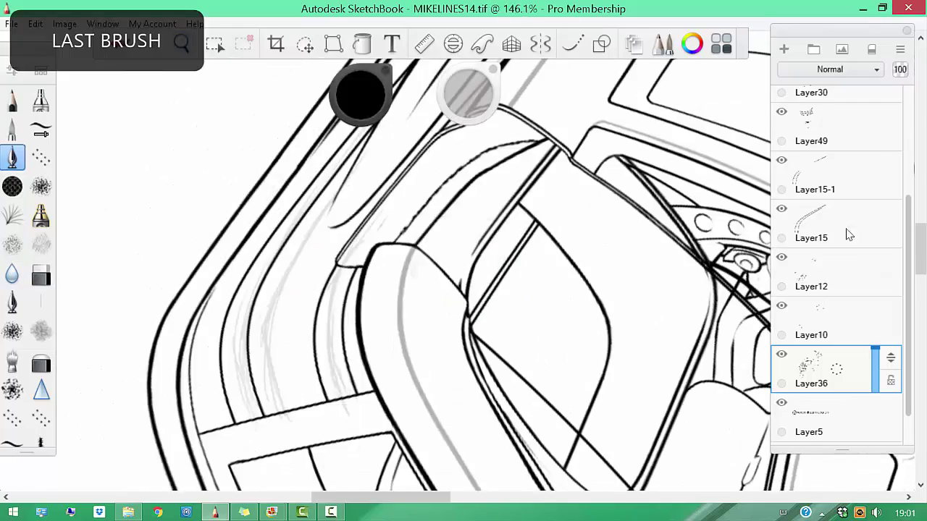
Erase the ends of the roof curves that overshoot the crossbar above the cab's small window
key("b")
key("e")
mouse_move(382, 412)
left_mouse_down()
mouse_move(535, 331)
mouse_move(300, 325)
mouse_move(592, 405)
mouse_move(591, 392)
left_mouse_up()
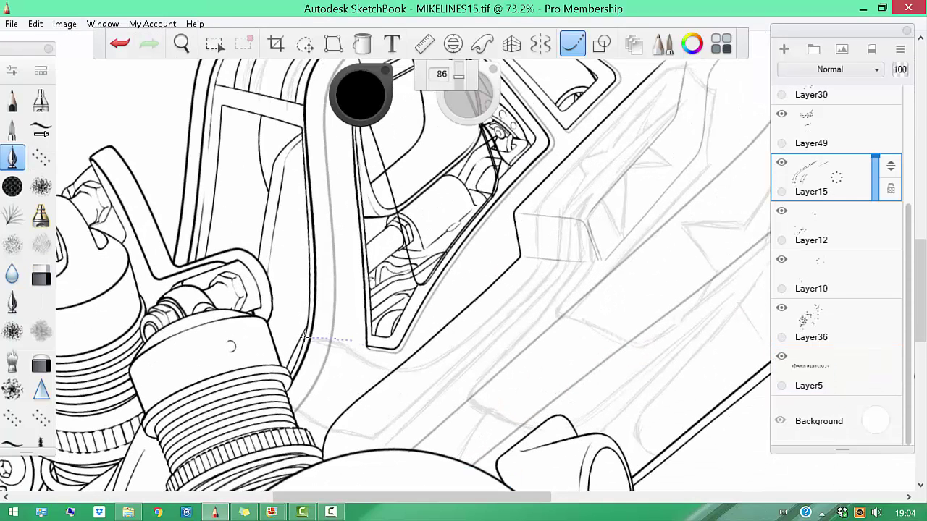
Ink the curved body line below the cab window and the upper edge of the raised side panel with Steady Stroke at 63
key("ctrl+z")
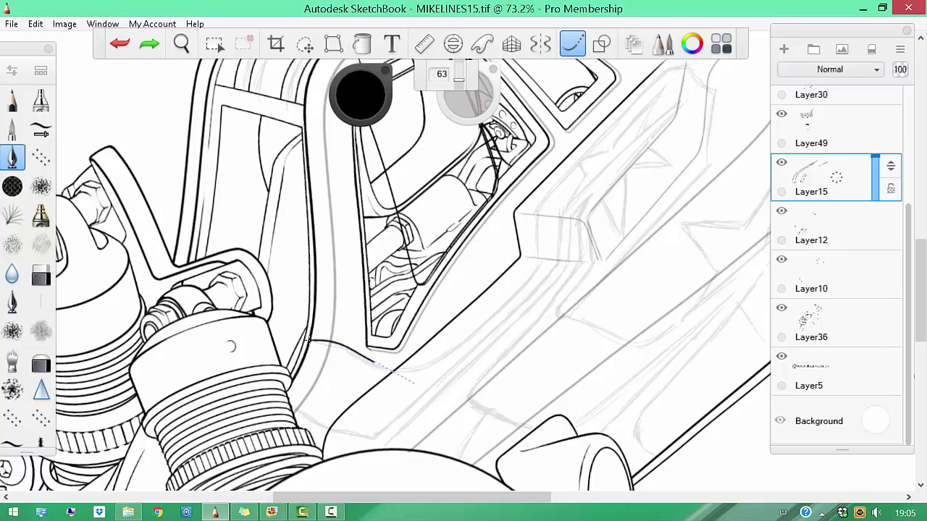
scroll(307, 341, "up", 3)
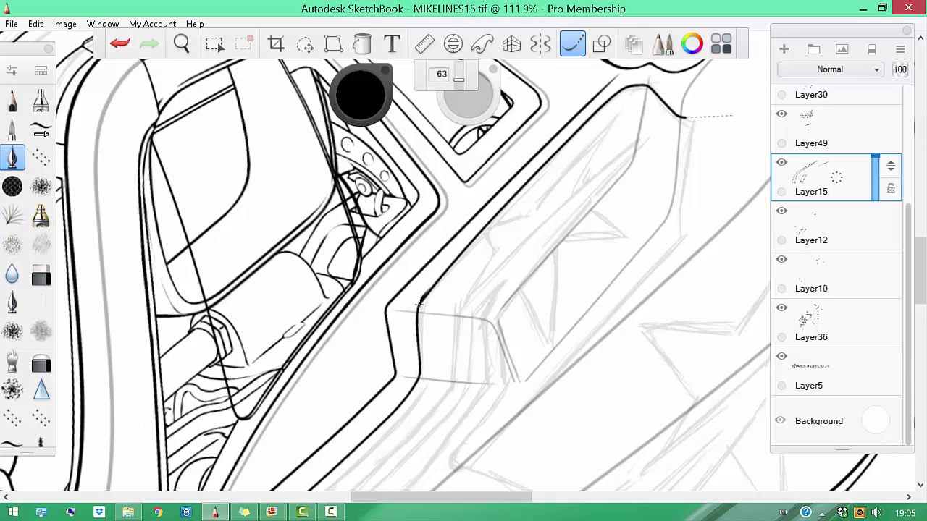
scroll(418, 304, "down", 1)
scroll(418, 304, "down", 2)
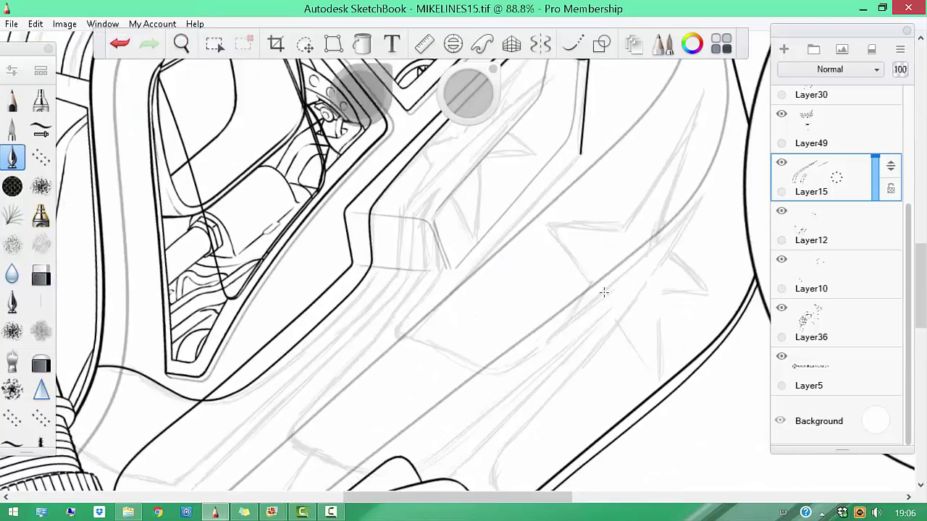
Ink the rear and lower edges of the raised side panel on Layer15 and add a new layer above it
scroll(269, 432, "up", 1)
scroll(492, 213, "up", 4)
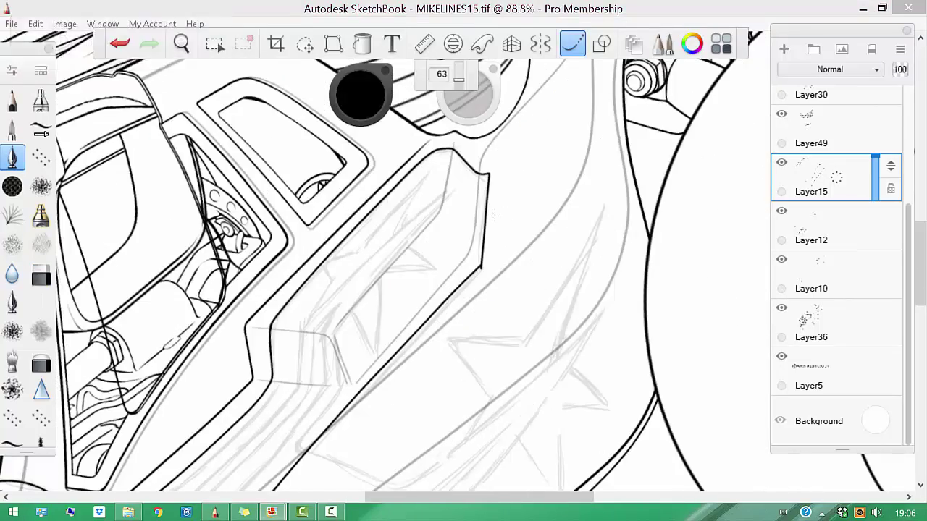
scroll(515, 161, "down", 3)
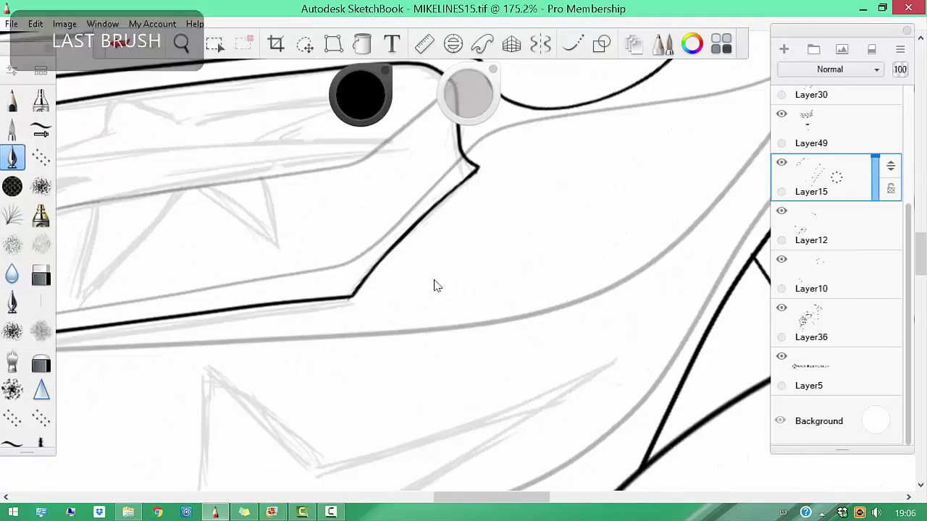
scroll(521, 398, "down", 2)
scroll(586, 433, "down", 4)
scroll(586, 432, "up", 4)
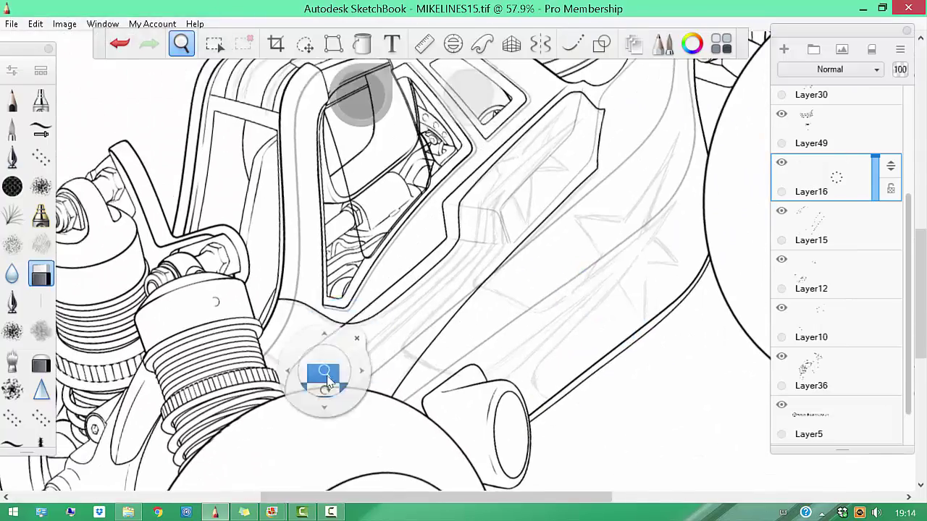
Ink the next stripe edge below the raised side panel on Layer16, from its angled front end to the rounded corner at the step
scroll(327, 382, "up", 2)
key("b")
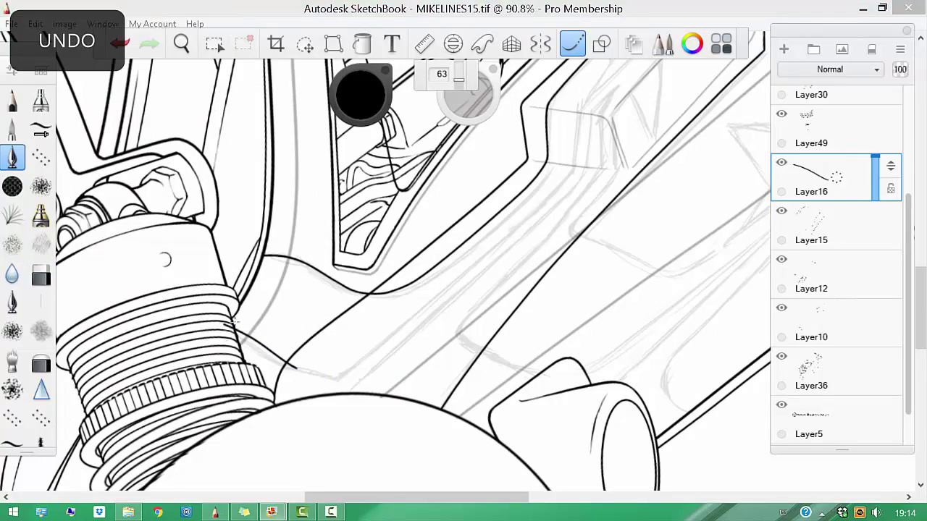
key("ctrl+z")
left_click_drag(227, 321, 205, 411)
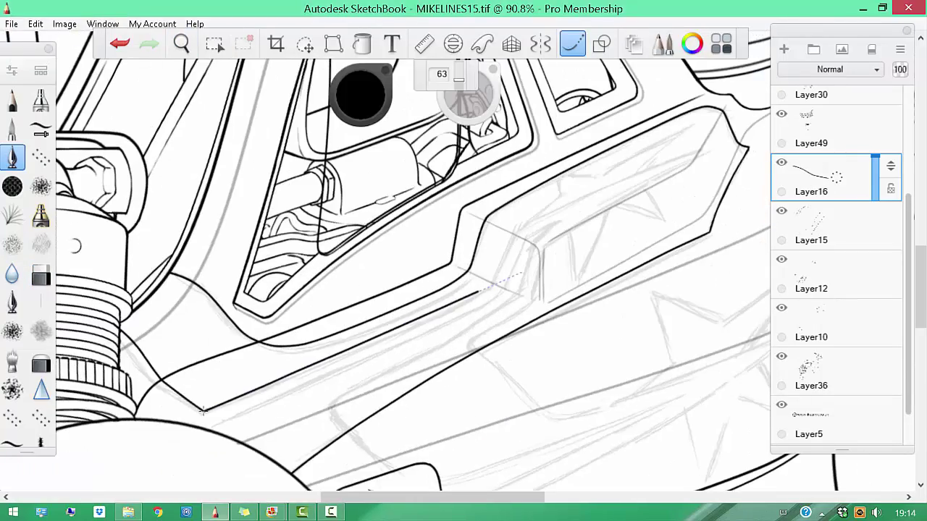
scroll(355, 397, "up", 2)
scroll(336, 384, "up", 2)
key("b")
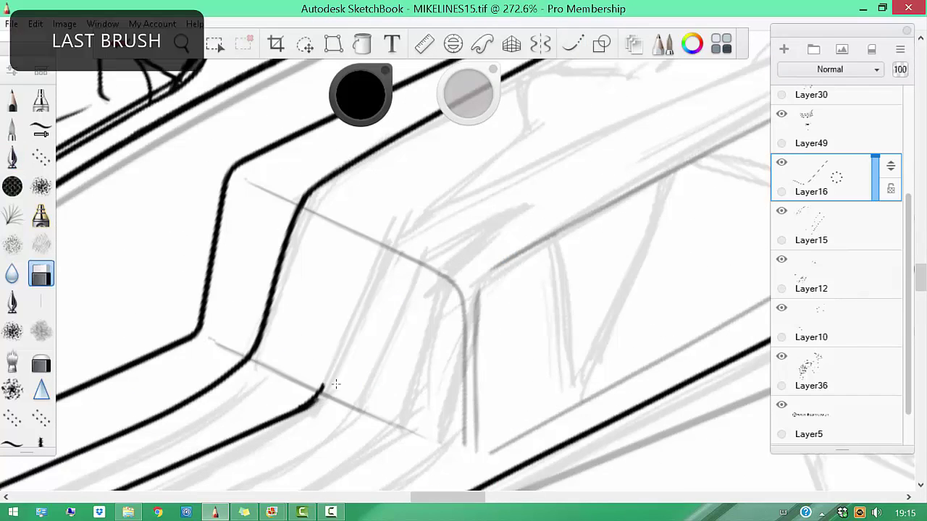
key("ctrl+z")
Ink the step edges of the raised side panel and the two long lines tapering to its rear point
scroll(392, 231, "down", 2)
key("Tab")
key("b")
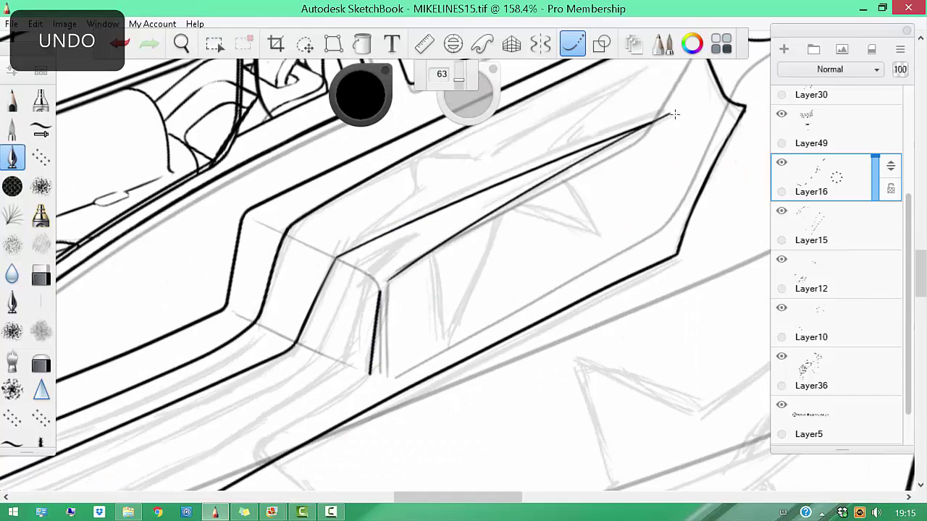
key("b")
scroll(524, 212, "up", 2)
scroll(548, 373, "down", 3)
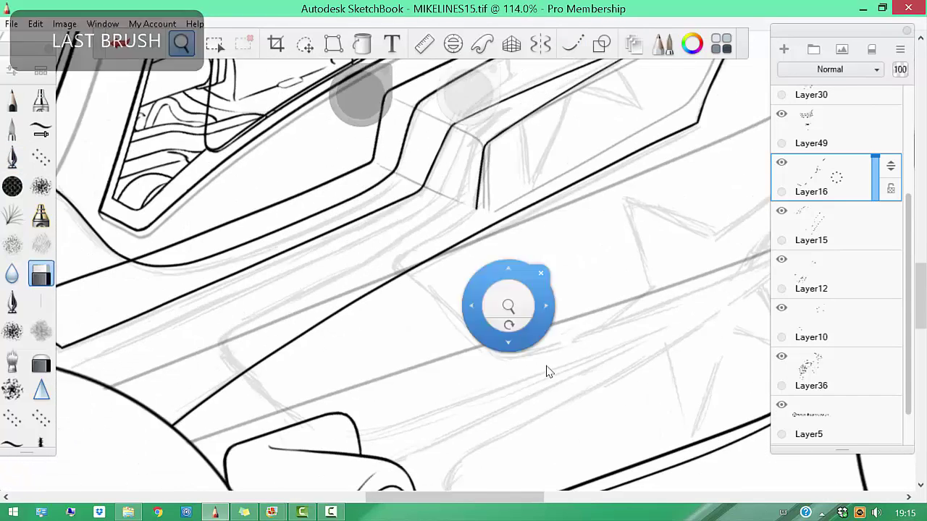
Ink the angled front edge and long lower edge of the stripe beneath the raised panel, with a rounded lower corner
key("b")
scroll(478, 189, "right", 4)
left_click_drag(409, 316, 330, 337)
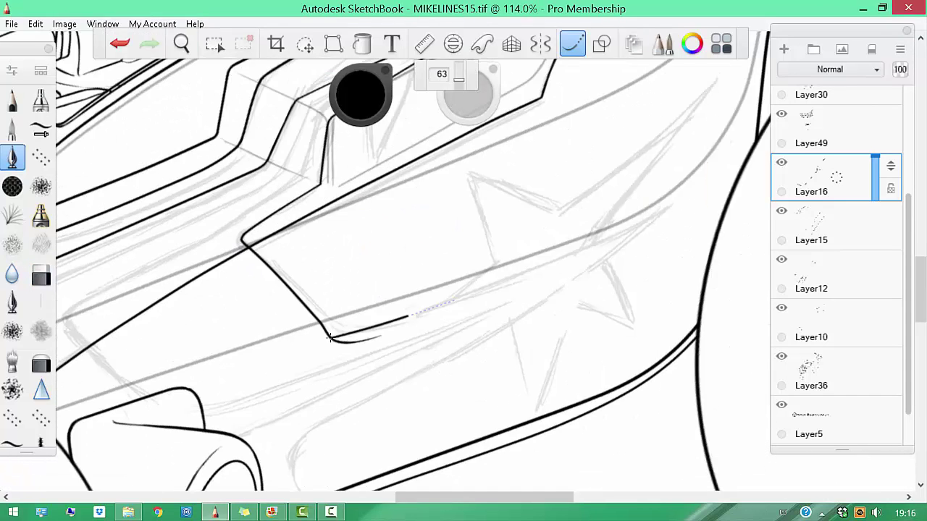
scroll(289, 226, "up", 3)
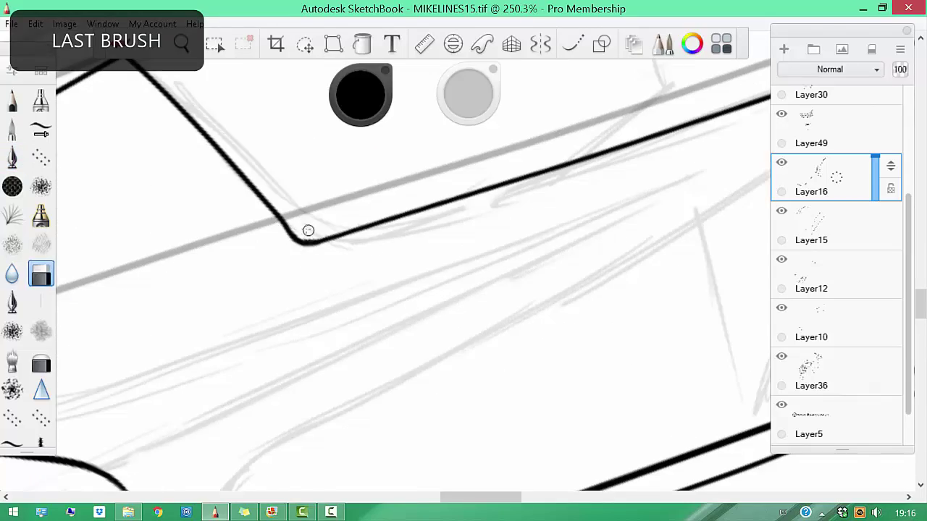
scroll(308, 230, "down", 4)
Ink the curved outline of the lower side panel from its rear point to the sill and trim its overshooting end
key("b")
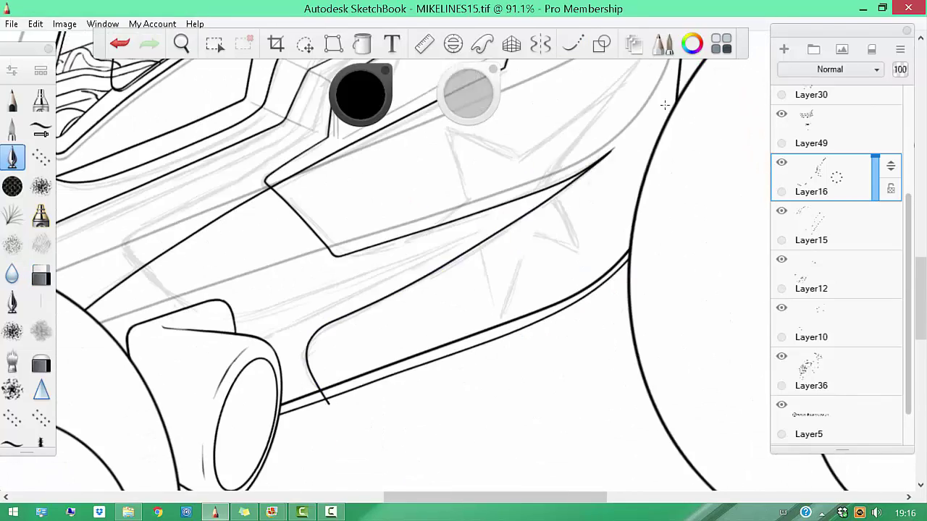
scroll(573, 188, "up", 2)
scroll(496, 300, "down", 4)
scroll(497, 300, "up", 2)
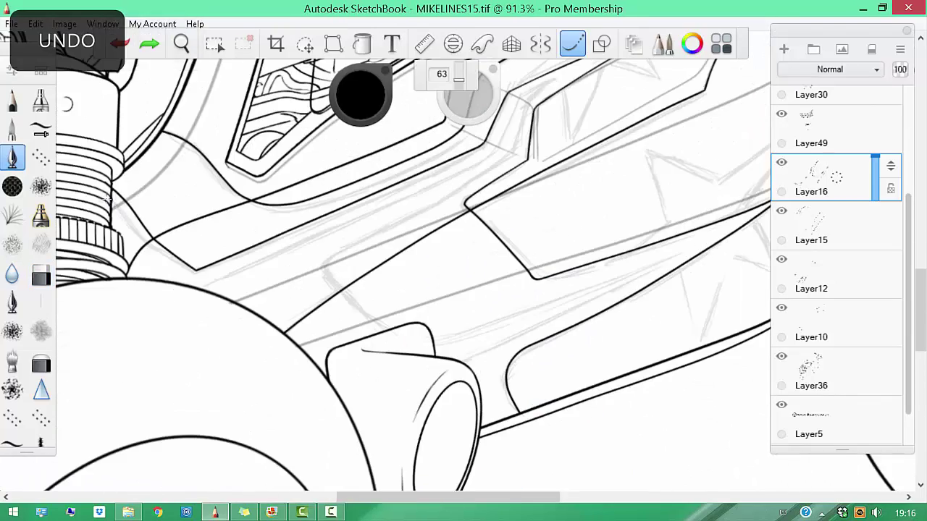
Ink two more stripe lines parallel to the existing ones, following the raised panel's step and tapering to a point
left_click_drag(242, 278, 270, 336)
scroll(386, 291, "up", 3)
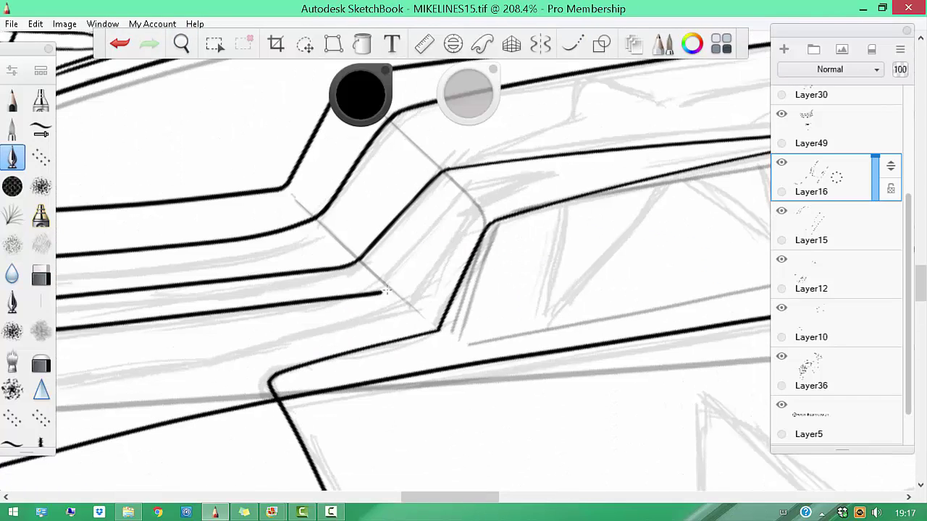
mouse_move(496, 150)
left_mouse_down()
mouse_move(470, 185)
mouse_move(496, 154)
left_mouse_up()
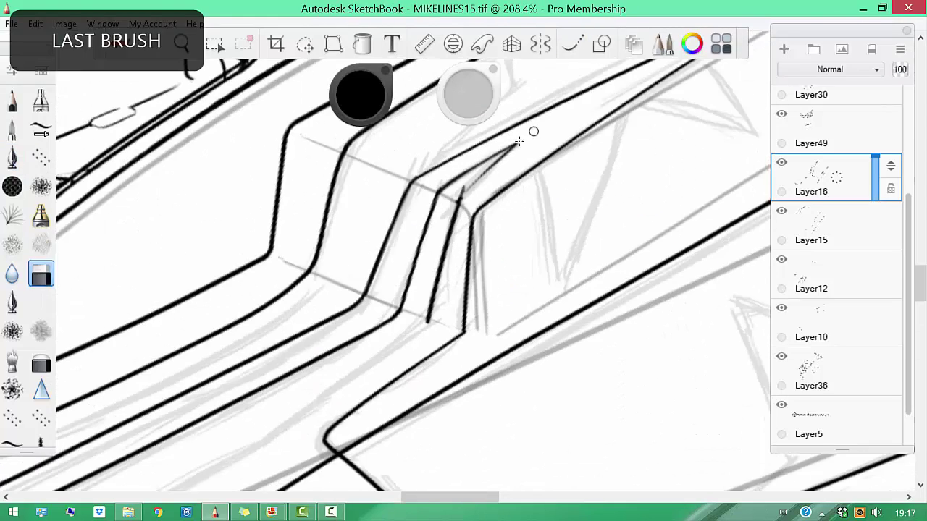
mouse_move(465, 195)
left_mouse_down()
mouse_move(468, 148)
mouse_move(548, 78)
left_mouse_up()
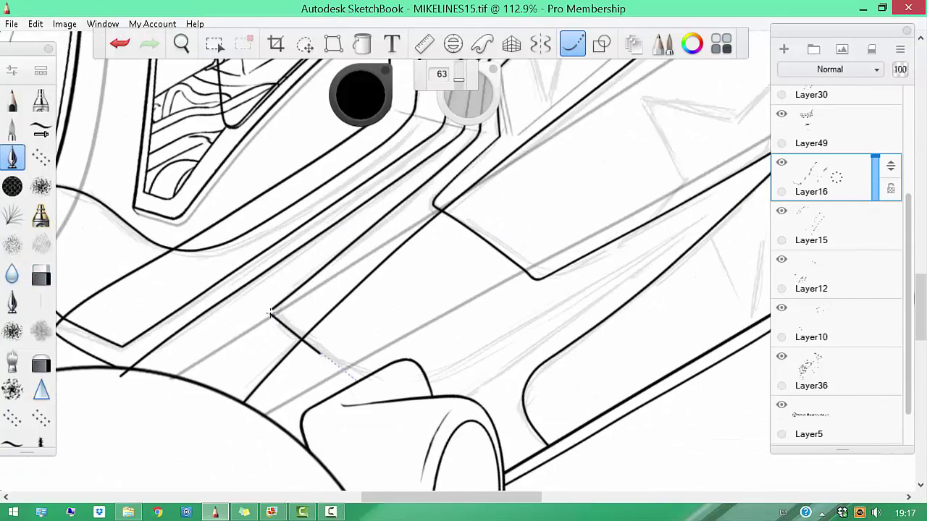
Ink the front edge of the wide body stripe above the exhaust and clean up its rounded corner
left_click_drag(325, 296, 419, 184)
key("b")
left_click_drag(253, 298, 316, 299)
key("b")
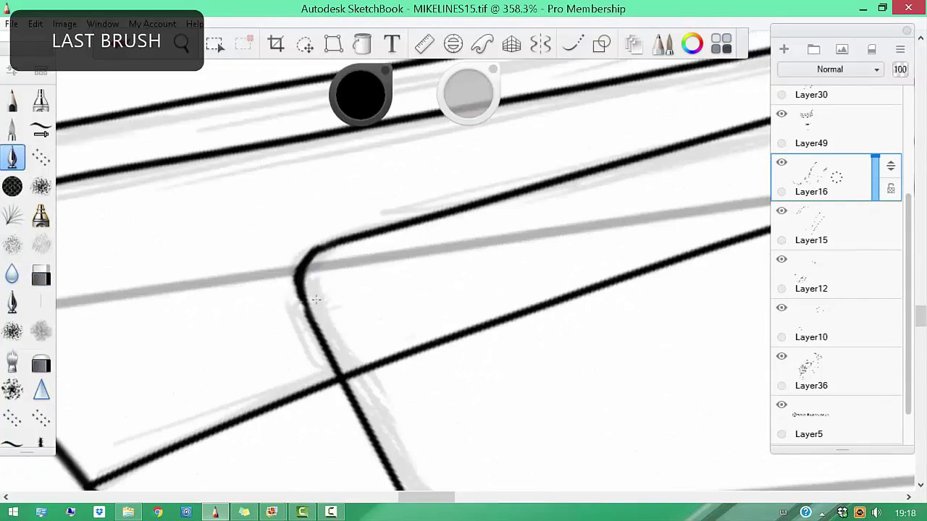
scroll(329, 246, "down", 5)
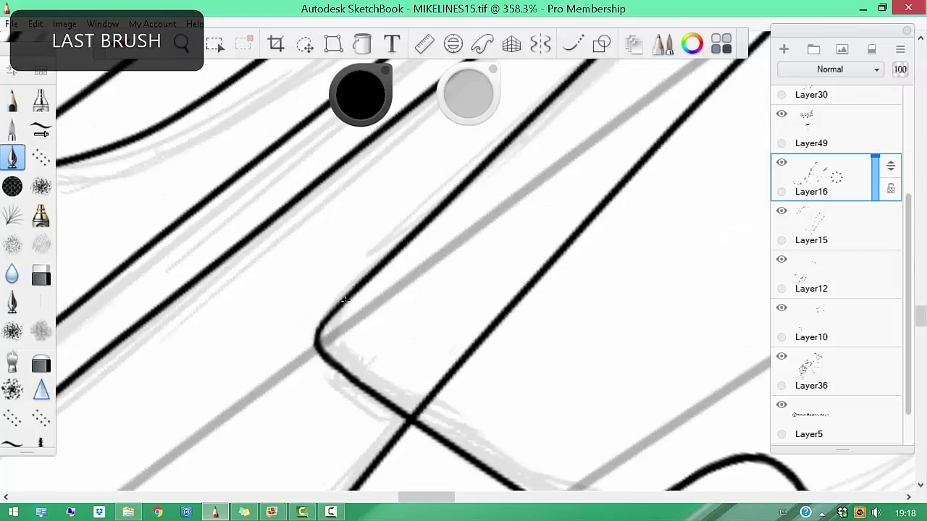
Ink two long lines behind the exhaust that converge toward the rear of the lower side panel
key("b")
scroll(404, 339, "up", 2)
left_click_drag(408, 335, 531, 319)
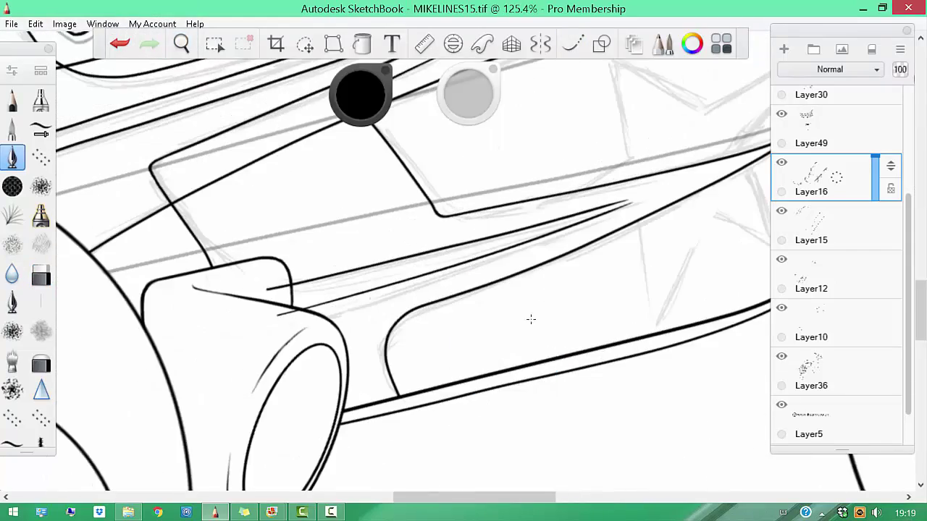
Add a new layer above Layer16 and ink the points of the small star graphic on the raised side panel
scroll(293, 313, "down", 4)
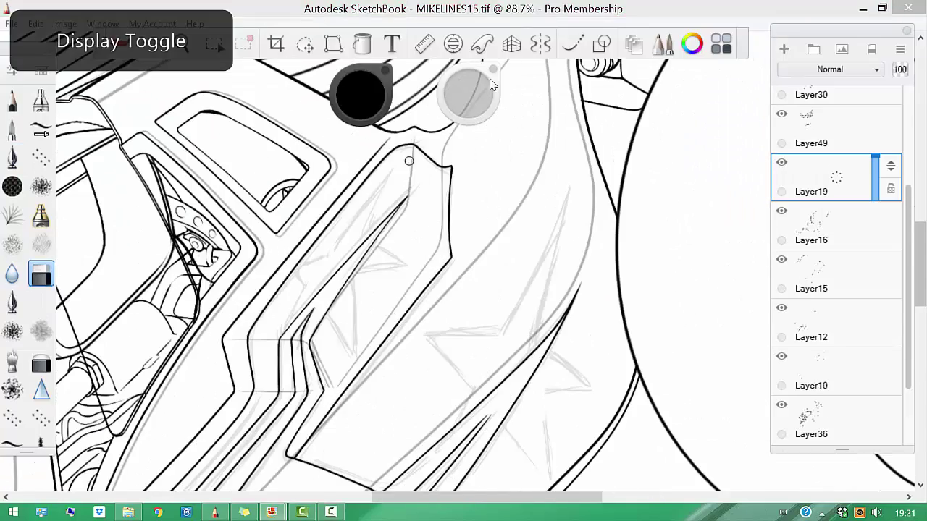
key("b")
scroll(490, 84, "up", 3)
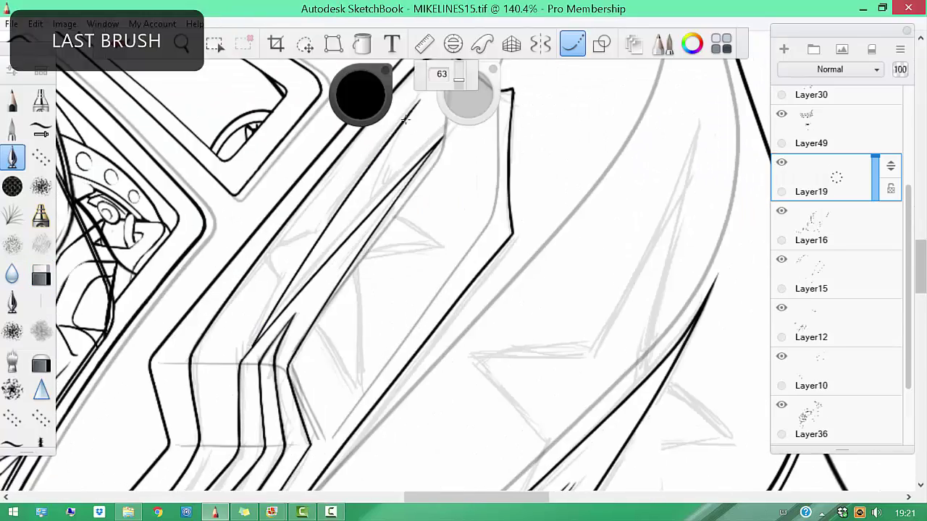
key("Tab")
left_click_drag(340, 283, 391, 166)
scroll(509, 151, "up", 3)
mouse_move(510, 150)
left_mouse_down()
mouse_move(478, 94)
mouse_move(399, 259)
mouse_move(572, 52)
left_mouse_up()
left_click(572, 45)
mouse_move(341, 297)
left_mouse_down()
mouse_move(366, 188)
mouse_move(483, 141)
left_mouse_up()
mouse_move(272, 292)
left_mouse_down()
mouse_move(396, 278)
mouse_move(461, 137)
left_mouse_up()
mouse_move(509, 321)
left_mouse_down()
mouse_move(435, 276)
mouse_move(329, 265)
mouse_move(525, 223)
mouse_move(590, 331)
mouse_move(559, 341)
left_mouse_up()
key("b")
Ink the long rear spike and the lower points of the large star graphic on the buggy's side with Steady Stroke
left_click_drag(555, 265, 579, 145)
left_click(572, 45)
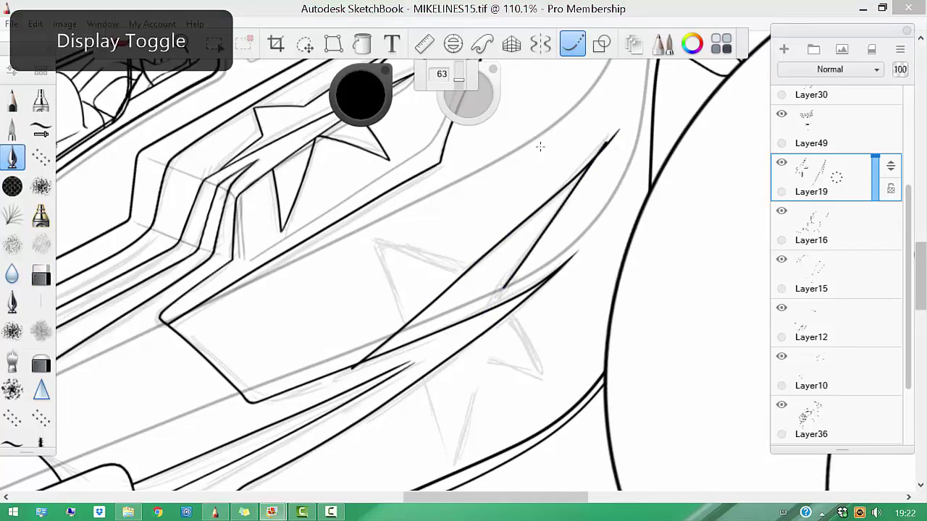
left_click_drag(533, 305, 565, 290)
key("b")
left_click_drag(373, 433, 332, 313)
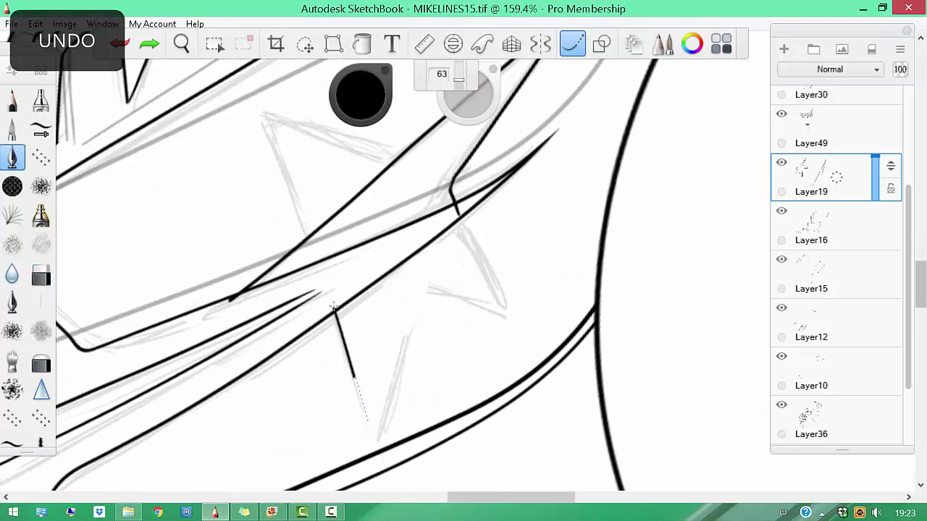
key("b")
key("b")
Ink the front points of the large star and erase the stroke ends that overlap inside it
scroll(460, 209, "up", 3)
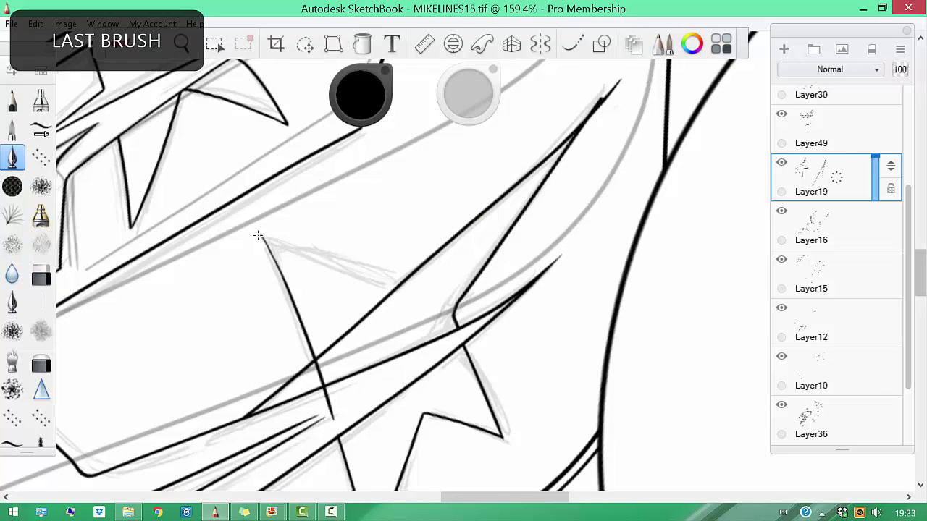
left_click_drag(280, 281, 512, 290)
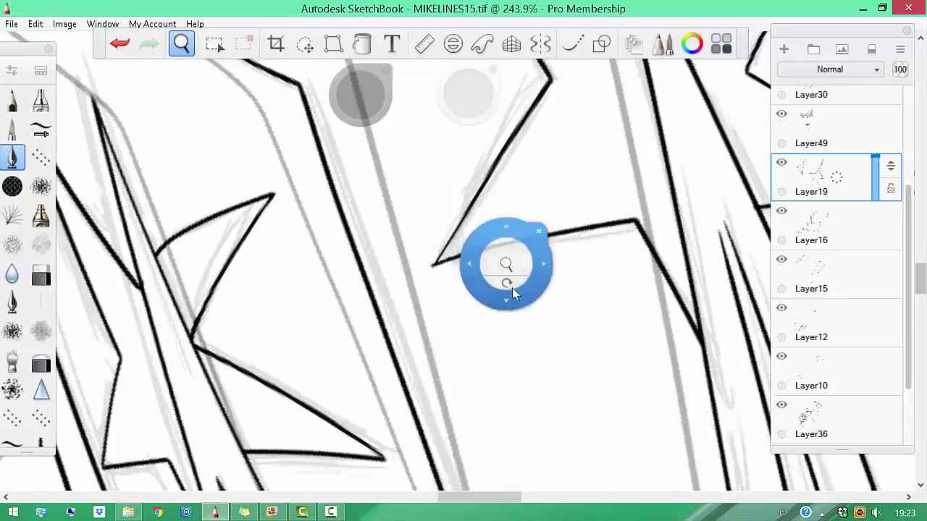
scroll(364, 383, "up", 2)
key("b")
mouse_move(451, 284)
left_mouse_down()
mouse_move(309, 194)
mouse_move(465, 290)
mouse_move(521, 338)
mouse_move(502, 280)
mouse_move(579, 433)
left_mouse_up()
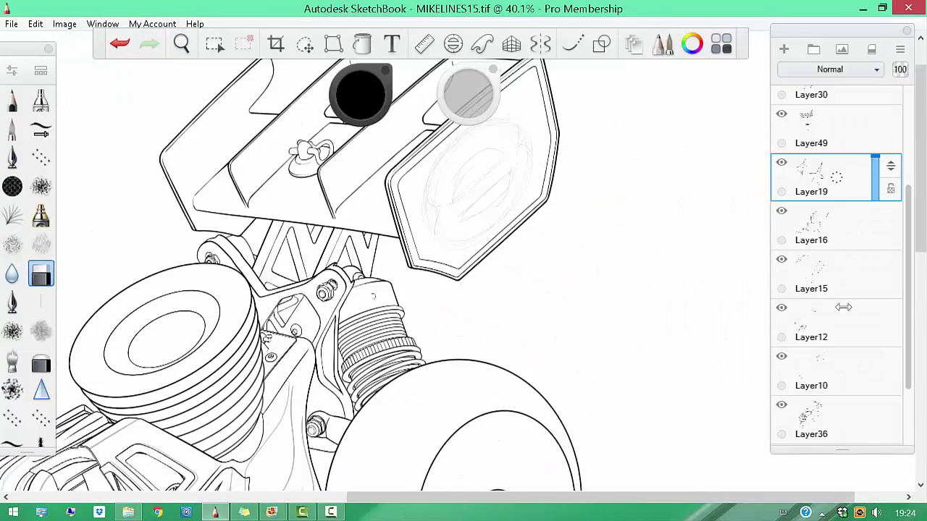
Remove the rough graphics sketch on Layer12 from the layer stack
left_click_drag(558, 313, 830, 270)
left_click(829, 269)
left_click(829, 319)
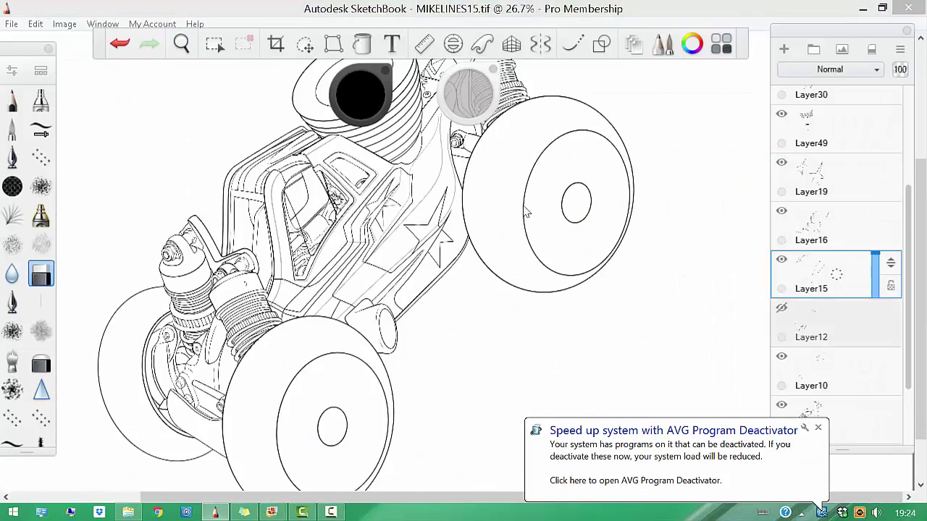
key("ctrl+e")
left_click_drag(548, 304, 337, 373)
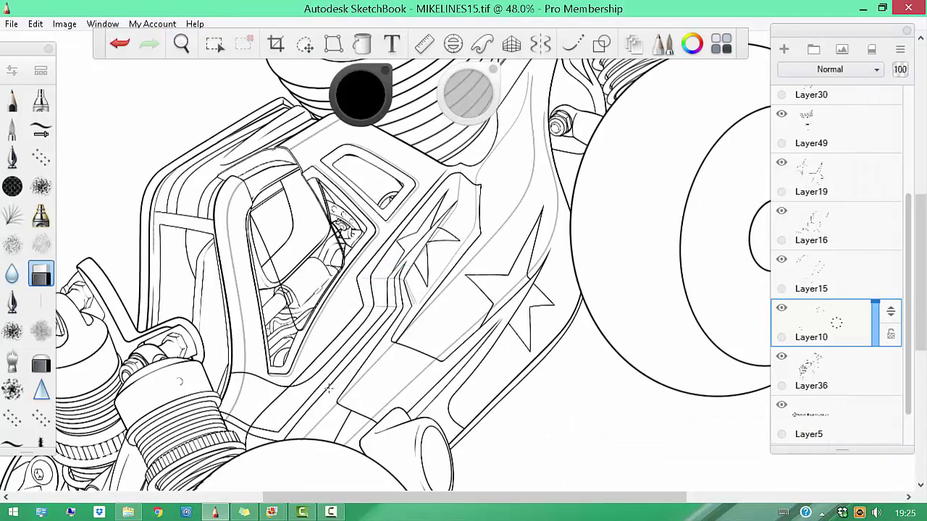
Select Layer36 and save the drawing as a new file, MIKELINES16.tif
left_click(826, 369)
key("ctrl+shift+s")
left_click(828, 480)
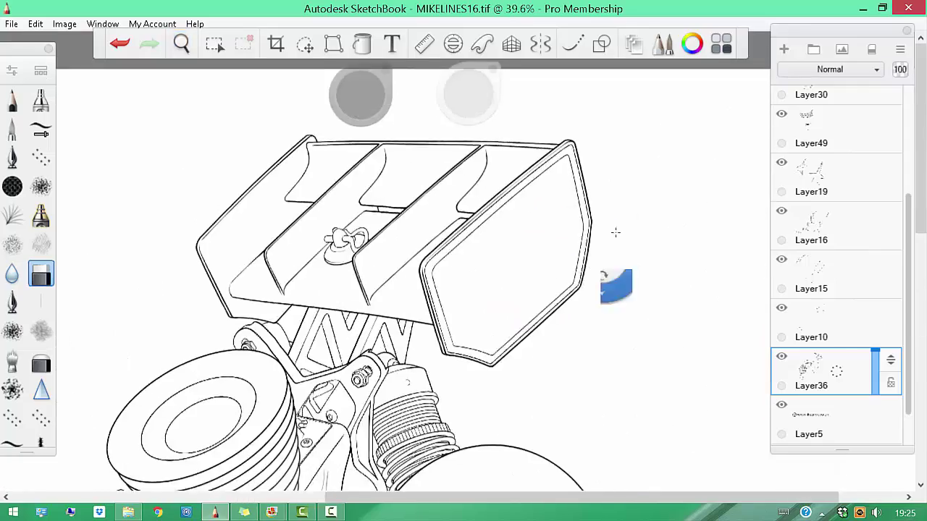
Bring the yellow TLR buggy reference photo into the drawing on a layer above Layer36 and shift it down into view
key("ctrl+o")
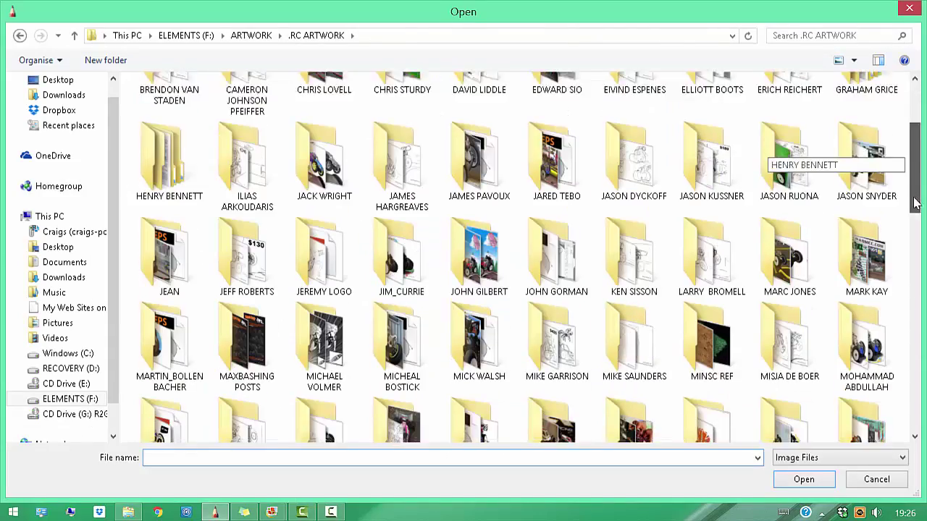
scroll(635, 326, "down", 1)
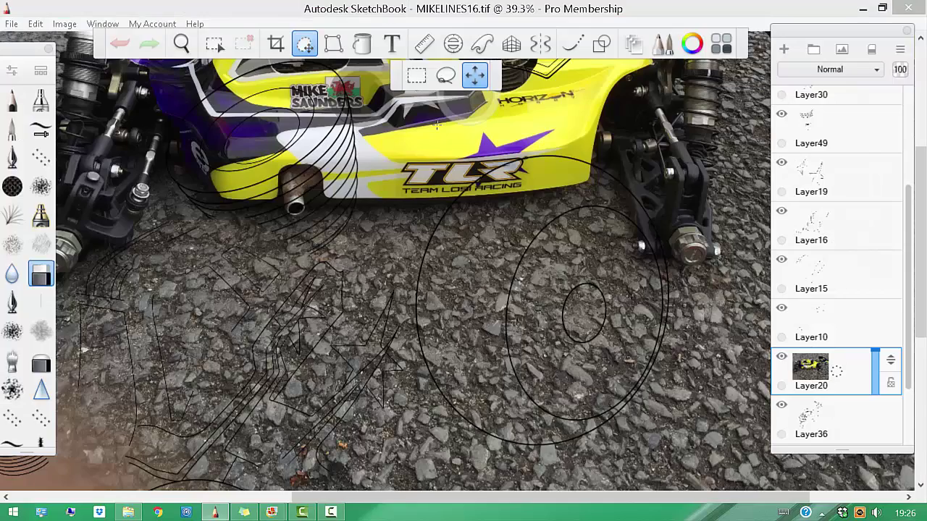
left_click_drag(437, 125, 444, 277)
key("ctrl+z")
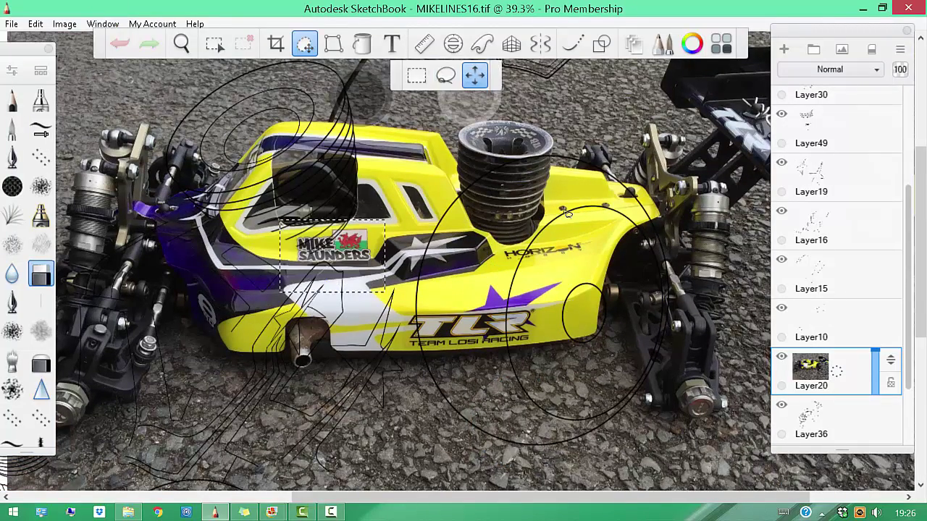
Copy the driver name decal and the TLR logo area from the buggy photo onto separate layers
key("ctrl+c")
key("ctrl+v")
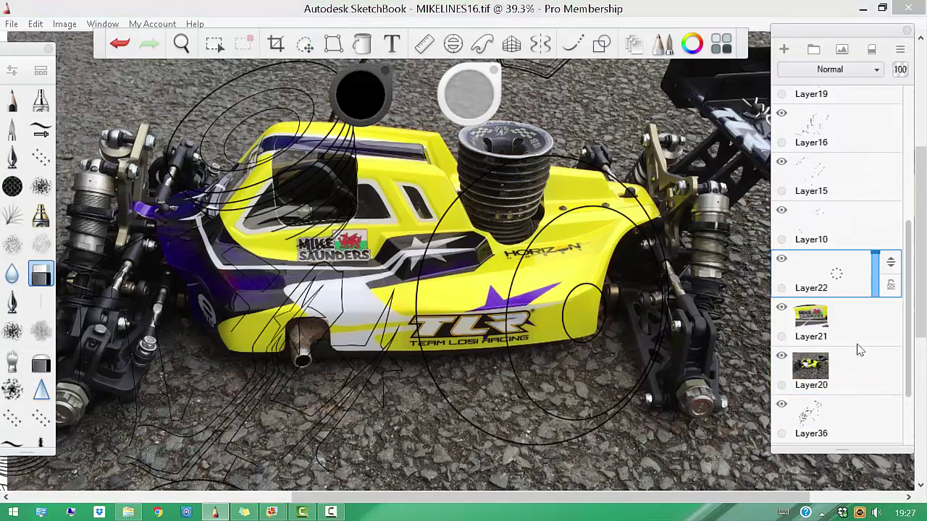
left_click(854, 362)
left_click(304, 44)
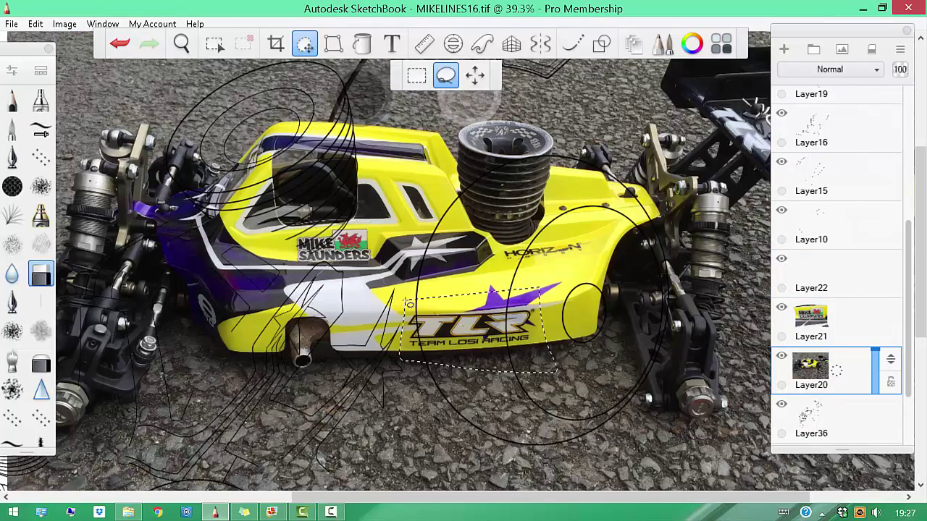
key("ctrl+x")
key("ctrl+v")
Isolate the driver name decal from the other photo pieces and place it over the cab side of the line art
left_click_drag(683, 361, 386, 422)
left_click_drag(586, 248, 606, 330)
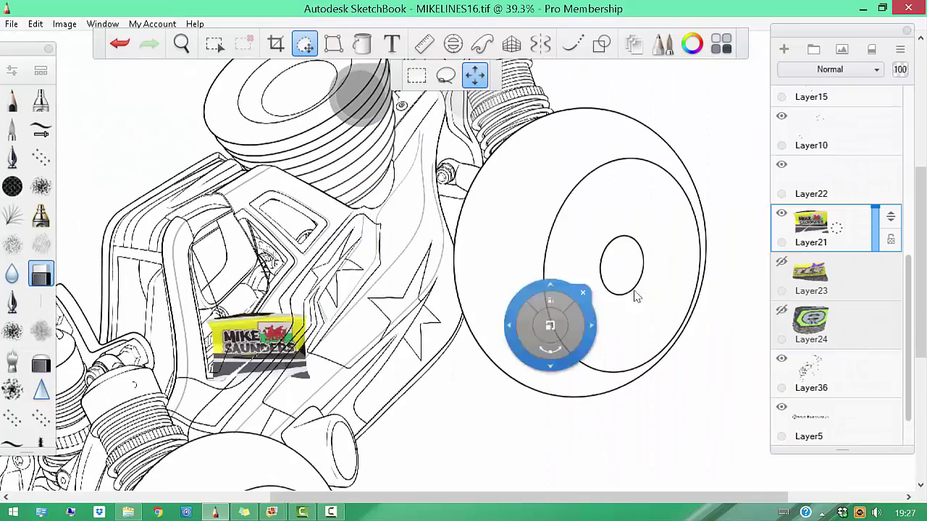
key("ctrl+z")
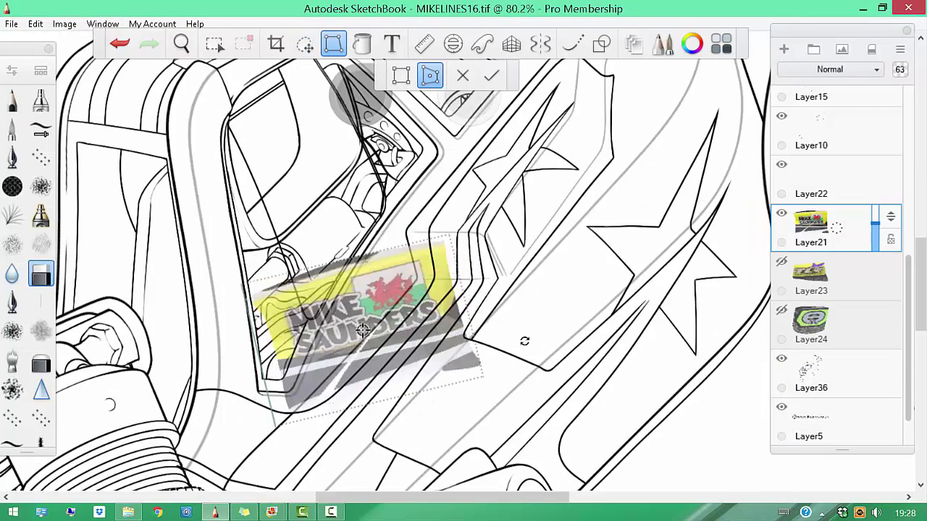
Distort the driver name decal to the side panel's perspective below the cab window, fade it to 23 opacity and activate Layer22 for tracing
left_click_drag(523, 338, 474, 329)
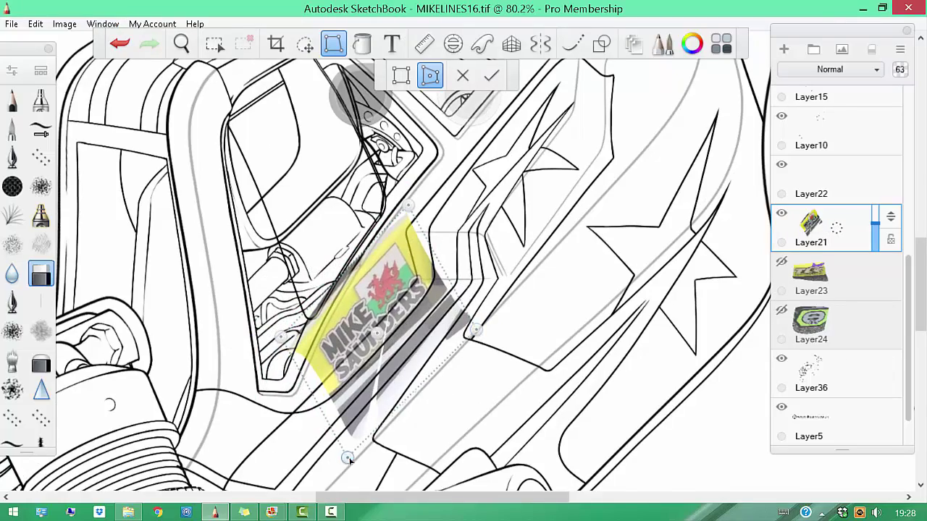
key("Return")
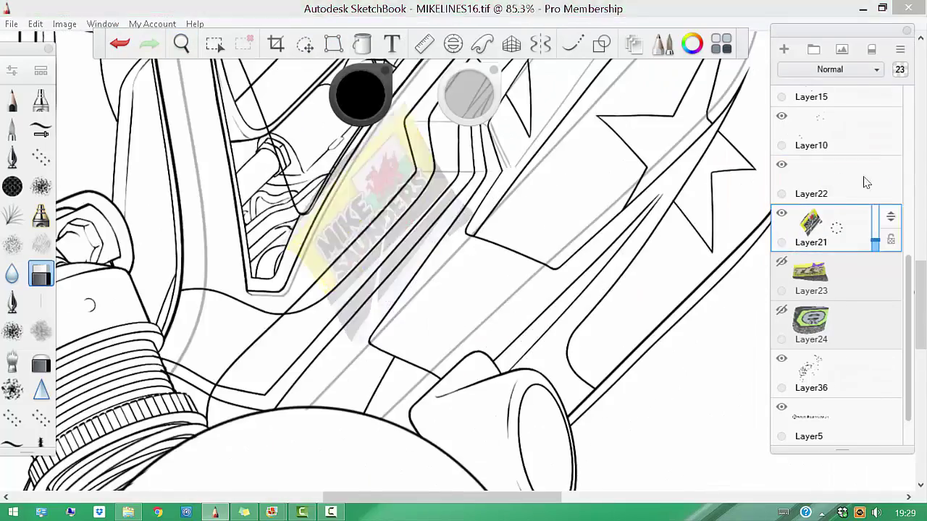
left_click(866, 183)
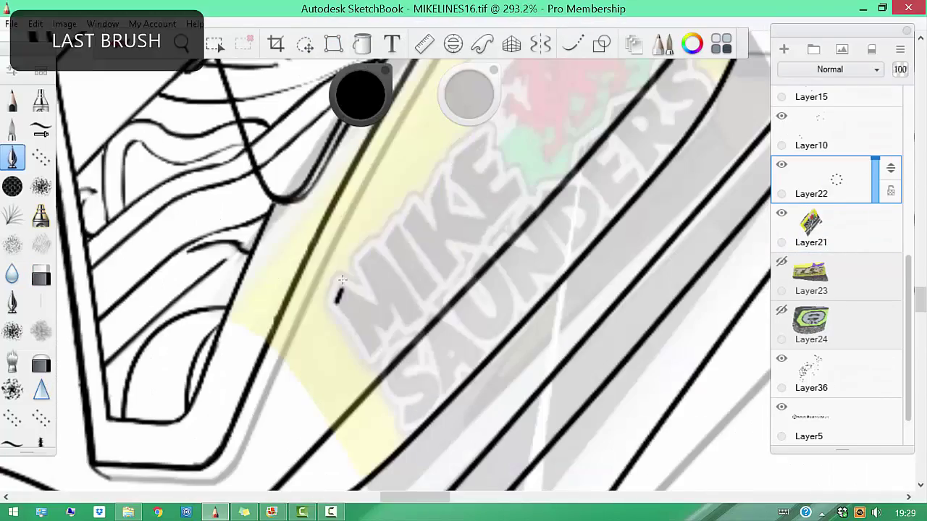
Hide Layer36 and ink the first three letters of the driver's first name in solid black over the faded decal
mouse_move(339, 297)
left_mouse_down()
mouse_move(375, 336)
mouse_move(361, 276)
mouse_move(383, 299)
left_mouse_up()
left_click(781, 359)
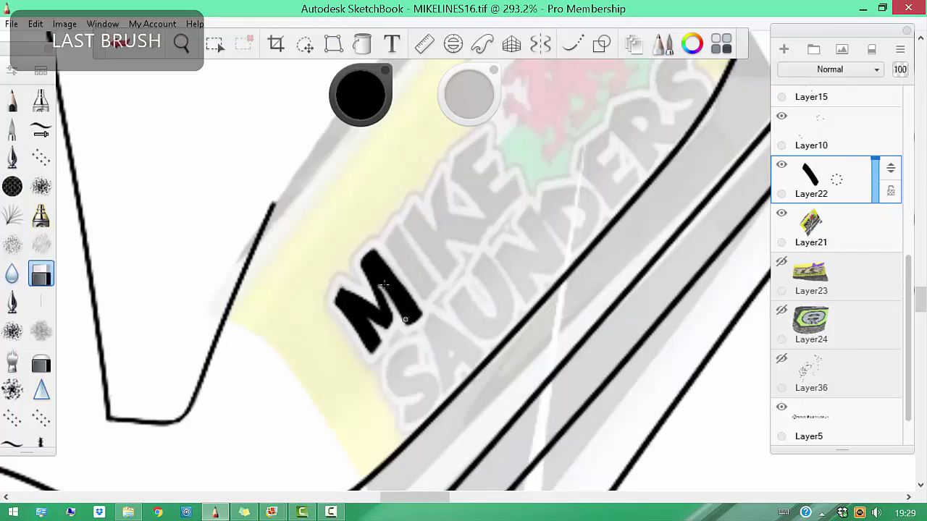
mouse_move(394, 233)
left_mouse_down()
mouse_move(420, 293)
mouse_move(433, 289)
left_mouse_up()
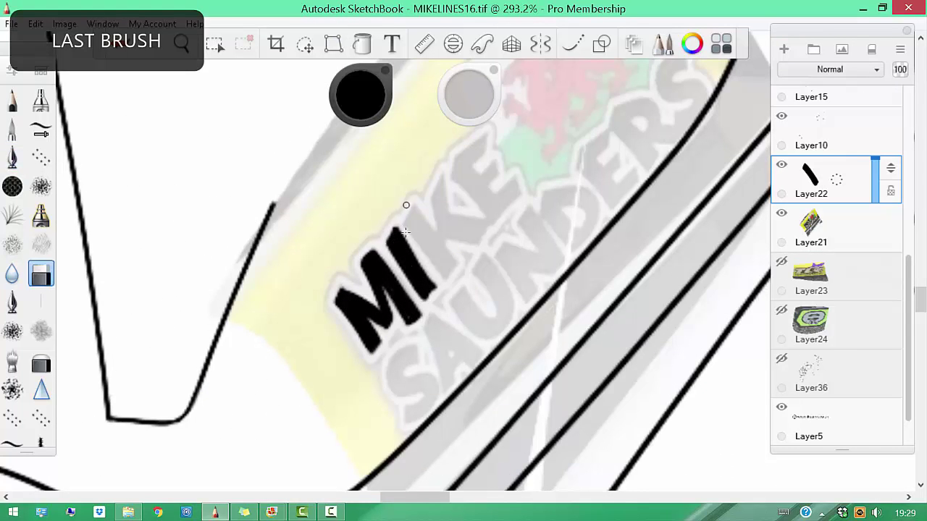
mouse_move(403, 210)
left_mouse_down()
mouse_move(436, 203)
mouse_move(438, 239)
mouse_move(451, 179)
left_mouse_up()
left_click_drag(442, 210, 417, 265)
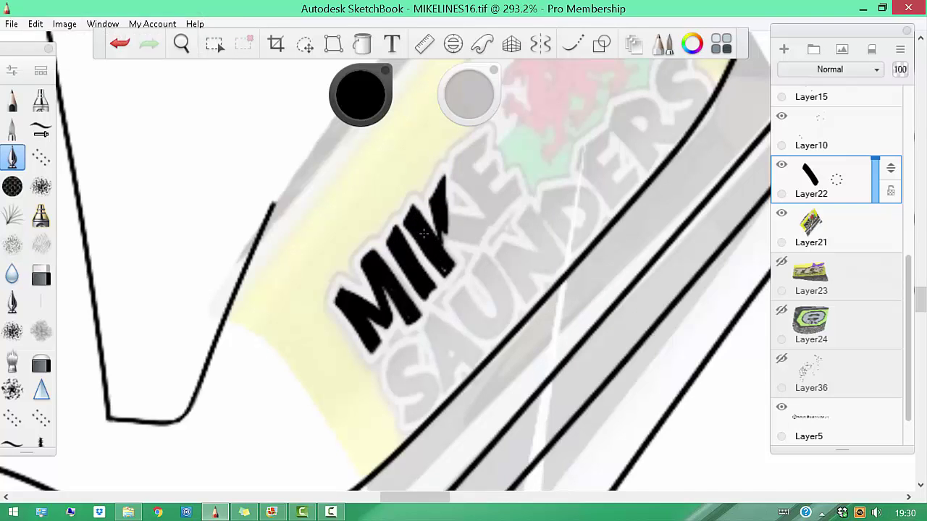
Outline the last letter of the driver's first name on Layer22 and fill it in solid black
key("space")
left_click_drag(499, 273, 419, 217)
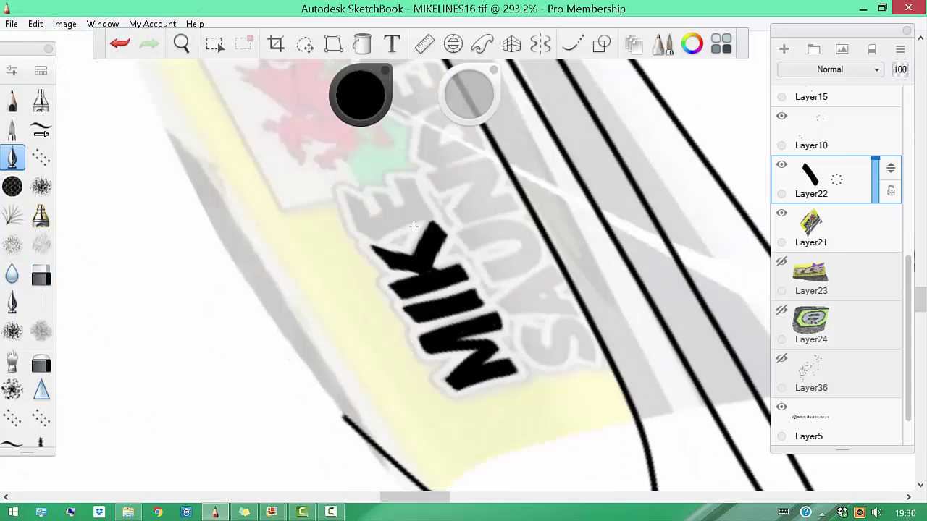
mouse_move(413, 184)
left_mouse_down()
mouse_move(363, 217)
mouse_move(351, 308)
left_mouse_up()
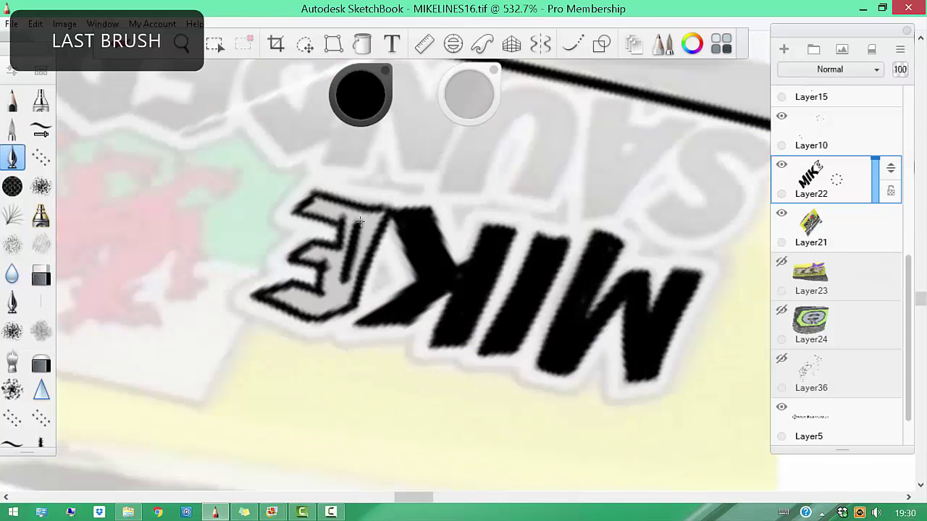
left_click_drag(380, 214, 326, 301)
left_click_drag(449, 290, 364, 296)
key("e")
key("e")
mouse_move(391, 369)
left_mouse_down()
mouse_move(369, 399)
mouse_move(398, 365)
left_mouse_up()
Trace the first letter of the driver's surname and fill it in black
key("space")
left_click_drag(435, 289, 471, 218)
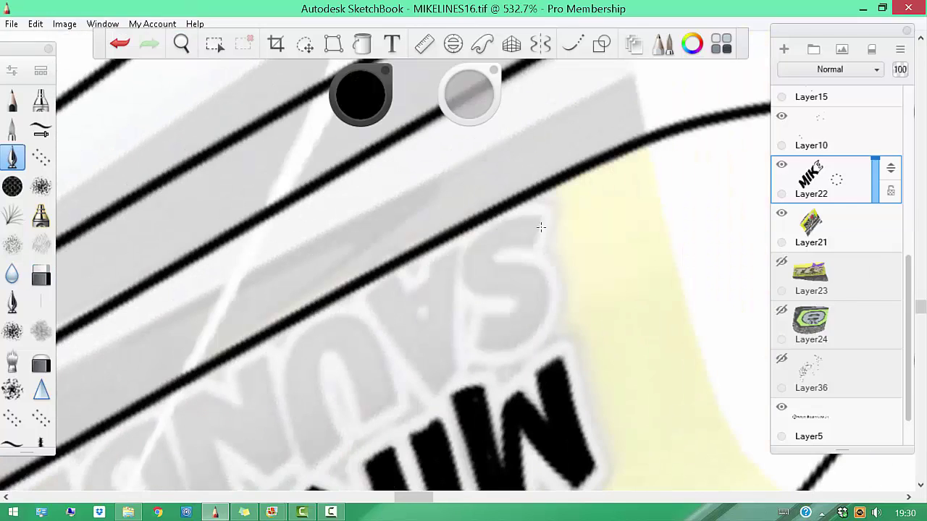
mouse_move(542, 218)
left_mouse_down()
mouse_move(471, 279)
mouse_move(484, 342)
left_mouse_up()
mouse_move(531, 239)
left_mouse_down()
mouse_move(485, 252)
mouse_move(532, 224)
mouse_move(449, 261)
left_mouse_up()
key("space")
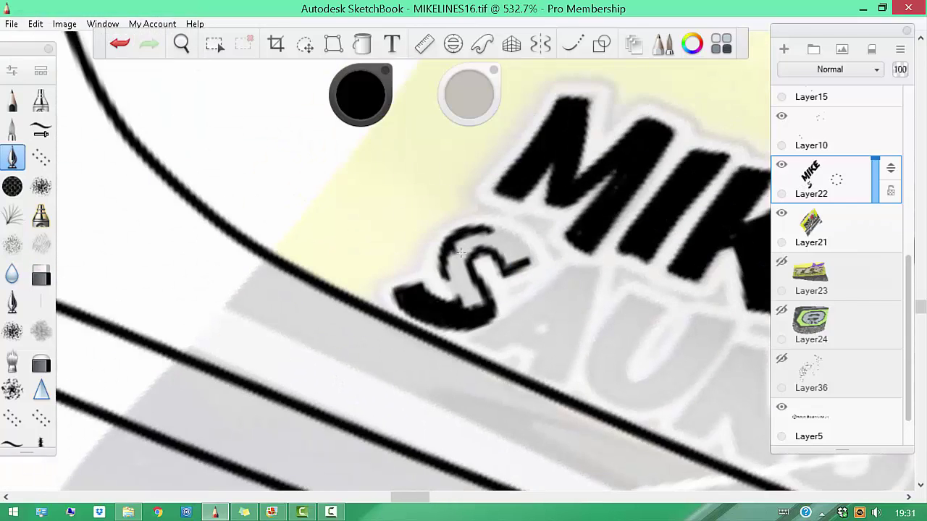
mouse_move(453, 305)
left_mouse_down()
mouse_move(460, 250)
mouse_move(438, 289)
left_mouse_up()
key("space")
mouse_move(438, 289)
left_mouse_down()
mouse_move(441, 206)
mouse_move(437, 242)
left_mouse_up()
Ink the surname's second and third letters in solid black and outline the first stem of the fourth
key("space")
left_click_drag(478, 217, 434, 283)
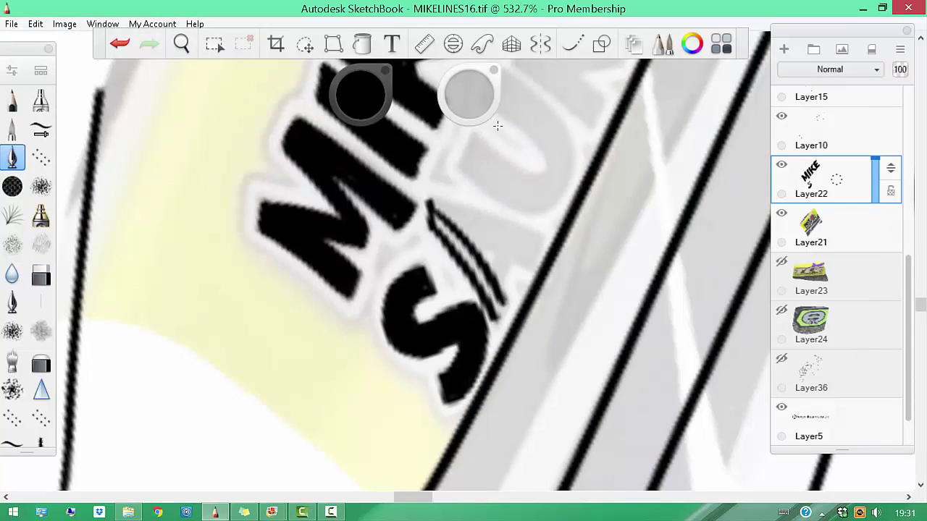
key("space")
mouse_move(453, 174)
left_mouse_down()
mouse_move(398, 275)
mouse_move(462, 197)
mouse_move(499, 230)
mouse_move(445, 279)
mouse_move(470, 304)
mouse_move(413, 250)
mouse_move(480, 258)
mouse_move(463, 232)
mouse_move(468, 206)
mouse_move(450, 226)
left_mouse_up()
key("space")
key("space")
key("space")
key("b")
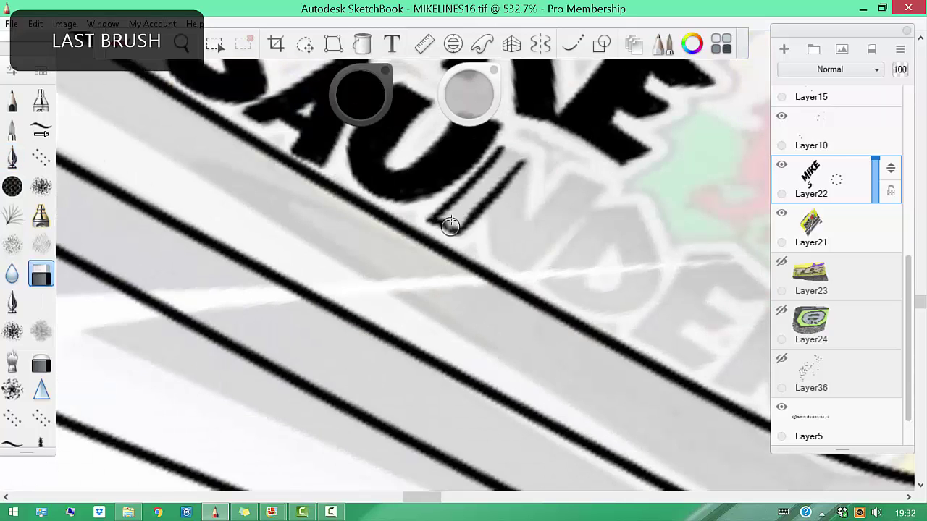
Finish the surname's fourth letter in solid black and start inking the fifth
mouse_move(504, 162)
left_mouse_down()
mouse_move(497, 200)
mouse_move(573, 186)
mouse_move(390, 164)
left_mouse_up()
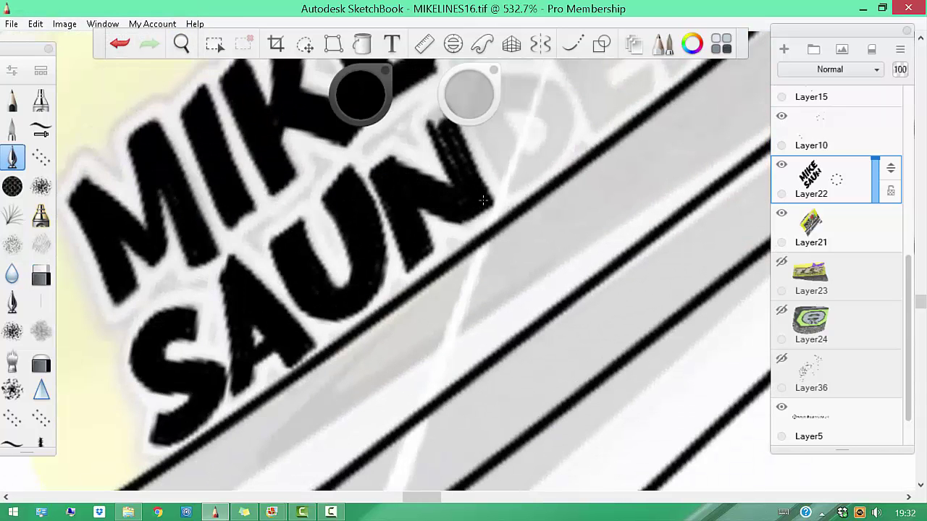
left_click_drag(483, 201, 419, 211)
left_click_drag(482, 229, 451, 191)
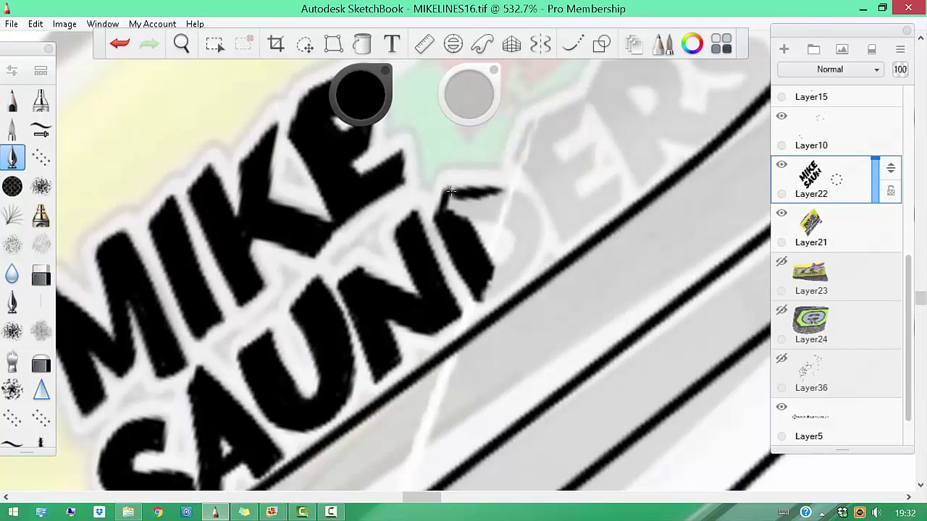
Ink the remaining surname letters in solid black up to the flag's lower corner
left_click_drag(520, 229, 463, 231)
mouse_move(507, 188)
left_mouse_down()
mouse_move(482, 304)
mouse_move(493, 239)
mouse_move(554, 307)
left_mouse_up()
left_click_drag(507, 224, 535, 268)
mouse_move(591, 259)
left_mouse_down()
mouse_move(629, 299)
mouse_move(554, 203)
mouse_move(550, 297)
mouse_move(496, 237)
mouse_move(509, 206)
left_mouse_up()
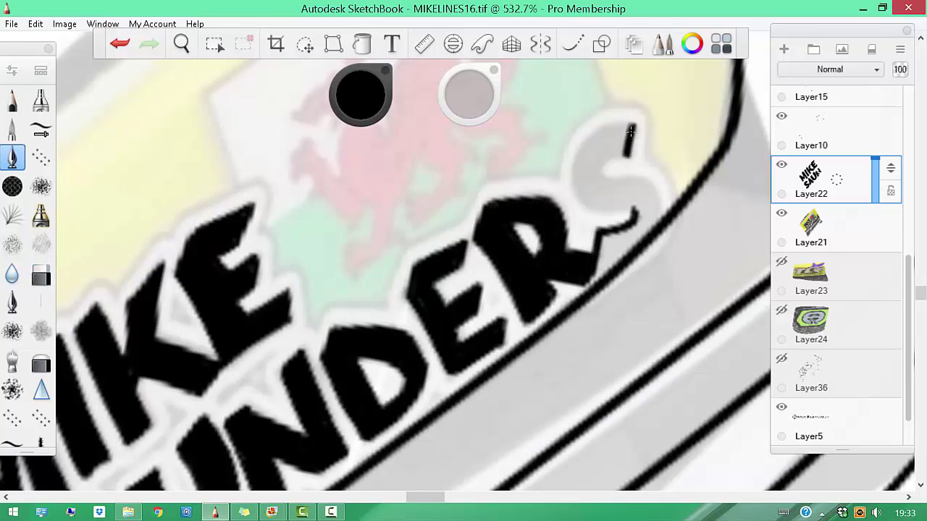
left_click_drag(613, 184, 616, 253)
mouse_move(630, 217)
left_mouse_down()
mouse_move(630, 186)
mouse_move(625, 316)
left_mouse_up()
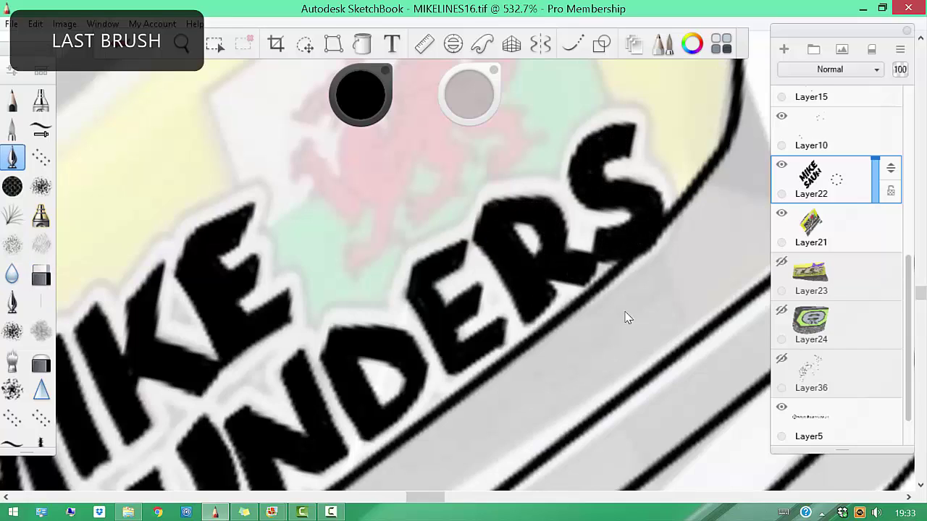
Tint the canvas background violet-blue and add a new layer between the black lettering and the decal photo
scroll(625, 316, "down", 5)
scroll(909, 208, "up", 2)
scroll(909, 208, "up", 1)
left_click(826, 228)
key("e")
scroll(435, 290, "up", 5)
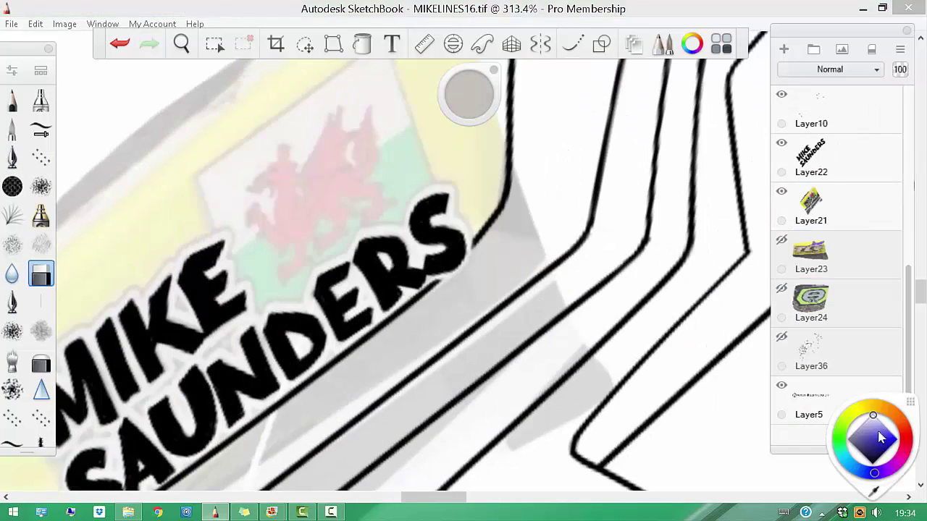
key("ctrl+shift+n")
left_click_drag(500, 320, 652, 362)
Paint a white border around both lines of the driver's name on Layer25 with the paintbrush
key("p")
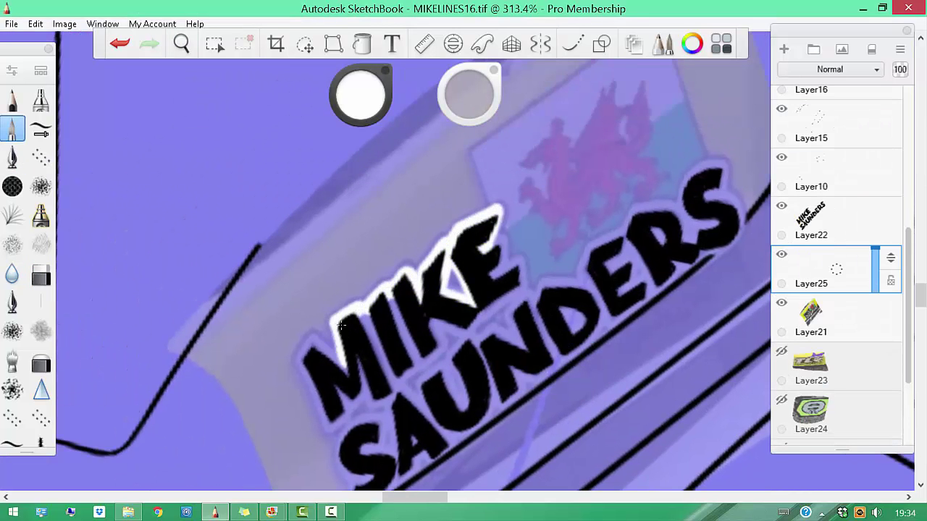
left_click_drag(341, 326, 438, 229)
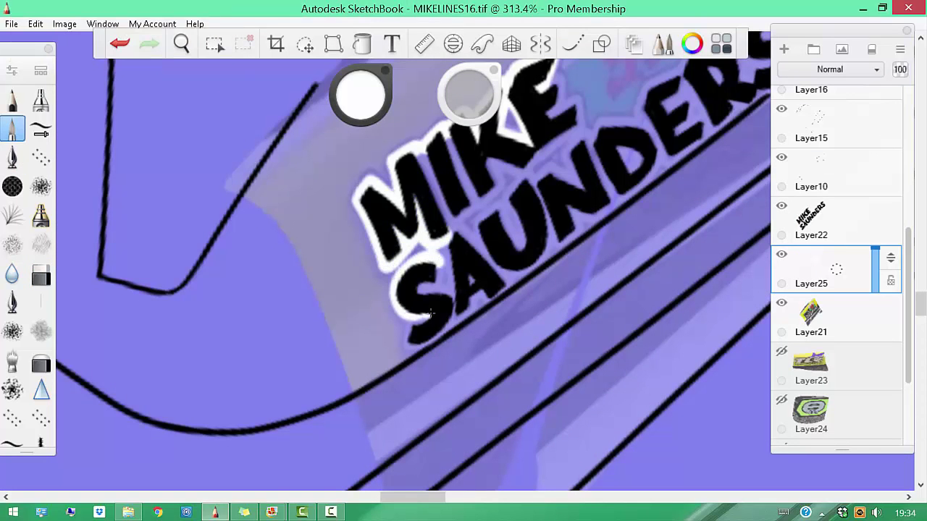
left_click_drag(425, 159, 411, 239)
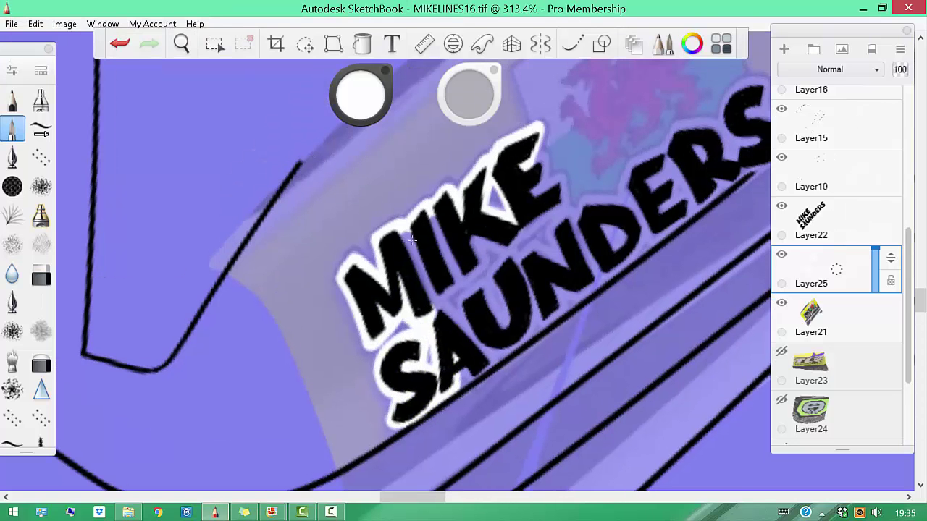
left_click_drag(534, 167, 458, 280)
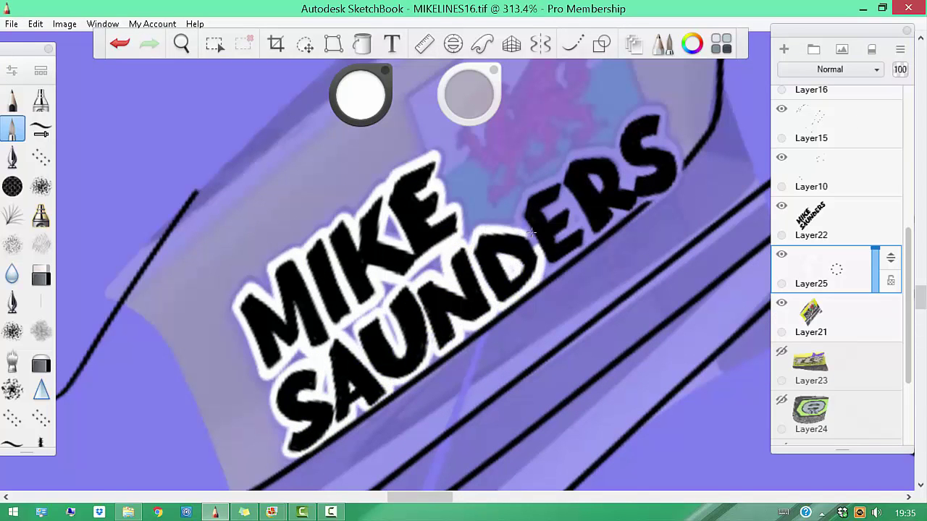
left_click_drag(609, 151, 661, 103)
key("b")
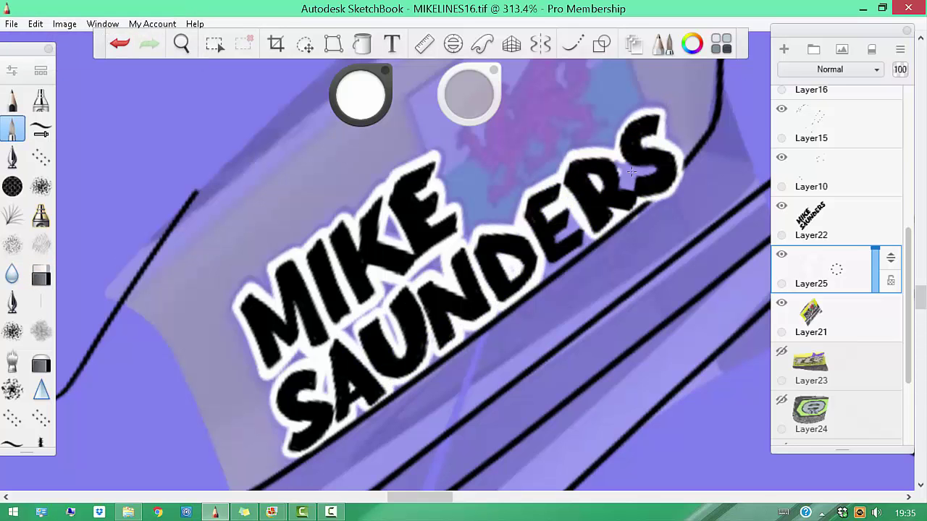
On Layer15, erase and touch up the black panel line where it runs into the white border under the surname
left_click_drag(594, 217, 558, 205)
scroll(838, 314, "up", 5)
key("e")
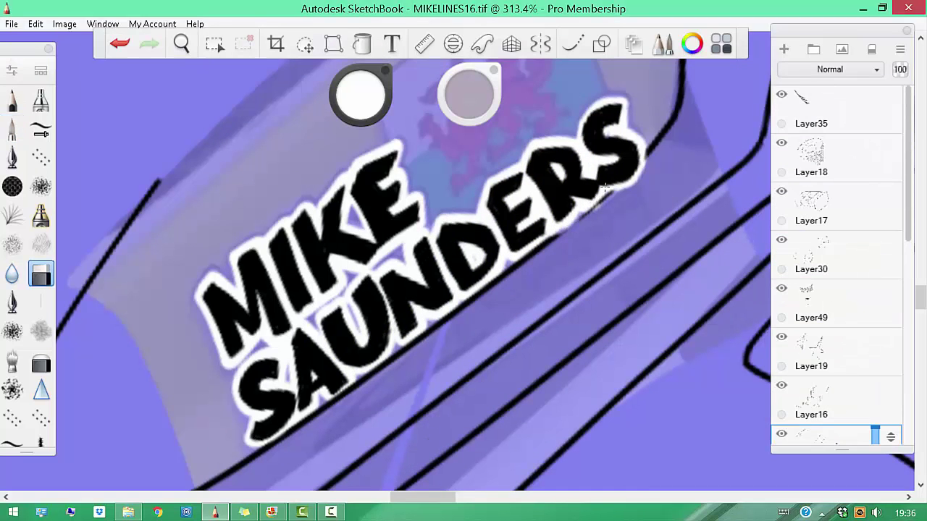
key("space")
scroll(527, 273, "up", 2)
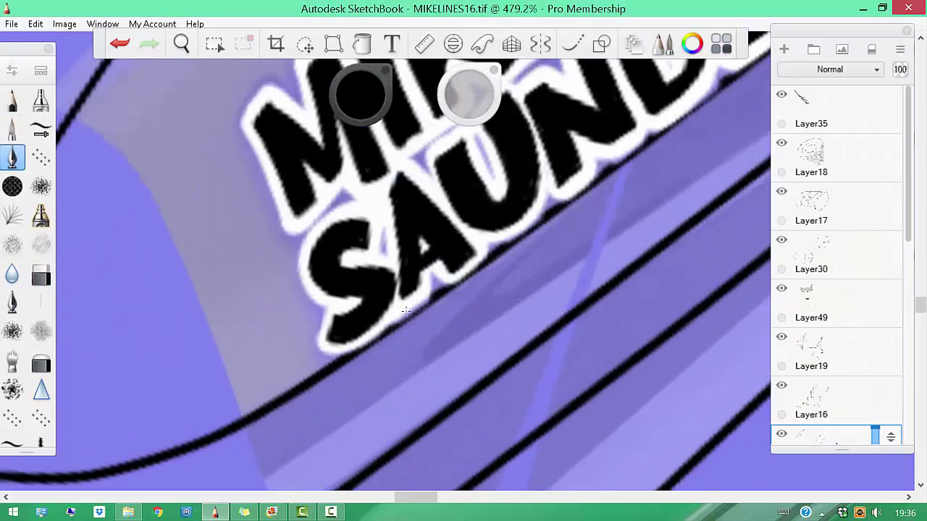
key("b")
scroll(451, 286, "down", 2)
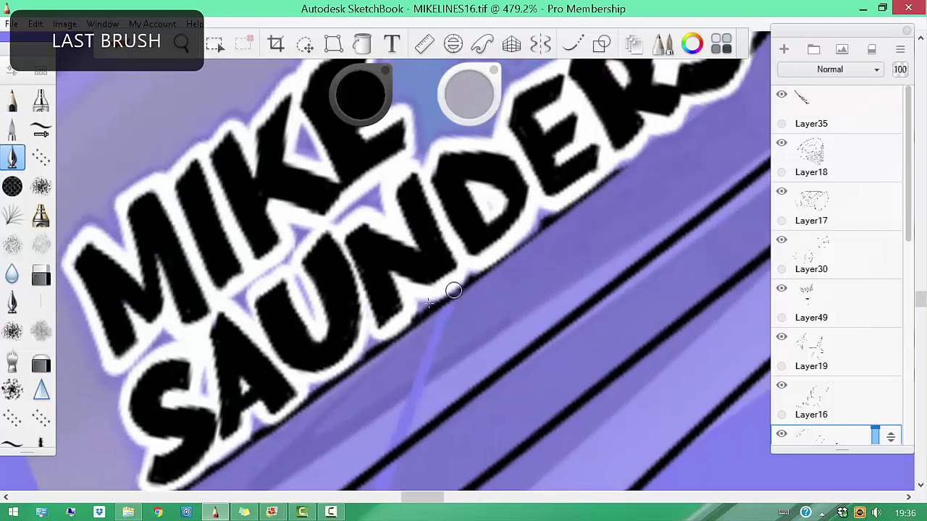
scroll(534, 247, "up", 2)
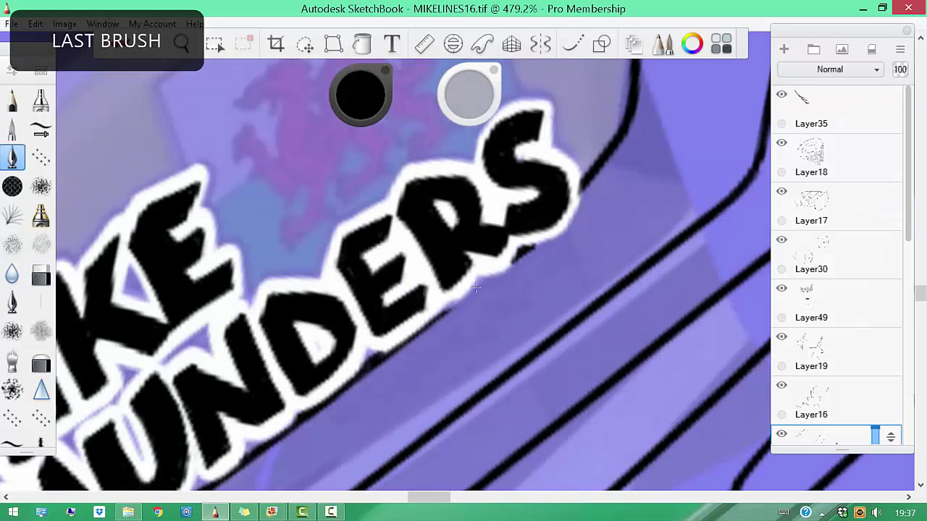
key("e")
Add a new layer beneath Layer25 and ink a thin black outline along the lower edges of the name's white border
scroll(579, 283, "down", 5)
scroll(869, 311, "down", 3)
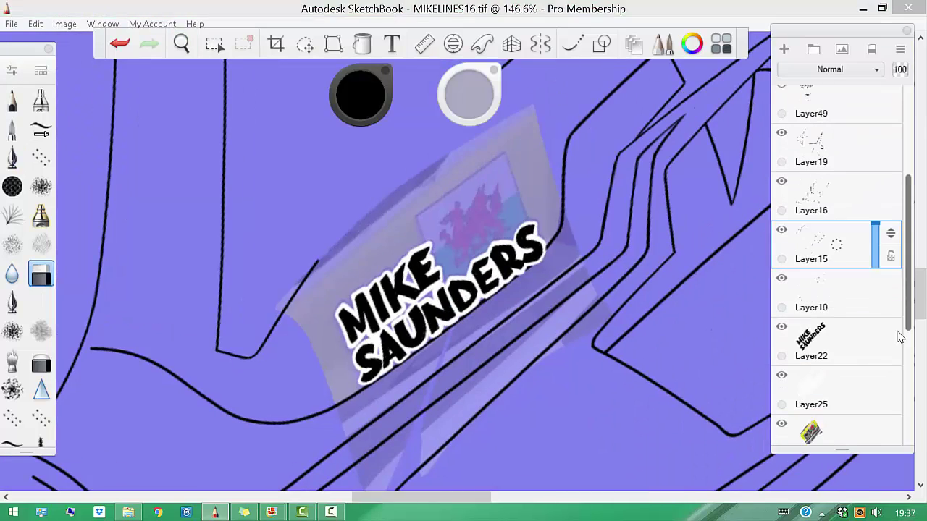
scroll(354, 325, "up", 5)
key("b")
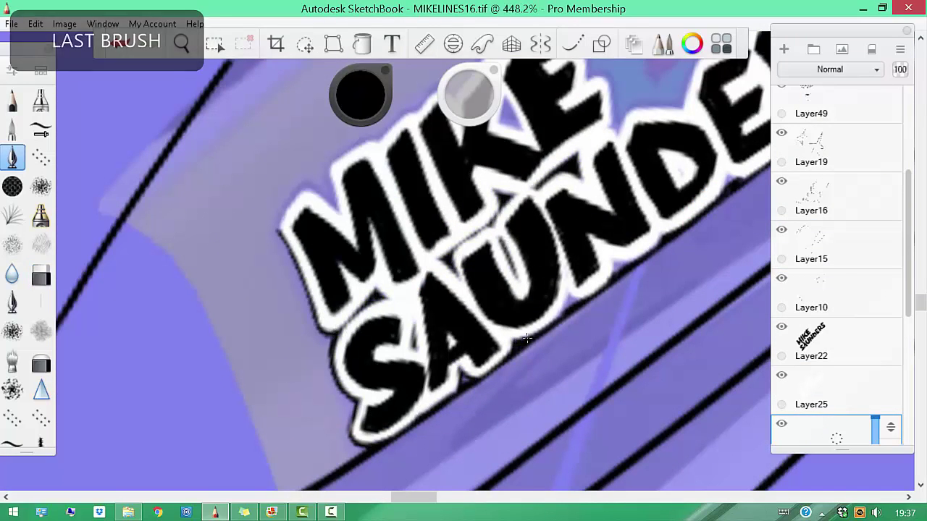
scroll(557, 311, "down", 1)
scroll(581, 266, "up", 1)
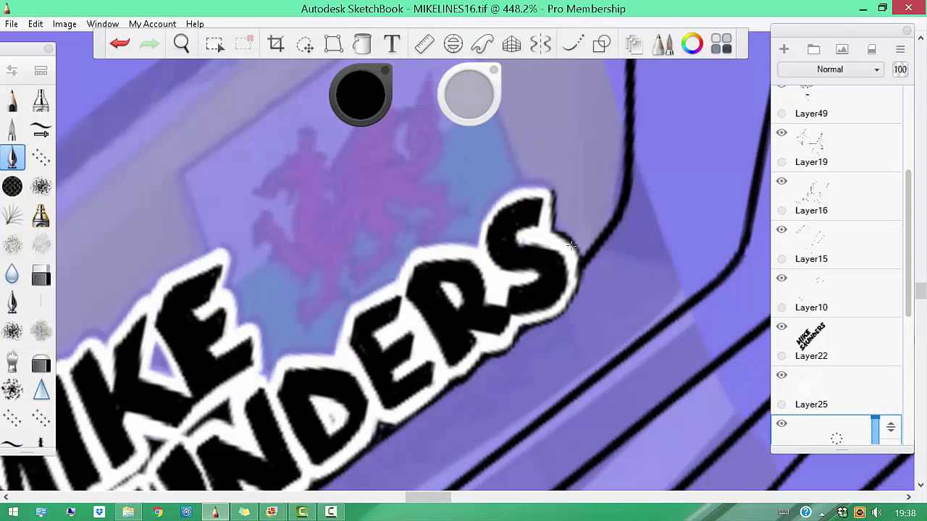
Ink the thin black outline along the upper edges of the name's white border, cleaning up stray ink
key("e")
mouse_move(478, 321)
left_mouse_down()
mouse_move(361, 237)
mouse_move(425, 209)
left_mouse_up()
key("b")
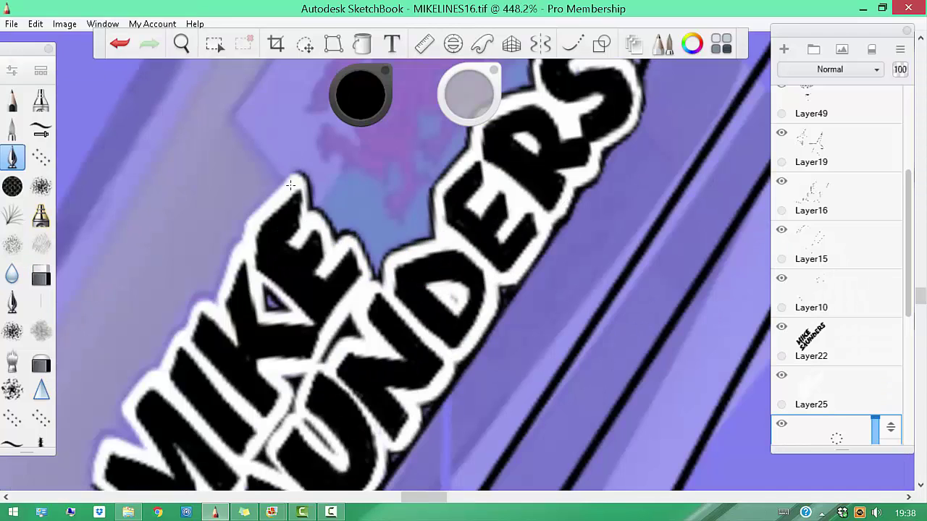
scroll(239, 261, "down", 2)
left_click_drag(242, 278, 325, 158)
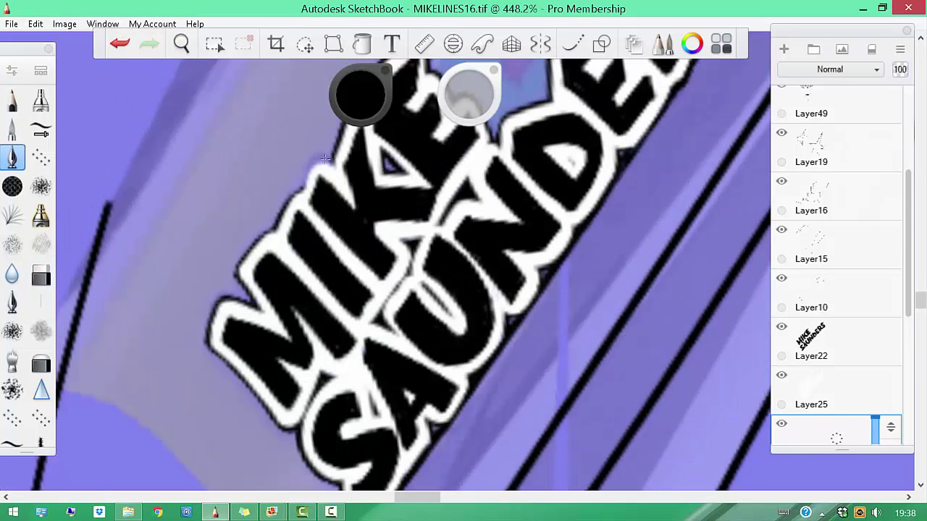
Ink the flag's rectangular frame in black on Layer22 with Steady Stroke at 63, trimming the overshooting corners
scroll(479, 295, "down", 3)
scroll(309, 267, "up", 4)
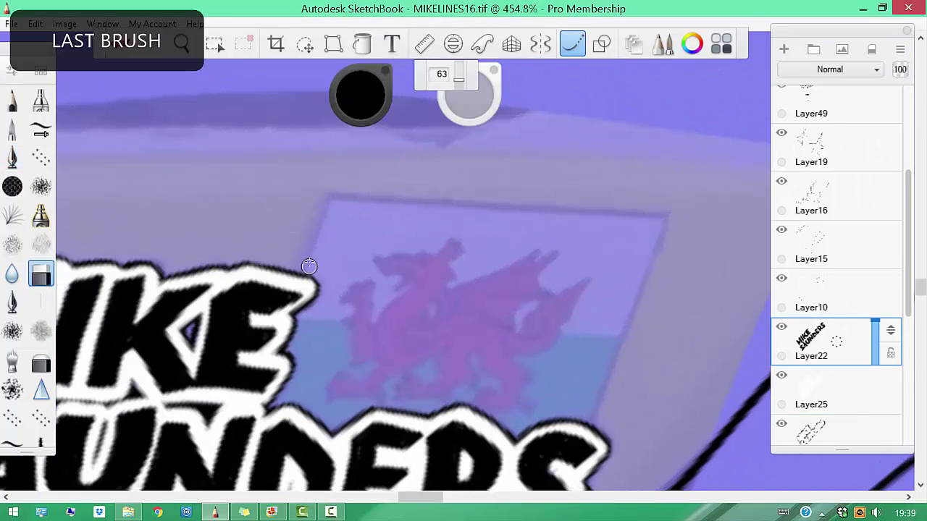
scroll(395, 240, "down", 4)
scroll(568, 364, "up", 3)
left_click_drag(536, 175, 472, 350)
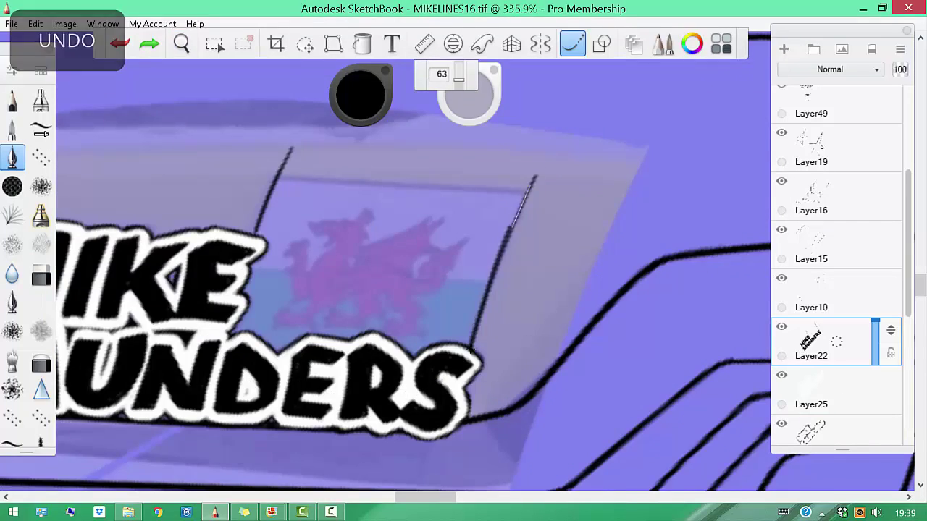
left_click_drag(263, 328, 490, 146)
key("b")
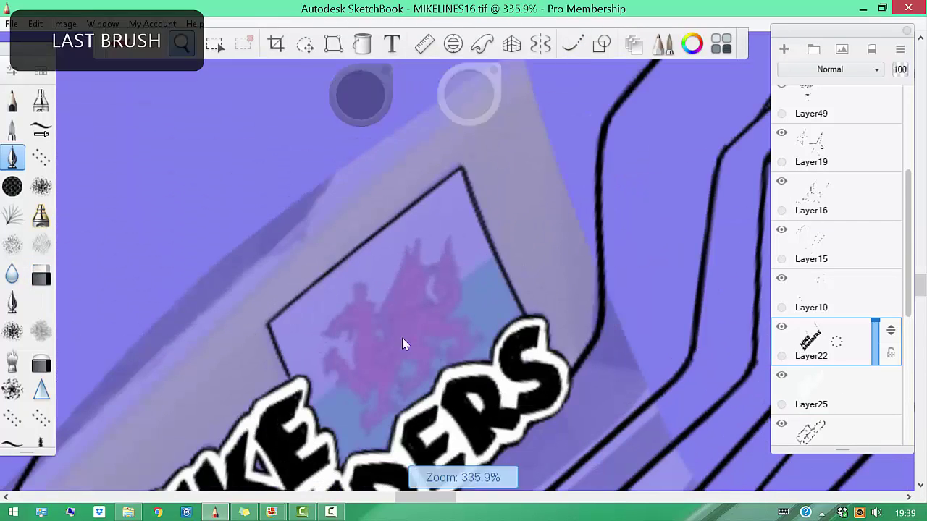
scroll(402, 337, "up", 1)
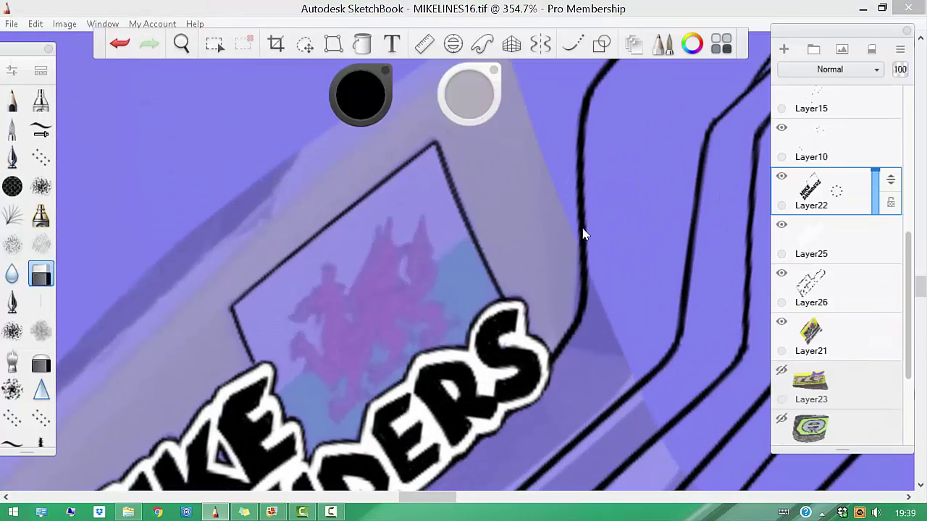
key("alt")
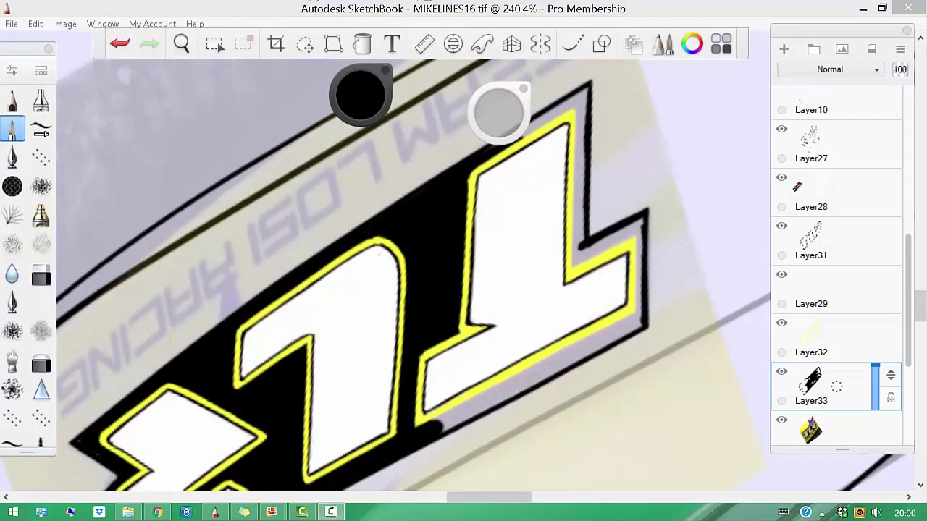
Fill the rest of the black backing around the TLR letters on Layer33 and sharpen its lower outer edge in black
mouse_move(434, 423)
left_mouse_down()
mouse_move(528, 380)
mouse_move(514, 333)
mouse_move(435, 253)
left_mouse_up()
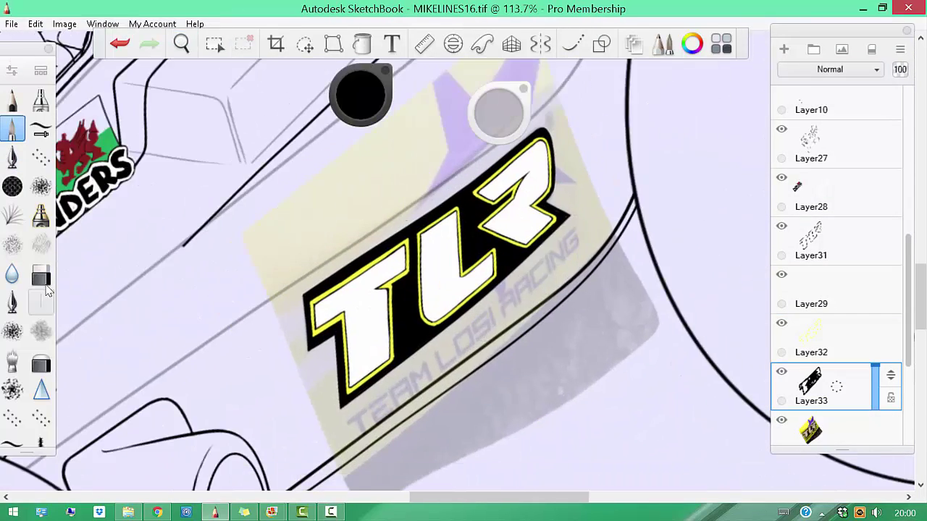
scroll(263, 335, "up", 3)
left_click(12, 158)
left_click_drag(599, 121, 534, 184)
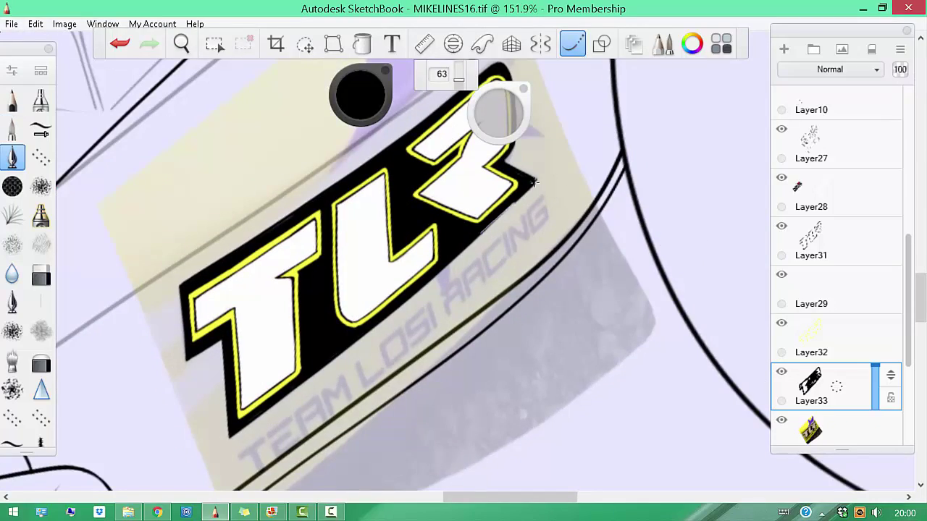
On Layer32, sample the decal's yellow and touch up the yellow outlines of the TLR letters, erasing uneven edges
left_click(811, 340)
scroll(314, 246, "up", 4)
left_click(315, 246, "alt")
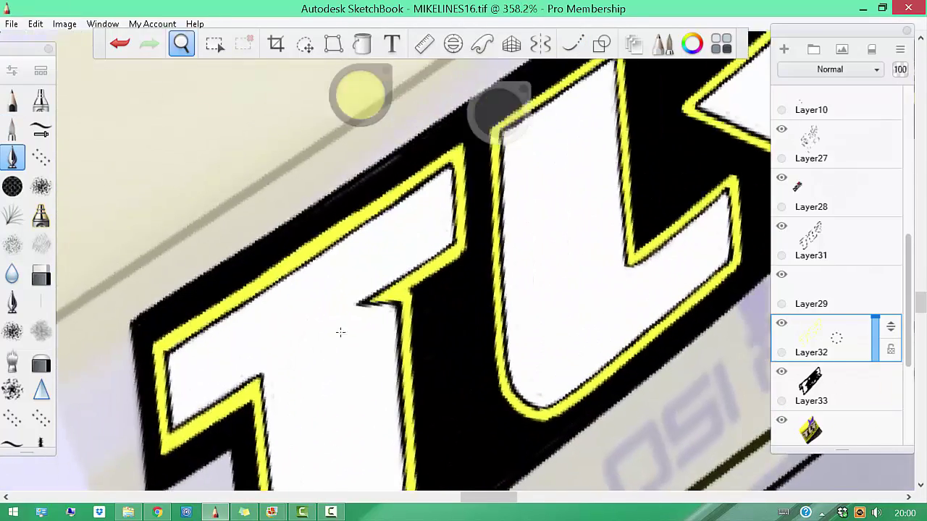
key("e")
left_click_drag(500, 112, 584, 314)
key("e")
scroll(464, 413, "down", 5)
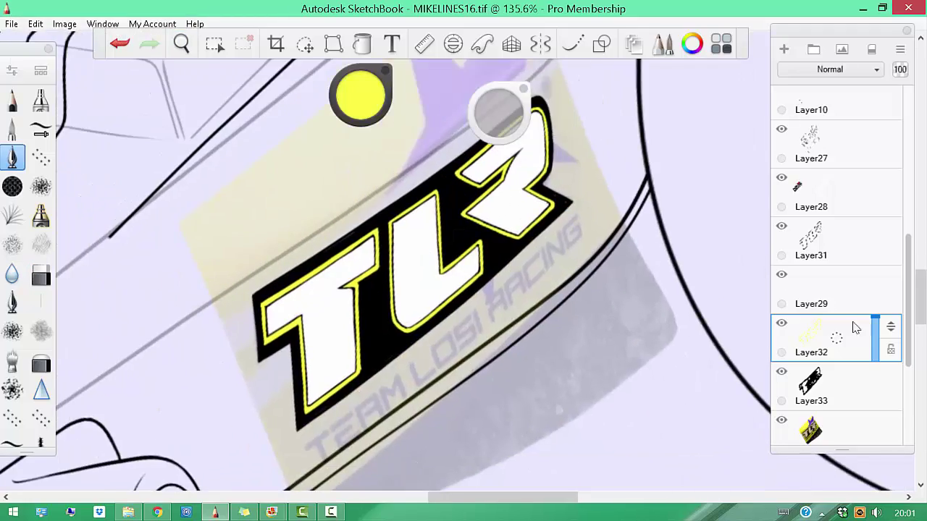
On Layer33, erase and touch up the outer edges of the black backing around the TLR letters in black
left_click(832, 383)
key("e")
scroll(355, 242, "up", 3)
left_click_drag(304, 404, 538, 311)
key("e")
left_click(418, 228, "alt")
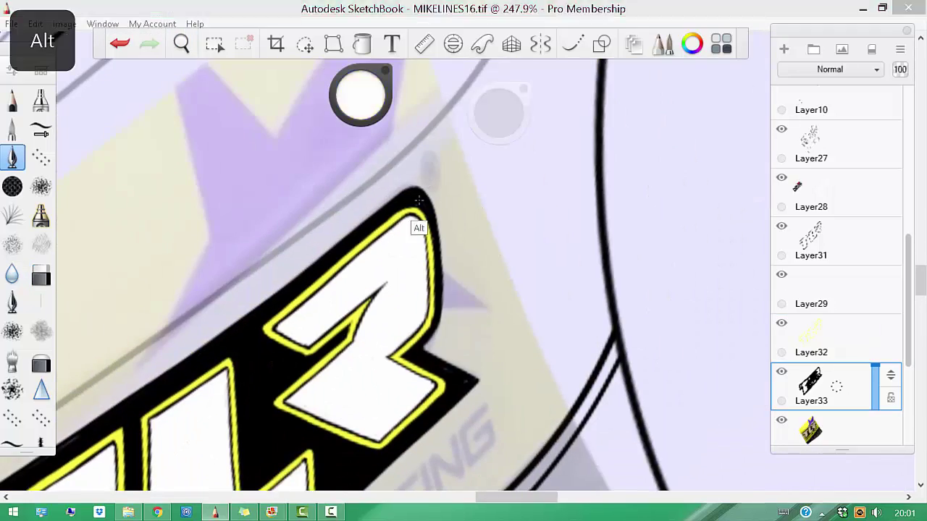
left_click_drag(417, 226, 268, 171)
key("e")
scroll(398, 244, "down", 8)
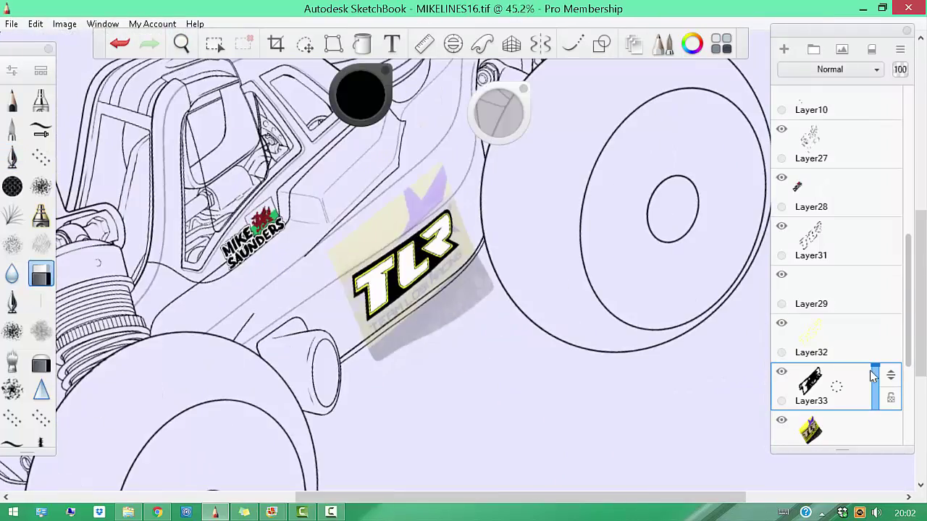
Merge the TLR decal's layers into Layer33, hide the reference photo on Layer23 and show the body's star line art
left_click(855, 248)
scroll(832, 289, "up", 3)
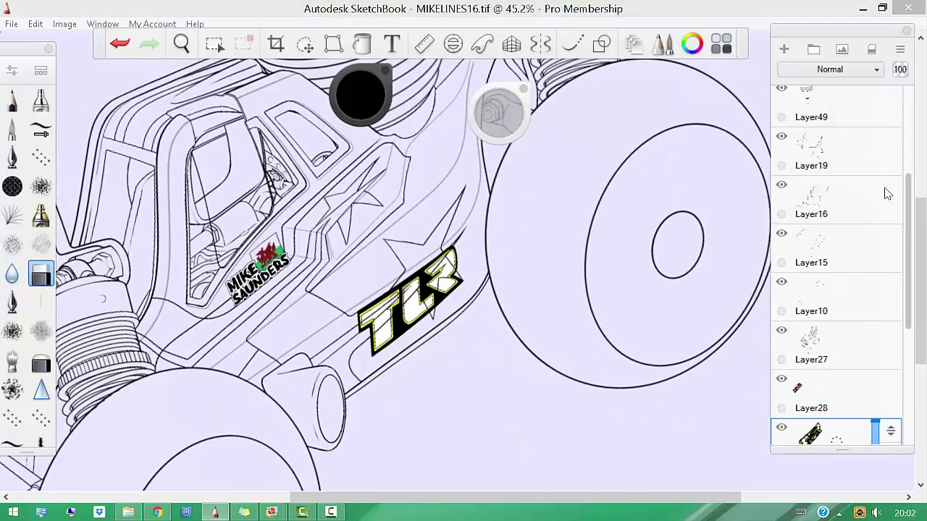
left_click(833, 148)
scroll(231, 270, "up", 3)
scroll(522, 112, "down", 1)
scroll(890, 299, "down", 3)
Distort and reposition the TLR decal to fit the buggy's lower side panel, and apply the transform
left_click(825, 355)
left_click(333, 43)
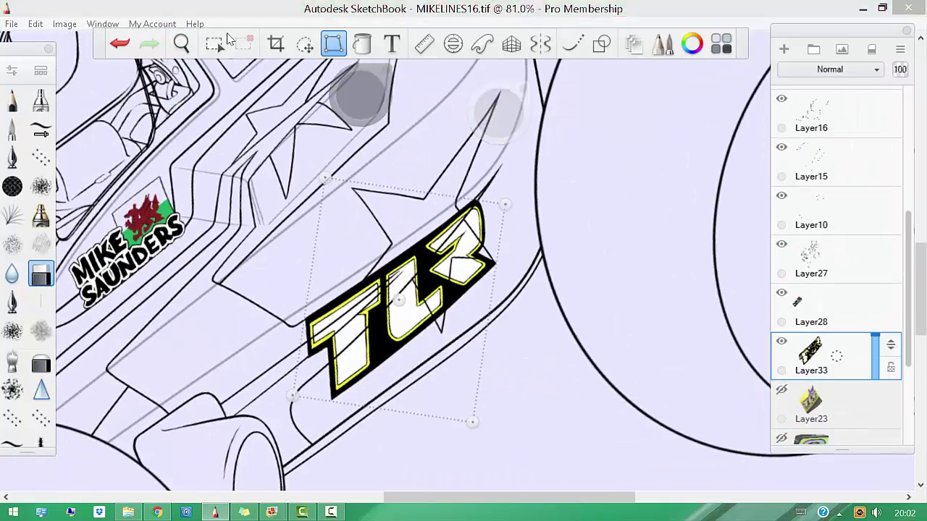
scroll(498, 276, "down", 3)
scroll(444, 230, "up", 2)
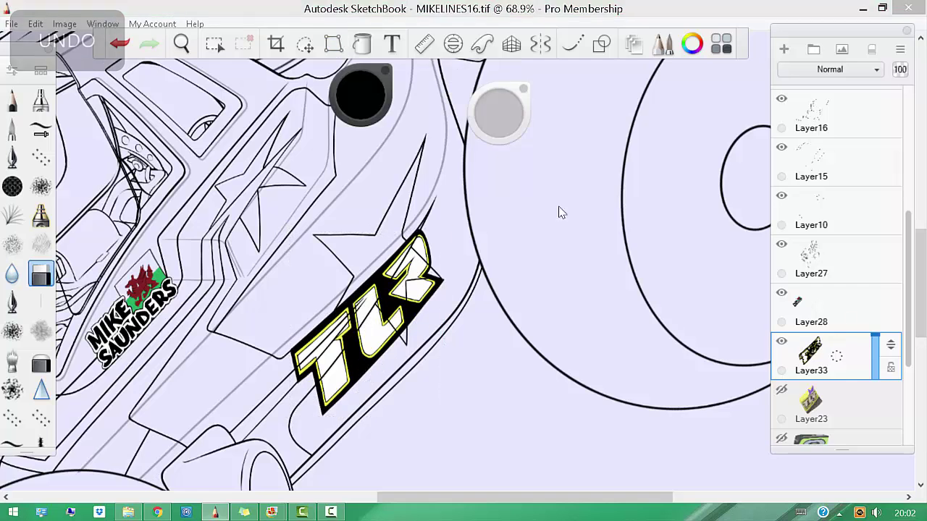
left_click_drag(441, 236, 440, 231)
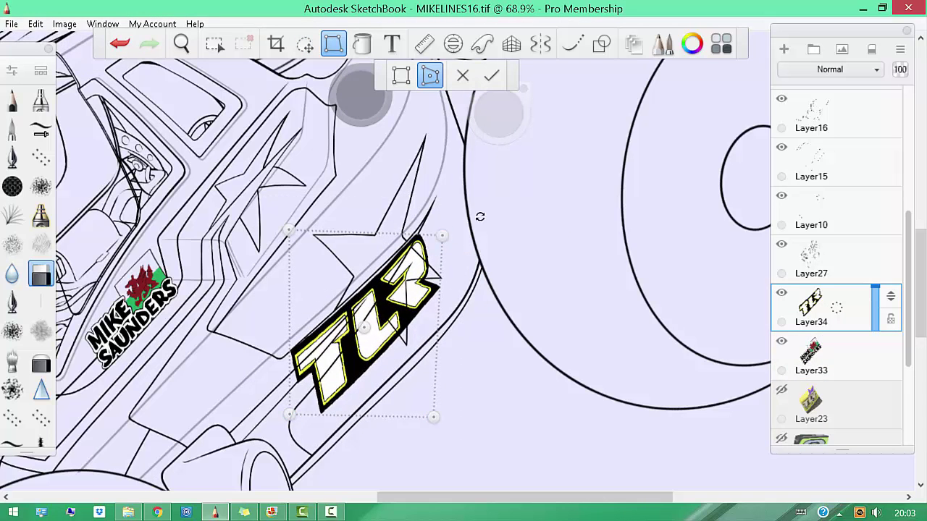
left_click_drag(480, 216, 406, 317)
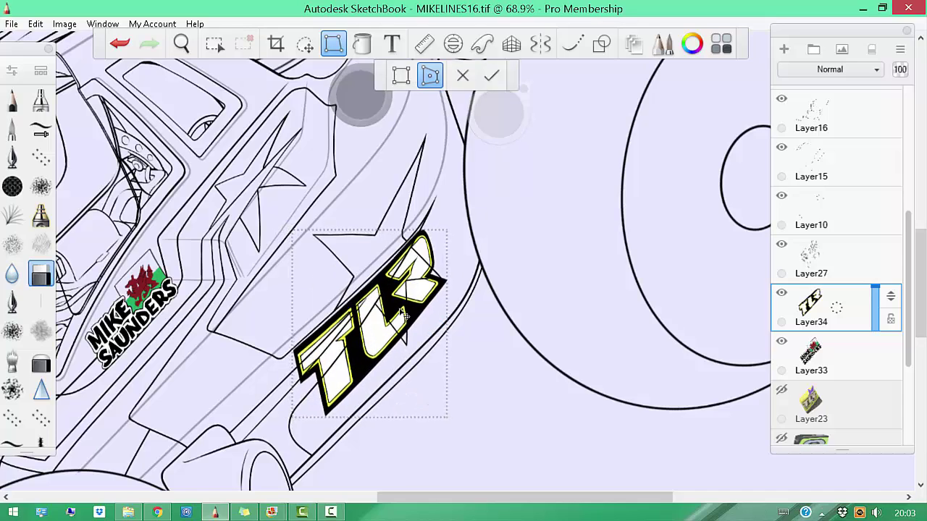
key("Return")
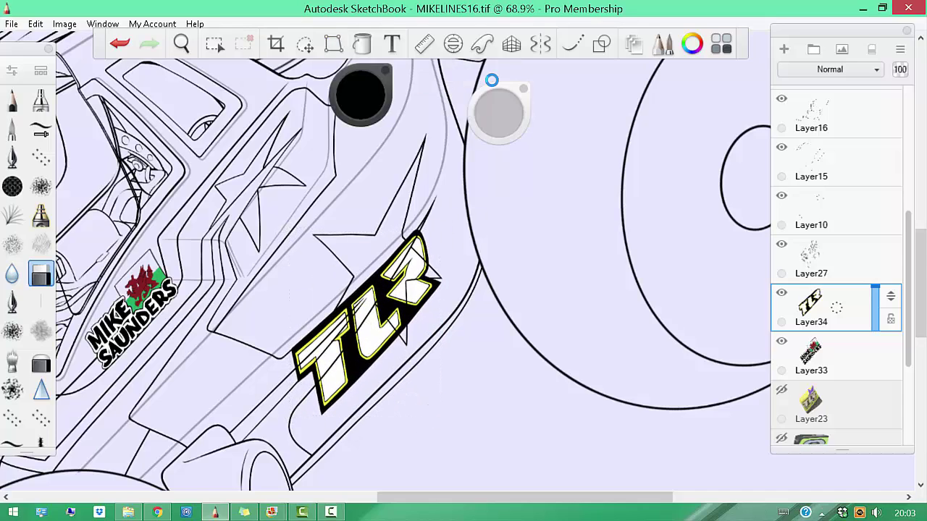
Sample the decal's yellow for touch-ups and erase the star lines on Layer19 where they cross the TLR decal
scroll(358, 355, "up", 6)
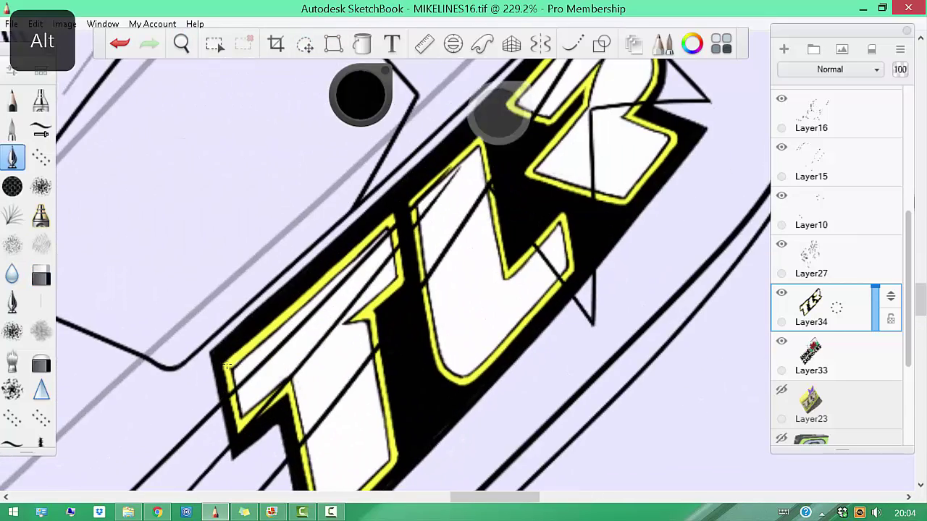
scroll(368, 230, "down", 6)
key("b")
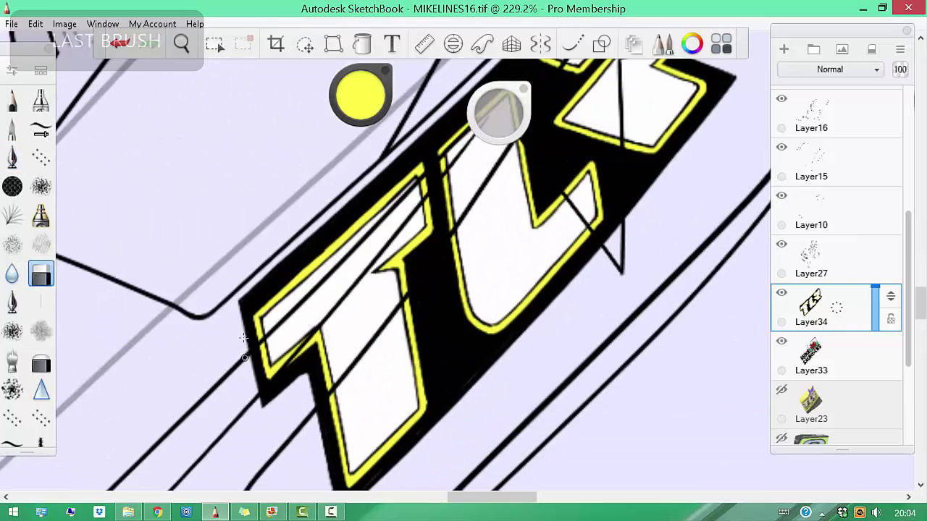
key("space")
scroll(402, 402, "up", 5)
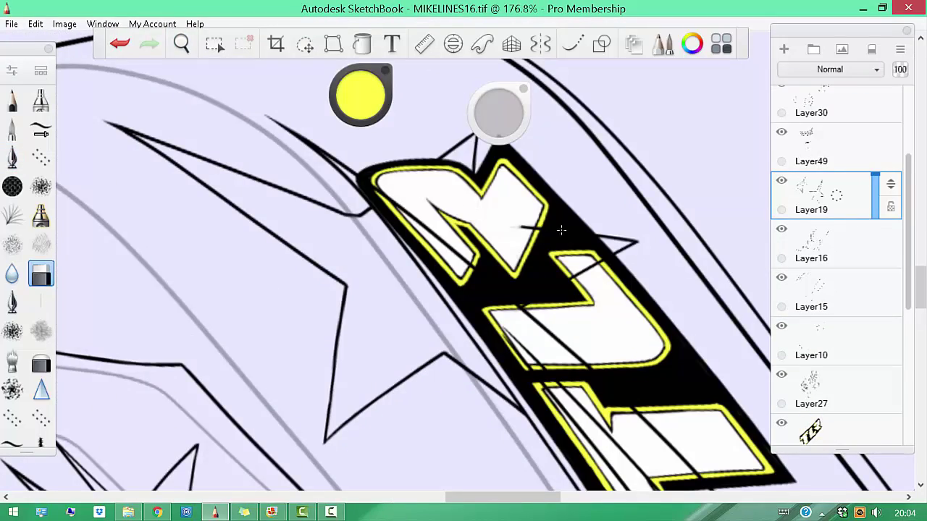
left_click_drag(536, 265, 423, 259)
scroll(555, 451, "down", 6)
scroll(540, 335, "up", 3)
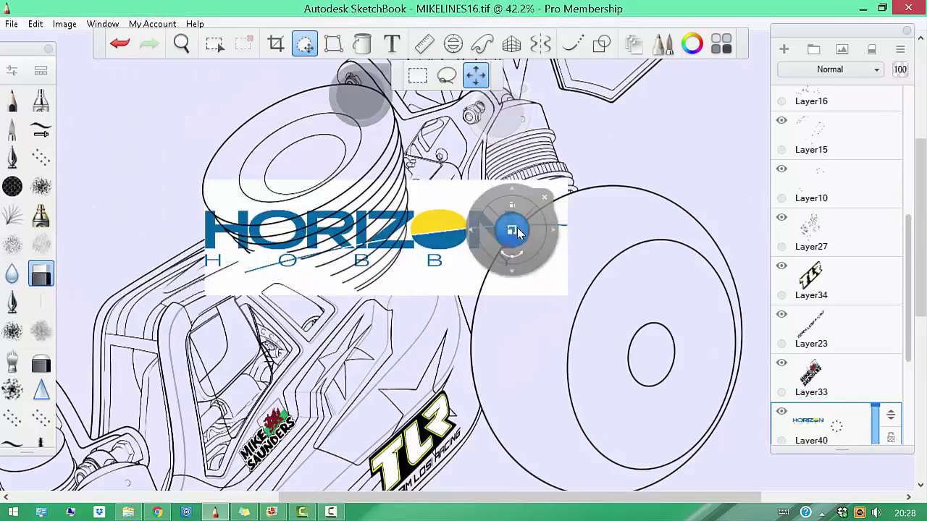
Scale down the Horizon Hobby logo on Layer40, then rotate and distort it to fit the narrow body panel beside the rear wheel
left_click_drag(534, 239, 497, 372)
key("Return")
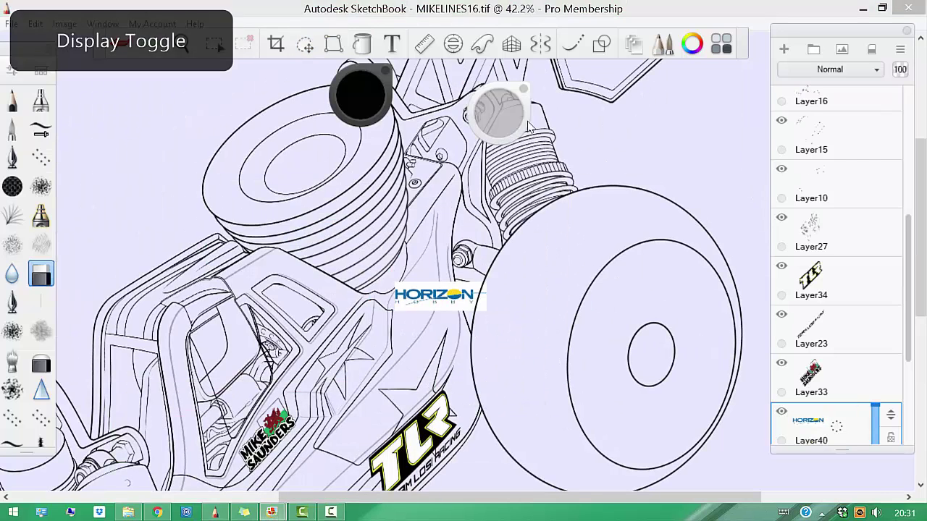
key("ctrl+t")
left_click_drag(478, 157, 443, 187)
left_click_drag(440, 247, 426, 187)
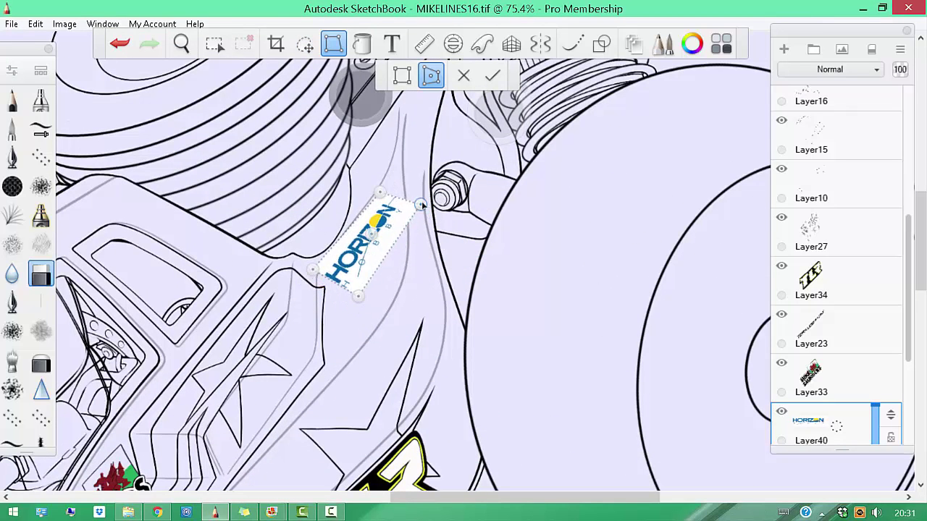
key("Return")
Fade the Horizon logo, add a new layer above it and ink the large H outline and the small H in black
key("ctrl+shift+n")
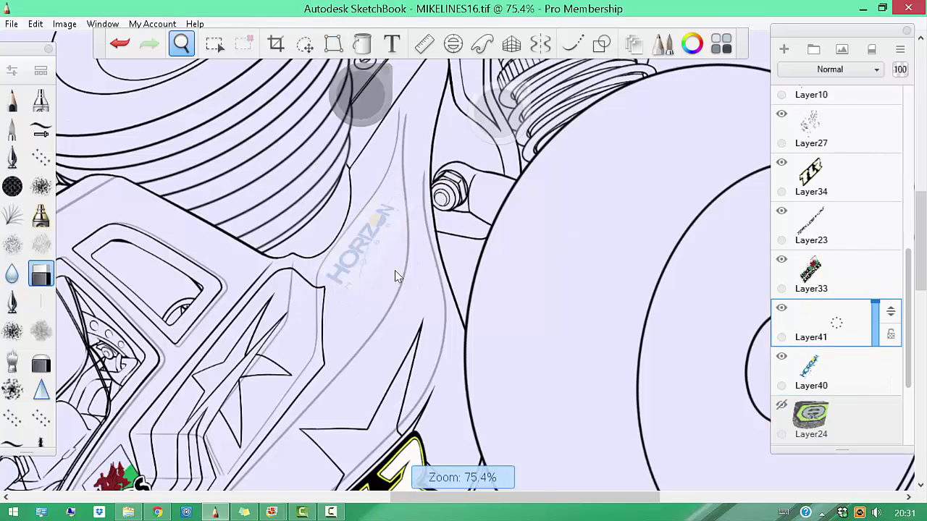
scroll(394, 270, "up", 5)
key("e")
left_click_drag(457, 261, 463, 278)
left_click_drag(338, 274, 334, 205)
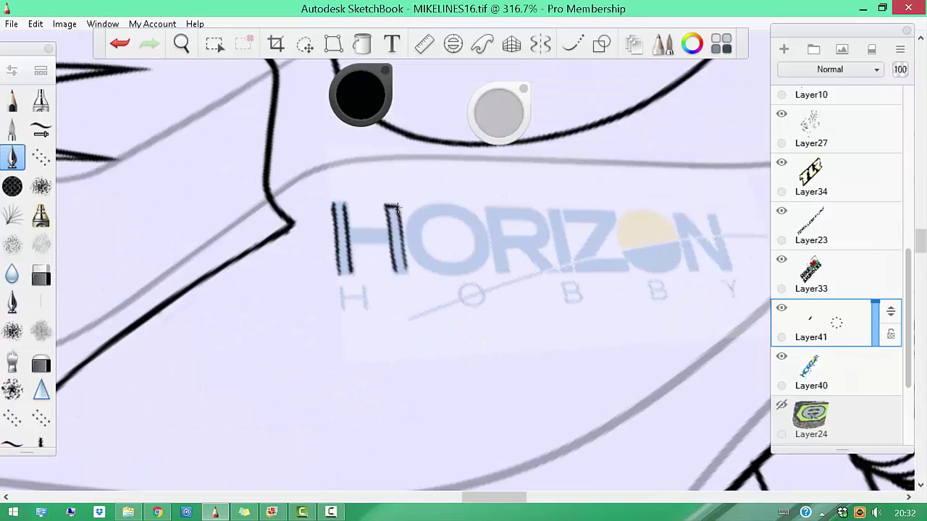
left_click_drag(439, 272, 432, 231)
left_click_drag(502, 233, 503, 261)
left_click_drag(460, 198, 461, 224)
left_click_drag(480, 204, 480, 229)
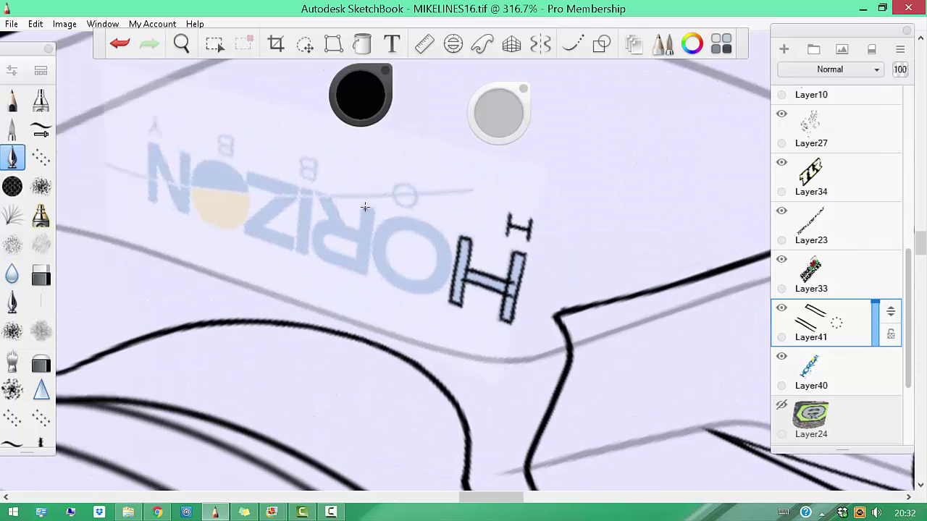
Ink the black outlines of the O and R of the HORIZON lettering on Layer41
left_click_drag(374, 203, 359, 268)
mouse_move(418, 266)
left_mouse_down()
mouse_move(464, 206)
mouse_move(412, 214)
left_mouse_up()
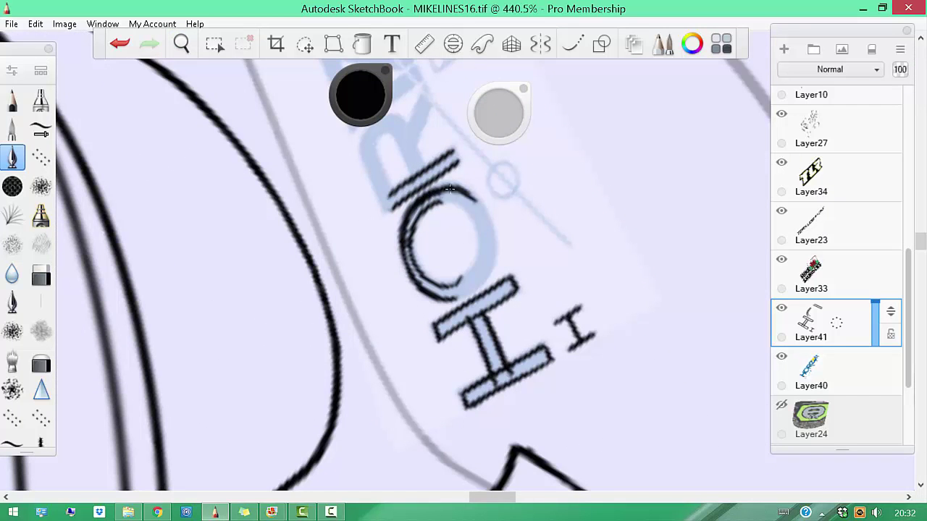
key("b")
mouse_move(449, 188)
left_mouse_down()
mouse_move(463, 261)
mouse_move(464, 190)
mouse_move(483, 277)
mouse_move(450, 190)
mouse_move(396, 235)
mouse_move(409, 233)
mouse_move(405, 241)
mouse_move(440, 204)
mouse_move(405, 218)
mouse_move(386, 250)
left_mouse_up()
key("b")
key("b")
key("b")
key("b")
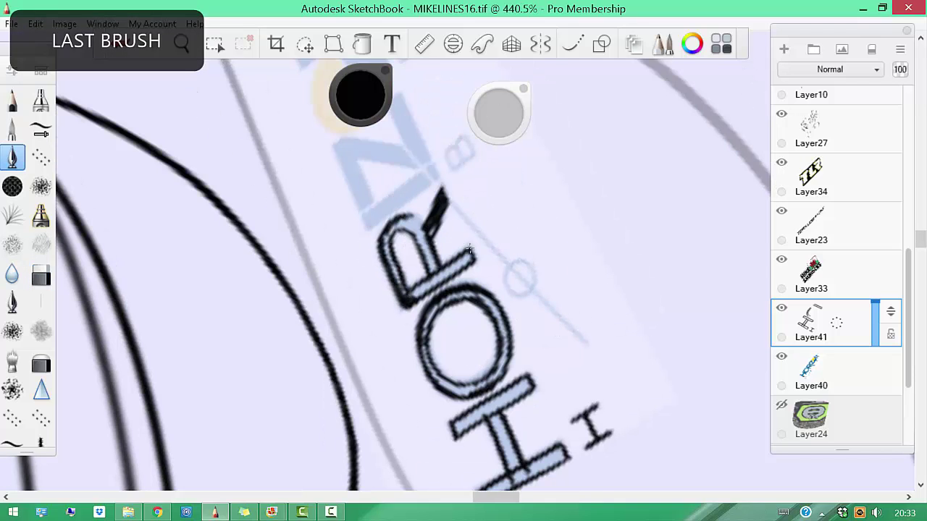
Ink the outlines of the I, Z, lower half of the sun and N of the HORIZON lettering in black
mouse_move(475, 269)
left_mouse_down()
mouse_move(555, 263)
mouse_move(528, 300)
mouse_move(507, 218)
mouse_move(540, 149)
left_mouse_up()
key("b")
key("b")
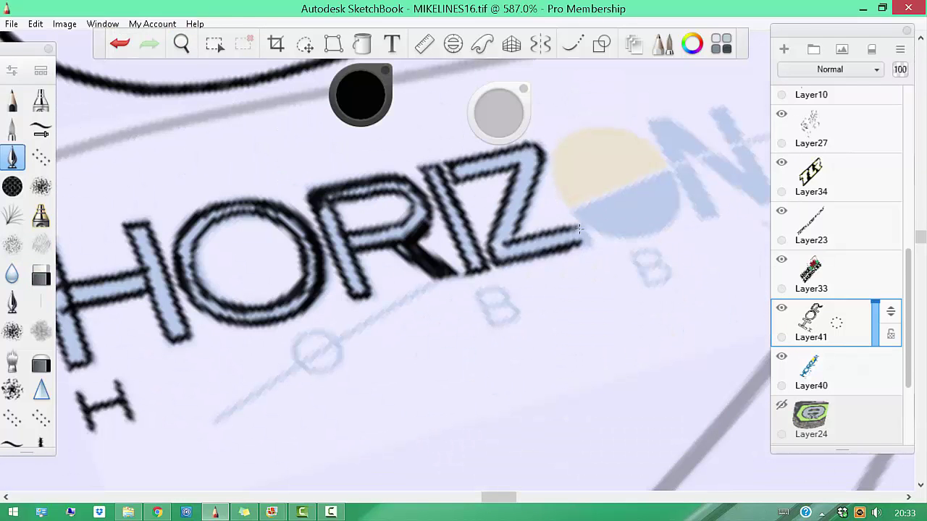
key("b")
mouse_move(580, 228)
left_mouse_down()
mouse_move(565, 196)
mouse_move(514, 247)
mouse_move(400, 232)
left_mouse_up()
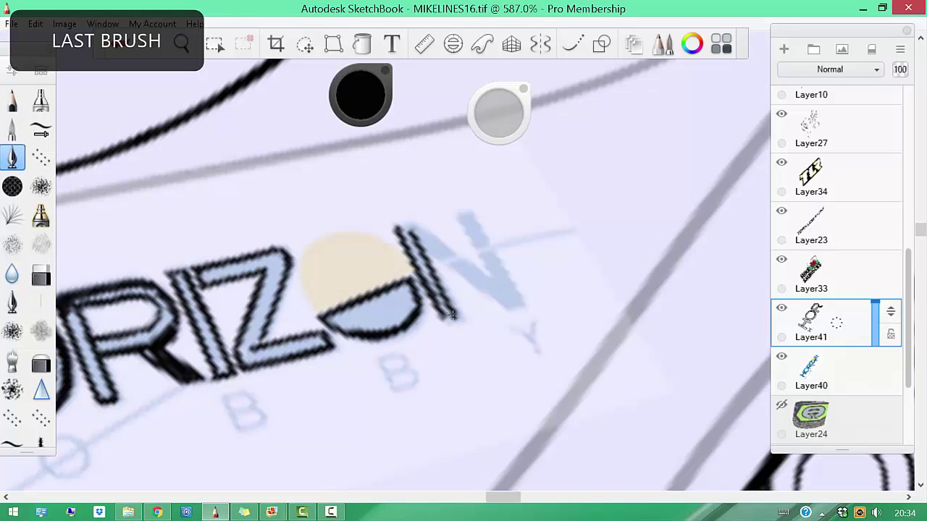
mouse_move(464, 220)
left_mouse_down()
mouse_move(409, 281)
mouse_move(503, 124)
mouse_move(497, 116)
mouse_move(534, 238)
mouse_move(503, 124)
left_mouse_up()
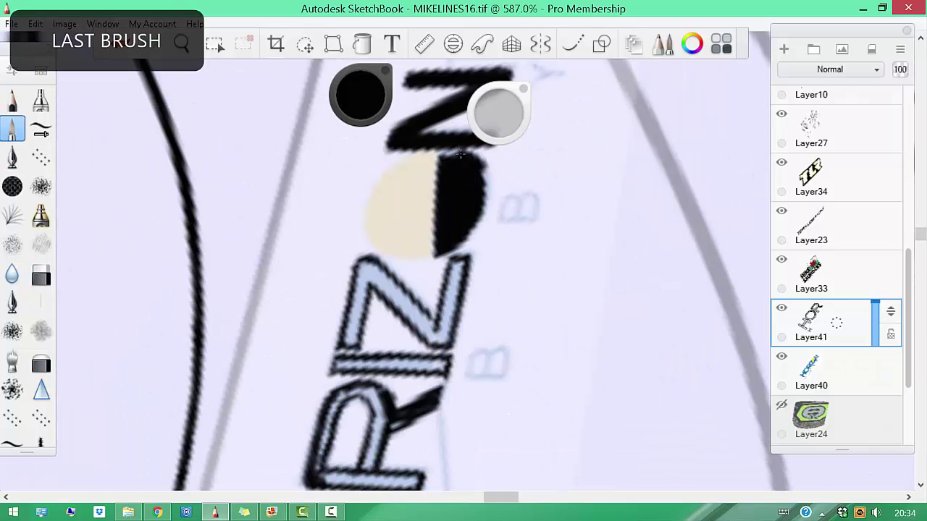
Fill the remaining outlined HORIZON letters with solid black on Layer41
left_click_drag(429, 153, 437, 167)
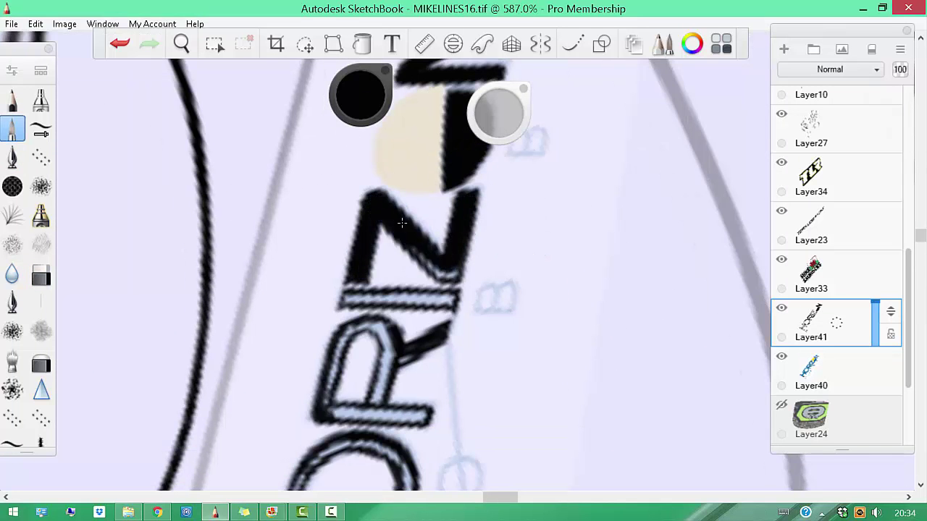
left_click_drag(402, 223, 432, 217)
left_click(526, 247)
mouse_move(526, 247)
left_mouse_down()
mouse_move(548, 205)
mouse_move(541, 190)
mouse_move(426, 224)
mouse_move(515, 183)
left_mouse_up()
mouse_move(449, 250)
left_mouse_down()
mouse_move(504, 219)
mouse_move(505, 286)
mouse_move(434, 179)
left_mouse_up()
left_click(434, 179)
mouse_move(367, 246)
left_mouse_down()
mouse_move(552, 265)
mouse_move(459, 263)
mouse_move(529, 275)
mouse_move(465, 242)
mouse_move(528, 262)
mouse_move(496, 290)
mouse_move(377, 246)
mouse_move(402, 243)
mouse_move(391, 203)
mouse_move(344, 160)
mouse_move(475, 77)
left_mouse_up()
Ink the remaining small HOBBY letters and the thin curved swoosh, erasing a gap beside it where it crosses the large lettering
key("e")
key("e")
key("e")
key("e")
mouse_move(268, 435)
left_mouse_down()
mouse_move(391, 198)
mouse_move(460, 105)
mouse_move(471, 240)
mouse_move(551, 403)
mouse_move(652, 391)
left_mouse_up()
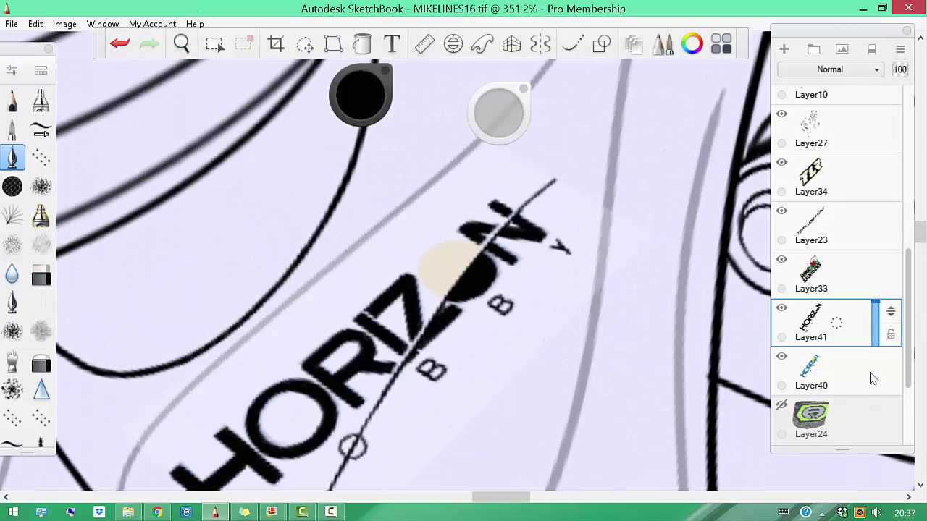
Sample the sun's yellow from Layer40 and paint the upper half of the sun with it on Layer41
left_click(873, 378)
left_click(471, 286, "alt")
key("ctrl+alt")
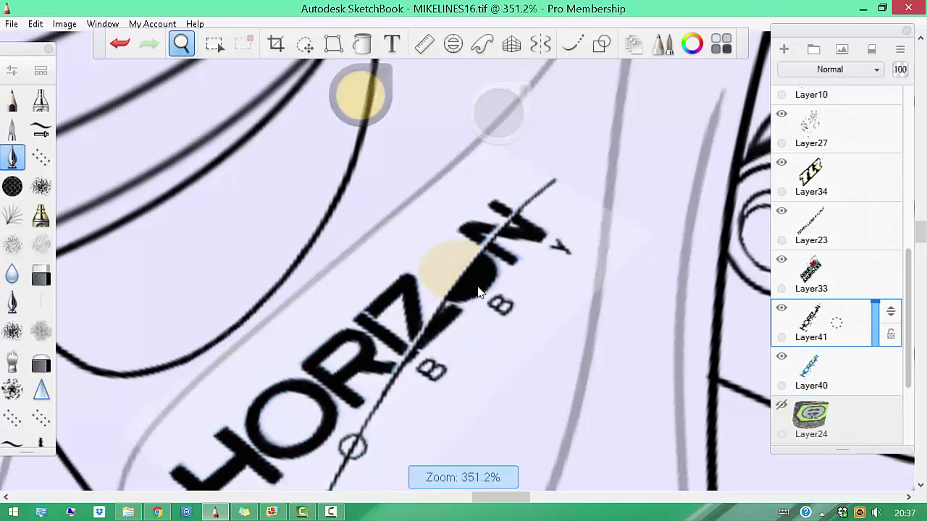
left_click(478, 292)
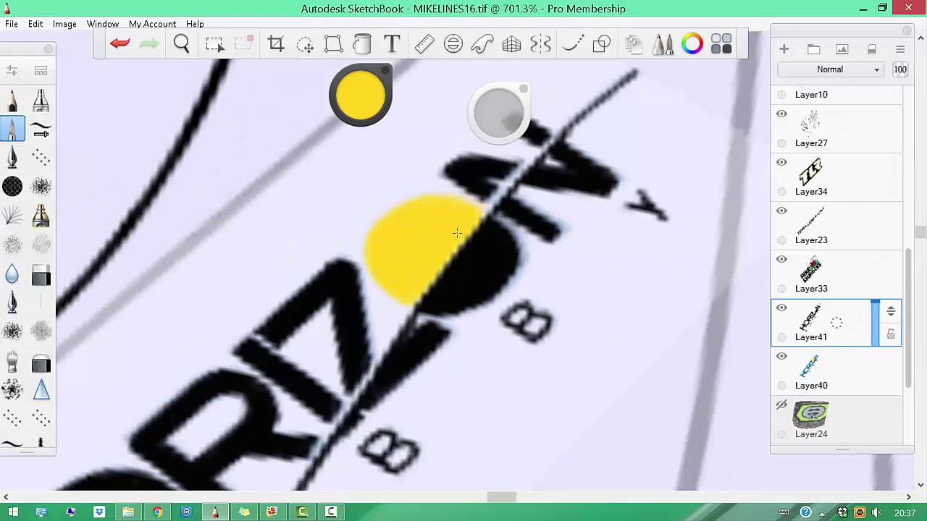
Remove the Horizon reference on Layer40 and merge the TLR, Team Losi Racing and driver-name decal layers down into Layer41
scroll(457, 233, "down", 10)
scroll(457, 232, "up", 3)
left_click(852, 364)
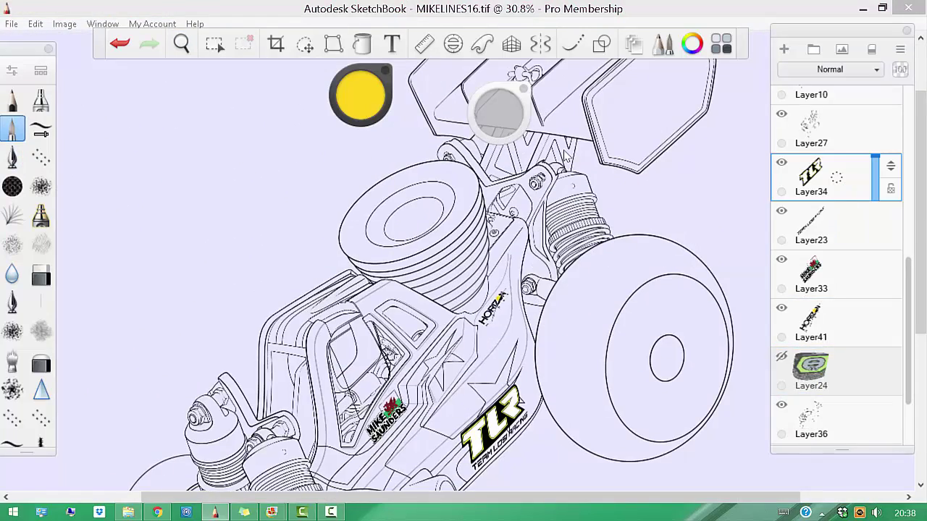
key("ctrl+e")
key("ctrl+e")
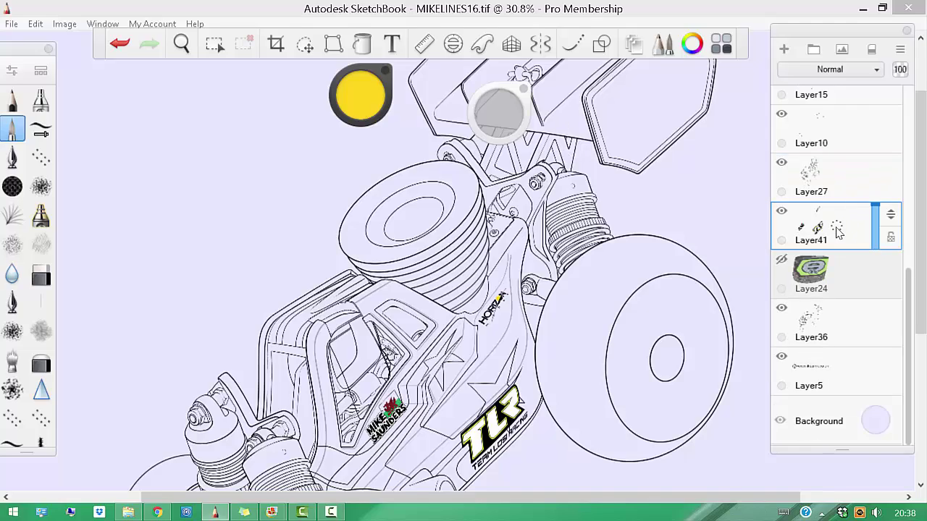
Show the 8 4.0 reference on Layer24 at 45 opacity, and move and rotate it onto the rear wing's end plate
scroll(601, 341, "up", 3)
left_click(826, 273)
left_click(781, 259)
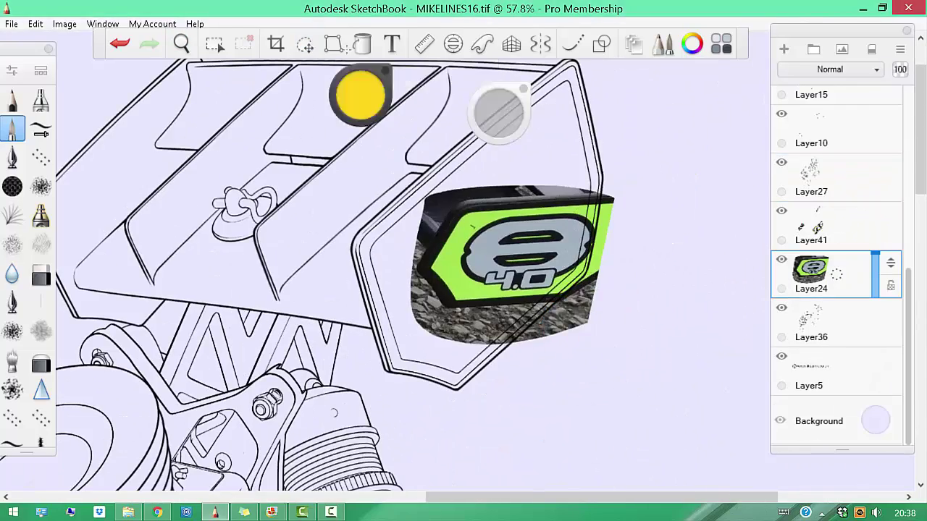
key("ctrl+t")
left_click_drag(507, 232, 560, 250)
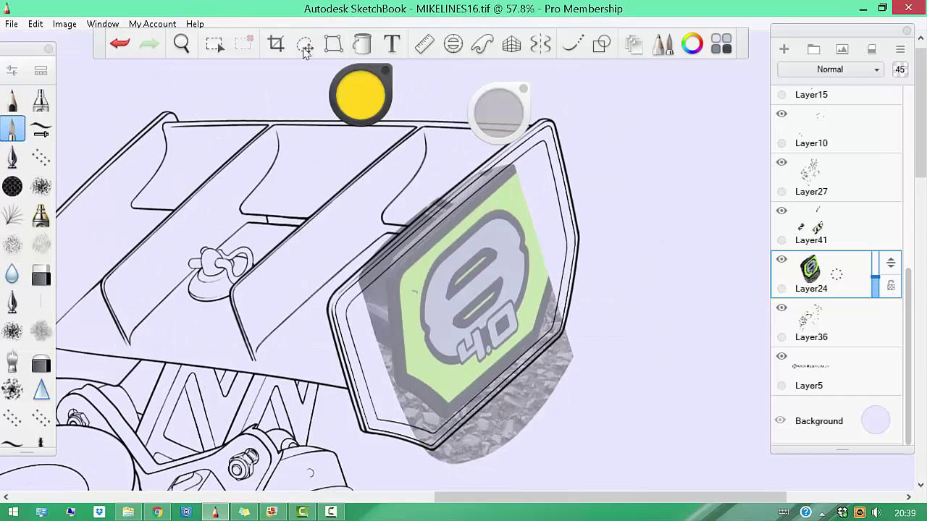
Distort the 8 4.0 reference to match the perspective of the wing's end plate
left_click(305, 44)
left_click_drag(580, 269, 644, 319)
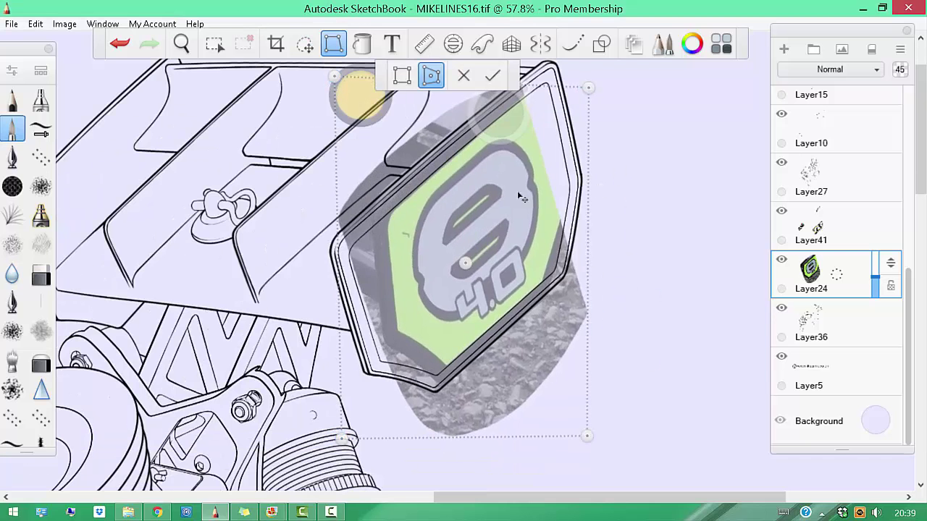
left_click_drag(520, 197, 517, 197)
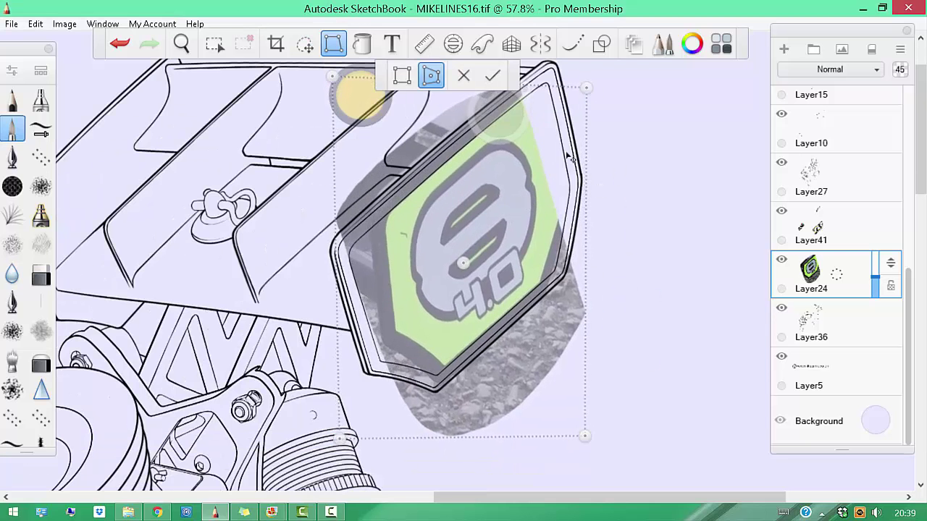
Paint the large 8 solid white on Layer41, following the reference around its two slots
scroll(449, 160, "up", 3)
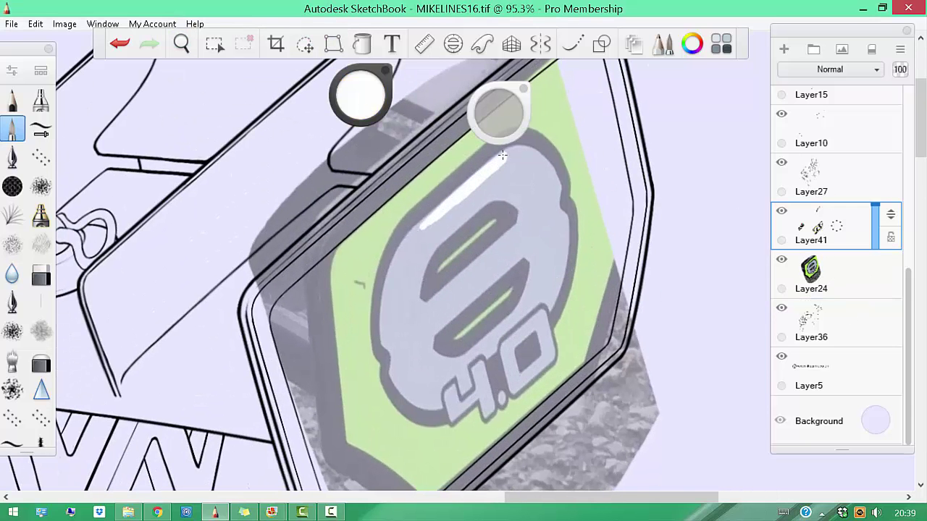
left_click_drag(475, 283, 499, 261)
mouse_move(427, 243)
left_mouse_down()
mouse_move(394, 297)
mouse_move(526, 214)
mouse_move(570, 129)
left_mouse_up()
left_click_drag(536, 153, 388, 270)
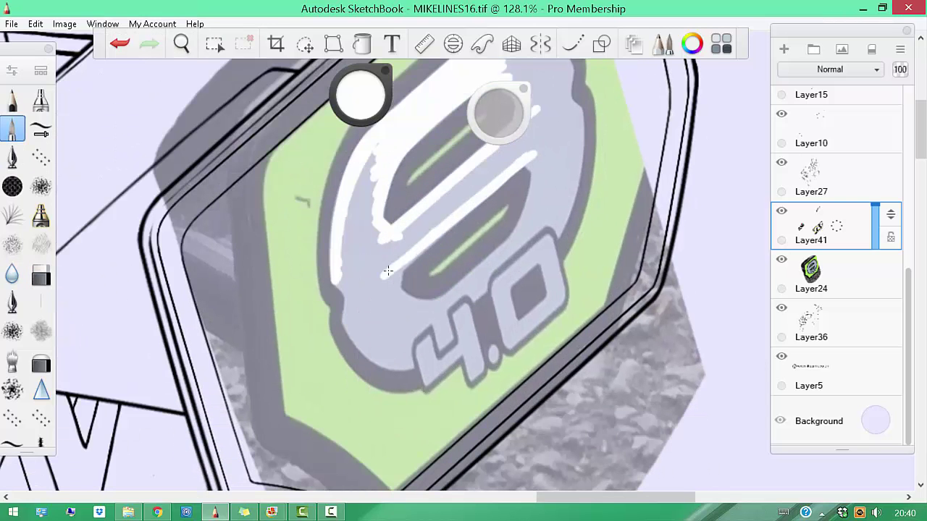
scroll(471, 239, "up", 3)
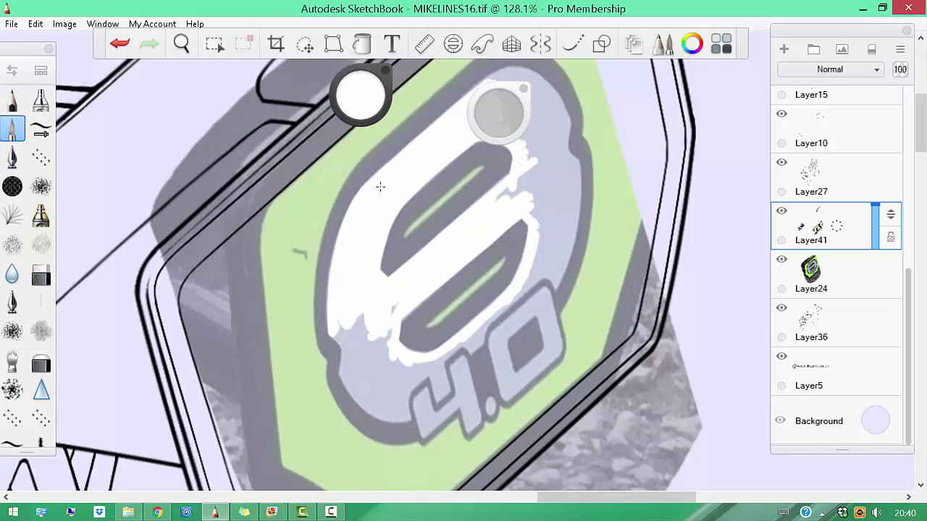
mouse_move(380, 312)
left_mouse_down()
mouse_move(413, 234)
mouse_move(390, 227)
left_mouse_up()
scroll(446, 342, "down", 2)
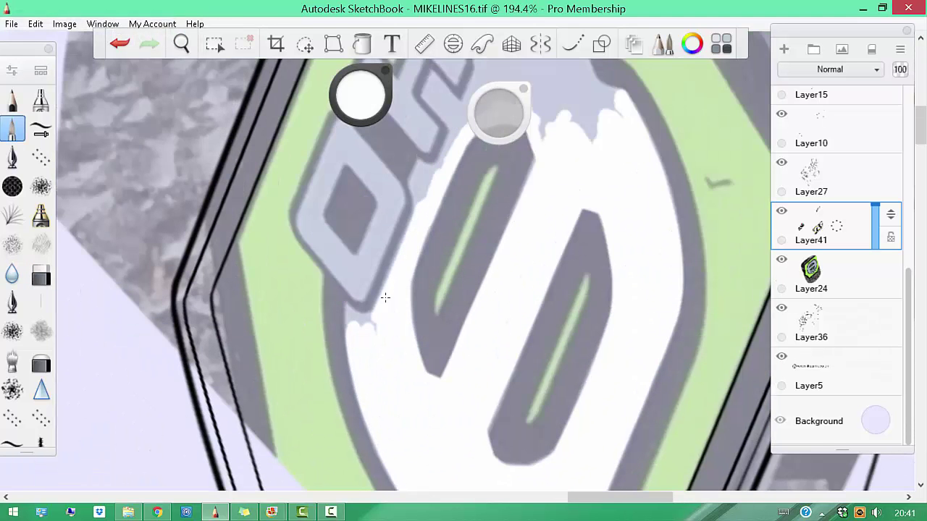
Fill the 8's remaining areas beside the 4.0 lettering with white, erasing overruns along the edges
scroll(382, 295, "up", 4)
left_click_drag(395, 270, 337, 264)
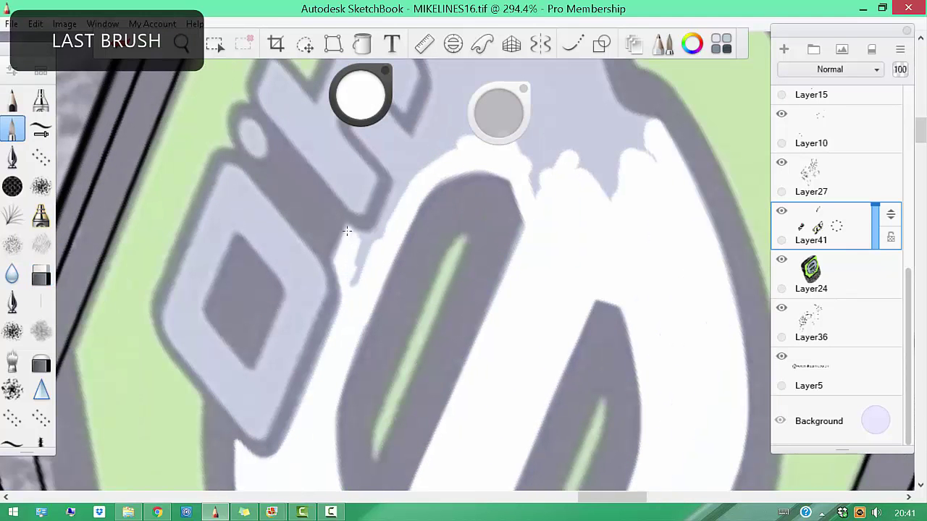
mouse_move(408, 172)
left_mouse_down()
mouse_move(538, 240)
mouse_move(527, 416)
mouse_move(341, 356)
left_mouse_up()
key("e")
mouse_move(434, 304)
left_mouse_down()
mouse_move(476, 300)
mouse_move(496, 330)
left_mouse_up()
key("e")
left_click_drag(304, 377, 259, 241)
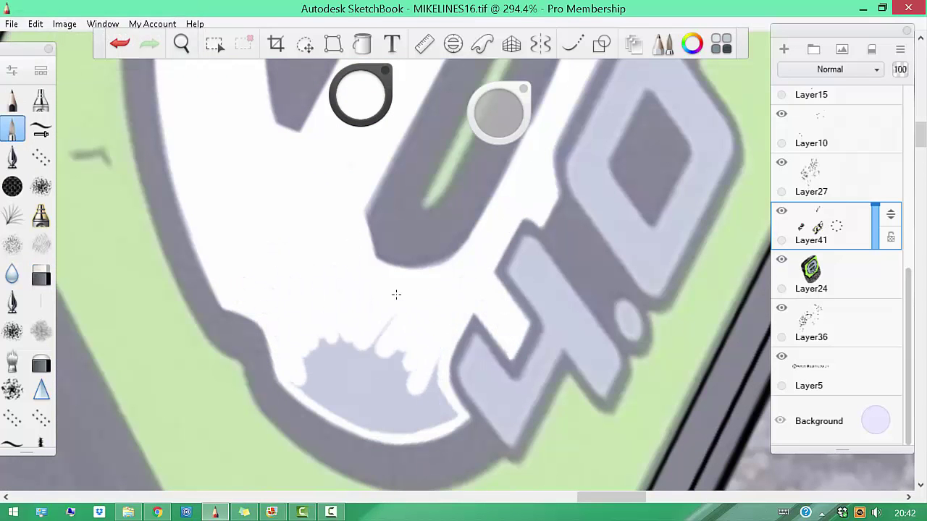
left_click_drag(396, 294, 503, 187)
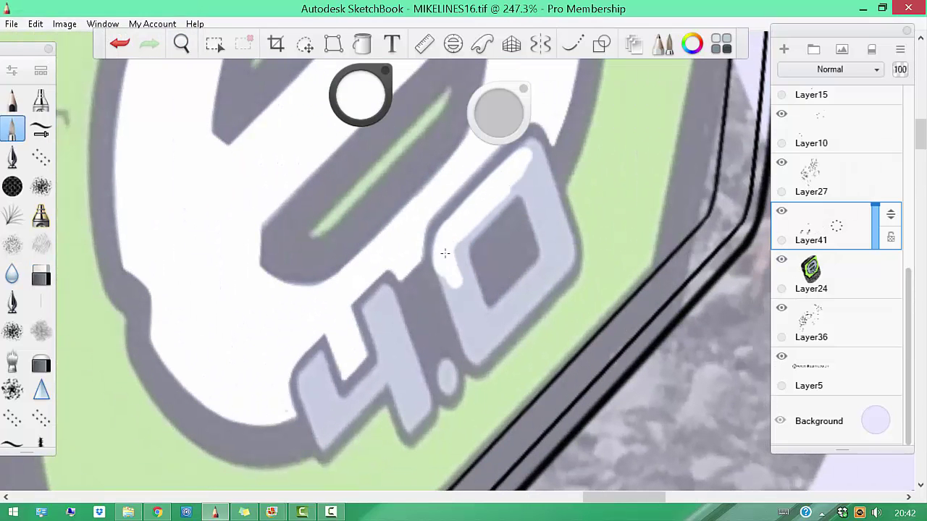
Paint the 0 of the 4.0 lettering white, leaving its diamond-shaped centre open
key("e")
key("e")
left_click_drag(463, 319, 459, 244)
left_click_drag(529, 167, 551, 261)
left_click_drag(517, 338, 587, 213)
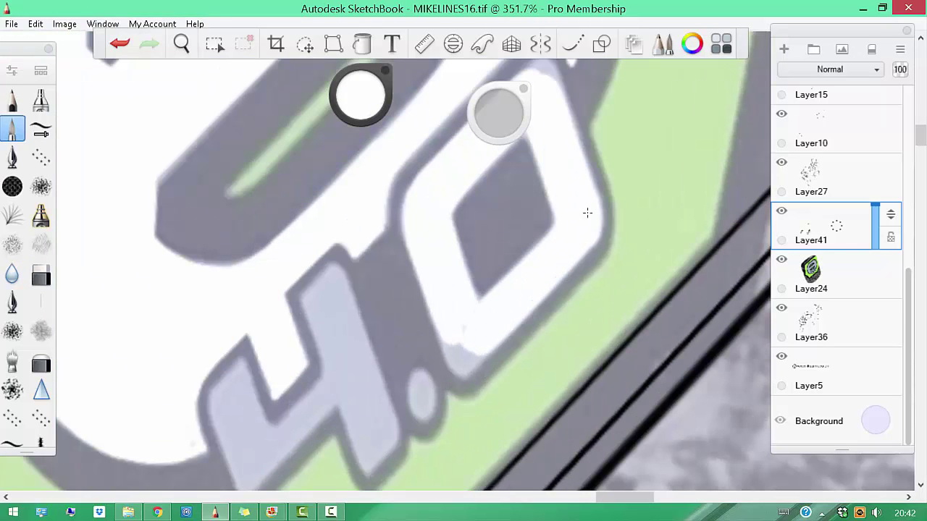
Clean the 0's corners with the eraser and paint the 4 of the lettering white
key("e")
left_click_drag(361, 95, 472, 217)
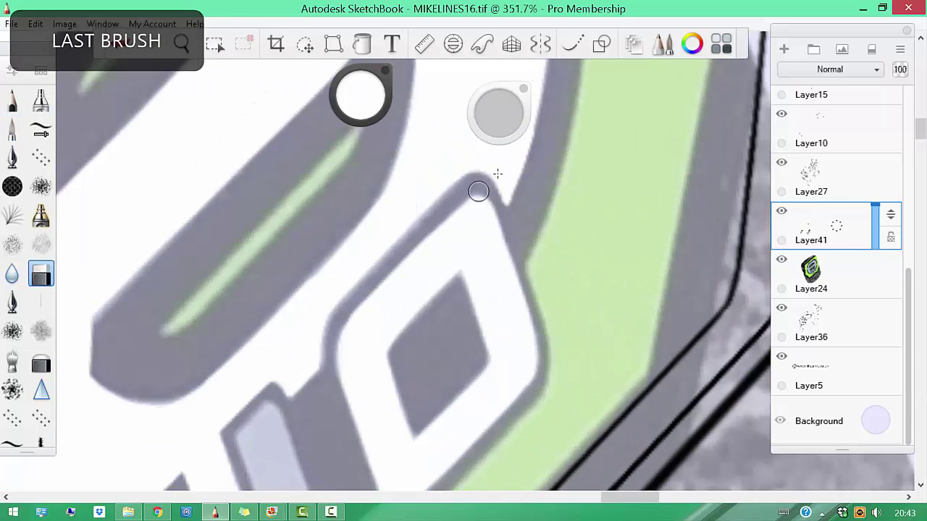
left_click_drag(478, 187, 364, 325)
key("e")
left_click_drag(371, 283, 378, 307)
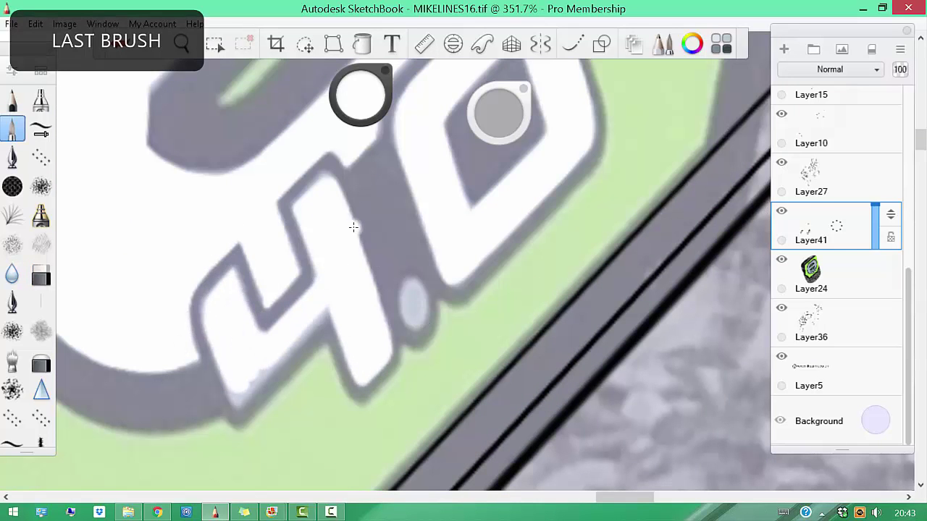
Paint black around the green sliver in the 8's upper slot on a new Layer42 below Layer41
scroll(271, 355, "down", 5)
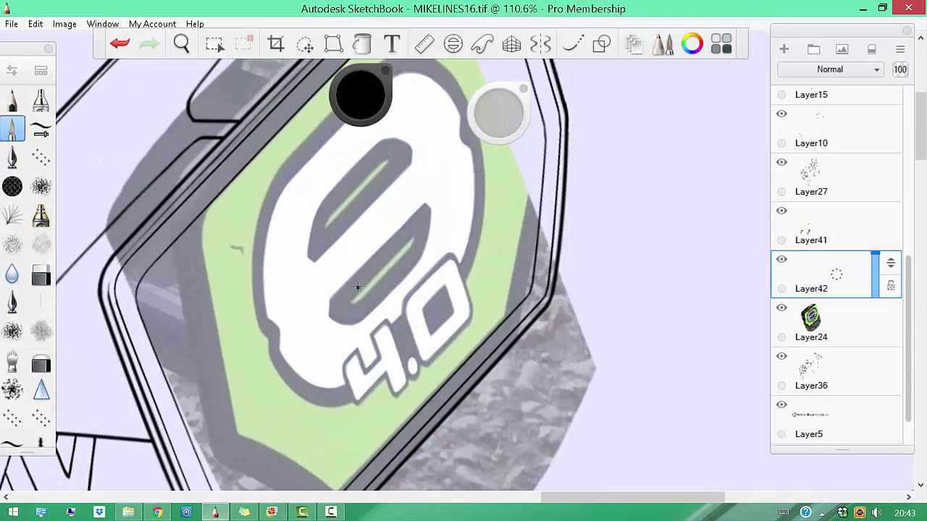
scroll(294, 155, "up", 3)
mouse_move(342, 269)
left_mouse_down()
mouse_move(435, 196)
mouse_move(336, 311)
mouse_move(478, 170)
left_mouse_up()
key("e")
Fill the 8's lower slot and the rest of its upper slot with black on Layer42, keeping the thin centres open
left_click_drag(374, 432, 388, 418)
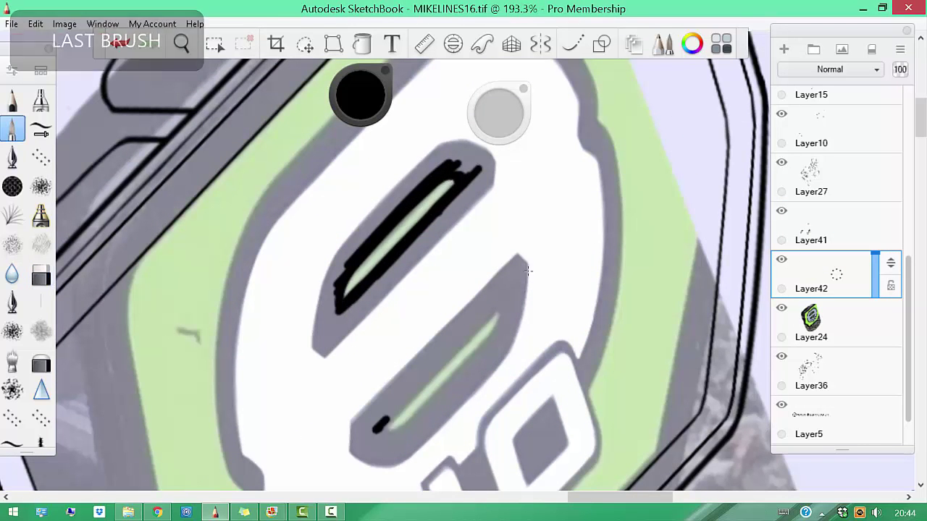
left_click_drag(527, 274, 373, 435)
left_click_drag(373, 434, 355, 351)
left_click_drag(493, 210, 362, 348)
left_click_drag(472, 200, 492, 218)
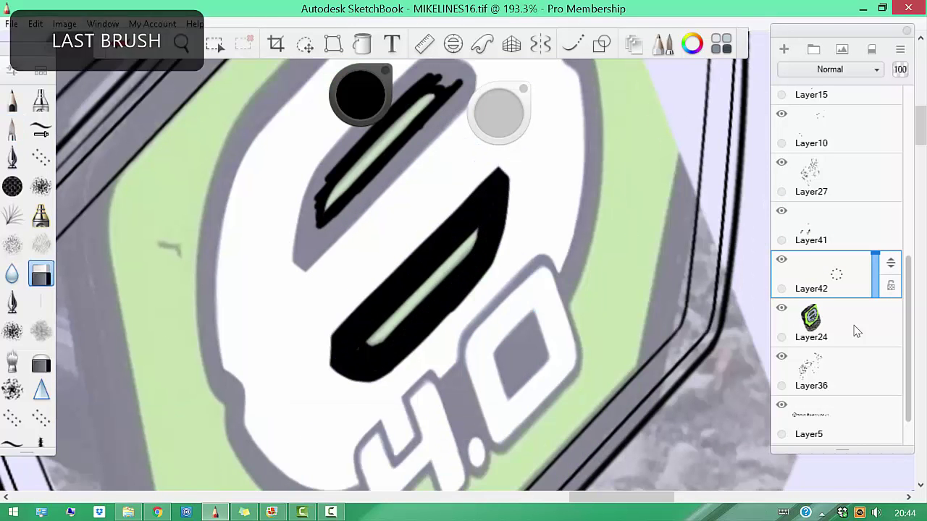
left_click(811, 228)
left_click(403, 368, "alt")
key("ctrl+z")
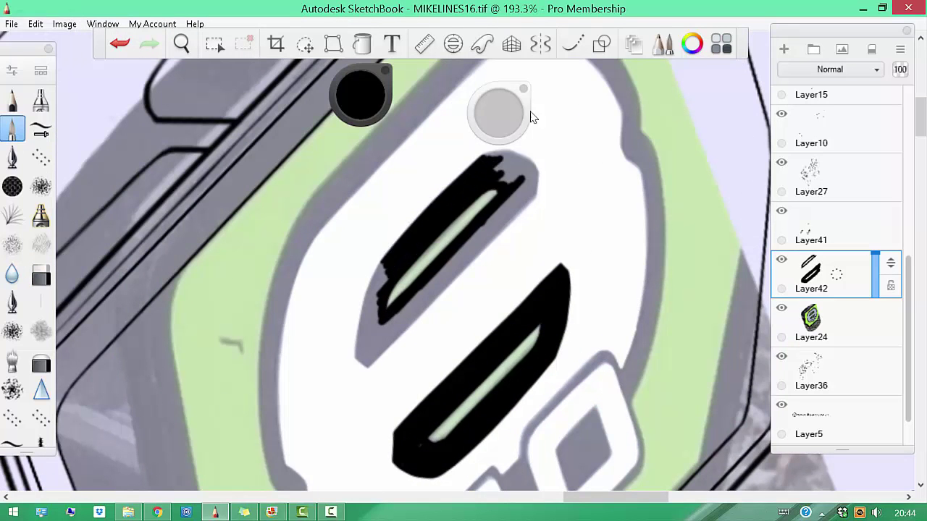
key("ctrl+z")
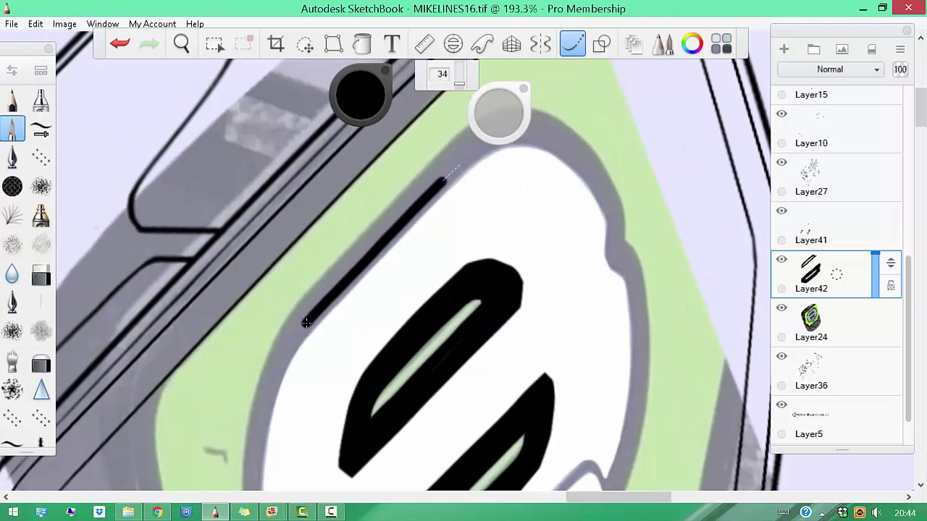
Ink the 8's thick outer outline in black on Layer42, using Steady Stroke at 34
mouse_move(306, 323)
left_mouse_down()
mouse_move(326, 312)
mouse_move(389, 324)
mouse_move(341, 201)
mouse_move(558, 229)
mouse_move(556, 251)
left_mouse_up()
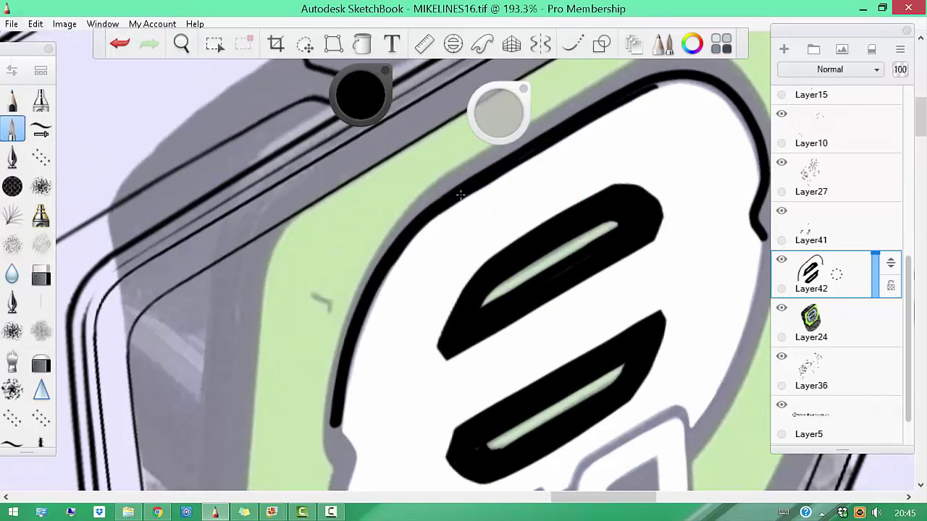
left_click_drag(449, 198, 311, 166)
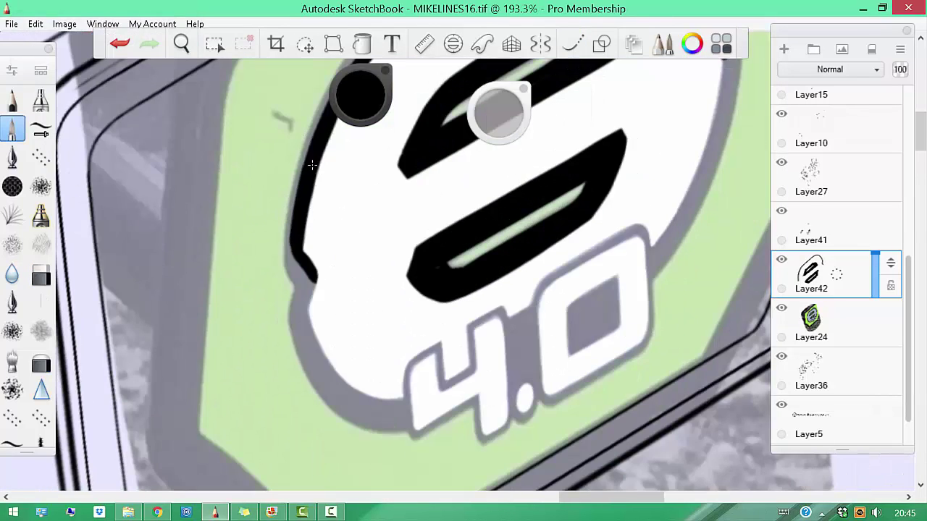
left_click_drag(317, 332, 348, 262)
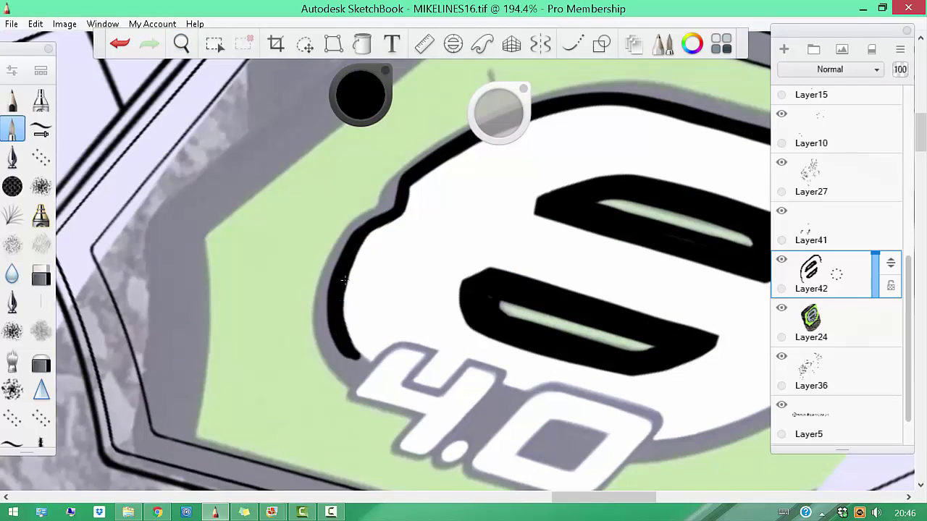
Outline the 4.0 lettering in black, fill the 0's centre and the gaps between characters, and complete the 8's border
left_click_drag(394, 350, 516, 224)
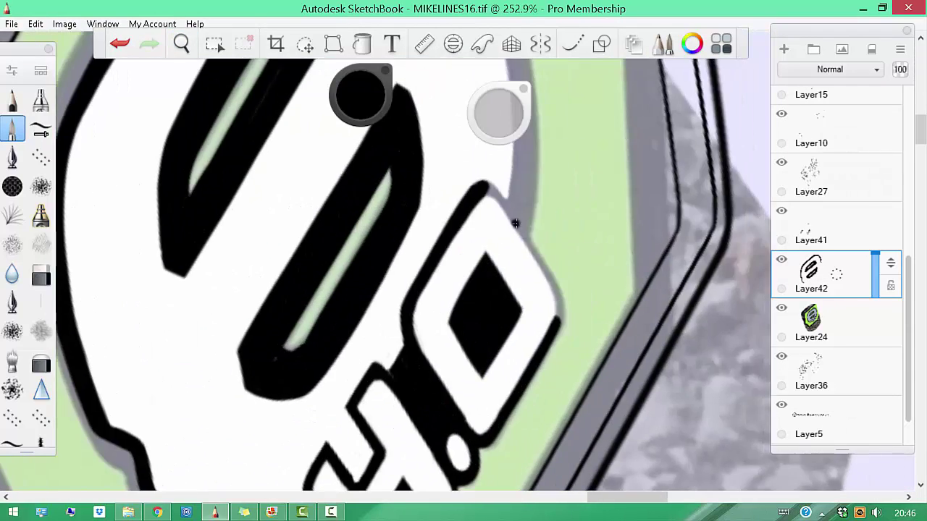
mouse_move(552, 295)
left_mouse_down()
mouse_move(493, 306)
mouse_move(388, 249)
mouse_move(423, 198)
mouse_move(353, 205)
left_mouse_up()
key("b")
left_click_drag(269, 313, 377, 203)
mouse_move(463, 277)
left_mouse_down()
mouse_move(277, 379)
mouse_move(398, 418)
mouse_move(445, 350)
mouse_move(284, 290)
mouse_move(558, 243)
mouse_move(648, 413)
mouse_move(613, 292)
mouse_move(580, 312)
left_mouse_up()
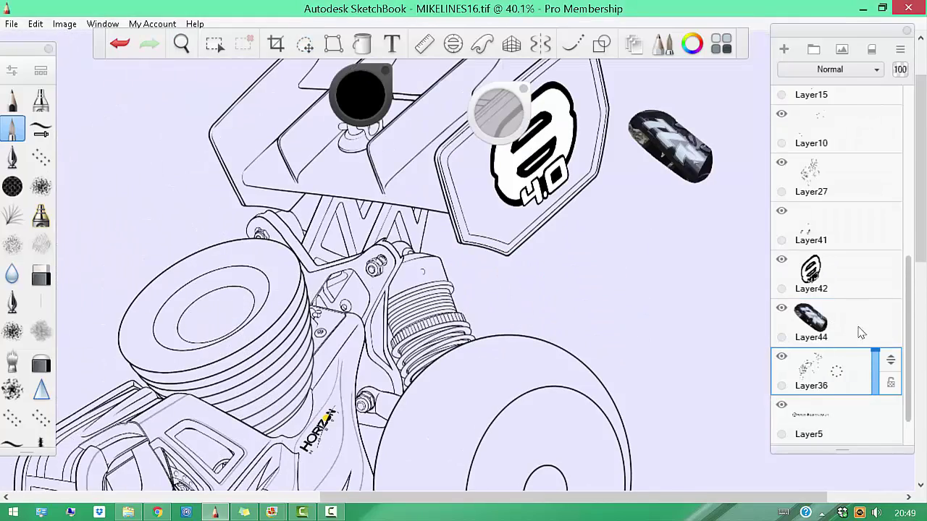
Distort the TLR reference on Layer44 to fit the wing's lower rear panel at 39 opacity, and add Layer45 above it
left_click(801, 331)
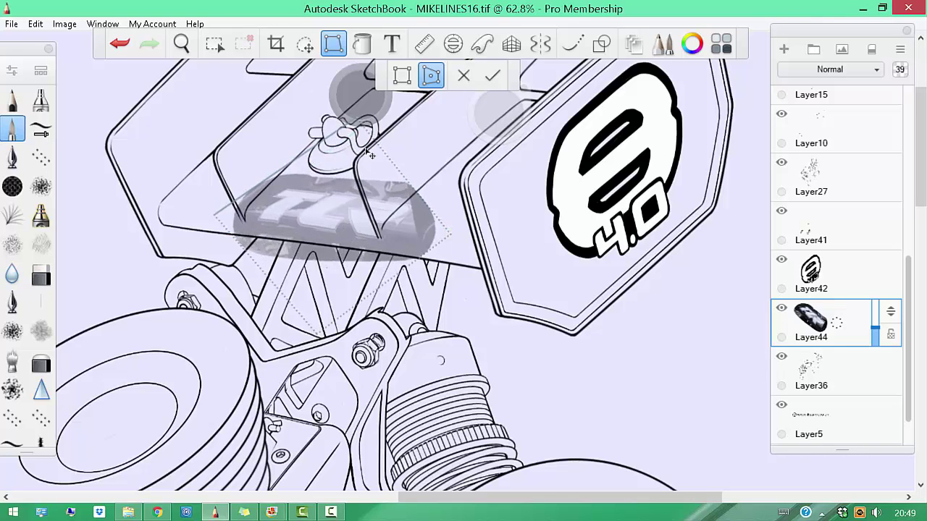
mouse_move(360, 94)
left_mouse_down()
mouse_move(384, 73)
mouse_move(362, 101)
left_mouse_up()
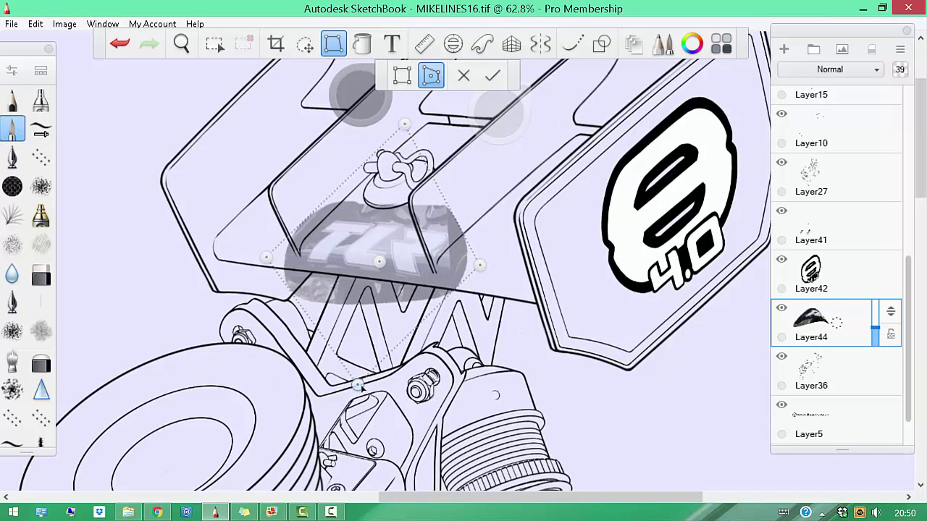
key("ctrl+shift+n")
left_click_drag(321, 265, 505, 255)
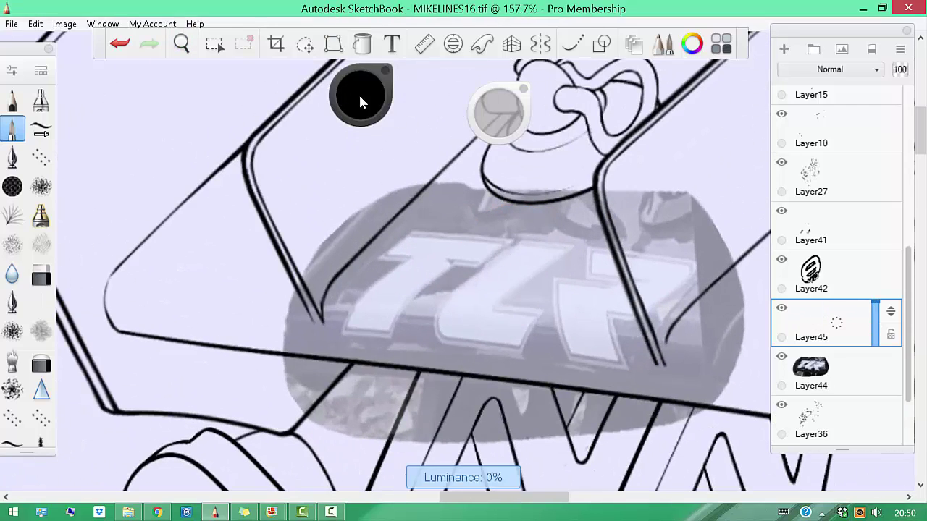
Switch to white and block in the T of TLR on Layer45 against a blue canvas background
left_click_drag(360, 101, 360, 66)
mouse_move(355, 322)
left_mouse_down()
mouse_move(467, 245)
mouse_move(391, 377)
left_mouse_up()
scroll(370, 289, "up", 2)
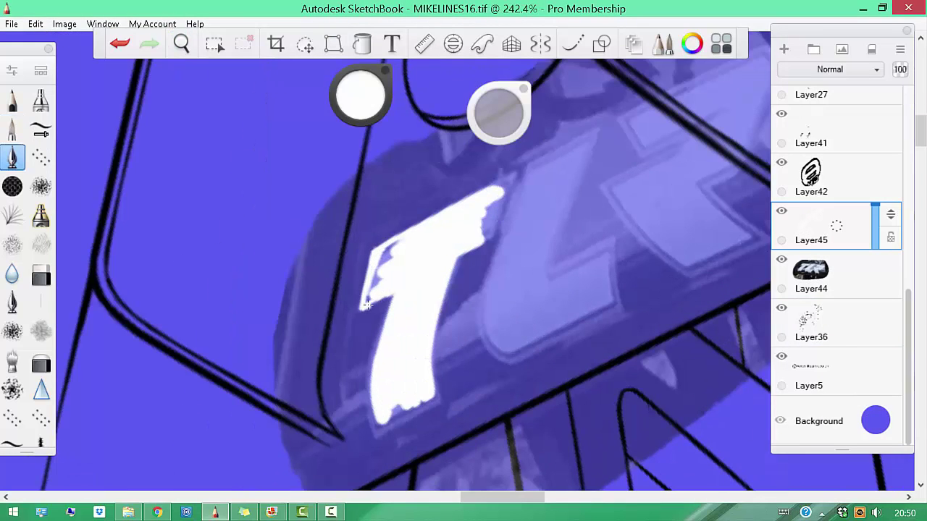
scroll(367, 305, "down", 2)
Sharpen the T's ends and corners by alternating eraser and brush, and fill its remaining gaps with white
key("b")
key("b")
key("b")
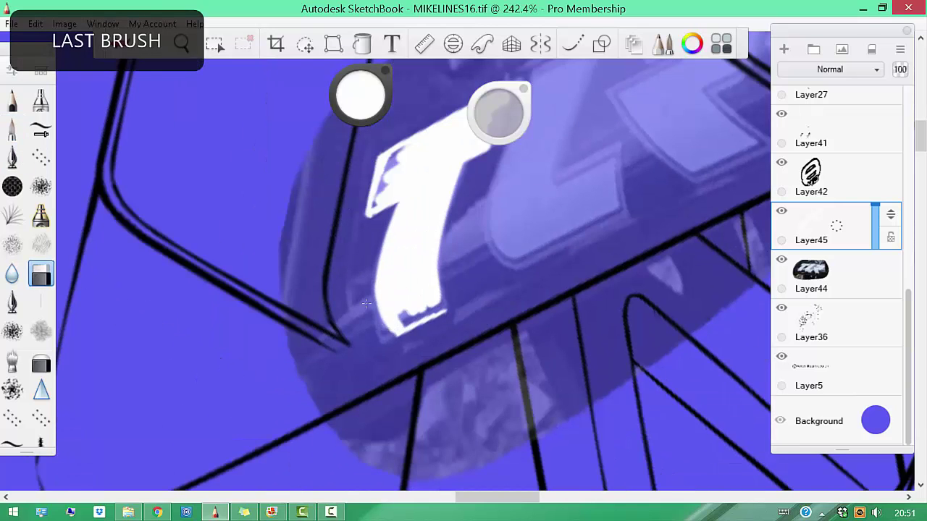
left_click_drag(389, 314, 443, 287)
key("b")
key("b")
key("b")
scroll(409, 244, "up", 2)
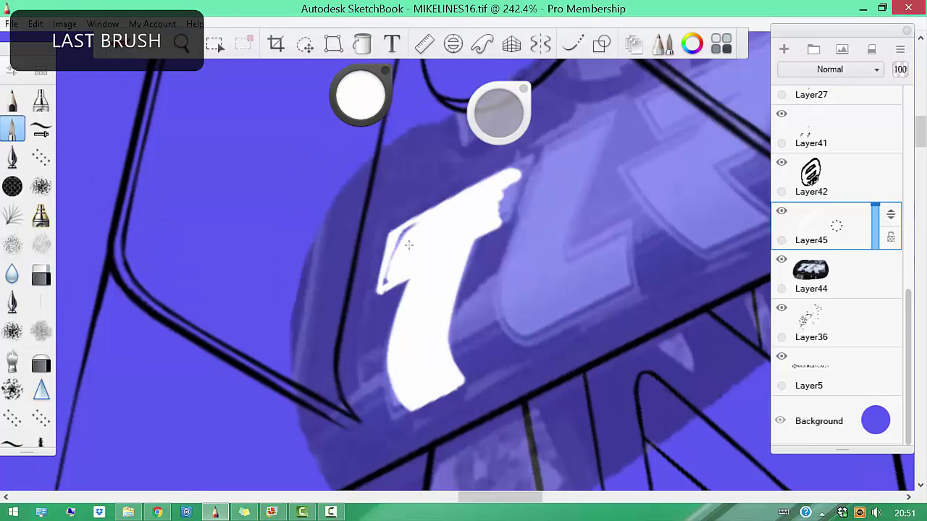
key("b")
scroll(520, 171, "down", 3)
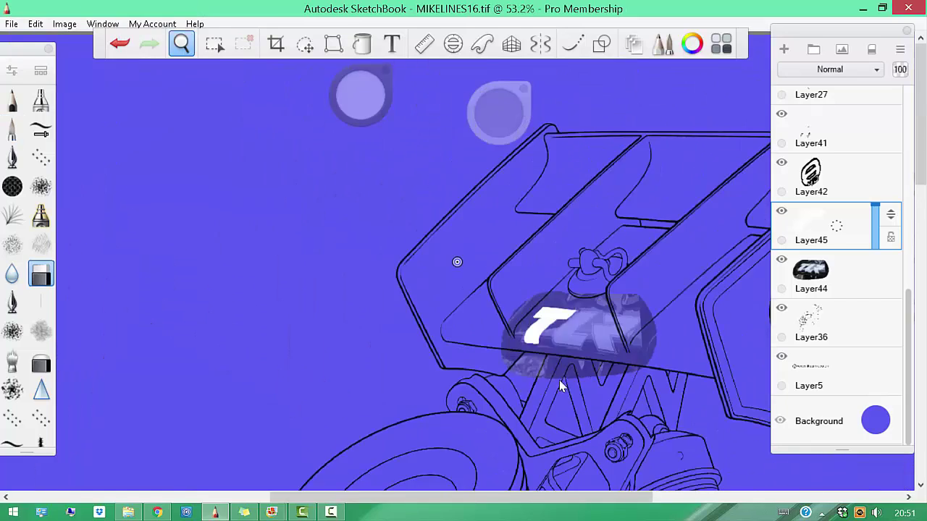
Outline the stem and curved base of the L in white beside the T on Layer45
scroll(509, 226, "up", 3)
left_click_drag(638, 210, 550, 319)
scroll(524, 239, "up", 3)
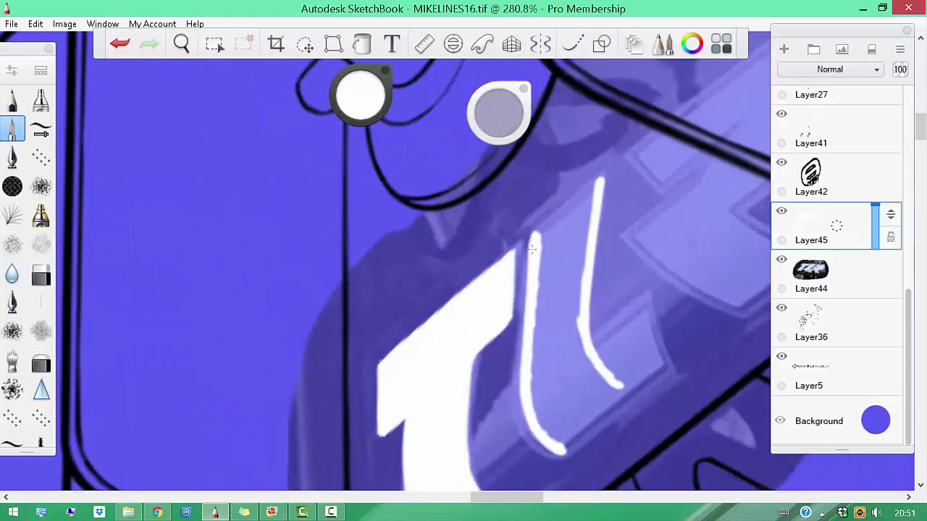
left_click_drag(601, 181, 523, 239)
Fill the L with solid white down to its foot, trimming its edges to the reference
key("b")
left_click_drag(590, 199, 536, 395)
key("b")
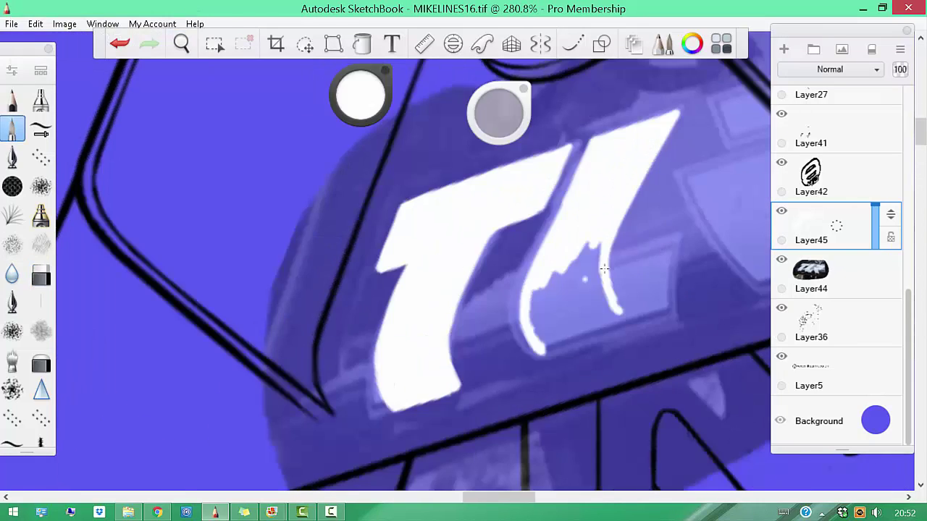
left_click_drag(598, 232, 652, 304)
scroll(627, 335, "down", 3)
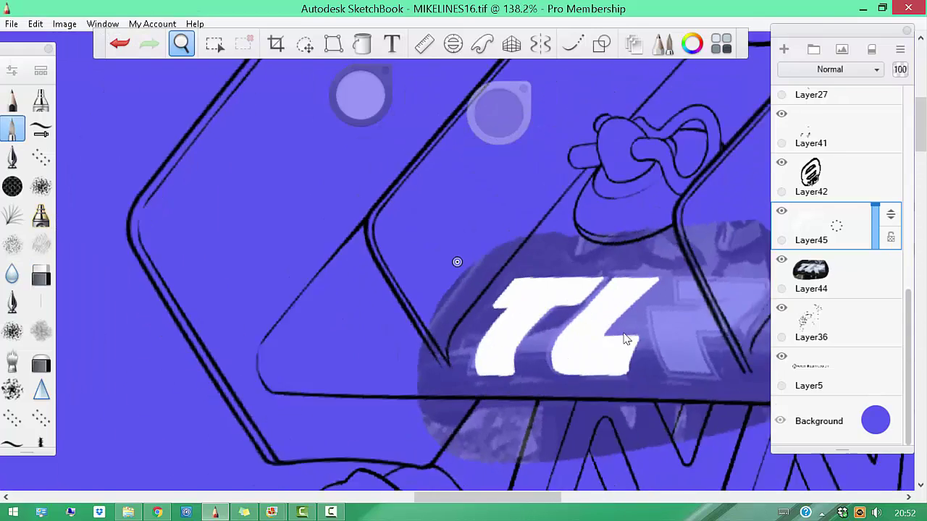
scroll(552, 341, "up", 3)
scroll(659, 198, "up", 1)
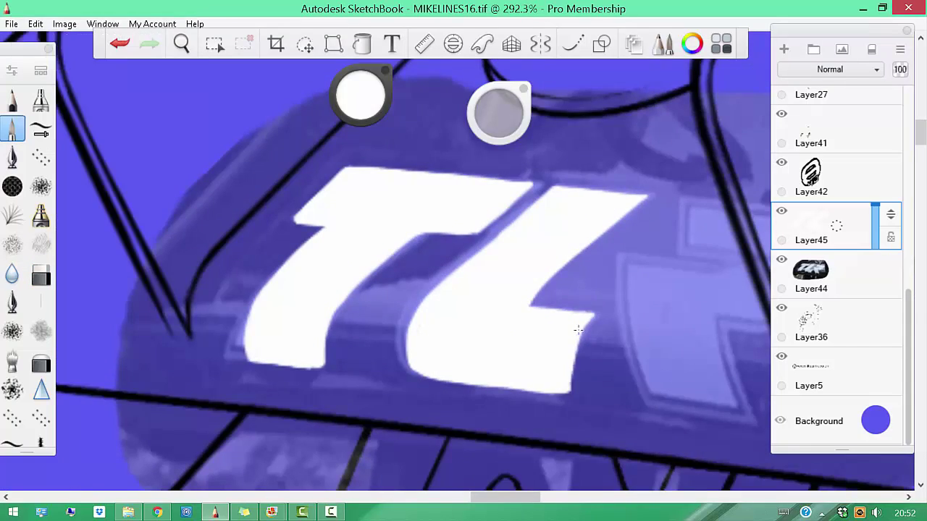
Outline the R of TLR in white on Layer45 and fill it solid up to the body line
key("space")
left_click_drag(578, 330, 488, 251)
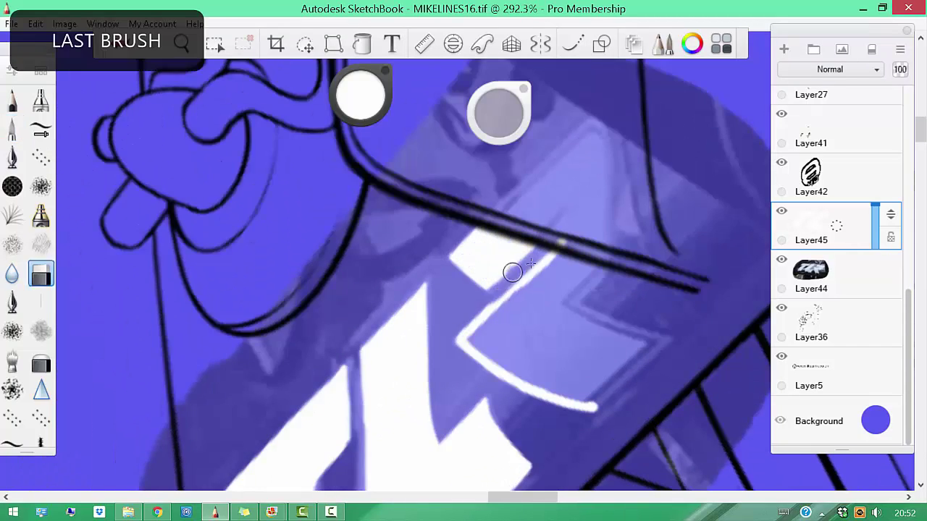
left_click_drag(519, 326, 642, 187)
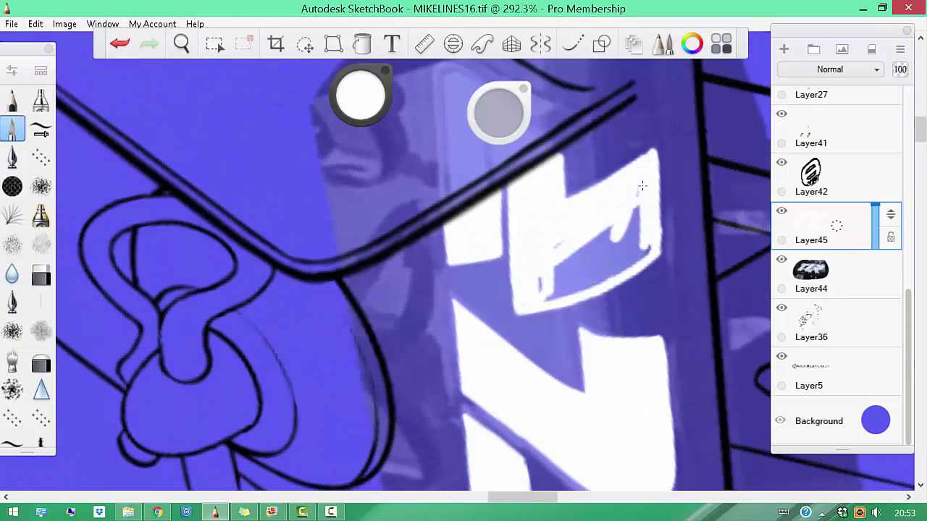
key("b")
mouse_move(690, 401)
left_mouse_down()
mouse_move(454, 285)
mouse_move(459, 199)
left_mouse_up()
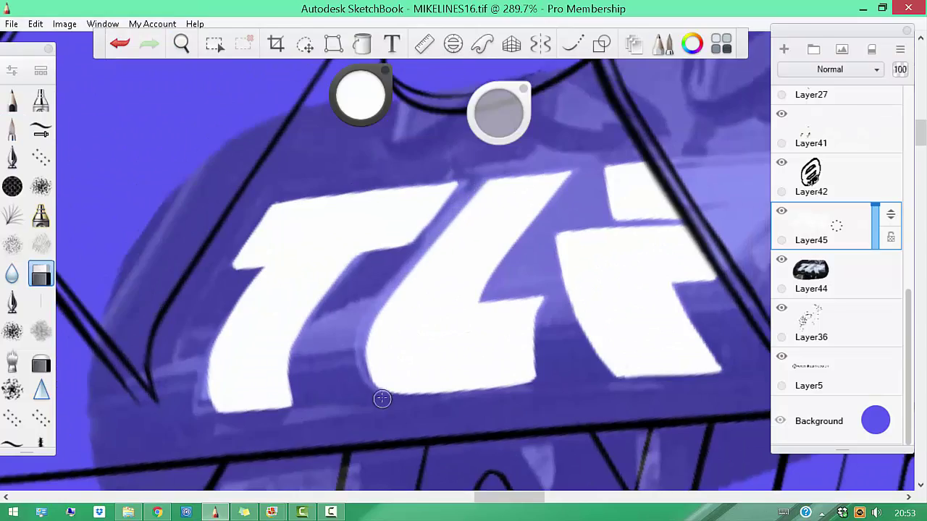
Clean up the edges of the white T and L on Layer45, alternating eraser and brush
left_click_drag(381, 399, 397, 197)
key("b")
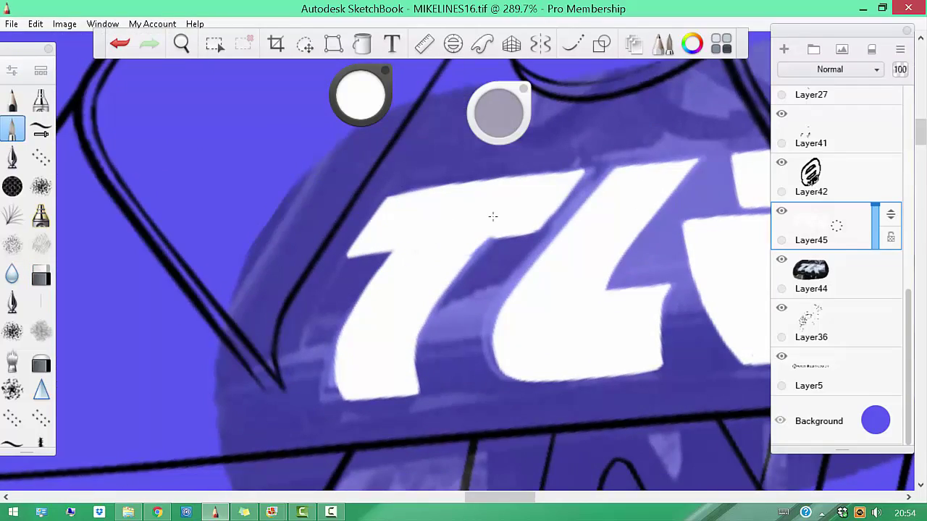
mouse_move(493, 215)
left_mouse_down()
mouse_move(534, 397)
mouse_move(408, 317)
mouse_move(587, 266)
mouse_move(121, 280)
left_mouse_up()
key("b")
mouse_move(424, 329)
left_mouse_down()
mouse_move(392, 301)
mouse_move(615, 271)
mouse_move(484, 307)
left_mouse_up()
Add Layer46 beneath the white letters and ink a thin, slightly offset white outline around the T with steady strokes
key("ctrl+shift+n")
scroll(484, 307, "up", 5)
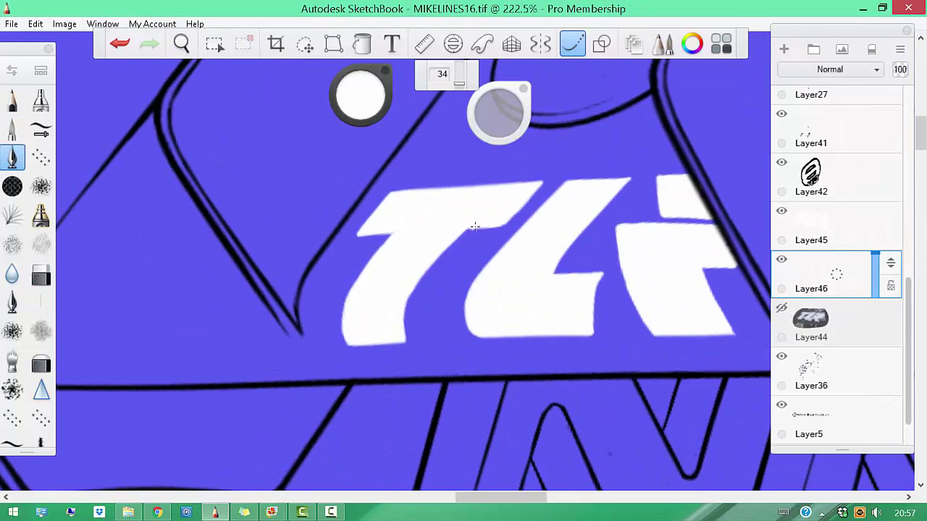
left_click_drag(469, 236, 500, 275)
key("e")
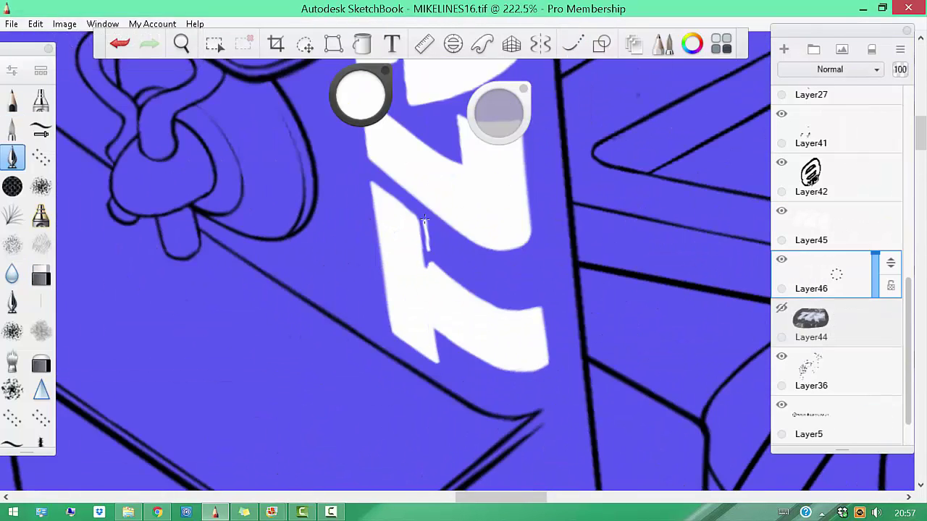
left_click_drag(427, 231, 449, 255)
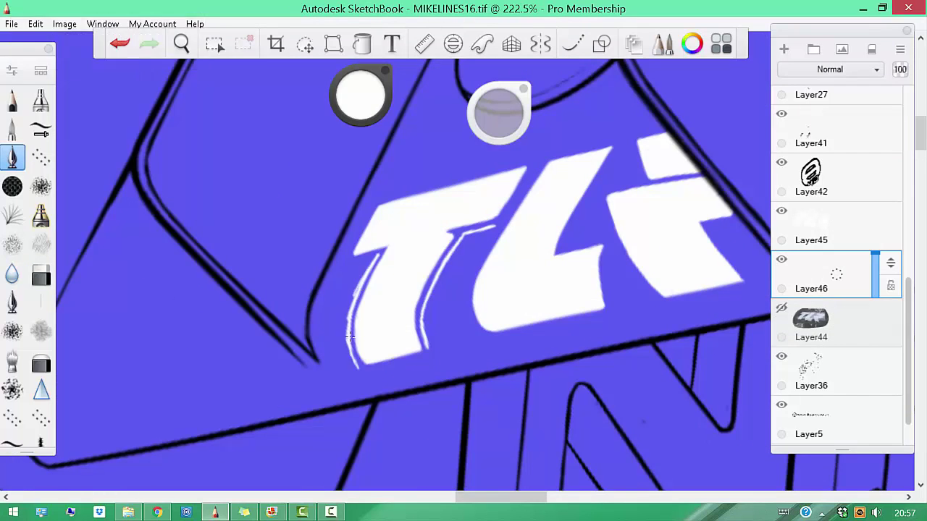
mouse_move(619, 239)
left_mouse_down()
mouse_move(552, 203)
mouse_move(554, 258)
left_mouse_up()
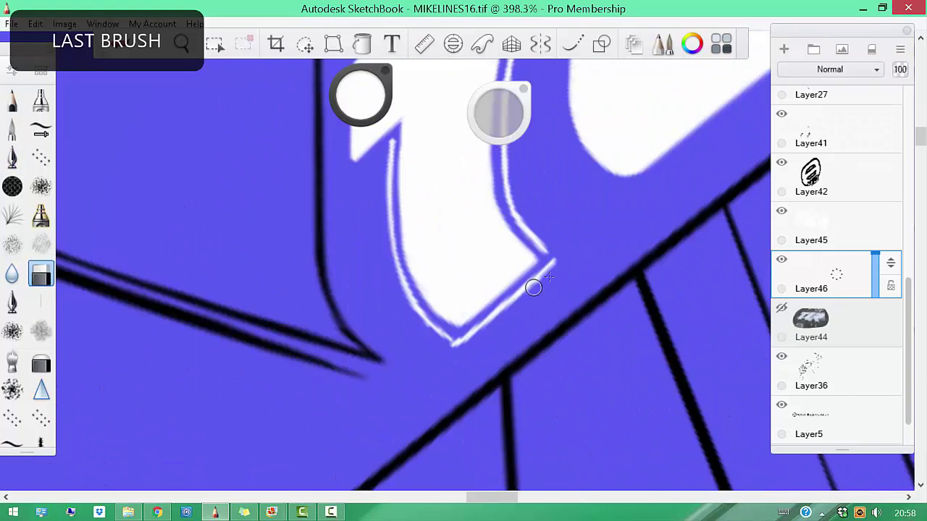
left_click_drag(448, 334, 389, 269)
key("e")
key("e")
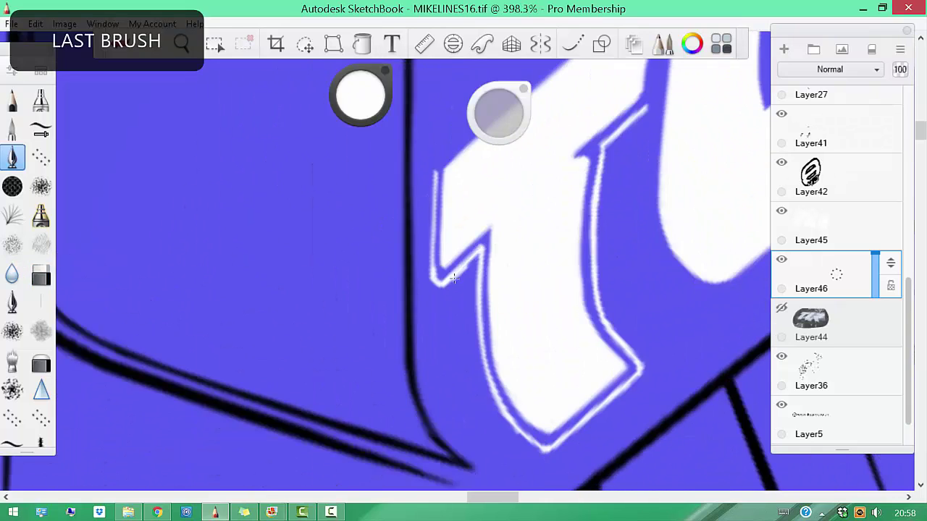
left_click_drag(602, 236, 348, 376)
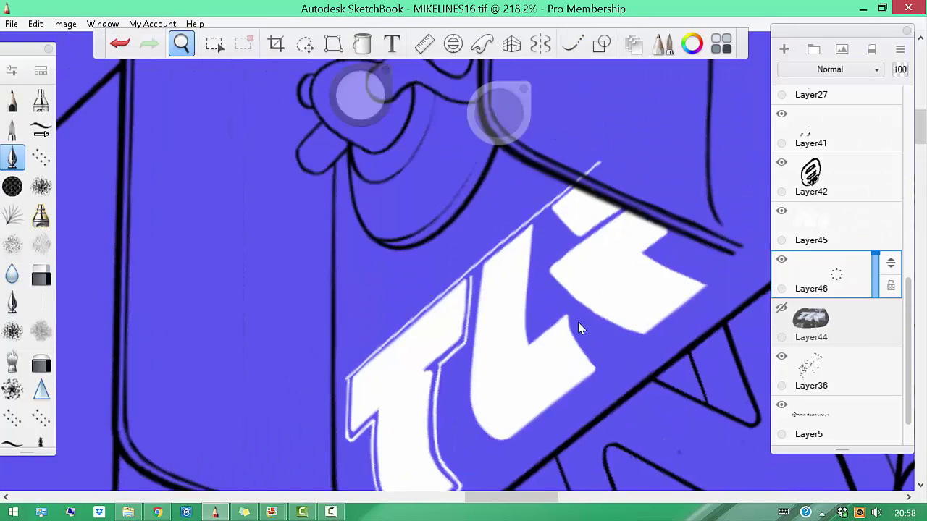
Run the thin white outline along the top of the L and around the R's upper piece on Layer46
left_click_drag(578, 328, 396, 259)
key("e")
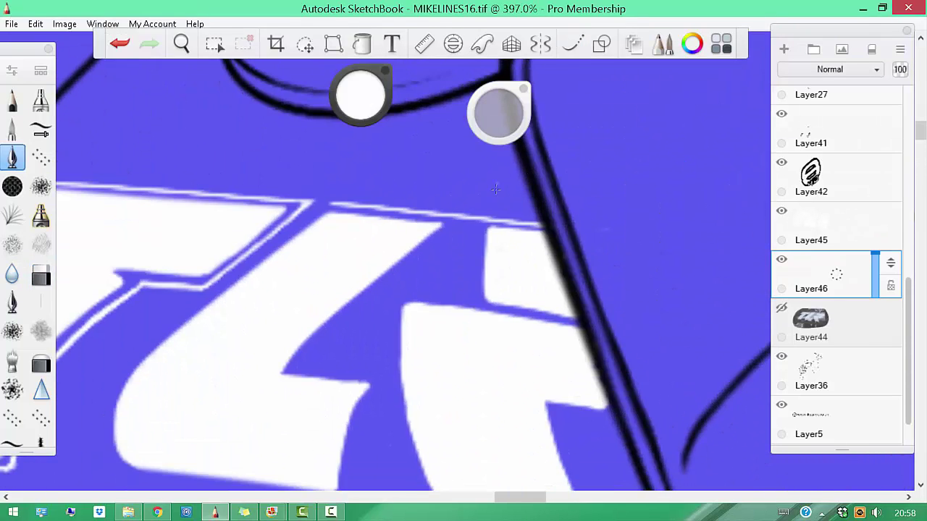
mouse_move(470, 213)
left_mouse_down()
mouse_move(572, 154)
mouse_move(417, 294)
left_mouse_up()
key("e")
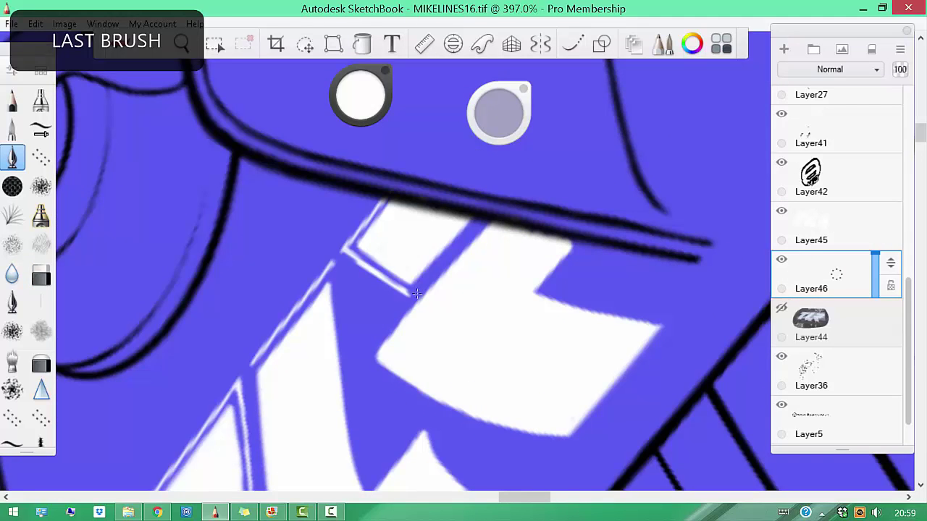
Ink the thin white outline around the L's stem, inner corner and foot, trimming stroke ends with the eraser
key("e")
left_click_drag(331, 284, 320, 205)
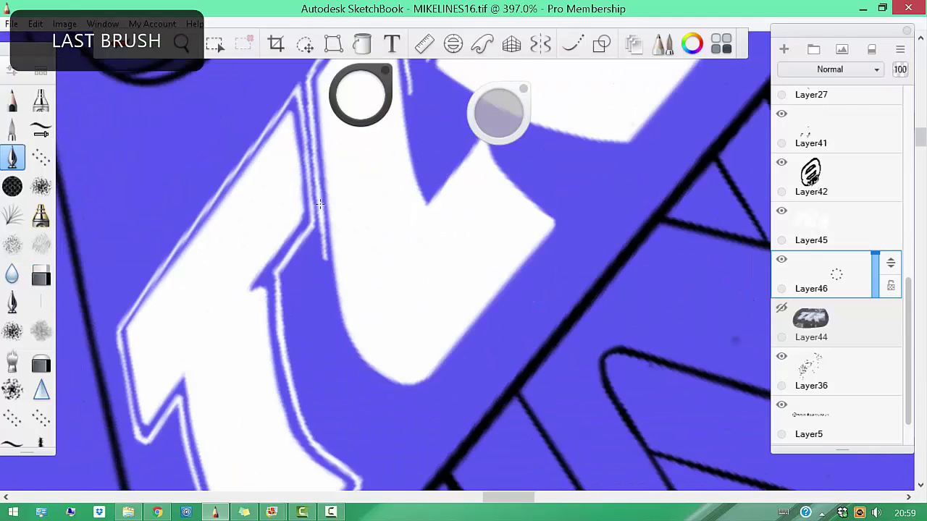
key("e")
left_click_drag(317, 288, 490, 180)
key("e")
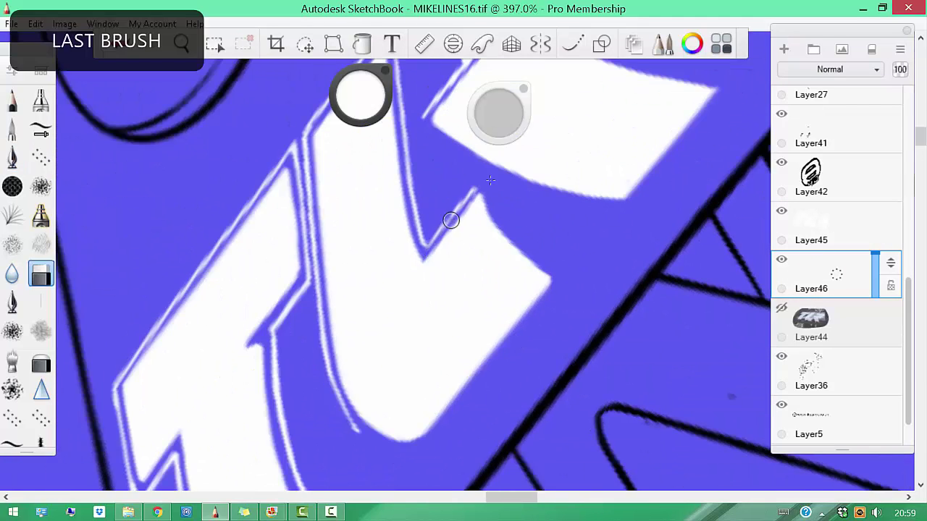
left_click_drag(507, 136, 505, 324)
key("e")
left_click_drag(505, 286, 410, 215)
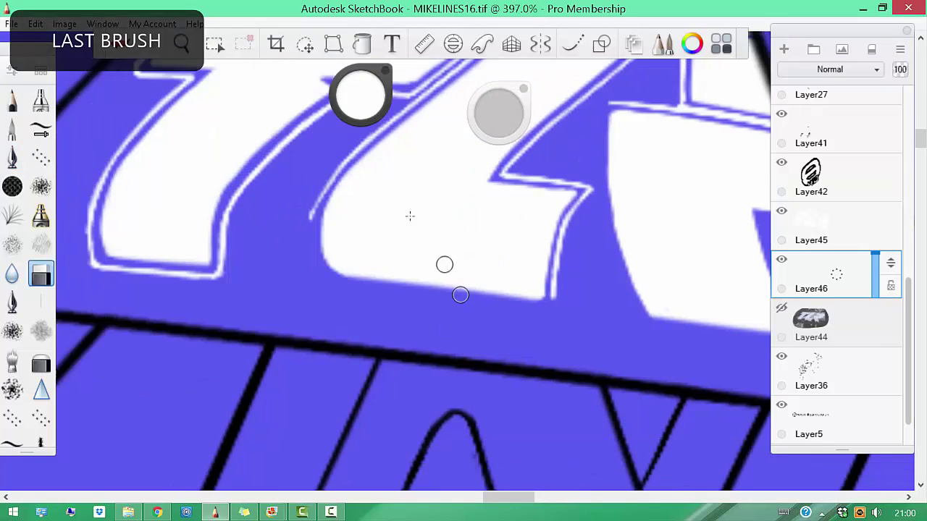
key("e")
Ink the thin white outline around the R's main body, following its edge at a small offset
mouse_move(348, 173)
left_mouse_down()
mouse_move(613, 280)
mouse_move(455, 362)
left_mouse_up()
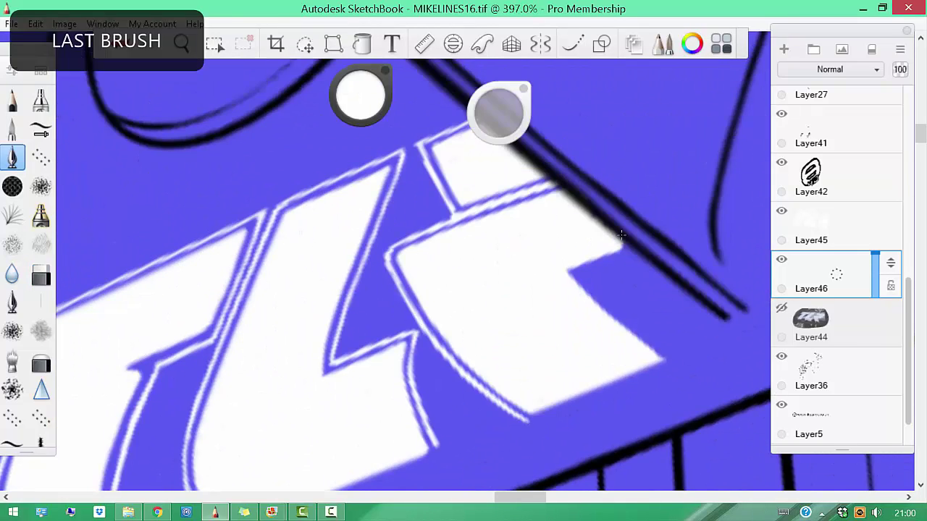
mouse_move(622, 236)
left_mouse_down()
mouse_move(267, 384)
mouse_move(553, 251)
left_mouse_up()
left_click(572, 43)
left_click_drag(497, 268, 556, 340)
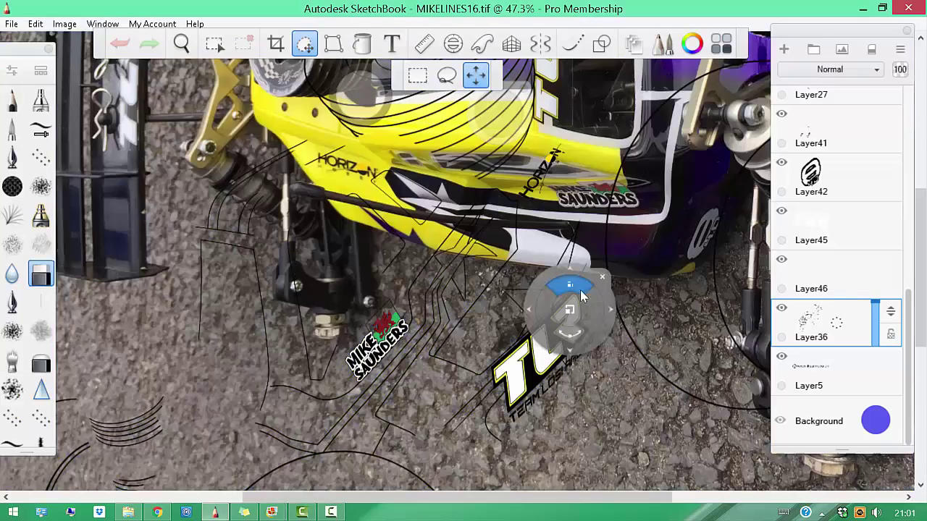
left_click_drag(582, 322, 646, 316)
key("ctrl+z")
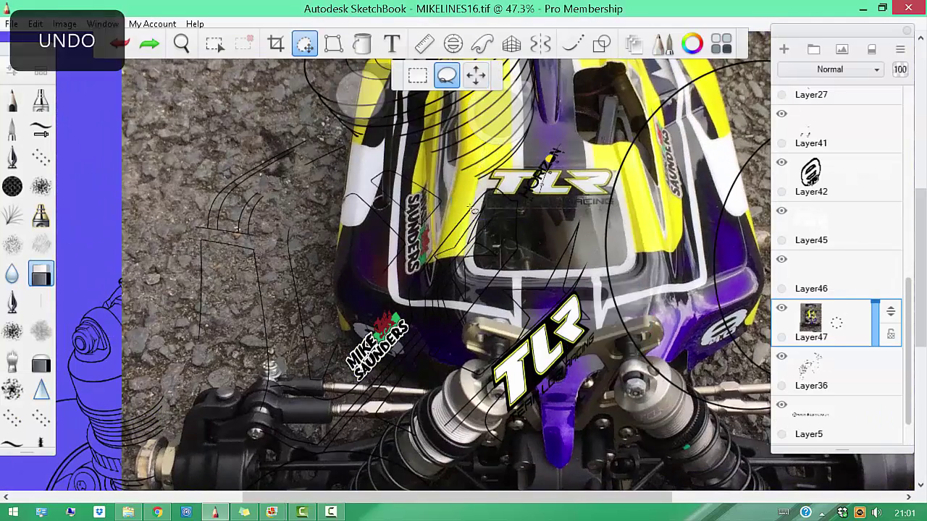
scroll(631, 278, "down", 1)
key("ctrl+z")
key("ctrl+z")
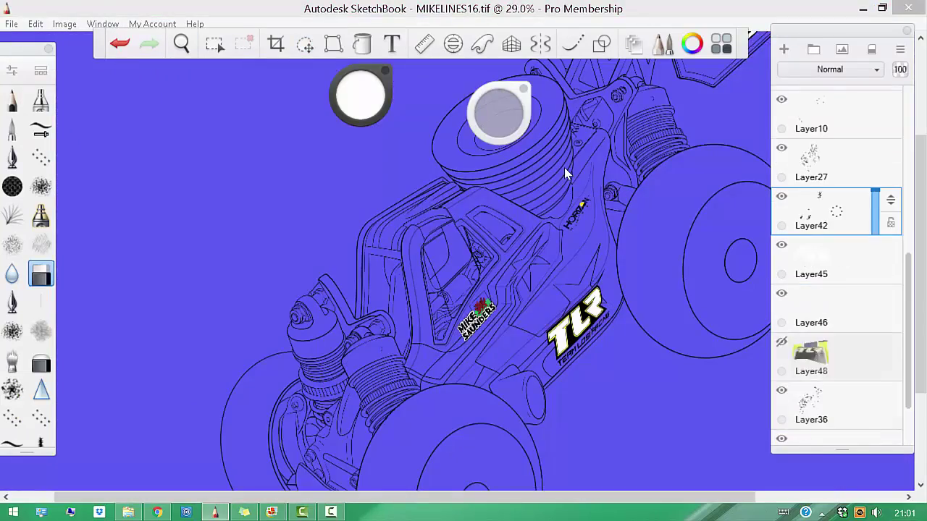
Save the drawing as a new version named MIKELINES17.tif
key("ctrl+shift+s")
key("Return")
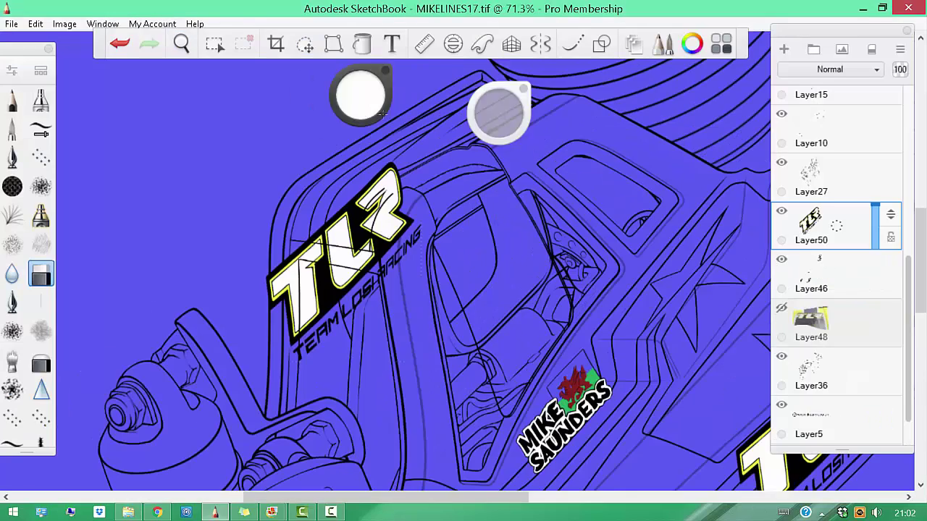
Try to rotate, shrink and distort the TLR decal copy on Layer50 to fit the strip across the windscreen
left_click_drag(340, 218, 364, 138)
scroll(429, 295, "up", 3)
key("Return")
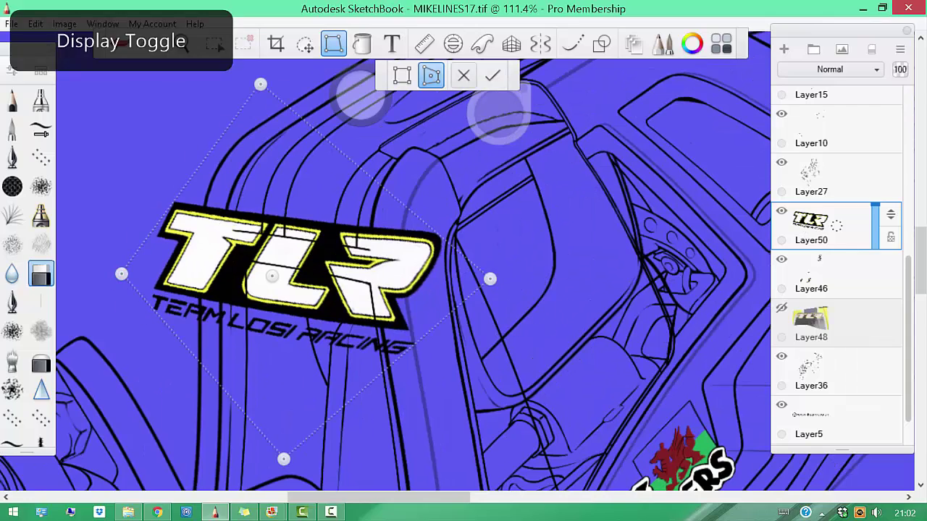
left_click(442, 262)
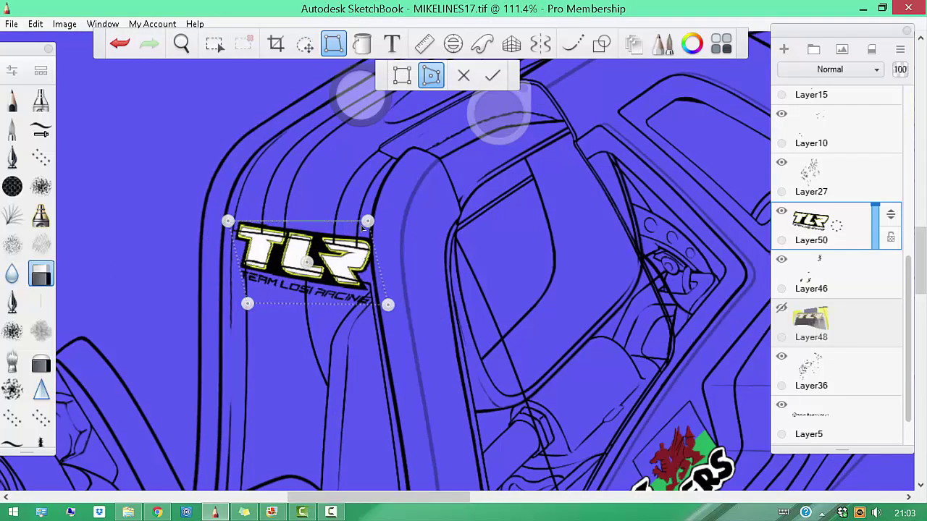
scroll(362, 228, "down", 2)
scroll(326, 290, "up", 4)
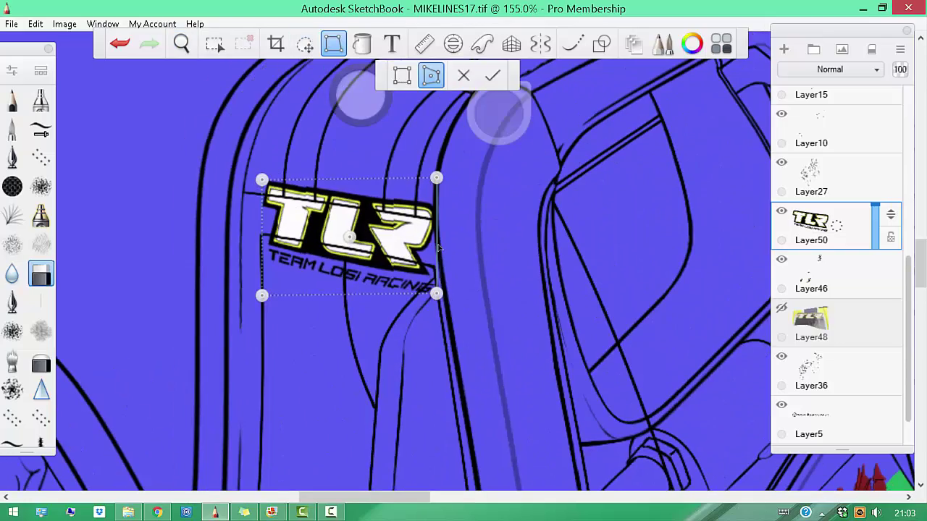
left_click_drag(437, 179, 524, 410)
key("ctrl+e")
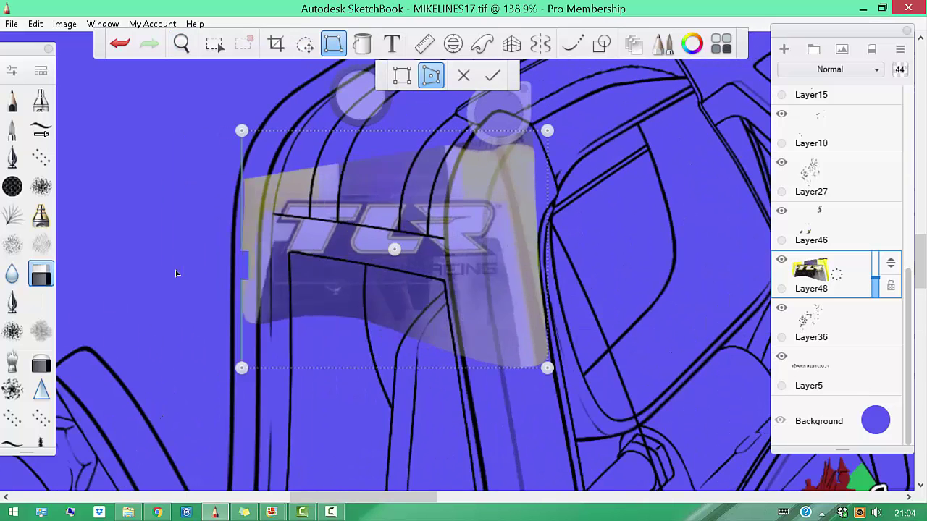
left_click_drag(175, 273, 508, 240)
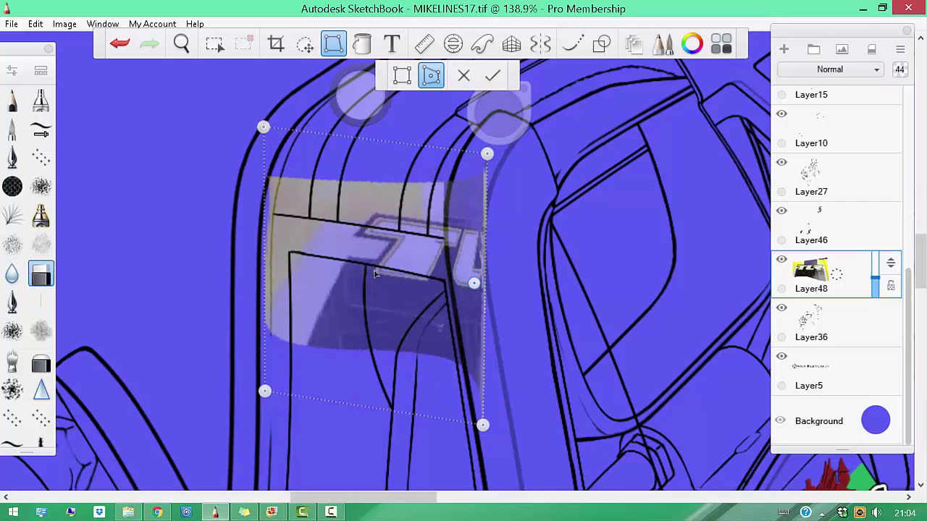
key("Escape")
key("ctrl+z")
key("ctrl+z")
key("ctrl+z")
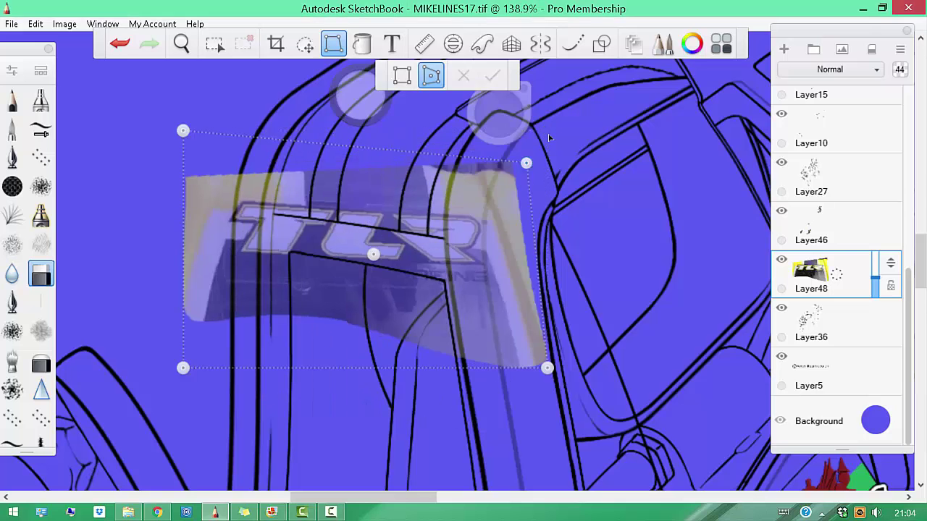
Distort the semi-transparent TLR windscreen photo on Layer48 to match the perspective of the drawn windscreen
left_click_drag(374, 269, 335, 271)
left_click_drag(546, 192, 484, 241)
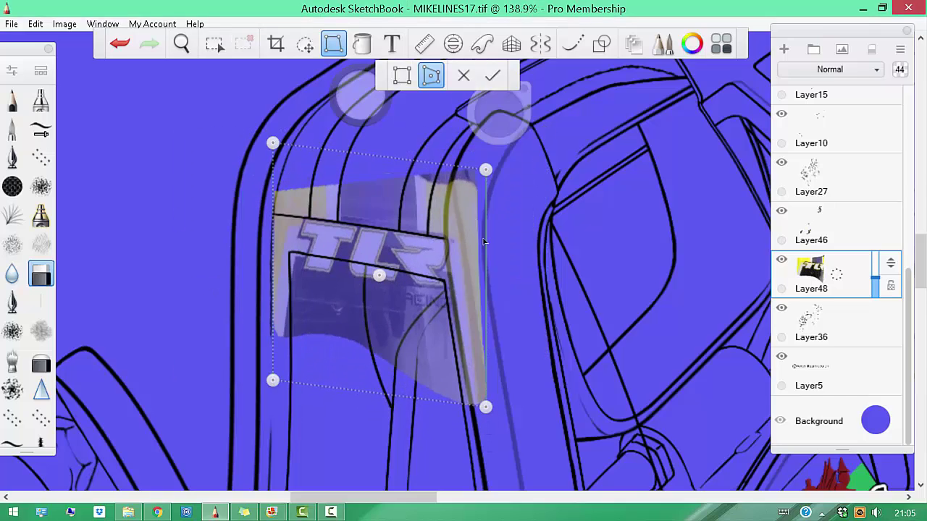
scroll(475, 175, "down", 5)
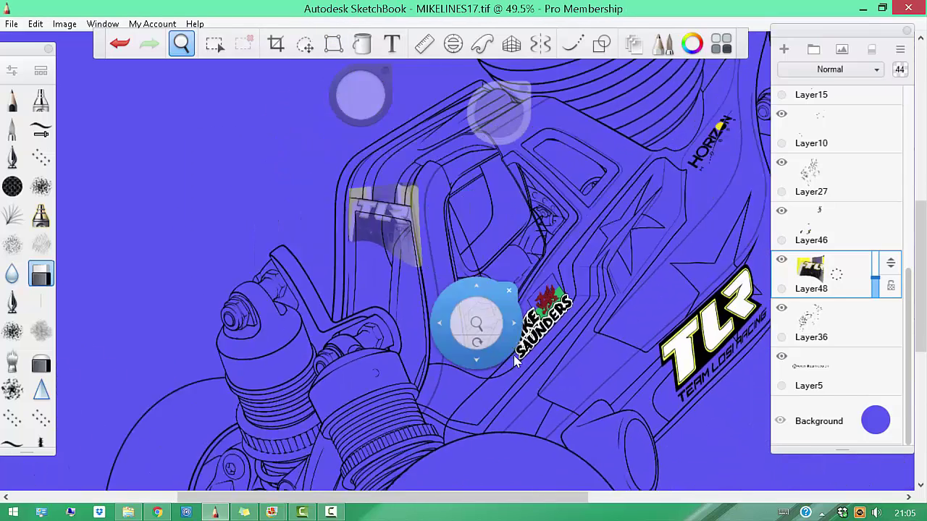
scroll(513, 355, "up", 4)
Hide the line art on Layer36, Layer10 and Layer15 to clear the view of the TLR windscreen reference
left_click(781, 113)
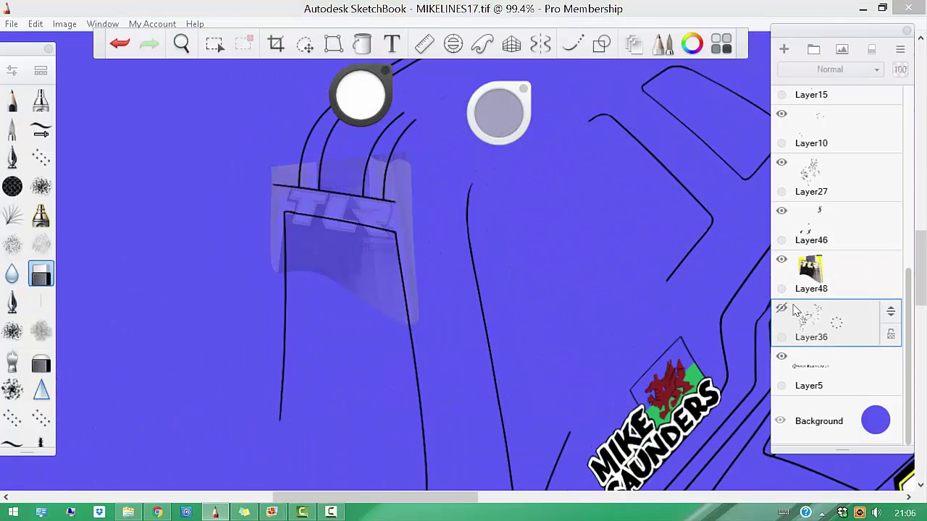
scroll(859, 199, "up", 3)
left_click(781, 201)
scroll(911, 168, "up", 4)
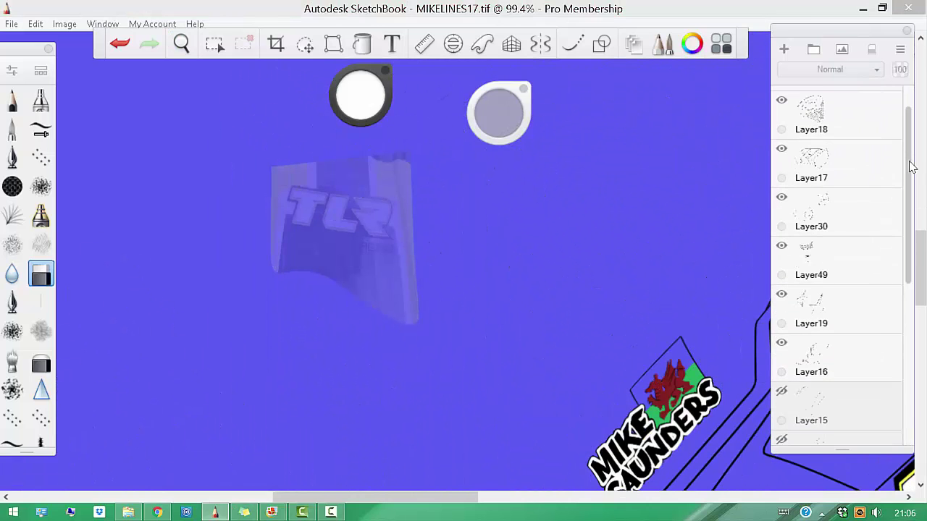
scroll(880, 277, "down", 5)
left_click(791, 334)
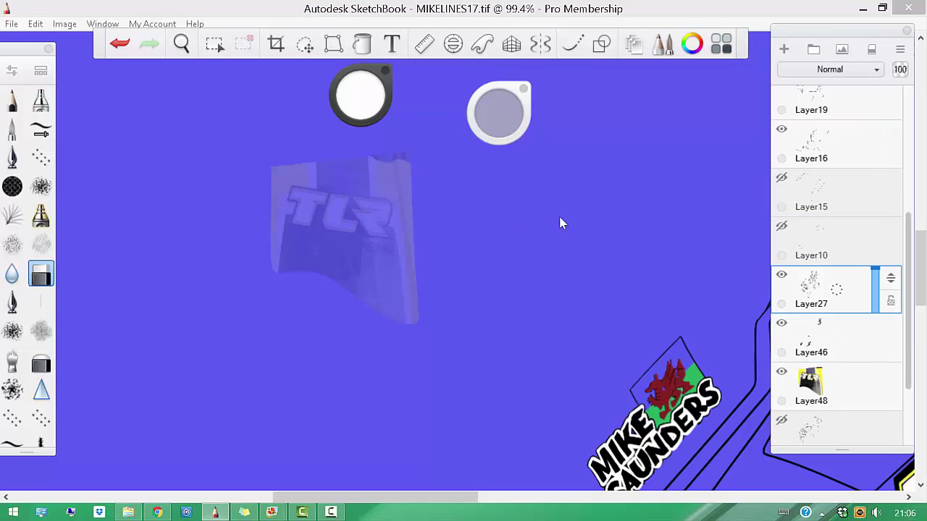
Trace the outline of the T from the windscreen reference in white on Layer46
scroll(366, 247, "up", 5)
key("e")
mouse_move(275, 168)
left_mouse_down()
mouse_move(267, 191)
mouse_move(277, 282)
left_mouse_up()
left_click_drag(331, 289, 356, 219)
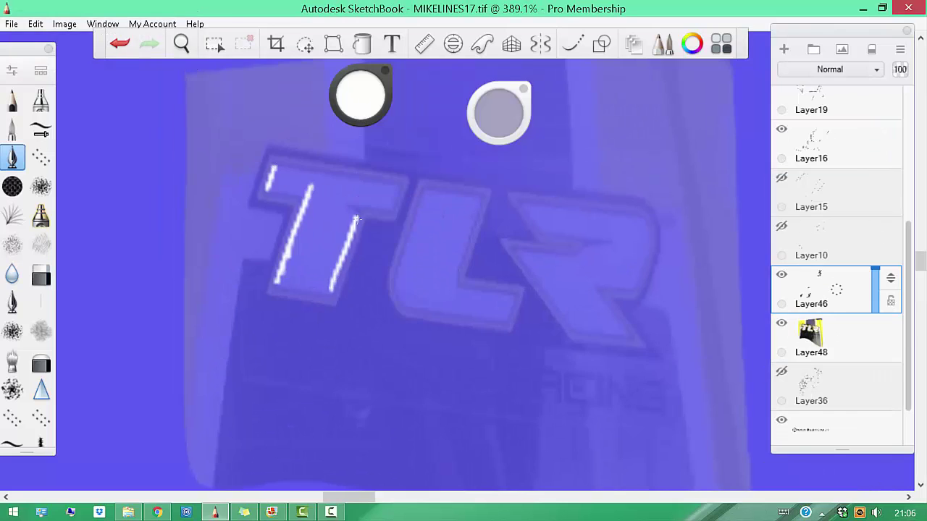
scroll(325, 352, "down", 6)
scroll(439, 289, "up", 8)
left_click_drag(402, 250, 525, 289)
left_click_drag(366, 286, 496, 366)
left_click_drag(326, 333, 394, 159)
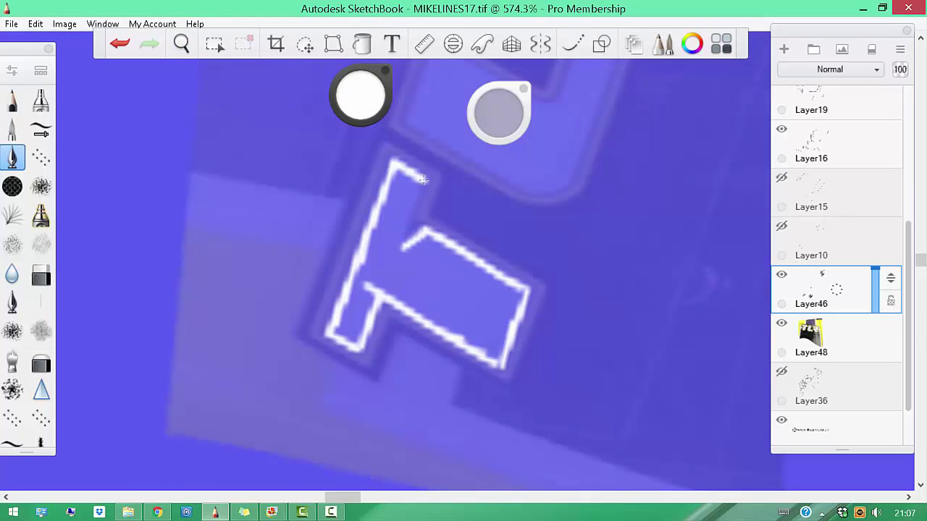
Trace the closed outline of the windscreen decal's L in white on Layer46
left_click_drag(406, 275, 434, 193)
left_click_drag(565, 326, 616, 197)
left_click_drag(391, 247, 507, 168)
left_click_drag(445, 311, 561, 232)
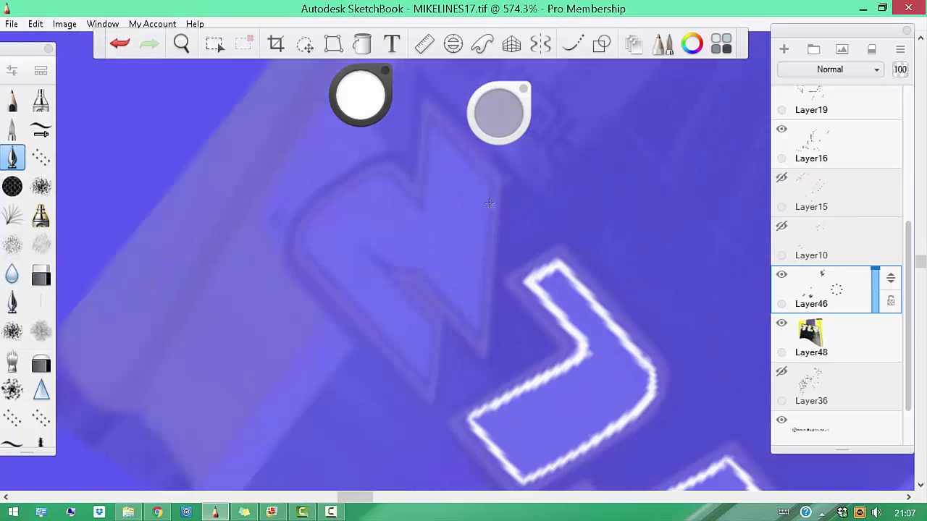
Trace the closed outline of the windscreen decal's R in white on Layer46
left_click_drag(487, 181, 481, 337)
left_click_drag(502, 233, 546, 116)
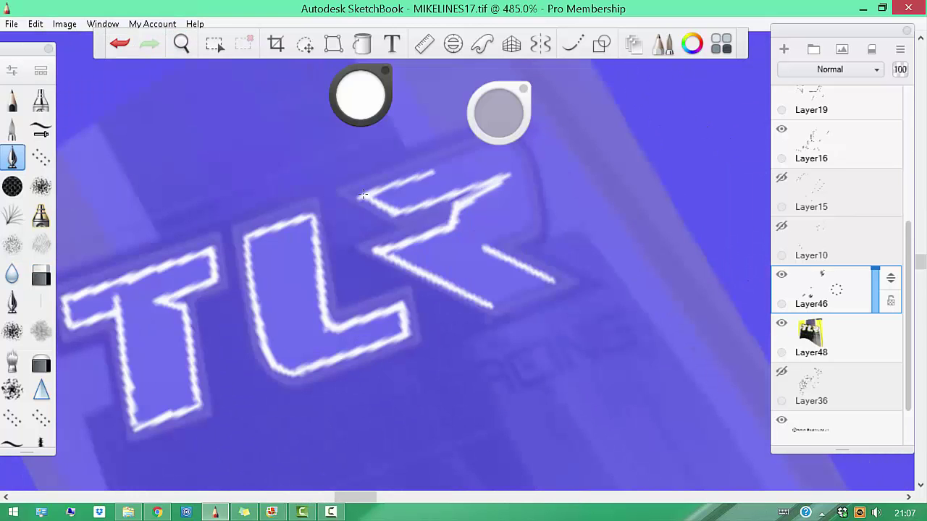
mouse_move(362, 194)
left_mouse_down()
mouse_move(405, 217)
mouse_move(347, 239)
left_mouse_up()
left_click_drag(293, 333, 301, 263)
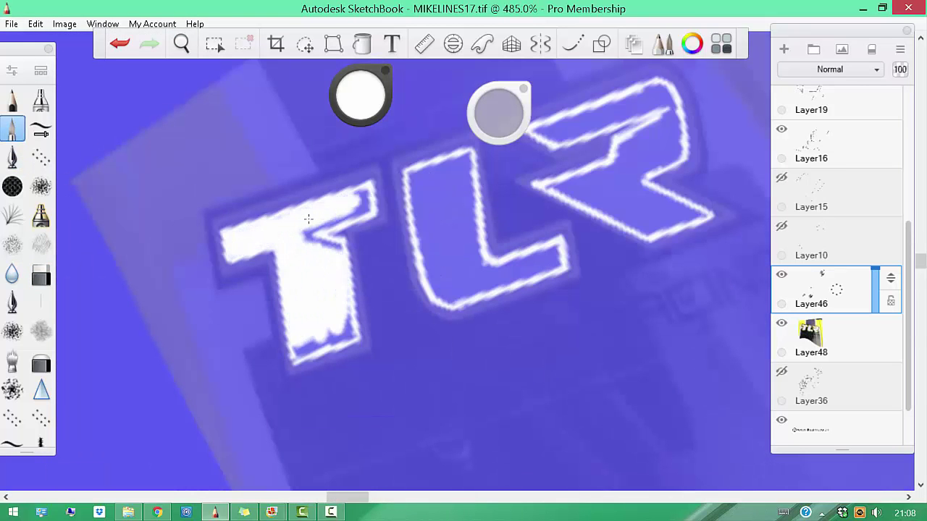
Fill the interiors of the windscreen decal's T, L and R with solid white on Layer46
mouse_move(241, 237)
left_mouse_down()
mouse_move(417, 259)
mouse_move(409, 179)
left_mouse_up()
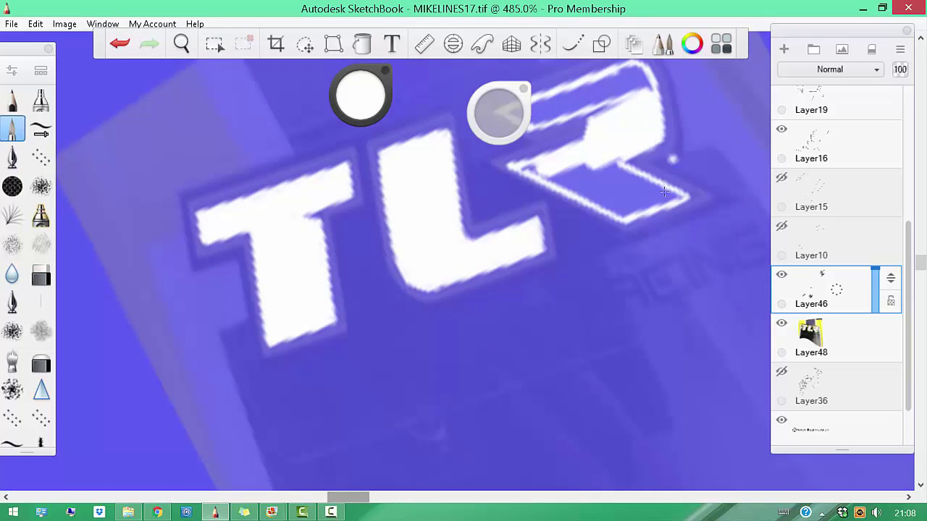
mouse_move(664, 191)
left_mouse_down()
mouse_move(427, 210)
mouse_move(432, 234)
mouse_move(499, 256)
mouse_move(395, 268)
left_mouse_up()
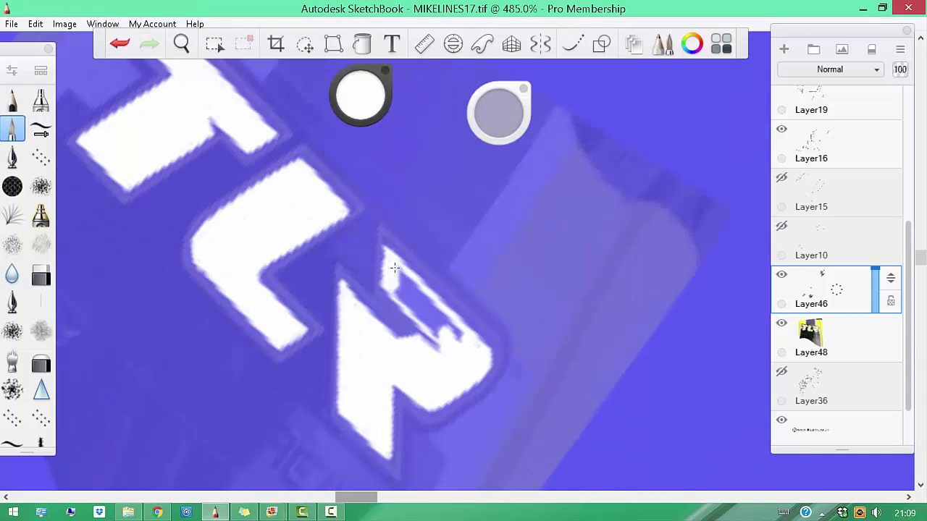
key("e")
scroll(565, 319, "down", 10)
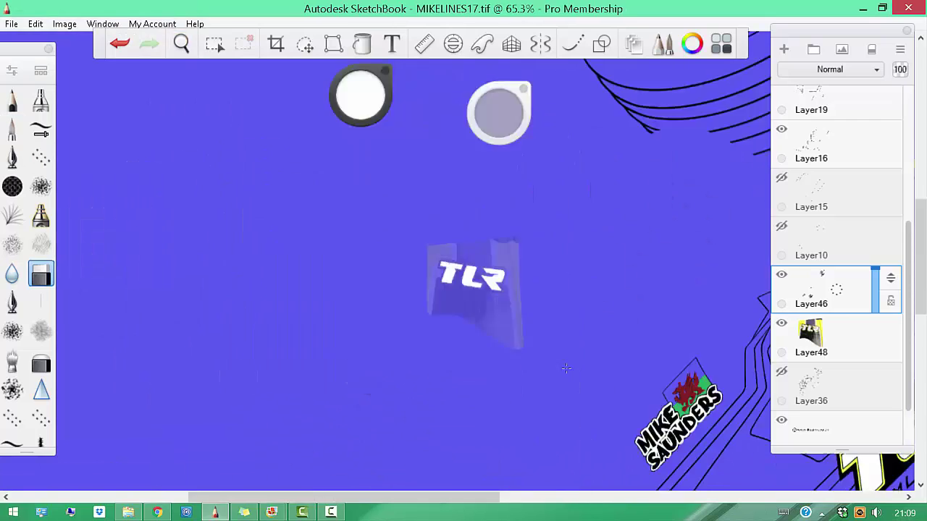
Outline the windscreen decal's white T in black on a new layer, Layer51, beneath the white lettering
scroll(566, 369, "up", 5)
scroll(500, 400, "down", 4)
key("e")
scroll(501, 400, "up", 6)
key("ctrl+z")
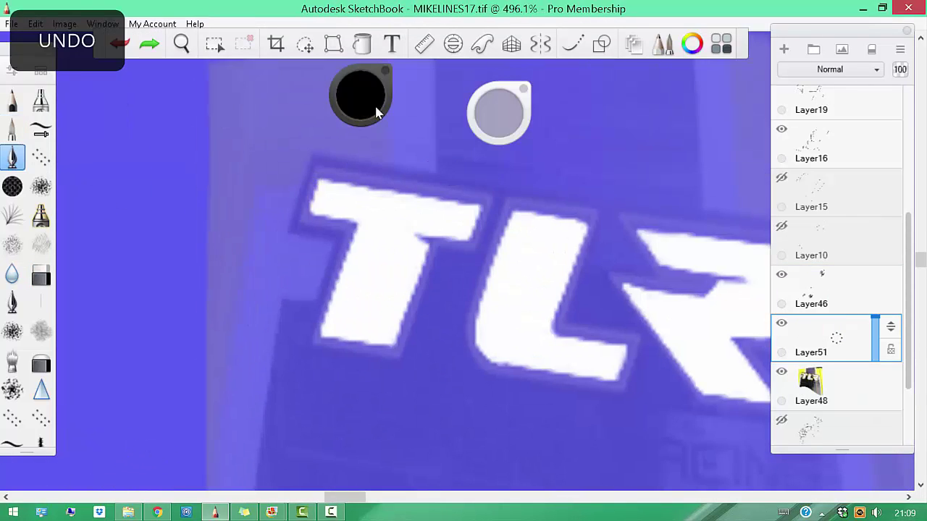
left_click_drag(389, 275, 449, 239)
left_click_drag(467, 279, 508, 242)
left_click_drag(607, 205, 499, 307)
left_click_drag(500, 112, 468, 214)
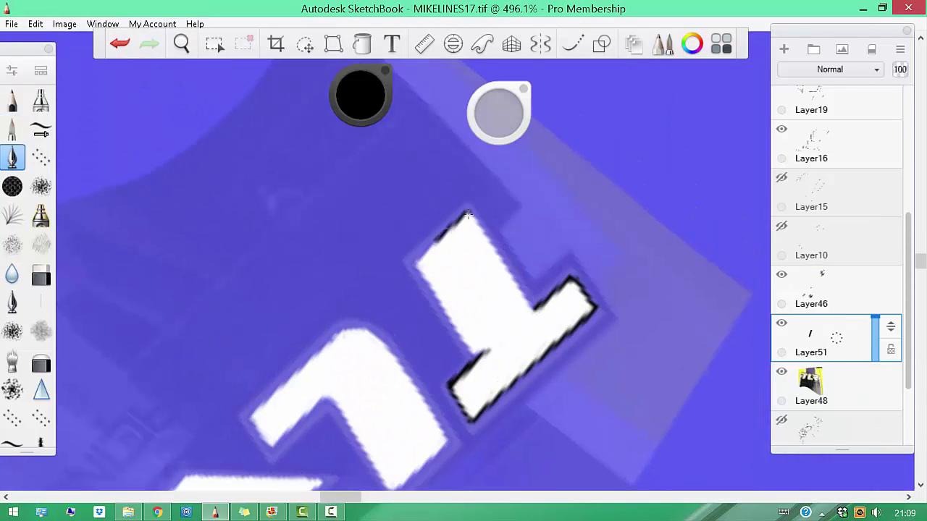
left_click_drag(430, 285, 575, 118)
Outline the windscreen decal's white L in black on Layer51
key("e")
left_click_drag(393, 261, 332, 326)
left_click_drag(331, 325, 433, 225)
left_click_drag(353, 347, 424, 312)
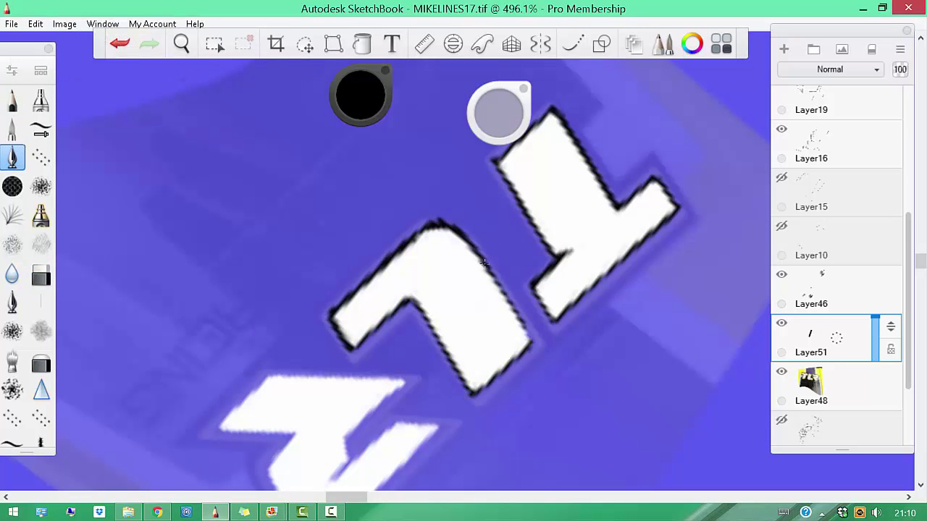
key("e")
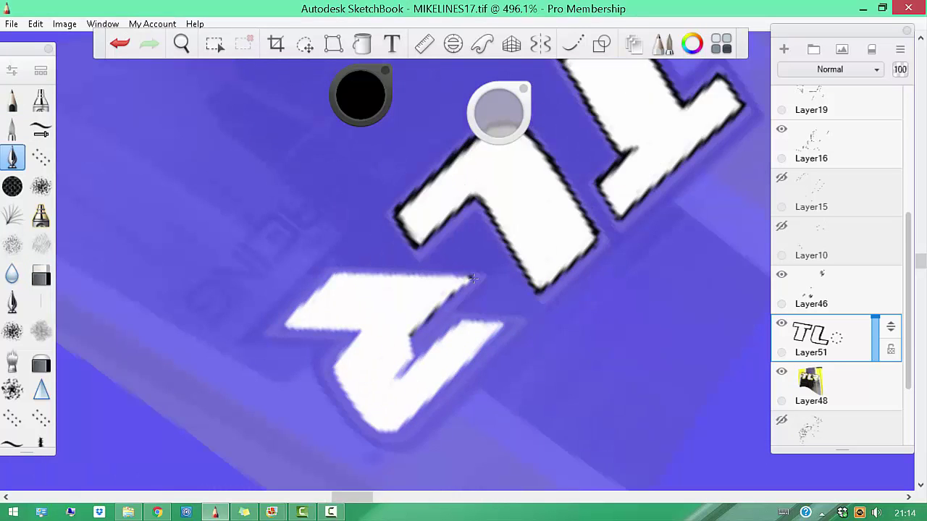
Outline the windscreen decal's white R in black on Layer51
mouse_move(468, 252)
left_mouse_down()
mouse_move(410, 352)
mouse_move(417, 371)
left_mouse_up()
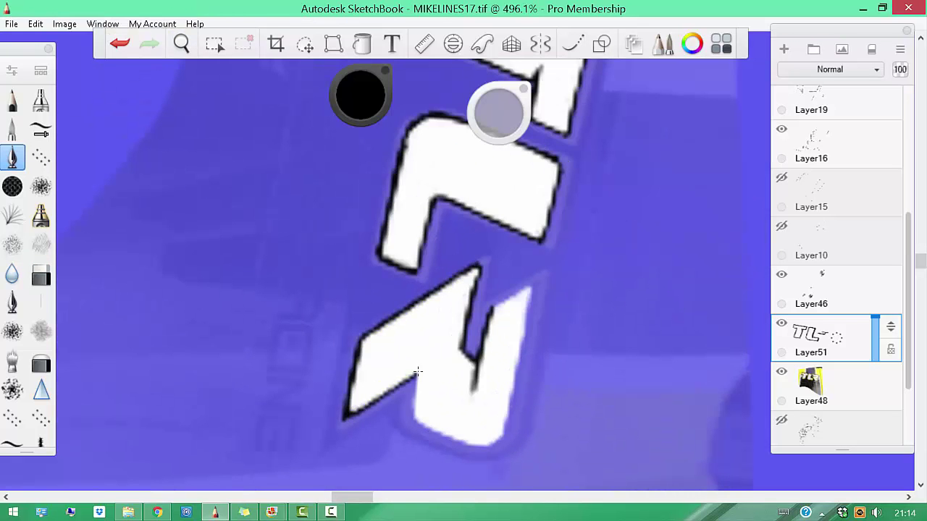
left_click_drag(530, 299, 508, 412)
mouse_move(416, 161)
left_mouse_down()
mouse_move(474, 242)
mouse_move(445, 234)
mouse_move(435, 217)
left_mouse_up()
left_click_drag(416, 283, 427, 204)
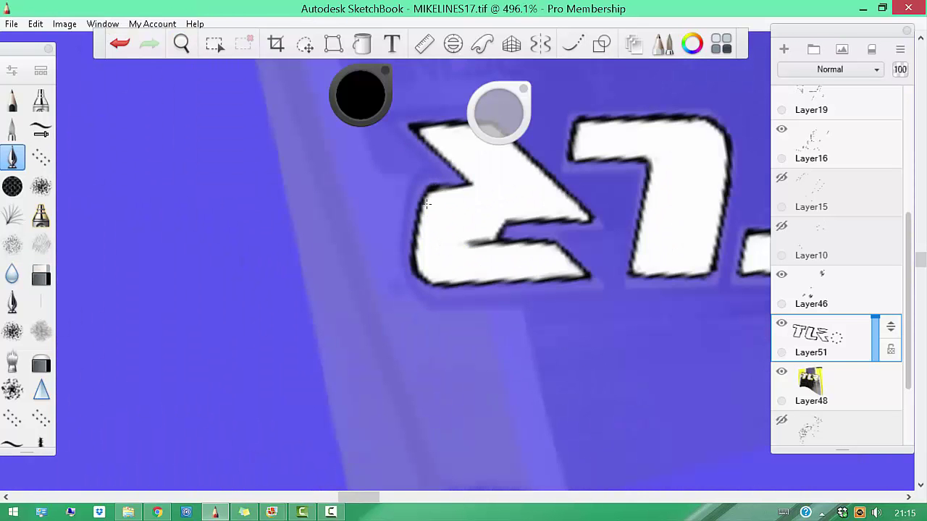
Sample yellow from the side TLR decal and outline the windscreen T with it on a new layer, Layer52, below Layer51
scroll(567, 304, "down", 5)
scroll(228, 222, "down", 3)
left_click(476, 263, "alt")
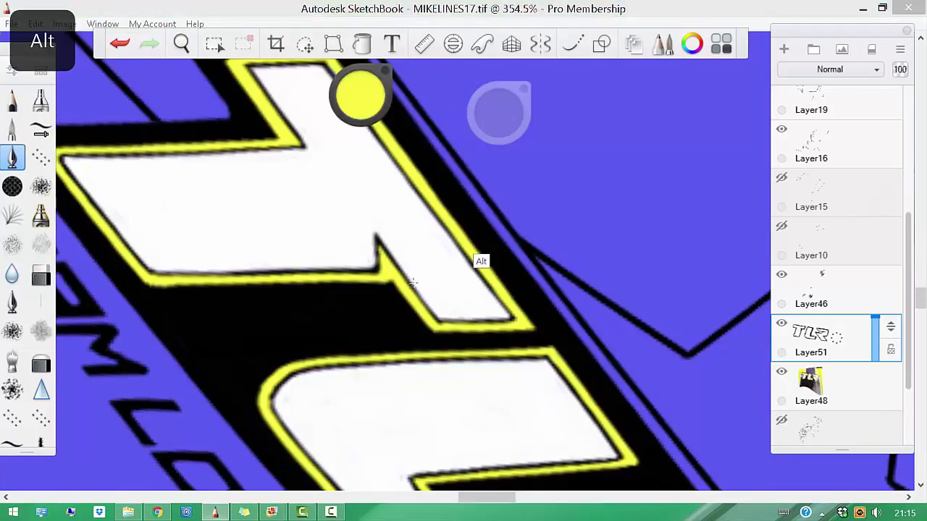
key("ctrl+l")
scroll(719, 289, "up", 6)
left_click_drag(575, 313, 425, 312)
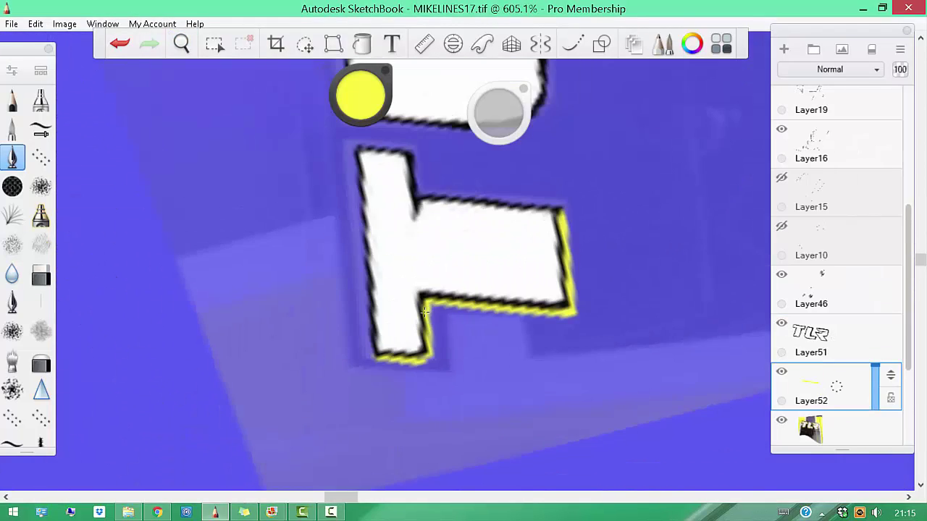
mouse_move(356, 169)
left_mouse_down()
mouse_move(312, 239)
mouse_move(348, 217)
mouse_move(406, 216)
mouse_move(525, 261)
mouse_move(557, 358)
mouse_move(561, 272)
left_mouse_up()
Outline the windscreen decal's L and R in yellow around the black edges on Layer52
left_click_drag(435, 192, 472, 307)
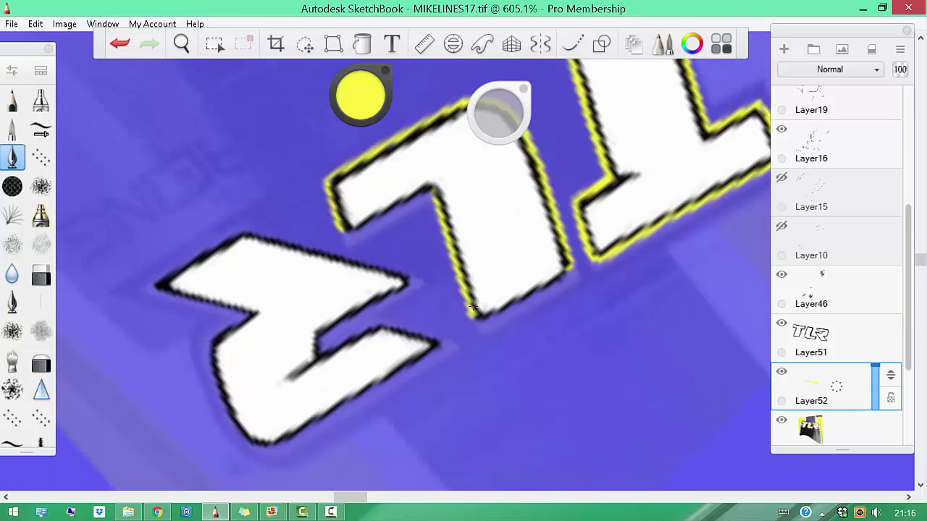
left_click_drag(375, 277, 415, 256)
left_click_drag(502, 261, 369, 269)
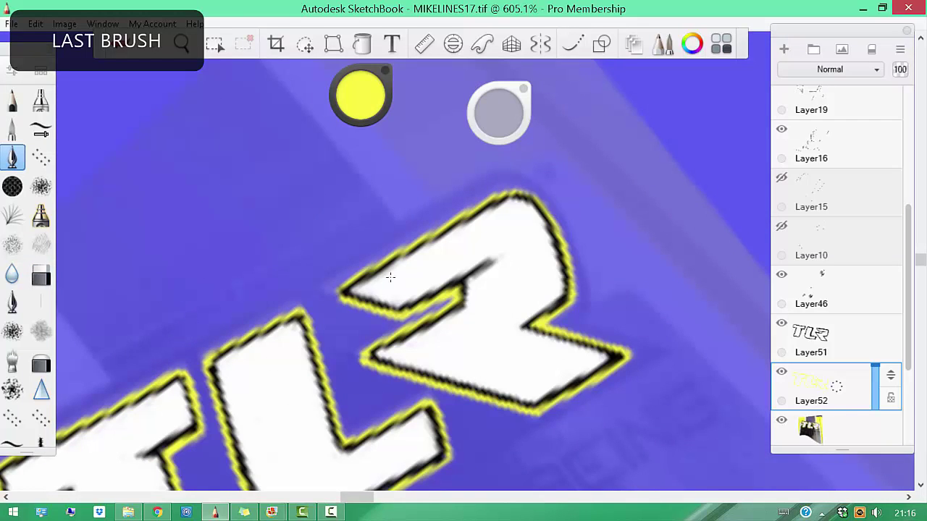
Merge the windscreen lettering layers into Layer52, hide the Layer48 reference photo and show the hidden line art
scroll(389, 271, "down", 10)
key("space")
mouse_move(526, 329)
left_mouse_down()
mouse_move(558, 232)
mouse_move(544, 224)
left_mouse_up()
key("ctrl+e")
Select the windscreen TLR lettering on Layer52 and paste it onto a separate layer, Layer53
key("m")
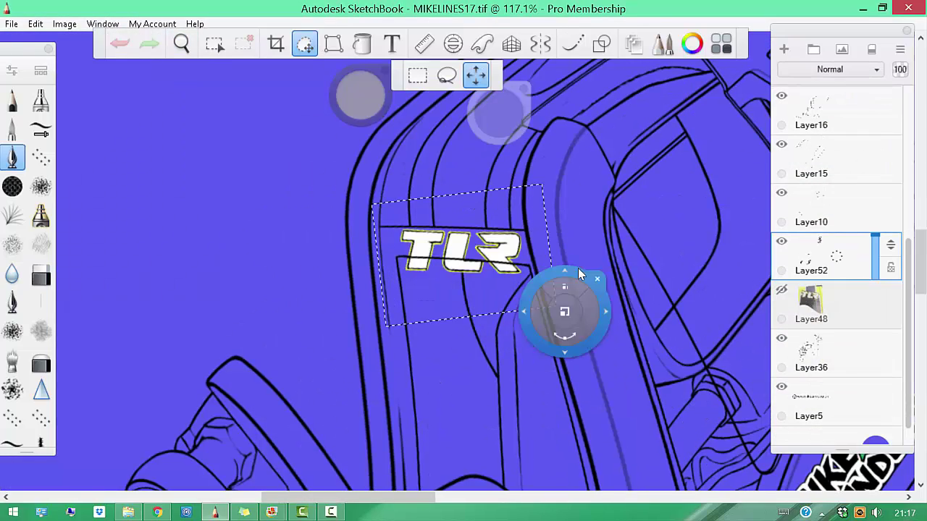
key("ctrl+c")
key("ctrl+v")
scroll(516, 344, "up", 5)
scroll(516, 344, "down", 10)
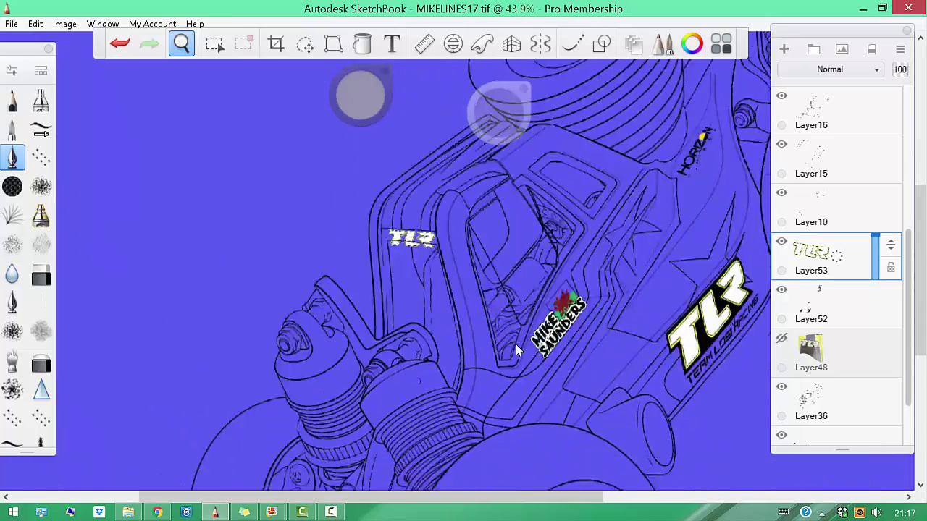
Distort the TLR lettering on Layer53 to fit the perspective of the upper windscreen
scroll(516, 344, "up", 10)
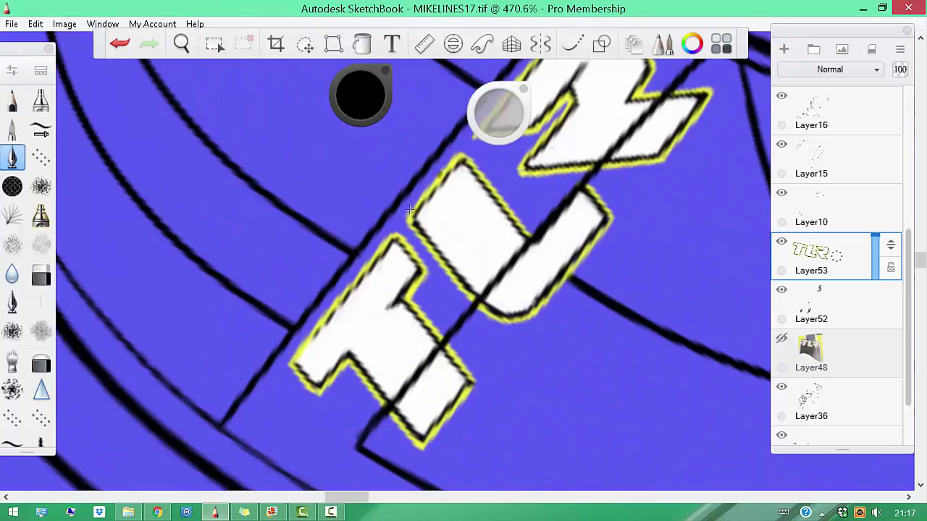
scroll(367, 282, "down", 5)
scroll(393, 362, "up", 2)
key("v")
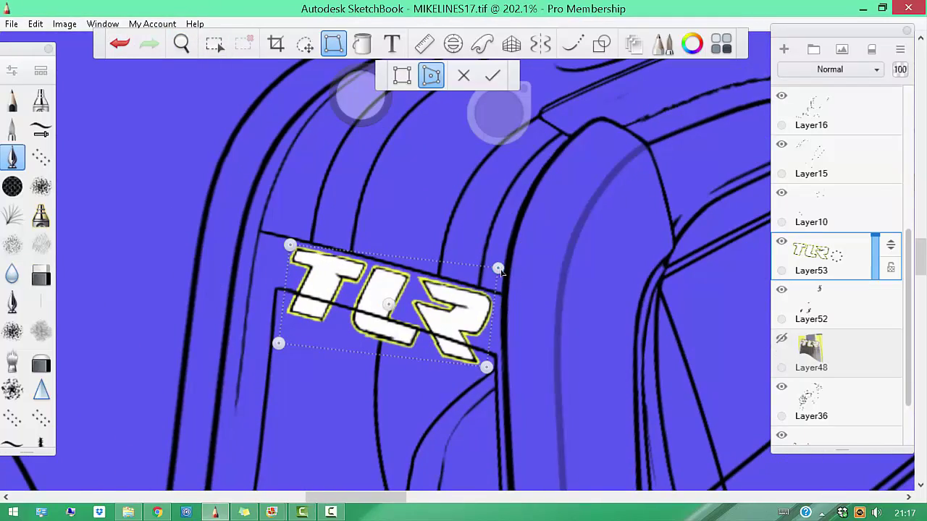
left_click(492, 75)
scroll(412, 92, "down", 4)
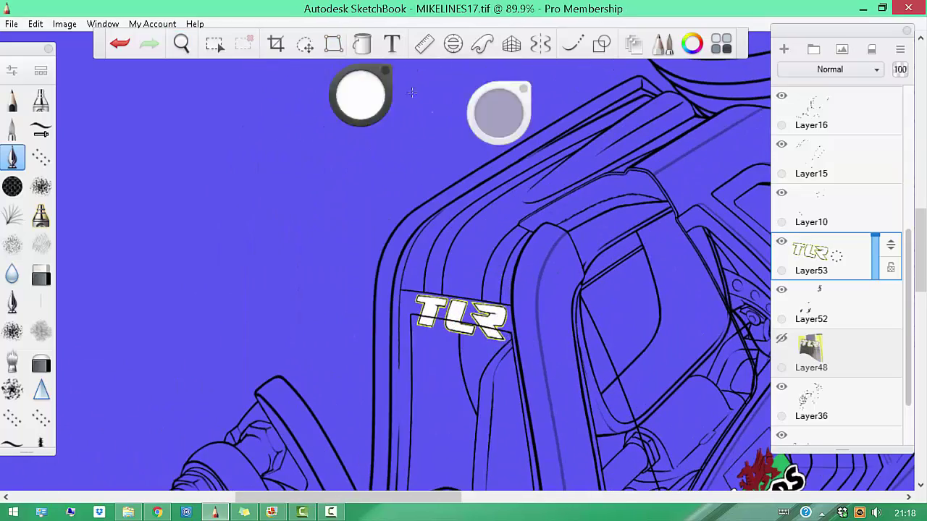
Draw a solid black backing around and between the windscreen TLR letters on a new layer, Layer54, below Layer53
scroll(416, 346, "up", 8)
key("ctrl+shift+n")
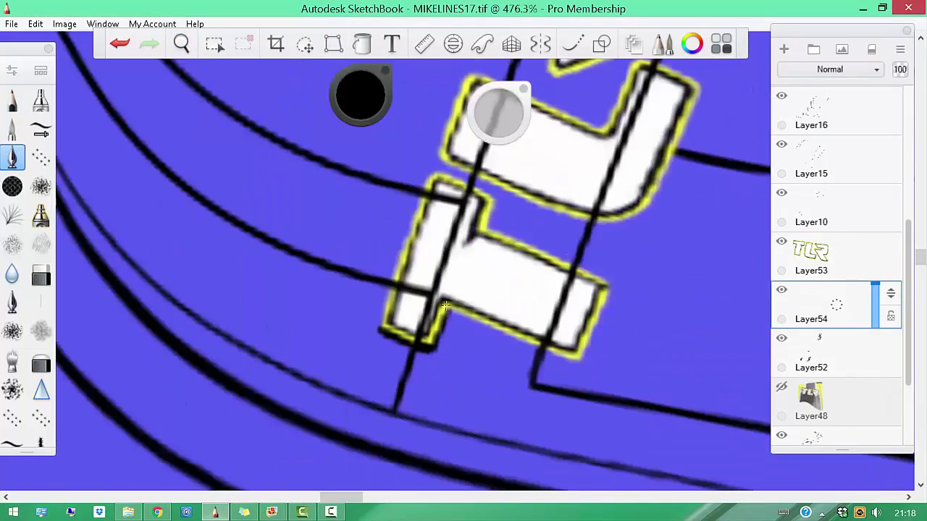
left_click_drag(397, 326, 379, 402)
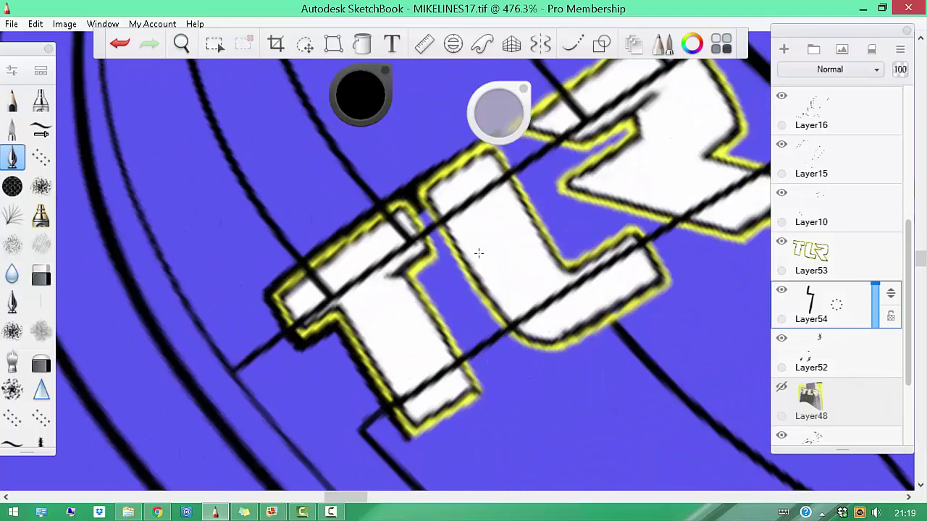
mouse_move(572, 346)
left_mouse_down()
mouse_move(600, 306)
mouse_move(357, 295)
mouse_move(432, 243)
left_mouse_up()
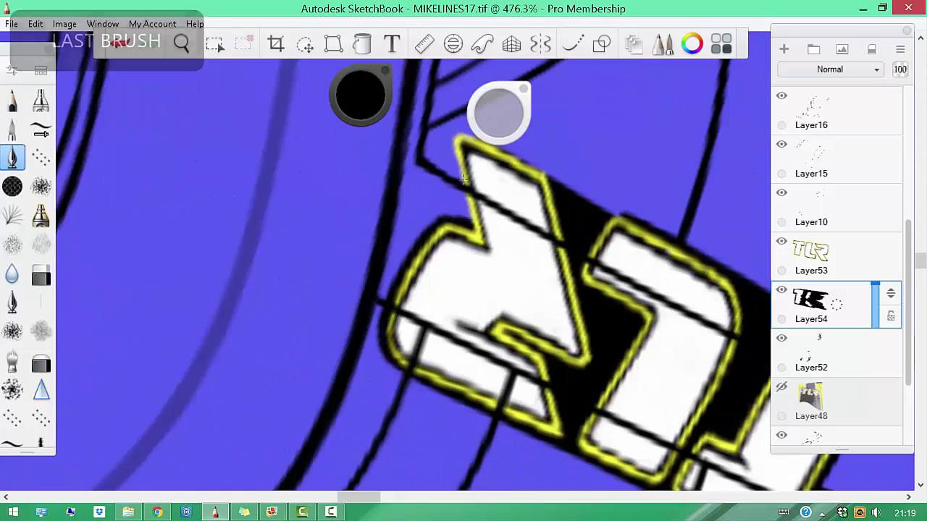
left_click_drag(446, 204, 493, 275)
key("space")
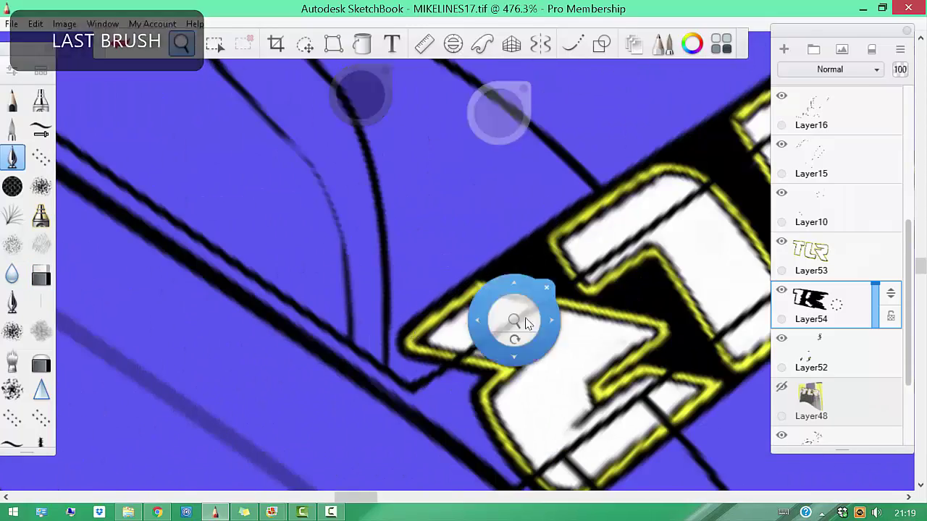
mouse_move(513, 321)
left_mouse_down()
mouse_move(495, 386)
mouse_move(637, 245)
mouse_move(581, 309)
mouse_move(480, 352)
mouse_move(507, 311)
left_mouse_up()
Show the windscreen reference photo on Layer48 at 47% opacity to compare it with the drawn TLR decal
left_click(812, 402)
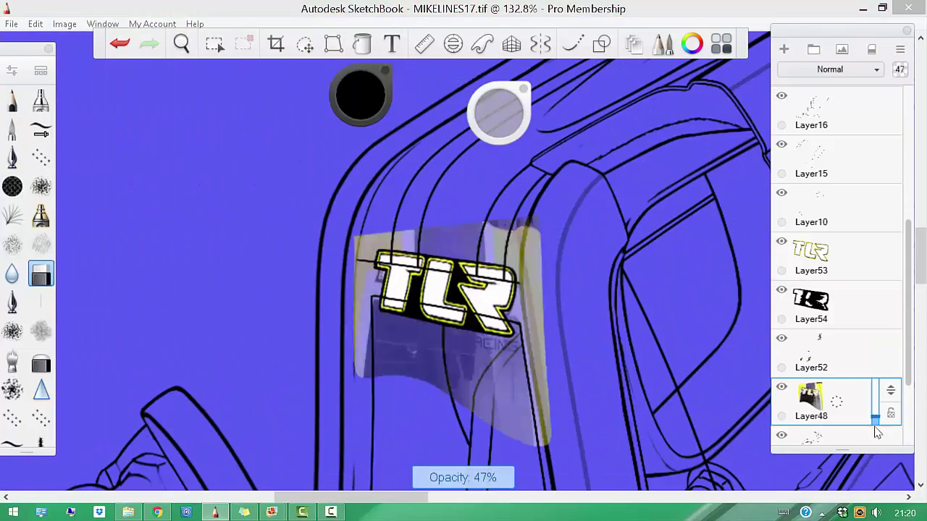
left_click_drag(435, 311, 383, 308)
key("b")
mouse_move(331, 331)
left_mouse_down()
mouse_move(405, 362)
mouse_move(493, 305)
mouse_move(537, 379)
mouse_move(602, 252)
left_mouse_up()
key("b")
scroll(603, 252, "down", 4)
key("v")
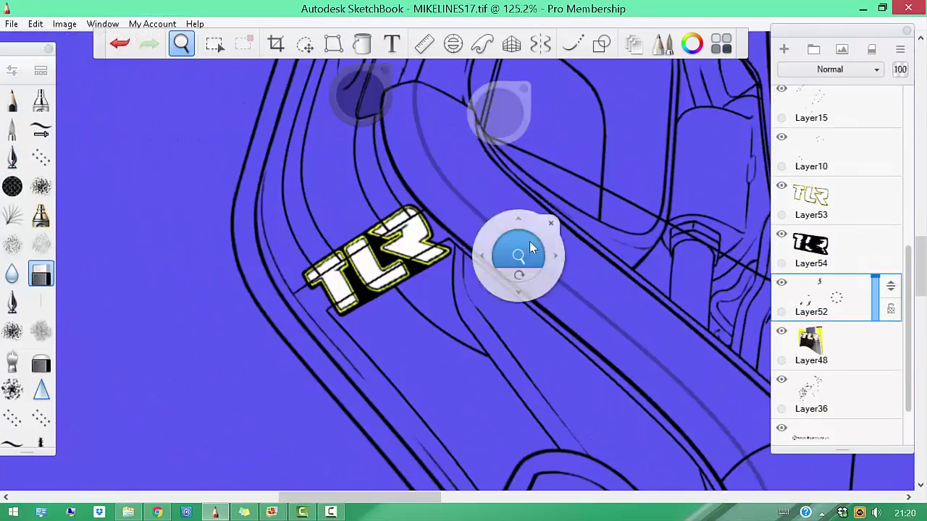
Try to distort a pasted copy of the TEAM LOSI RACING lettering on Layer55 to fit beneath the windscreen TLR decal
scroll(375, 297, "up", 1)
scroll(567, 264, "down", 5)
key("ctrl+v")
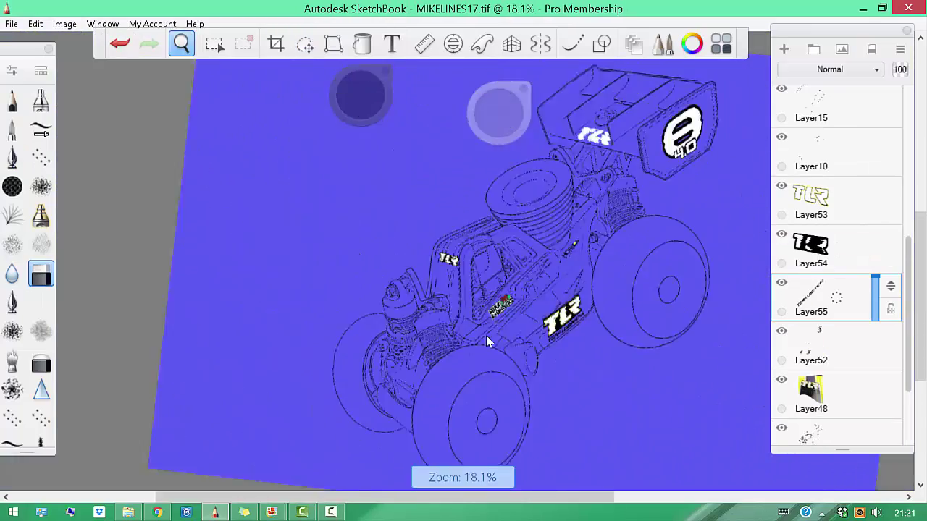
scroll(547, 324, "up", 4)
scroll(501, 238, "up", 2)
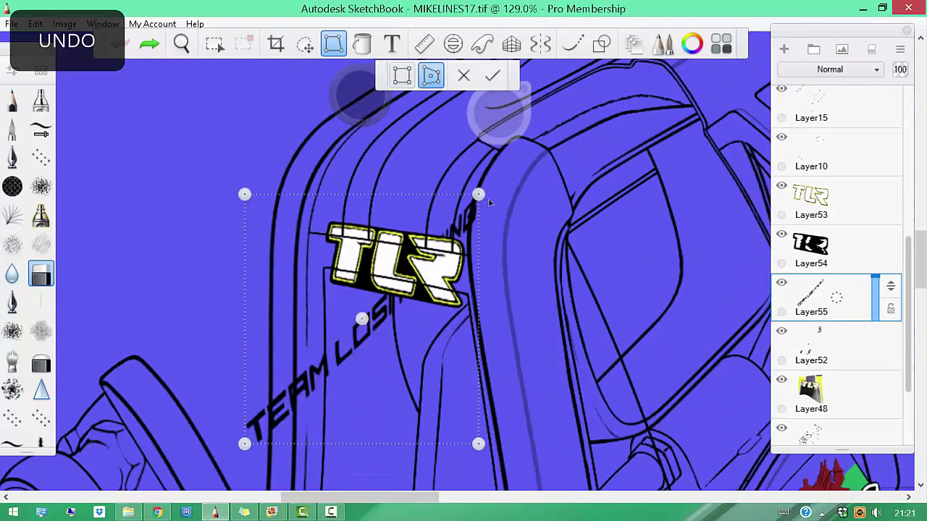
left_click_drag(350, 107, 658, 391)
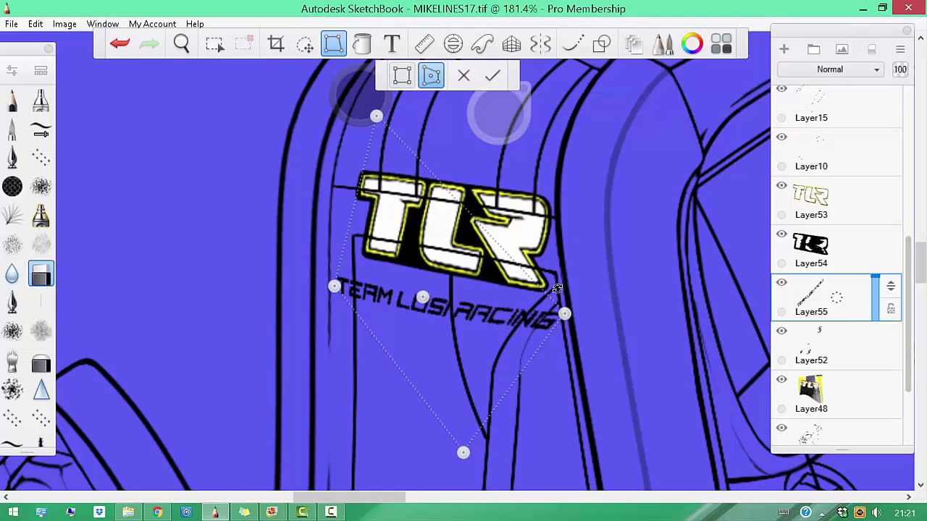
left_click_drag(579, 314, 566, 316)
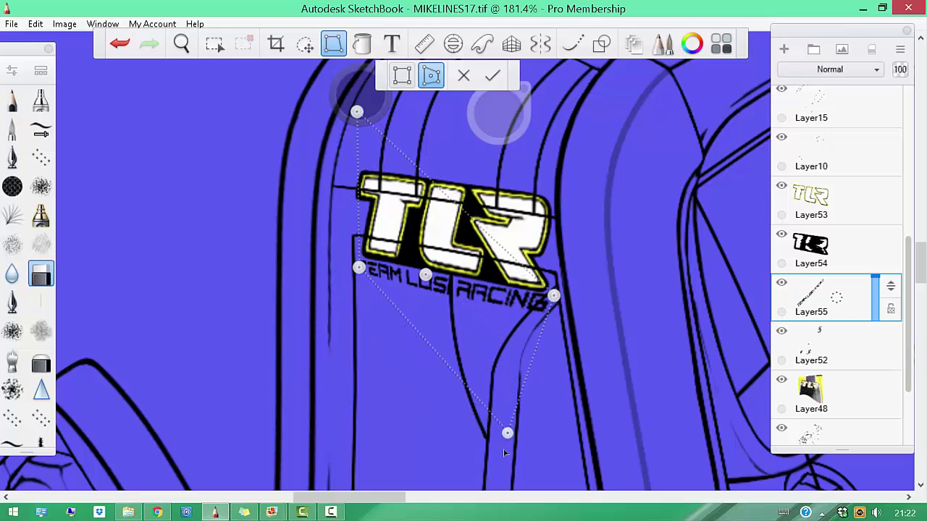
left_click(464, 77)
Erase the body lines crossing the windscreen TLR decal on the line art layers, including Layer36 and Layer15
left_click_drag(528, 290, 551, 315)
scroll(861, 323, "down", 3)
left_click(860, 323)
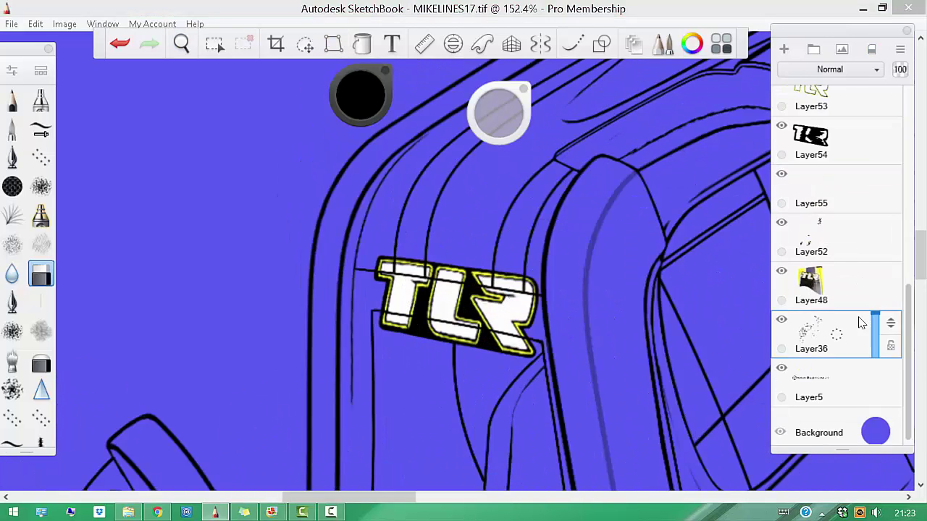
scroll(507, 332, "up", 5)
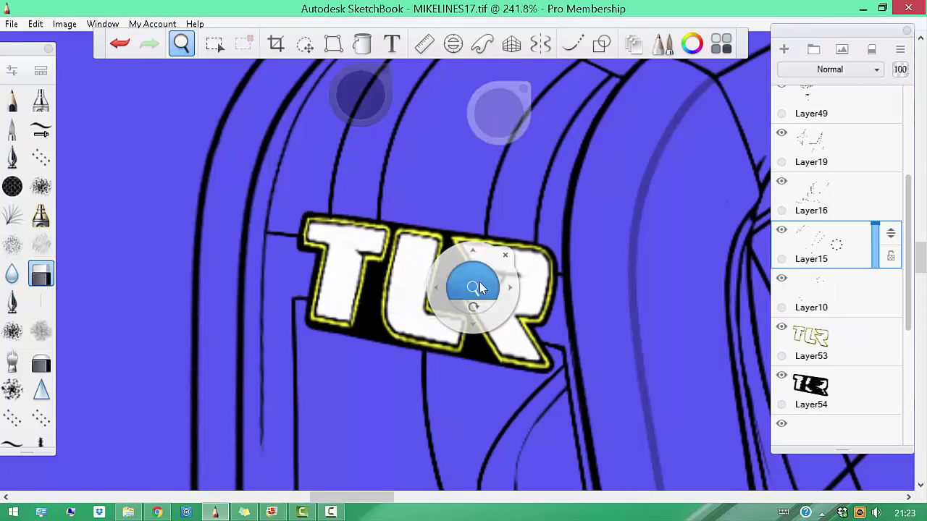
scroll(471, 283, "down", 4)
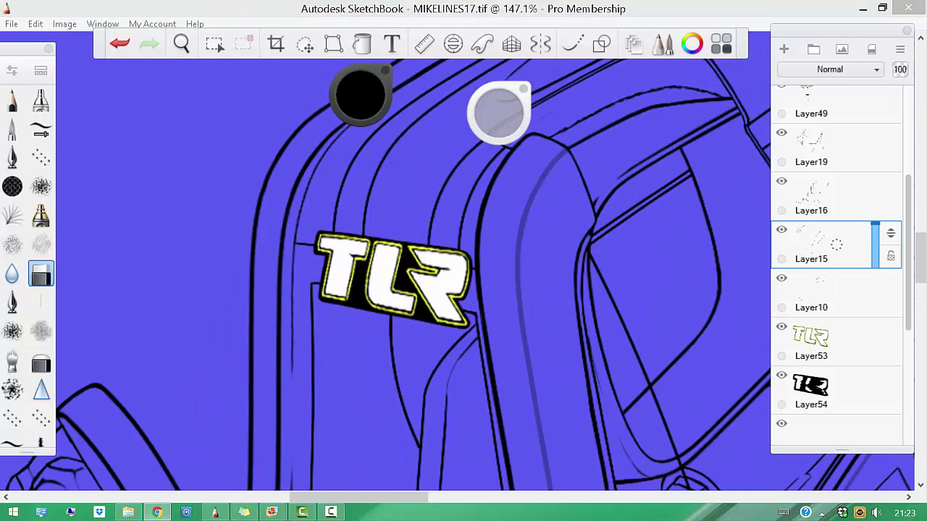
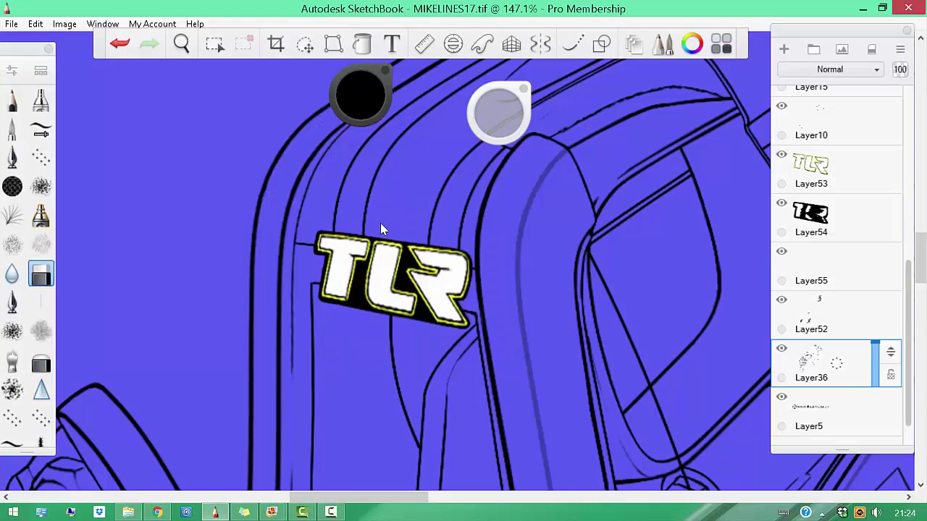
Paste the TLR logo reference onto Layer56 and distort it so TEAM LOSI RACING slants beneath the windscreen TLR decal
key("ctrl+v")
key("ctrl+v")
left_click(333, 44)
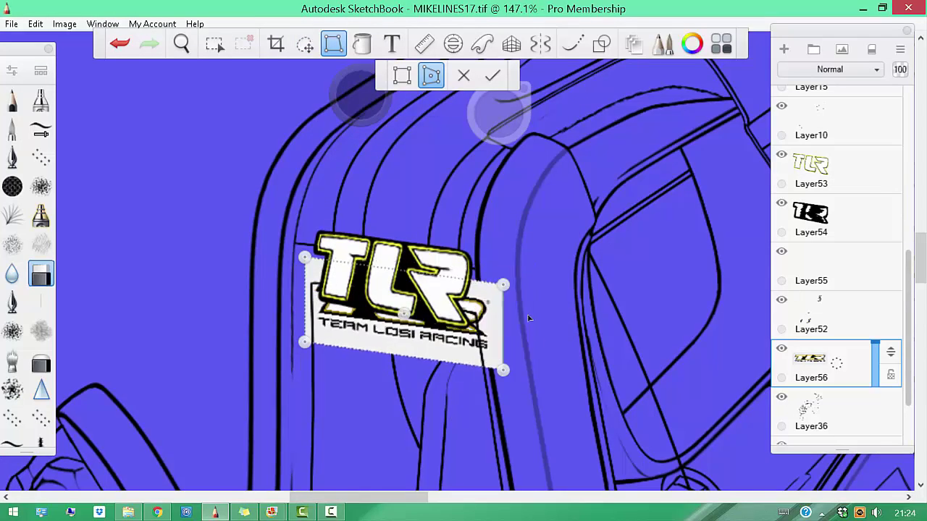
scroll(535, 296, "up", 3)
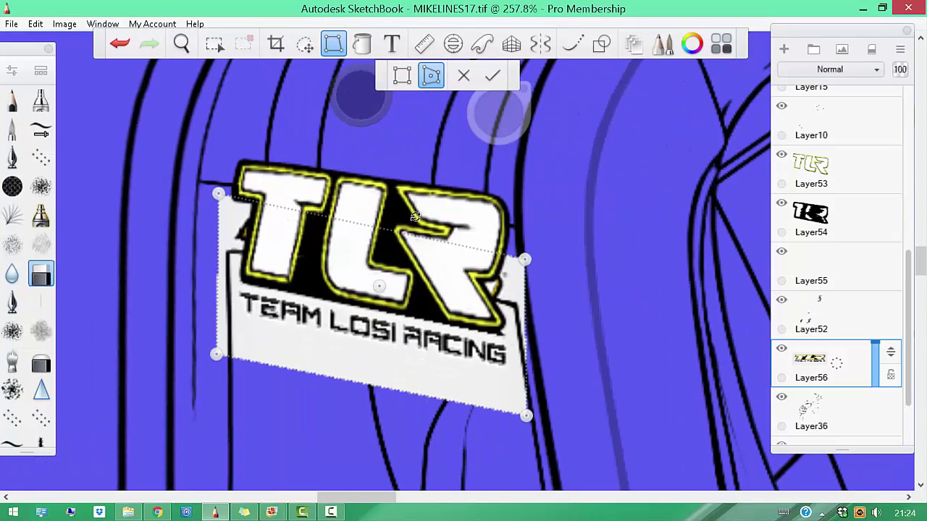
left_click_drag(526, 341, 519, 341)
key("Return")
Merge the windscreen TLR Layer53 into Layer54 and hide the combined decal layer
mouse_move(579, 258)
left_mouse_down()
mouse_move(565, 147)
mouse_move(553, 269)
mouse_move(471, 333)
left_mouse_up()
left_click(819, 311)
left_click(781, 154)
Erase the surplus logo and the white background around the TEAM LOSI RACING letters on Layer56
scroll(299, 281, "up", 3)
left_click_drag(521, 205, 413, 310)
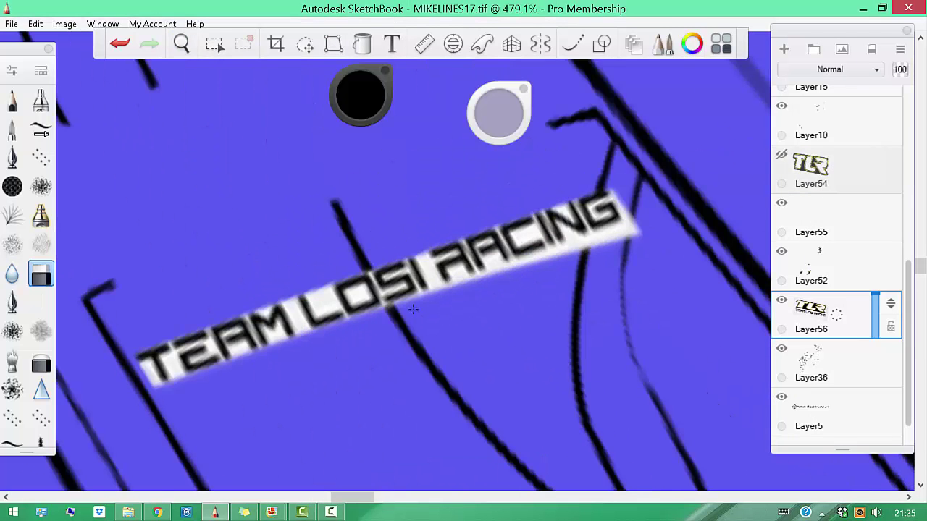
left_click_drag(618, 234, 368, 268)
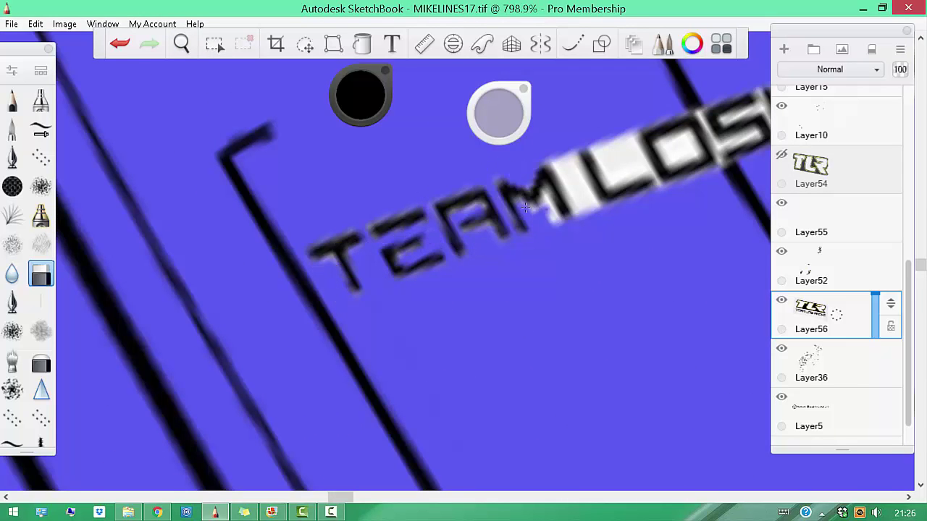
left_click_drag(526, 208, 403, 245)
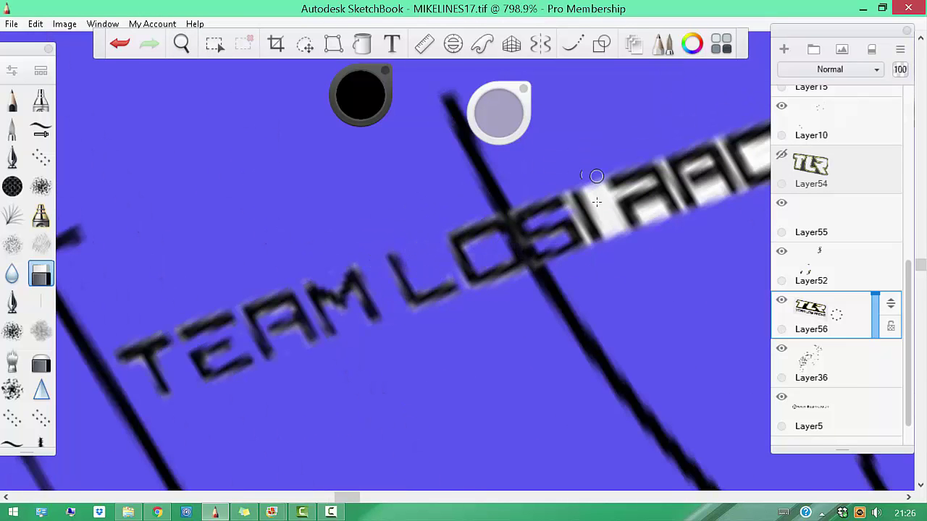
left_click_drag(596, 202, 455, 262)
key("ctrl+z")
key("b")
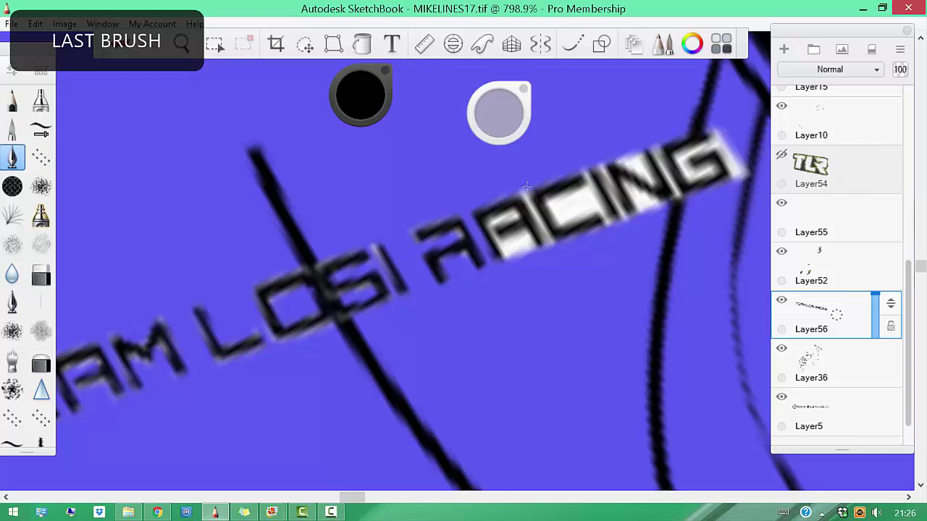
left_click_drag(594, 155, 428, 221)
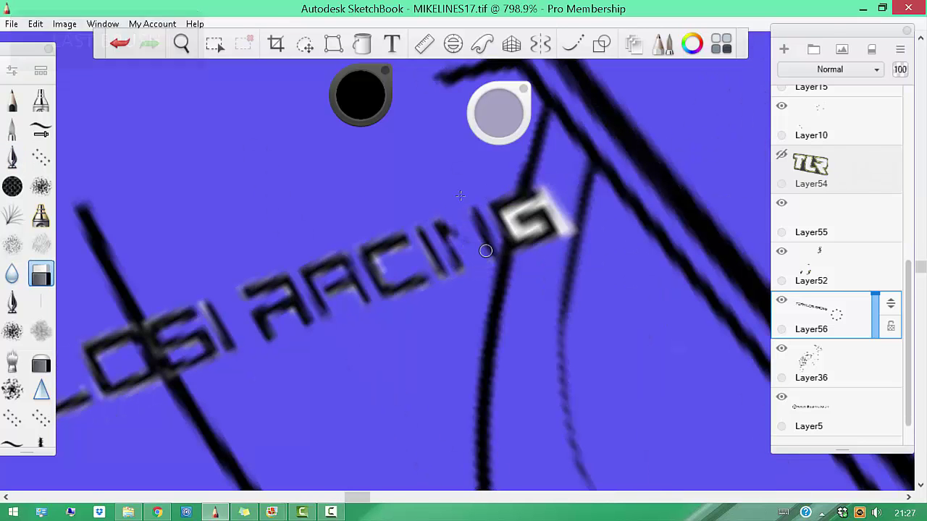
scroll(575, 403, "down", 5)
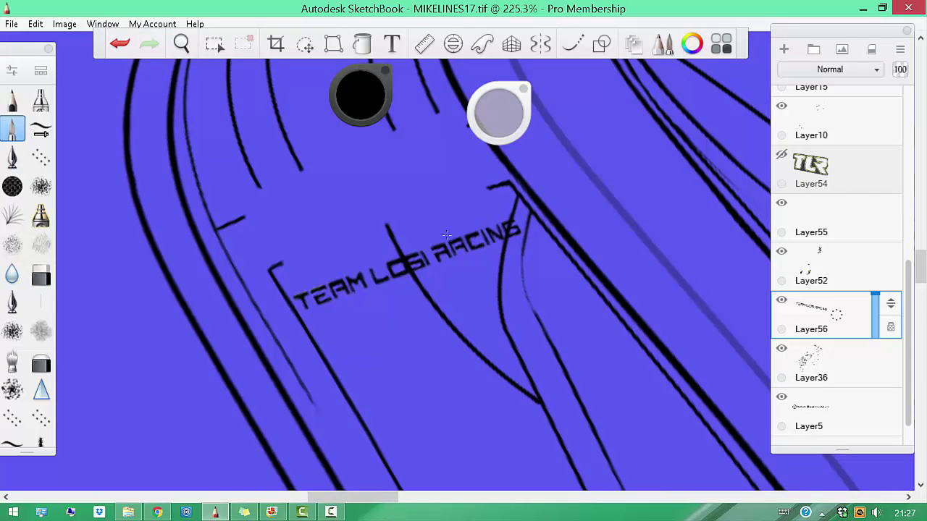
Ink over the TEAM LOSI RACING letters in solid black on Layer56, clean their edges, and show Layer54 again
scroll(432, 378, "up", 4)
key("e")
key("b")
left_click_drag(333, 319, 435, 275)
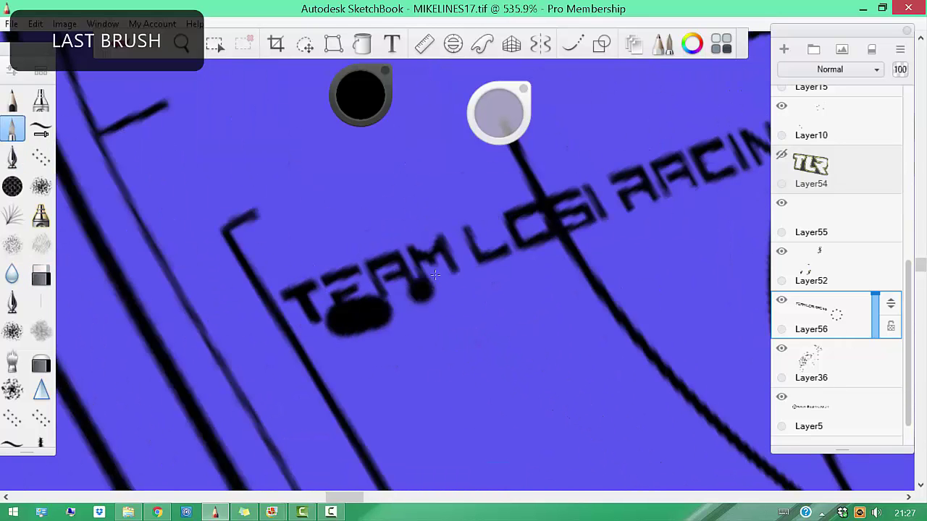
key("e")
left_click_drag(519, 249, 354, 276)
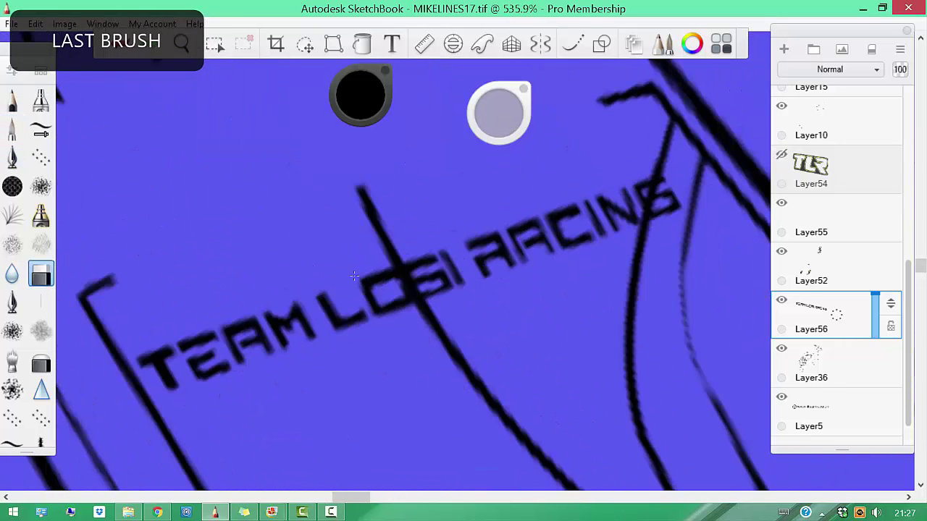
key("b")
key("space")
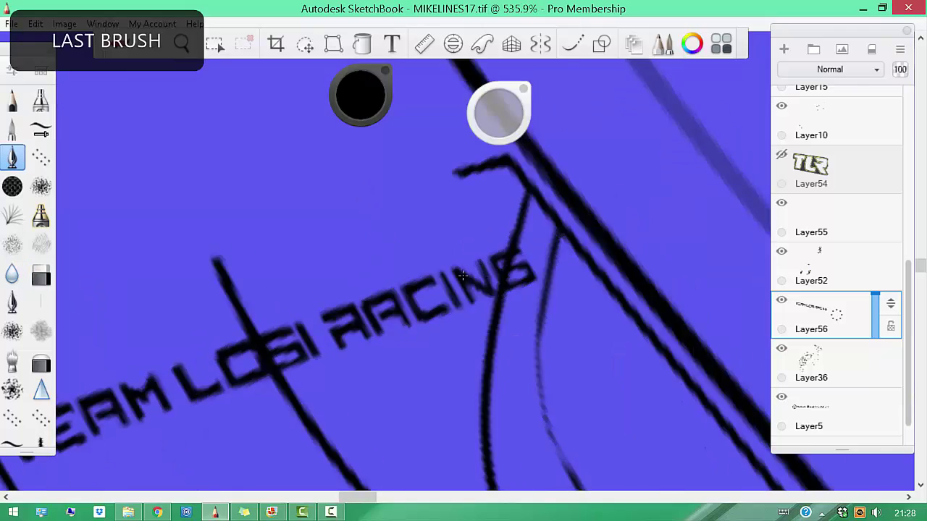
left_click_drag(502, 303, 596, 428)
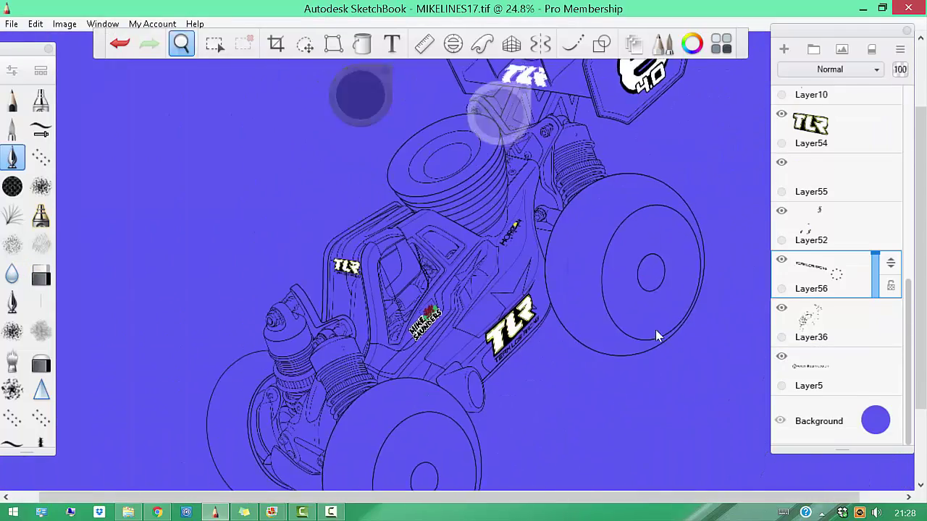
Outline the T of the rear wing's white TLR decal in black on Layer56, erasing any overshoot
scroll(655, 335, "up", 5)
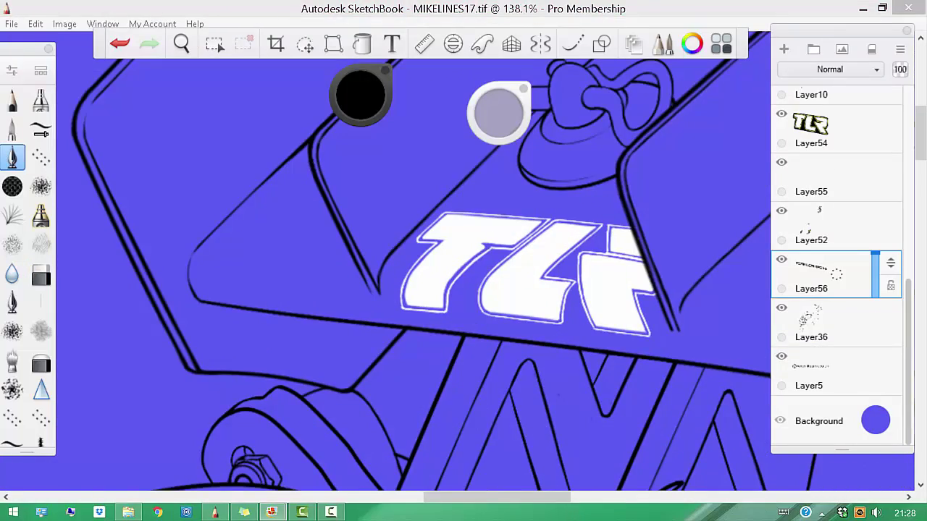
left_click(12, 128)
mouse_move(404, 305)
left_mouse_down()
mouse_move(441, 242)
mouse_move(443, 194)
left_mouse_up()
scroll(440, 242, "up", 3)
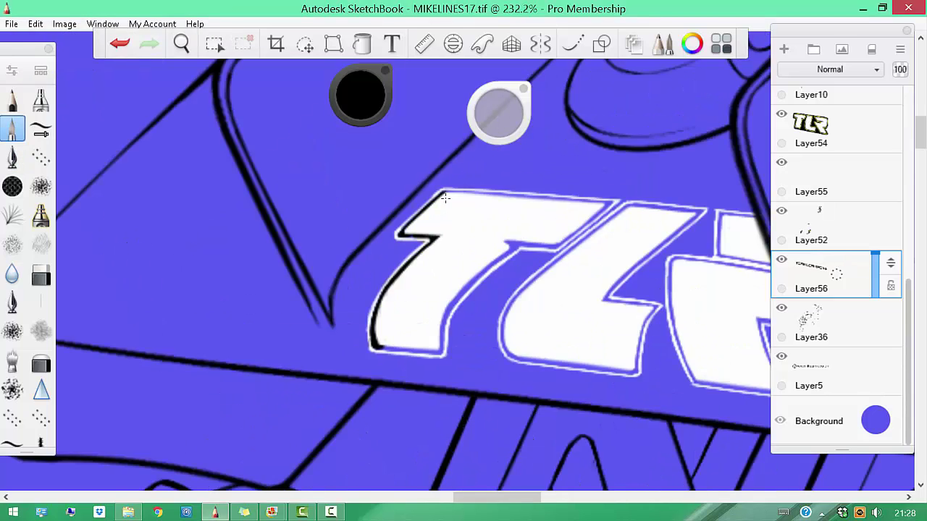
key("e")
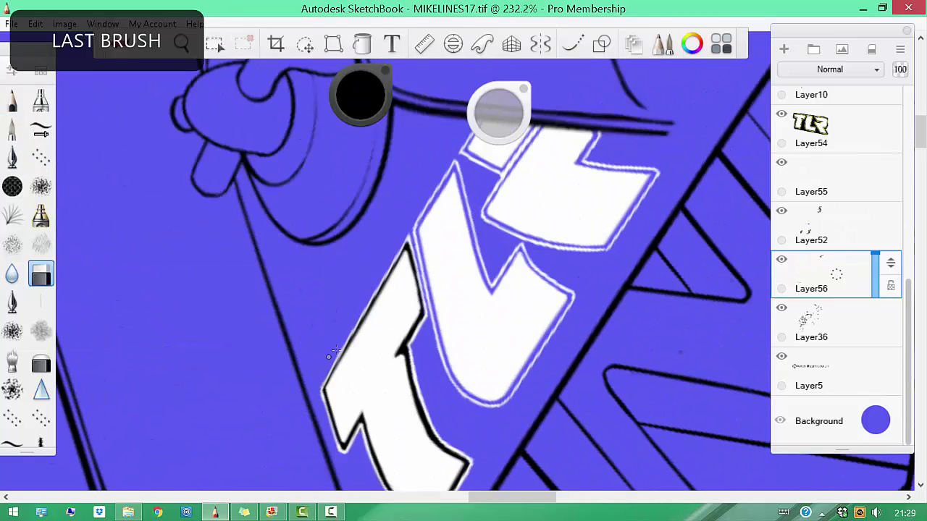
key("e")
Outline the L of the rear wing's TLR decal in black and tidy the line edges
scroll(623, 210, "up", 3)
key("e")
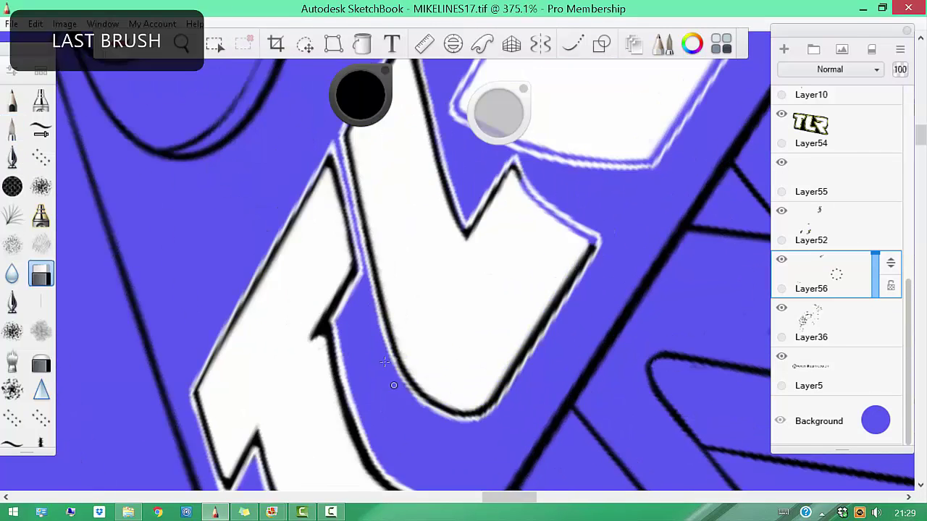
key("e")
key("space")
Outline the partly hidden R of the rear wing's TLR decal in black and clean up its edges
left_click_drag(496, 337, 511, 207)
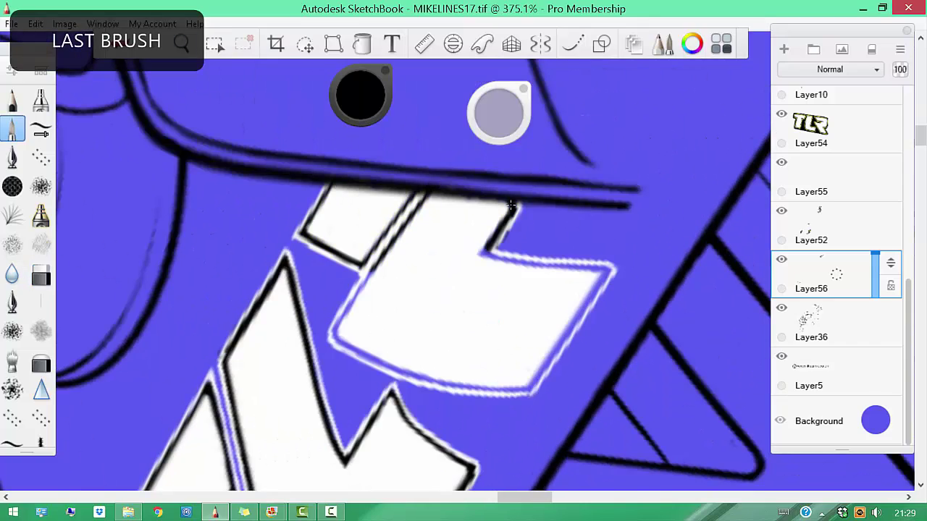
key("e")
key("space")
scroll(514, 352, "down", 8)
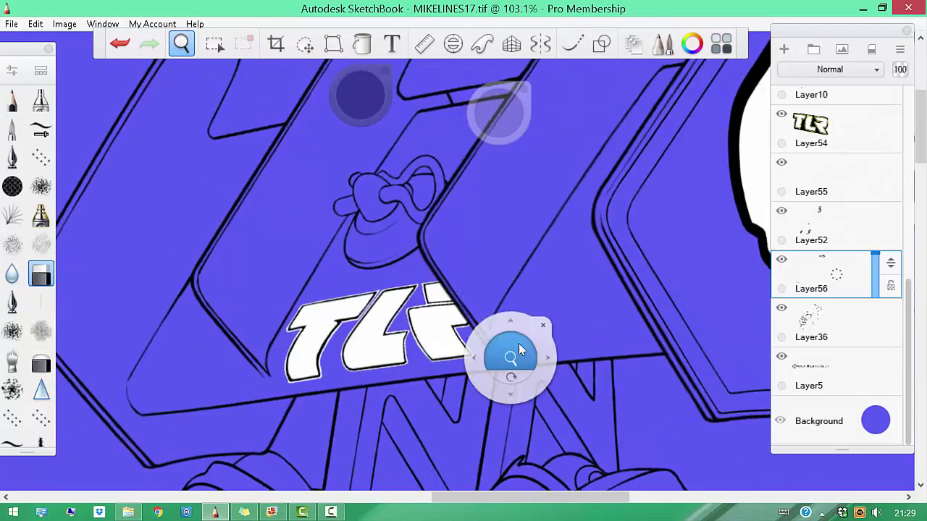
scroll(886, 178, "up", 5)
scroll(463, 289, "down", 3)
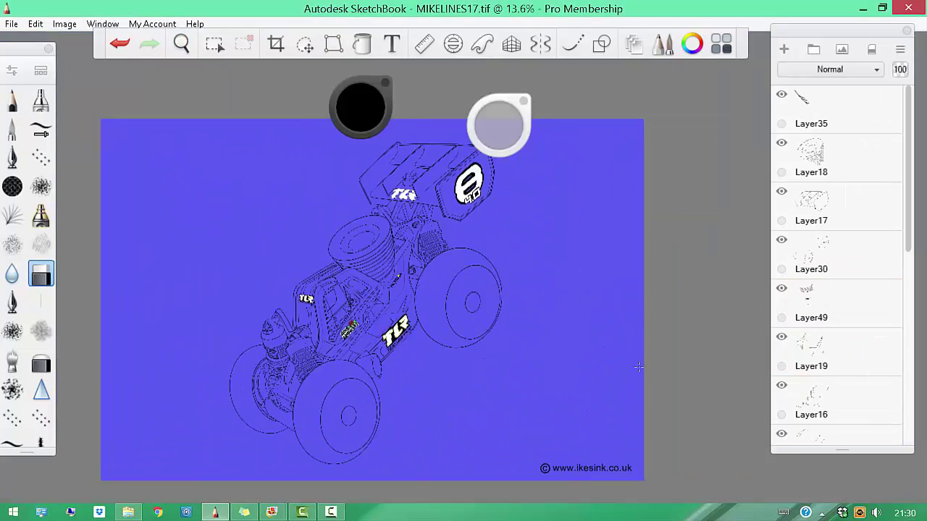
scroll(374, 364, "up", 4)
left_click_drag(375, 365, 507, 499)
key("Tab")
key("Tab")
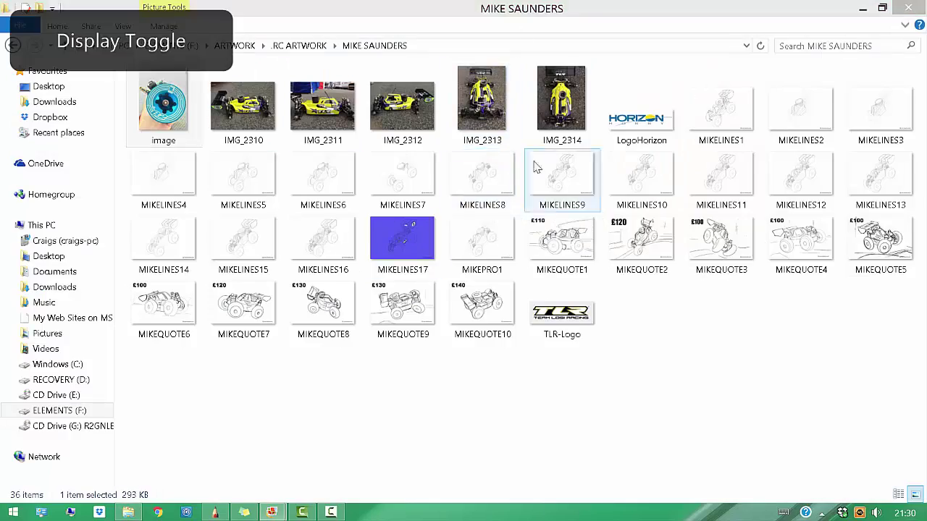
key("ctrl+v")
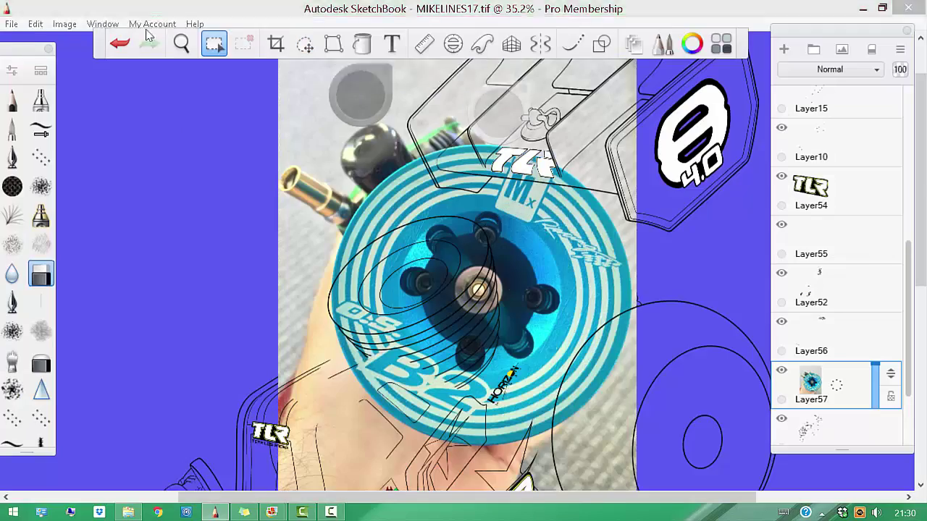
Cut the round cylinder head out of the photo onto Layer58, discard the remaining photo, and scale the cutout down
key("ctrl+x")
key("ctrl+v")
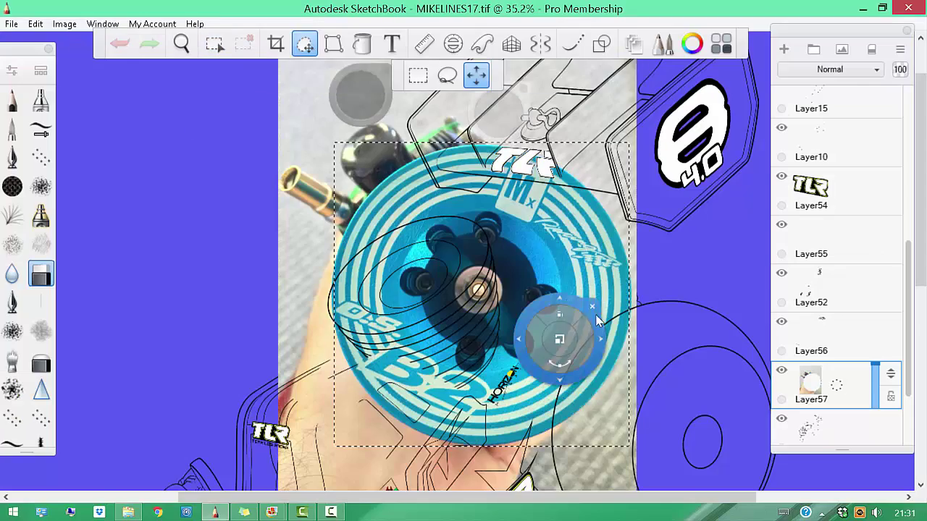
key("Tab")
key("ctrl+z")
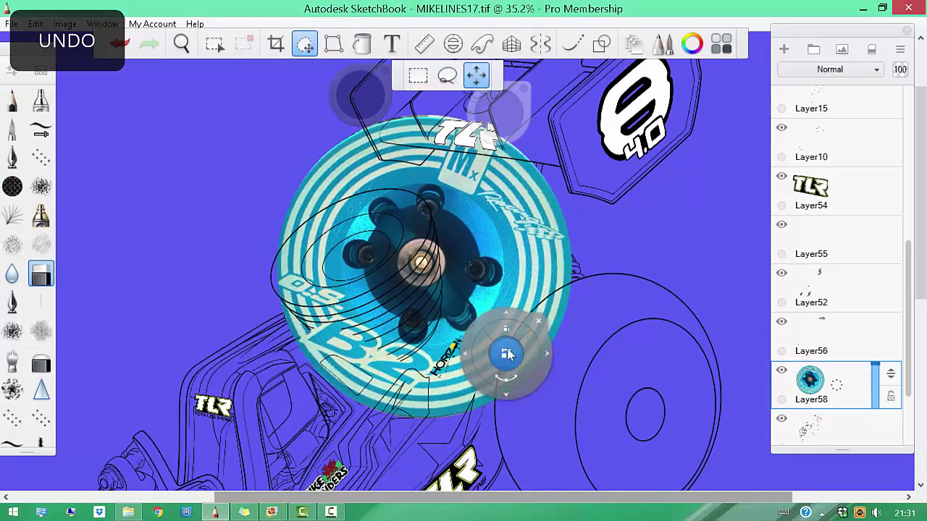
key("ctrl+alt+c")
key("Escape")
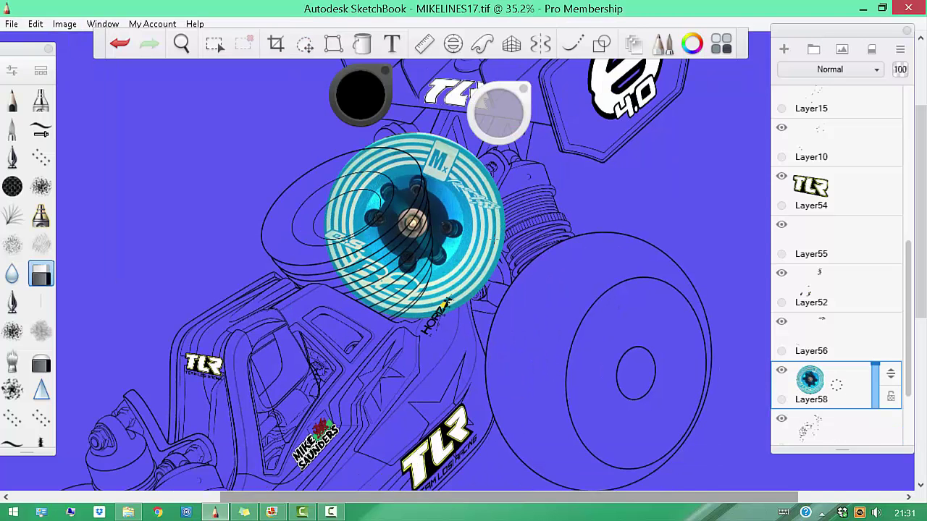
Rotate and distort the cylinder head cutout to fit the drawn engine head's ellipse, and set Layer58 to 30% opacity
left_click(305, 43)
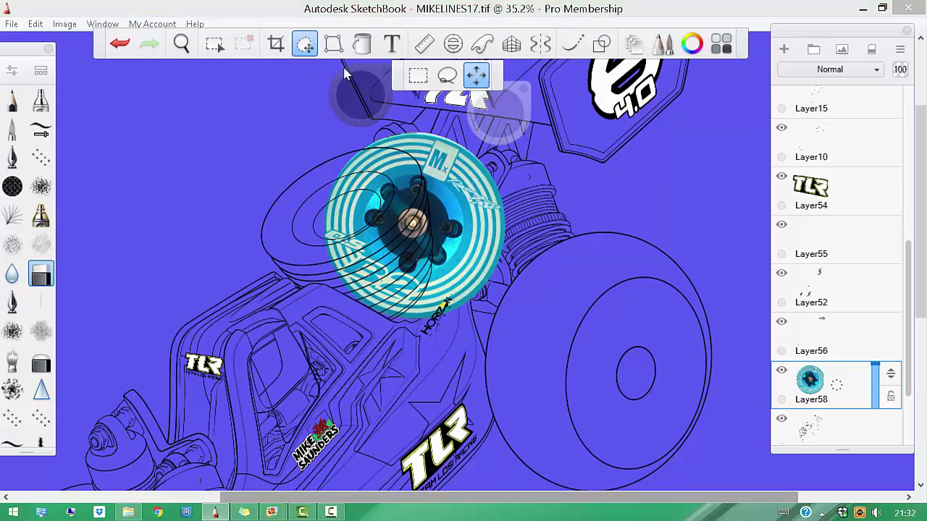
left_click(333, 43)
left_click_drag(504, 185, 417, 162)
left_click_drag(424, 293, 430, 218)
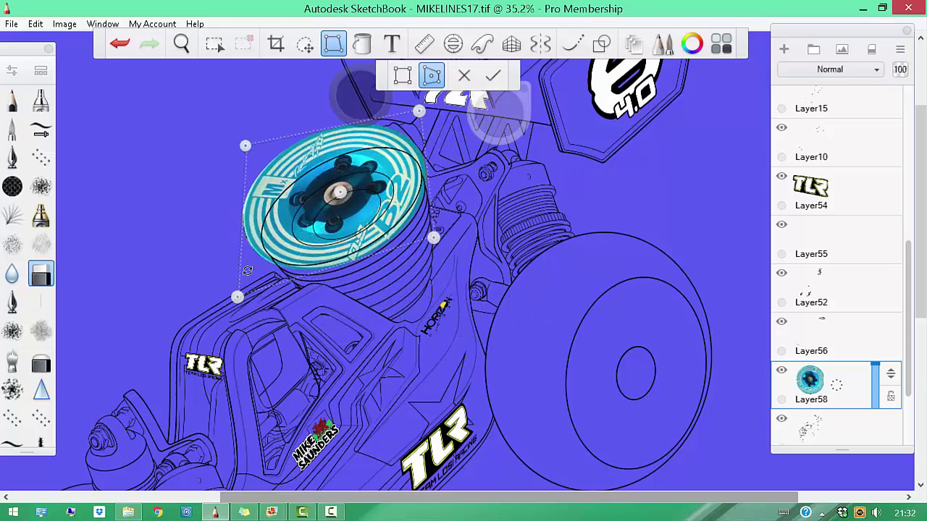
left_click_drag(232, 116, 266, 181)
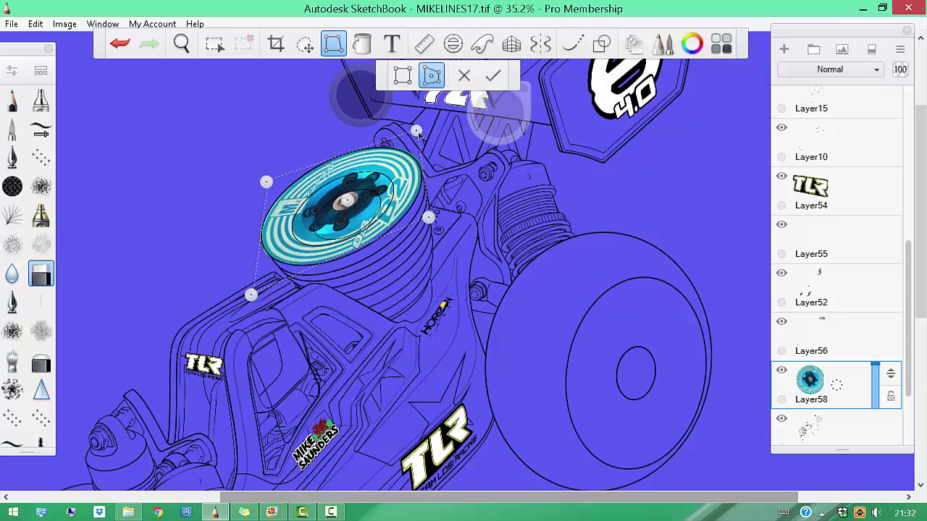
scroll(419, 135, "up", 5)
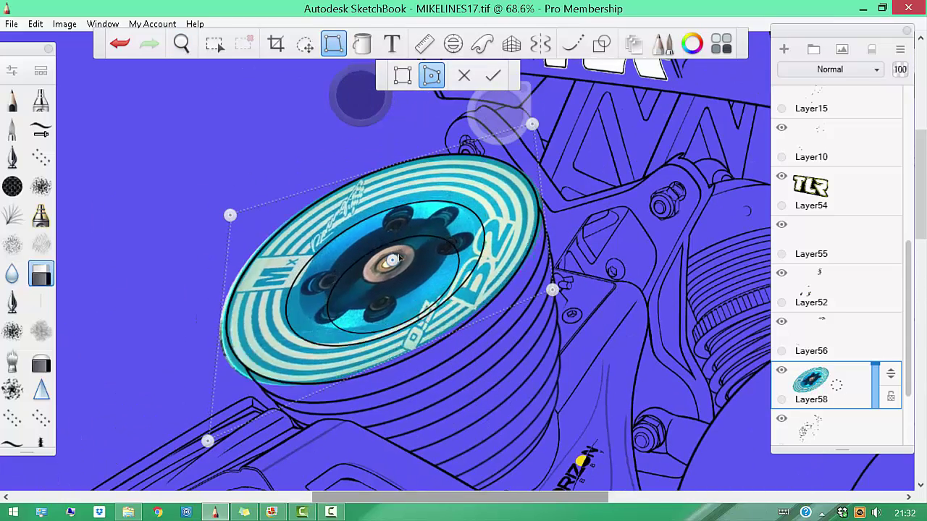
key("ctrl+z")
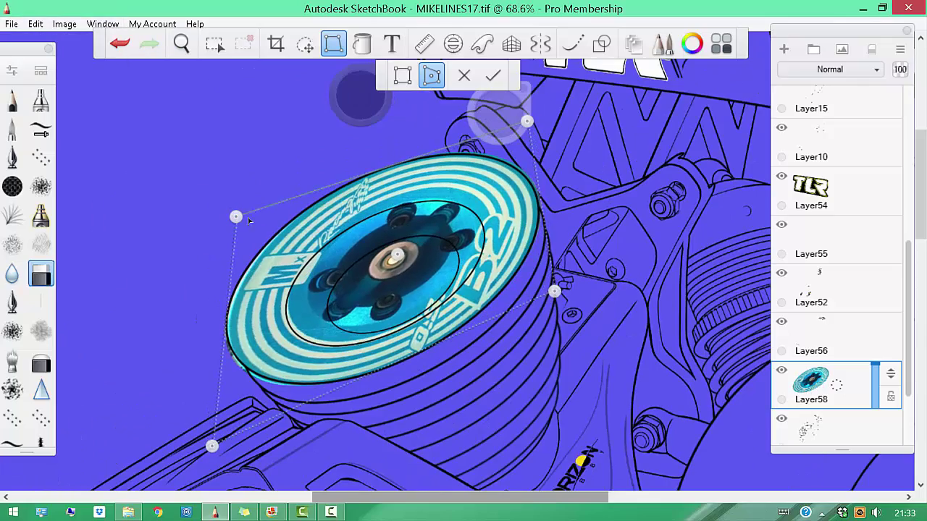
key("Return")
scroll(352, 315, "up", 5)
scroll(809, 219, "up", 2)
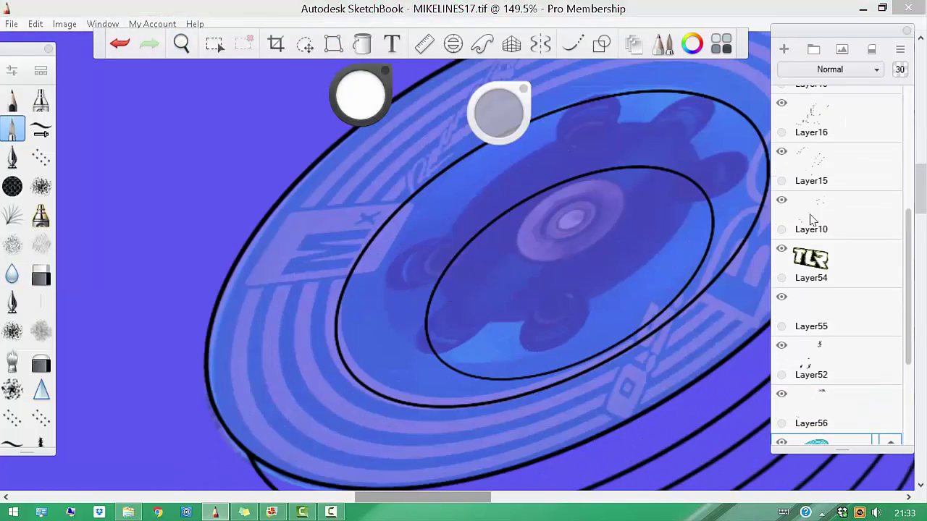
Merge Layer54 and Layer56 into Layer52 and rename the merged layer DECALS
key("ctrl+minus")
key("ctrl+minus")
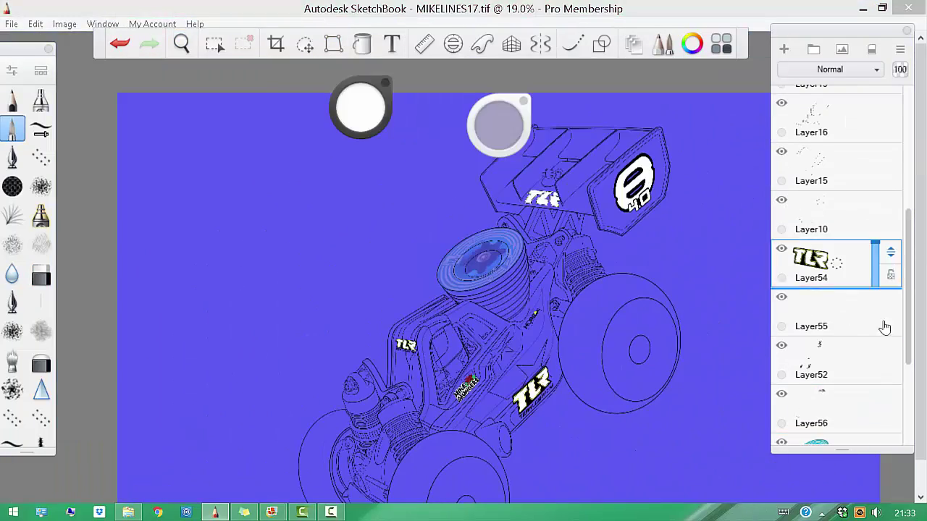
key("Delete")
left_click(860, 352)
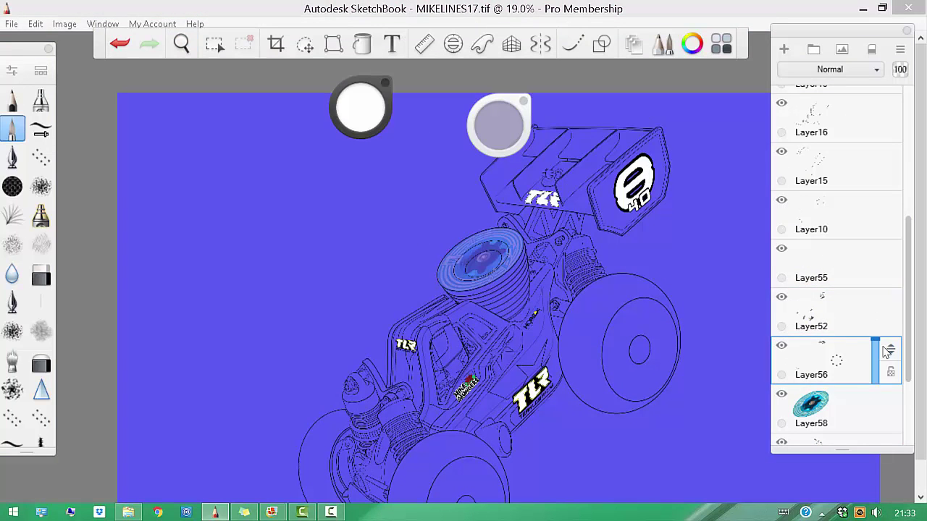
double_click(855, 319)
type("DECALS")
key("Return")
Trace the Mx label panel on the cylinder head in white on Layer55 and start filling it in
scroll(360, 192, "up", 6)
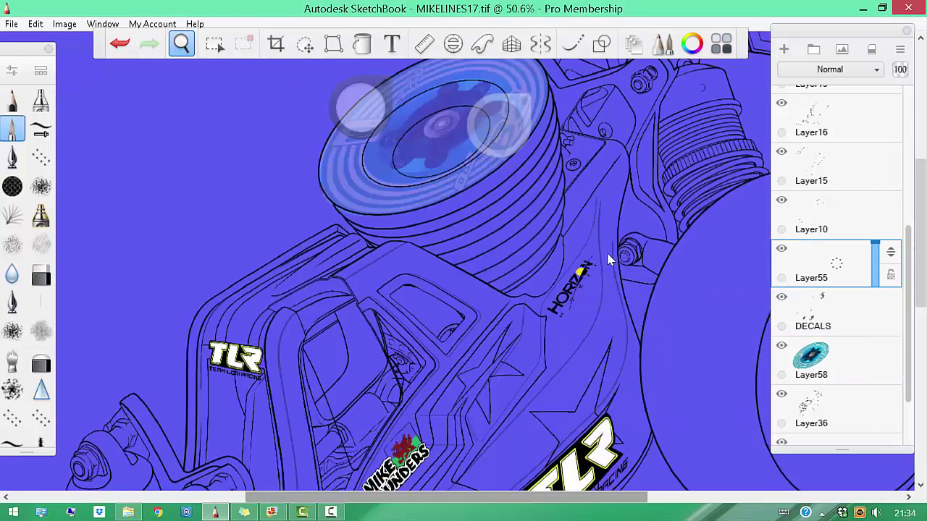
scroll(264, 274, "up", 4)
left_click_drag(383, 299, 354, 267)
key("space")
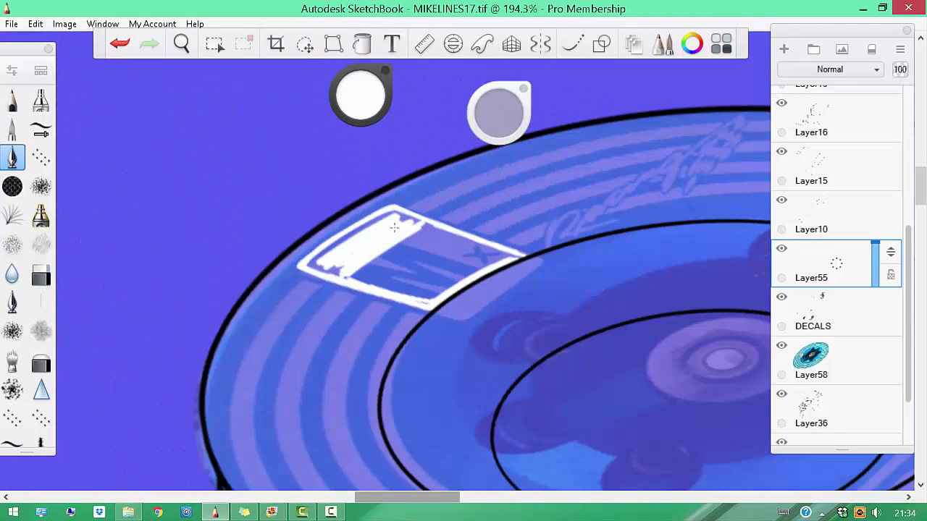
key("space")
left_click_drag(395, 227, 464, 209)
Fill the Mx panel with solid white around the letter shapes, leaving the M and x open with clean edges
mouse_move(331, 315)
left_mouse_down()
mouse_move(470, 316)
mouse_move(406, 341)
left_mouse_up()
key("e")
key("e")
mouse_move(441, 311)
left_mouse_down()
mouse_move(465, 219)
mouse_move(473, 219)
mouse_move(445, 253)
left_mouse_up()
key("e")
key("e")
left_click_drag(417, 330, 471, 276)
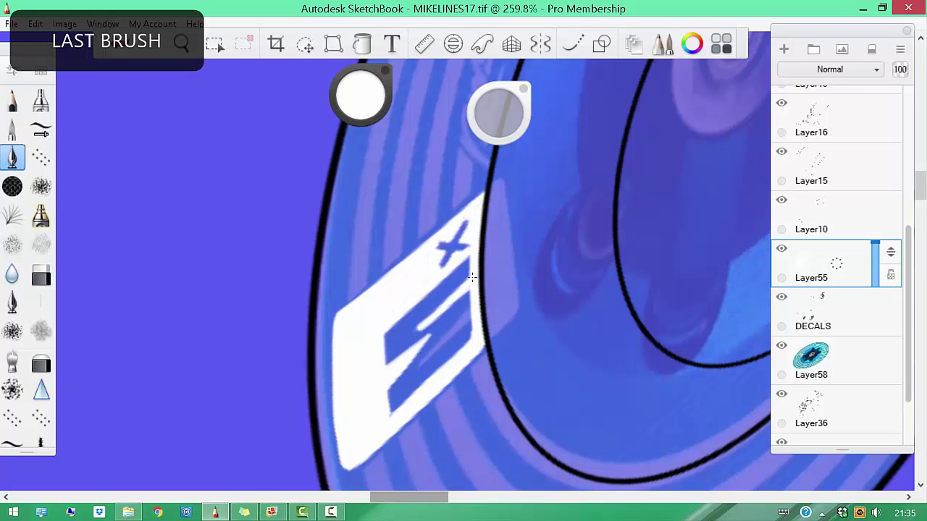
Fit the white Mx panel between the cylinder head's outer rim and inner ellipse and clean up its edges
key("e")
mouse_move(461, 331)
left_mouse_down()
mouse_move(573, 356)
mouse_move(517, 342)
mouse_move(548, 394)
left_mouse_up()
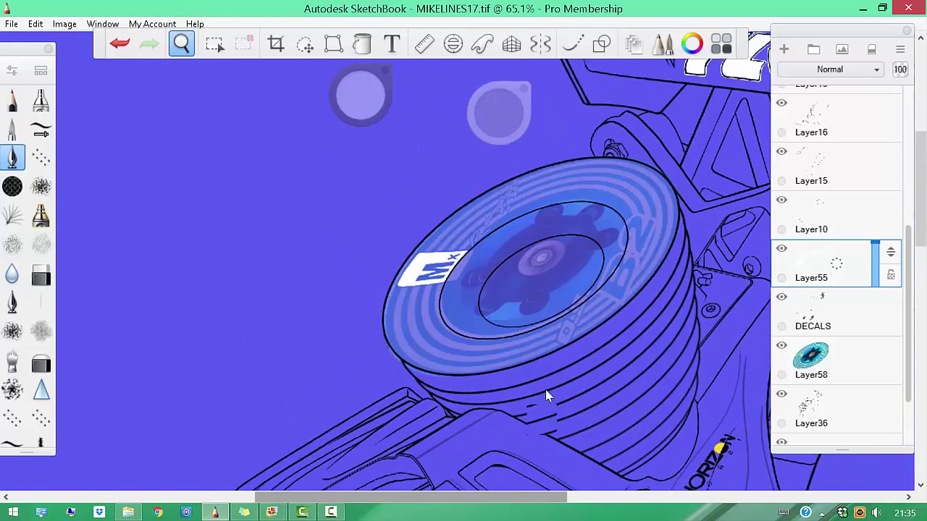
scroll(904, 160, "up", 5)
key("l")
left_click_drag(597, 201, 625, 219)
left_click_drag(702, 340, 711, 349)
left_click(711, 349)
scroll(907, 325, "down", 3)
left_click(822, 311)
key("b")
scroll(418, 187, "up", 6)
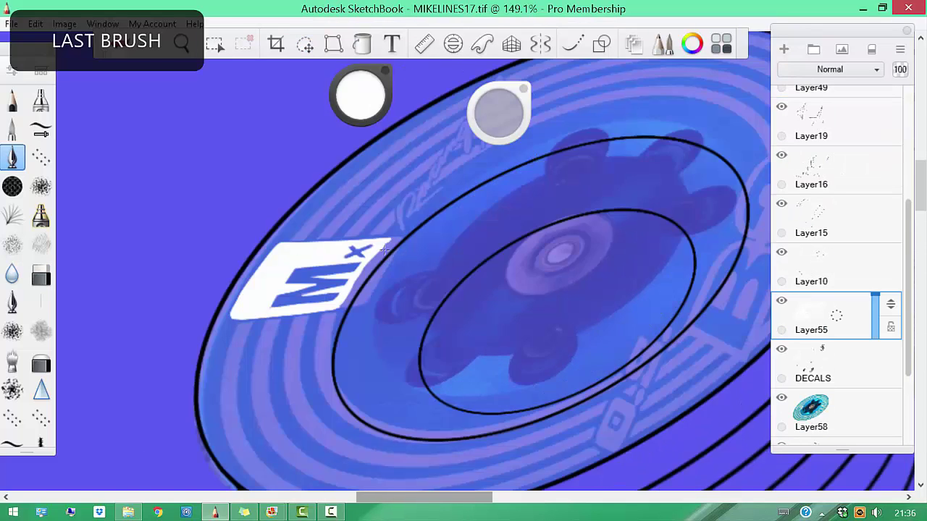
key("e")
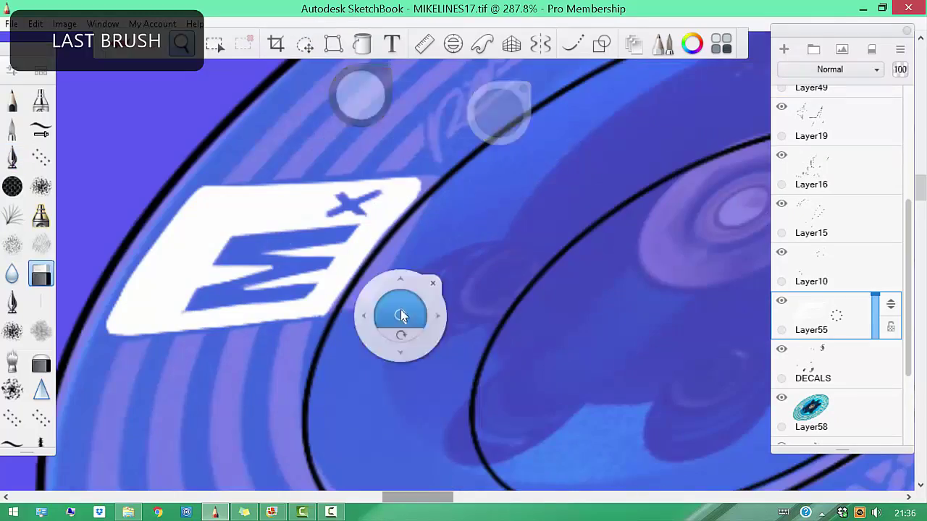
scroll(401, 309, "down", 4)
Distort the Layer58 cylinder head photo toward the drawn ellipse and add Layer59 above Layer55
left_click(826, 409)
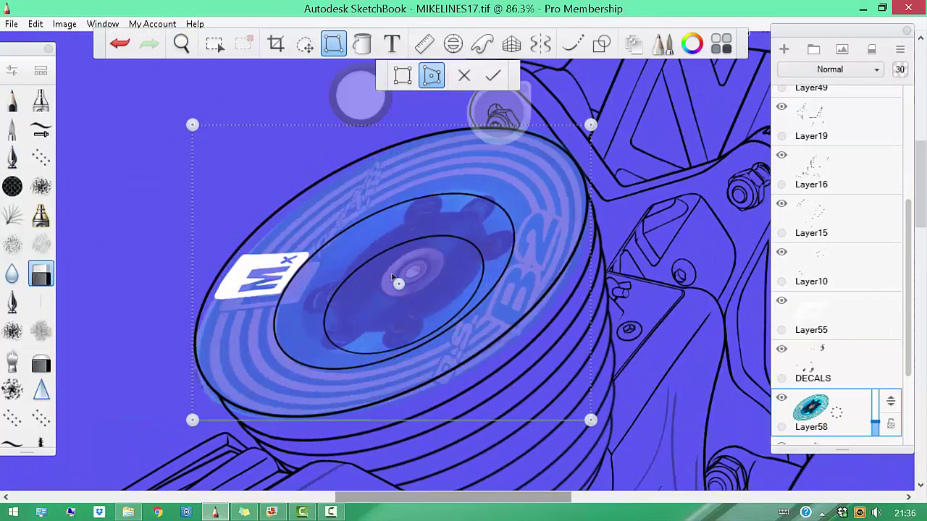
scroll(551, 275, "up", 2)
scroll(565, 208, "down", 2)
scroll(564, 207, "up", 3)
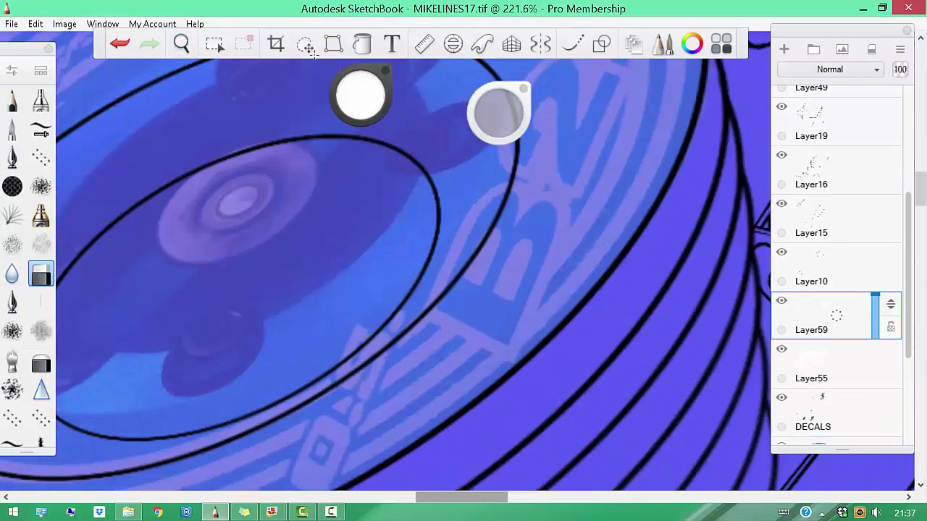
Rotate and distort the Layer58 photo so its O.S. B2 lettering falls inside the drawn head ring
scroll(565, 208, "down", 4)
key("4")
left_click_drag(559, 396, 530, 370)
scroll(391, 254, "down", 1)
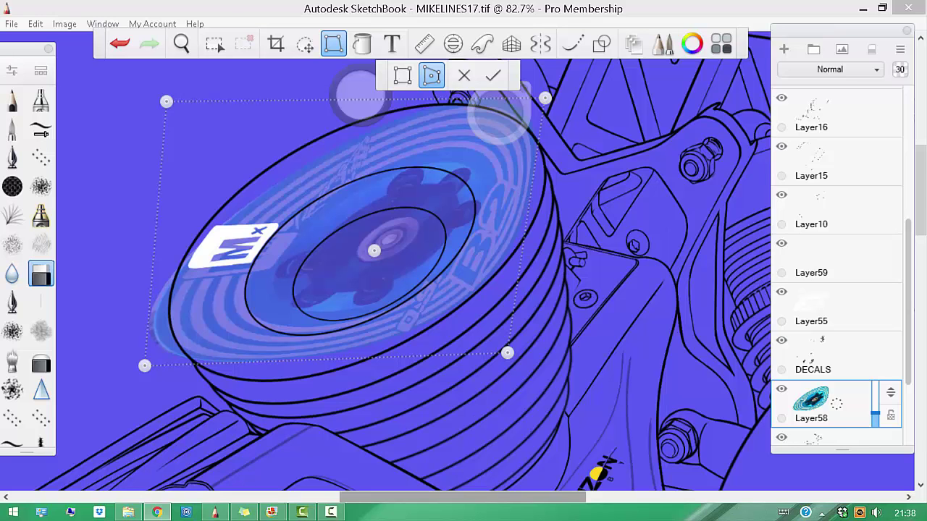
left_click_drag(545, 97, 548, 88)
left_click_drag(507, 353, 513, 360)
Trace the O.S. lettering and its dots in solid white on Layer59
left_click(849, 274)
scroll(362, 295, "up", 5)
mouse_move(356, 223)
left_mouse_down()
mouse_move(350, 291)
mouse_move(410, 261)
left_mouse_up()
scroll(362, 230, "up", 3)
mouse_move(386, 185)
left_mouse_down()
mouse_move(431, 131)
mouse_move(386, 207)
left_mouse_up()
left_click_drag(442, 145, 424, 208)
left_click_drag(425, 207, 392, 268)
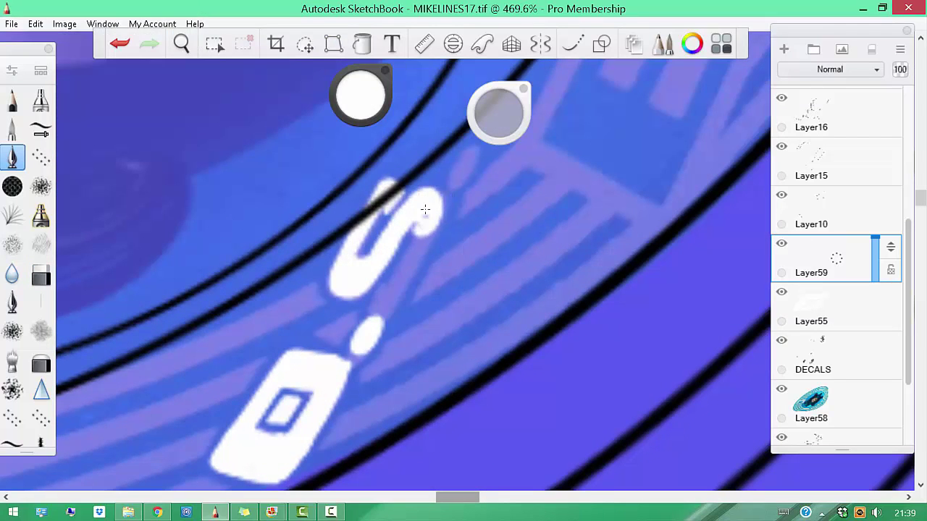
left_click_drag(435, 224, 377, 304)
left_click_drag(442, 203, 398, 297)
left_click_drag(449, 182, 471, 150)
scroll(470, 150, "down", 7)
Distort and reposition the white O.S. lettering to follow the ring between the head's inner ellipse and outer rim
key("m")
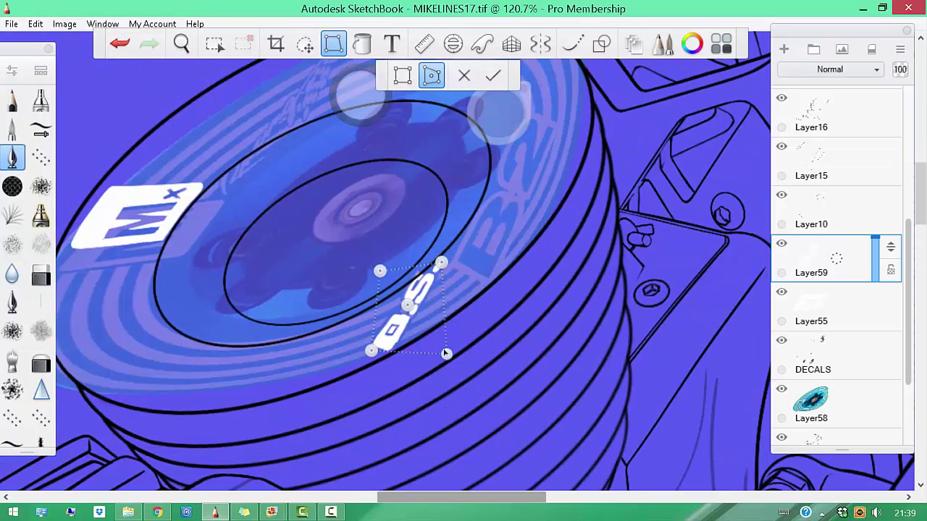
key("Return")
scroll(414, 304, "up", 4)
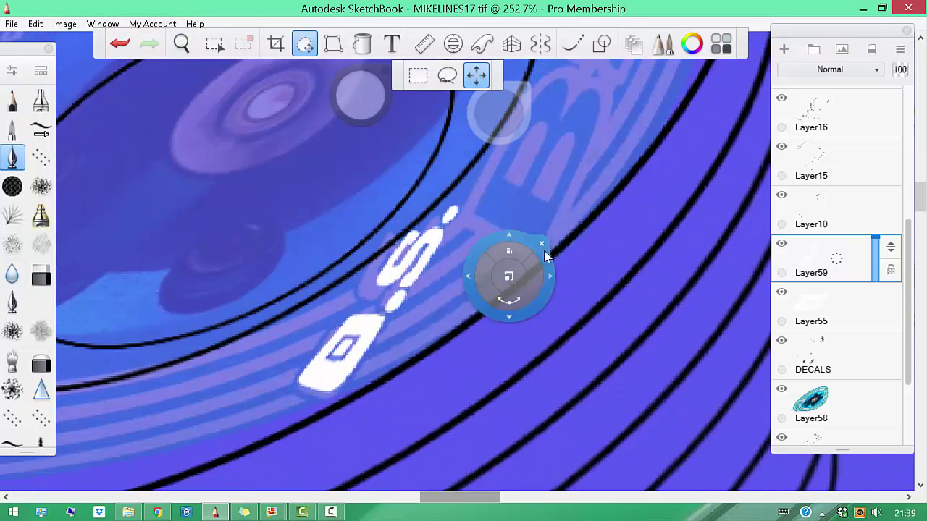
mouse_move(546, 255)
left_mouse_down()
mouse_move(567, 357)
mouse_move(507, 405)
left_mouse_up()
Add Layer60 and trace the outer contours of the B2 lettering in white
key("ctrl+shift+n")
key("b")
mouse_move(333, 318)
left_mouse_down()
mouse_move(425, 230)
mouse_move(418, 329)
left_mouse_up()
mouse_move(542, 267)
left_mouse_down()
mouse_move(547, 355)
mouse_move(561, 341)
mouse_move(464, 290)
mouse_move(449, 233)
left_mouse_up()
key("e")
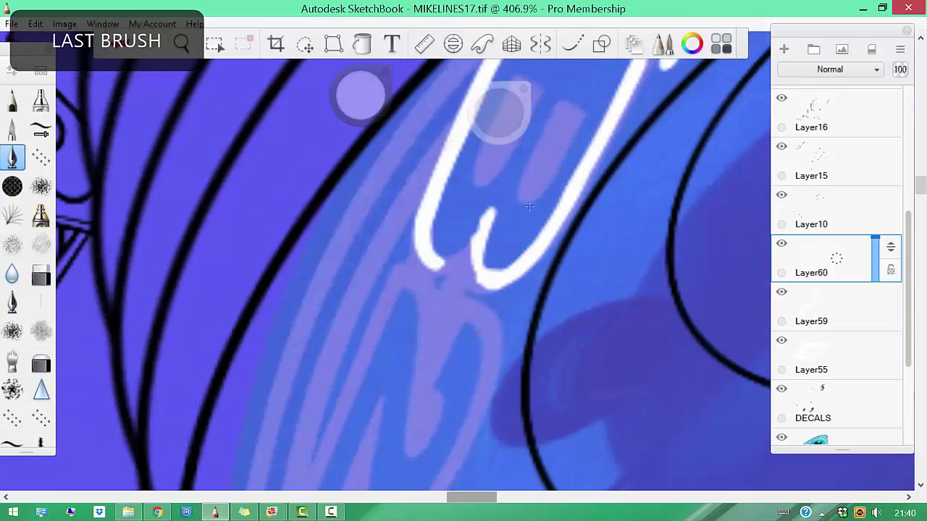
key("b")
left_click_drag(560, 181, 525, 314)
mouse_move(482, 207)
left_mouse_down()
mouse_move(386, 341)
mouse_move(528, 302)
mouse_move(527, 253)
mouse_move(496, 349)
left_mouse_up()
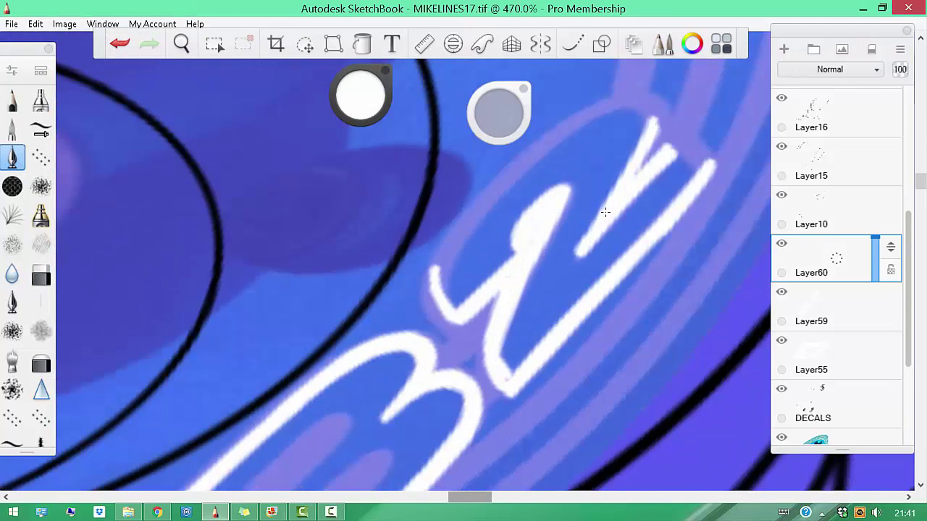
Complete the white outline of the 2, fill the B's two inner bars and clean the edges
left_click_drag(606, 211, 564, 185)
mouse_move(564, 185)
left_mouse_down()
mouse_move(463, 290)
mouse_move(421, 368)
left_mouse_up()
mouse_move(631, 234)
left_mouse_down()
mouse_move(563, 346)
mouse_move(542, 227)
left_mouse_up()
mouse_move(612, 209)
left_mouse_down()
mouse_move(481, 185)
mouse_move(405, 272)
left_mouse_up()
left_click_drag(536, 225, 441, 319)
key("e")
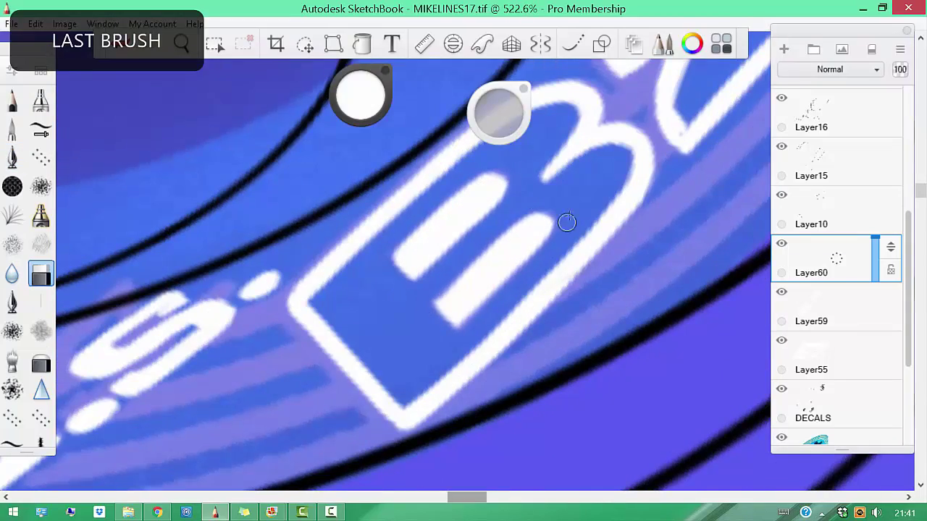
Distort the B2 lettering on Layer60 to fit the curve of the head ring beside O.S
scroll(560, 211, "down", 8)
key("ctrl+t")
left_click_drag(501, 277, 551, 254)
scroll(568, 271, "up", 1)
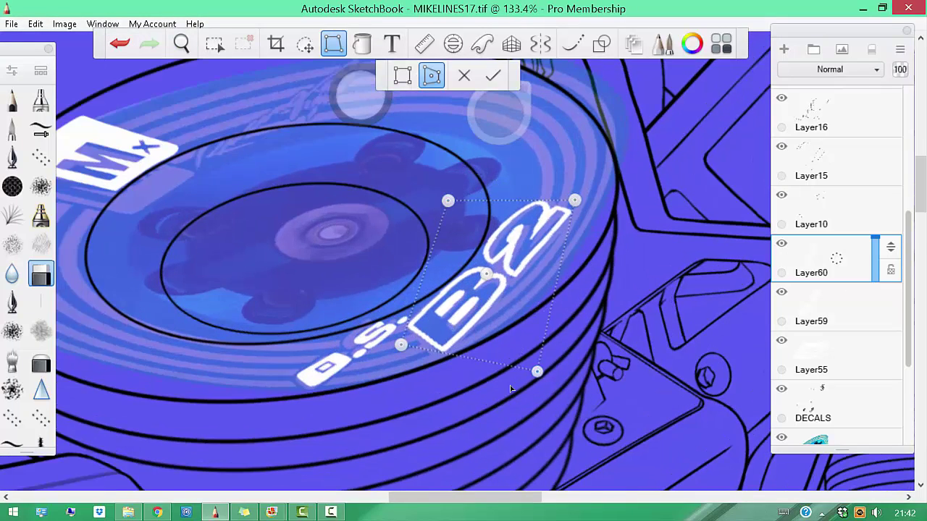
mouse_move(574, 203)
left_mouse_down()
mouse_move(528, 360)
mouse_move(512, 237)
left_mouse_up()
Retouch the B2 outlines and fill the inner gaps of the 2 with solid white
key("b")
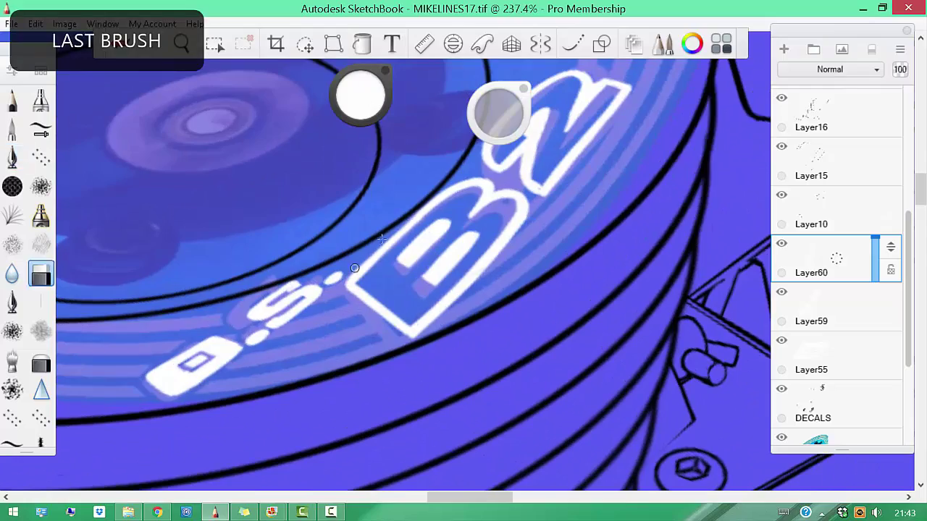
scroll(512, 237, "down", 2)
scroll(536, 189, "up", 3)
key("e")
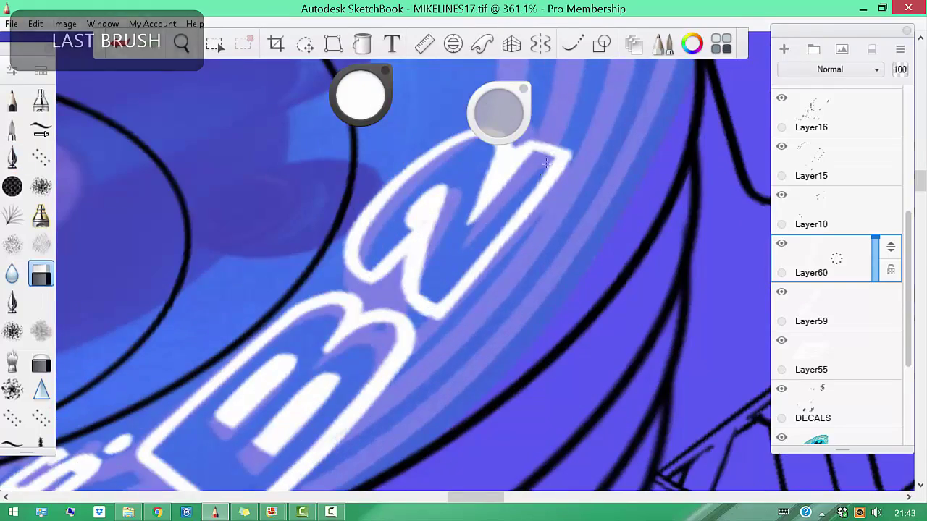
scroll(448, 191, "down", 2)
scroll(449, 190, "down", 5)
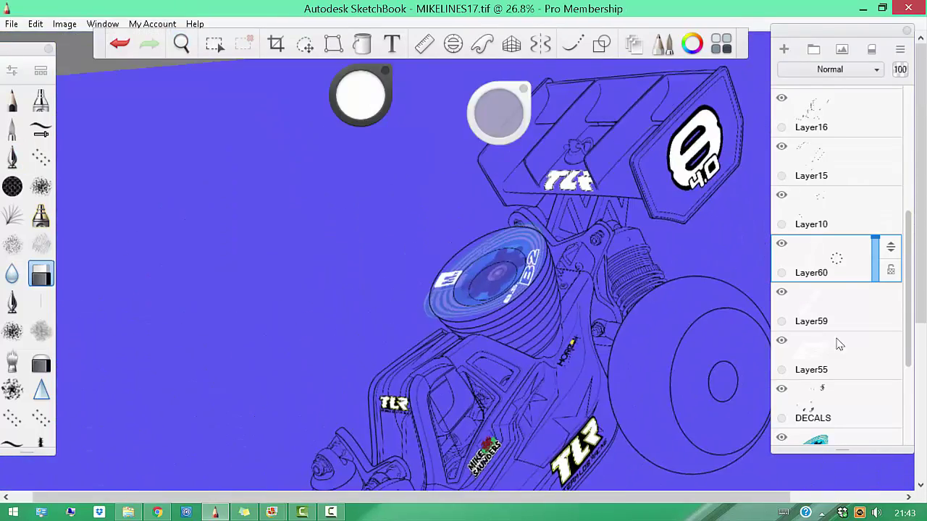
Hide the Layer58 photo, fit an ellipse guide just inside the head's outer rim and add Layer61
scroll(577, 279, "up", 2)
scroll(551, 254, "up", 1)
left_click(454, 45)
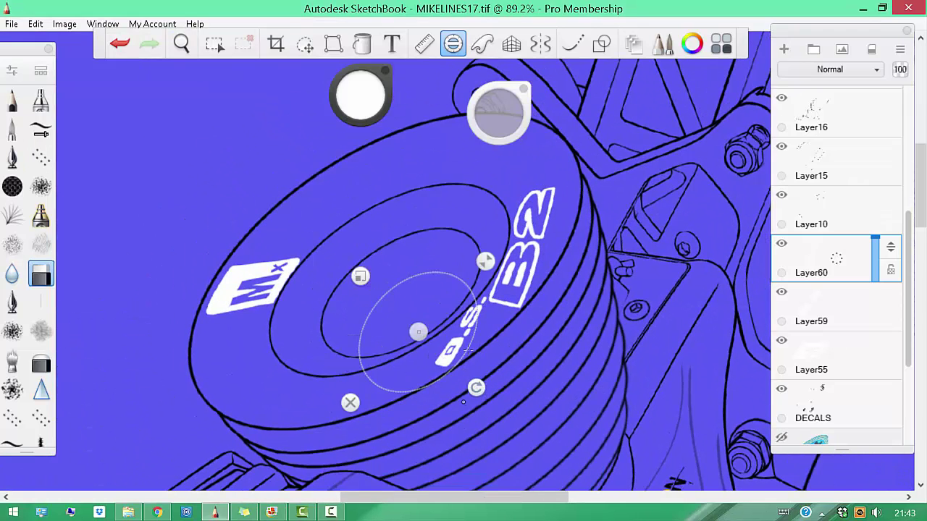
mouse_move(478, 227)
left_mouse_down()
mouse_move(500, 220)
mouse_move(587, 139)
mouse_move(239, 259)
left_mouse_up()
key("e")
key("ctrl+shift+n")
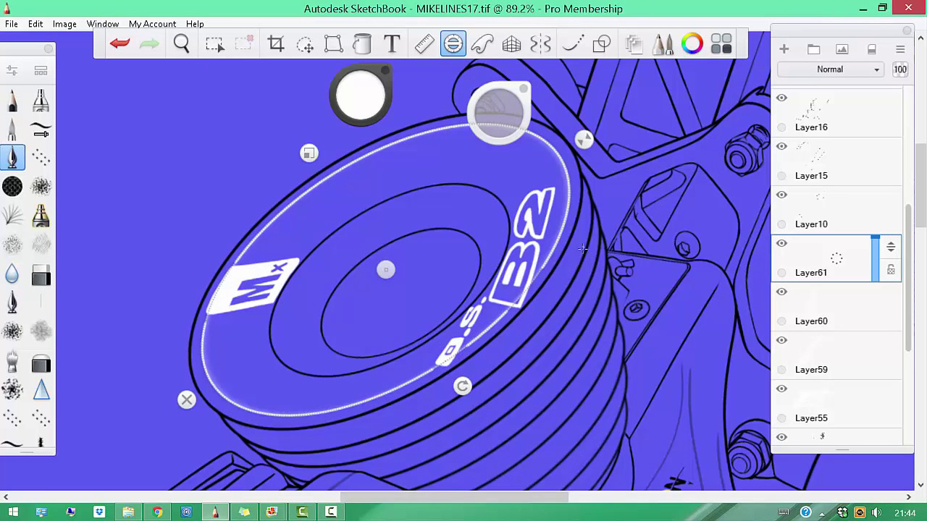
Draw two concentric white ellipse lines inside the head's rim, leaving gaps at the Mx, O.S. and B2 decals
left_click_drag(435, 368, 239, 259)
key("ctrl+z")
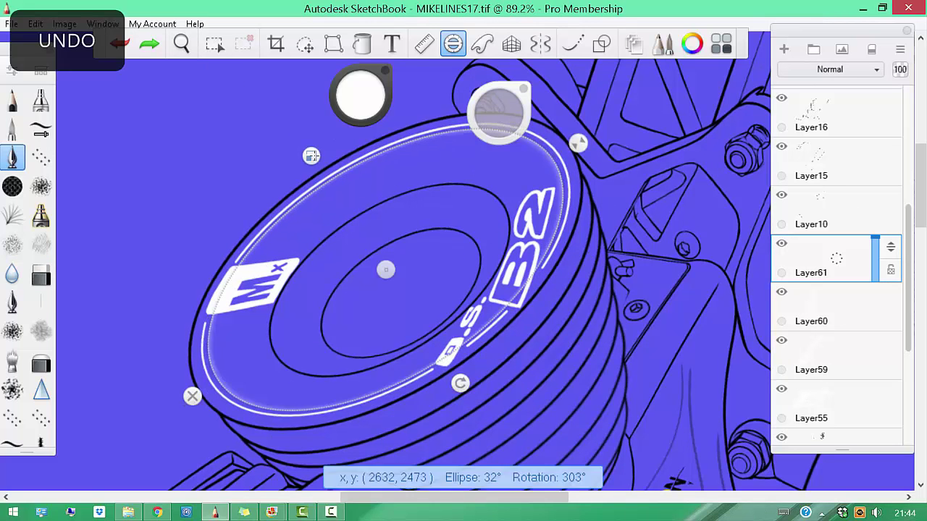
scroll(470, 337, "up", 6)
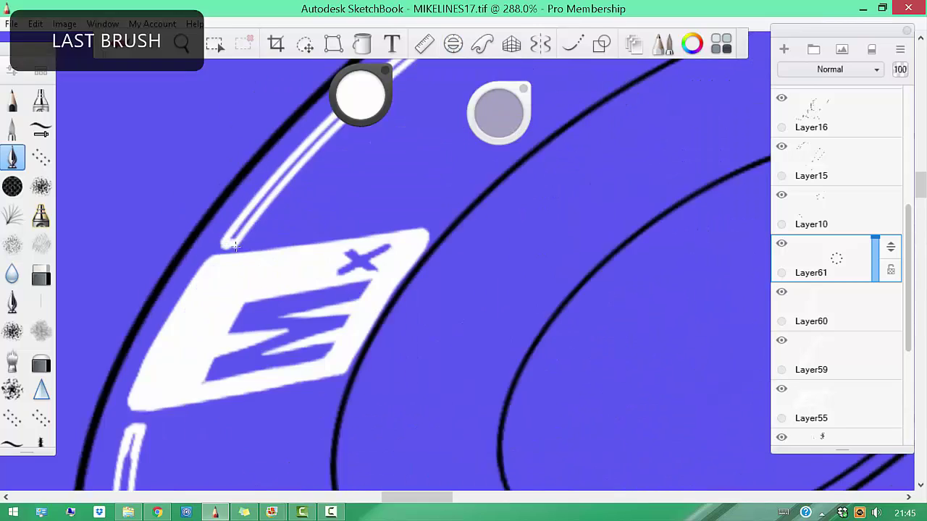
Close the stripe ends beside the decals and fill between the two ellipse lines with solid white
key("b")
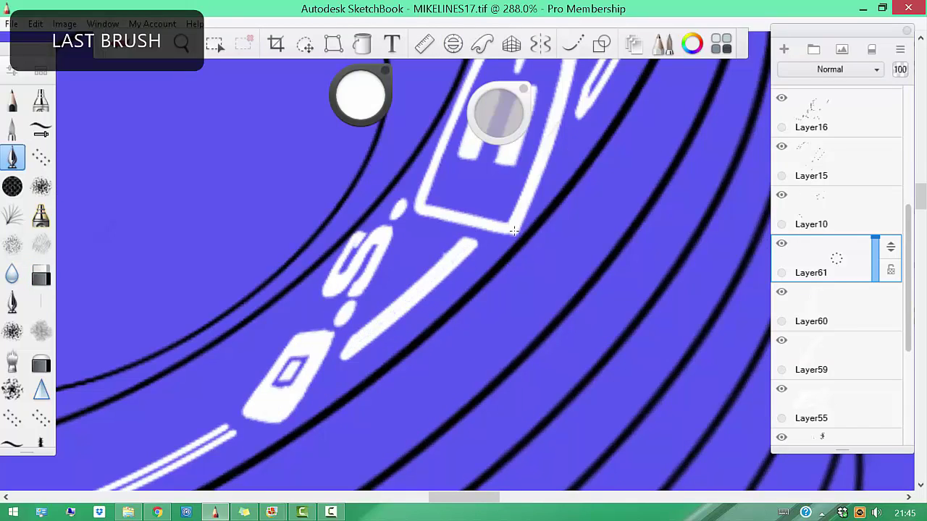
mouse_move(513, 231)
left_mouse_down()
mouse_move(504, 314)
mouse_move(530, 269)
mouse_move(433, 170)
mouse_move(371, 243)
mouse_move(439, 185)
left_mouse_up()
key("b")
key("space")
mouse_move(351, 354)
left_mouse_down()
mouse_move(207, 179)
mouse_move(207, 321)
left_mouse_up()
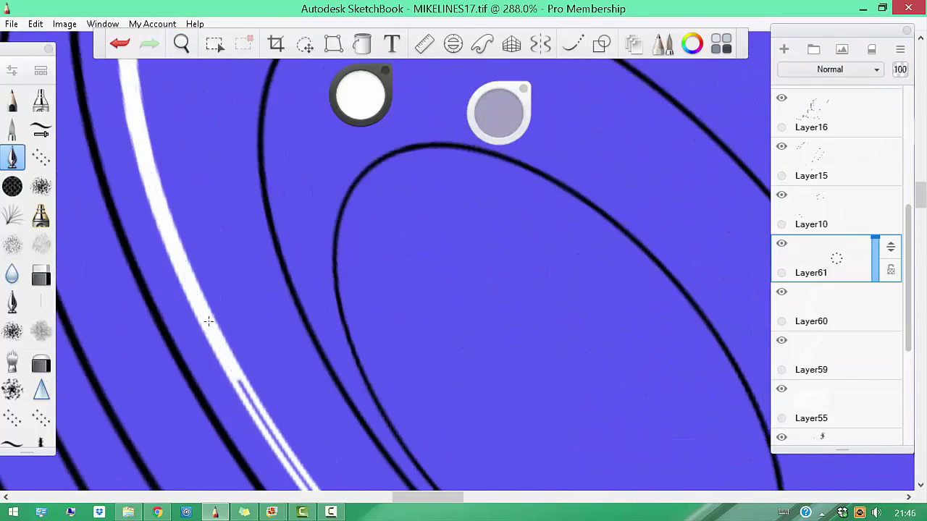
key("space")
left_click_drag(381, 383, 281, 346)
key("b")
key("e")
key("Home")
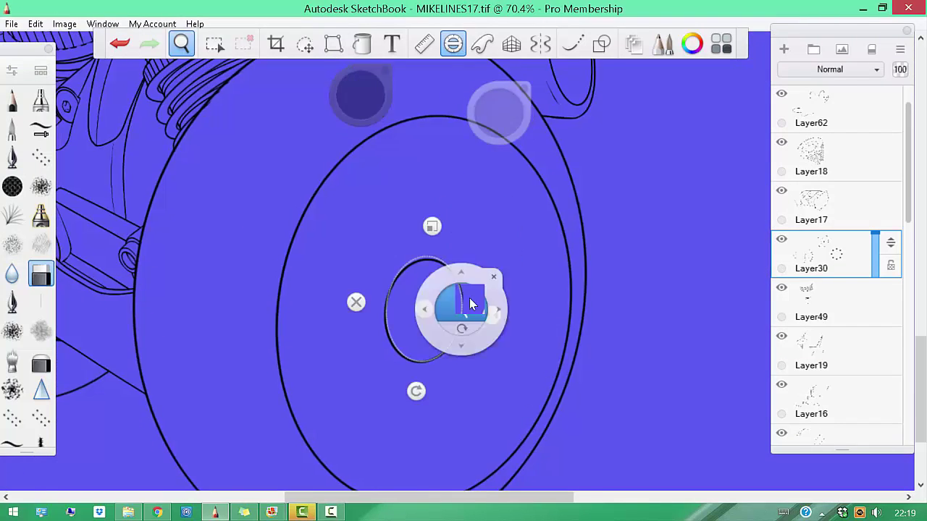
Ink black concentric ellipses for the rear wheel's hub on Layer30 using the ellipse guide
left_click_drag(472, 305, 449, 311)
mouse_move(420, 227)
left_mouse_down()
mouse_move(413, 215)
mouse_move(416, 245)
mouse_move(420, 227)
left_mouse_up()
key("Tab")
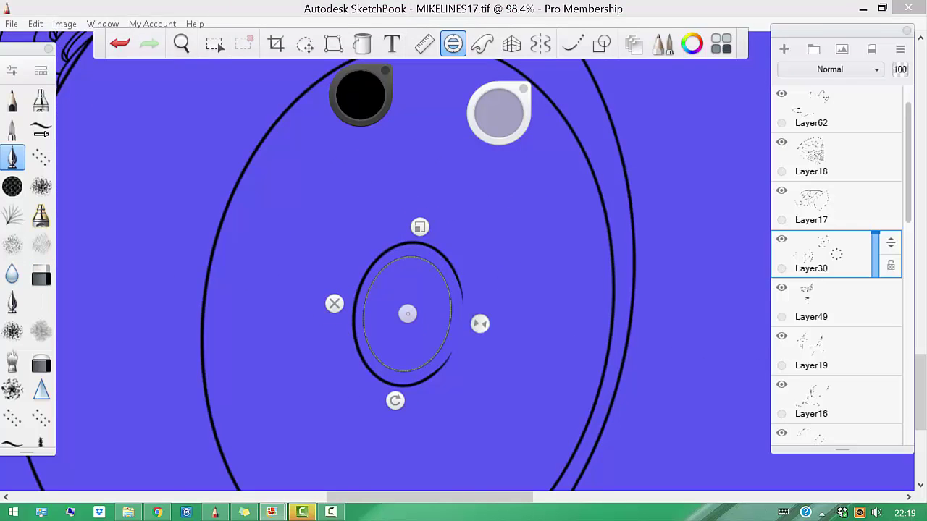
left_click_drag(432, 272, 432, 273)
left_click_drag(423, 241, 420, 246)
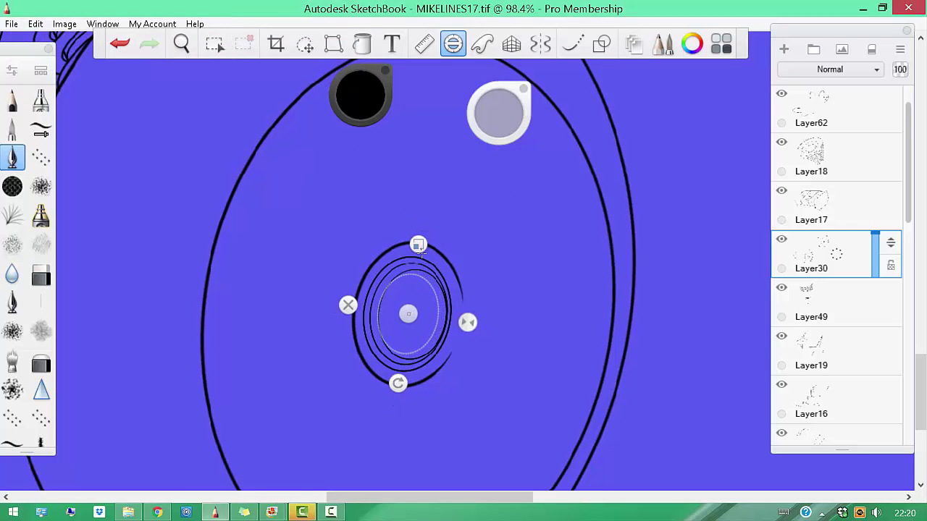
Ink the connecting edges between the hub's outer and inner rings and erase the overlapping line ends
key("b")
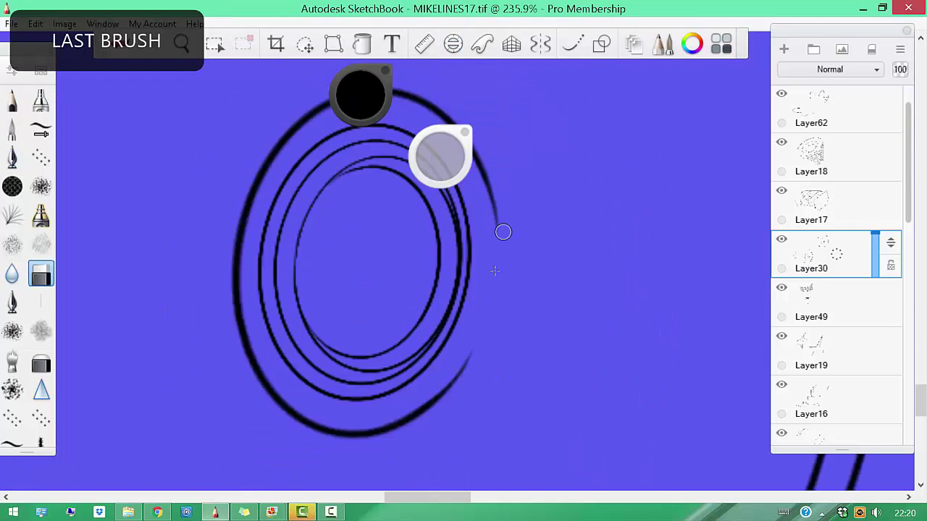
key("ctrl+z")
mouse_move(502, 273)
left_mouse_down()
mouse_move(534, 201)
mouse_move(496, 306)
mouse_move(654, 287)
left_mouse_up()
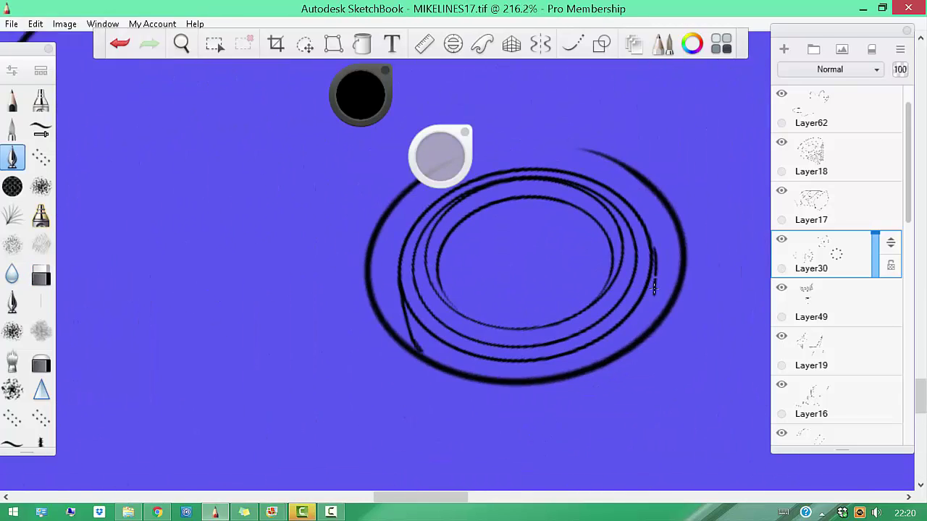
scroll(554, 282, "down", 6)
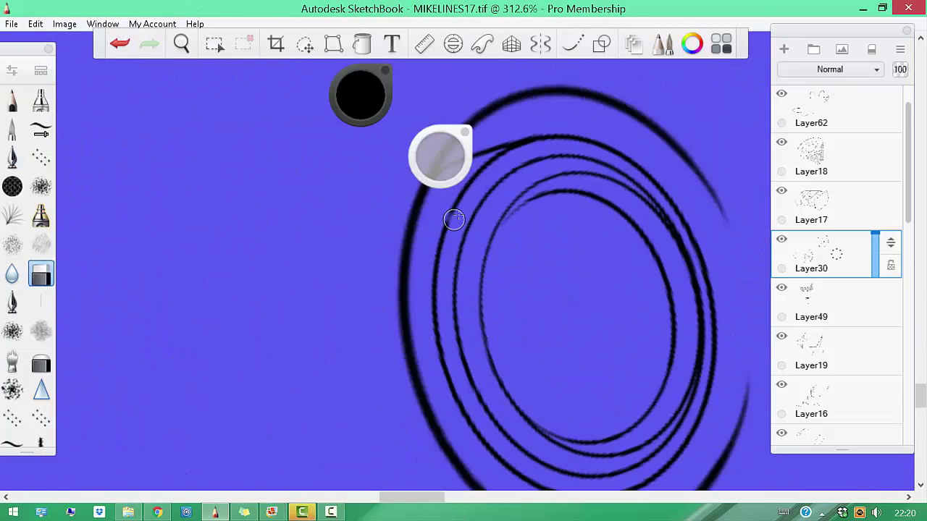
scroll(573, 329, "up", 2)
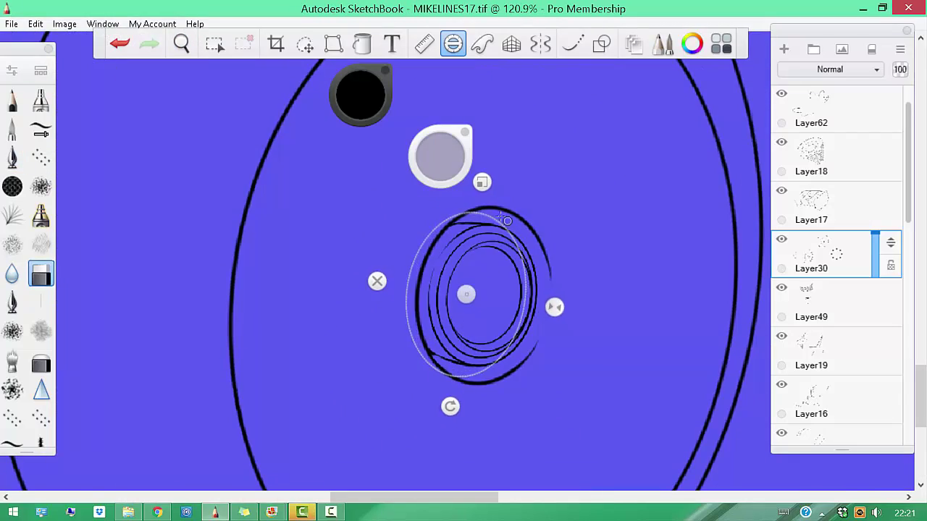
scroll(650, 213, "up", 4)
scroll(672, 292, "down", 6)
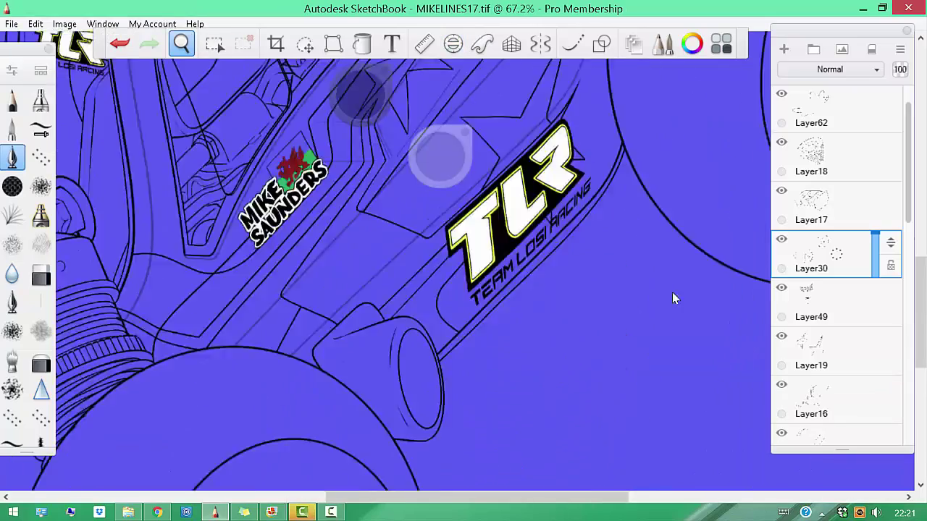
Select the rear wheel's hub ellipses with a rectangle and place them on their own new layer, Layer63
left_click(304, 44)
scroll(502, 304, "up", 3)
left_click_drag(575, 65, 689, 209)
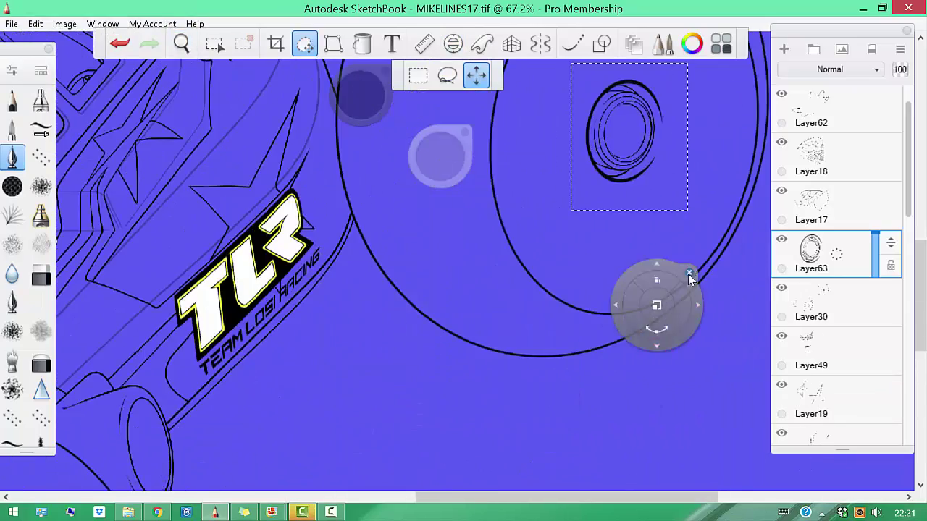
Examine the line art and decals across the body, cylinder head and rear wing
scroll(563, 295, "up", 2)
scroll(588, 404, "down", 6)
scroll(504, 377, "up", 2)
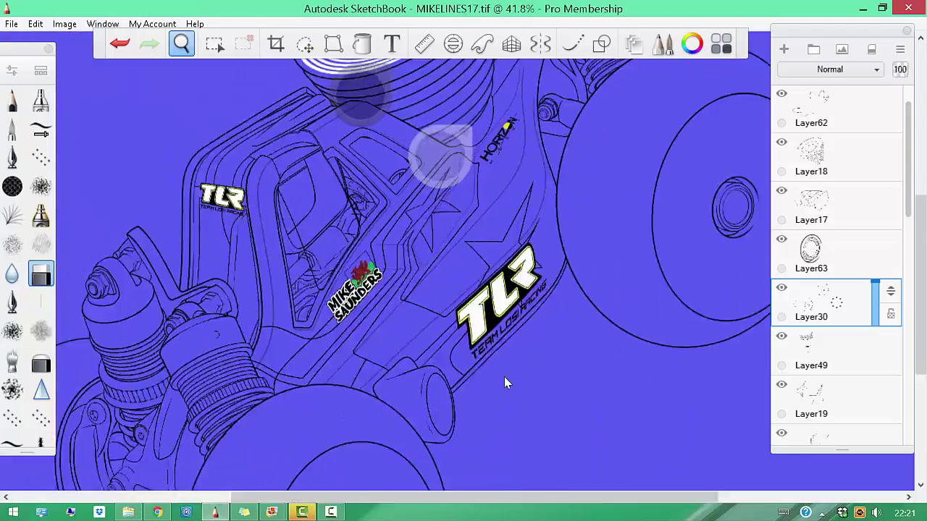
scroll(539, 386, "down", 3)
scroll(481, 325, "up", 10)
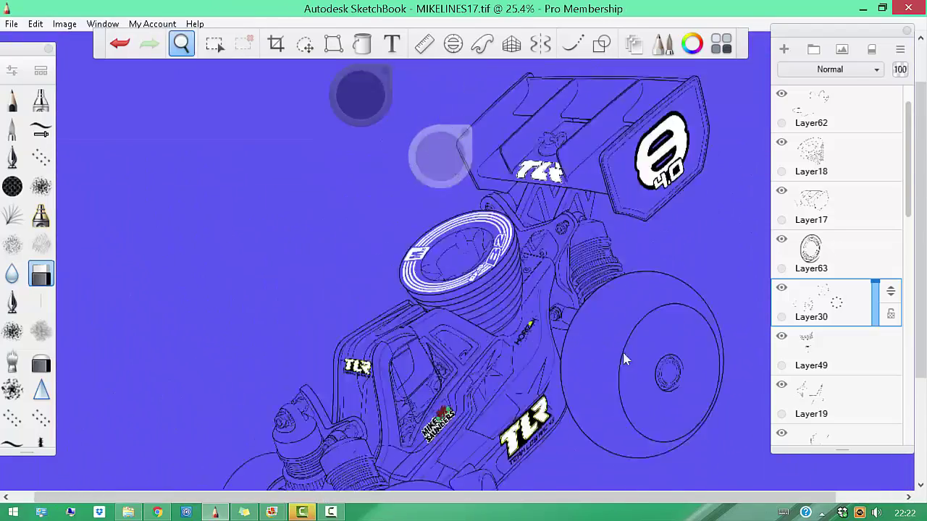
left_click_drag(501, 151, 526, 216)
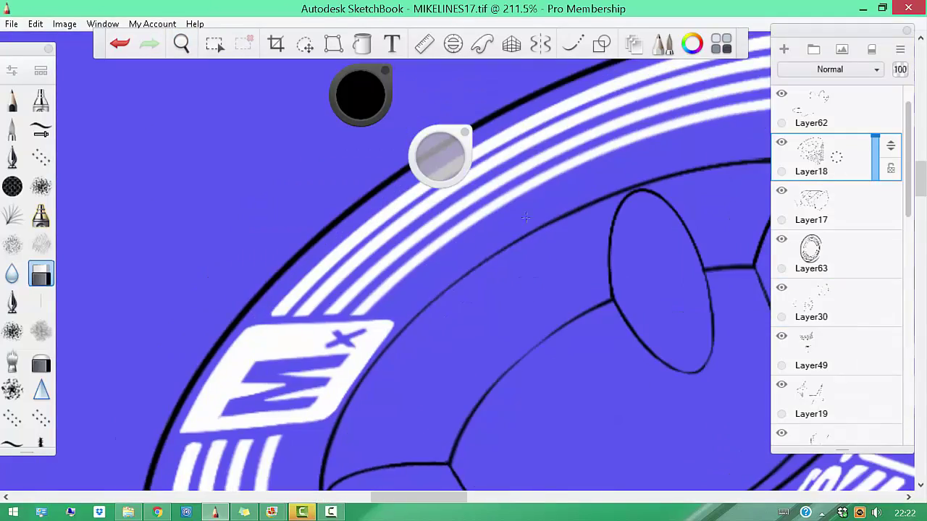
scroll(497, 327, "down", 6)
scroll(497, 326, "down", 2)
scroll(600, 311, "up", 3)
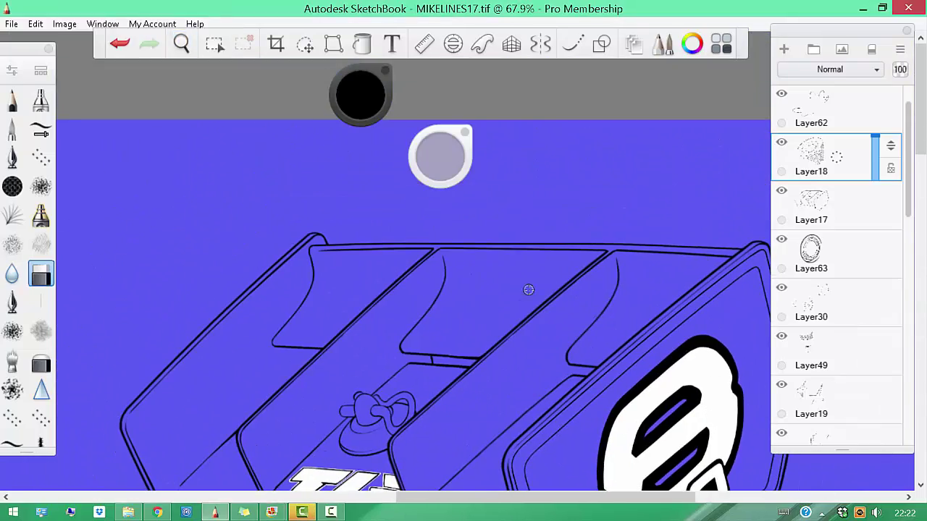
Ink a row of small black ellipses for the holes along the rear wing's upper edge on Layer18 using the ellipse guide
left_click(453, 43)
left_click_drag(476, 290, 422, 273)
scroll(421, 273, "up", 2)
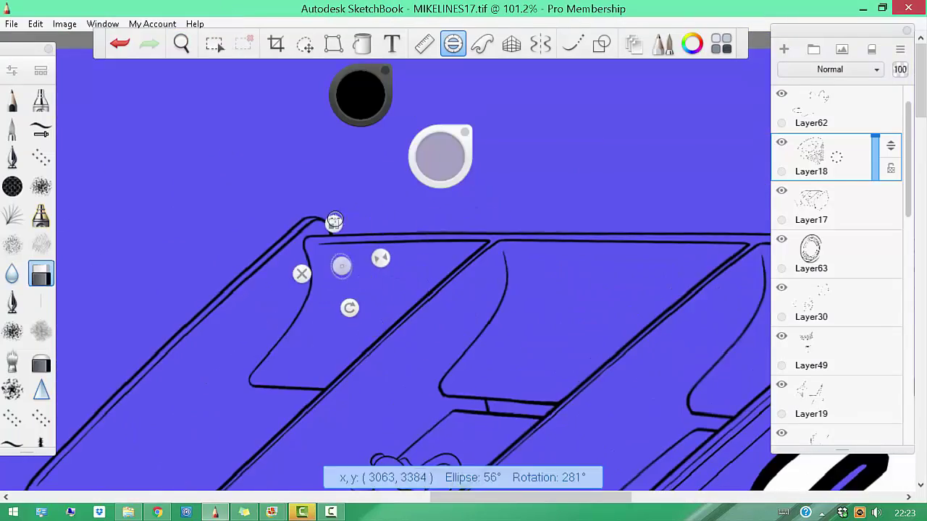
mouse_move(340, 263)
left_mouse_down()
mouse_move(534, 262)
mouse_move(582, 246)
mouse_move(566, 254)
left_mouse_up()
scroll(581, 338, "down", 1)
Offset a duplicate set of hole ellipses slightly from the originals along the wing's upper edge to suggest the holes' inner edges
key("v")
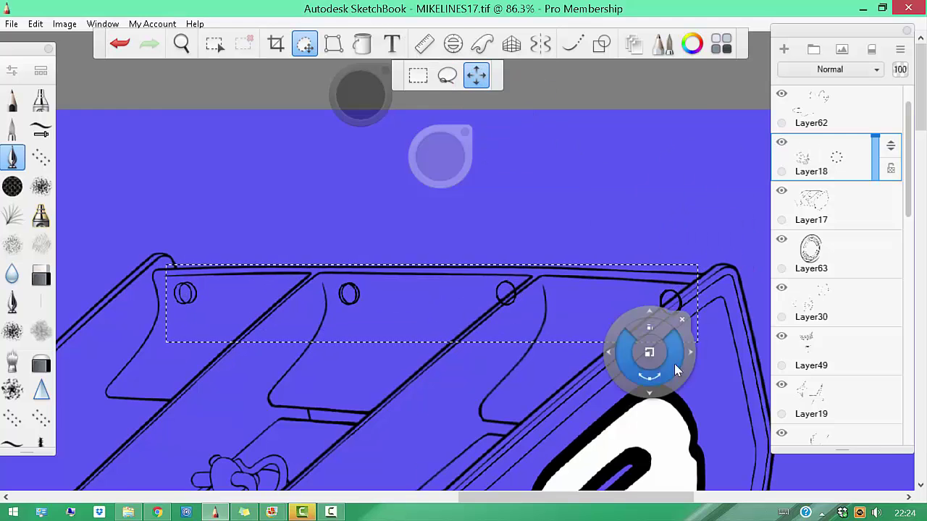
key("Return")
scroll(268, 283, "up", 6)
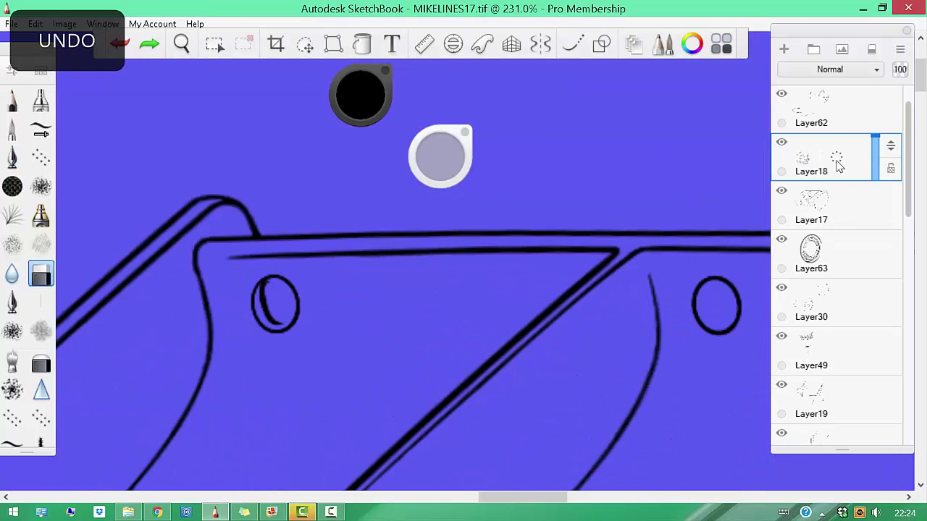
Add the inner edges of the wing's holes on Layer65 and erase the parts that overlap the outer ellipses and wing dividers
scroll(286, 284, "down", 5)
scroll(574, 317, "up", 5)
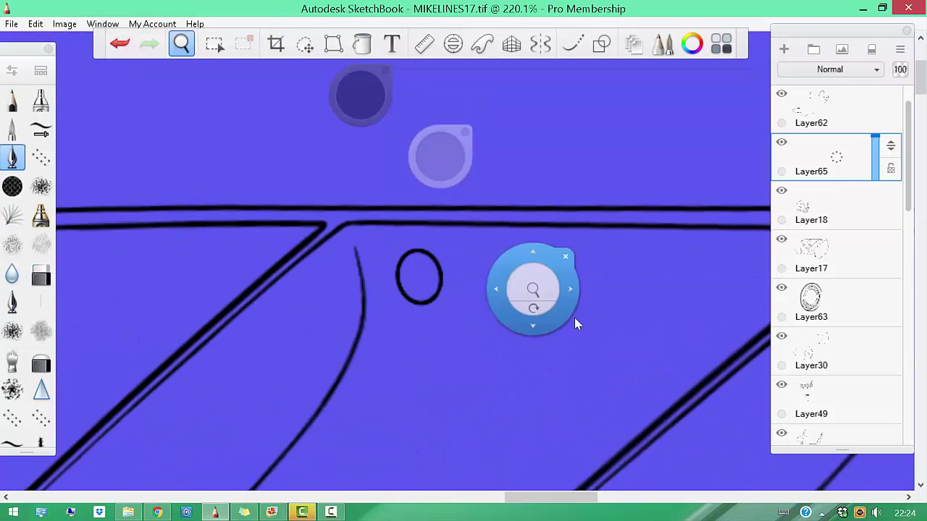
key("e")
scroll(571, 149, "right", 5)
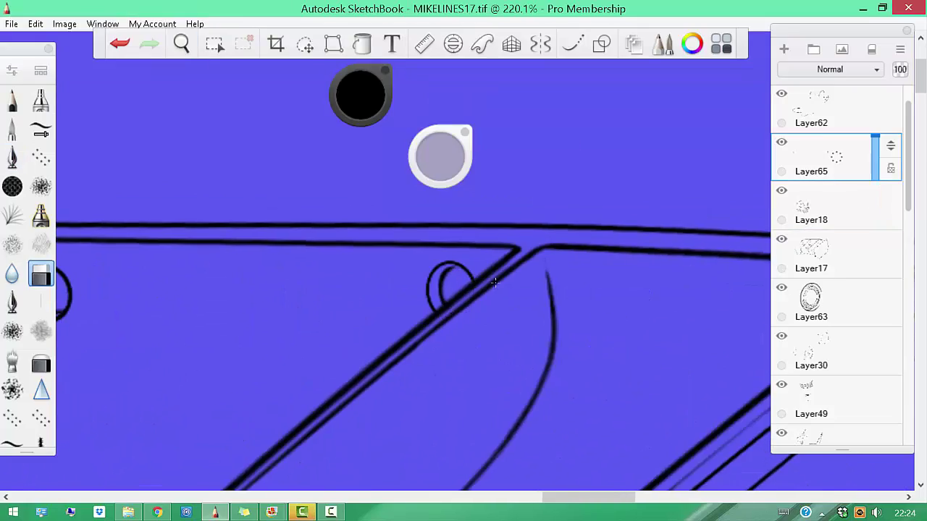
scroll(632, 304, "down", 6)
left_click_drag(585, 412, 547, 344)
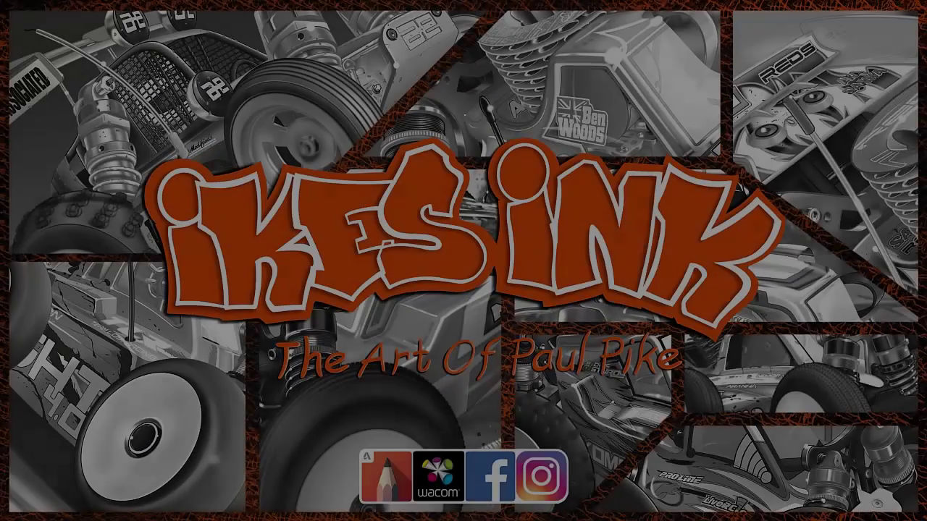